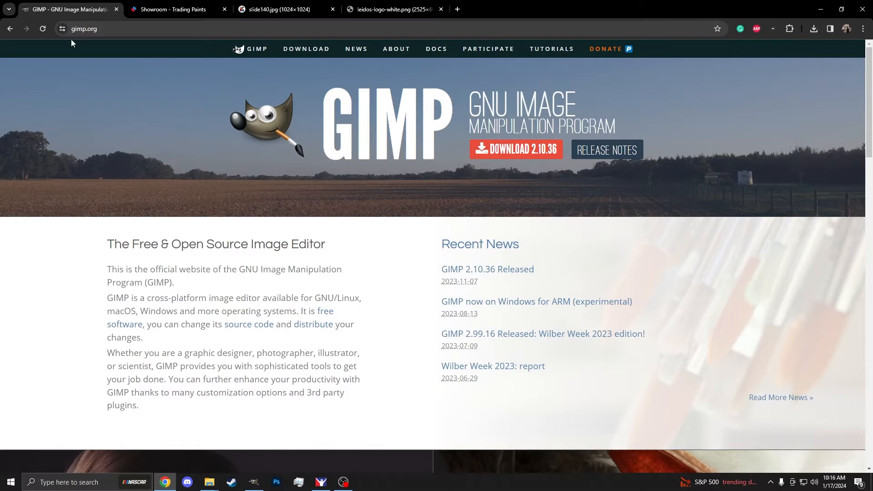
Step: Open the GIMP 2.10.36 downloads page to review its operating-system options, and bring up the Trading Paints showroom
left_click(515, 153)
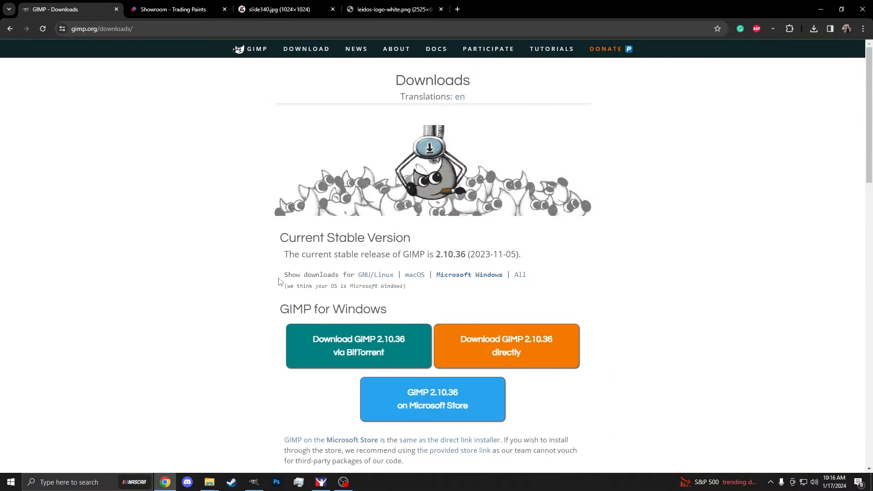
left_click_drag(282, 275, 503, 282)
left_click(495, 287)
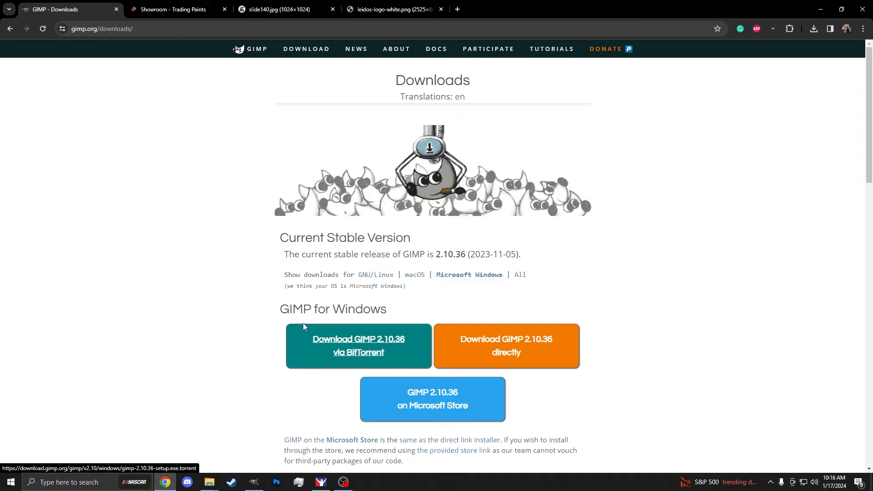
left_click(165, 12)
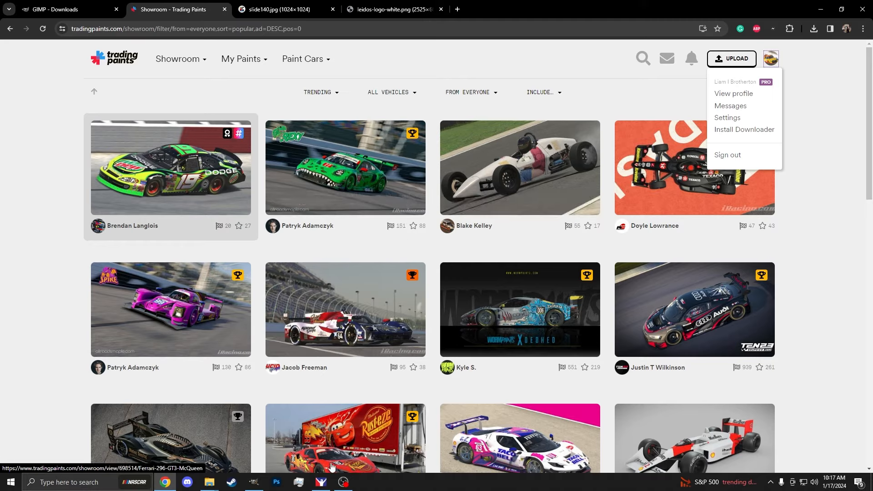
Step: Switch to iRacing and open the NASCAR Cup Series Next Gen Toyota Camry from the owned cars for painting
left_click(324, 485)
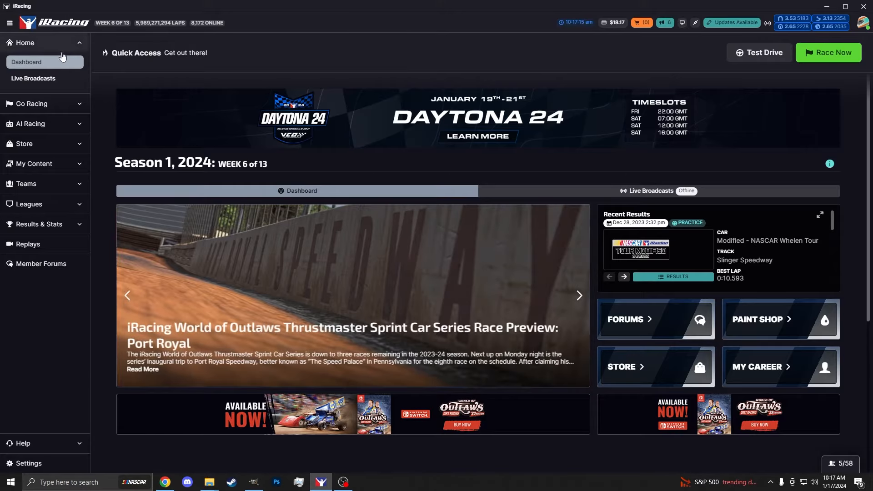
left_click(47, 164)
left_click(26, 143)
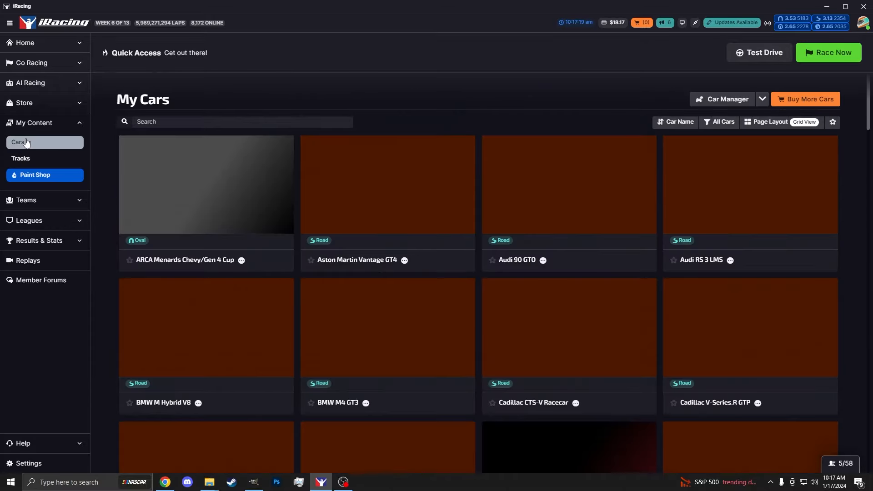
scroll(530, 193, "down", 3)
scroll(530, 192, "down", 20)
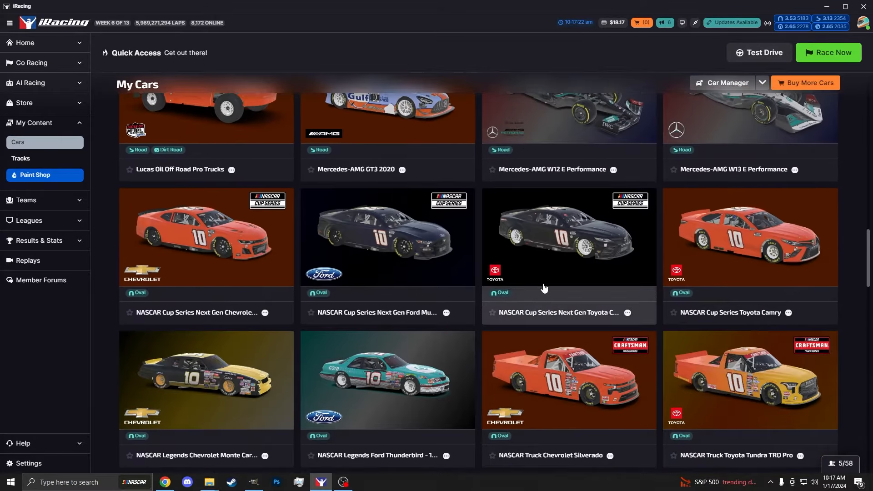
left_click(567, 248)
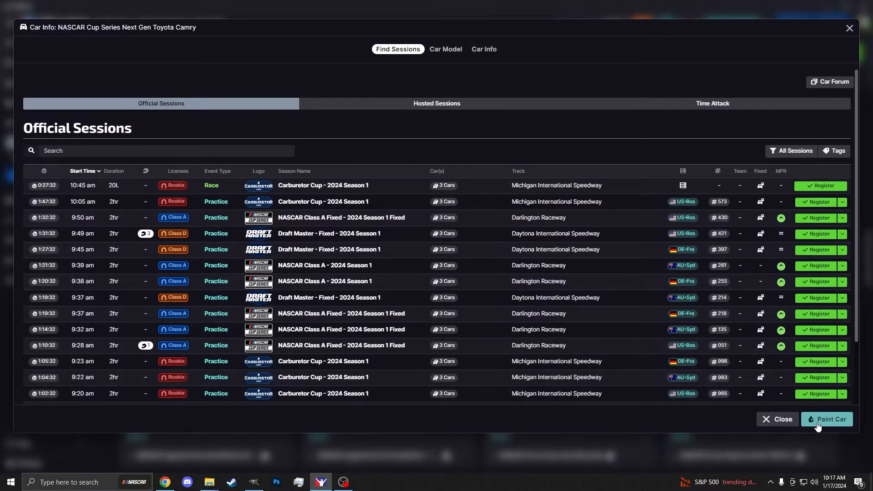
left_click(818, 422)
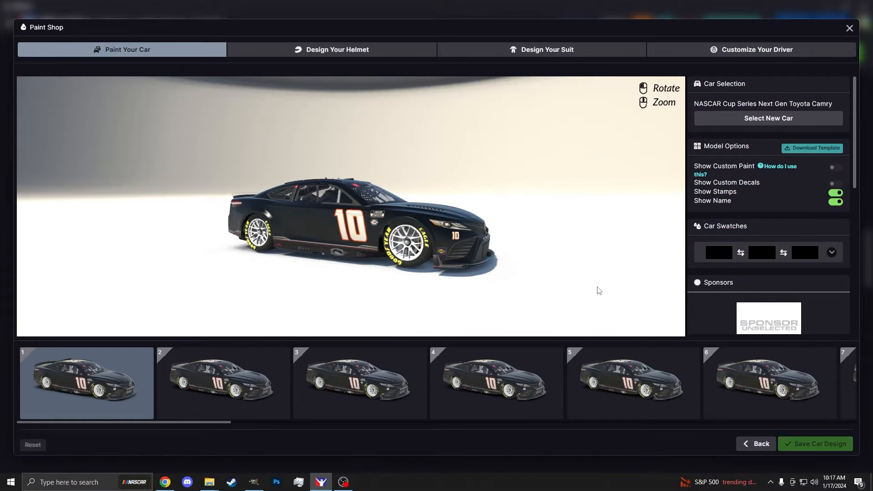
Step: Choose the third paint pattern, trying the first car swatch in red #FF0000 and setting it back to black #000000
left_click(719, 253)
left_click(788, 264)
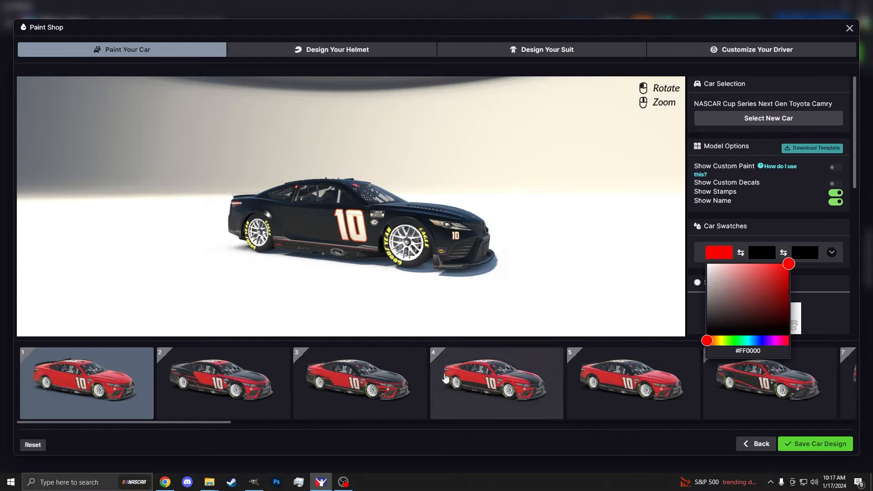
left_click(366, 386)
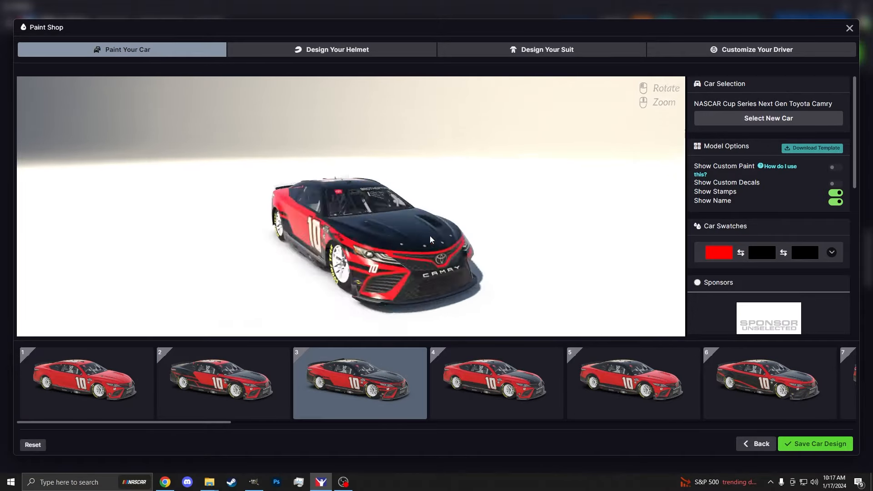
left_click(730, 257)
left_click(786, 329)
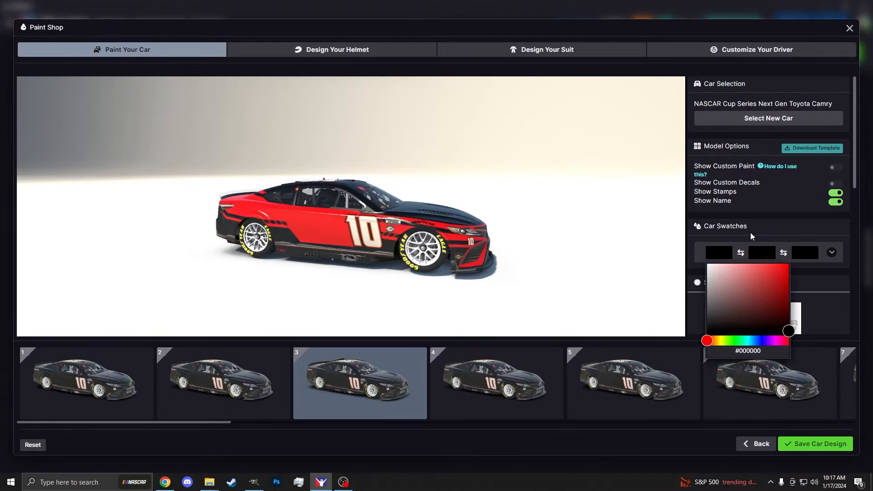
left_click(760, 221)
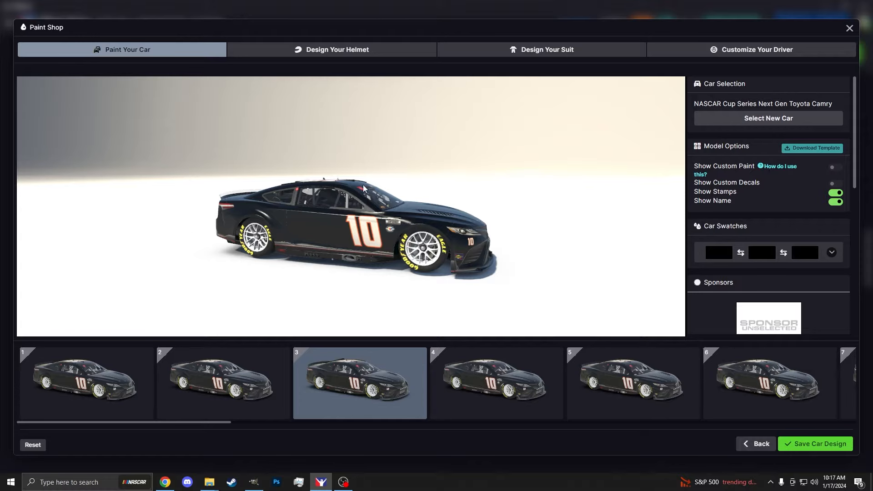
Step: Try the Antique Oil font for the car number and set it back to He is Dead Jim
scroll(789, 202, "down", 5)
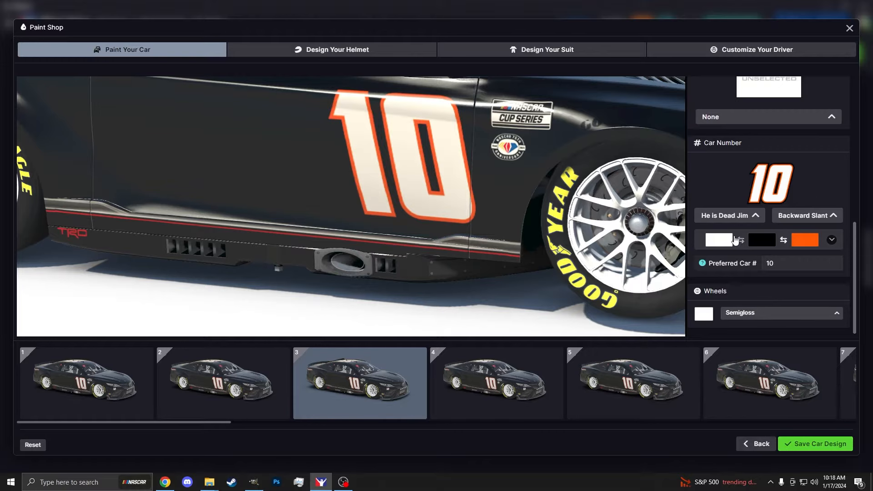
left_click(728, 216)
left_click(725, 184)
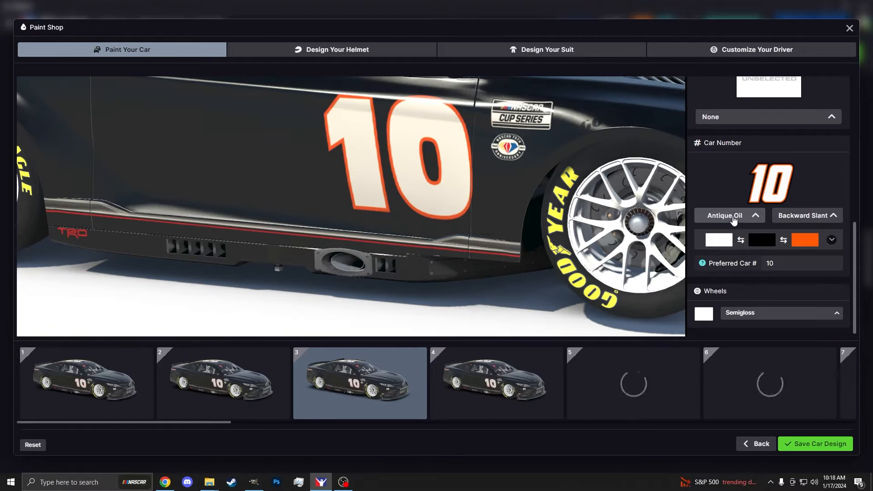
left_click(736, 217)
scroll(732, 178, "down", 2)
scroll(731, 178, "down", 10)
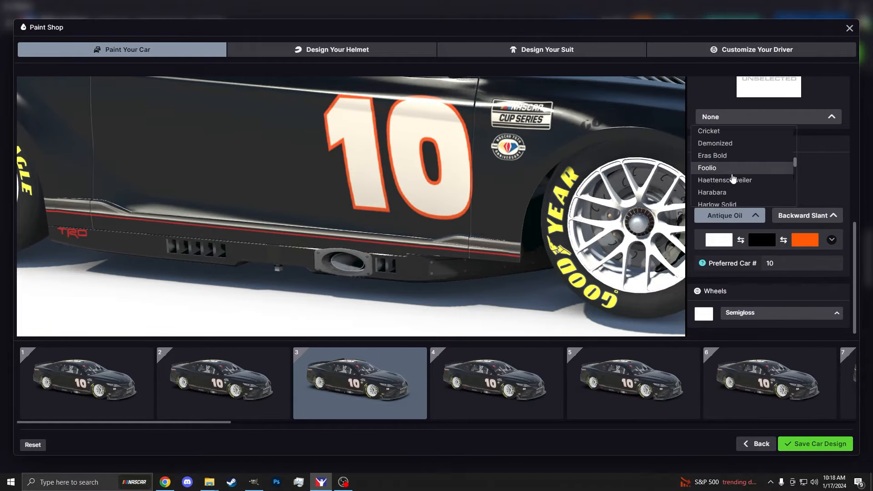
left_click(730, 170)
Step: Try red as the car number's first colour, swap its second and third colours and back, and restore white #FFFFFF
left_click(725, 240)
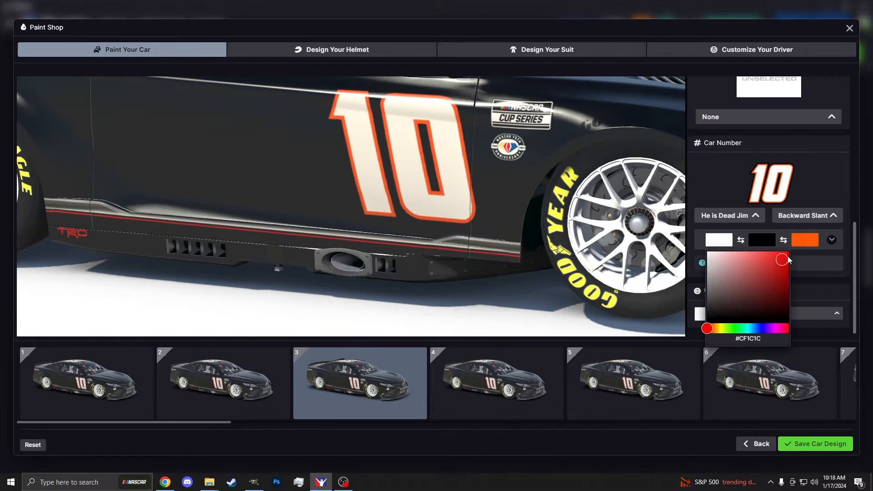
left_click(783, 257)
left_click(783, 240)
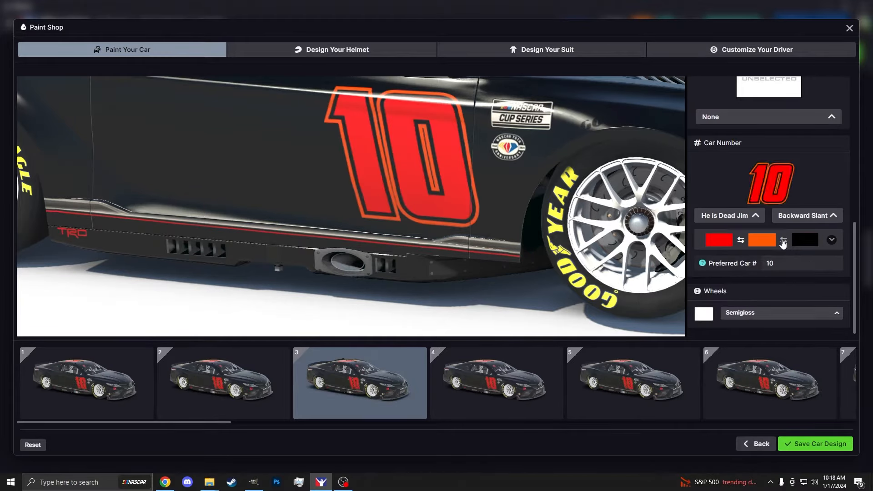
left_click(784, 241)
left_click(722, 244)
left_click_drag(750, 278, 604, 199)
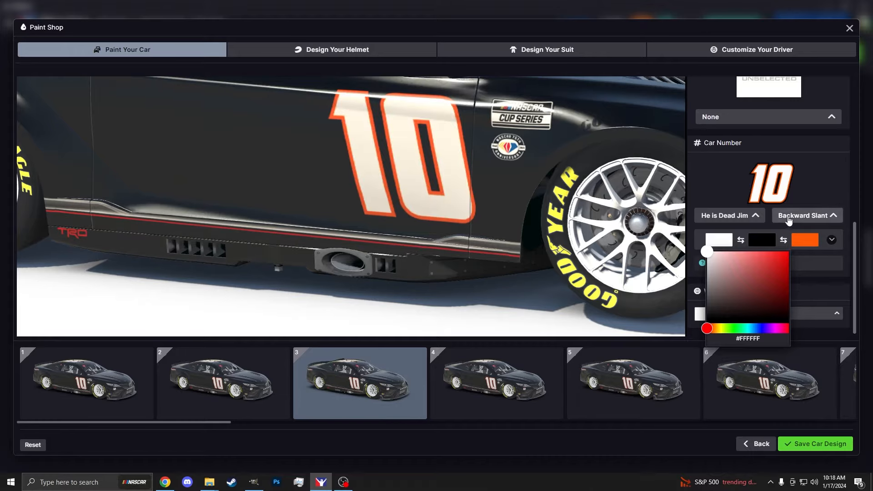
left_click(715, 185)
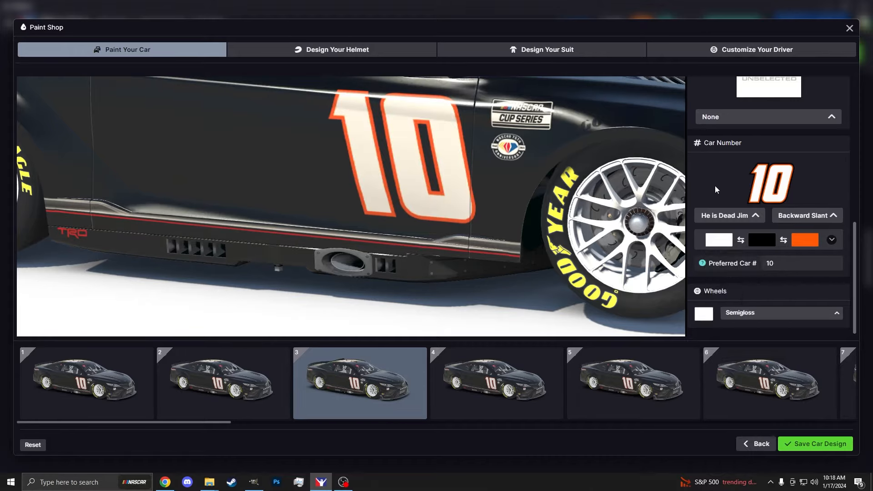
Step: Try a bright red colour on the wheels
scroll(391, 150, "down", 5)
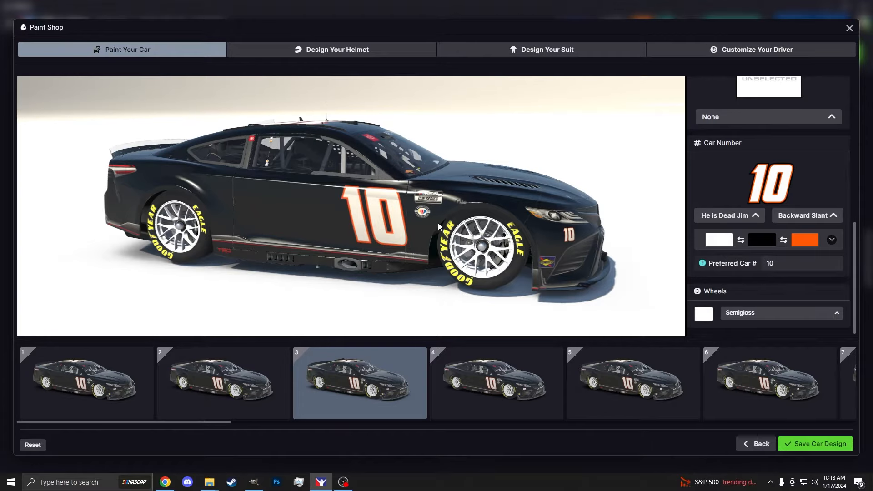
left_click(706, 313)
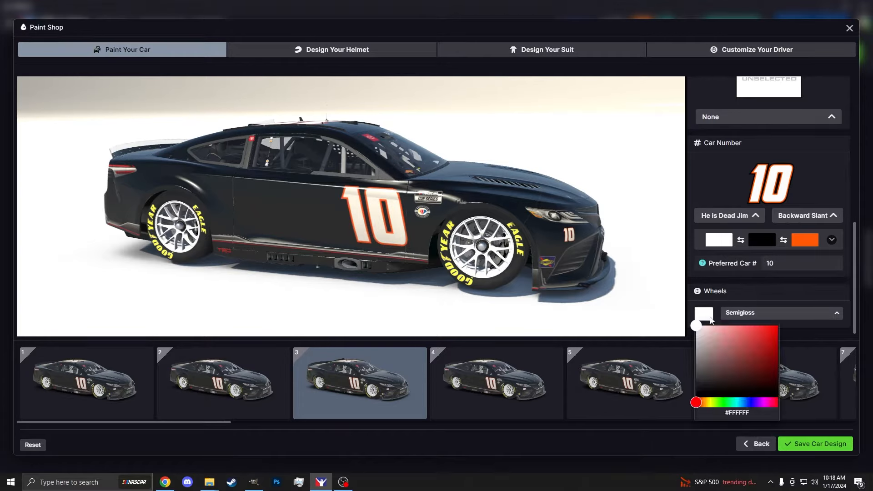
left_click(777, 326)
Step: Try the Brushed, Chrome and Matte finishes on the wheels, ending on Brushed
left_click(770, 314)
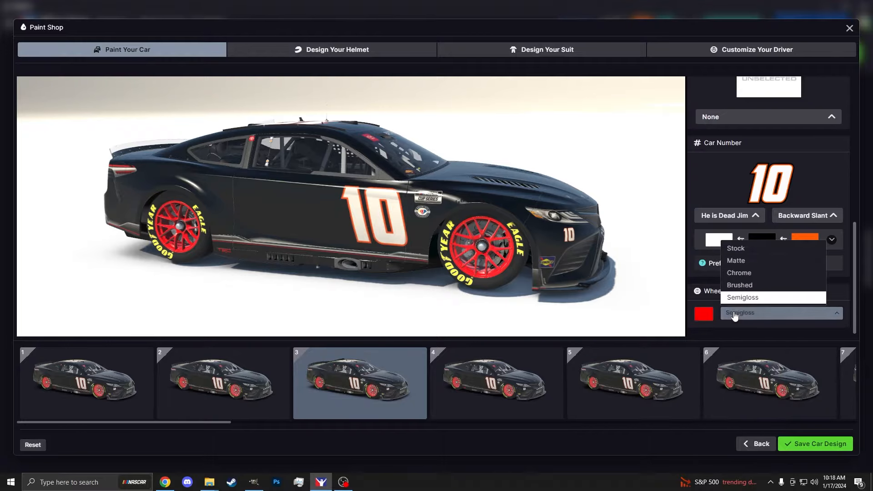
left_click(738, 286)
left_click(744, 315)
left_click(745, 273)
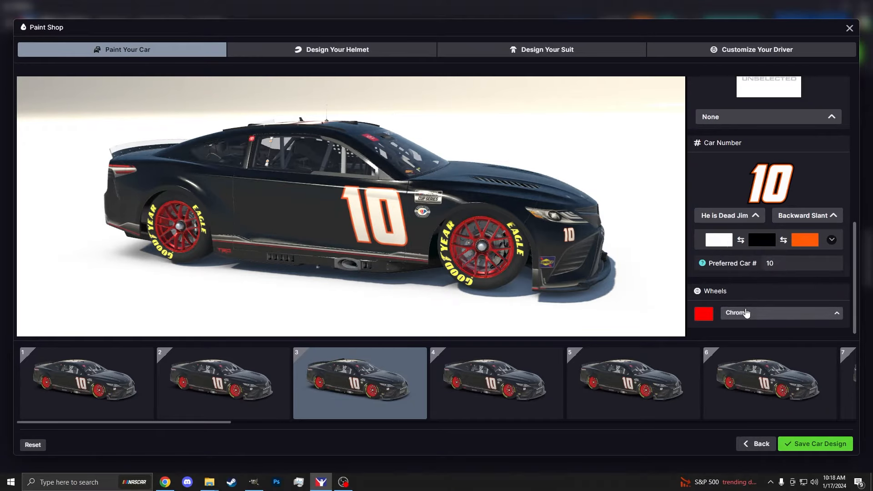
left_click(746, 314)
left_click(740, 261)
left_click(745, 313)
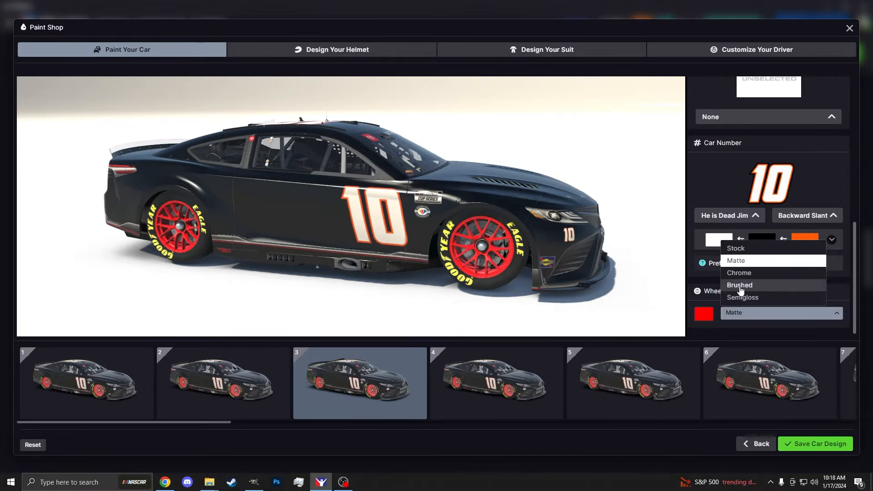
left_click(740, 286)
Step: Try dark gray #242424 as the wheel colour and inspect the front wheel up close
left_click(704, 313)
mouse_move(715, 341)
left_mouse_down()
mouse_move(692, 388)
mouse_move(682, 387)
left_mouse_up()
scroll(468, 243, "up", 5)
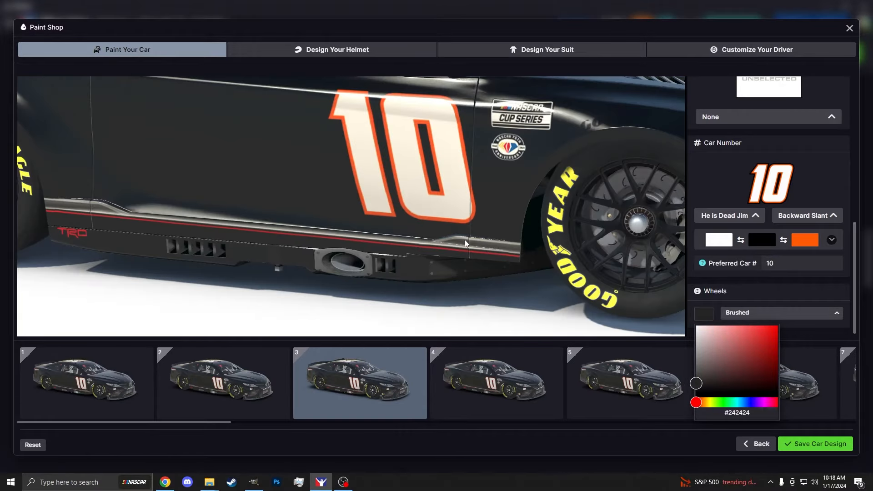
scroll(505, 246, "down", 3)
Step: Set the wheels to a white Semigloss finish and save the car design
left_click(764, 313)
left_click(744, 300)
left_click(704, 313)
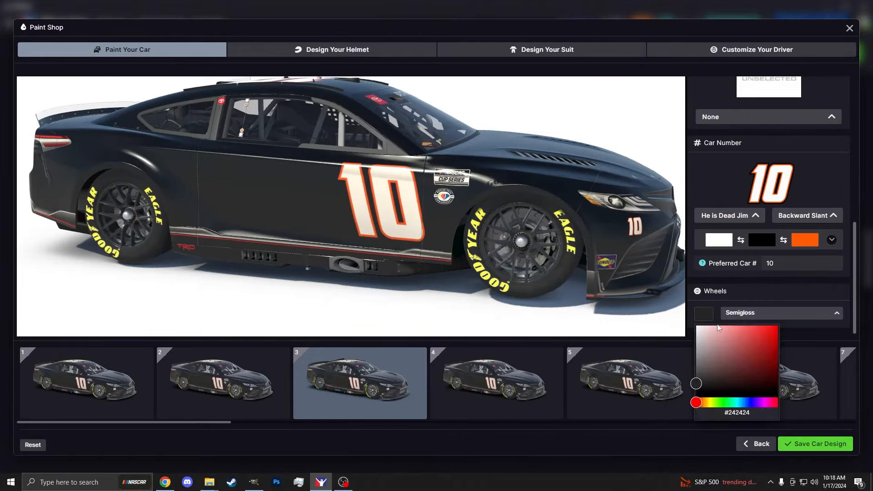
left_click_drag(717, 326, 549, 247)
left_click(723, 283)
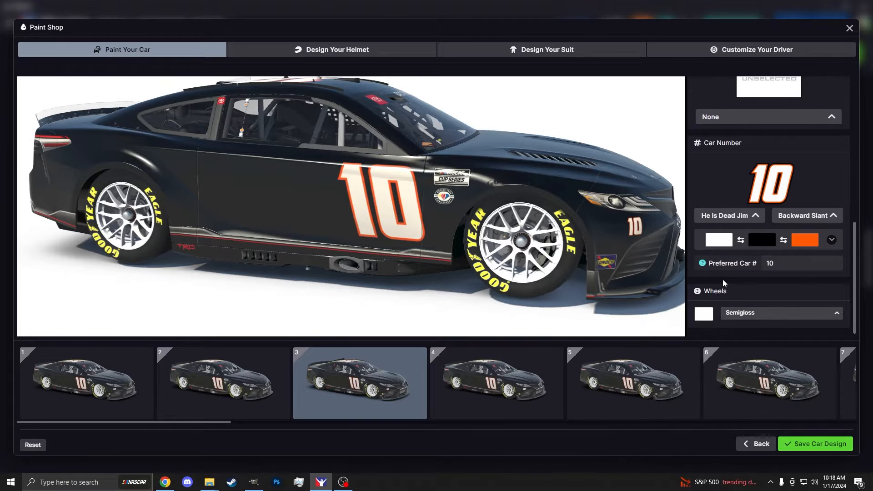
left_click(815, 444)
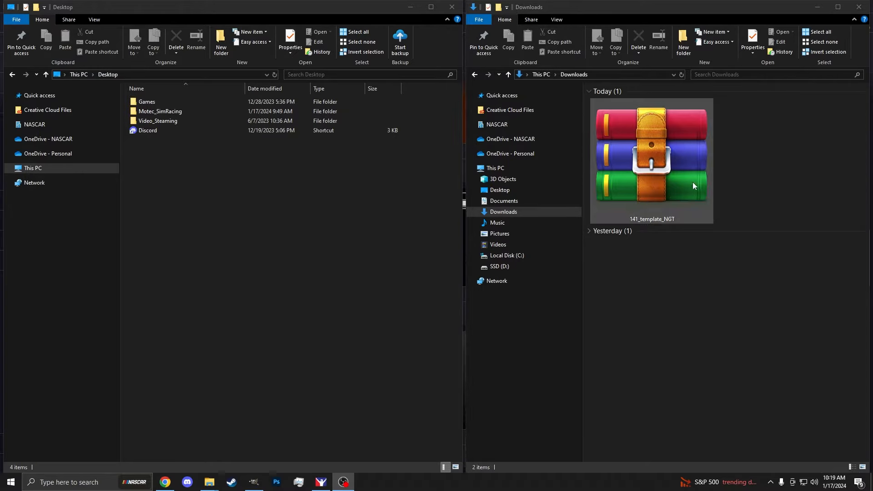
Step: Open the 141_template_NGT archive in Downloads and select Toyota Camry Nextgen.psd inside it
double_click(653, 167)
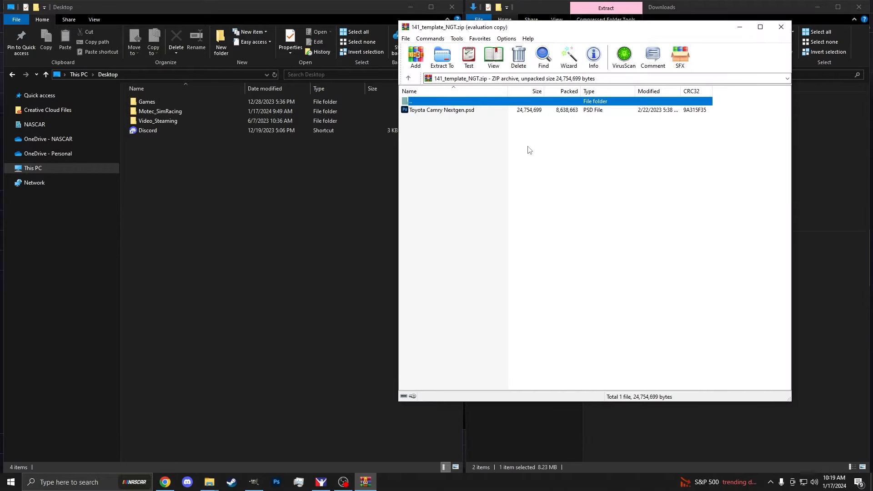
left_click(515, 220)
left_click(476, 112)
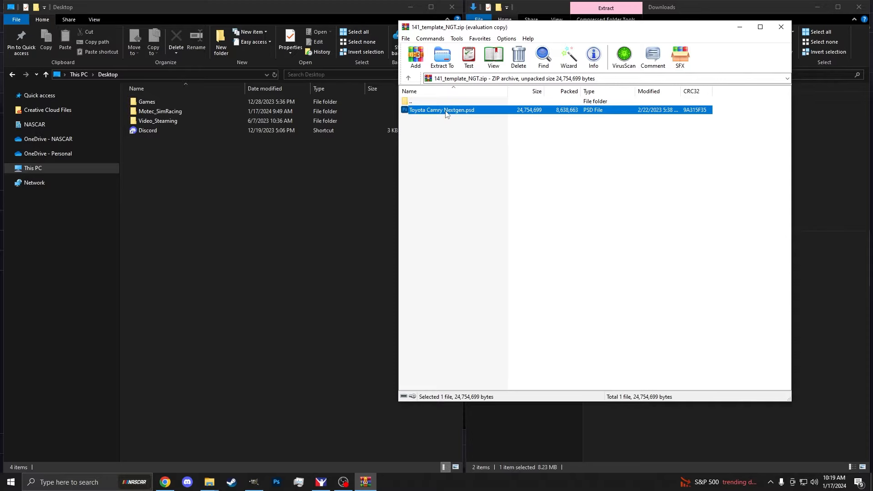
Step: Create a new folder named iRacingGimpTutorial on the Desktop
left_click(201, 174)
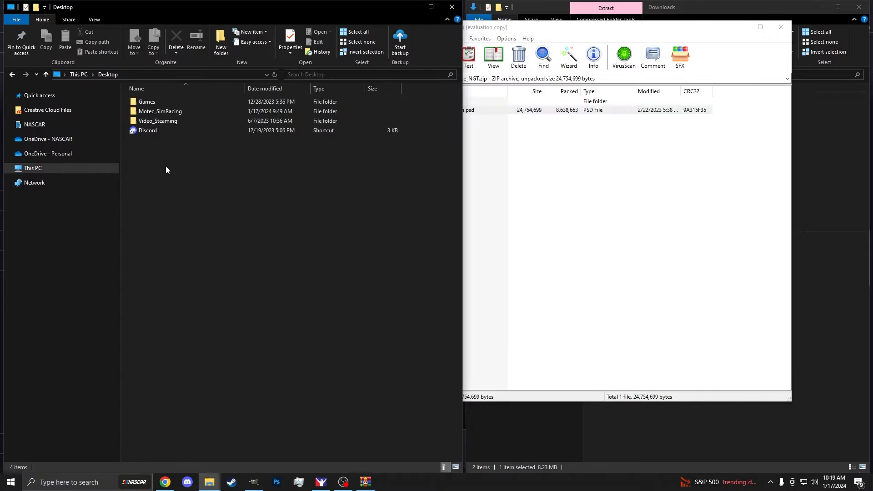
right_click(146, 155)
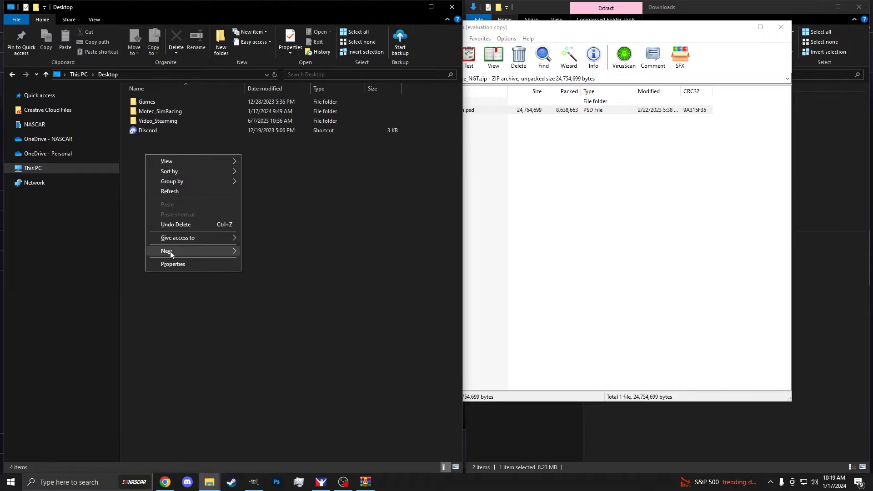
mouse_move(170, 251)
left_click(260, 248)
type("iRa")
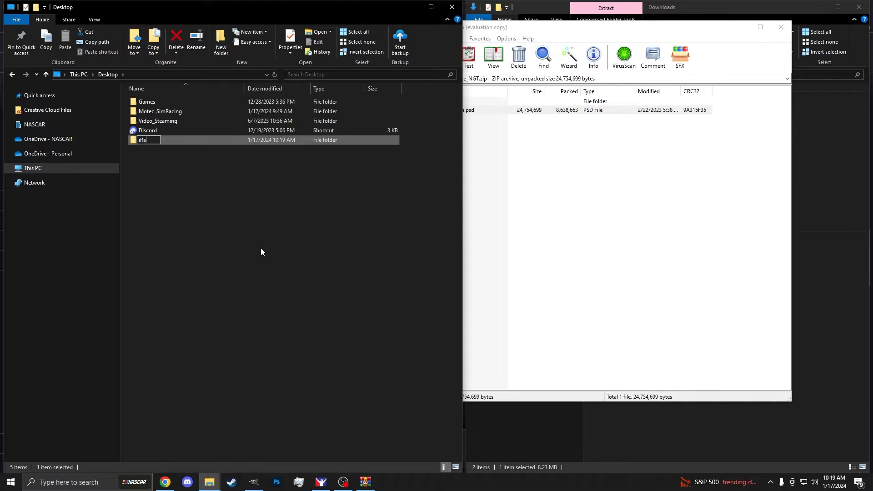
type("cingGimpTutorial")
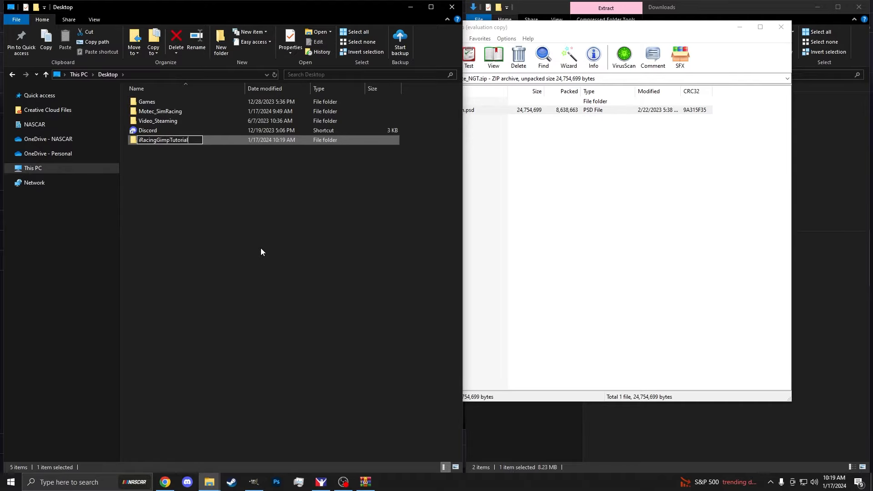
key("Return")
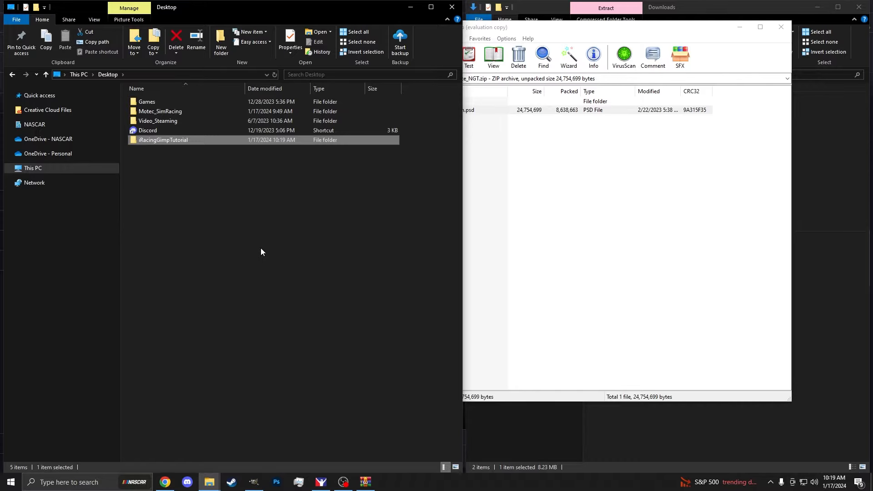
Step: Extract Toyota Camry Nextgen.psd from the 141_template_NGT archive into the iRacingGimpTutorial folder on the Desktop
left_click(597, 175)
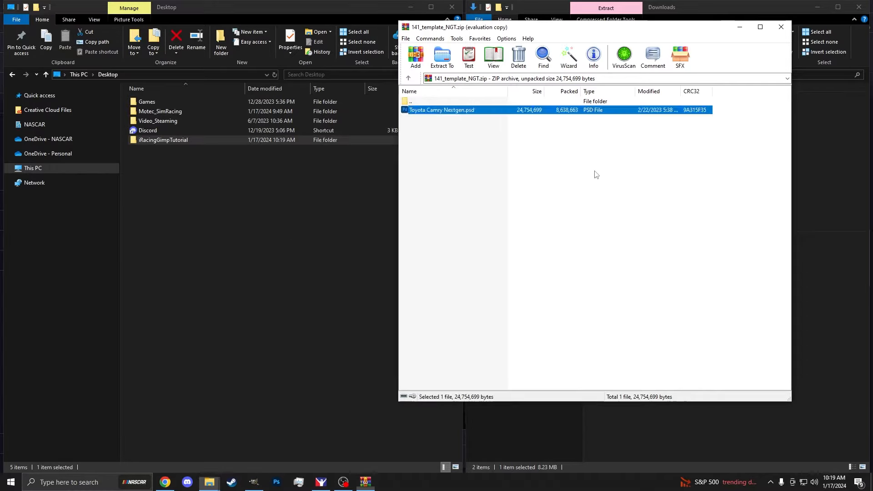
left_click(453, 110)
left_click_drag(453, 113, 370, 152)
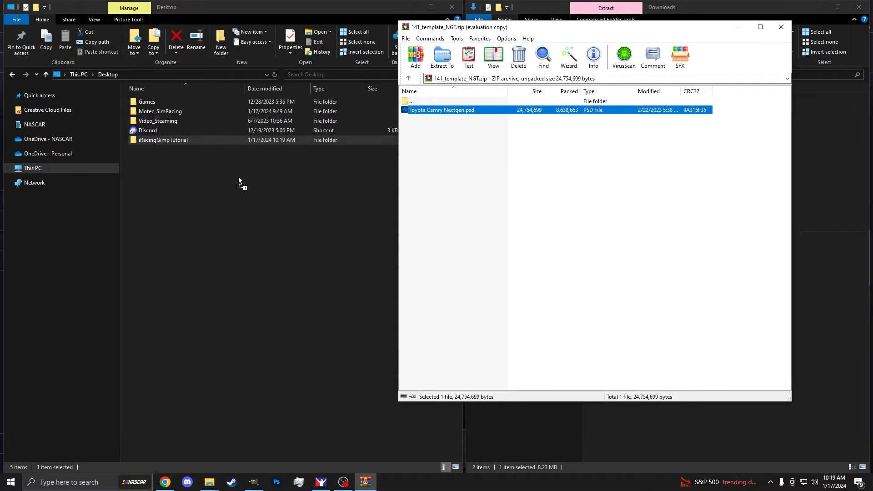
left_click_drag(239, 176, 176, 140)
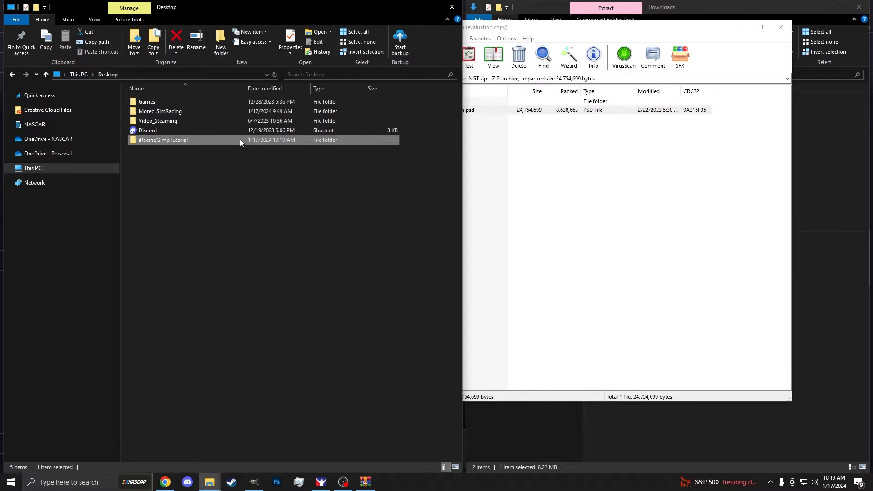
left_click(579, 171)
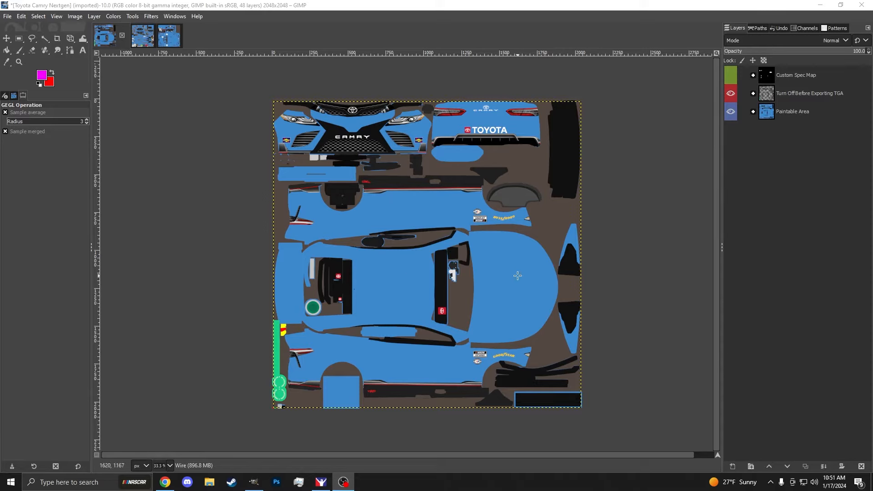
Step: Compare the Indycar Dallara IR18 and Lamborghini EVO GT3 templates, and return to the Toyota Camry Nextgen template
left_click(142, 36)
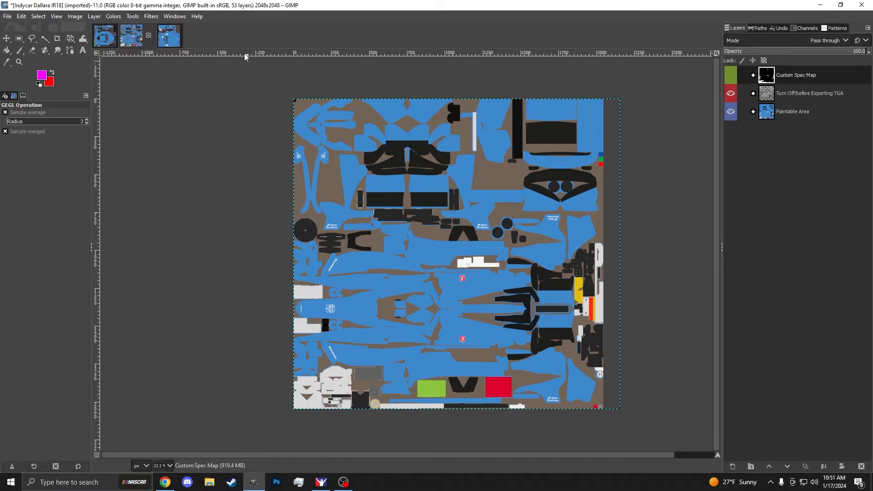
left_click(169, 36)
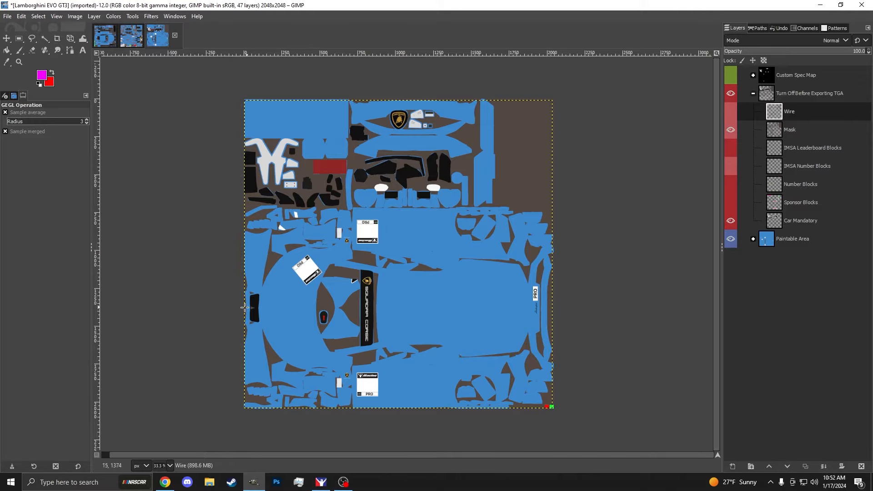
left_click(131, 38)
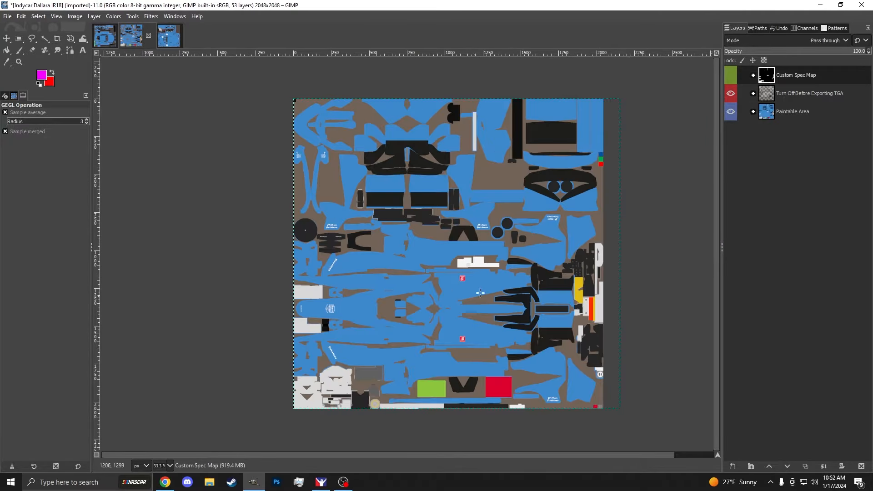
left_click(105, 36)
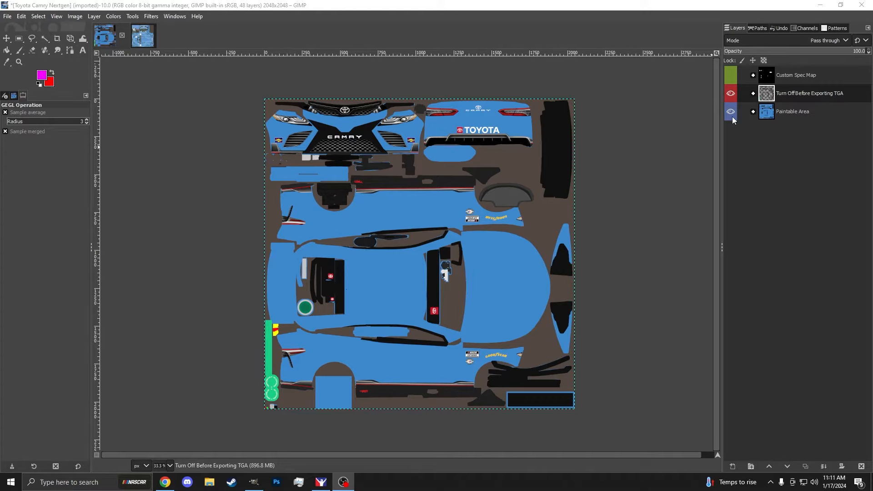
Step: Try an orange color tag on the Paintable Area group and undo it
right_click(821, 113)
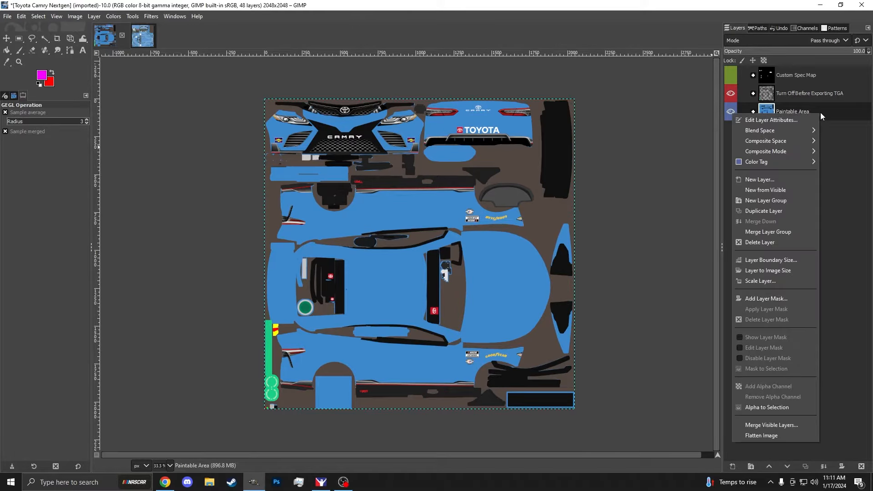
mouse_move(774, 160)
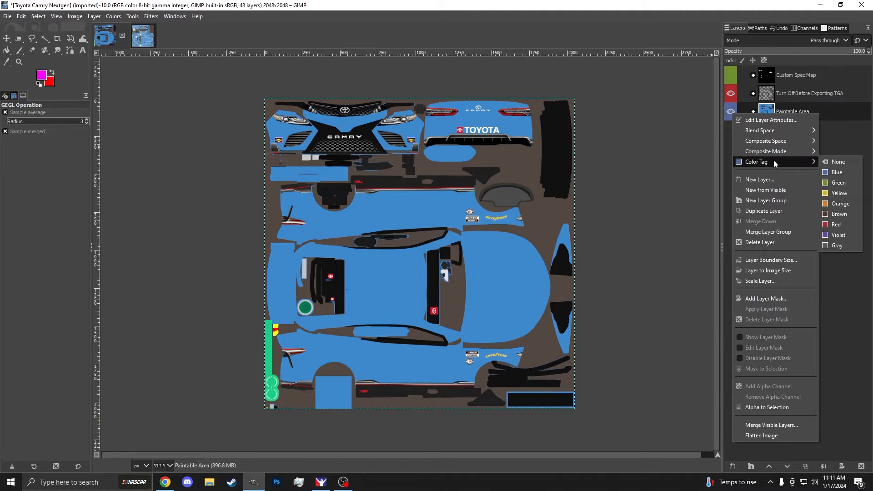
left_click(840, 203)
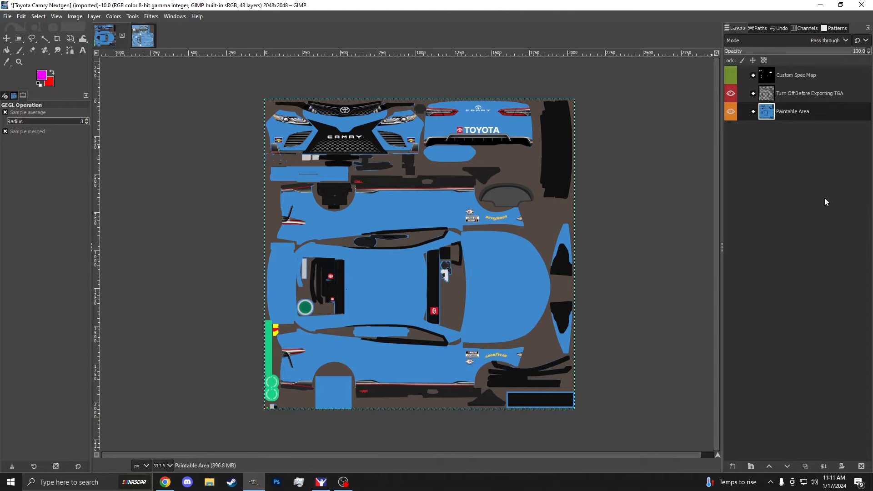
key("ctrl+z")
Step: Expand the Turn Off Before Exporting TGA group and make its Wire layer visible
left_click(753, 93)
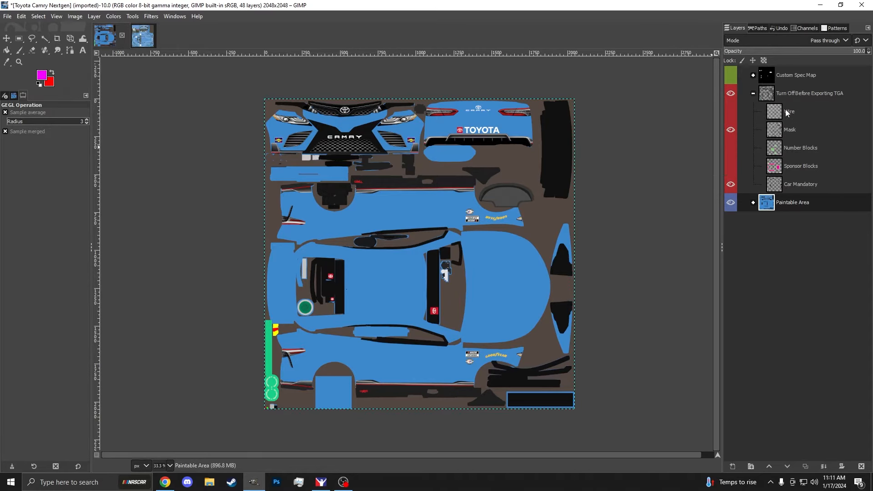
left_click(787, 112)
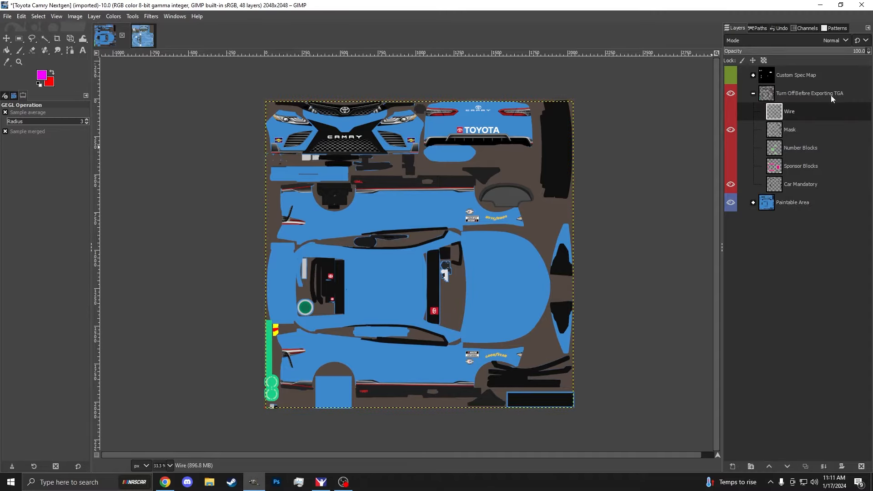
left_click(732, 112)
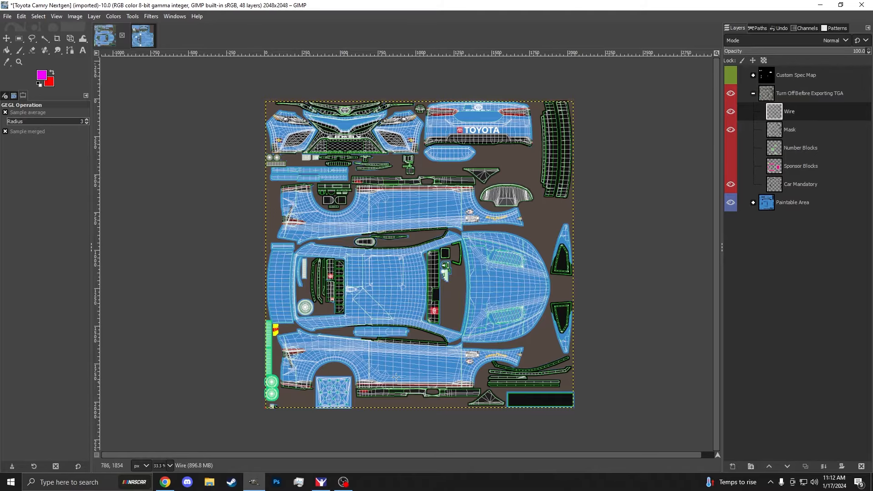
Step: Examine the wireframe on the Camry's hood and side, compare it with the Lamborghini EVO GT3 template, and return to the Camry
scroll(453, 366, "up", 4)
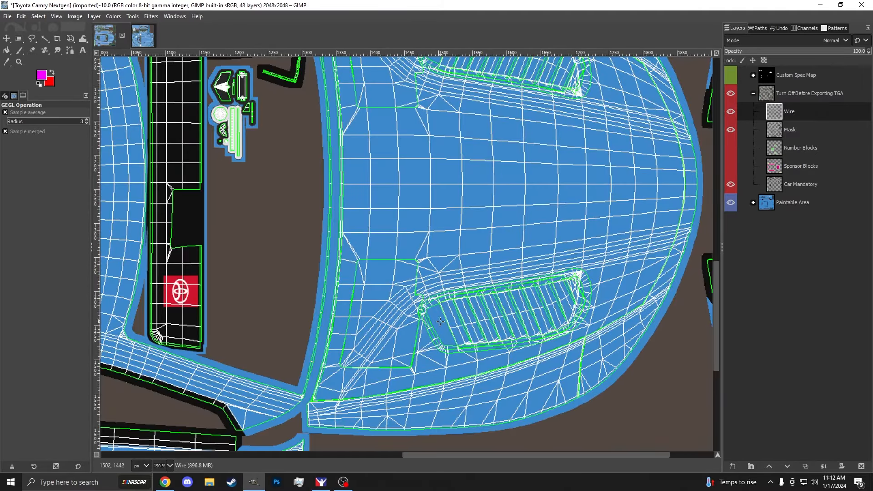
scroll(476, 262, "down", 4)
scroll(364, 298, "up", 4)
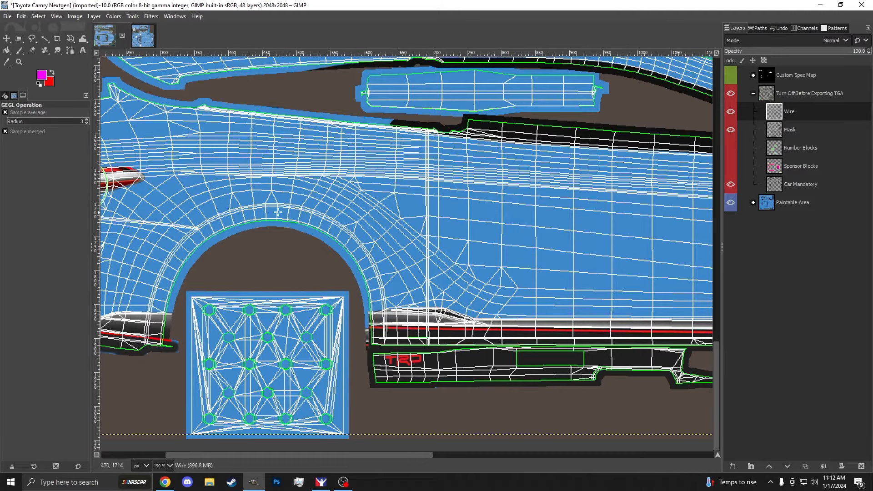
scroll(312, 272, "down", 3)
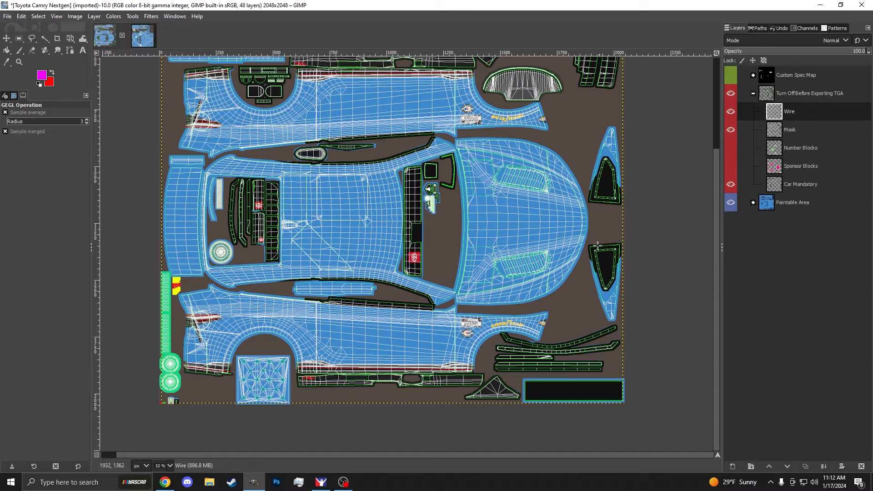
left_click(143, 36)
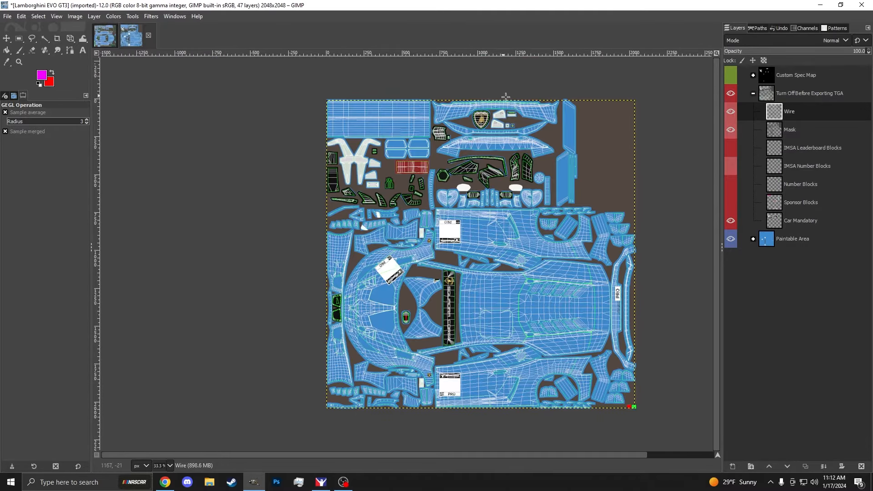
scroll(527, 407, "up", 4)
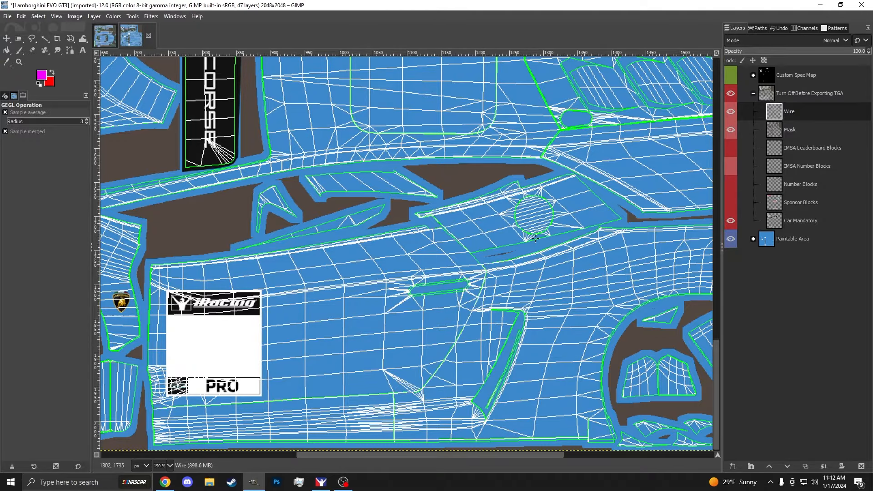
scroll(438, 246, "down", 3)
scroll(438, 246, "up", 3)
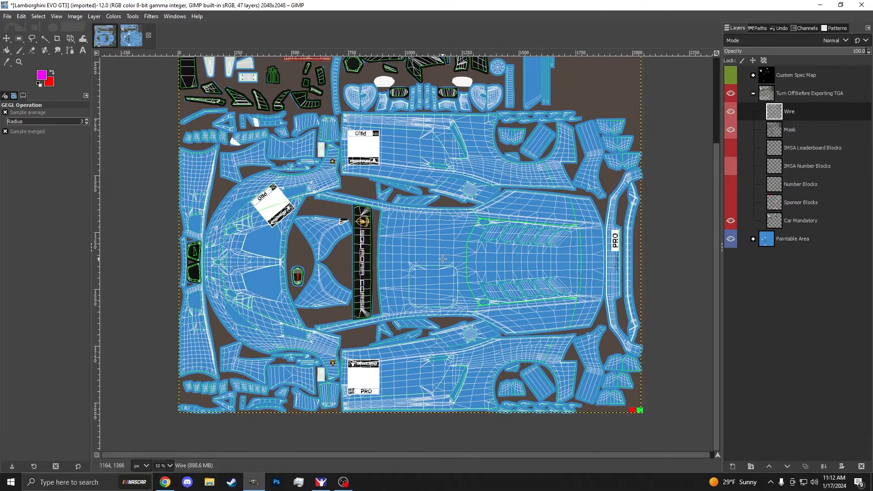
left_click(105, 36)
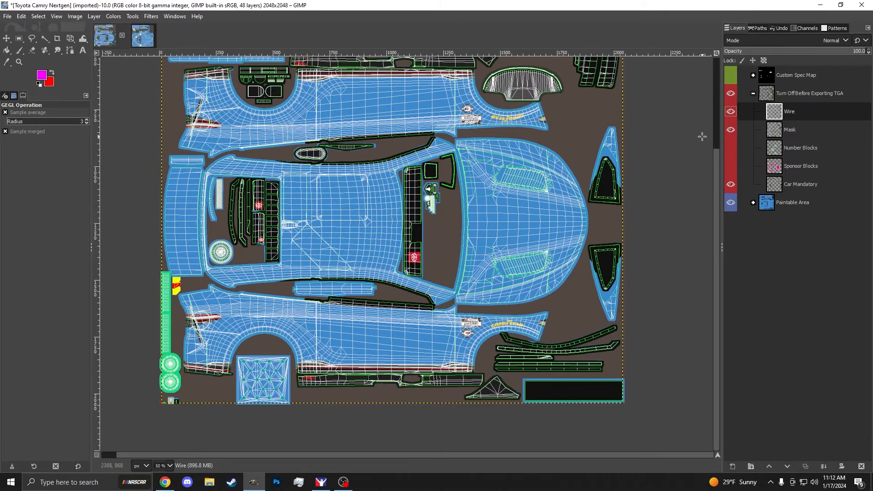
scroll(442, 254, "up", 3)
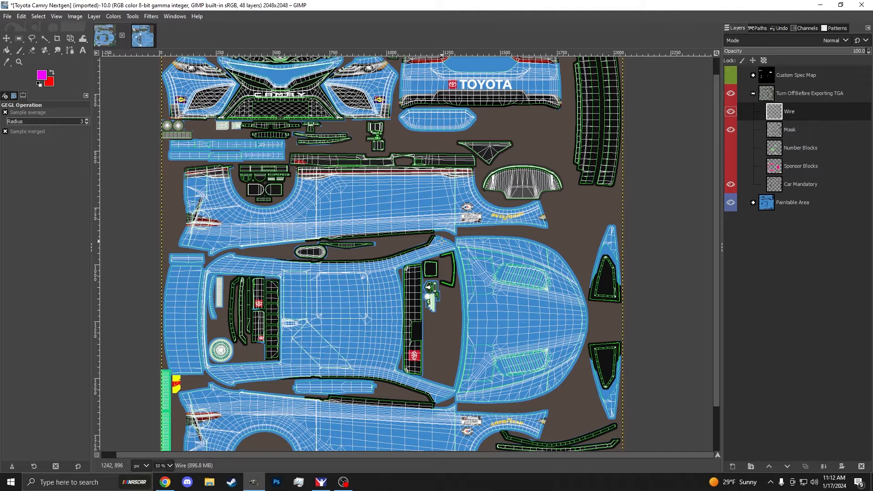
scroll(471, 231, "down", 1, "ctrl")
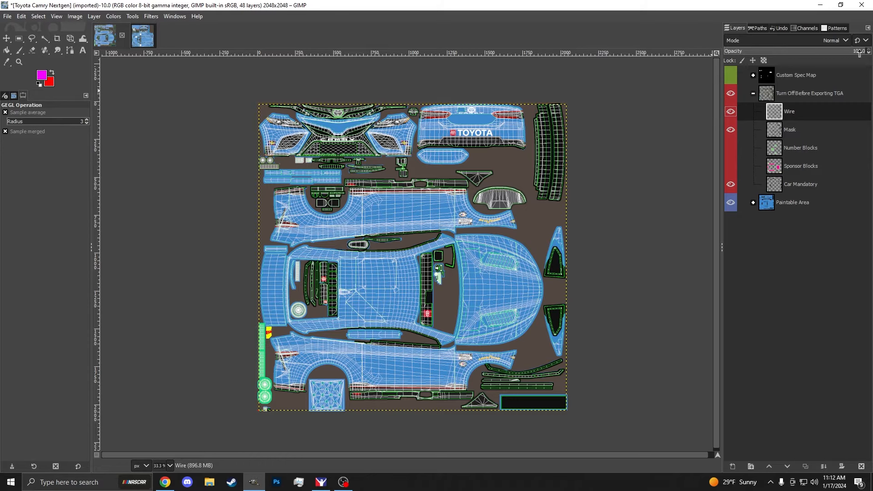
Step: Try the Wire layer at 23 opacity, inspect the hood and side up close, and restore it to 100
left_click_drag(859, 53, 756, 53)
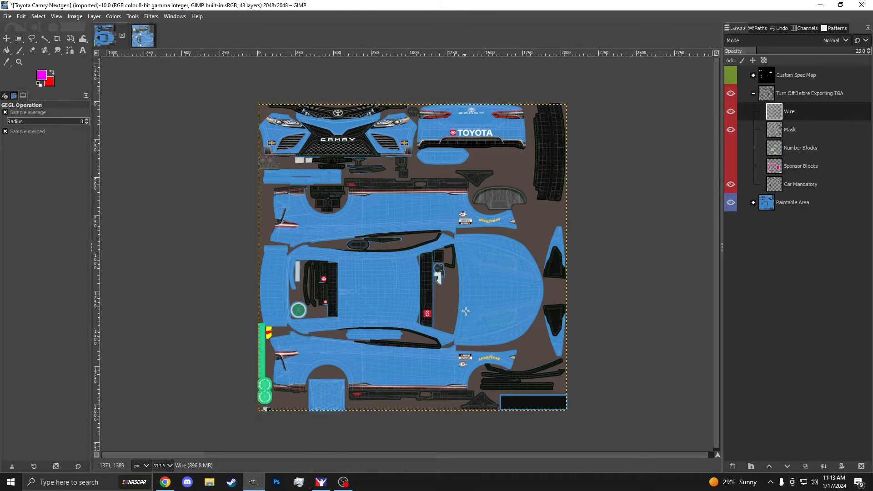
key("1")
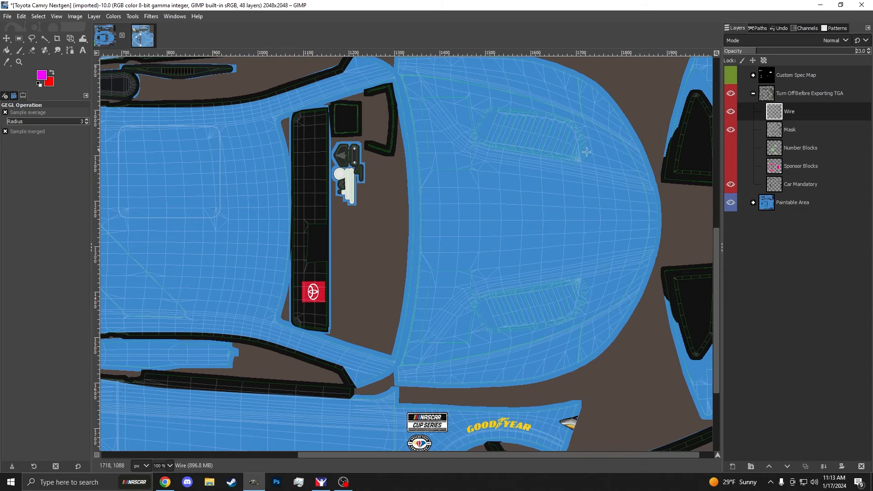
scroll(468, 189, "down", 3)
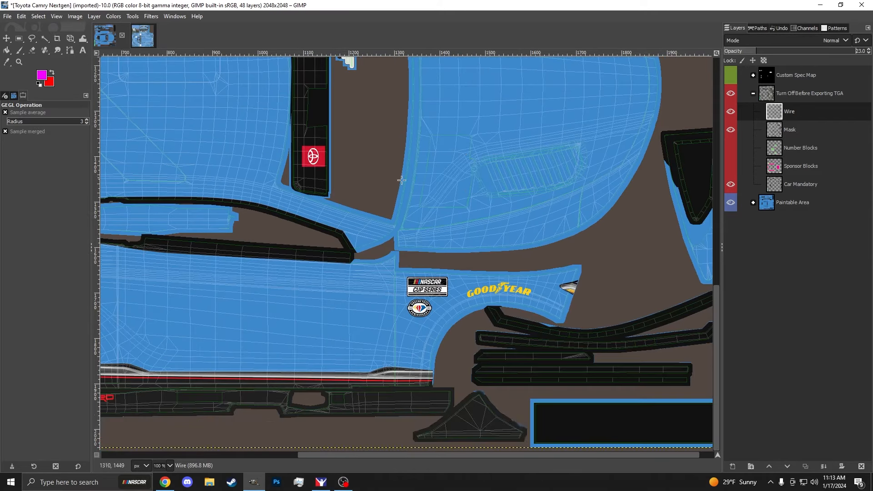
scroll(507, 202, "down", 2)
scroll(318, 227, "up", 1)
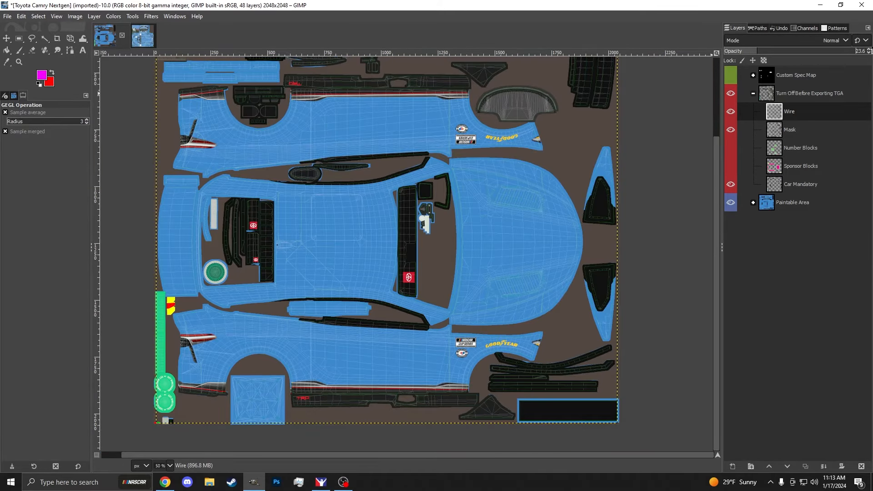
left_click_drag(758, 51, 870, 52)
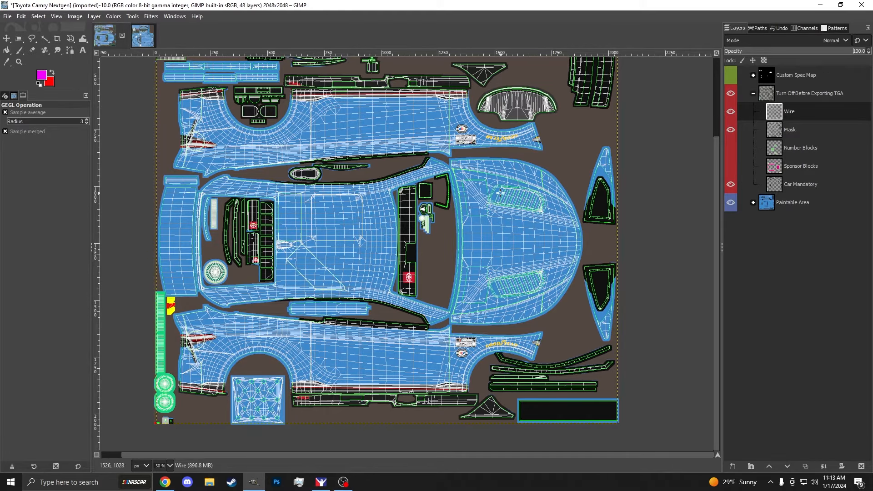
Step: Colorize the Camry's Wire layer, lowering Lightness to -0.419 and picking a muted dark teal for the lines
scroll(500, 193, "up", 4)
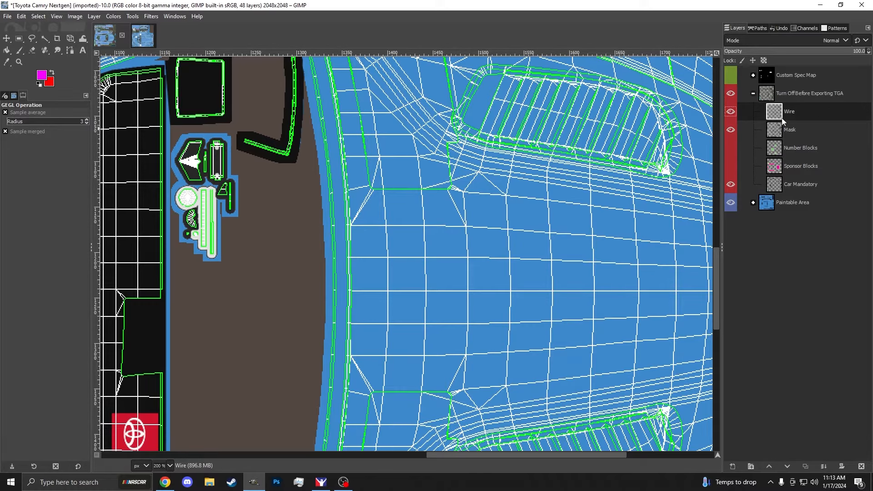
scroll(478, 166, "down", 3)
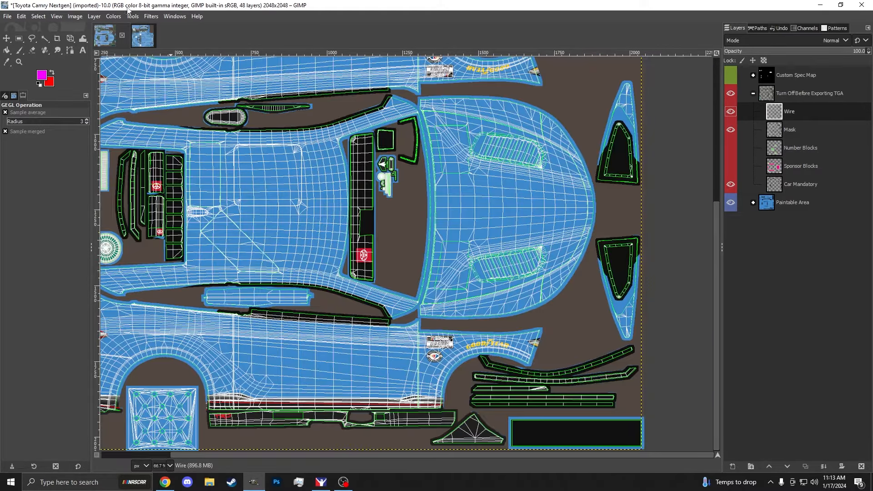
left_click(116, 19)
left_click(126, 259)
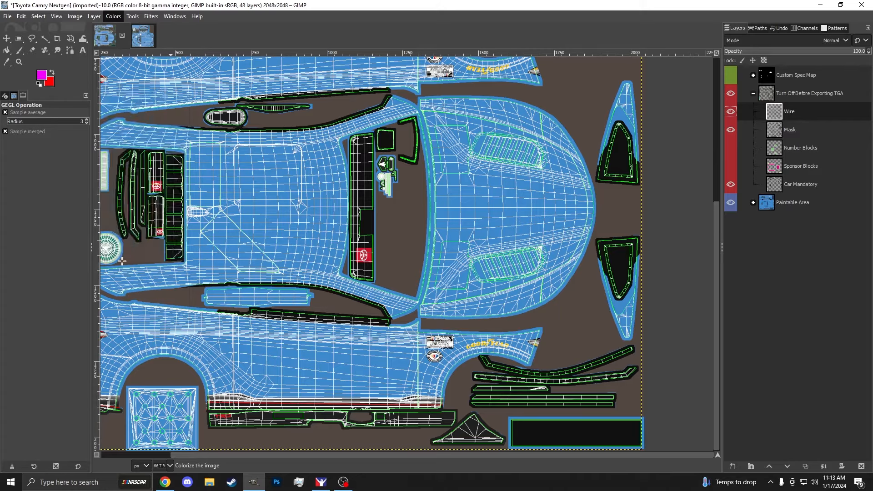
left_click_drag(138, 169, 113, 169)
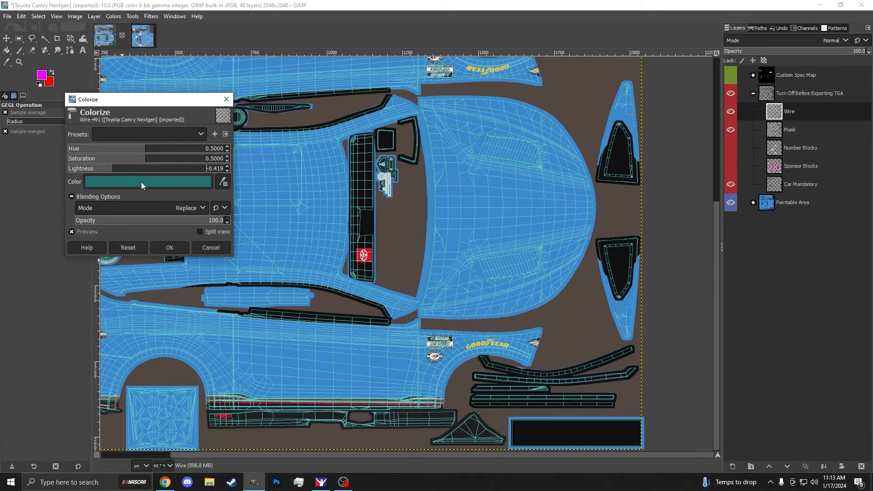
left_click(119, 181)
mouse_move(126, 181)
left_mouse_down()
mouse_move(127, 116)
mouse_move(128, 194)
left_mouse_up()
left_click(202, 264)
left_click(170, 248)
Step: Make the Number Blocks layer visible and lower its opacity to 33.2, checking the block on the car's side
scroll(559, 369, "down", 2)
left_click(800, 148)
left_click(730, 149)
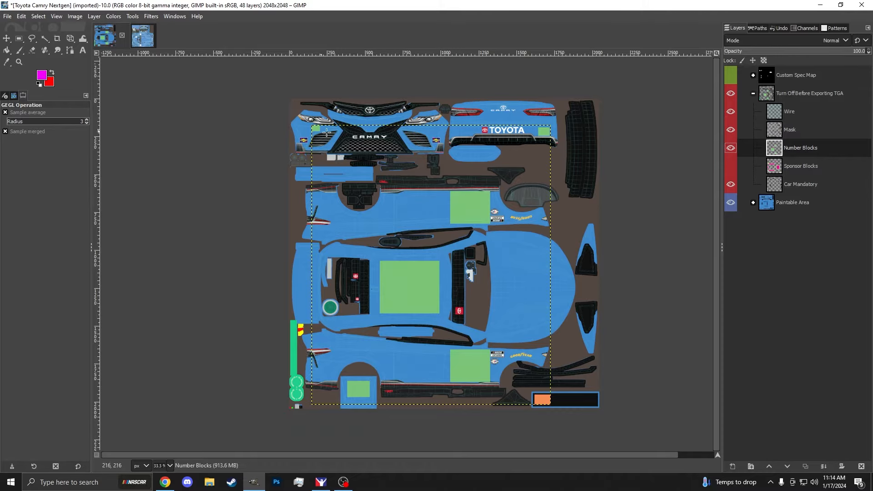
scroll(473, 396, "up", 4)
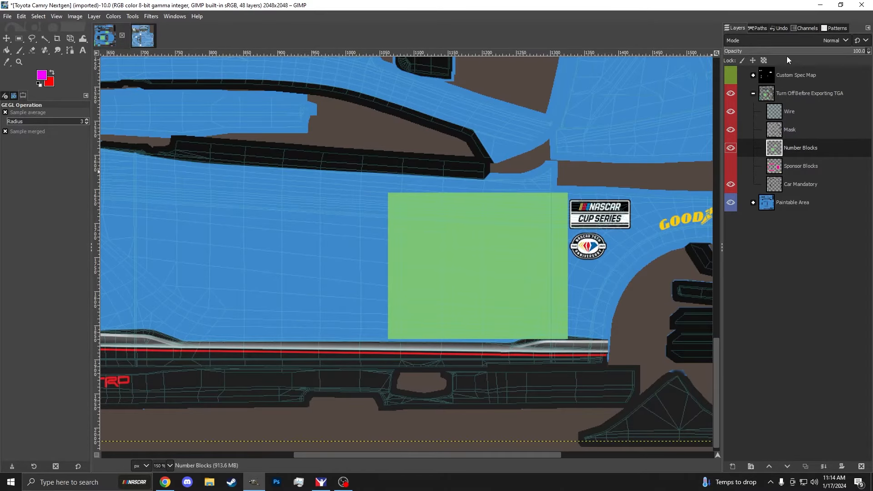
left_click_drag(787, 51, 772, 54)
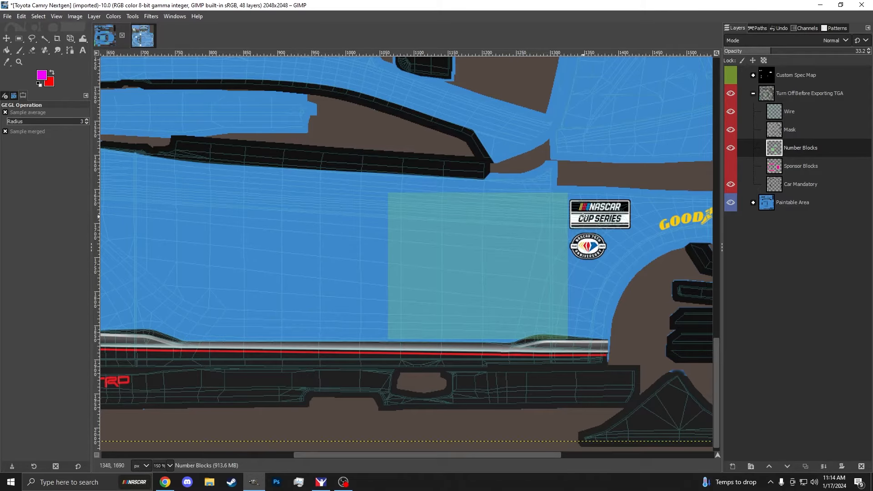
Step: View the whole Camry template and hide its Number Blocks layer
scroll(498, 207, "down", 4)
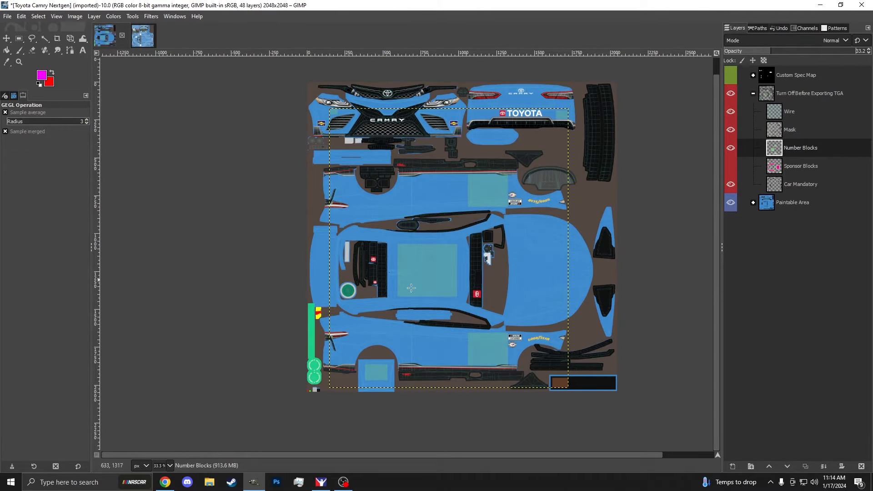
left_click(731, 148)
left_click(731, 148)
left_click(731, 150)
Step: Show the Camry's Sponsor Blocks layer, try it at 24 opacity, and undo the opacity change
left_click(730, 166)
left_click(799, 164)
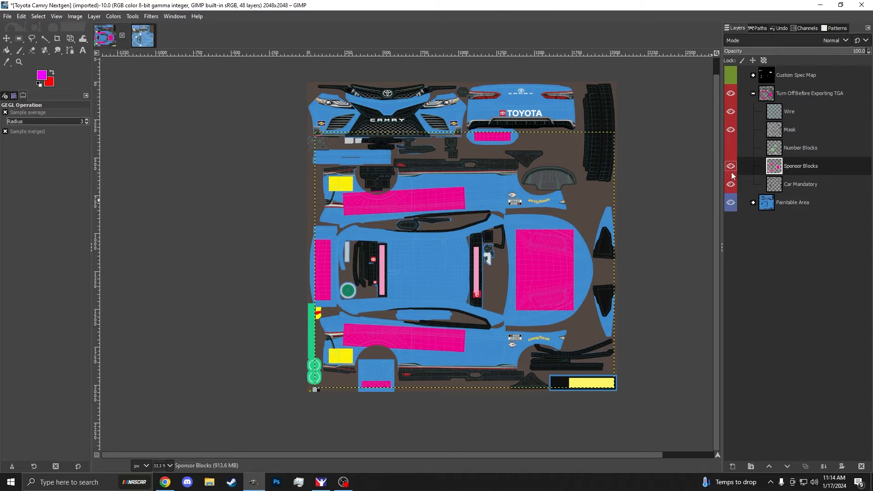
left_click(758, 52)
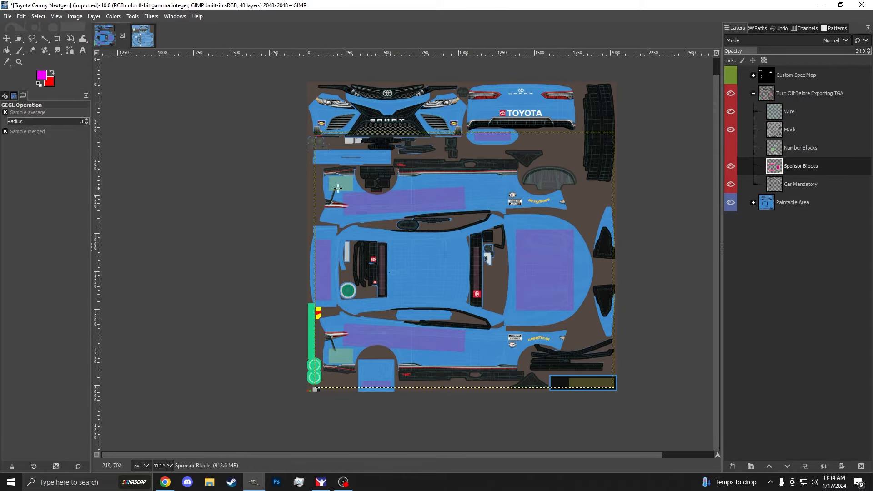
key("ctrl+z")
Step: Show the Sponsor Blocks layer in the Lamborghini EVO GT3 template, examine the block positions across the car, and return to the Camry
left_click(143, 36)
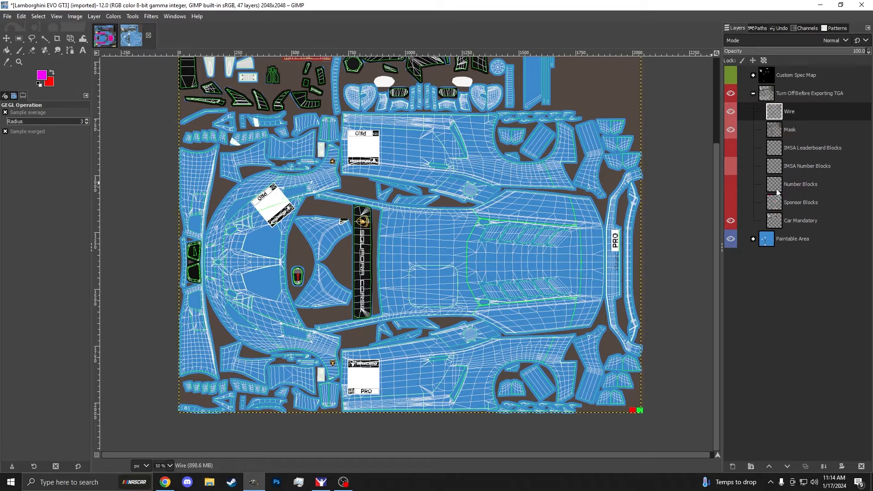
left_click(731, 203)
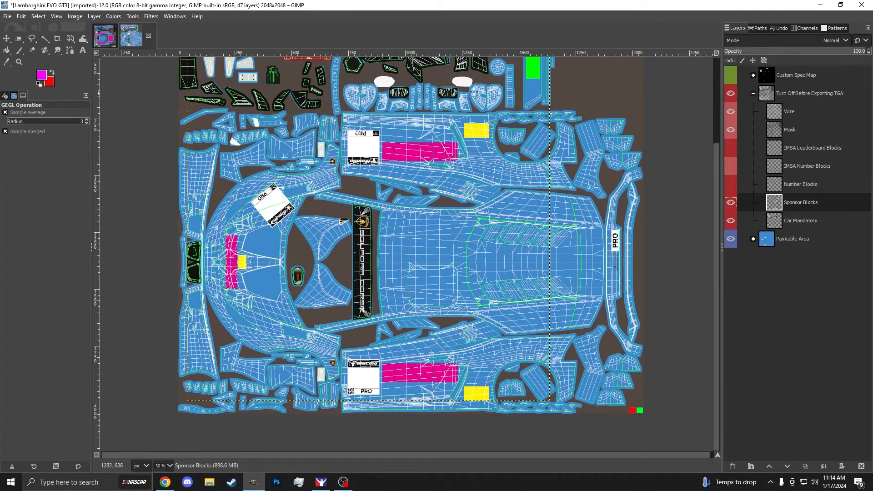
scroll(343, 187, "up", 5)
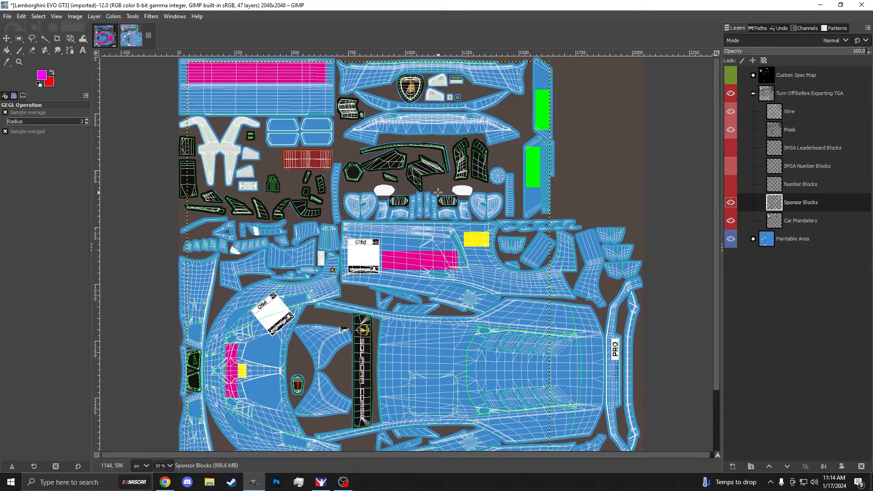
scroll(439, 249, "down", 3)
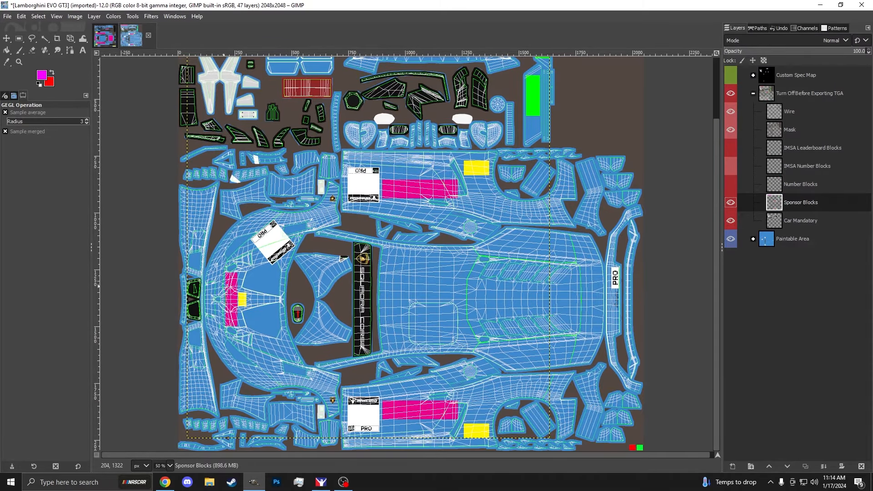
scroll(469, 111, "up", 3)
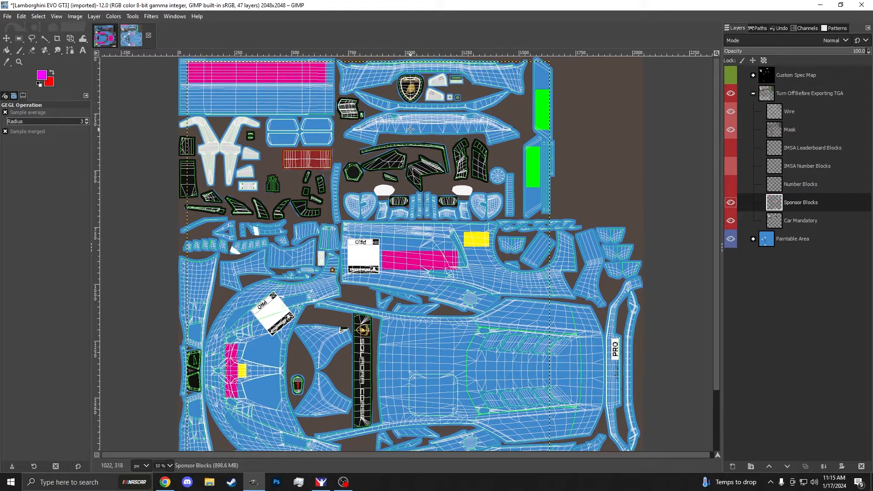
scroll(426, 124, "down", 3)
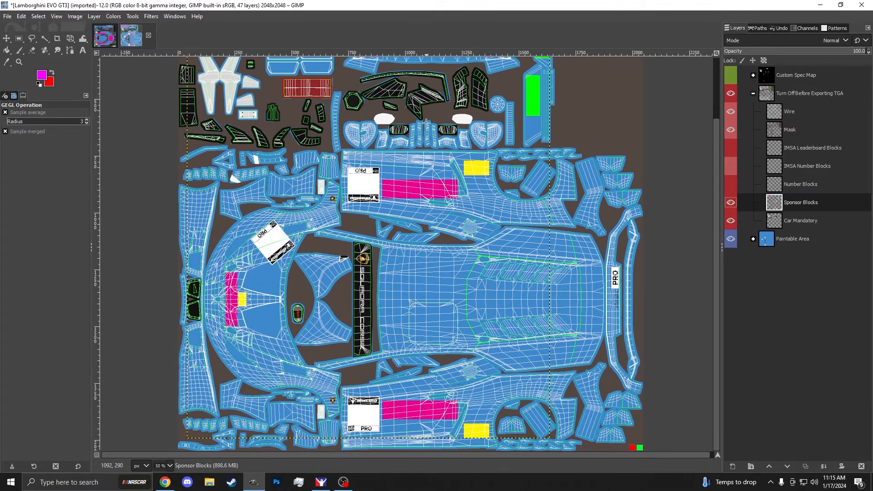
scroll(442, 243, "down", 1, "ctrl")
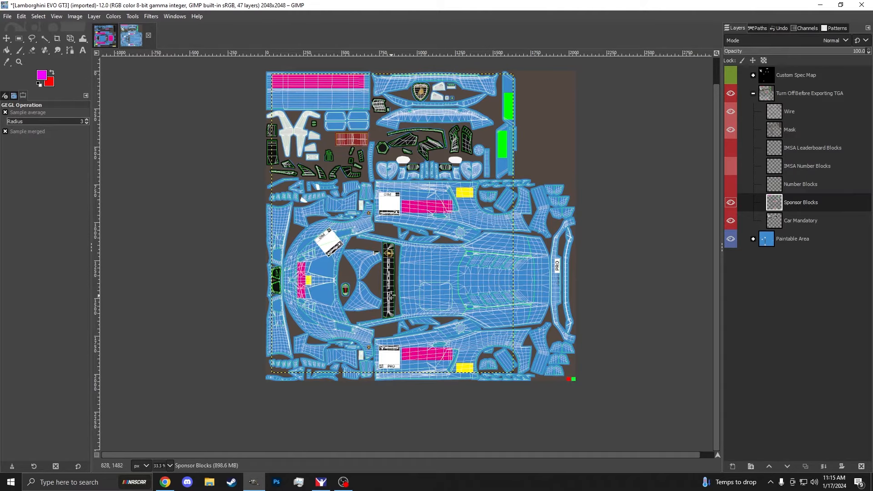
left_click(131, 36)
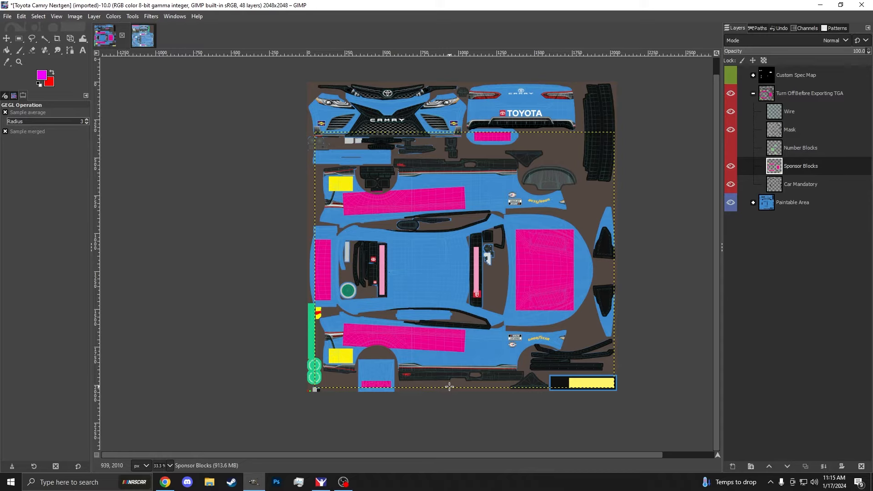
Step: Hide the Camry's Sponsor Blocks layer, select Car Mandatory, and examine the headlight and front bumper up close
left_click(731, 166)
left_click(794, 184)
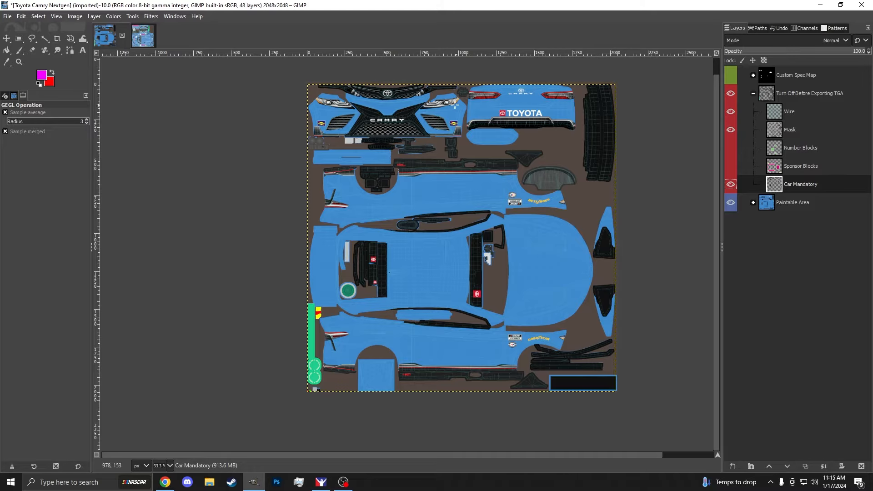
scroll(459, 103, "up", 4)
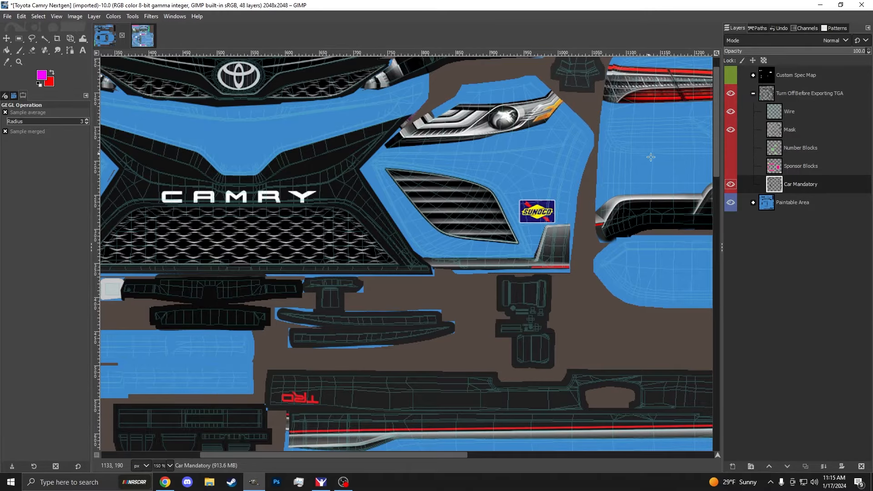
scroll(282, 127, "up", 1)
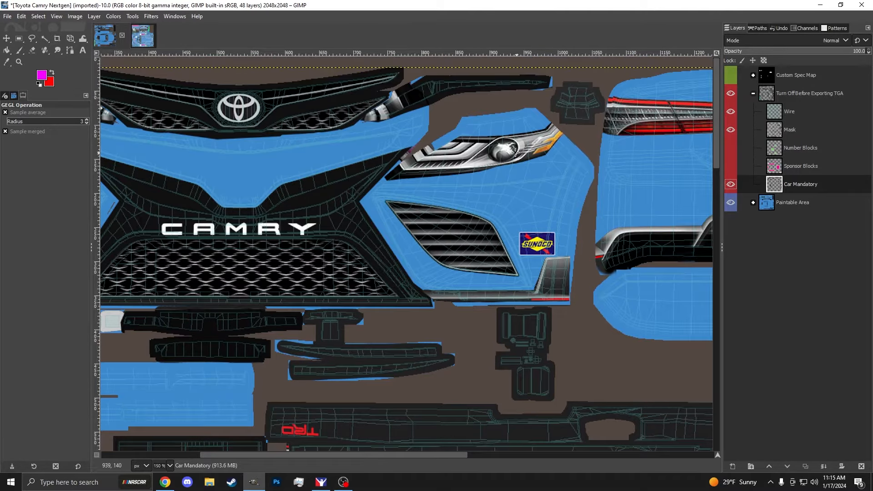
Step: Toggle the Car Mandatory layer to compare the front and rear parts with and without it, leaving it visible
left_click(731, 185)
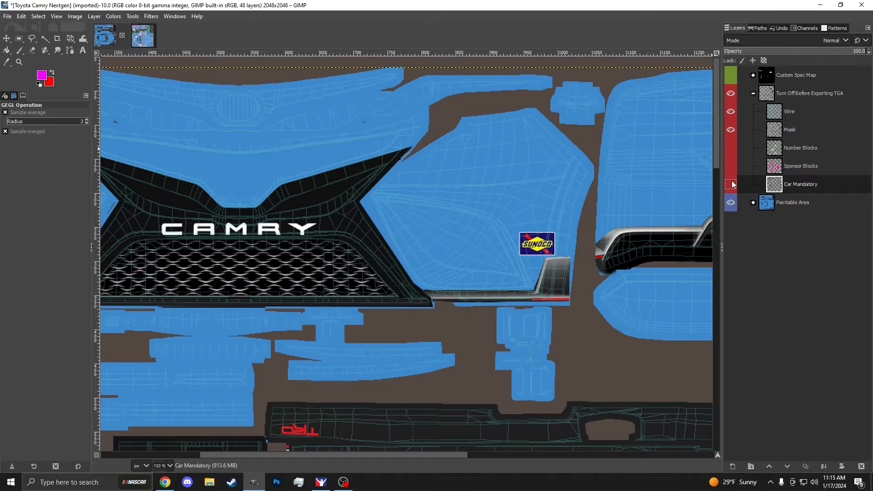
left_click(731, 184)
left_click(731, 184)
left_click_drag(440, 455, 555, 466)
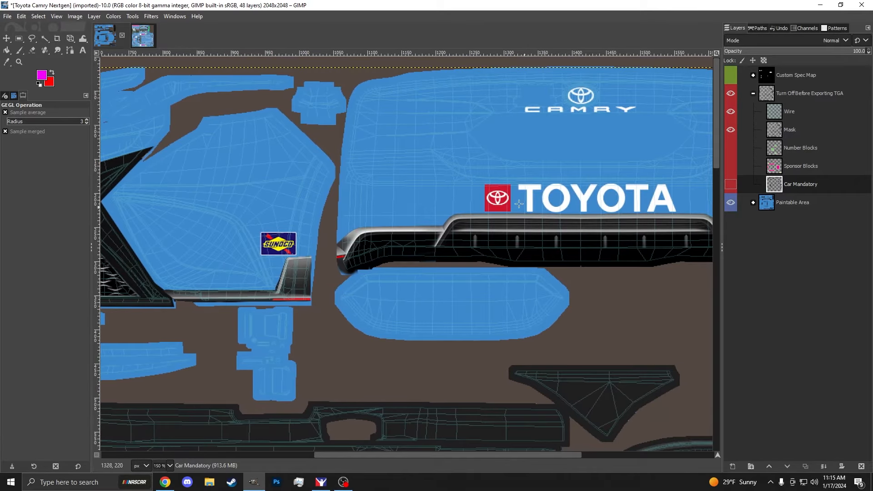
scroll(517, 270, "down", 4)
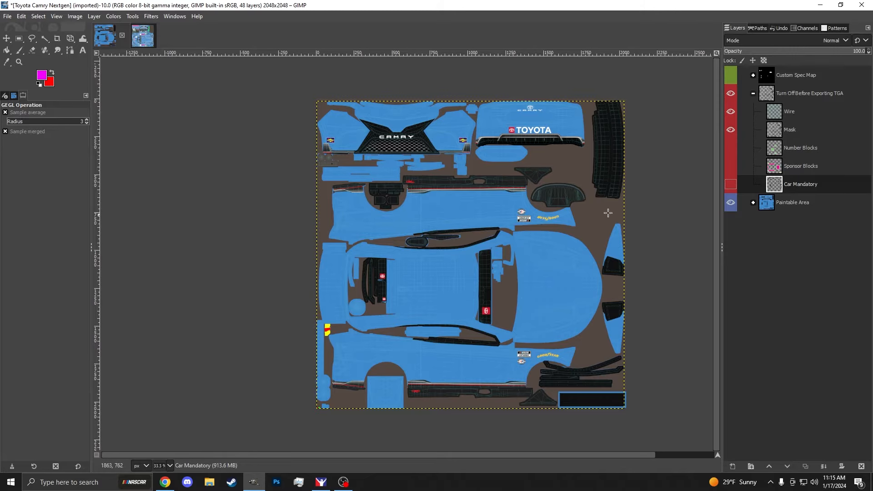
left_click(731, 184)
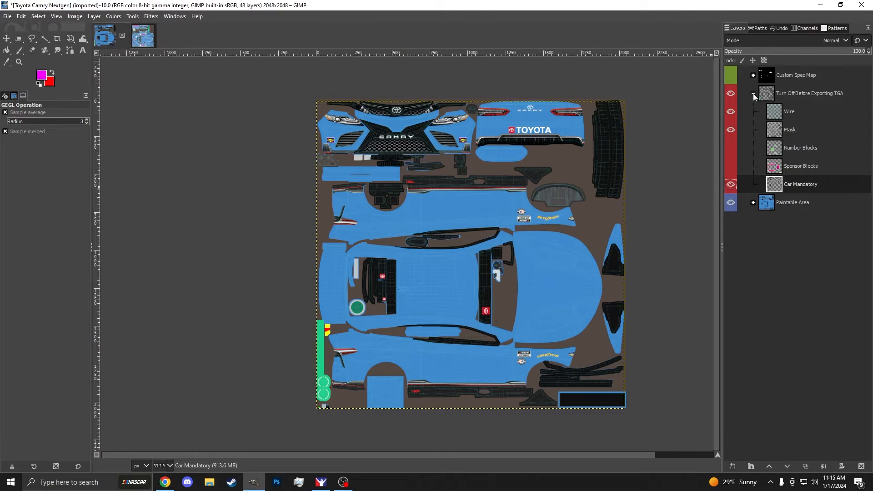
Step: Collapse the Turn Off Before Exporting TGA group, expand the Paintable Area group, and select its Car Patterns group
left_click(754, 94)
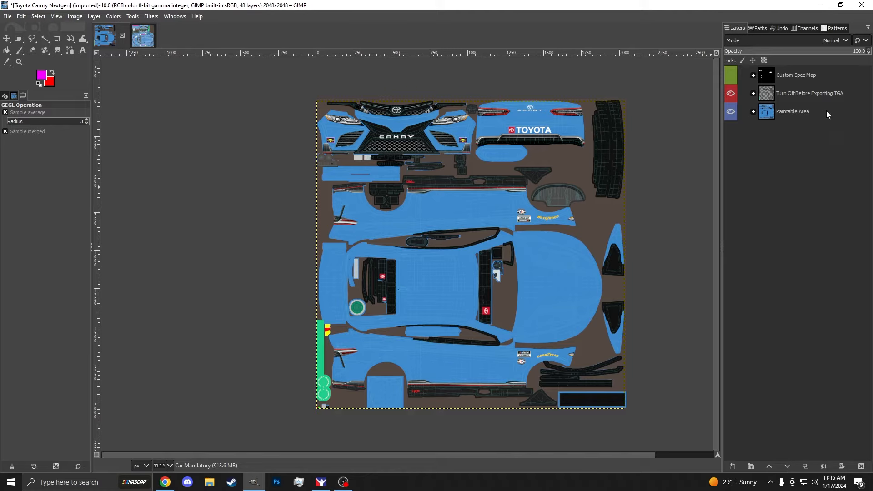
left_click(774, 114)
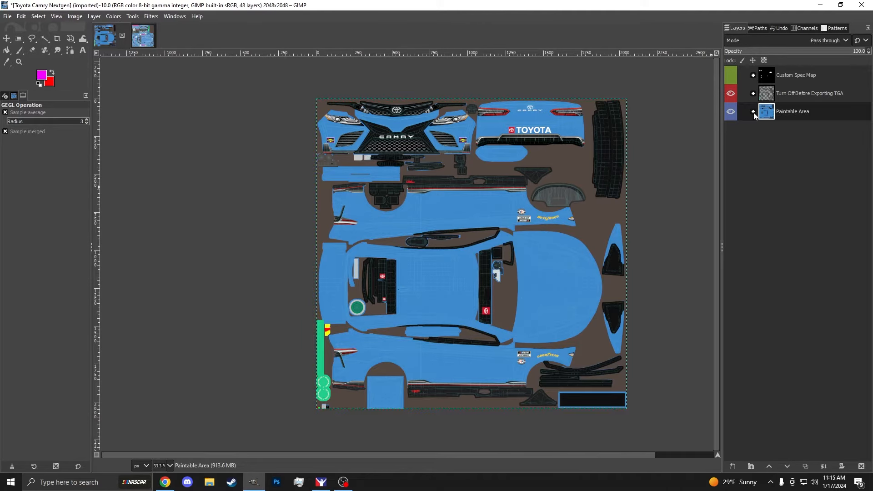
left_click(753, 112)
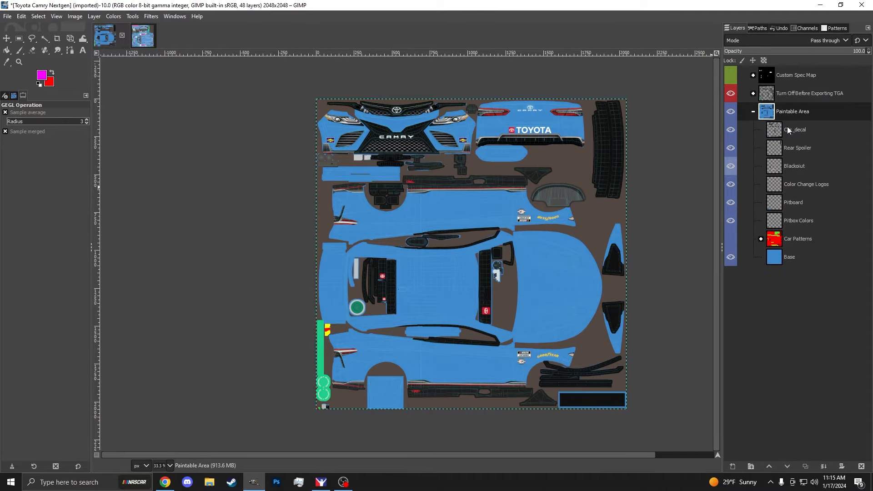
left_click(795, 240)
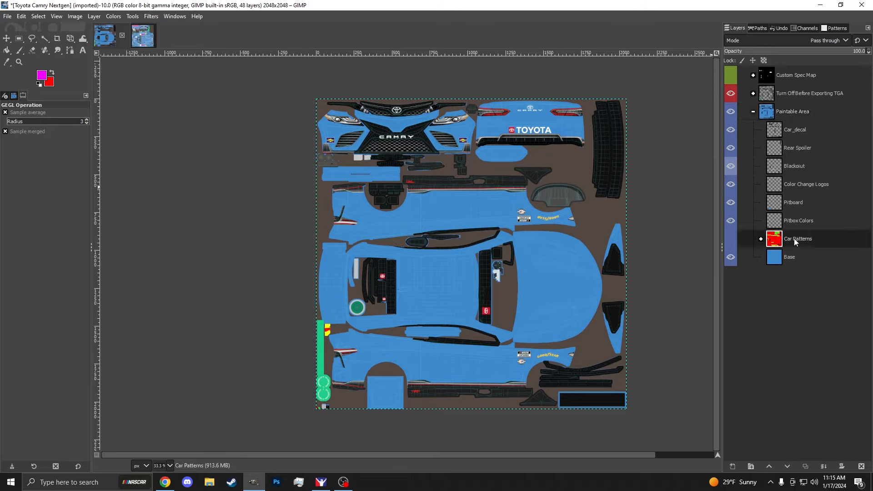
Step: Toggle the Car_decal layer to see which decals it adds, checking the rear window parts up close, and leave it visible
left_click(788, 132)
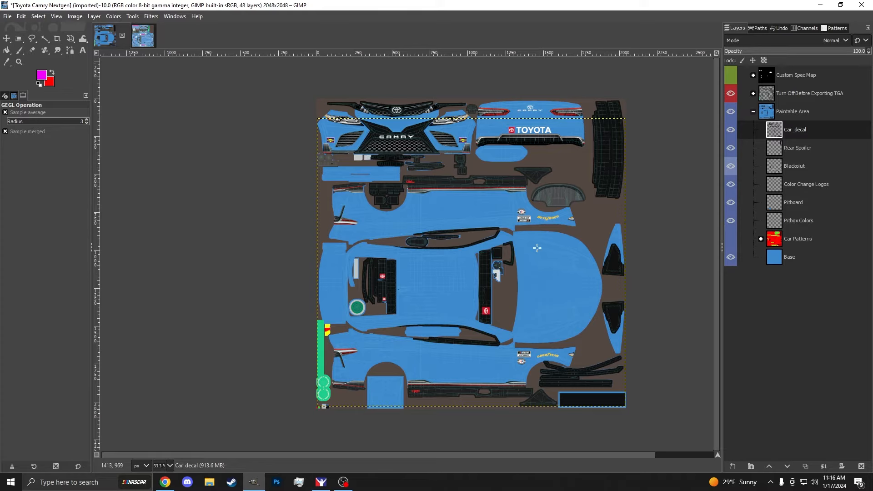
left_click(731, 131)
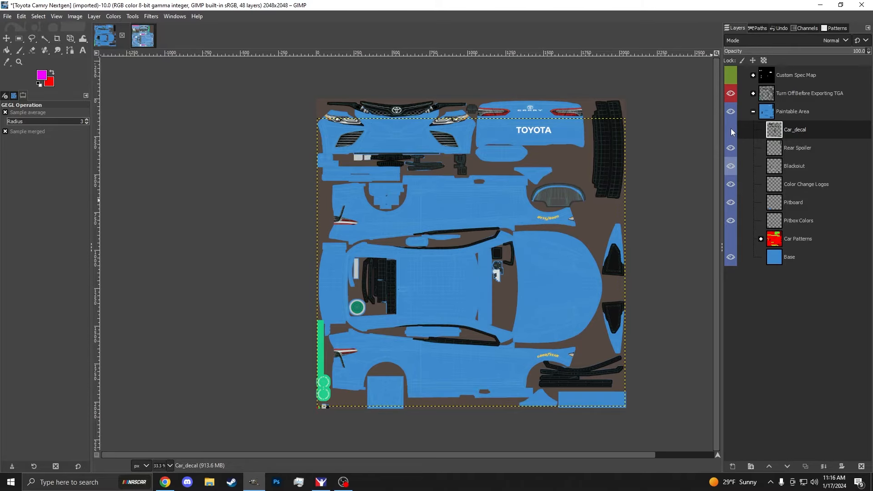
left_click(731, 130)
left_click(731, 130)
left_click(731, 130)
scroll(404, 314, "up", 4)
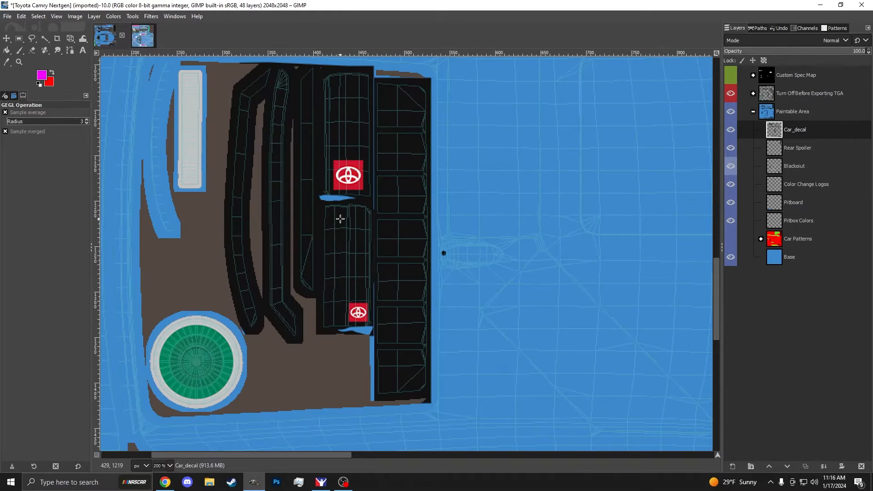
left_click(730, 130)
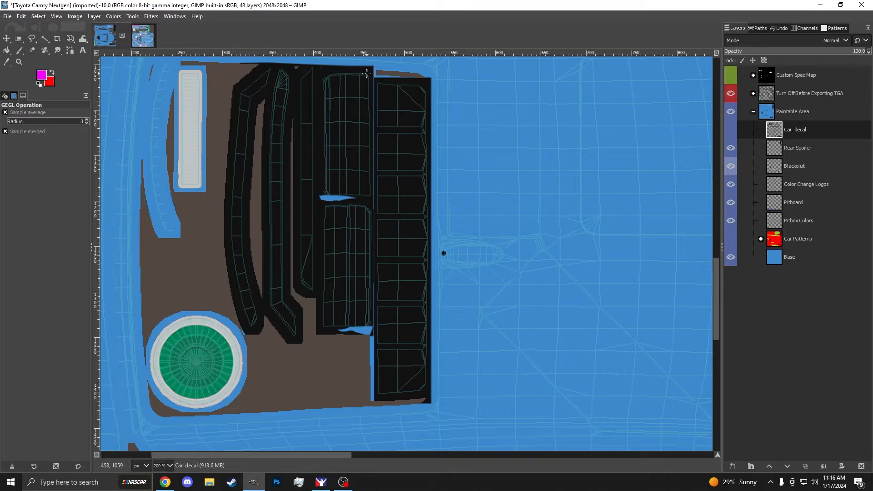
scroll(299, 201, "down", 3)
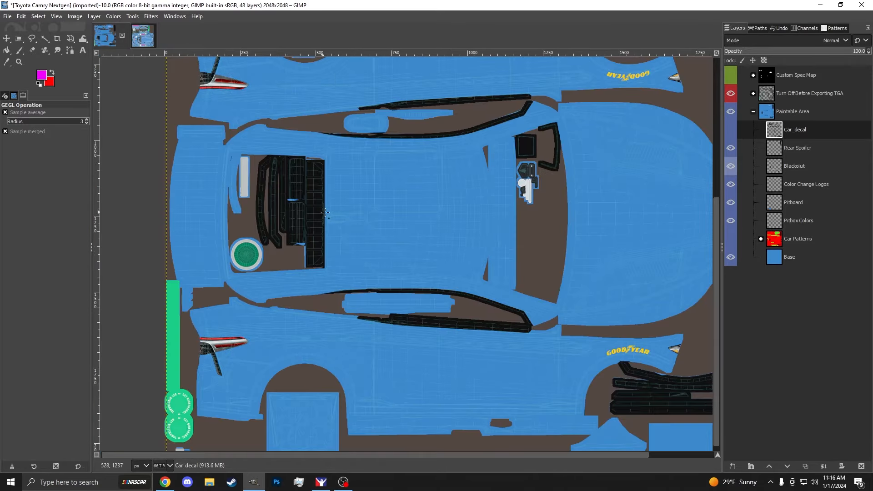
scroll(303, 196, "down", 2)
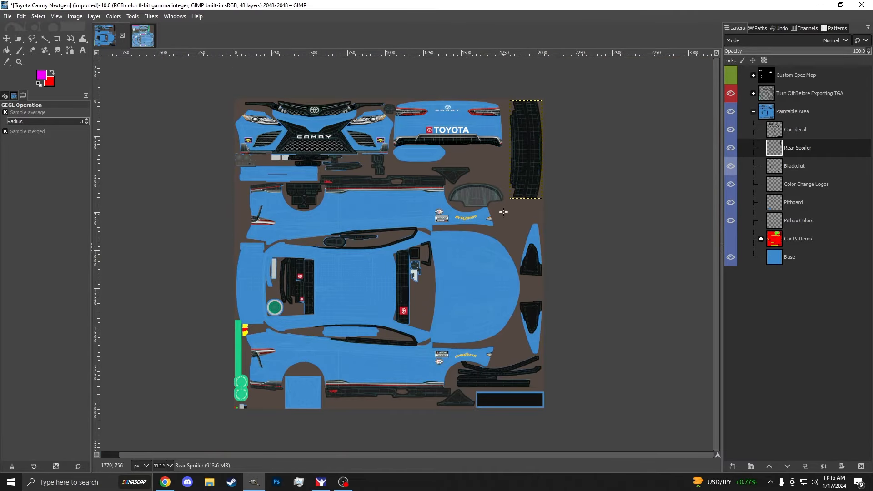
Step: Select the Blackoiut layer and toggle its visibility to compare the black parts, leaving it visible
left_click(796, 167)
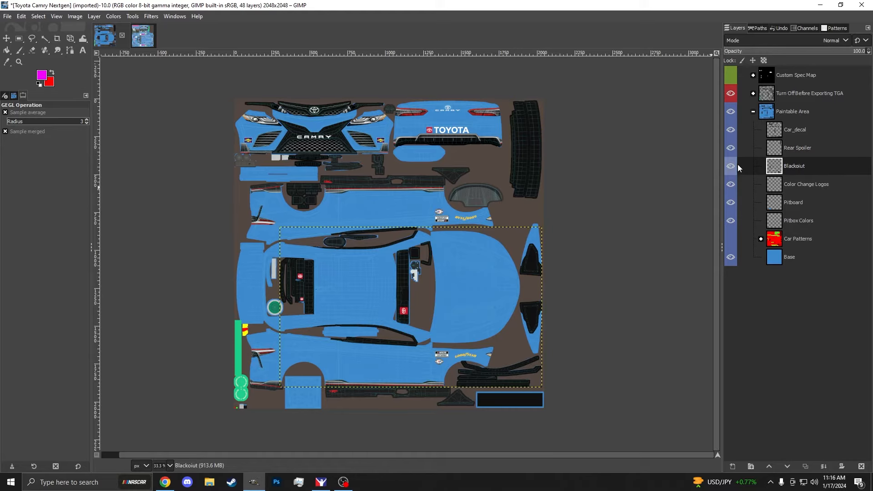
left_click(731, 167)
left_click(731, 166)
left_click(731, 166)
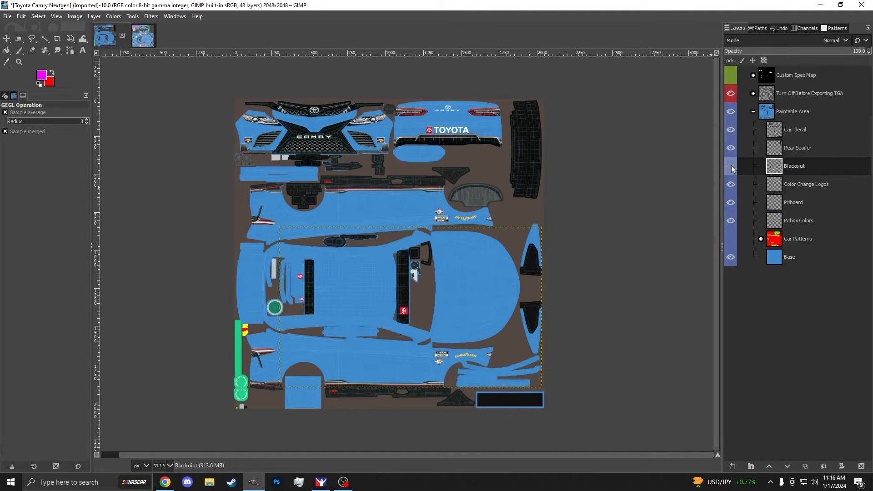
left_click(732, 168)
Step: Examine the blacked-out trim and window parts around the car, activate Rectangle Select, and hide the Blackoiut layer
scroll(479, 400, "up", 3)
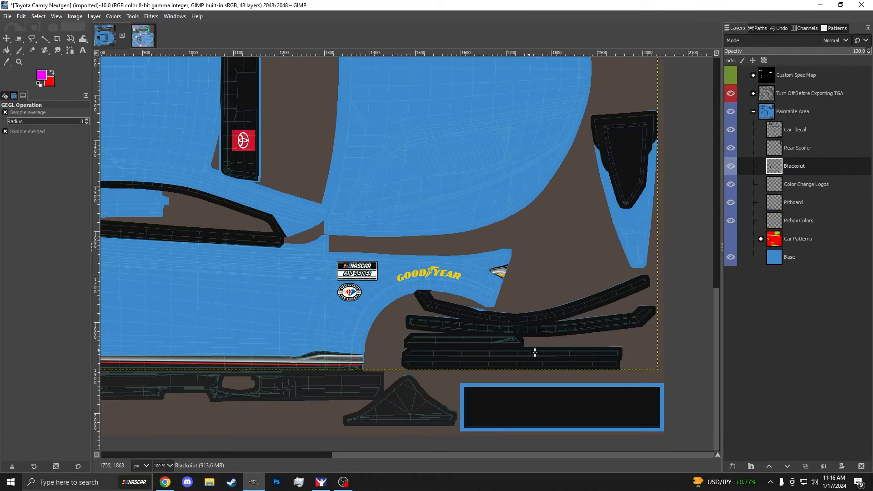
scroll(524, 329, "down", 2)
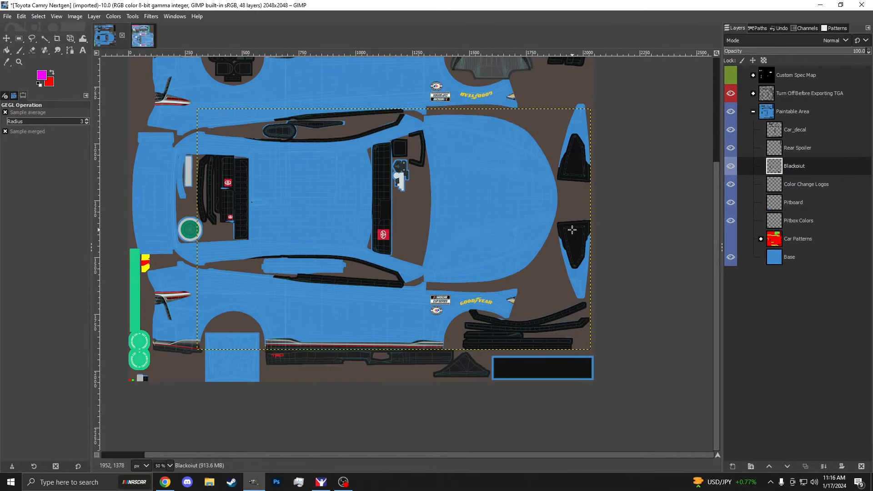
scroll(200, 184, "up", 2)
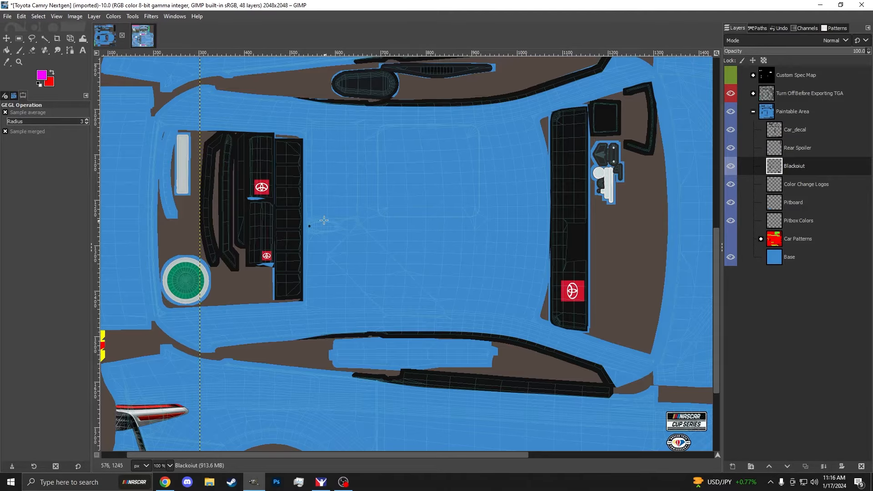
scroll(319, 220, "down", 1)
scroll(300, 227, "down", 2)
scroll(291, 231, "up", 1)
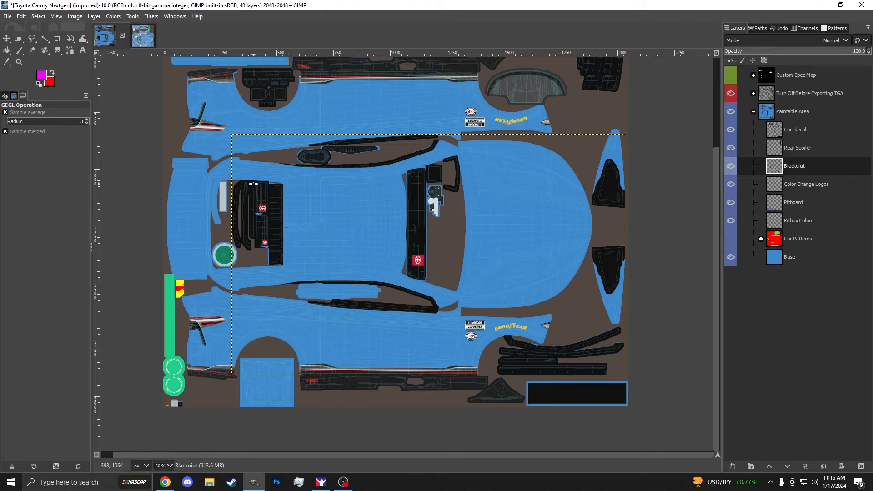
left_click(18, 38)
left_click(729, 166)
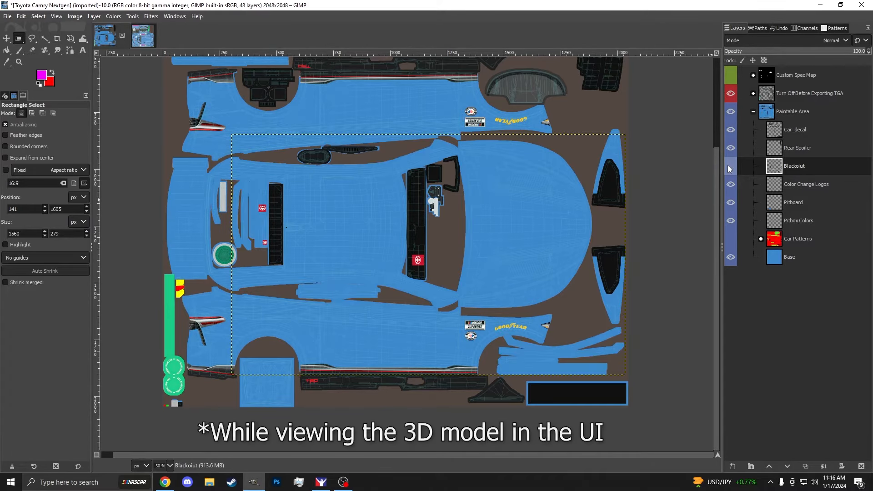
Step: Show the Blackoiut layer again, select the Color Change Logos layer, and look over its logos on the car
left_click(728, 166)
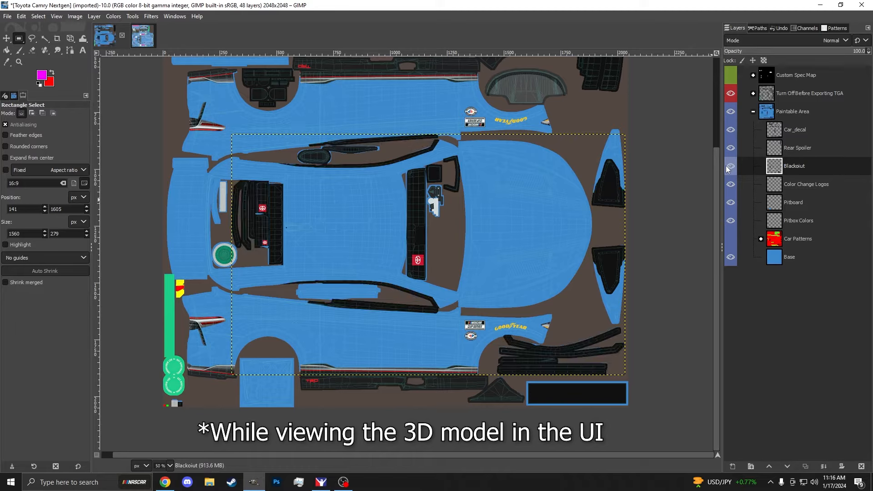
left_click(769, 183)
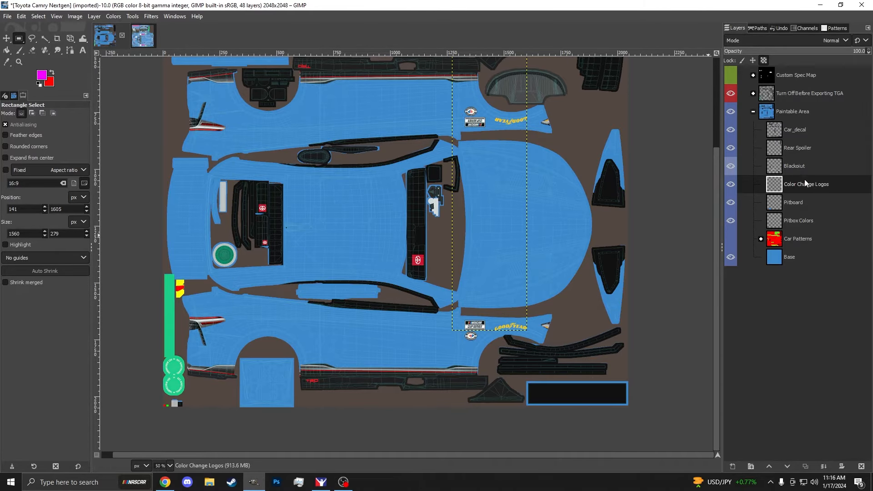
scroll(485, 181, "up", 5)
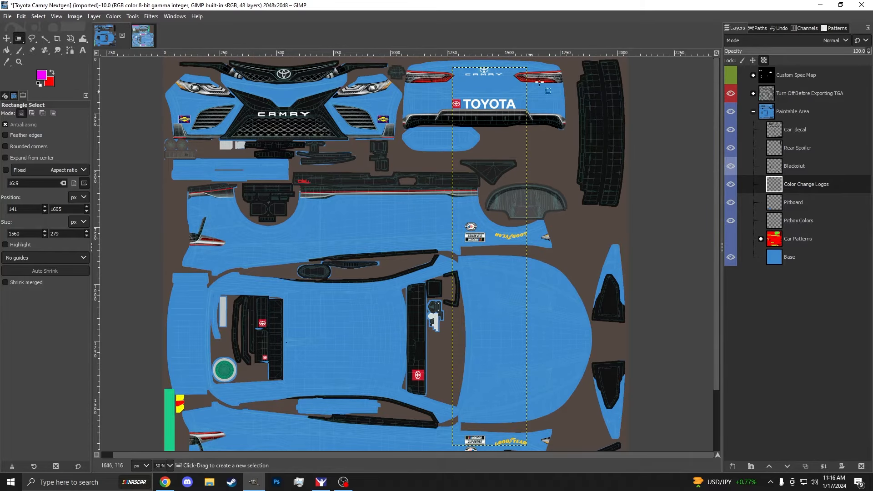
scroll(464, 223, "down", 3)
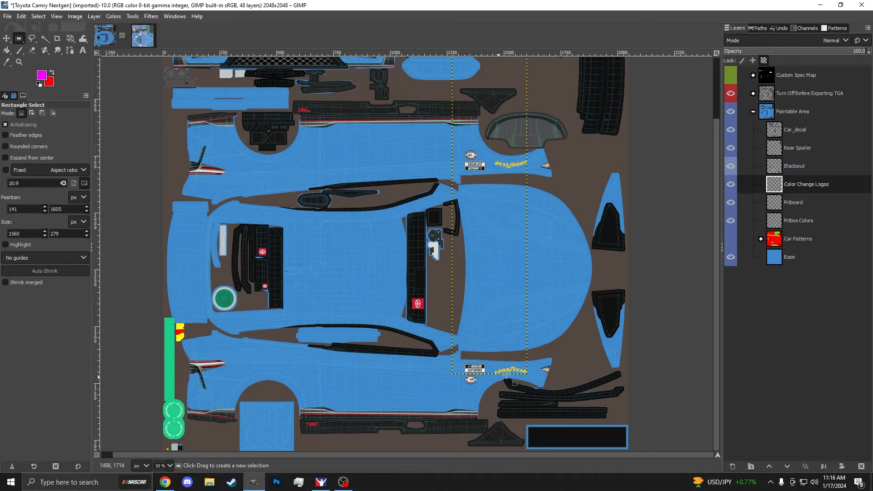
Step: Select the Pitboard layer and examine the square pitboard area up close
left_click(751, 206)
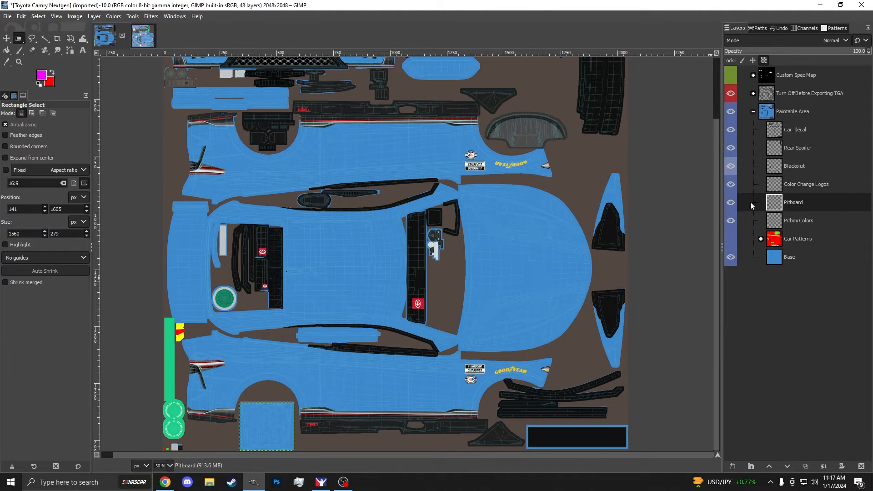
scroll(254, 421, "up", 5)
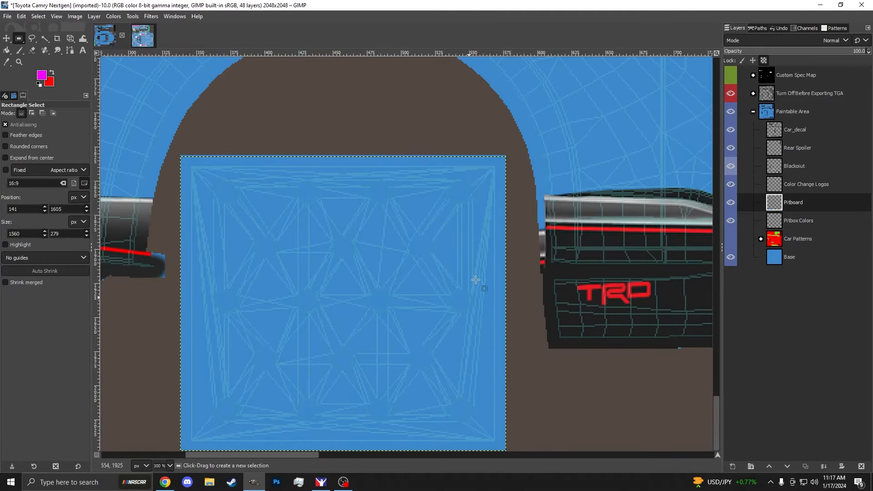
scroll(402, 243, "down", 2)
Step: Select the Pitbox Colors layer and examine the small red and green swatches in the template's lower corner
left_click(769, 222)
scroll(284, 326, "down", 3)
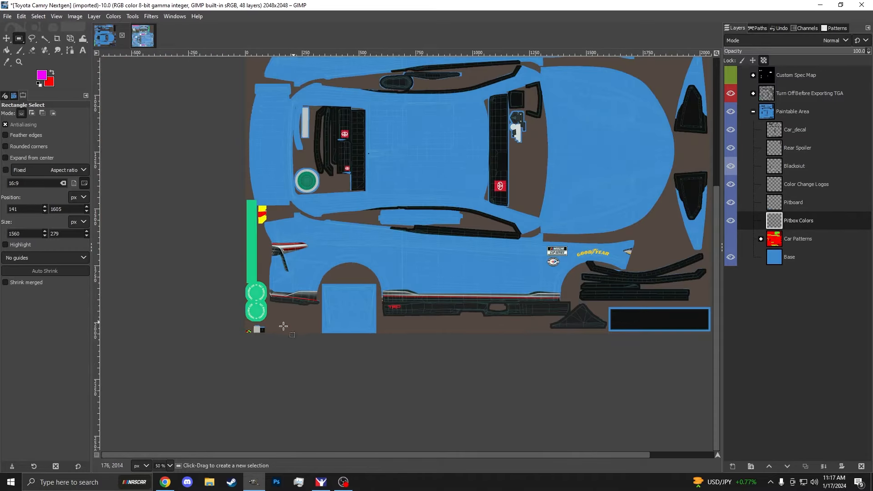
scroll(253, 329, "up", 6)
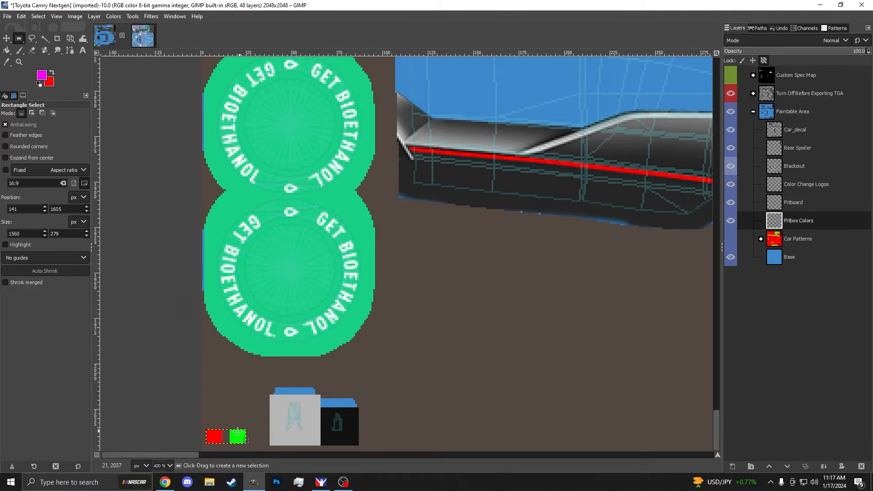
scroll(230, 350, "down", 2)
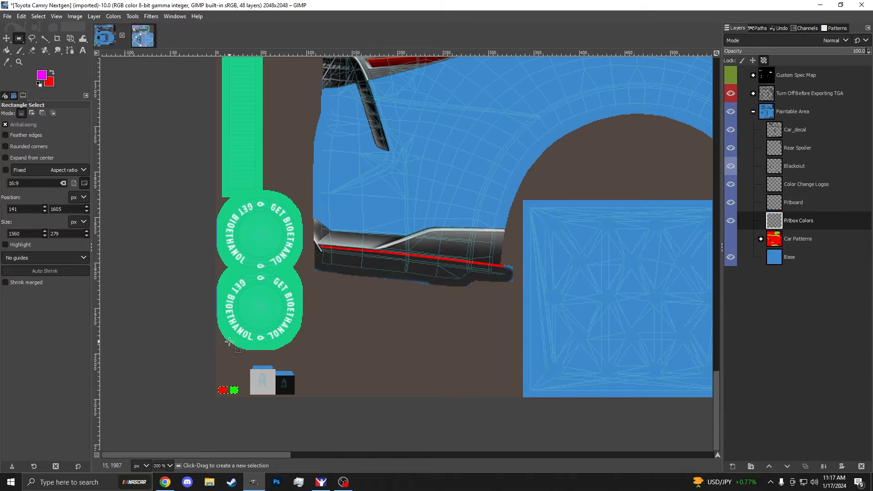
scroll(229, 386, "up", 3)
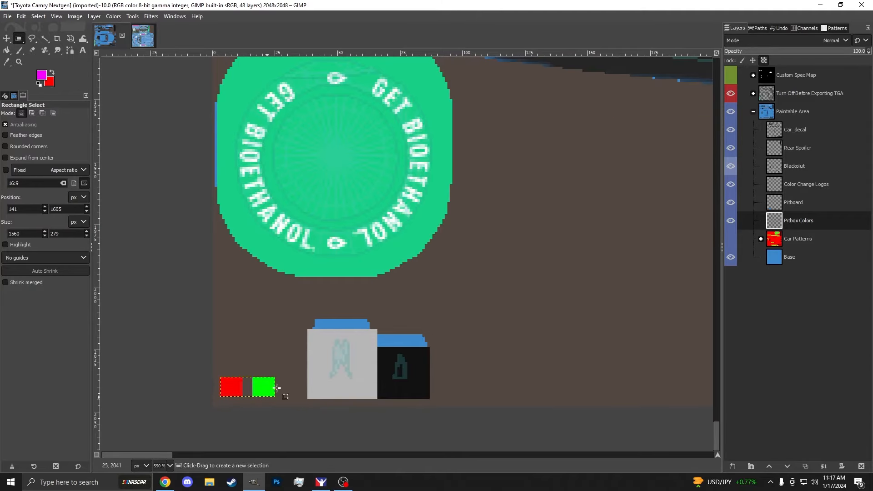
scroll(242, 283, "down", 8)
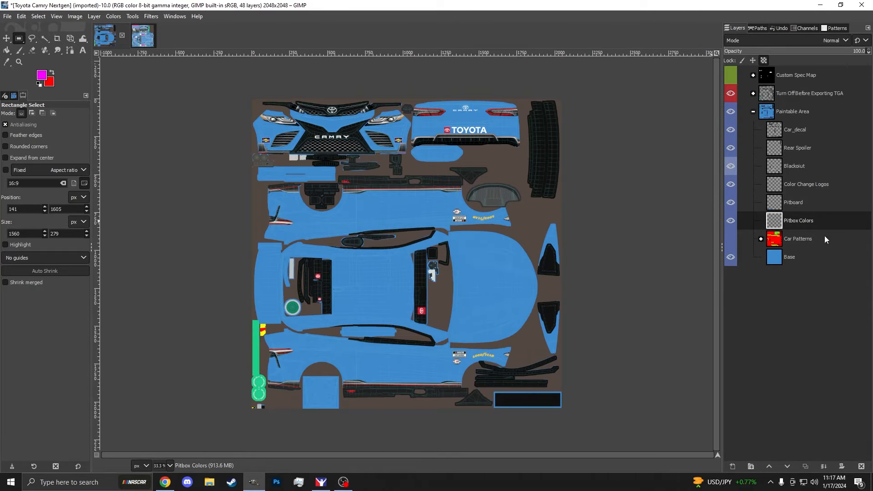
Step: Show and expand the Car Patterns group, and hide car_pattern_000.tga to preview the pattern beneath it
left_click(825, 239)
left_click(729, 240)
left_click(761, 239)
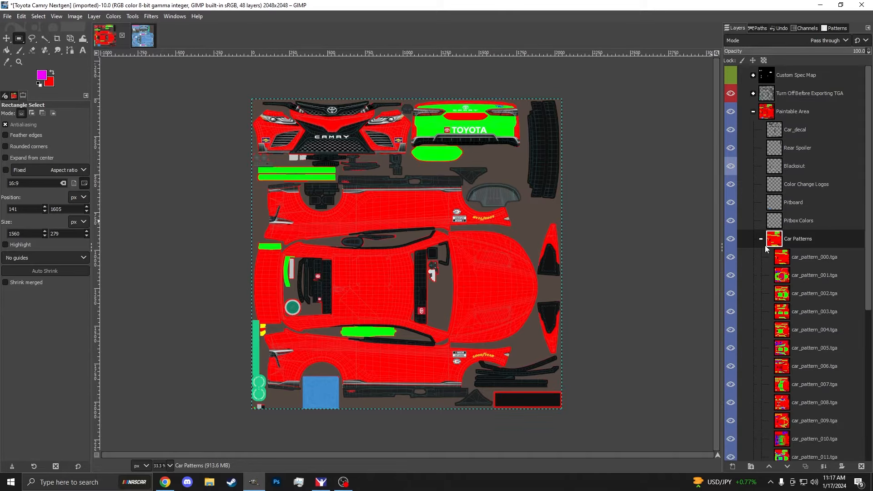
left_click(811, 258)
left_click(731, 257)
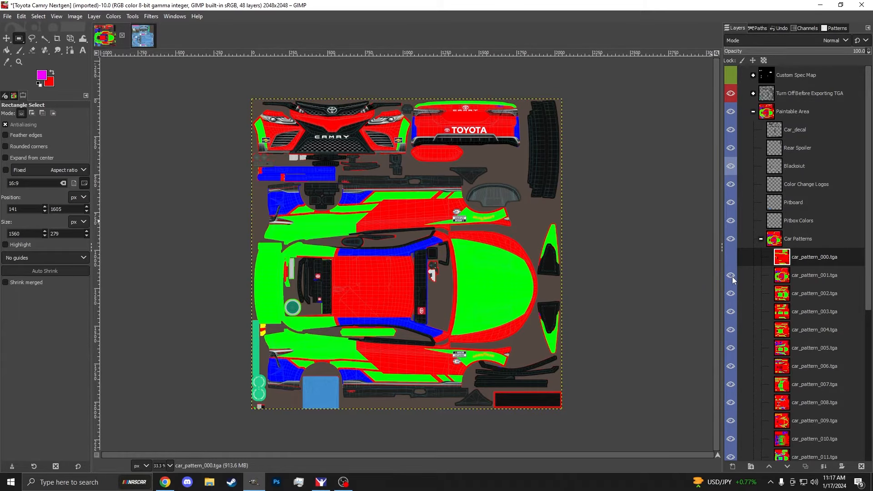
Step: Hide the pattern layers car_pattern_001.tga through car_pattern_006.tga one after another to preview the patterns beneath
left_click(806, 274)
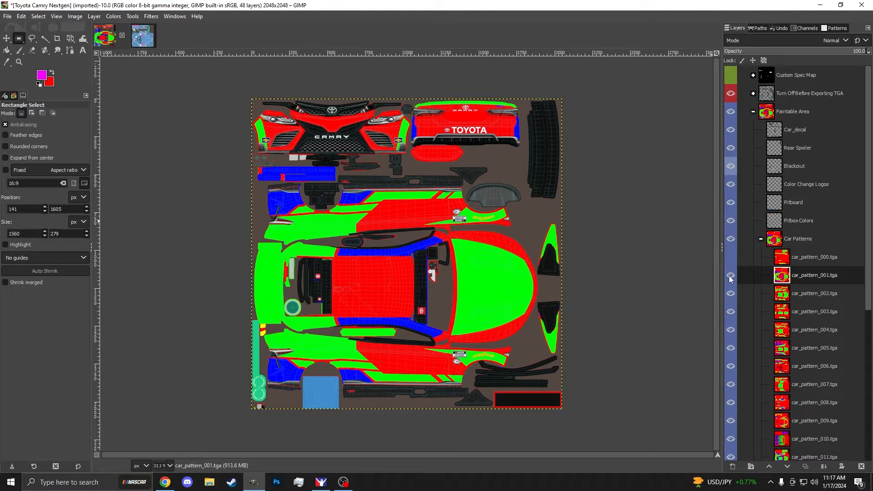
left_click(731, 276)
left_click(749, 296)
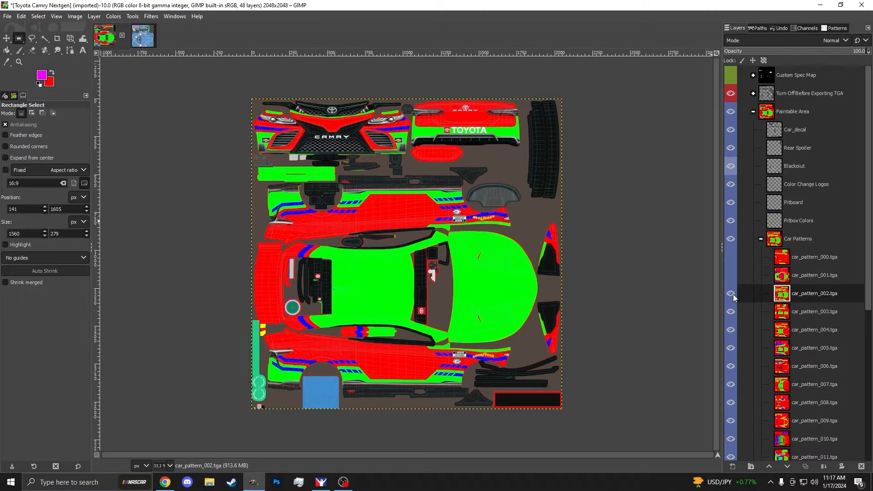
left_click(731, 294)
left_click(731, 313)
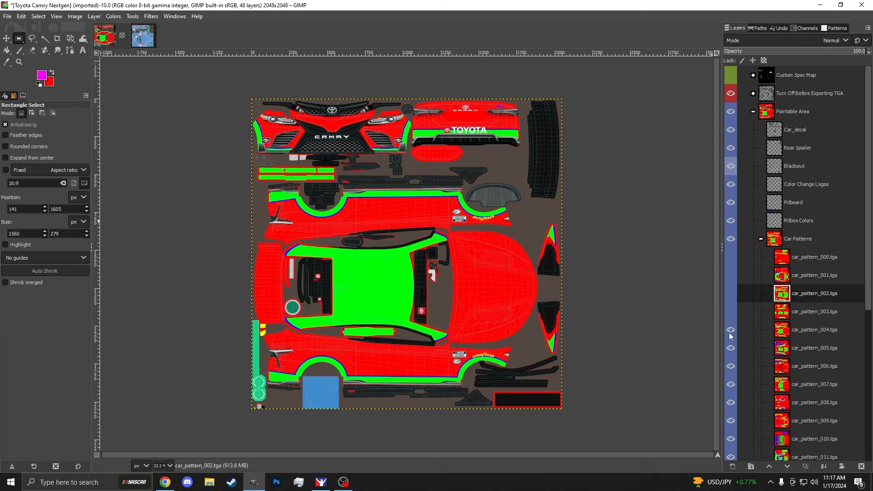
left_click(730, 331)
left_click(731, 348)
left_click(730, 364)
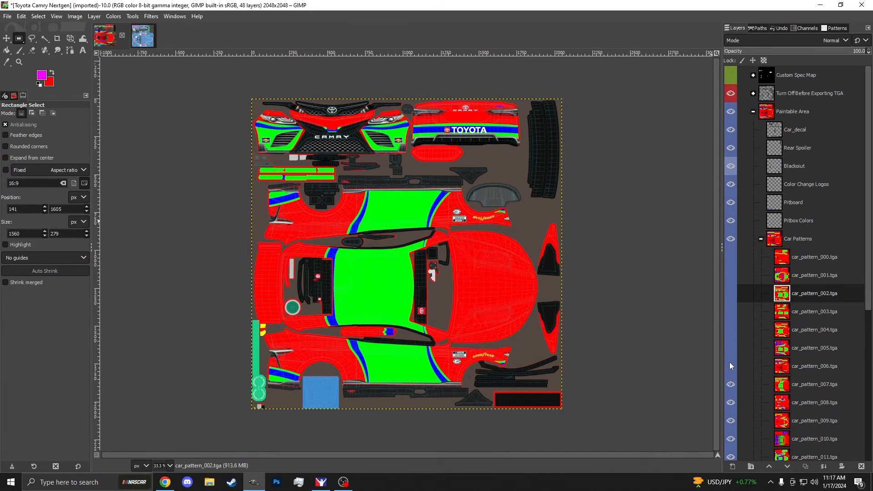
Step: Collapse the Car Patterns group and delete it from the Paintable Area group
left_click(761, 239)
left_click(803, 238)
right_click(814, 239)
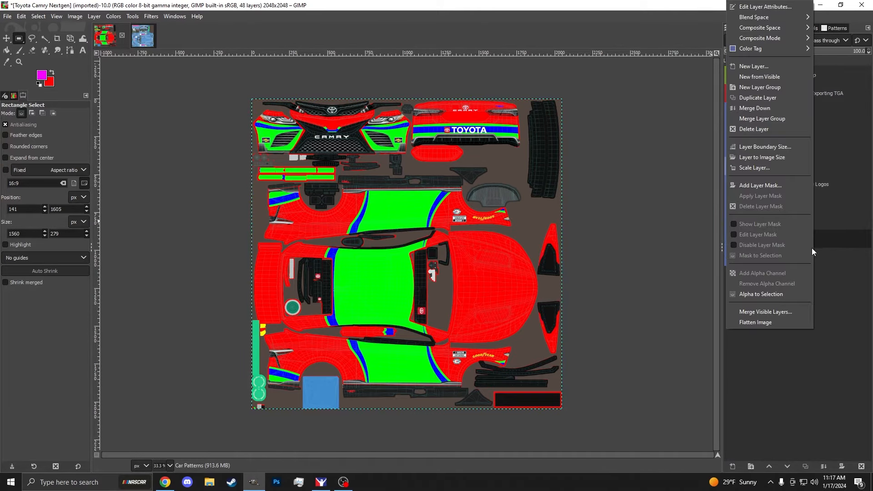
left_click(751, 130)
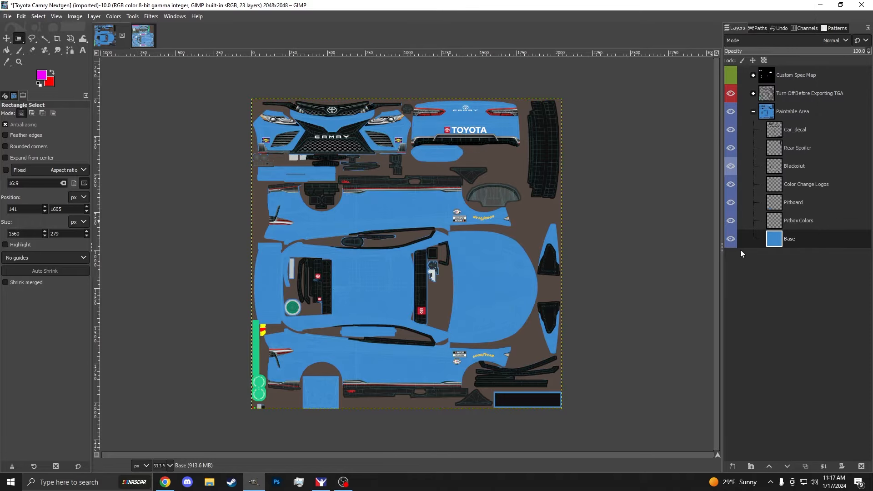
Step: Toggle the Base layer's visibility to see what it covers, leaving it visible
left_click(731, 239)
left_click(731, 239)
left_click(731, 240)
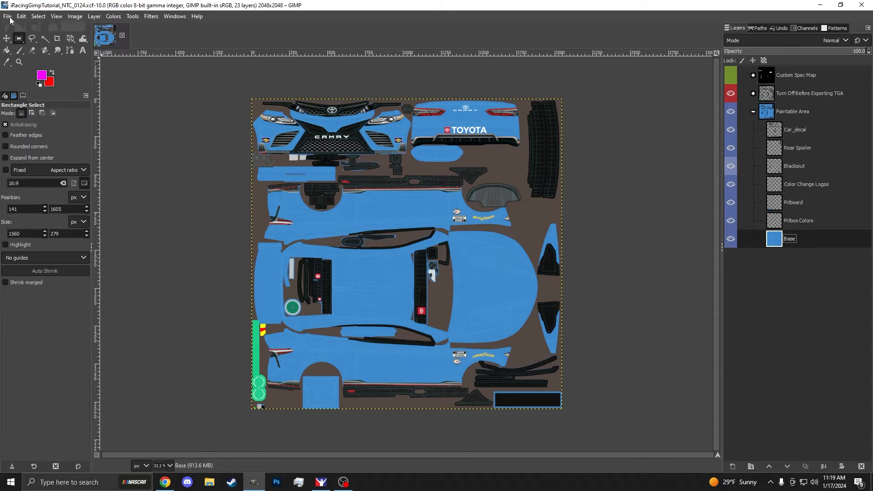
Step: Save the image as iRacingGimpTutorial_NTC_0124.xcf in the iRacingGimpTutorial folder, replacing the existing file
left_click(7, 18)
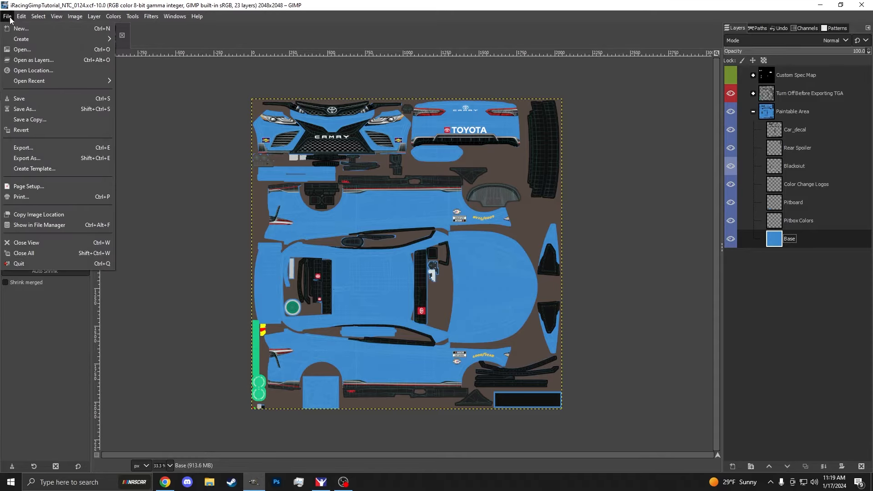
left_click(56, 109)
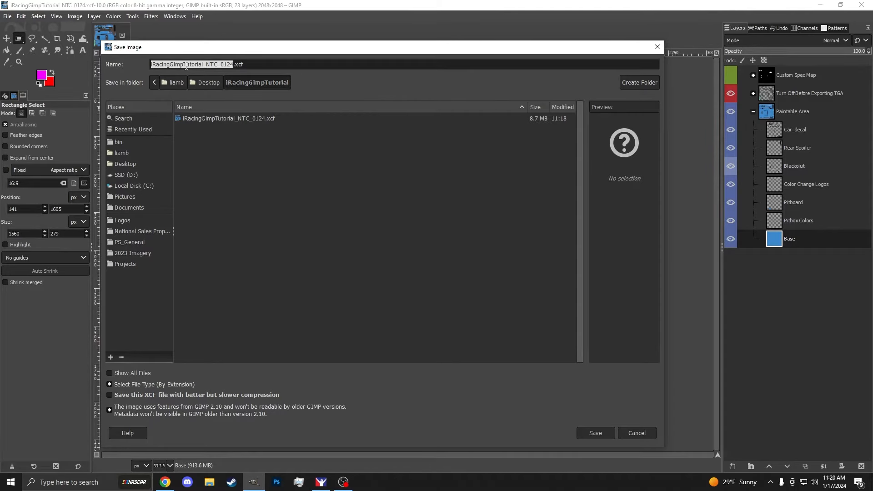
left_click(225, 119)
double_click(225, 118)
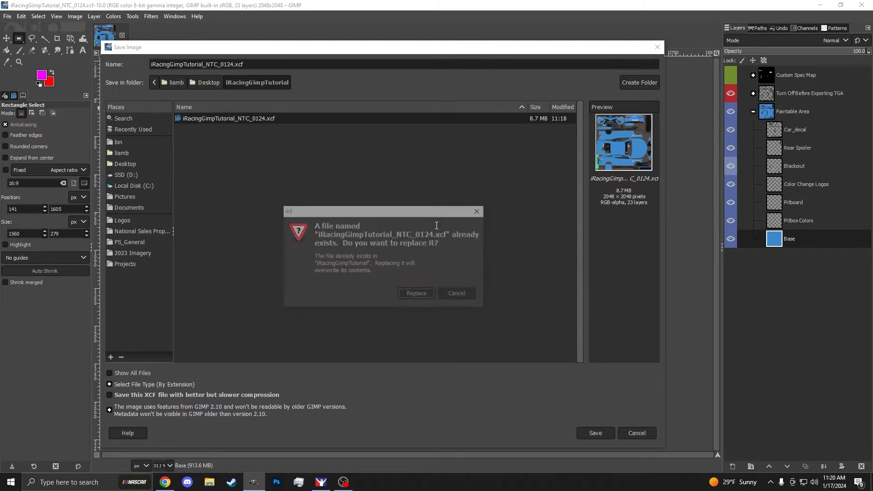
left_click(426, 291)
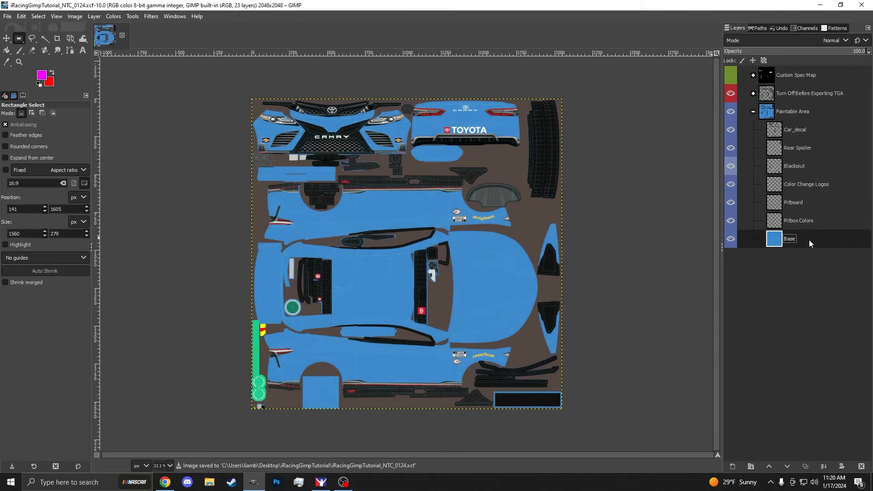
Step: Add a new layer group directly above the Base layer and name it Sponsor
right_click(811, 238)
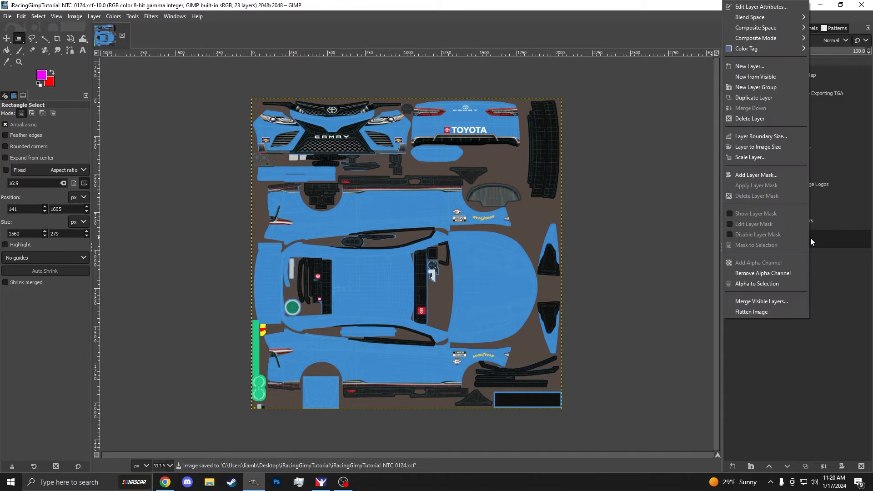
left_click(842, 239)
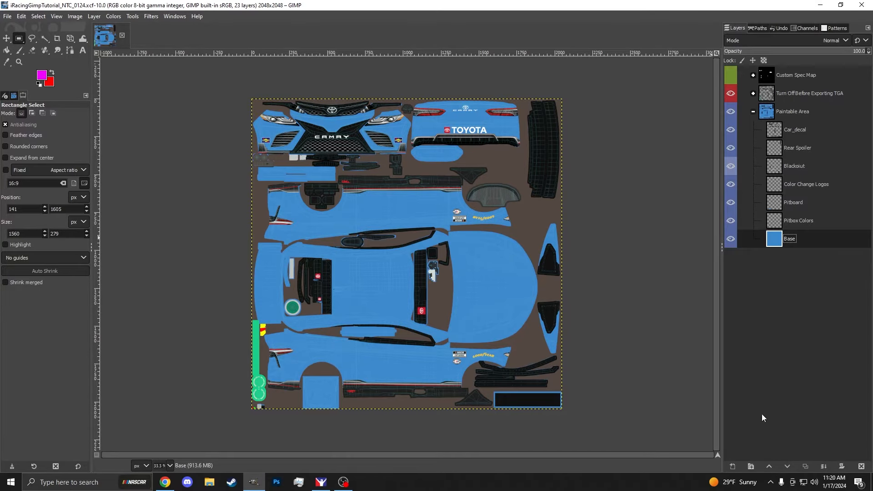
left_click(751, 468)
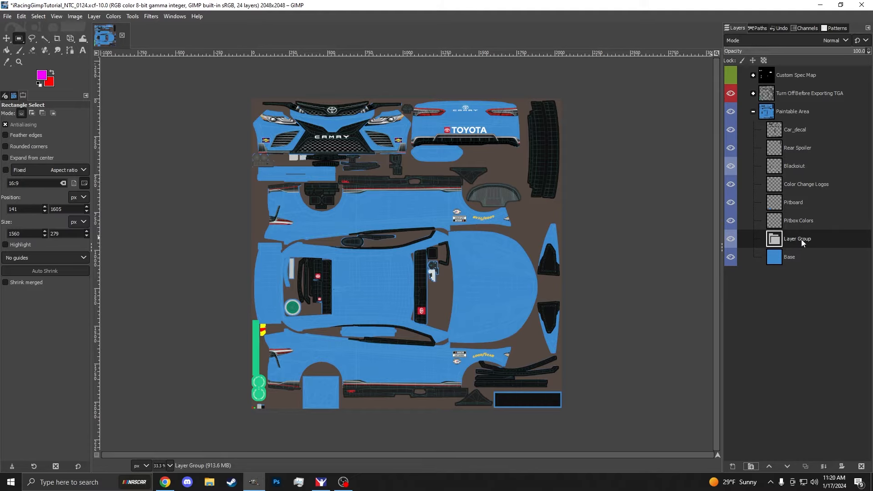
double_click(802, 240)
type("S[o")
Step: Add another layer group named Design between the Sponsor group and the Base layer
left_click(790, 257)
right_click(789, 257)
left_click(735, 88)
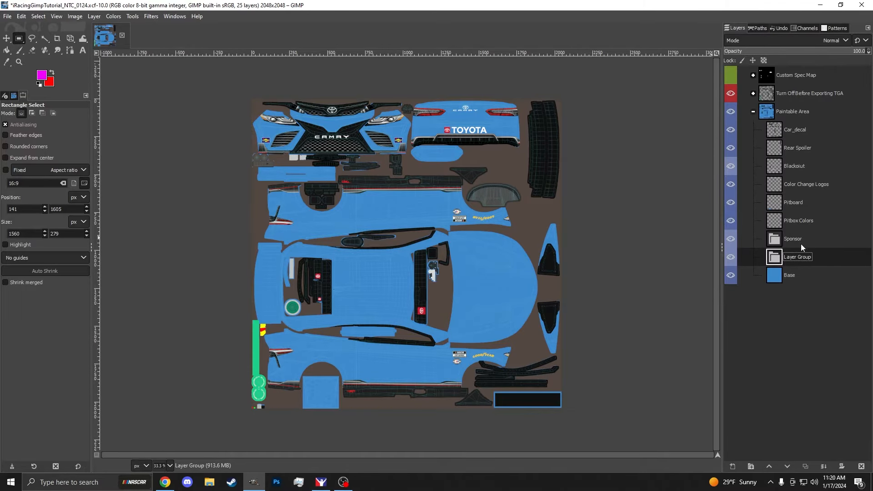
type("Design")
key("Return")
Step: Add a third layer group above the Base layer and name it Number
right_click(806, 267)
left_click(753, 88)
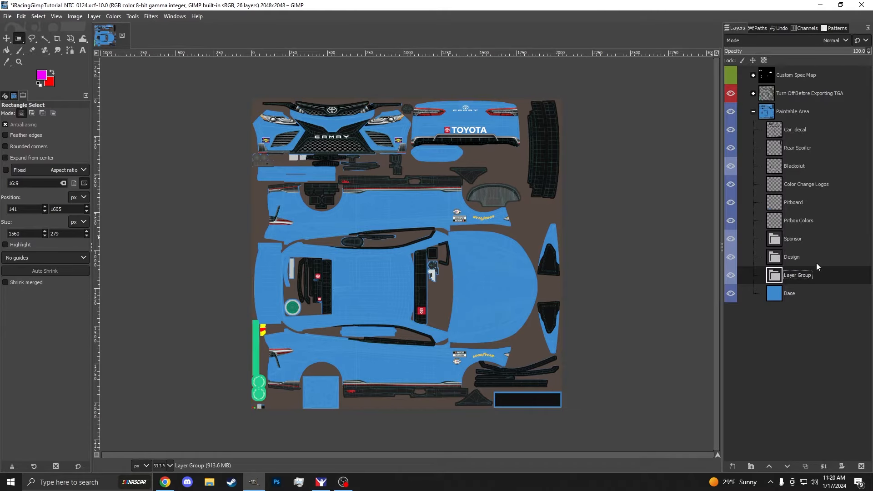
type("Number")
key("Return")
Step: Move the Number group above Car_decal within the Paintable Area group, and select the Base layer
mouse_move(811, 274)
left_mouse_down()
mouse_move(809, 144)
mouse_move(800, 130)
left_mouse_up()
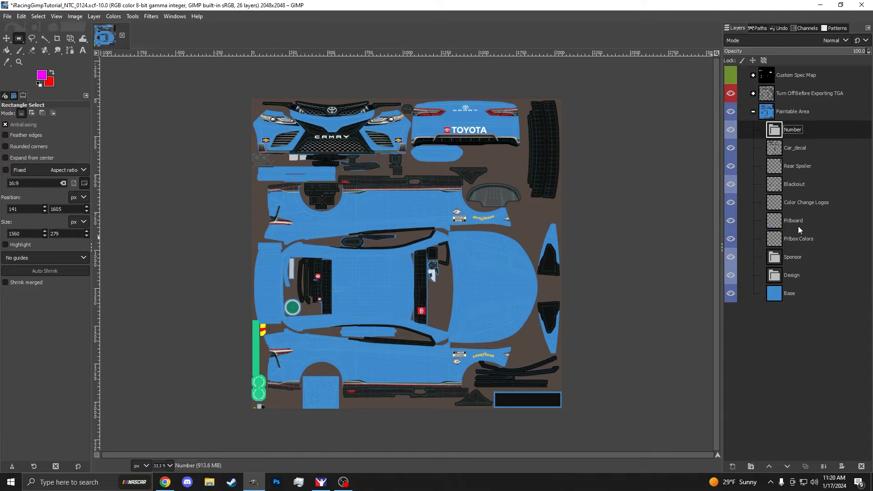
left_click(796, 294)
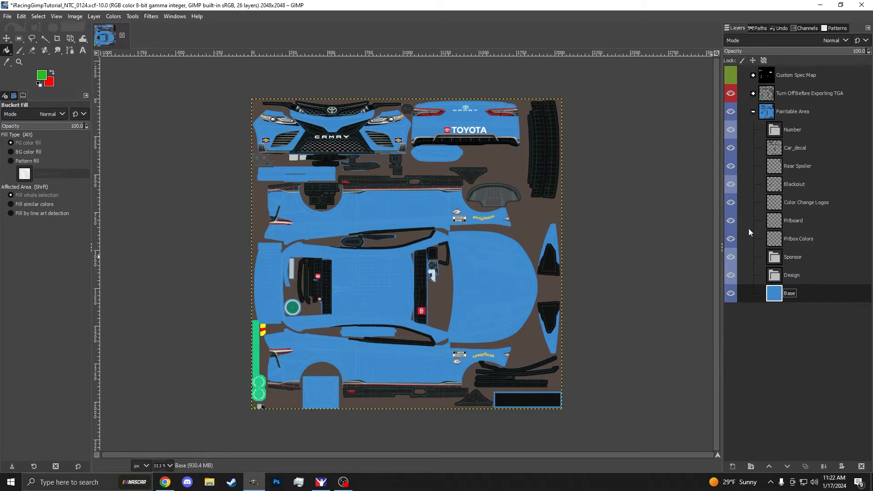
Step: Switch to Chrome and open the white 45 image from the Tyler Reddick number search at full size in a new tab
left_click(167, 483)
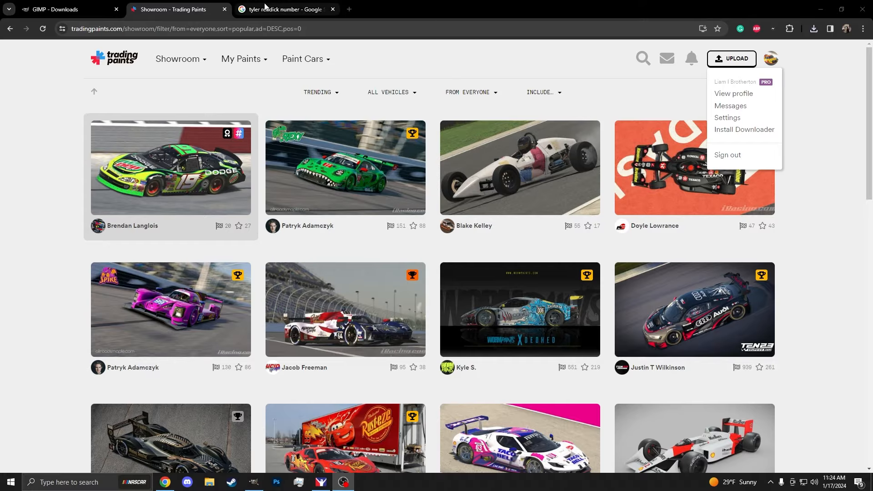
left_click(287, 9)
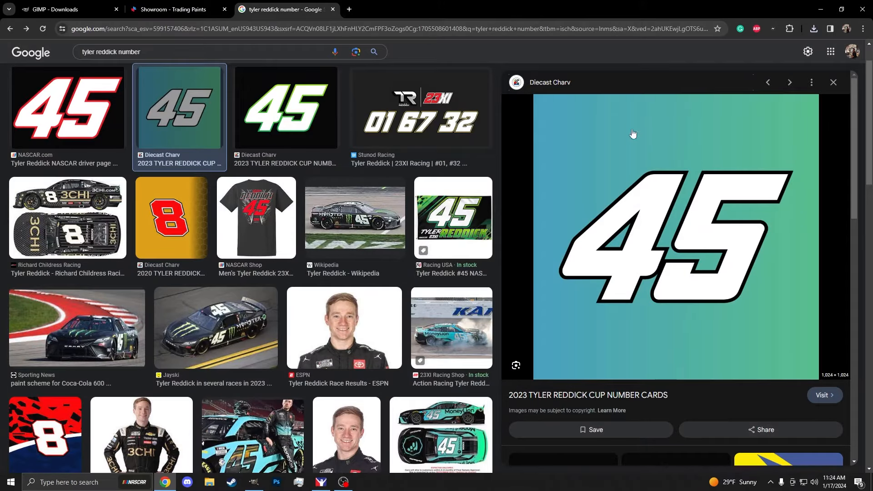
right_click(589, 217)
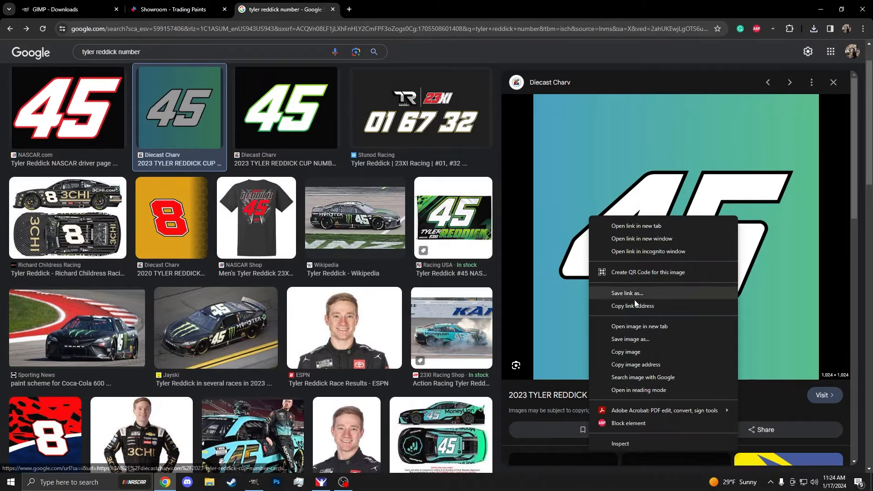
left_click(644, 326)
left_click(394, 5)
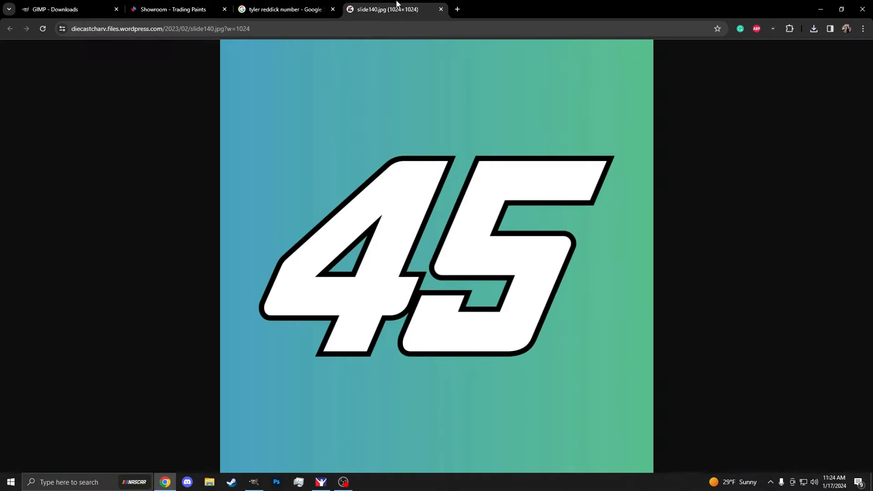
Step: Start saving the 45 image and create a folder named Logos inside the iRacingGimpTutorial folder
right_click(391, 140)
left_click(420, 164)
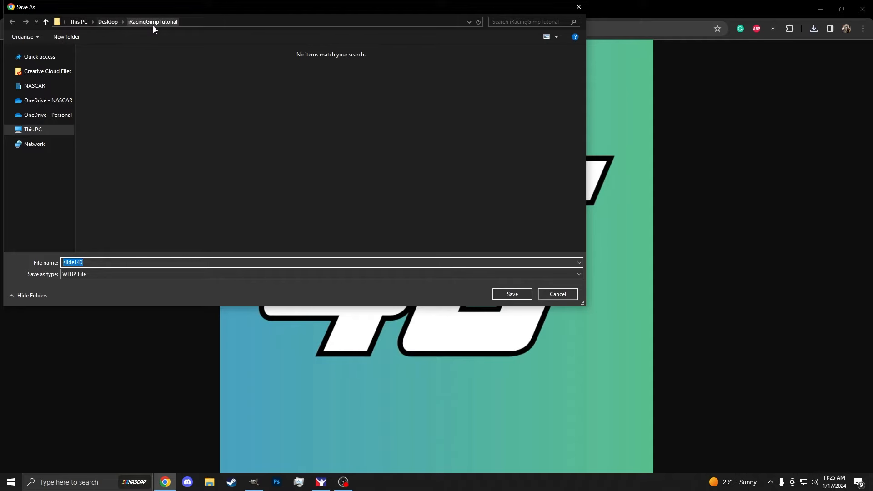
right_click(119, 92)
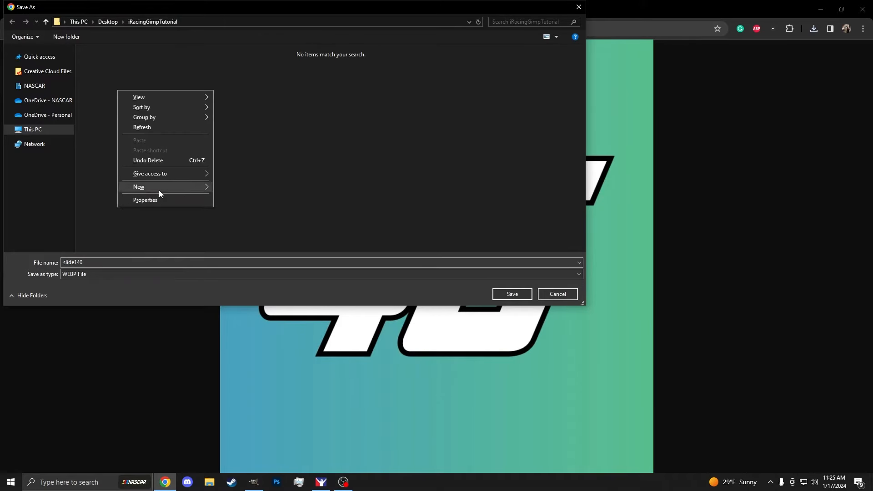
mouse_move(159, 190)
left_click(240, 186)
type("Logos")
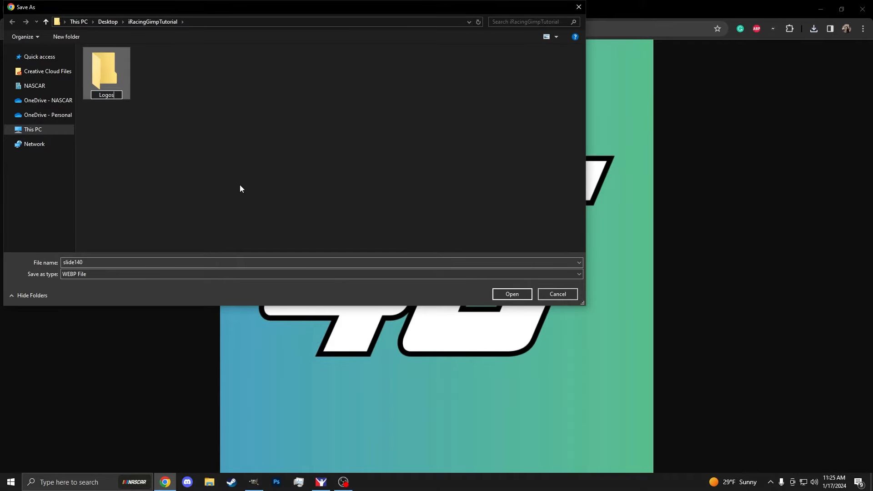
key("Return")
Step: Save the 45 image in the Logos folder as TylerReddickNumber45
double_click(102, 76)
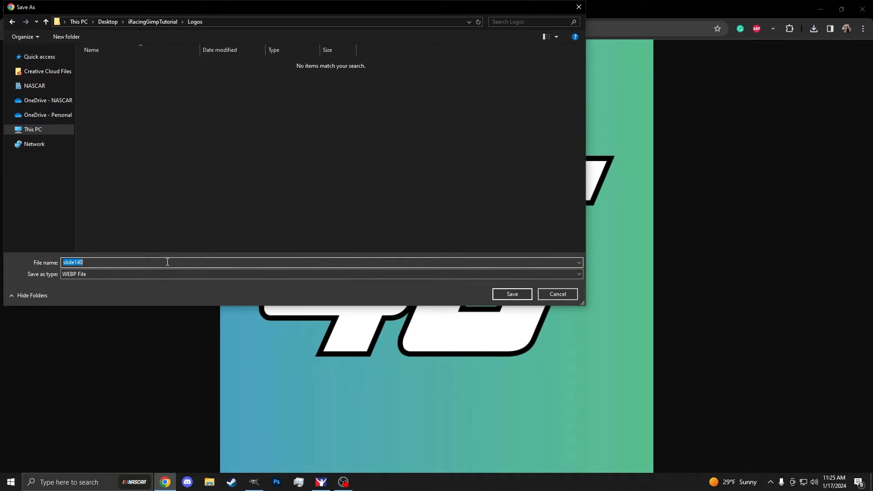
type("TylerReddickNumber45")
key("Return")
Step: Return to the image search results and search for "leidos logo png"
left_click(271, 9)
left_click(143, 53)
left_click_drag(143, 54, 50, 51)
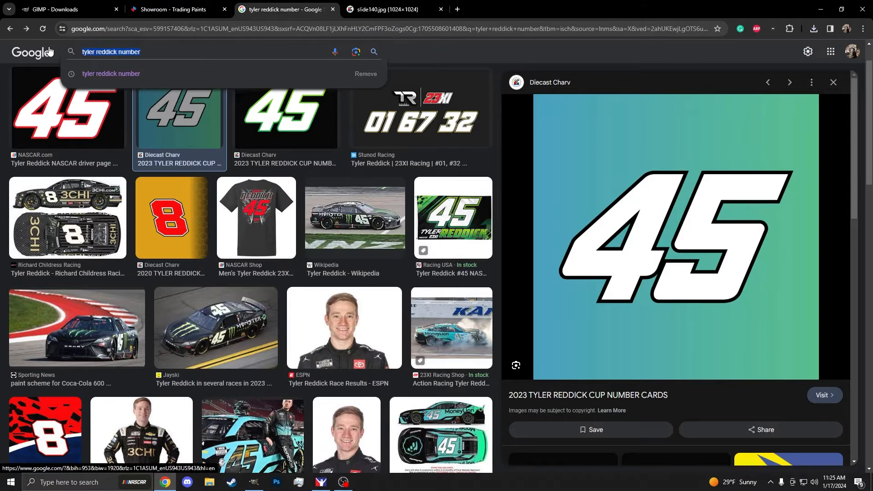
type("le")
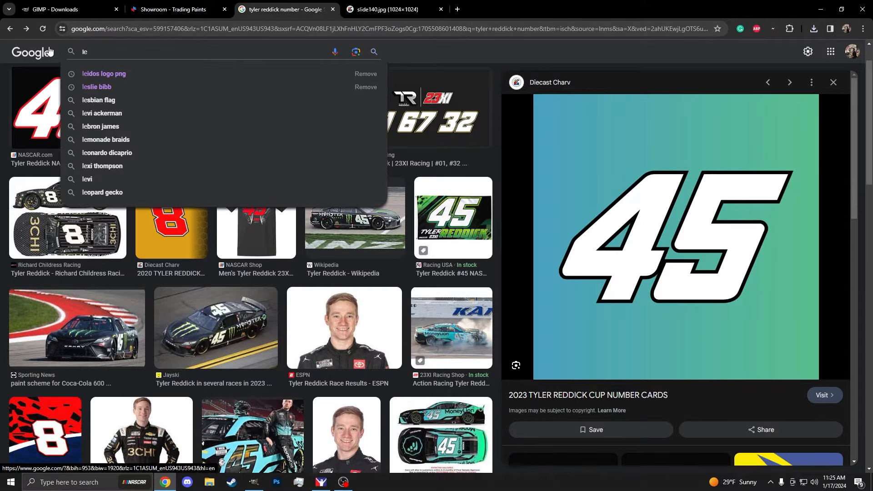
left_click(113, 73)
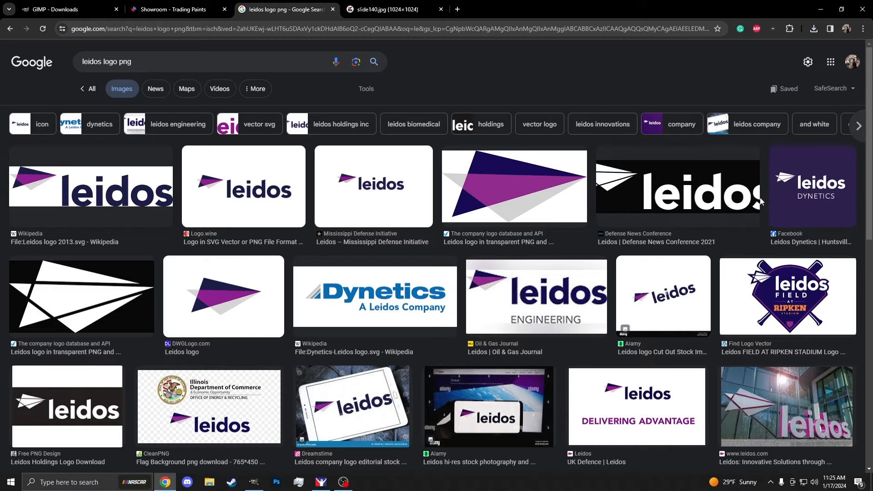
Step: Open the white Leidos logo from Defense News Conference in a new tab and save it to Logos as leidos-logo-white
left_click(608, 192)
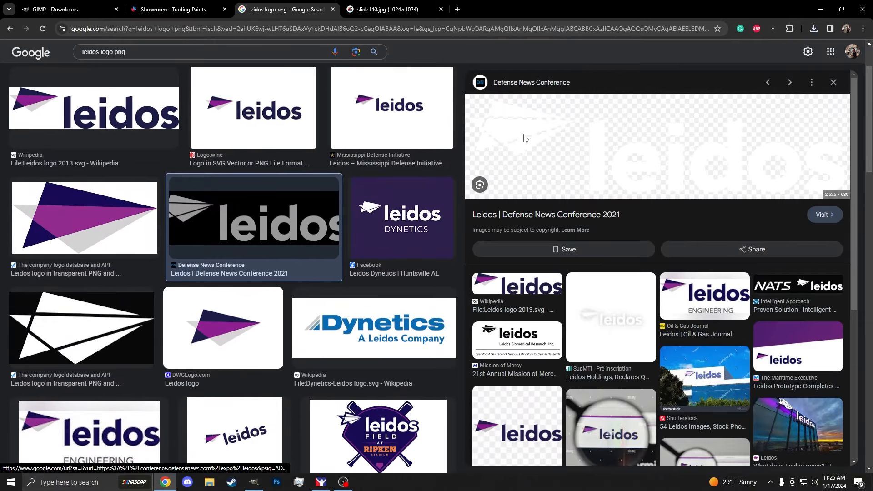
right_click(522, 139)
left_click(574, 242)
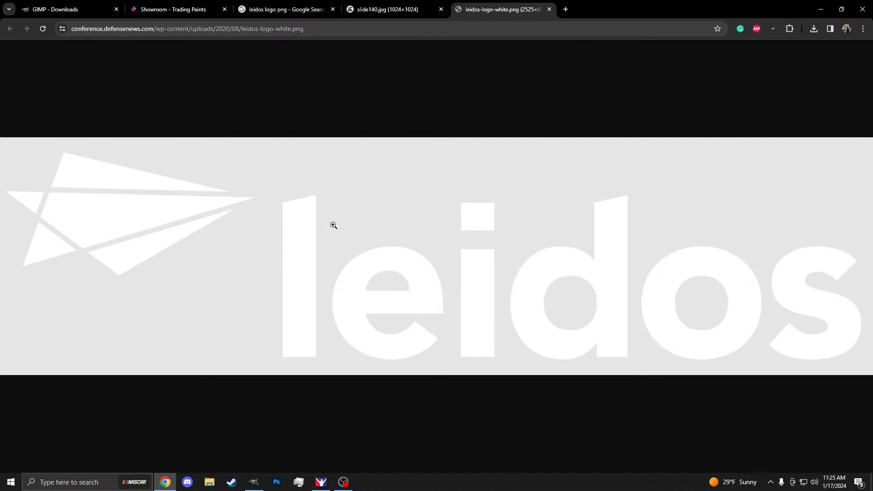
right_click(313, 201)
left_click(362, 223)
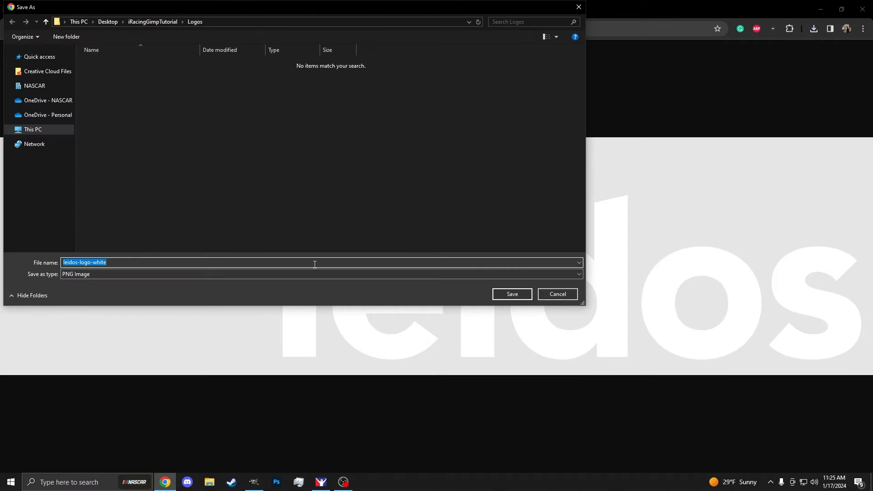
left_click(512, 295)
Step: Open the original SVG file of the colored Leidos 2013 logo from its Wikipedia page in the image results
left_click(369, 5)
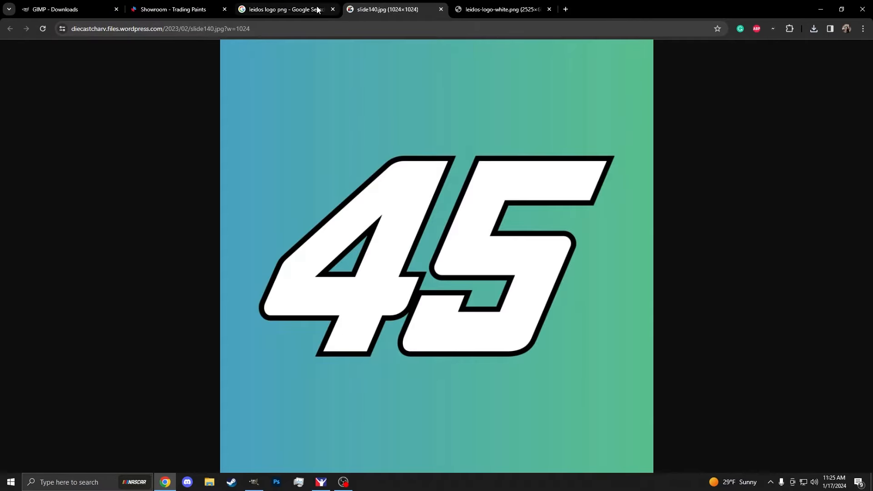
left_click(289, 9)
left_click(52, 157)
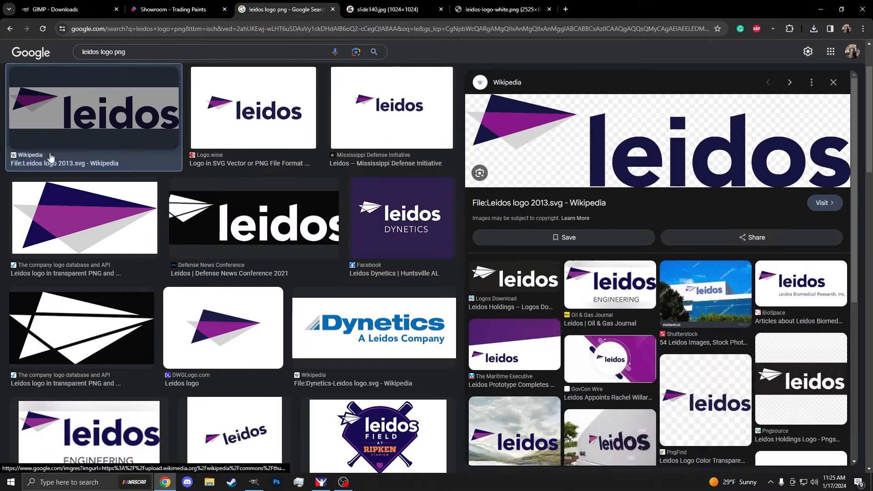
left_click(508, 203)
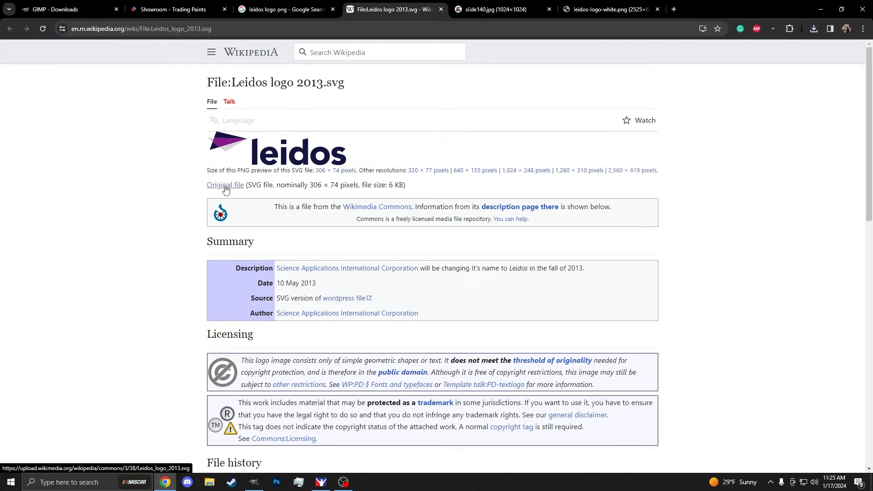
left_click_drag(246, 185, 366, 186)
left_click(367, 186)
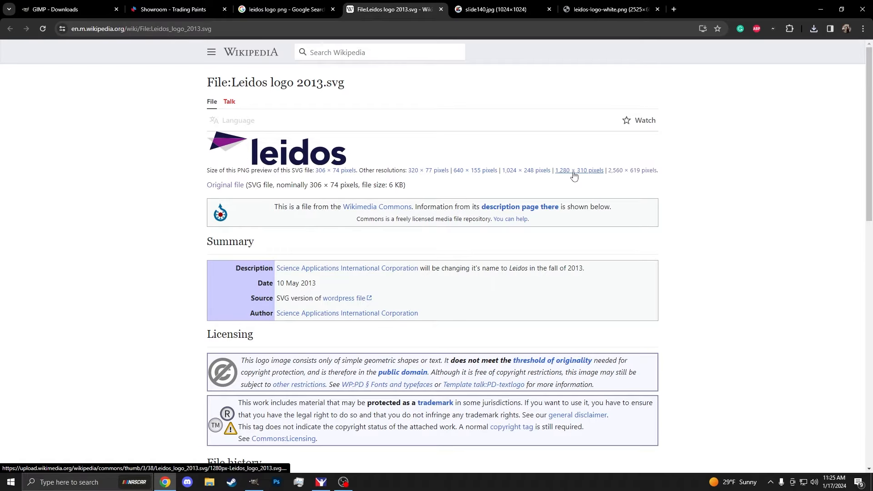
left_click(226, 186)
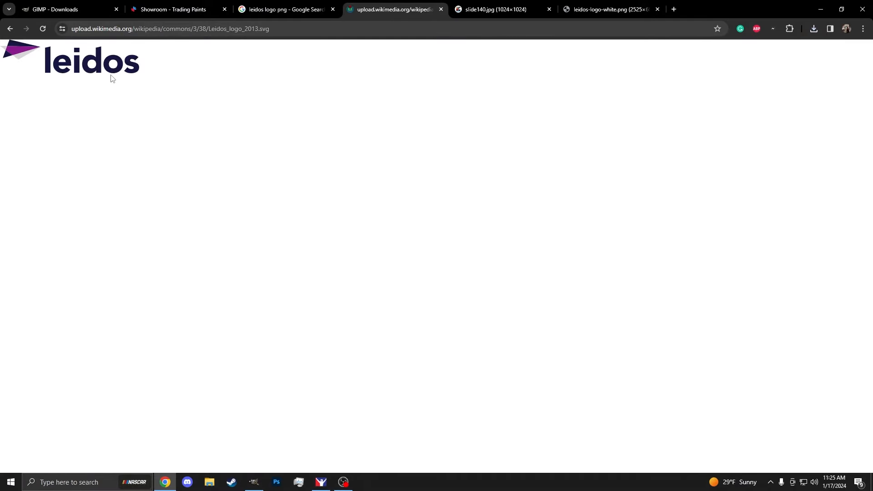
Step: Save the colored Leidos SVG logo in the Logos folder as Leidos_logo_2013
right_click(101, 68)
left_click(125, 123)
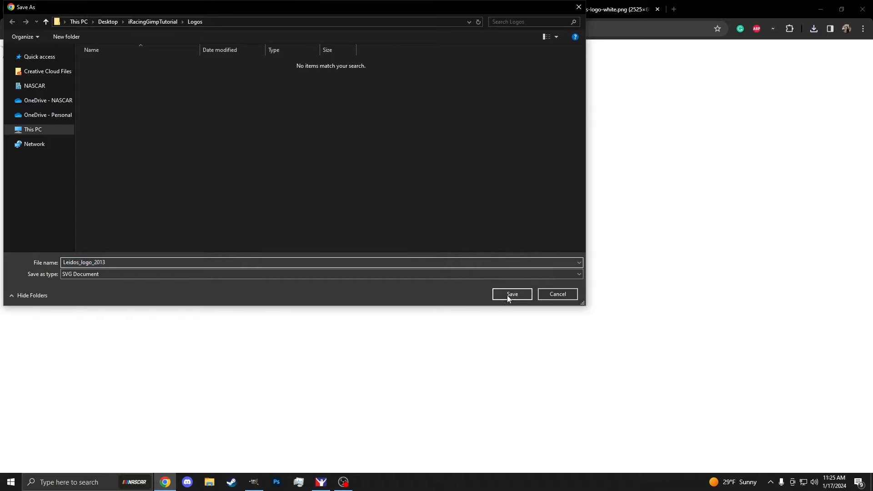
left_click(509, 297)
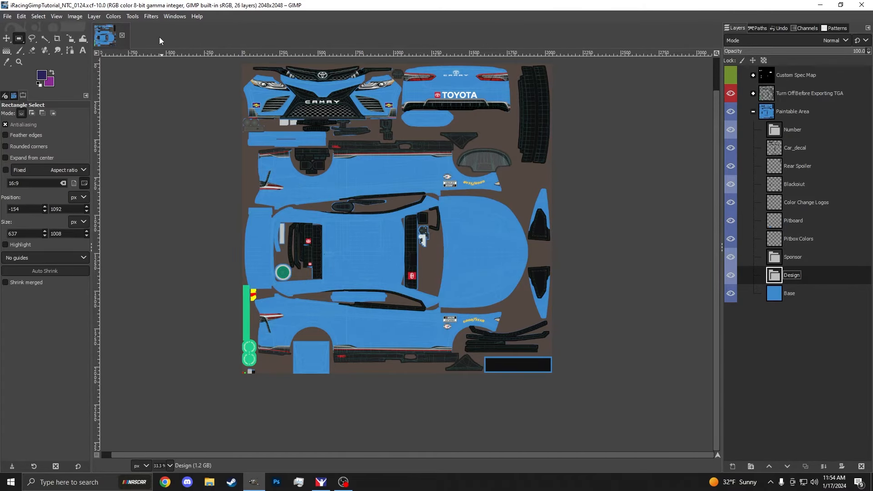
Step: Switch to GIMP, save the car template project and reset the colors to black foreground and white background
key("ctrl+s")
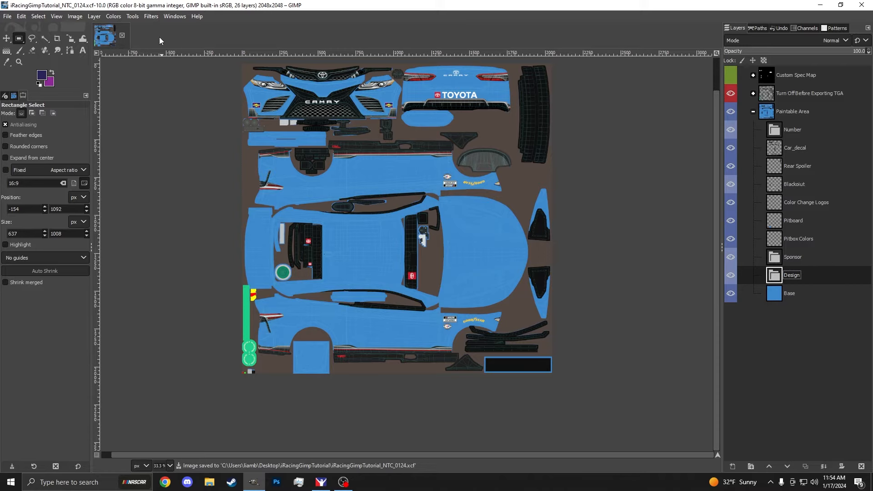
left_click(39, 85)
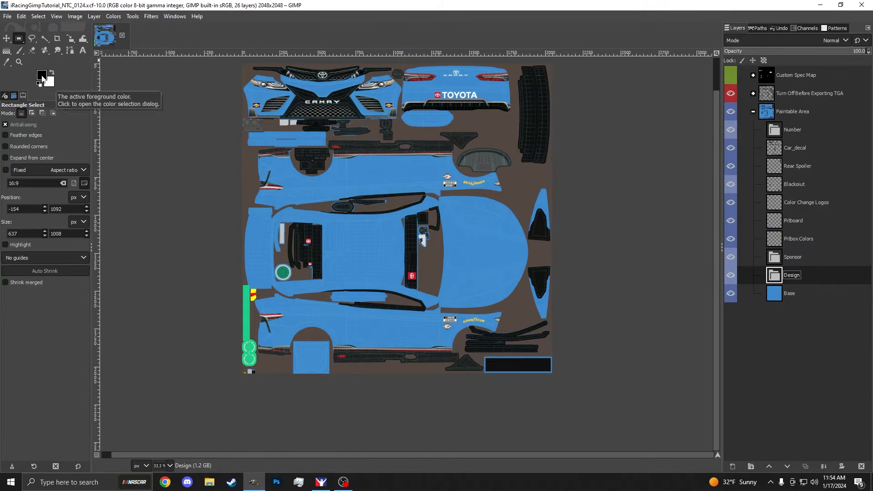
Step: Set the foreground color to bright green 00ff32
left_click(42, 75)
left_click_drag(168, 133, 236, 57)
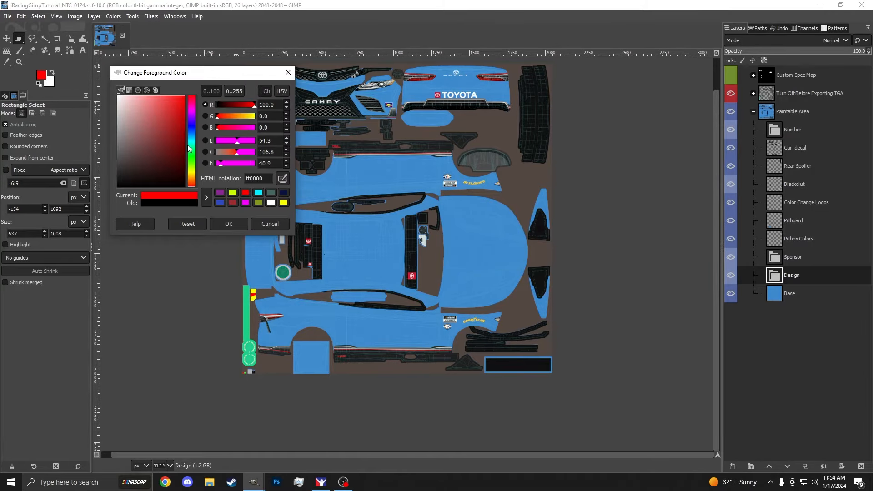
mouse_move(188, 147)
left_mouse_down()
mouse_move(172, 158)
mouse_move(141, 99)
mouse_move(143, 144)
mouse_move(169, 109)
mouse_move(192, 112)
mouse_move(191, 174)
mouse_move(192, 112)
mouse_move(193, 154)
left_mouse_up()
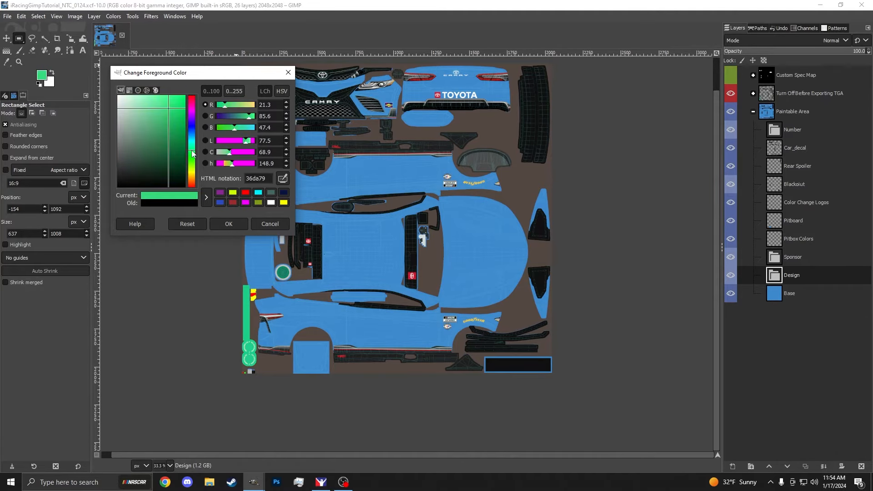
left_click_drag(171, 109, 198, 80)
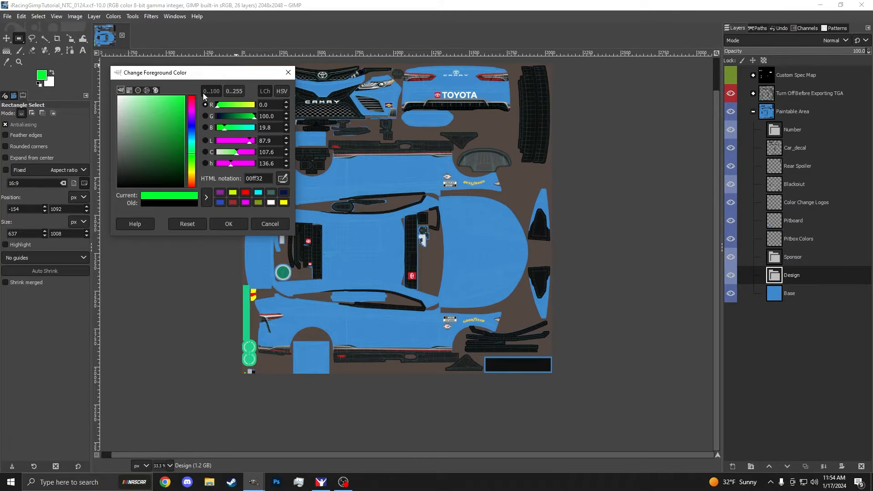
left_click(228, 223)
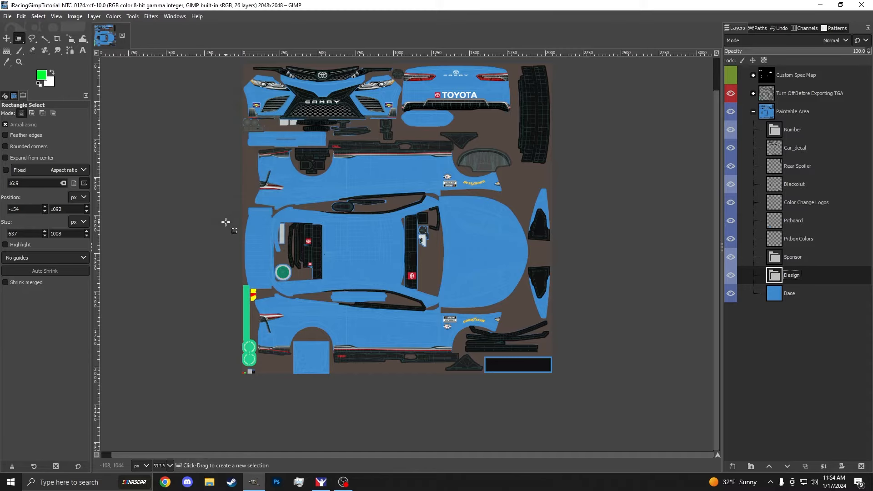
Step: Fill the Base layer with the green foreground color using the Bucket Fill tool
key("shift+b")
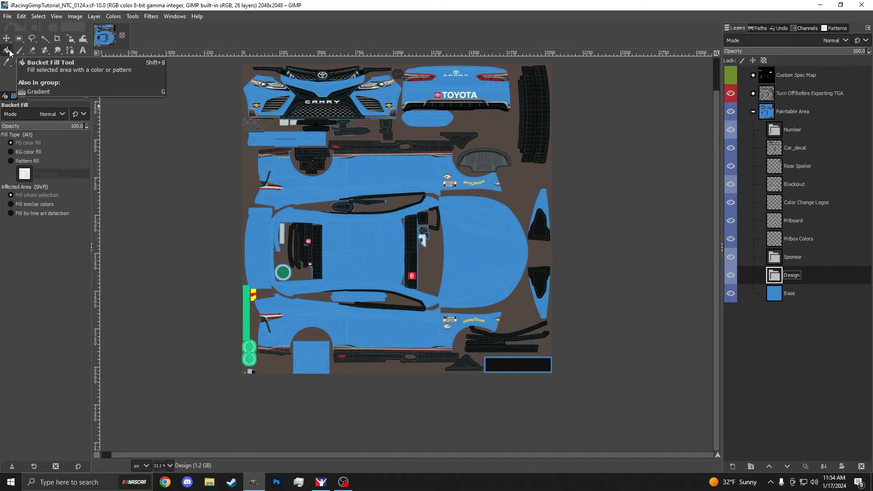
left_click(780, 293)
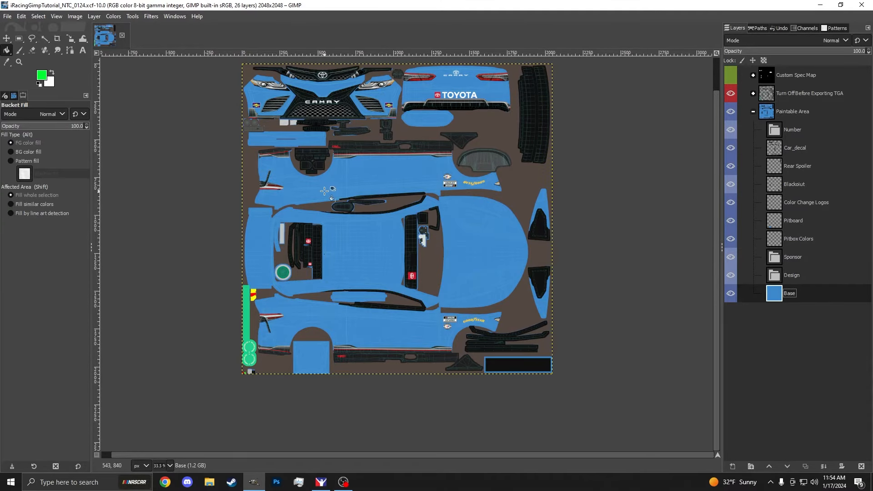
left_click(330, 176)
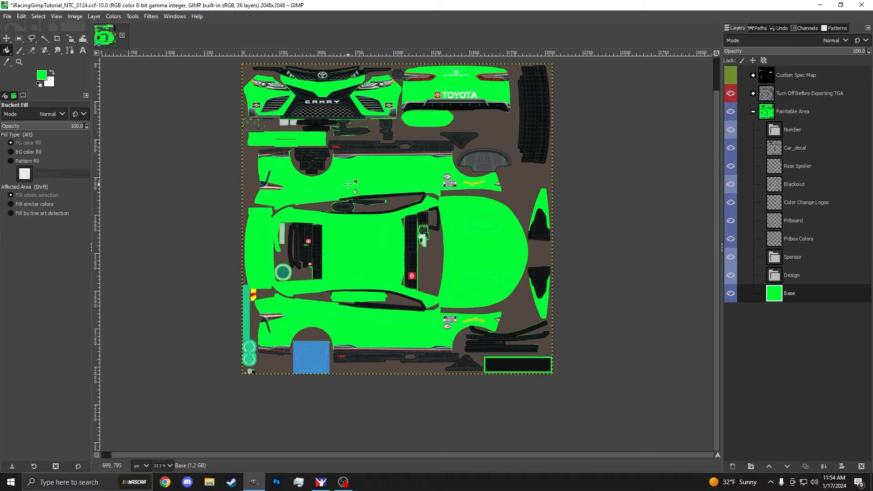
Step: Change the foreground color to medium blue 5c85d3
left_click(42, 75)
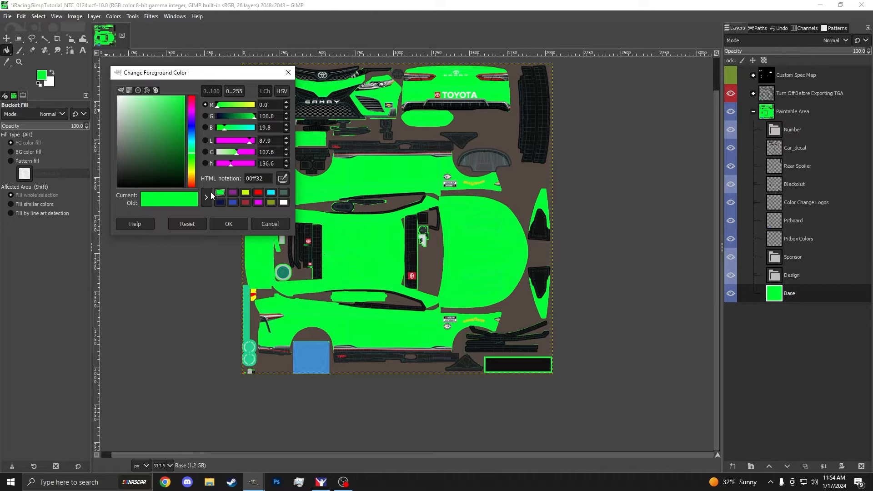
left_click(191, 130)
left_click_drag(168, 107, 156, 113)
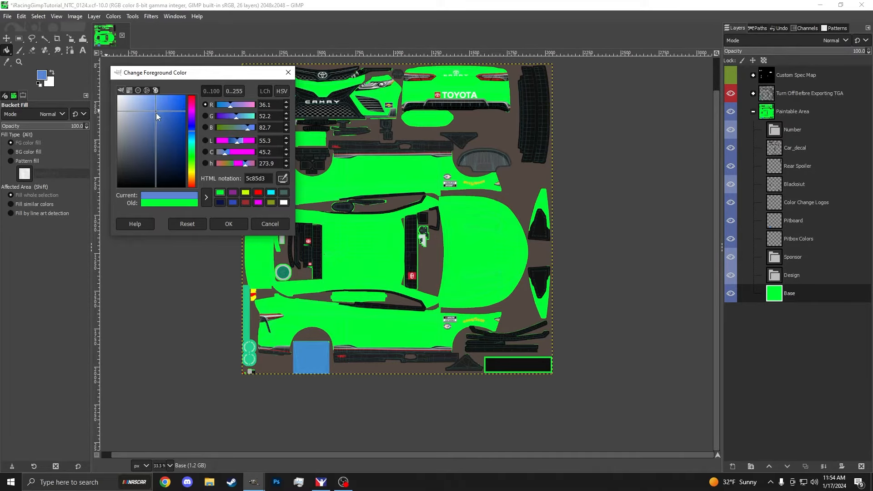
left_click(223, 221)
left_click(42, 75)
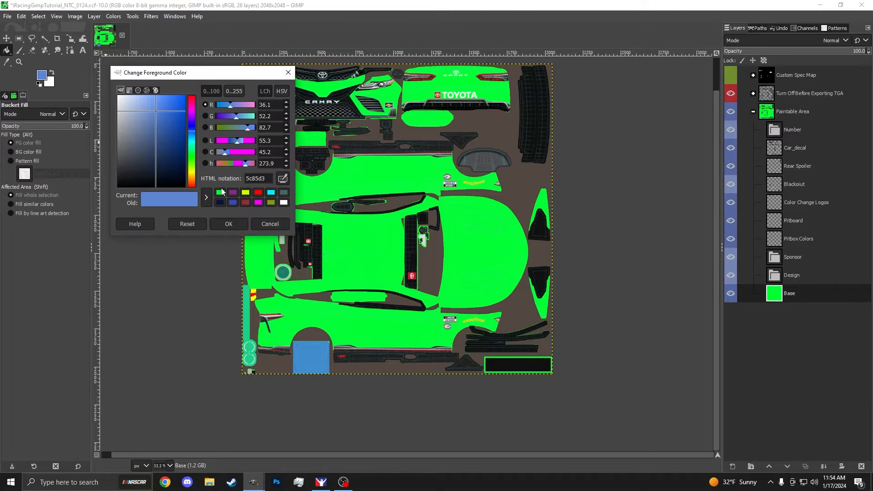
left_click(239, 223)
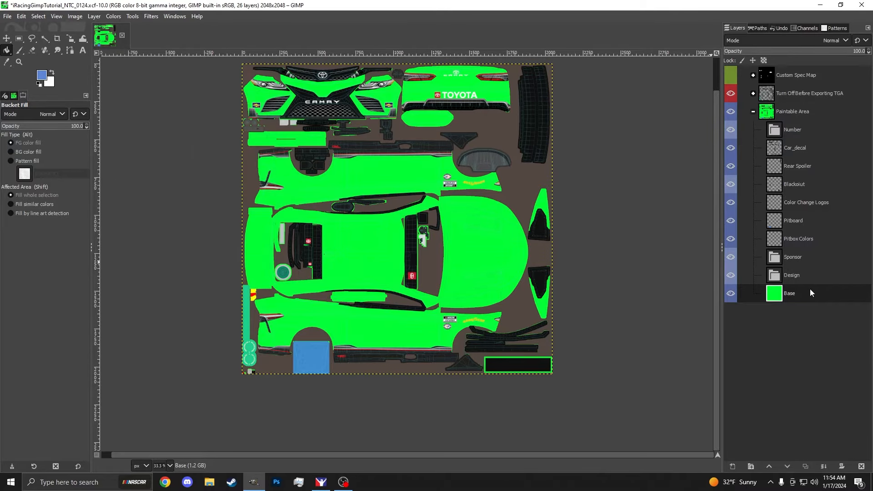
Step: Fill the Base layer with the blue foreground color and review that color's HTML notation
left_click(355, 223)
left_click(41, 78)
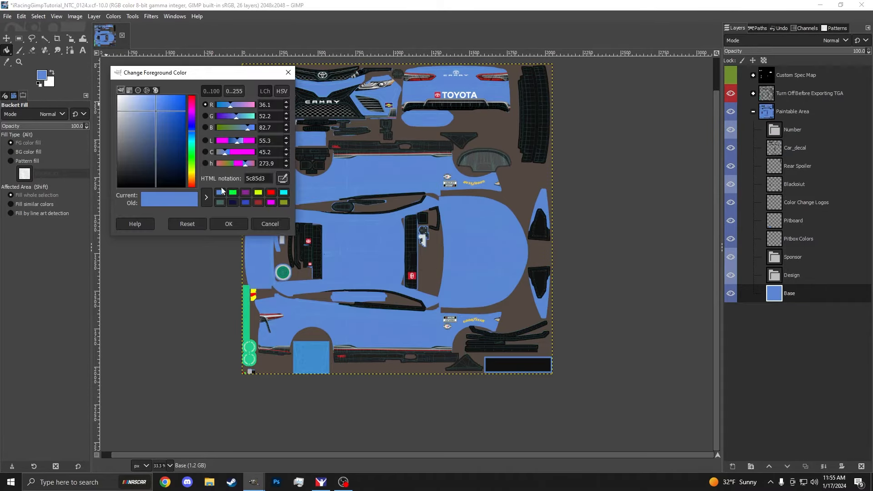
left_click(229, 223)
left_click(420, 236)
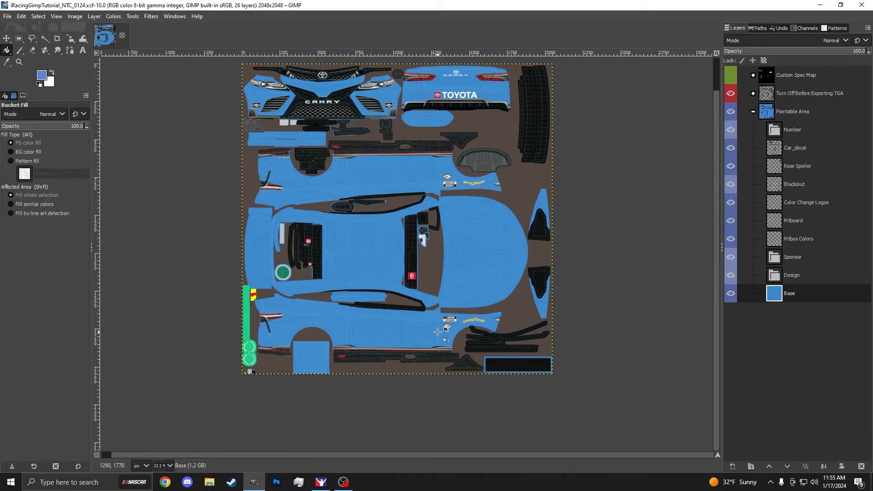
Step: Add the purple Leidos JPG from the Logos folder as a layer and move it over the car's roof and sides
key("ctrl+alt+o")
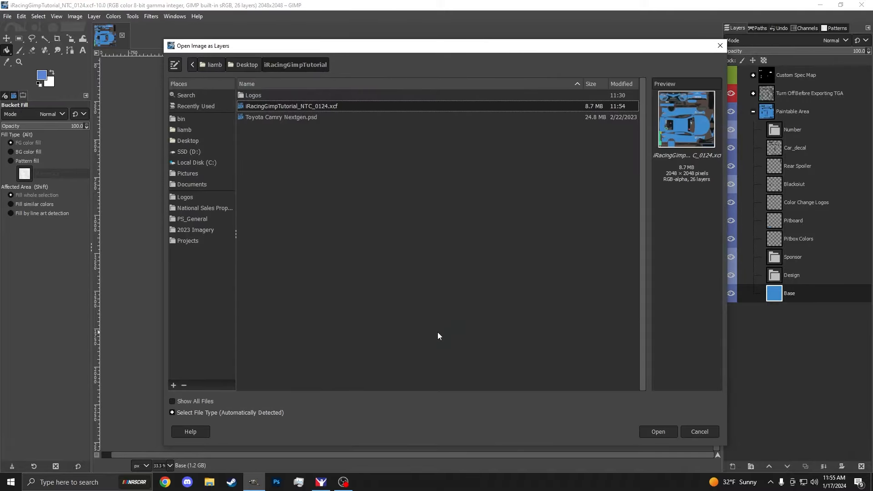
left_click(722, 46)
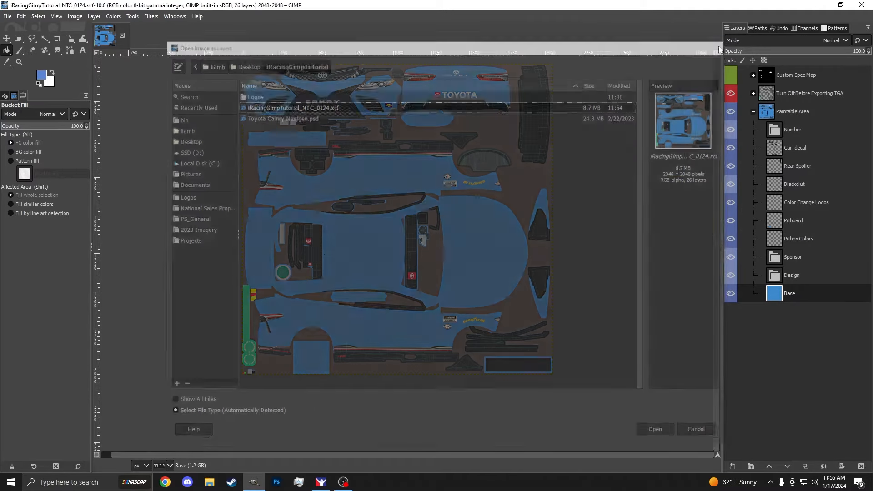
left_click(10, 17)
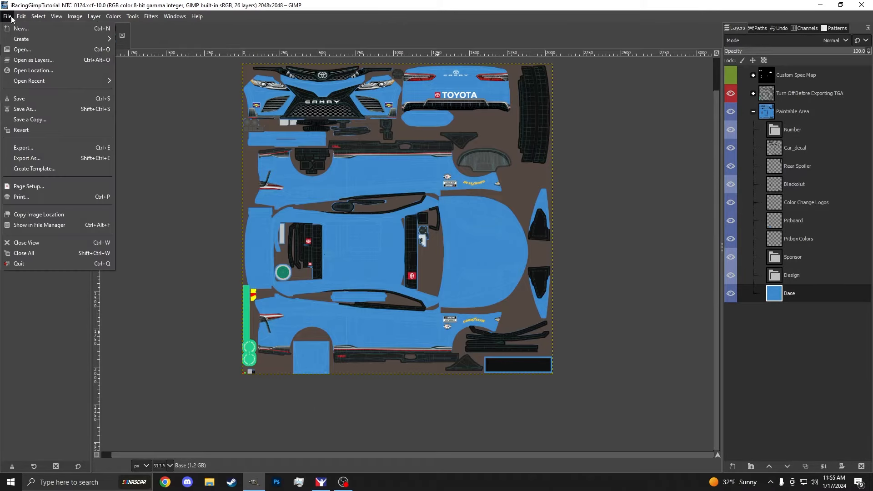
left_click(20, 62)
double_click(263, 96)
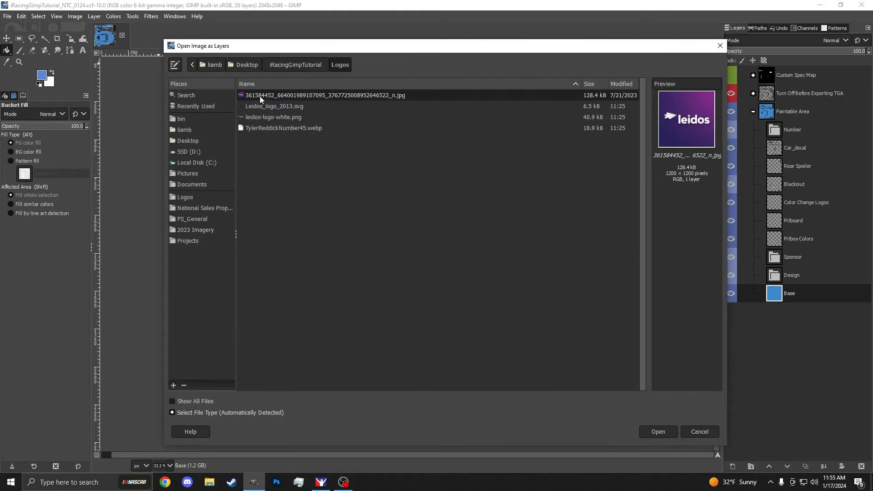
double_click(290, 95)
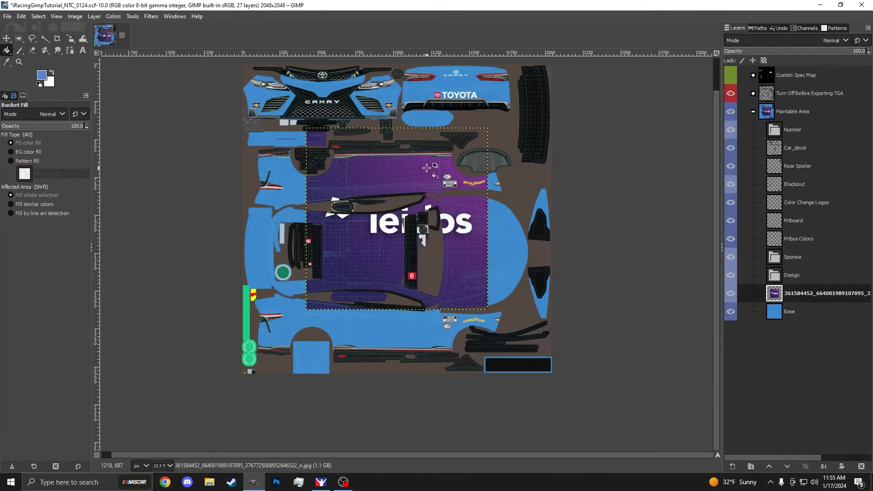
key("m")
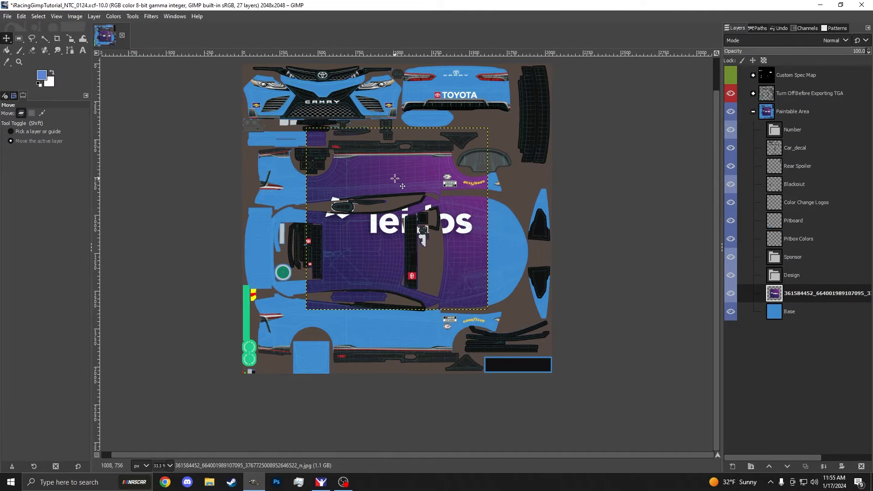
left_click_drag(399, 171, 363, 205)
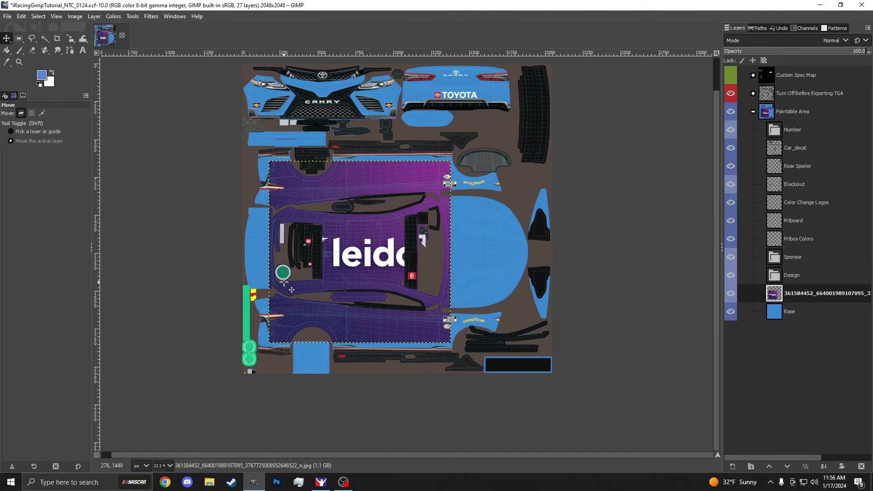
Step: Sample the dark purple at the Leidos image's lower-left corner and make it the background color
key("o")
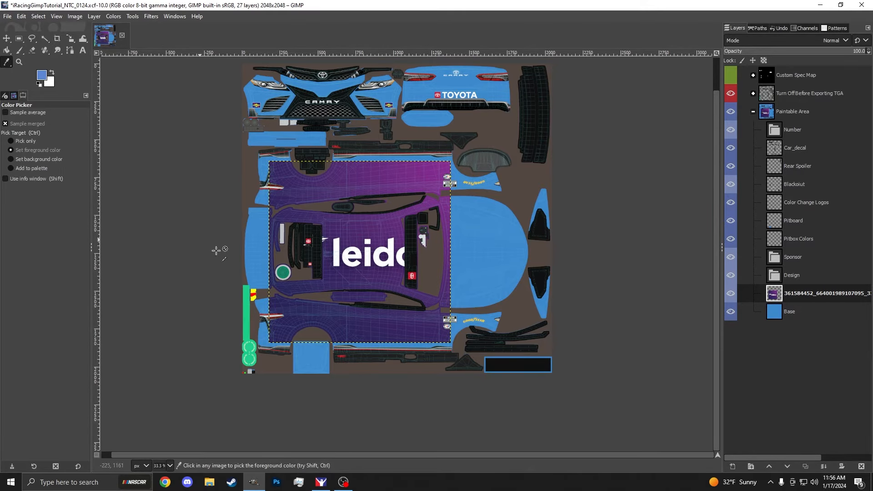
scroll(272, 339, "up", 8, "ctrl")
scroll(248, 318, "up", 4, "ctrl")
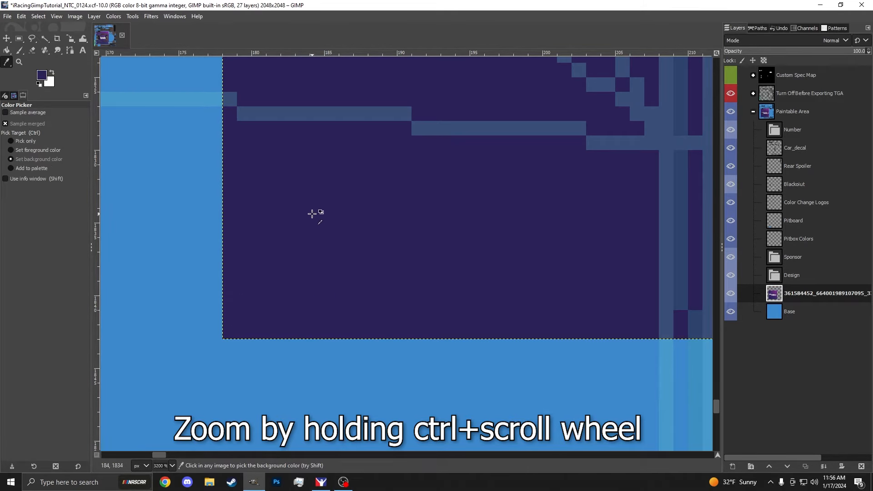
scroll(312, 211, "down", 12, "ctrl")
key("x")
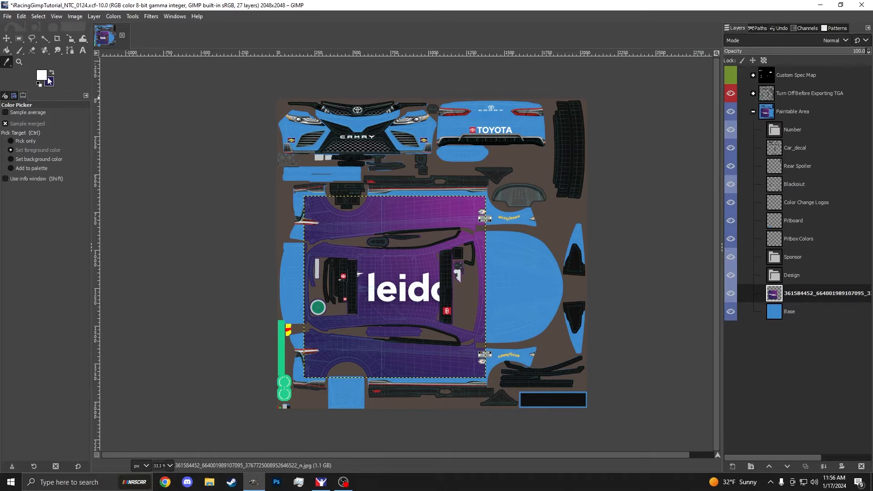
Step: Sample bright purple 8c2995 at the Leidos image's upper-right corner as the foreground color and check its HTML notation
scroll(482, 200, "up", 5, "ctrl")
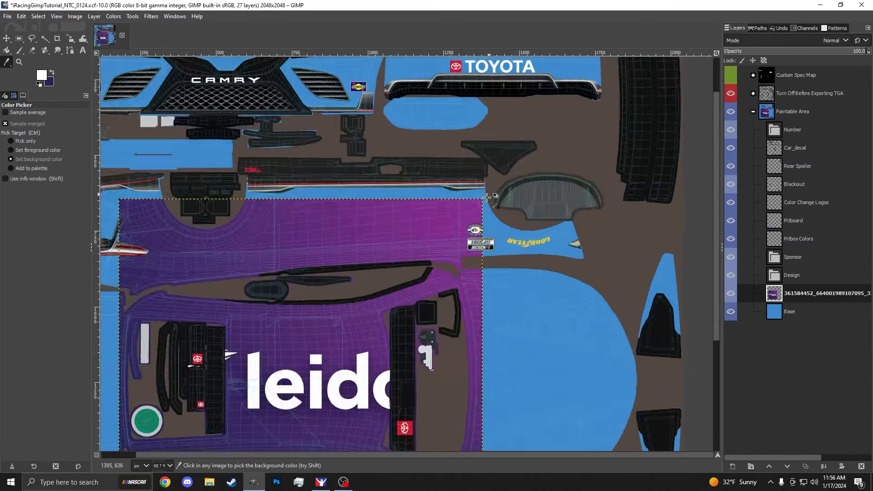
scroll(467, 206, "up", 6, "ctrl")
left_click(499, 188)
scroll(501, 207, "down", 10, "ctrl")
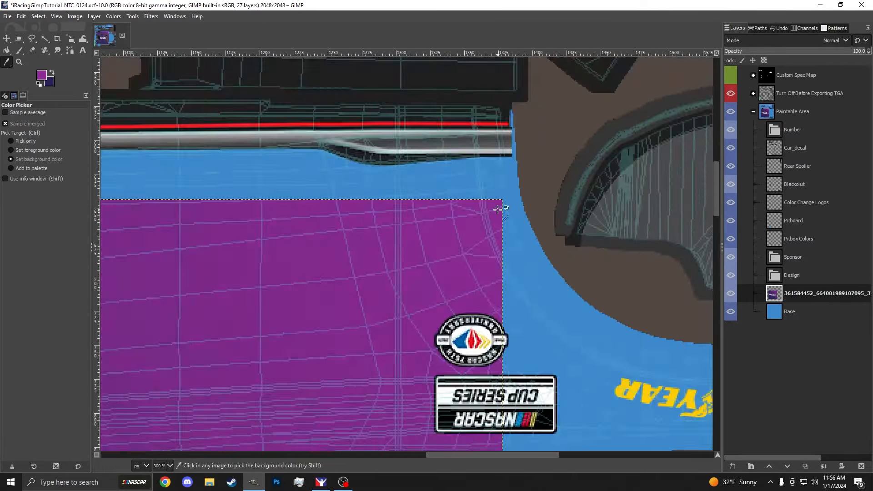
left_click(42, 75)
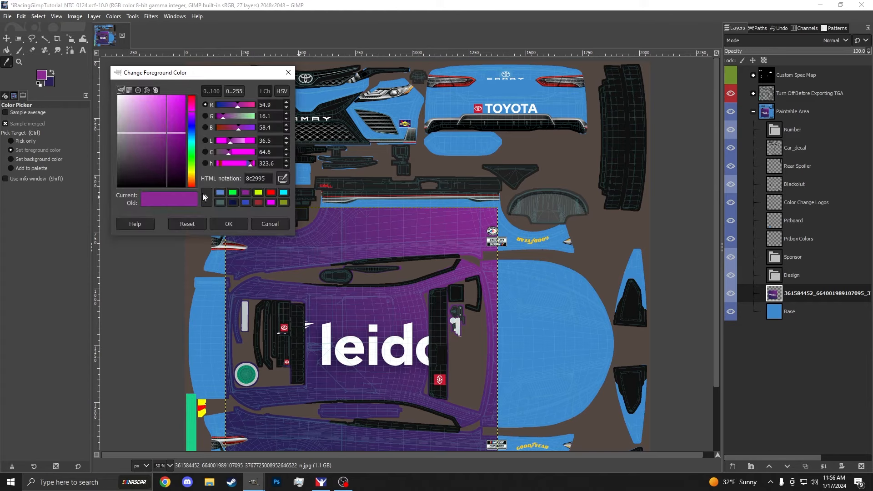
left_click(229, 224)
scroll(349, 226, "down", 3)
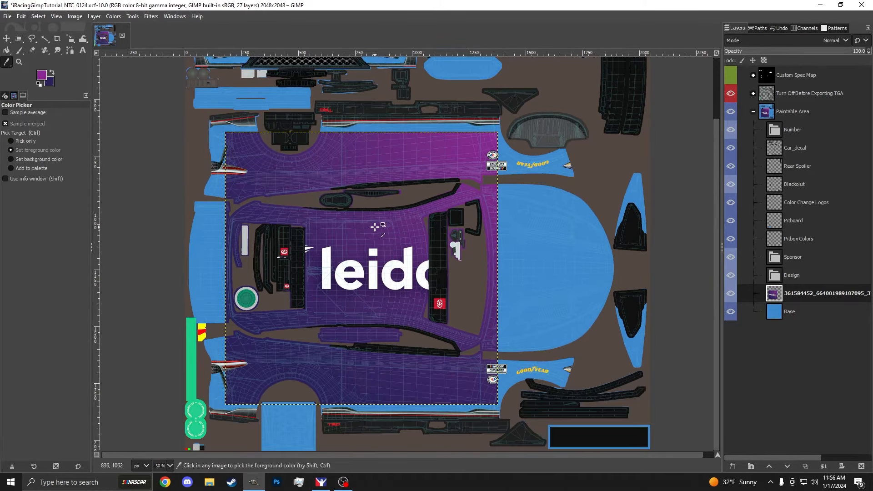
Step: Try filling the Base layer with the bright purple and with the dark purple using Bucket Fill
left_click(792, 312)
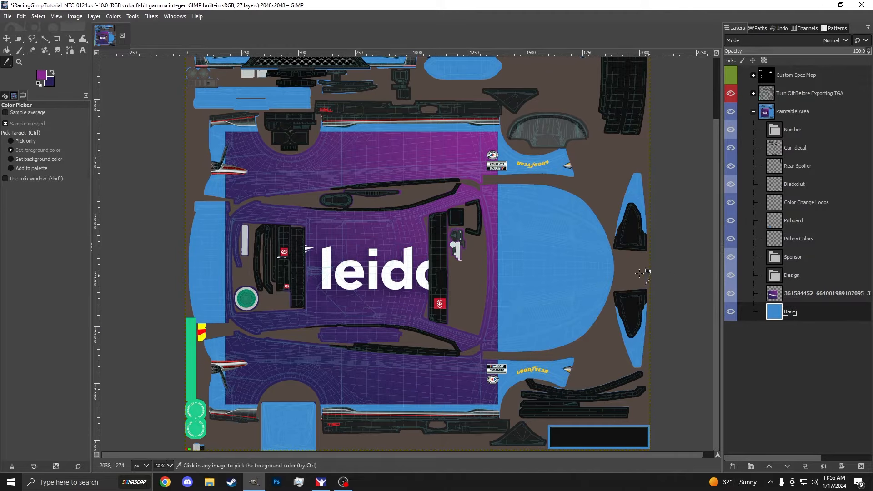
key("shift+b")
left_click(548, 239)
key("x")
left_click(548, 238)
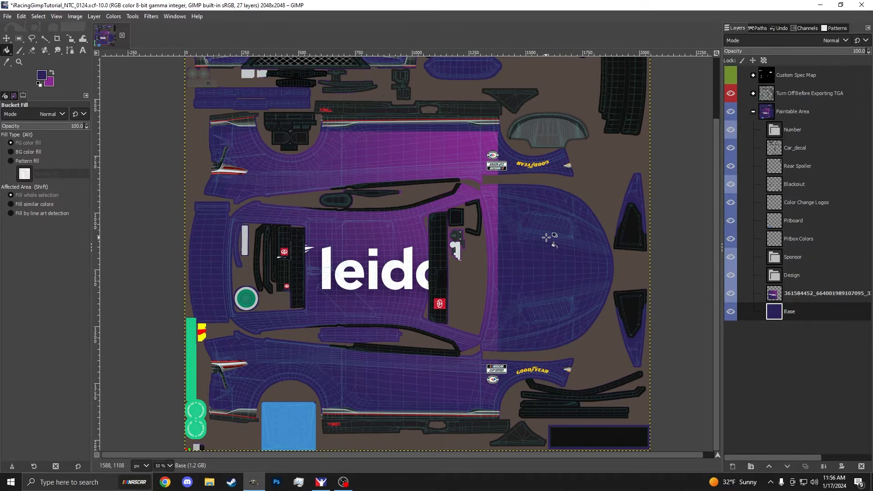
Step: Undo both purple fills on the Base layer and view the dark purple foreground color's settings
key("ctrl+z")
key("ctrl+z")
left_click(43, 75)
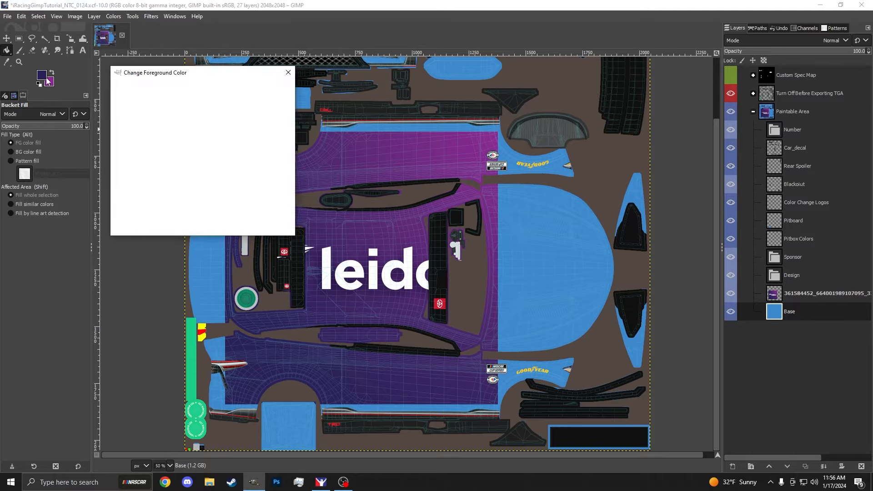
left_click(230, 224)
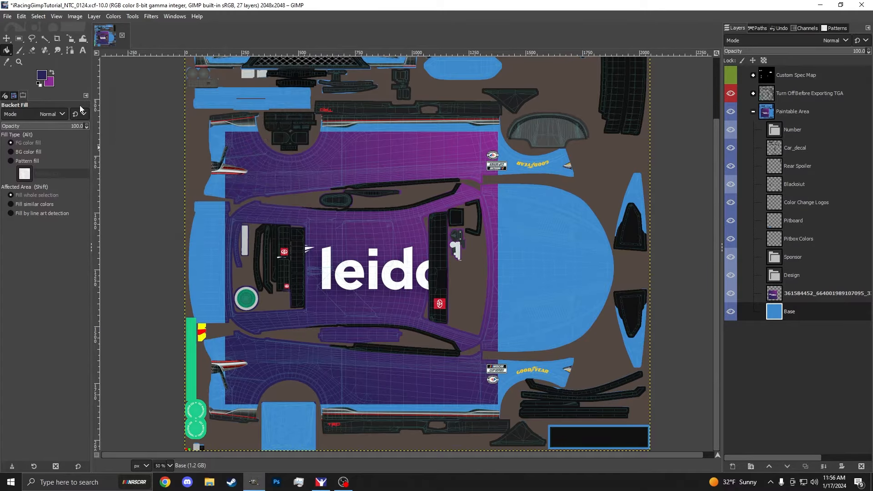
Step: Hide the Leidos image layer and set the Gradient tool to FG to BG (RGB)
left_click(730, 293)
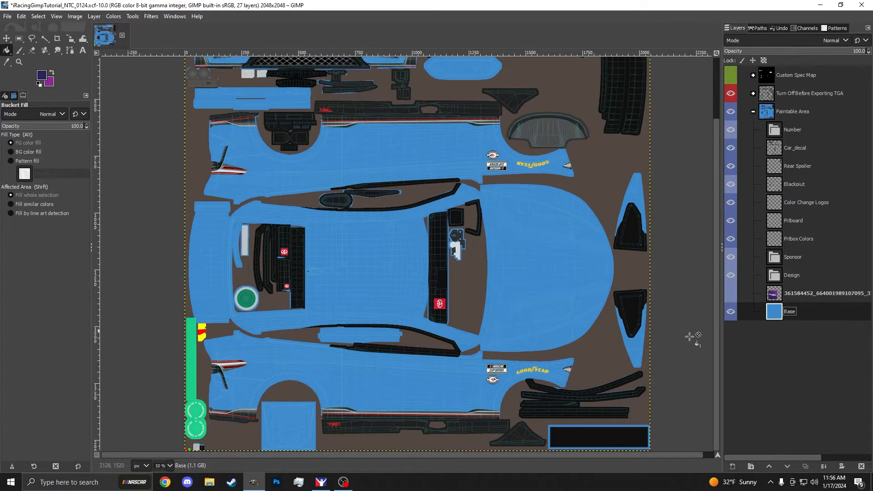
key("g")
left_click(9, 141)
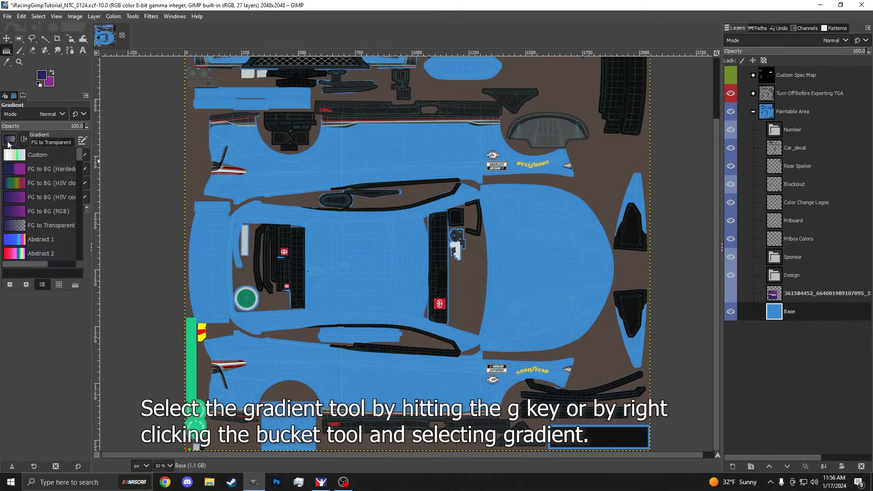
left_click(63, 212)
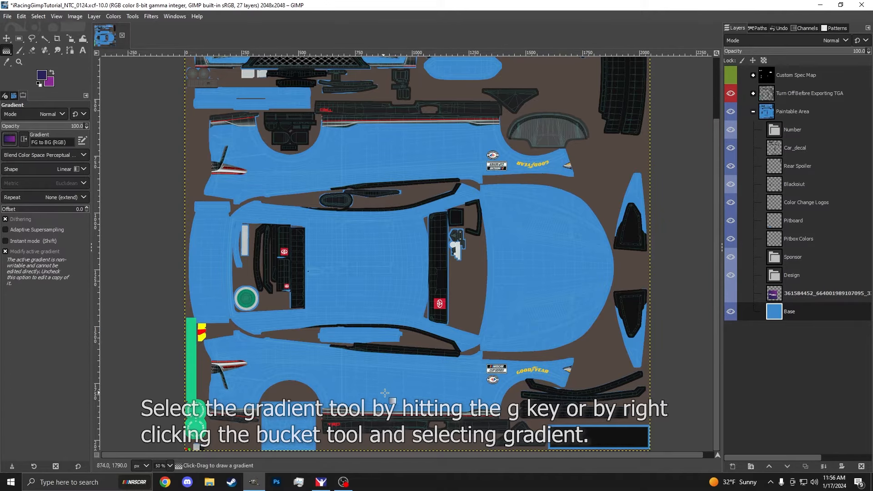
Step: Try a linear dark-to-bright purple gradient on the Base layer, running about 686 px horizontally from the roof to the hood
left_click_drag(400, 407, 227, 200)
left_click_drag(399, 406, 391, 262)
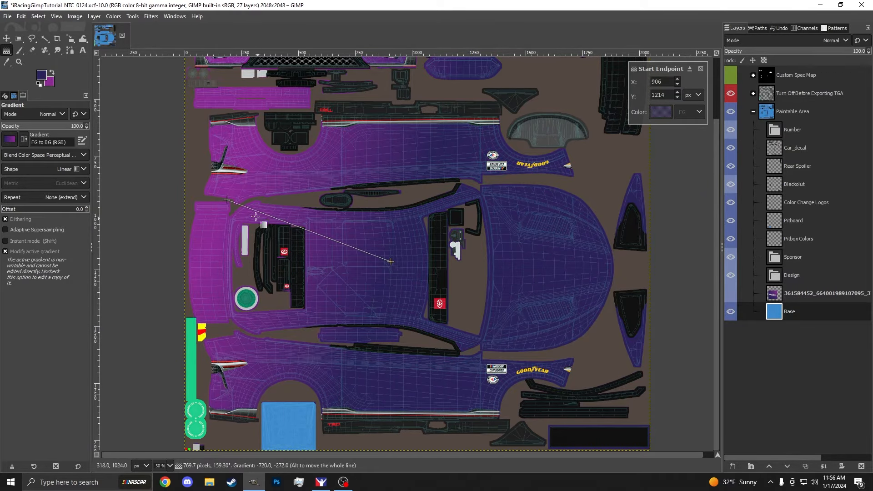
left_click_drag(227, 200, 547, 267)
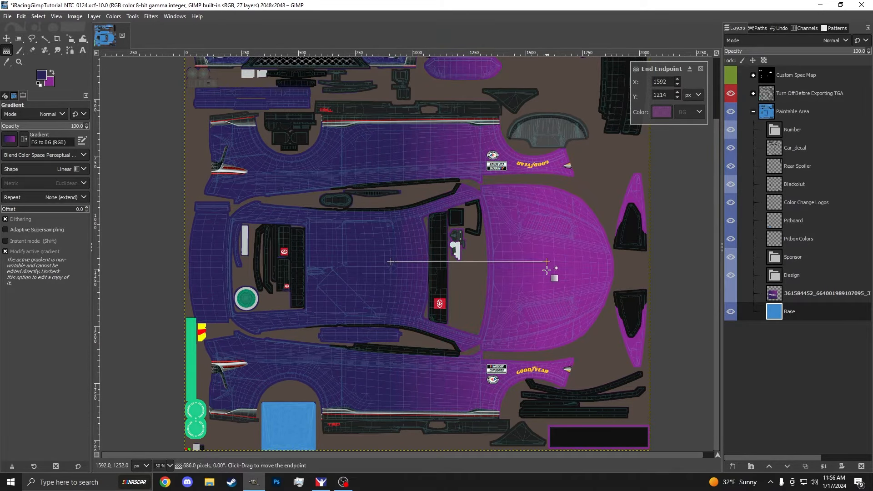
Step: Try shortening the gradient to about 160 px, running straight up the car's lower side panel, and undo it
left_click_drag(392, 262, 420, 406)
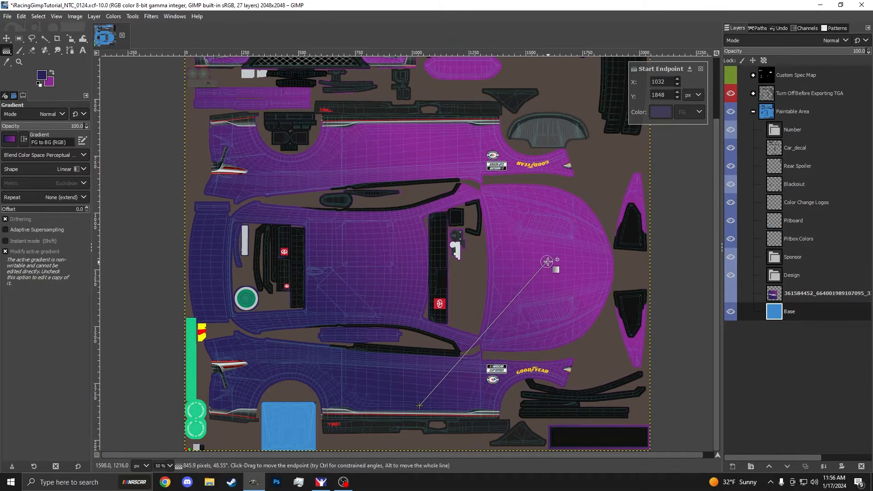
left_click_drag(548, 261, 419, 364)
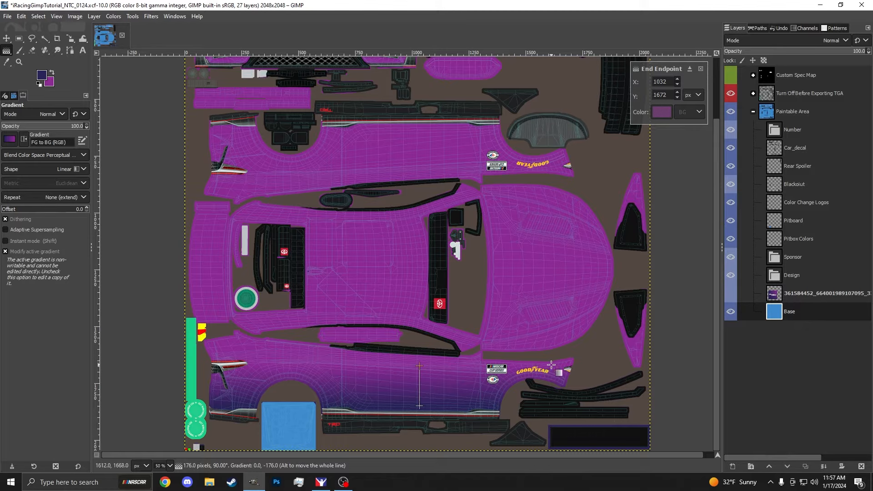
left_click_drag(428, 409, 420, 402)
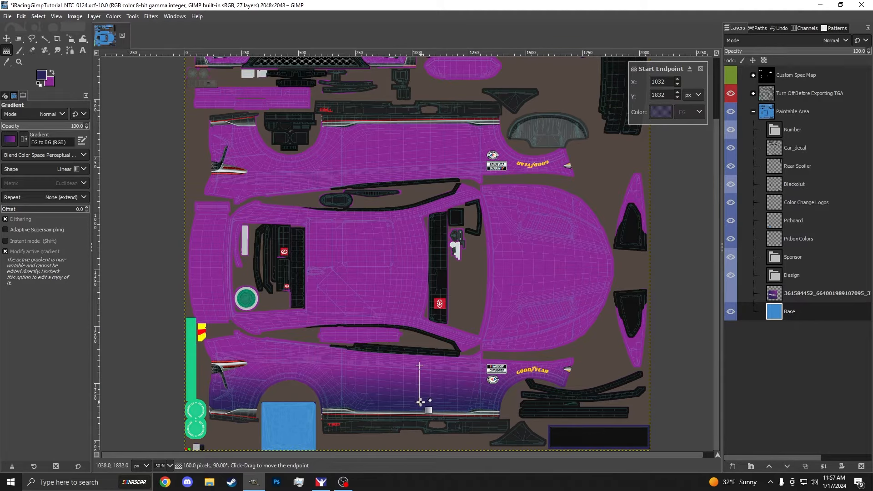
key("m")
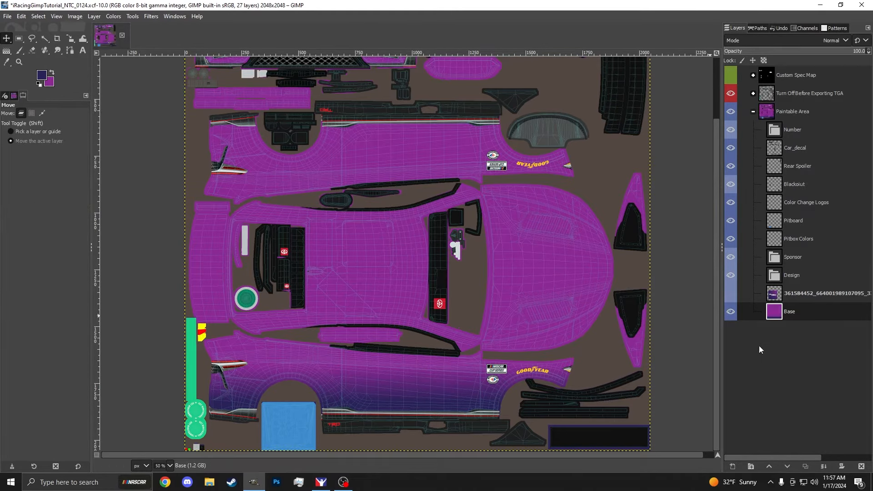
key("minus")
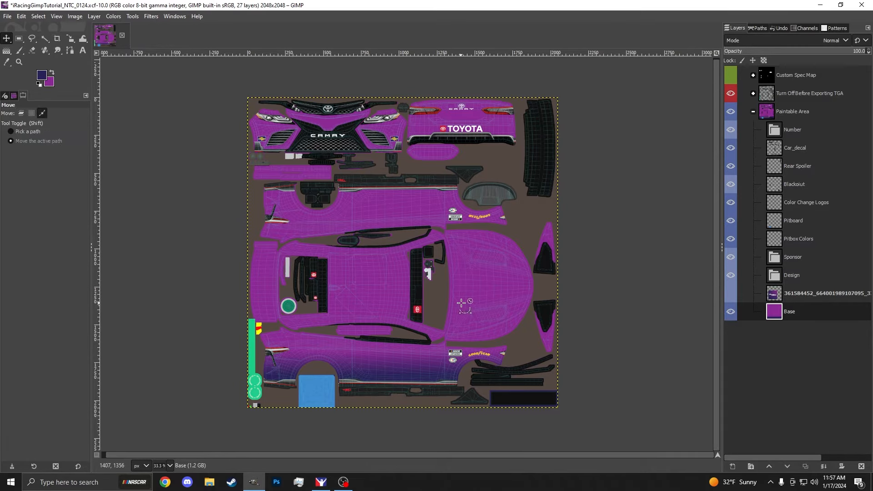
key("ctrl+z")
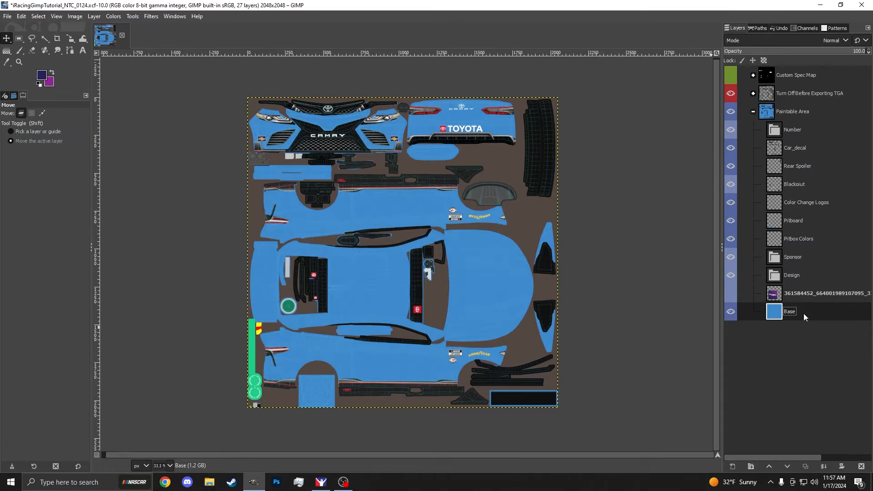
Step: Swap the foreground and background colors and fill the Base layer with bright purple 8c2995
key("shift+b")
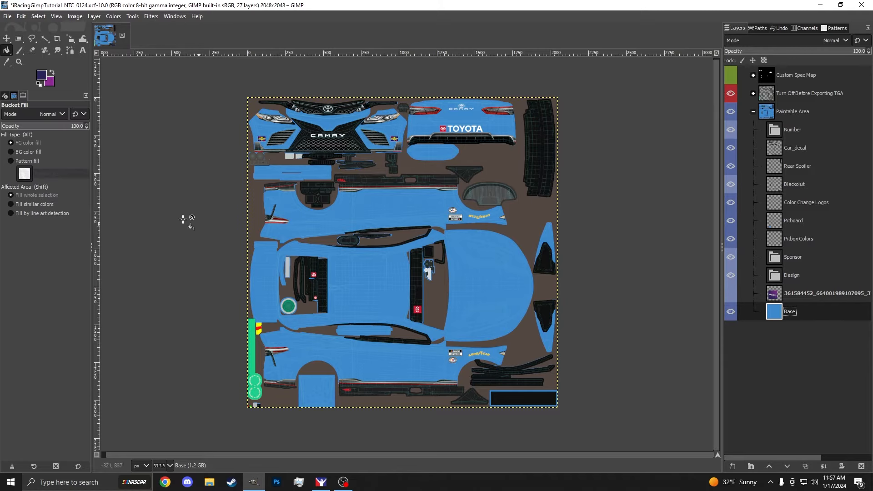
key("x")
left_click(420, 209)
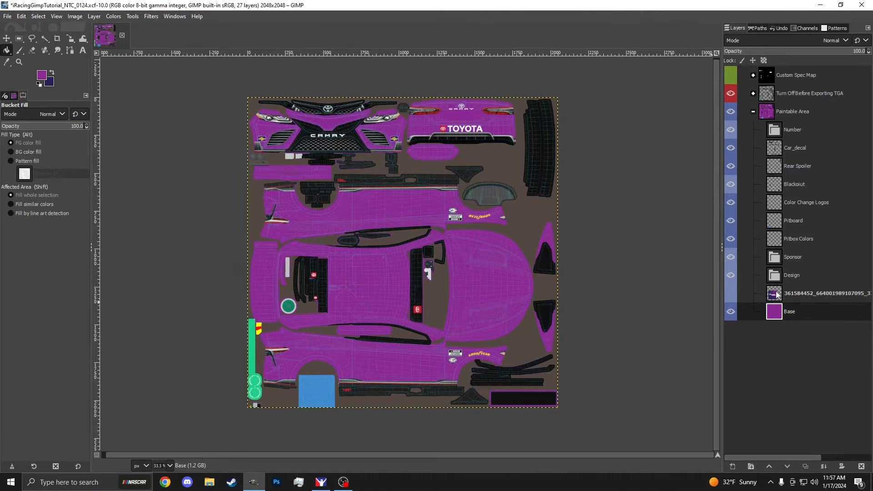
Step: Create a new layer group named Right inside the Design group
left_click(794, 275)
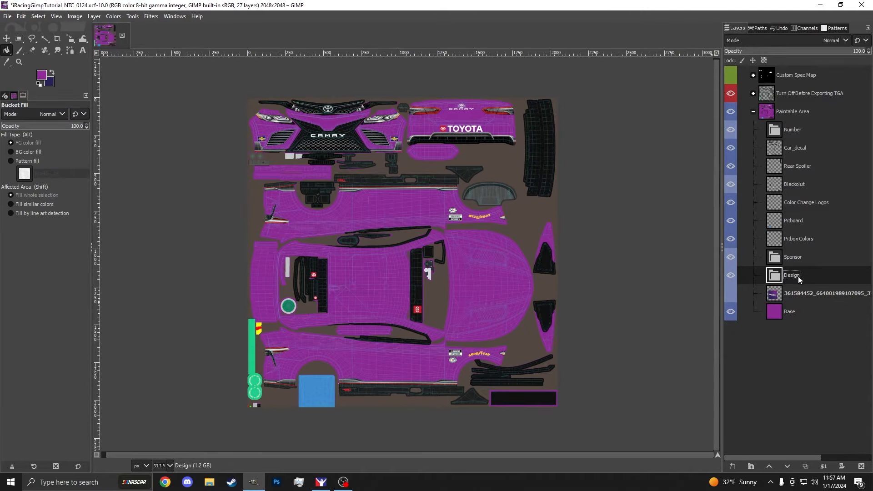
right_click(799, 277)
left_click(756, 89)
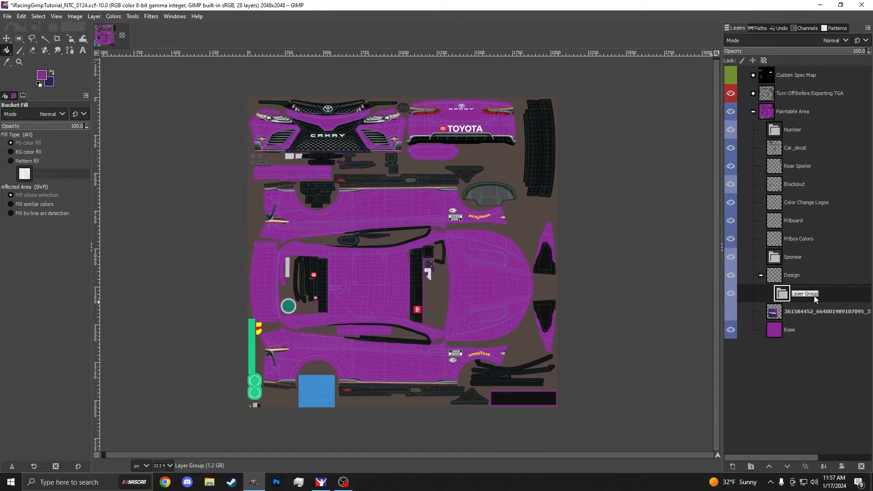
type("Right")
key("Return")
Step: Add a new layer named Gradient inside the Right group
right_click(806, 285)
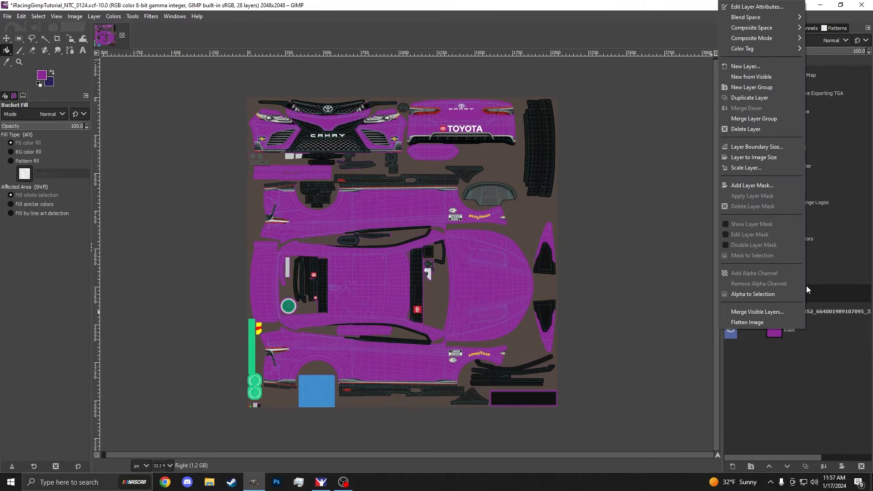
left_click(746, 66)
left_click(813, 226)
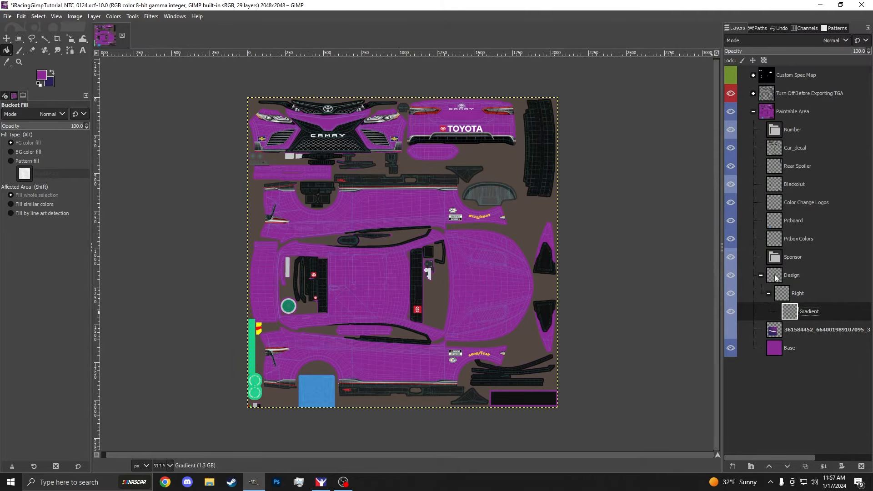
Step: Swap the colors and draw a dark blue FG to Transparent gradient about 193 px straight up the car's lower side panel
key("g")
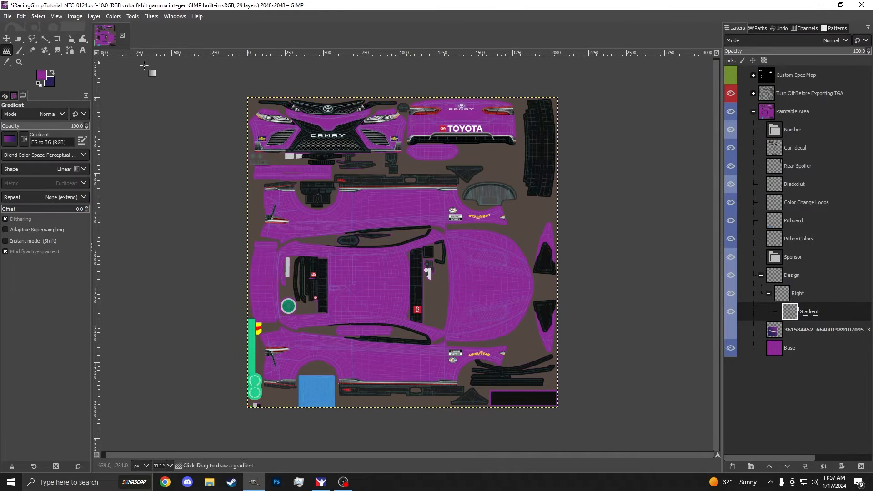
left_click(10, 140)
left_click(36, 225)
key("x")
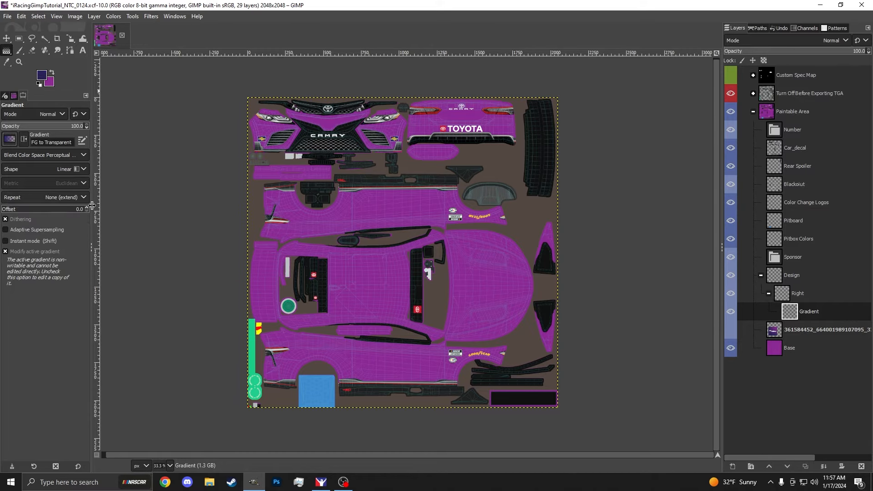
scroll(396, 376, "up", 3)
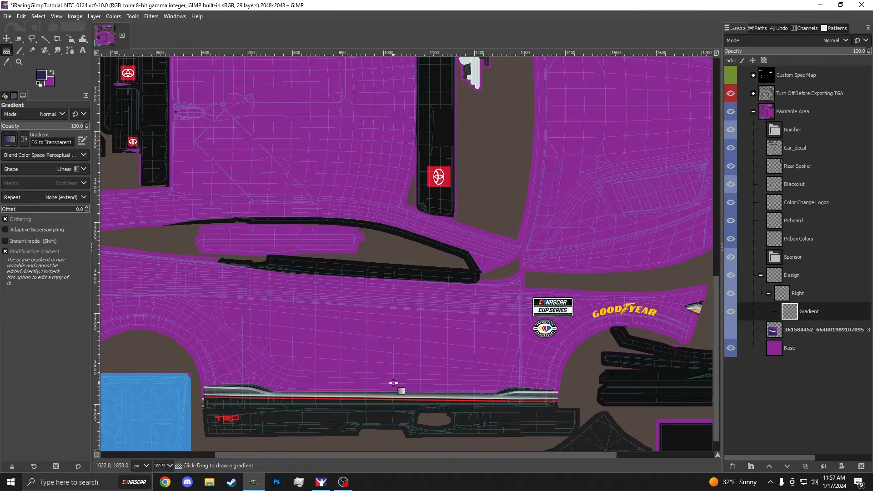
left_click_drag(393, 383, 394, 294)
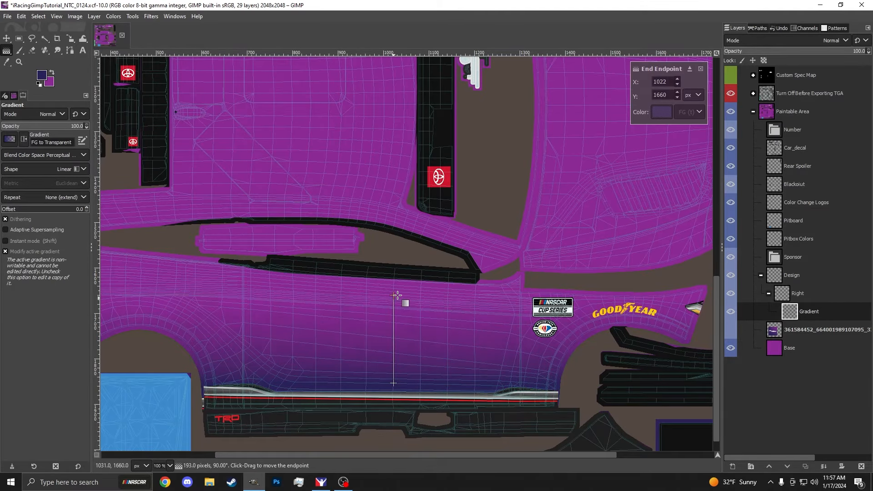
Step: Check the gradient with the Base layer briefly hidden, and shorten the gradient to about 188 px
left_click(731, 348)
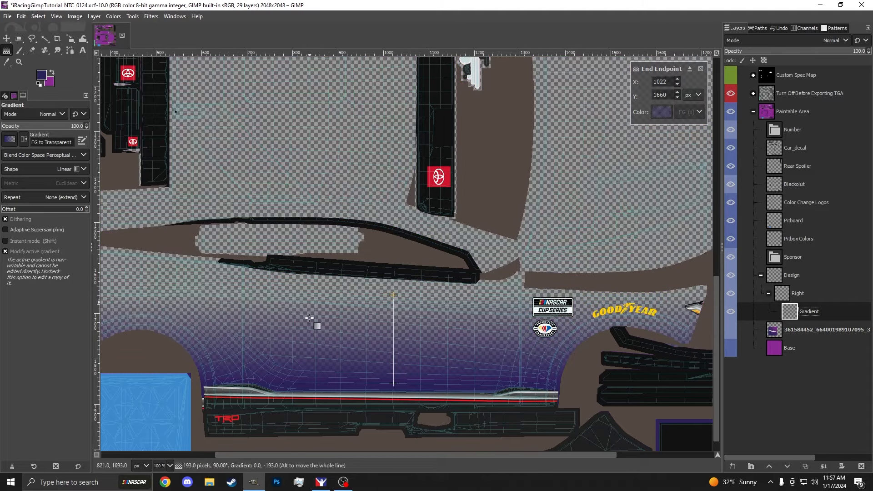
left_click(731, 348)
left_click_drag(394, 295, 395, 299)
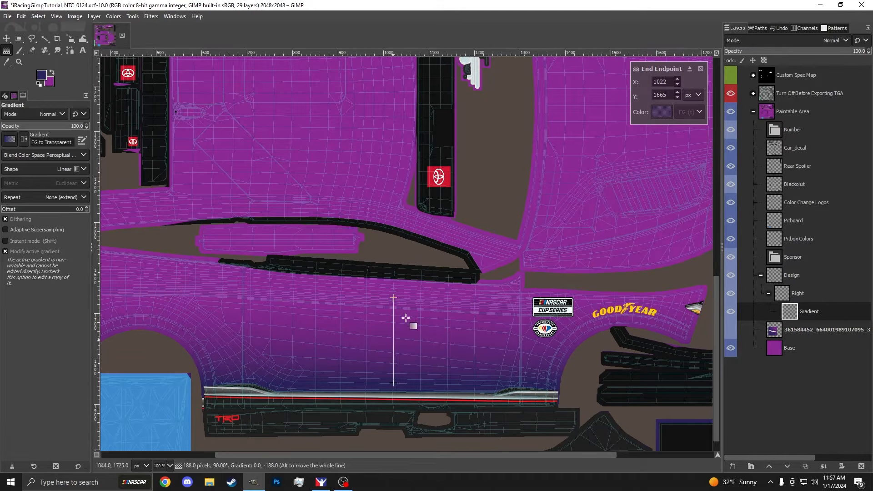
scroll(436, 309, "down", 1)
scroll(435, 310, "down", 1)
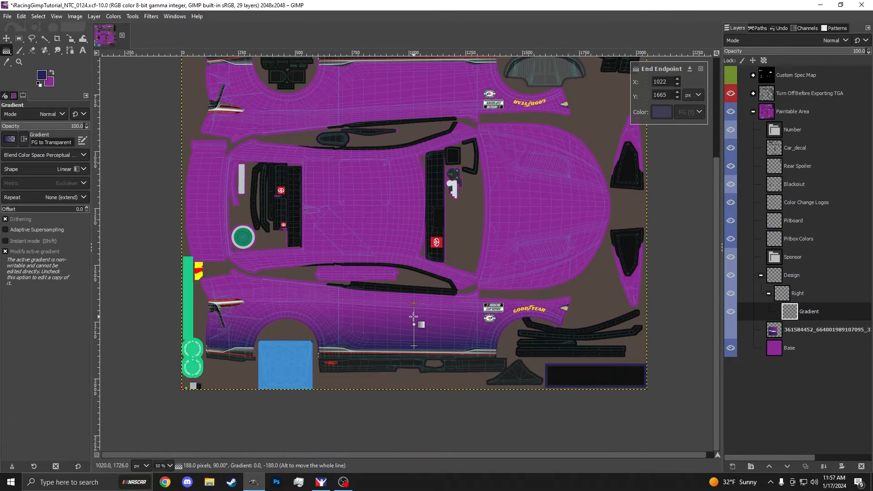
key("m")
Step: Try drawing an FG to BG (RGB) gradient about 179 px straight up the same side panel
key("2")
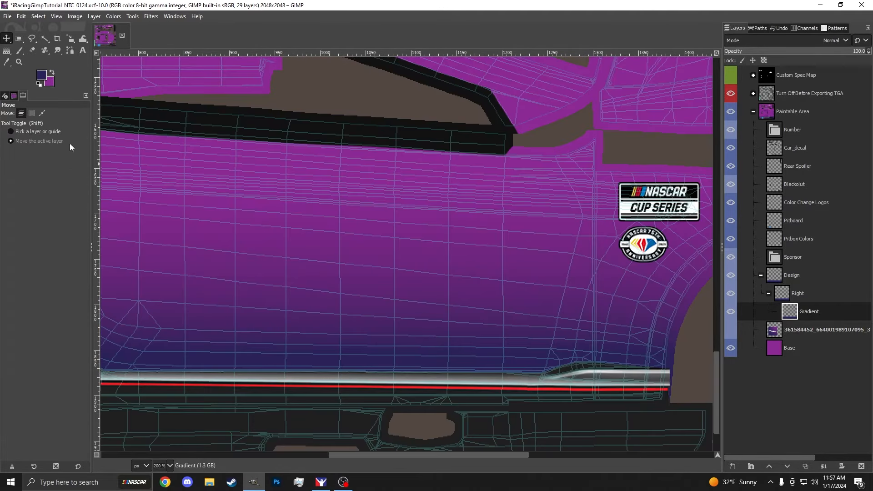
key("g")
left_click(13, 140)
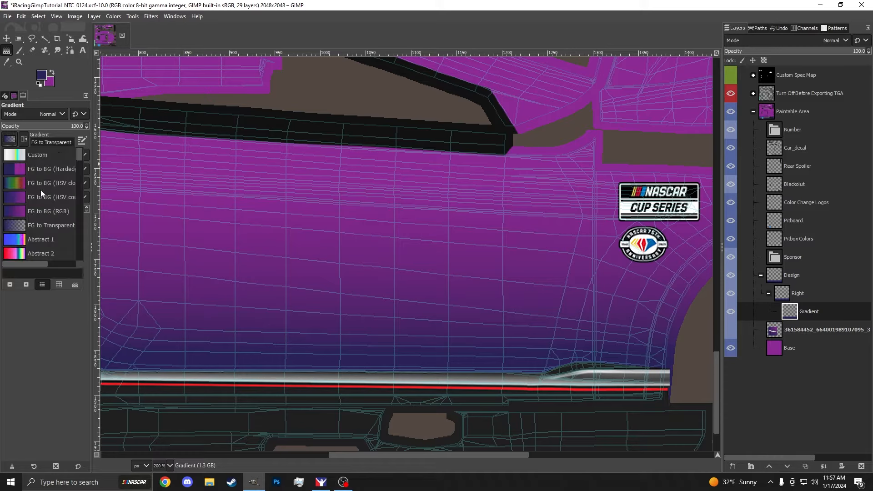
left_click(39, 208)
left_click_drag(364, 347, 364, 184)
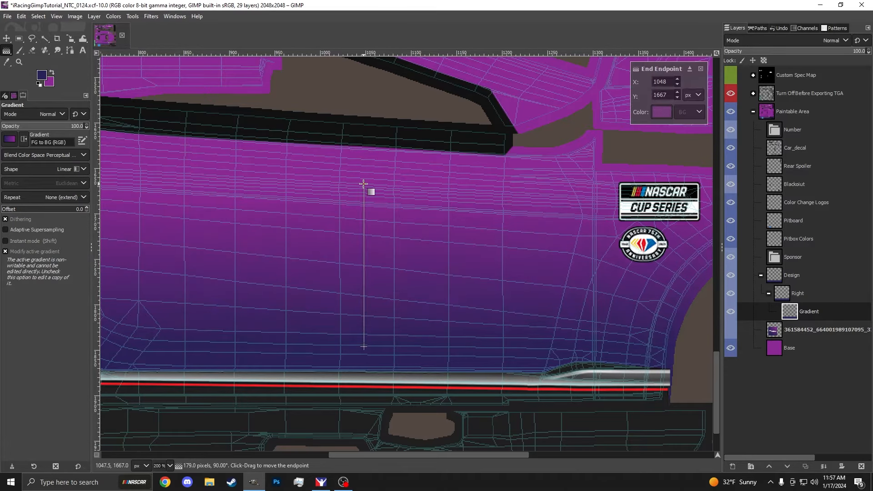
key("Return")
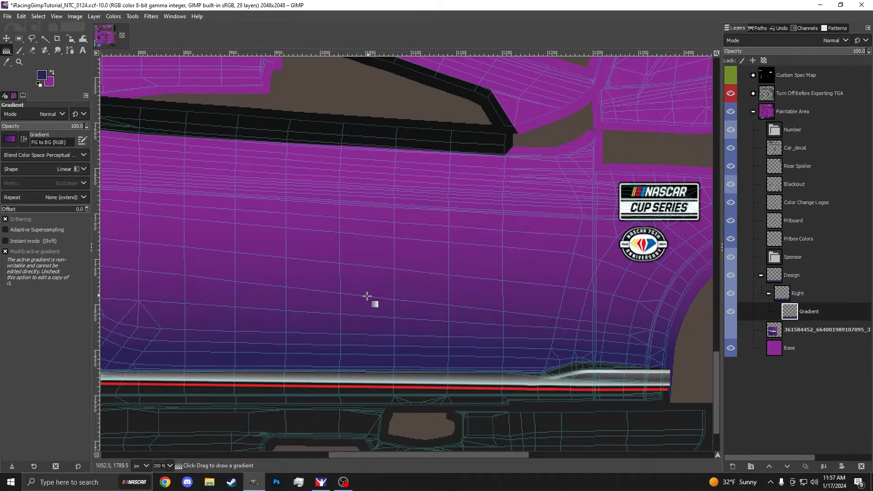
left_click_drag(351, 331, 354, 188)
key("Return")
Step: Hide and show the Gradient layer to compare the side panel with and without the fade
scroll(398, 219, "down", 3)
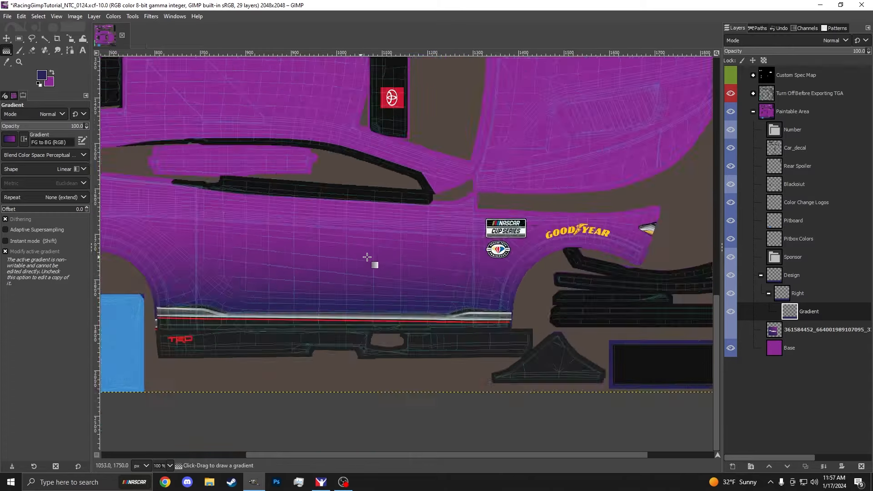
left_click(733, 313)
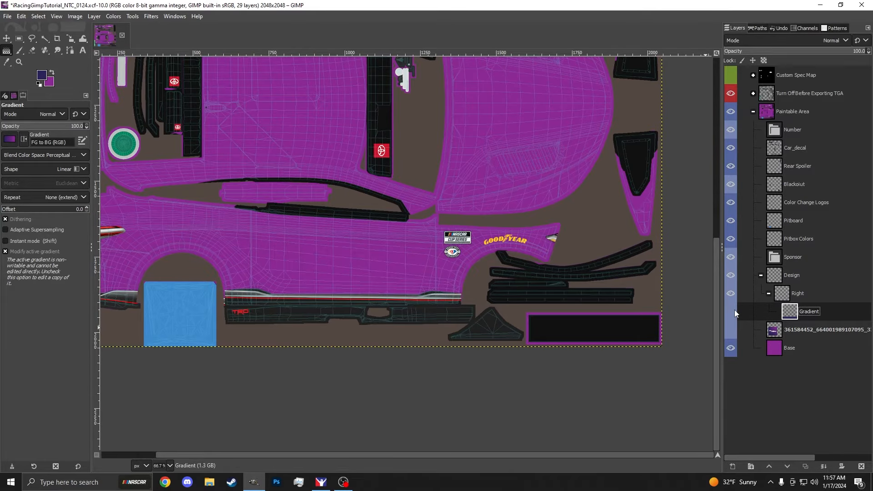
left_click(734, 312)
scroll(462, 285, "down", 2)
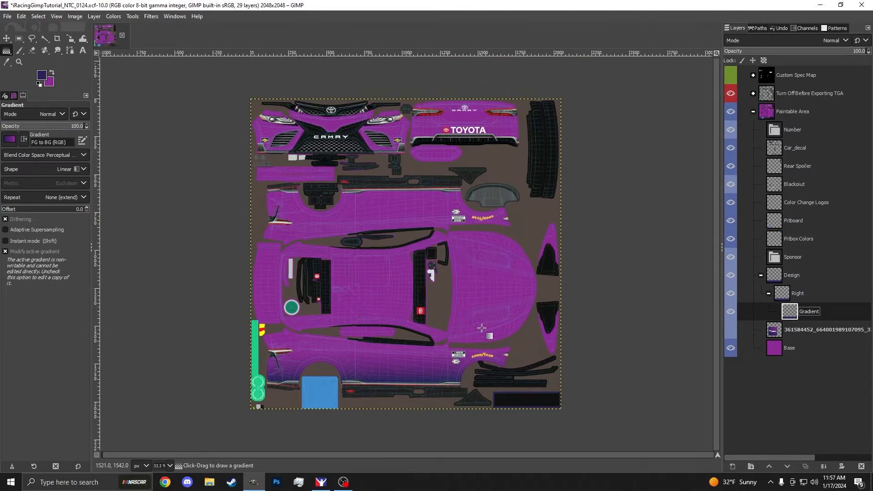
scroll(387, 422, "up", 1)
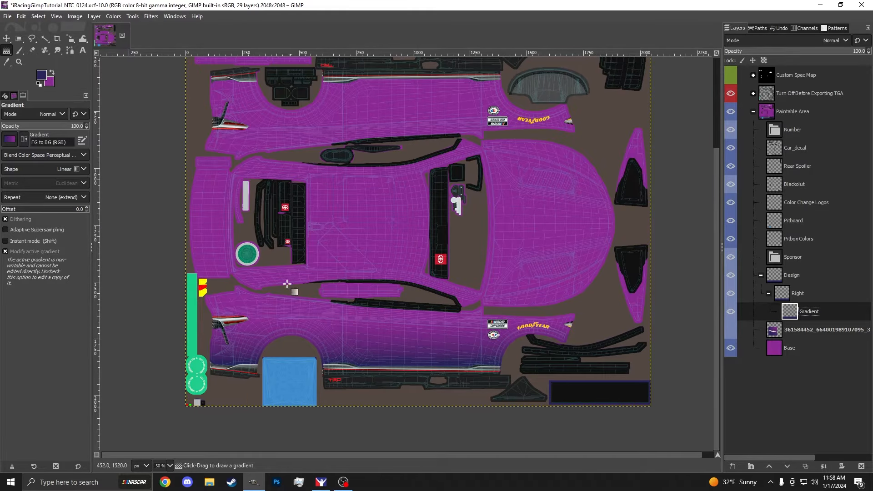
Step: Select a rectangle about 670 × 904 px over the car's rear side corner, cut it from the Gradient layer, and undo the cut
left_click(19, 38)
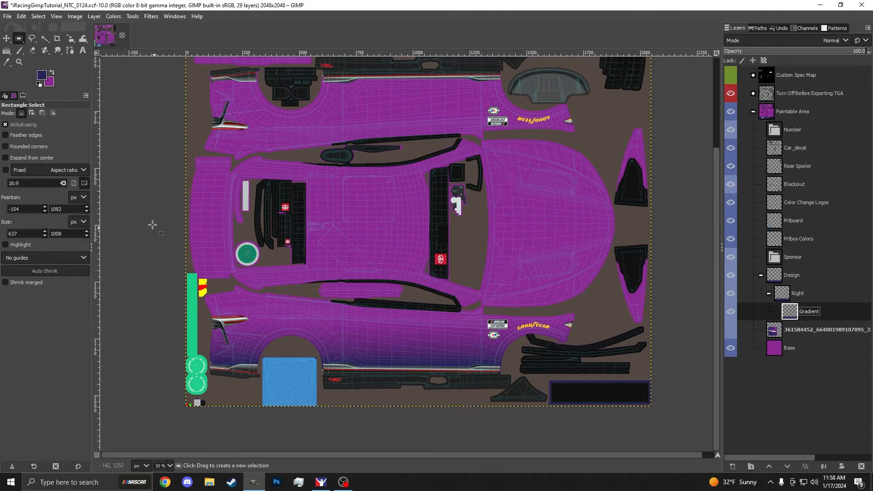
left_click_drag(143, 217, 296, 423)
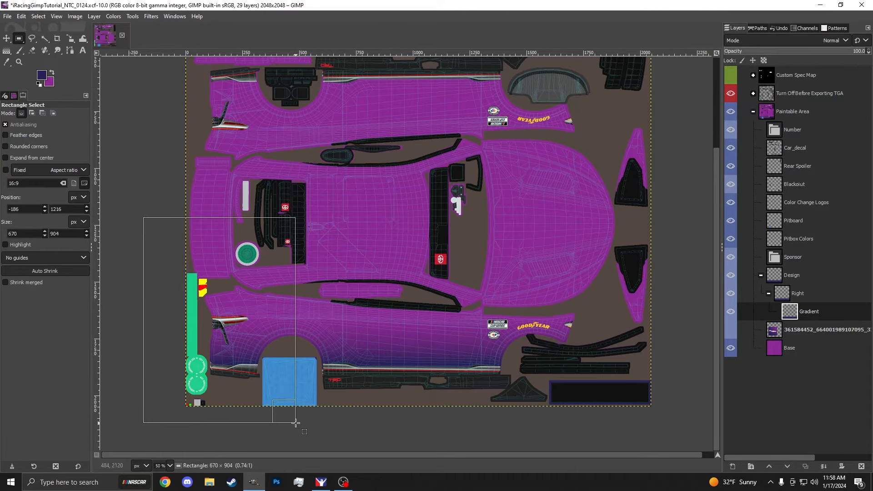
scroll(254, 345, "up", 3)
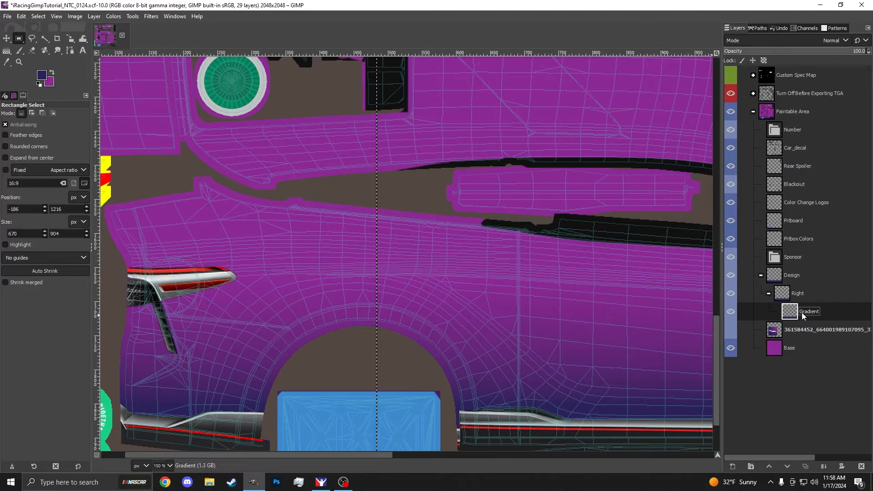
key("ctrl+x")
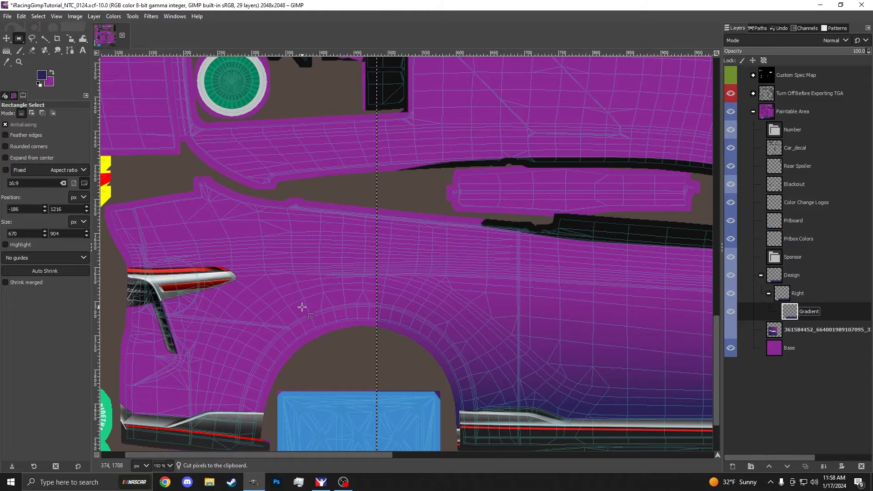
key("ctrl+z")
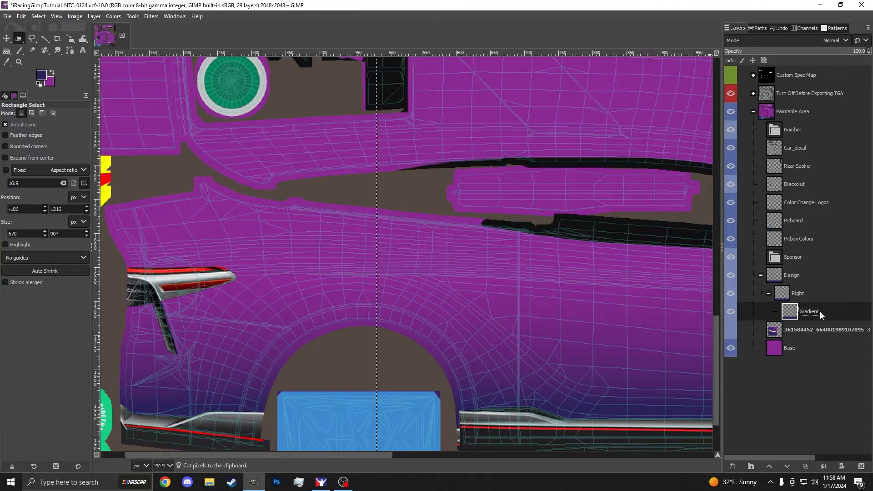
Step: Remove the Gradient layer's alpha channel and set the background color to white
right_click(820, 312)
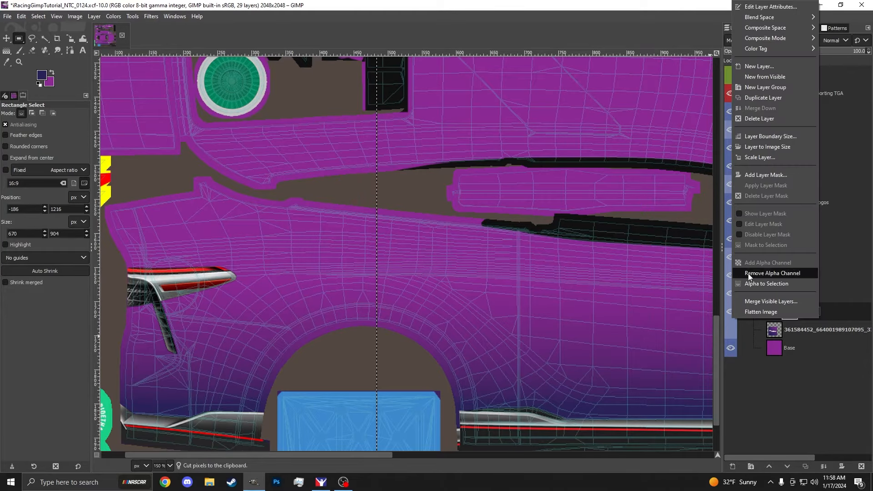
left_click(774, 272)
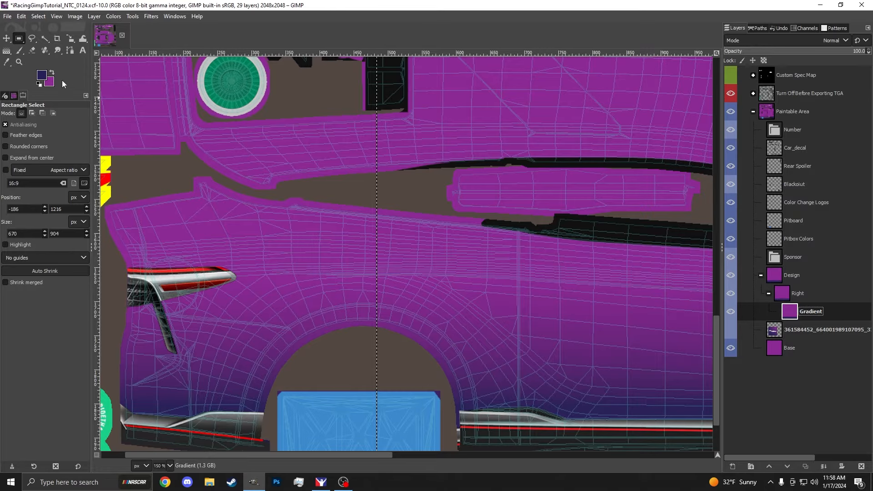
left_click(50, 82)
left_click_drag(130, 102, 117, 93)
left_click(230, 223)
Step: Try cutting the selected rear corner from the Gradient layer without alpha, and restore the layer's transparency and content
key("ctrl+x")
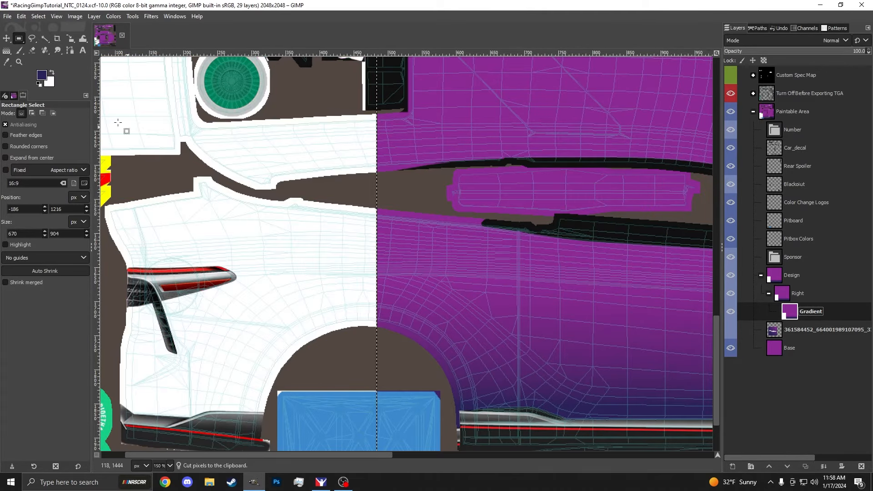
scroll(351, 184, "down", 2)
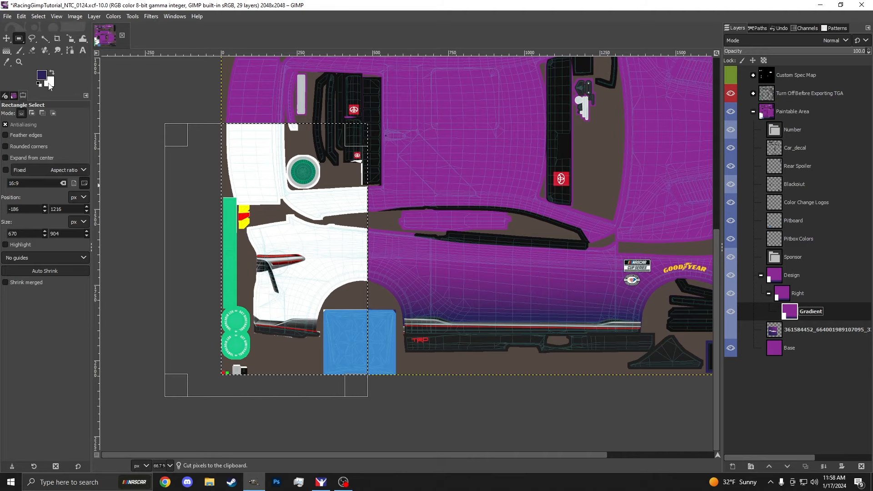
right_click(812, 315)
left_click(787, 276)
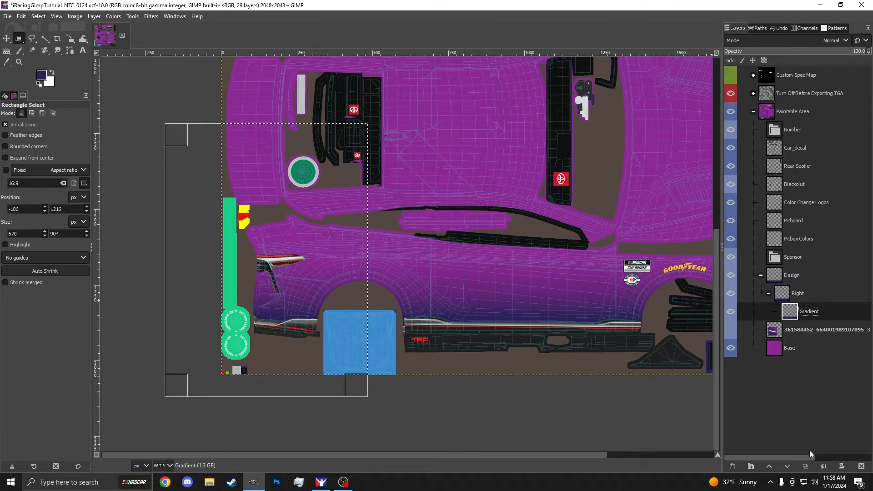
key("ctrl+shift+n")
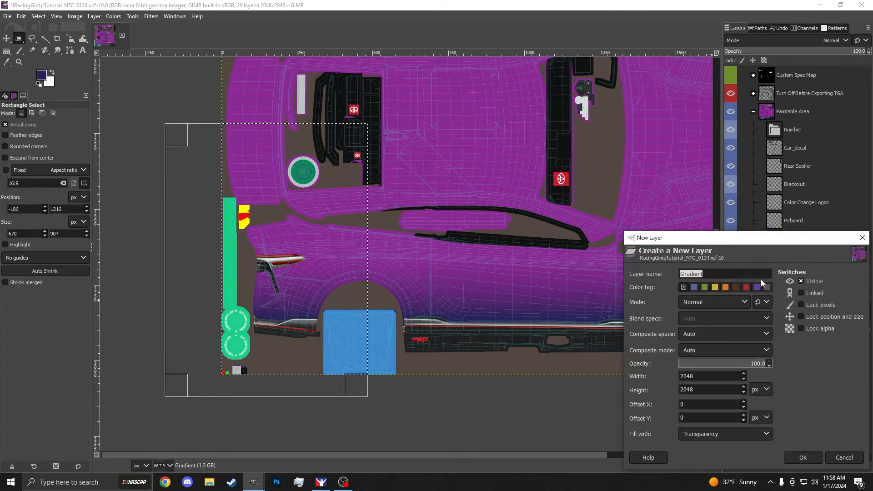
left_click(803, 458)
key("ctrl+z")
Step: Select and show the Leidos reference image layer above Base, and clear the rectangular selection
left_click(792, 331)
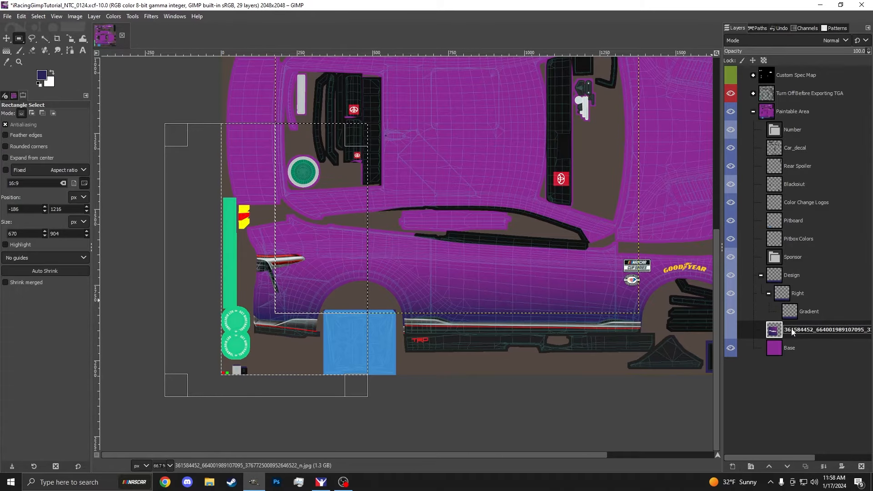
left_click(731, 330)
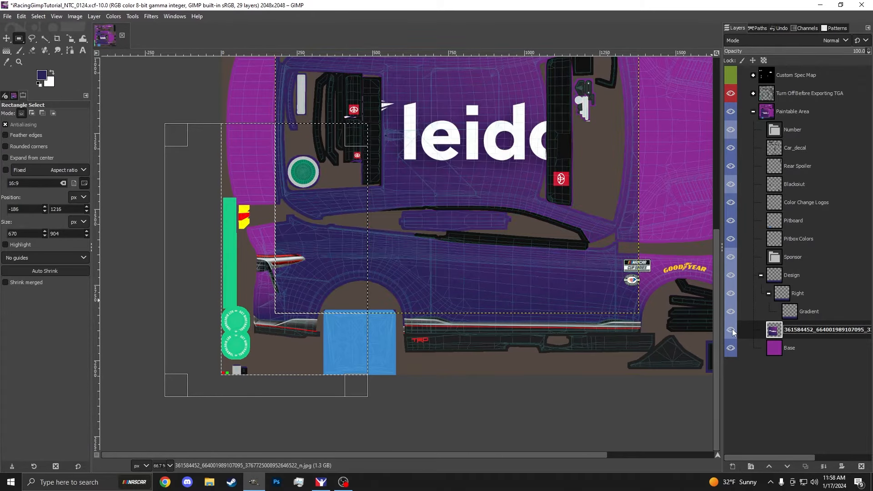
left_click(584, 279)
left_click_drag(777, 456, 747, 450)
right_click(796, 326)
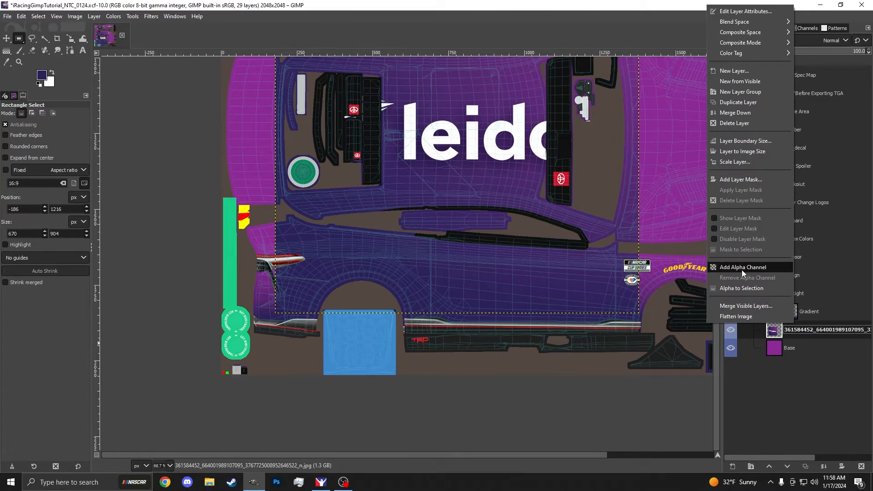
key("Escape")
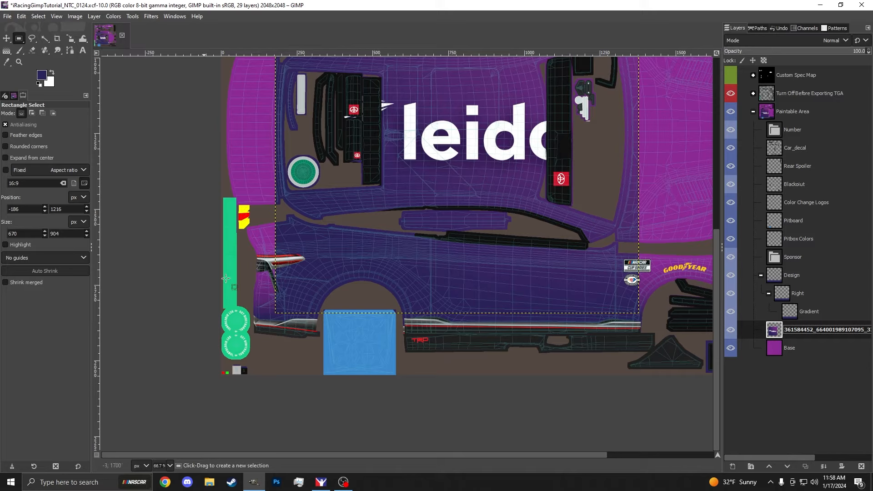
Step: Draw a freehand selection around the rear half of the lower side panel, try cutting it from the Leidos image layer, and undo the cut
left_click(31, 40)
mouse_move(247, 242)
left_mouse_down()
mouse_move(311, 218)
mouse_move(368, 238)
mouse_move(523, 232)
mouse_move(474, 338)
mouse_move(276, 321)
mouse_move(247, 272)
mouse_move(247, 242)
left_mouse_up()
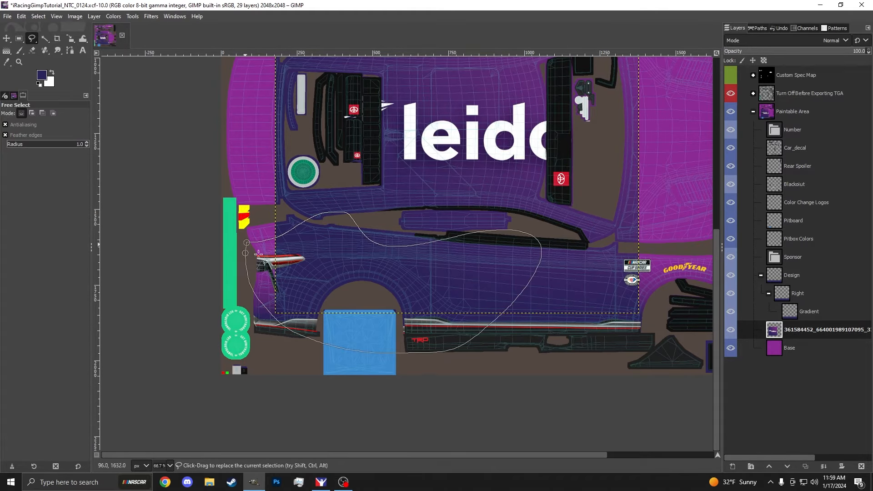
key("Return")
left_click(821, 332)
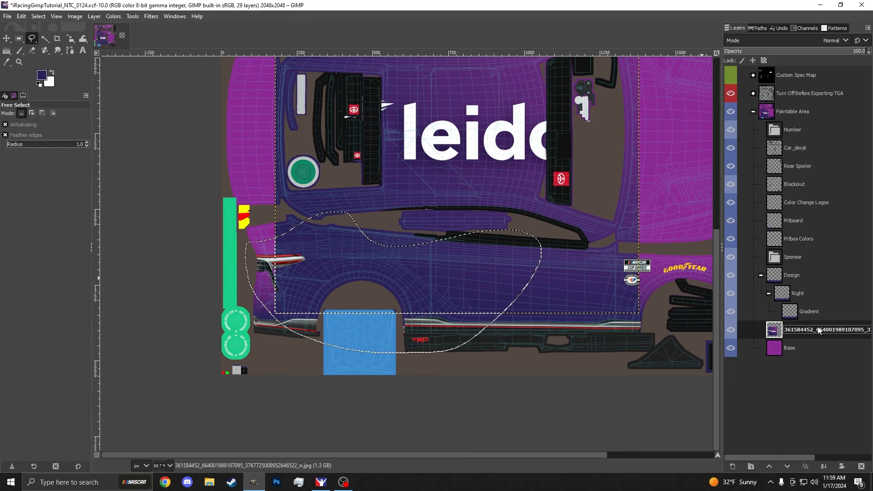
key("ctrl+x")
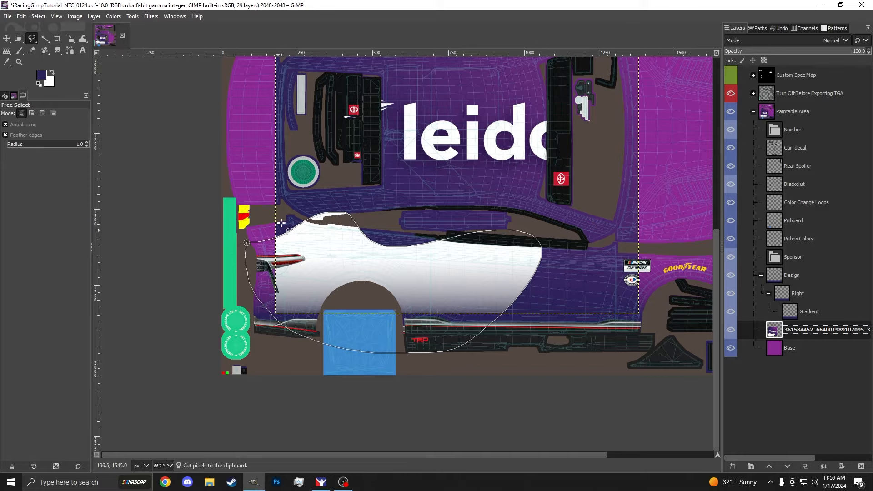
key("ctrl+z")
Step: Add an alpha channel to the Leidos image layer and try cutting the freehand-selected rear side area from it
right_click(797, 331)
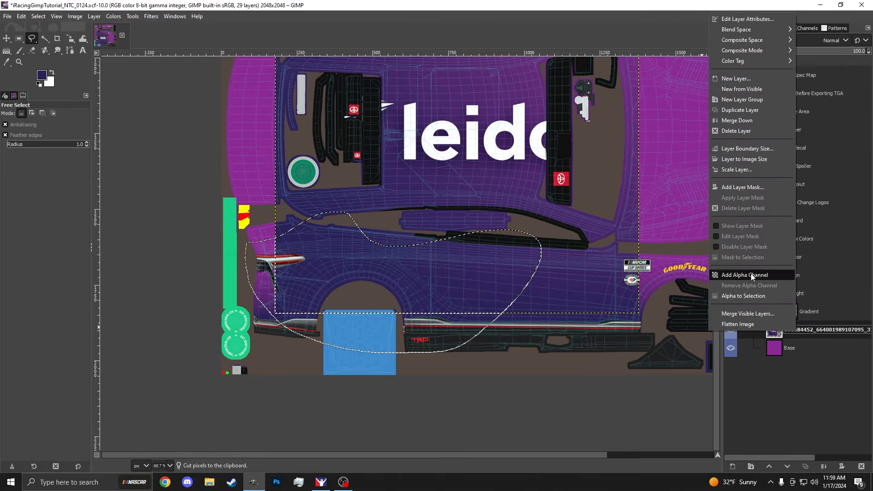
left_click(752, 275)
right_click(794, 328)
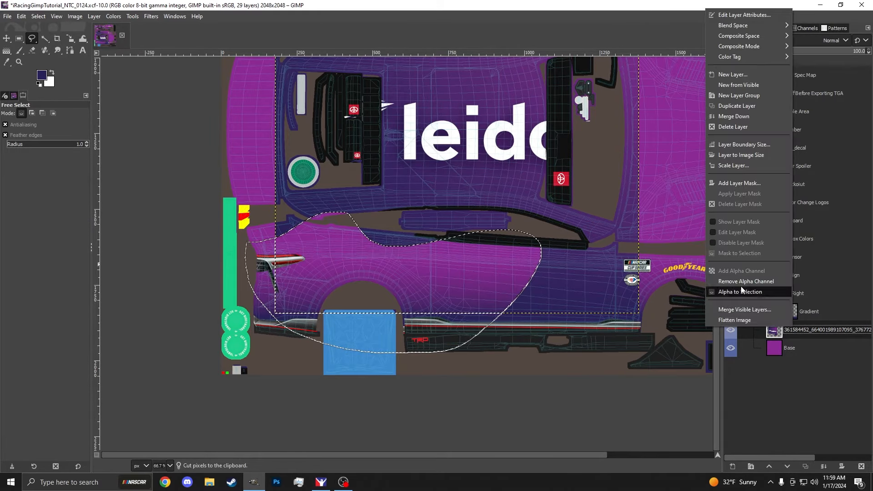
left_click(742, 292)
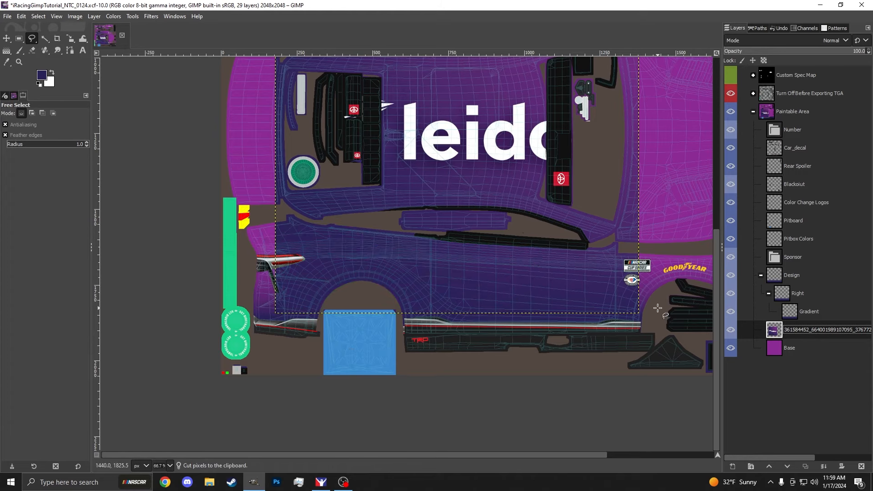
Step: Remove the Leidos image layer by cutting the whole layer, and make the Gradient layer active
key("ctrl+x")
left_click(803, 313)
scroll(283, 280, "down", 1)
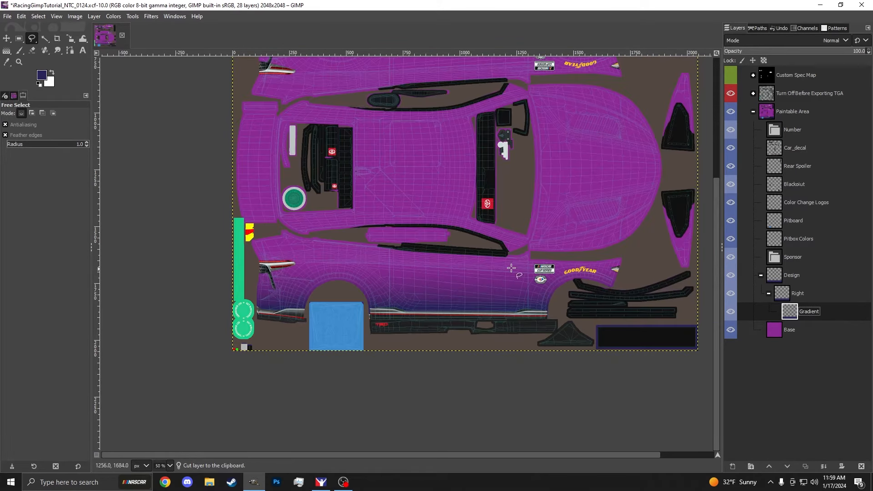
scroll(618, 302, "down", 2)
scroll(561, 223, "up", 3)
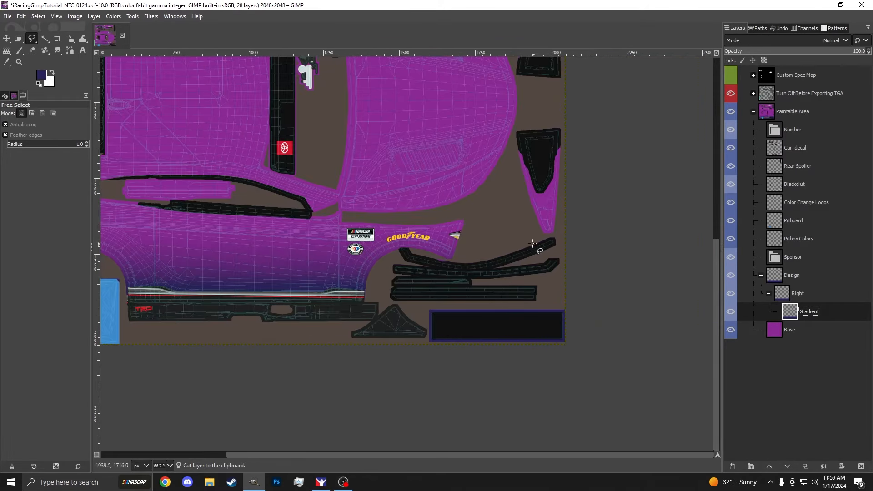
Step: Freehand-select the separate parts ahead of the lower side's front wheel arch, cut them from the Gradient layer, and clear the selection
left_click_drag(570, 229, 421, 256)
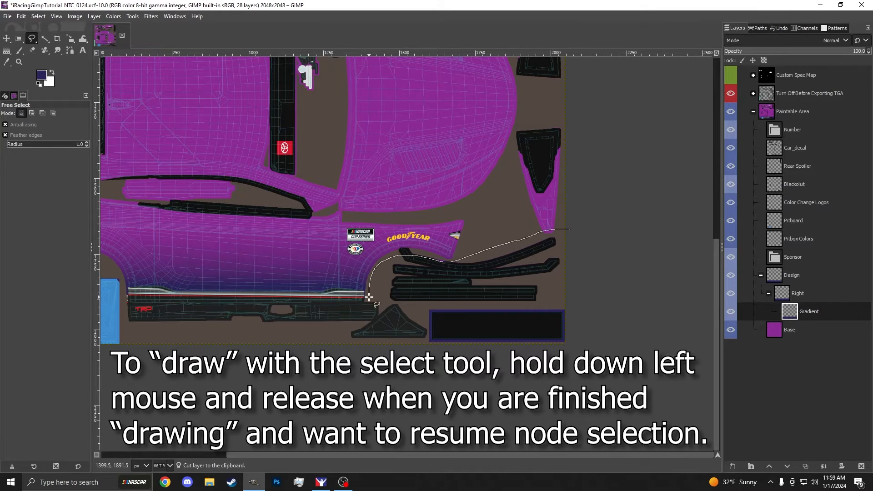
left_click_drag(369, 297, 369, 298)
left_click(391, 302)
left_click(405, 304)
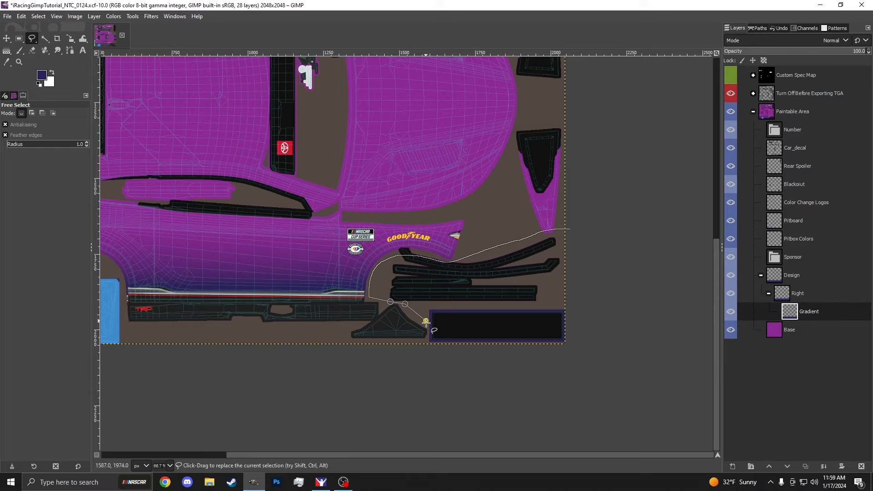
mouse_move(426, 322)
left_mouse_down()
mouse_move(429, 353)
mouse_move(589, 383)
mouse_move(605, 267)
mouse_move(570, 229)
left_mouse_up()
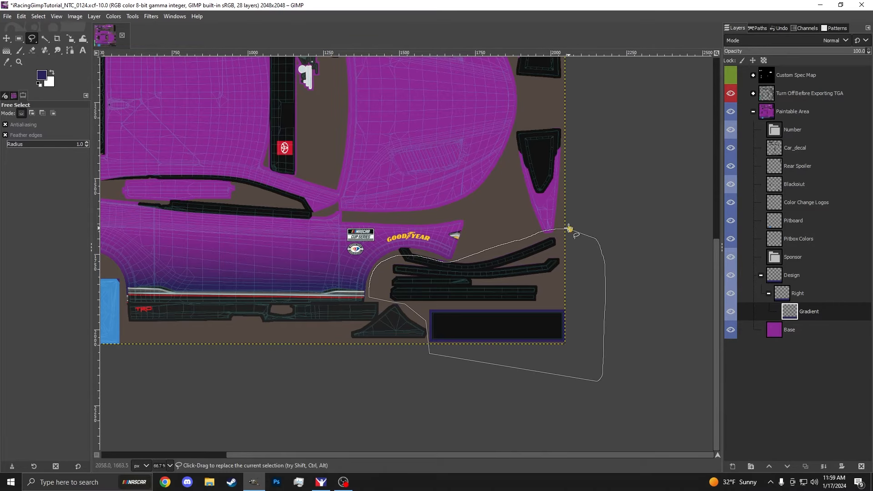
key("ctrl+x")
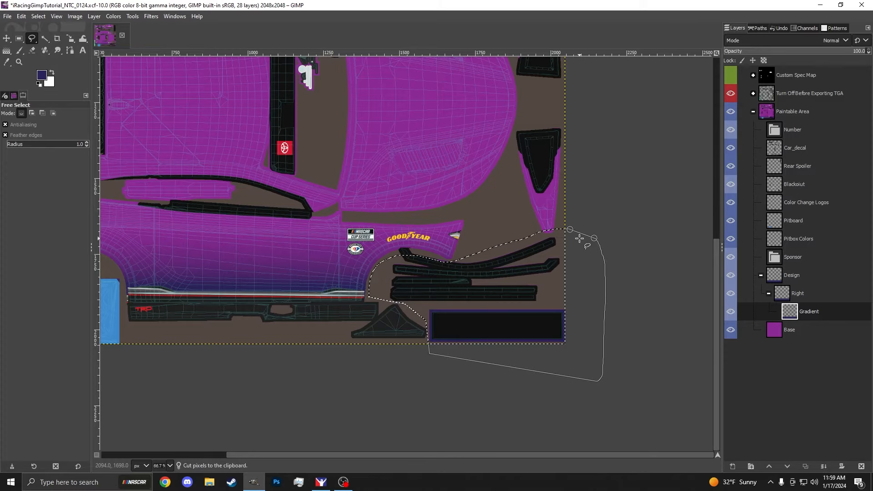
key("ctrl+shift+a")
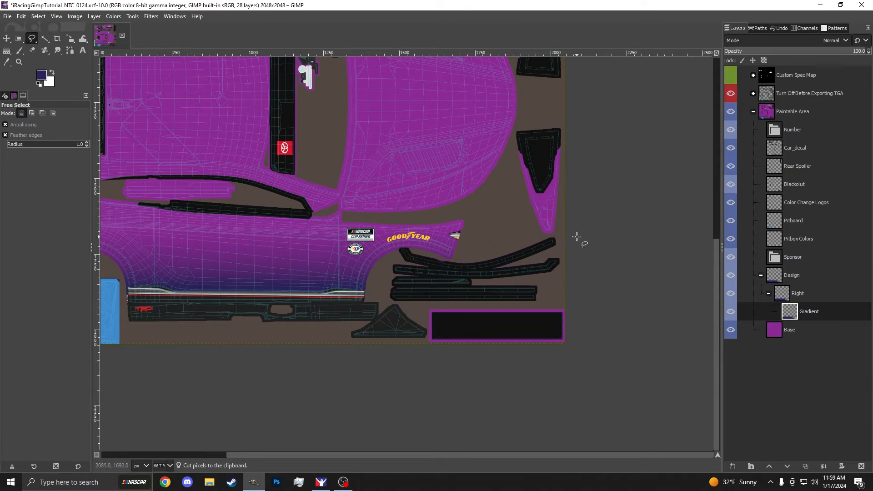
left_click(36, 16)
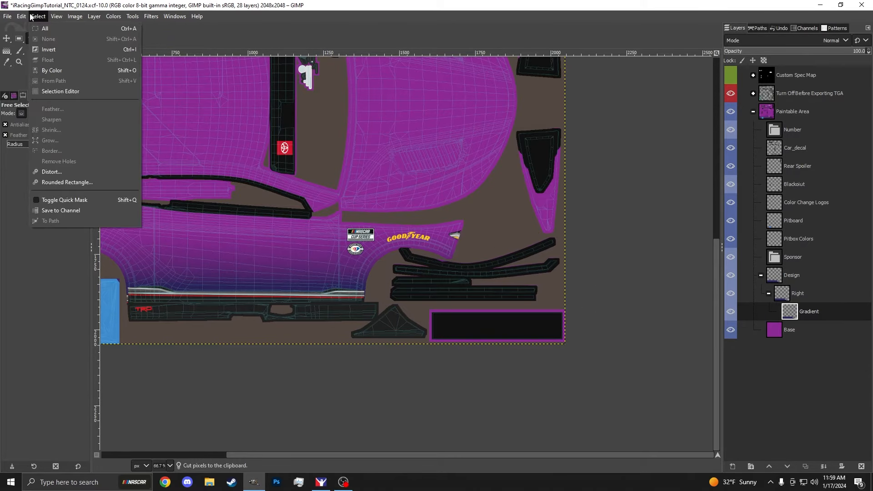
mouse_move(50, 17)
mouse_move(21, 17)
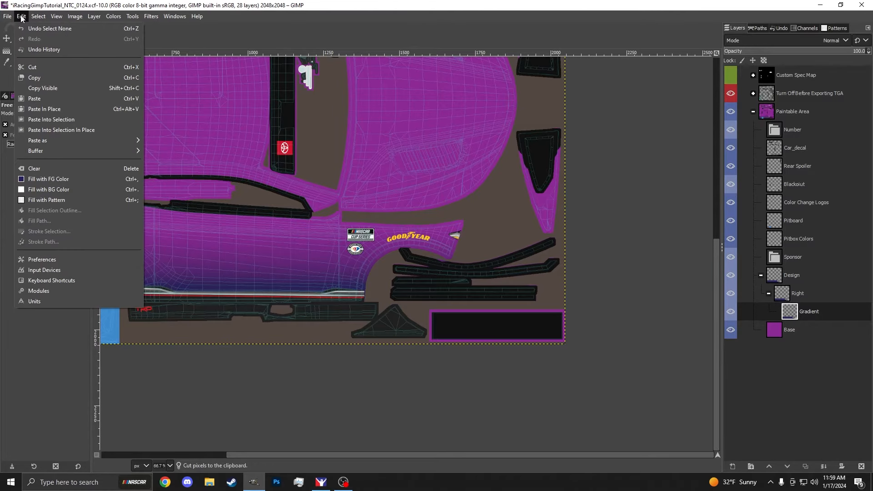
left_click(812, 302)
key("ctrl+z")
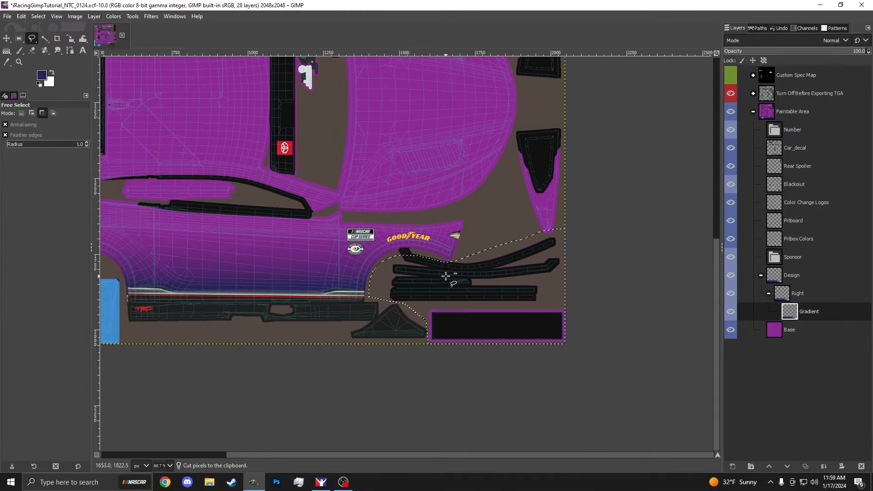
key("ctrl+shift+a")
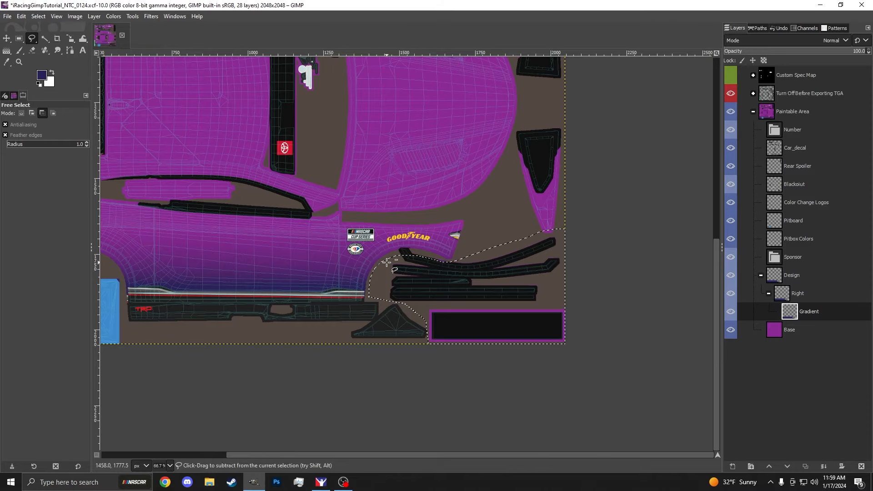
Step: Cut a rectangular area of about 532 x 1474 px along the template's front edge from the Gradient layer and deselect
scroll(528, 222, "down", 1)
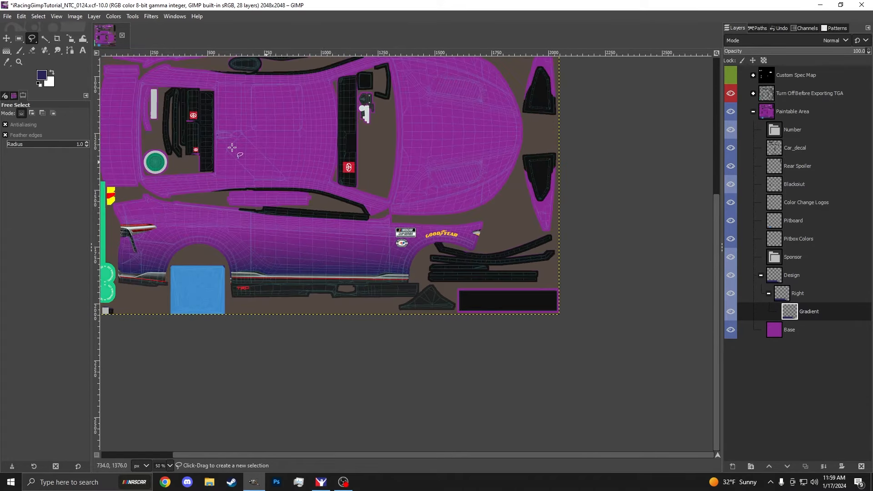
key("r")
scroll(557, 218, "up", 3)
left_click_drag(612, 109, 490, 446)
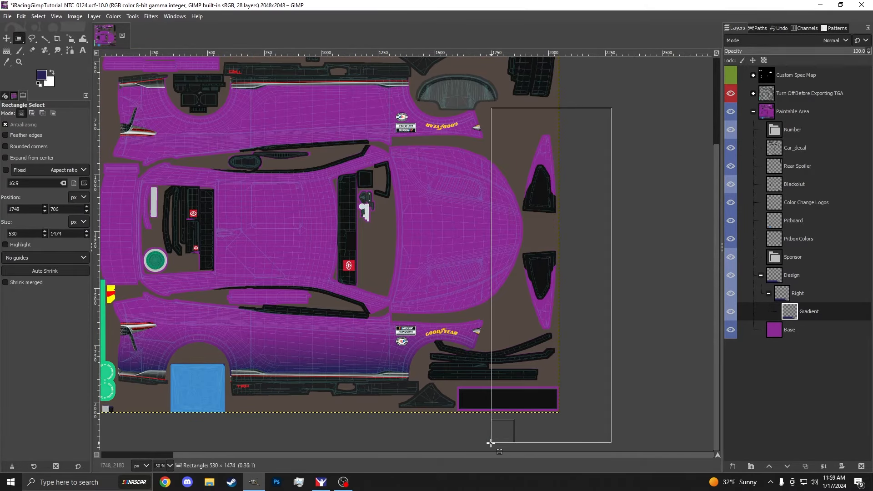
key("ctrl+x")
scroll(585, 253, "down", 1)
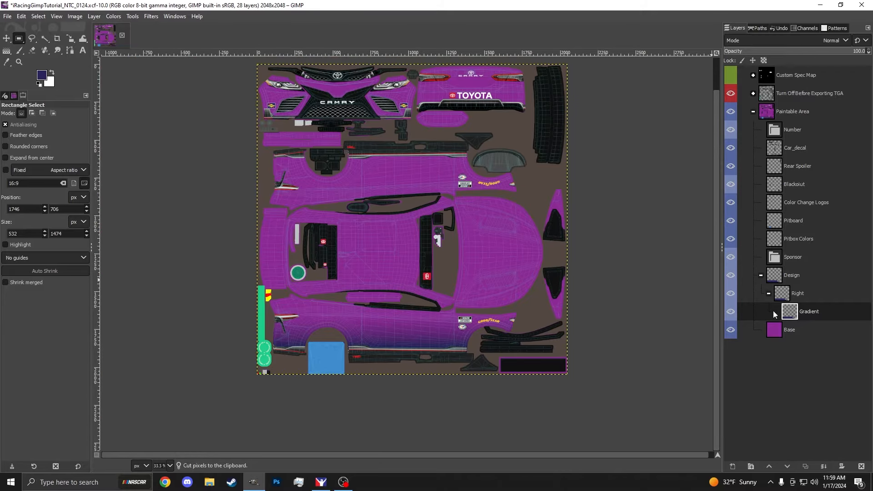
Step: Crop the Gradient layer to its content
left_click(731, 93)
scroll(533, 351, "up", 1)
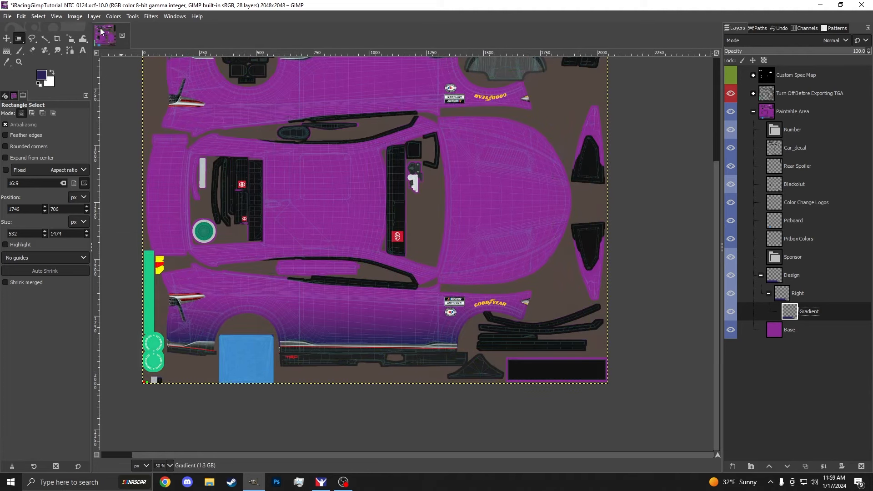
left_click(94, 17)
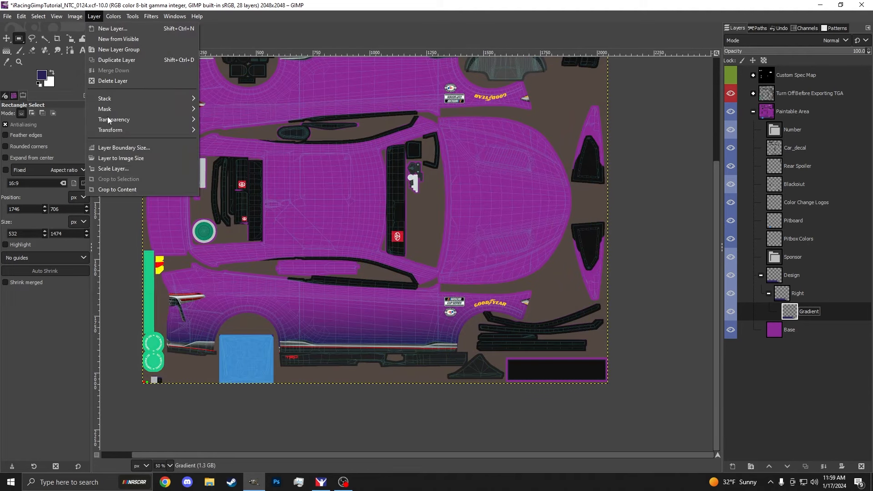
left_click(118, 189)
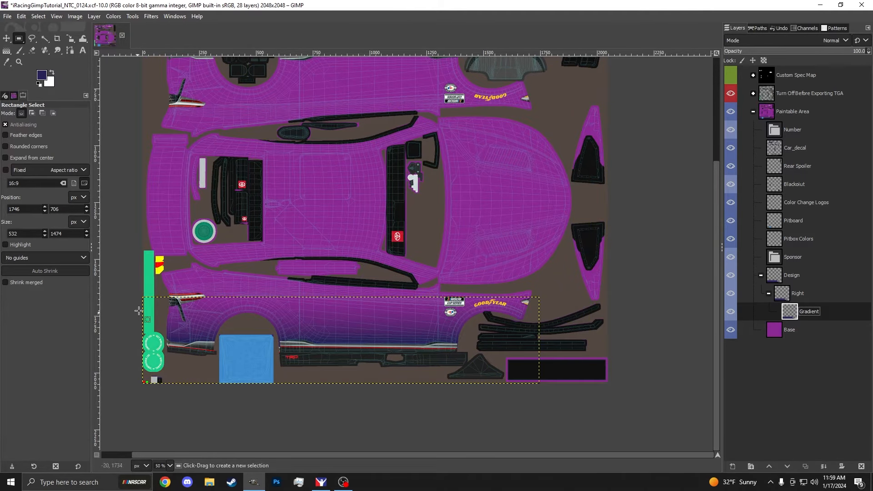
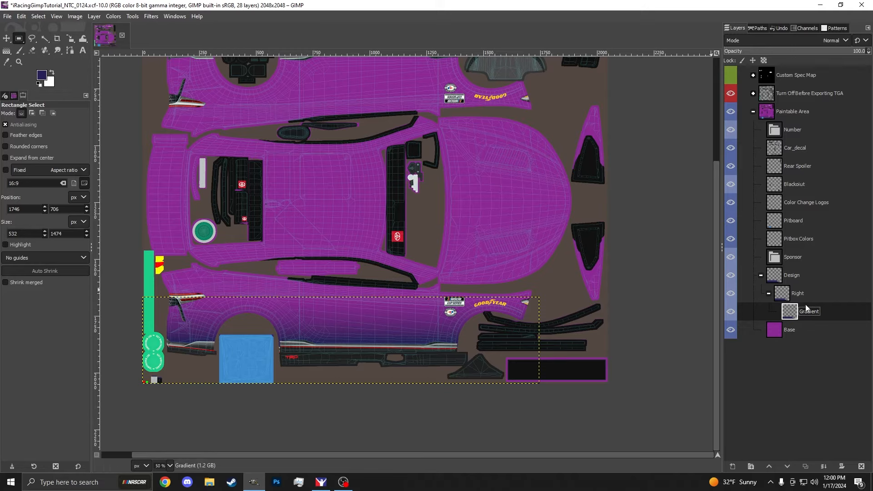
key("f")
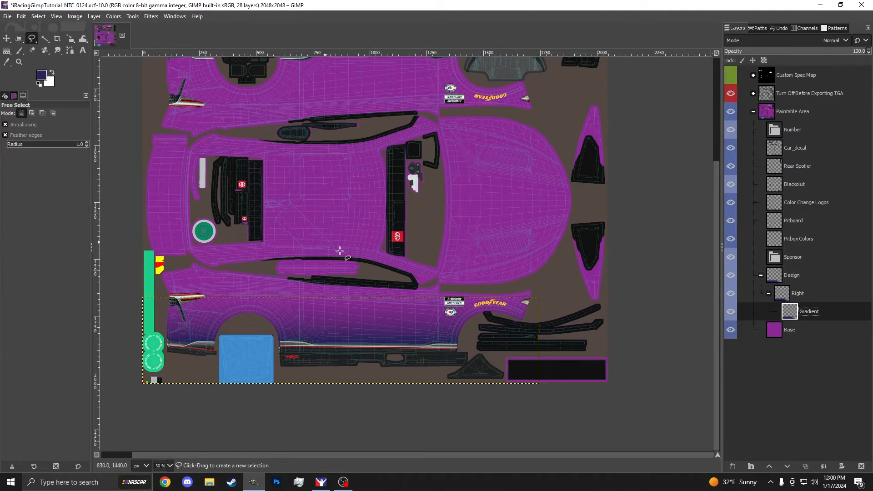
mouse_move(481, 319)
left_mouse_down()
mouse_move(413, 328)
mouse_move(350, 356)
left_mouse_up()
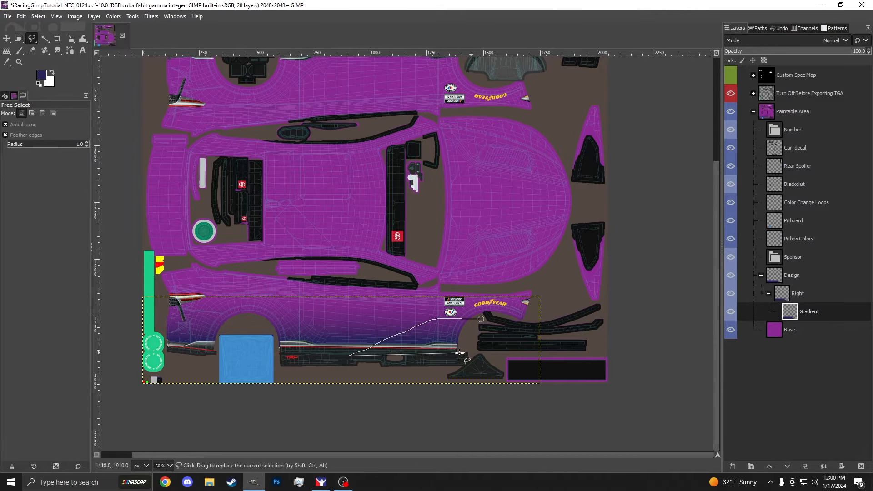
scroll(463, 358, "up", 2)
left_click(518, 347)
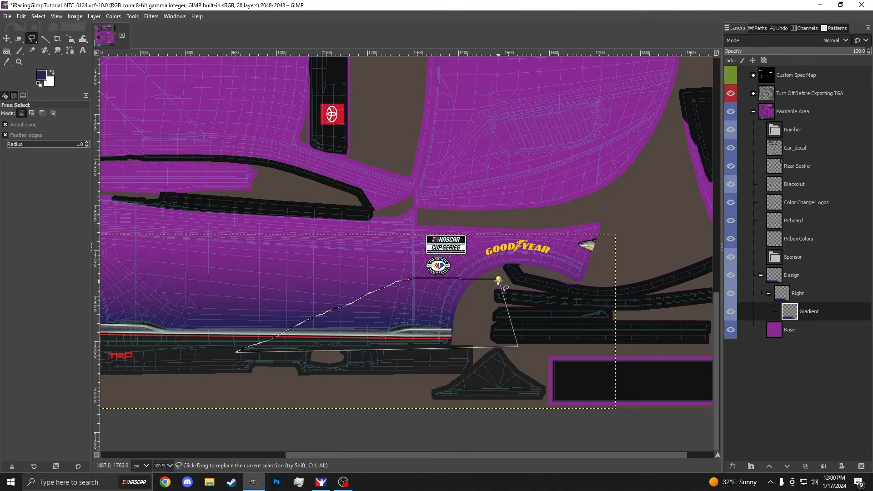
left_click(499, 279)
key("ctrl+shift+a")
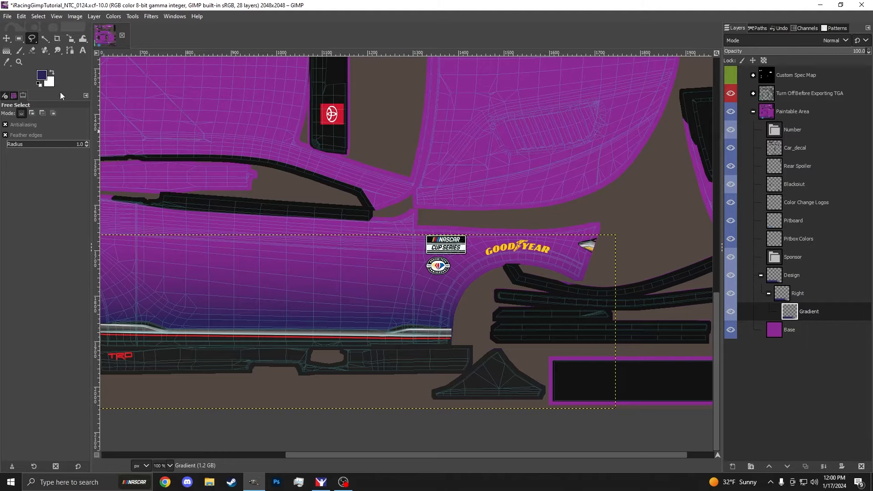
Step: Choose the Paths tool and create a transparent 2048 x 2048 px layer named Lines above the Gradient layer
left_click(70, 50)
right_click(823, 302)
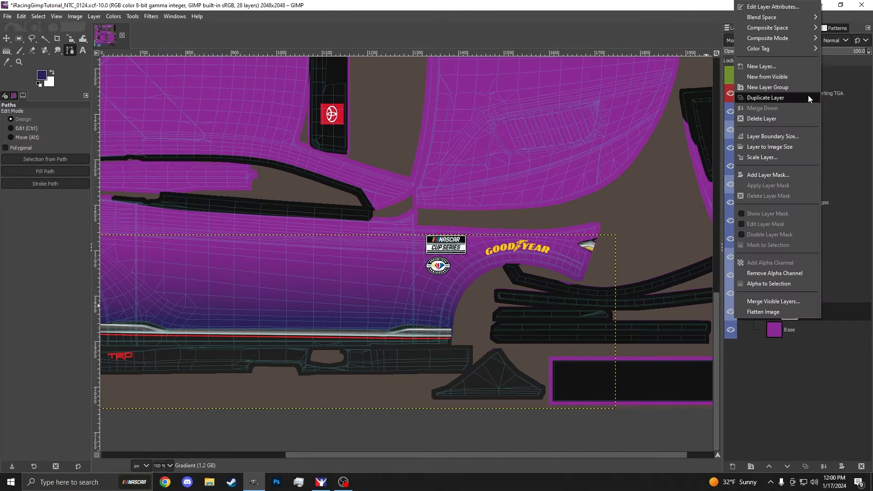
left_click(784, 67)
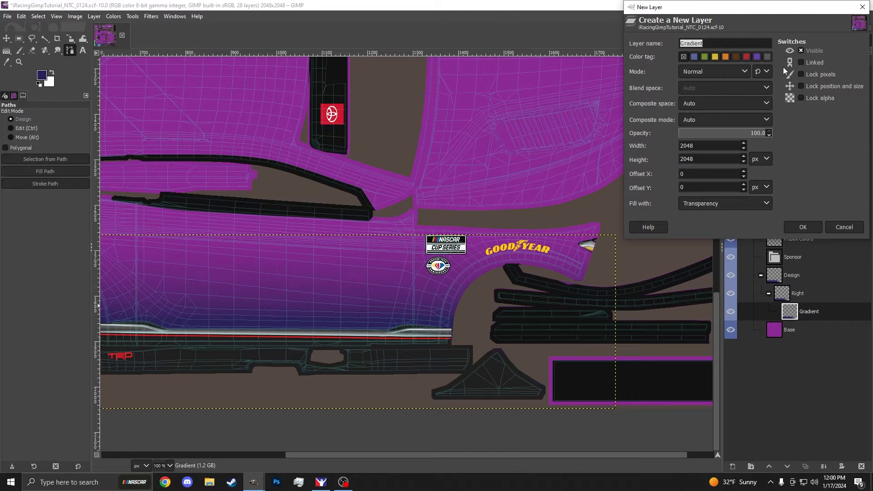
type("Lines")
key("Return")
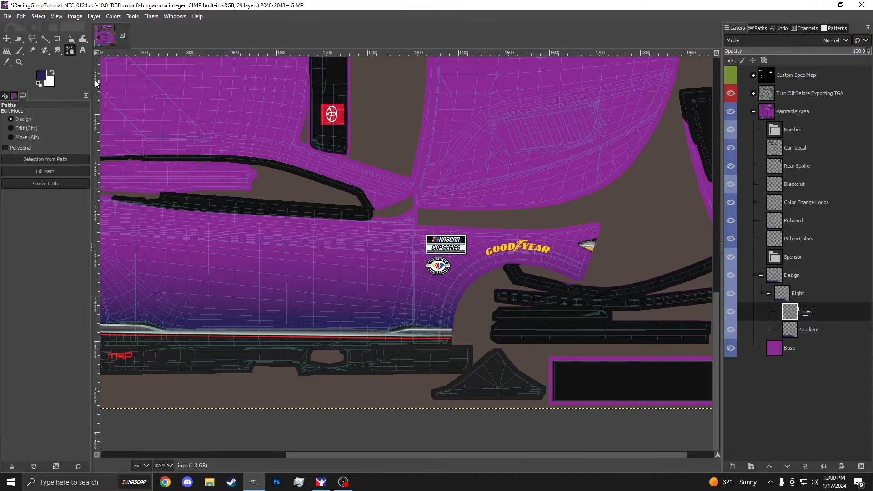
Step: Show the Number Blocks guide layer in the Turn Off Before Exporting TGA group and lower its opacity to about 25
scroll(300, 291, "up", 1)
left_click(754, 94)
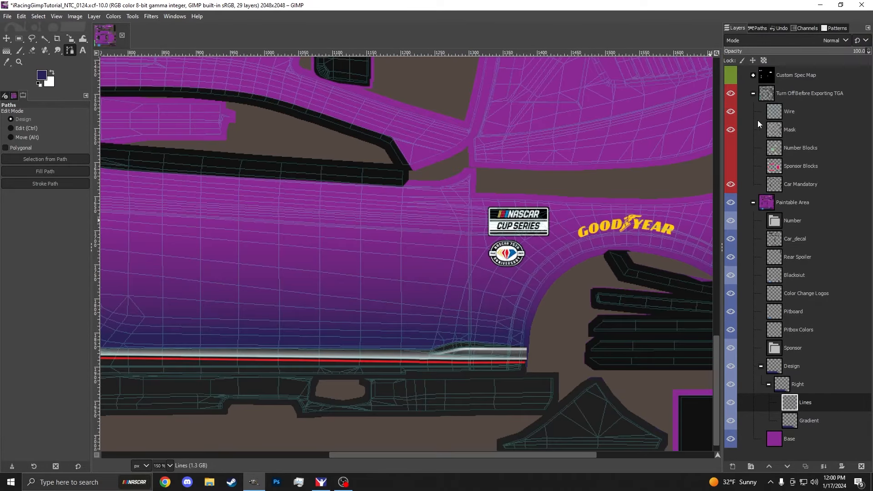
left_click(780, 150)
left_click(730, 148)
left_click(754, 93)
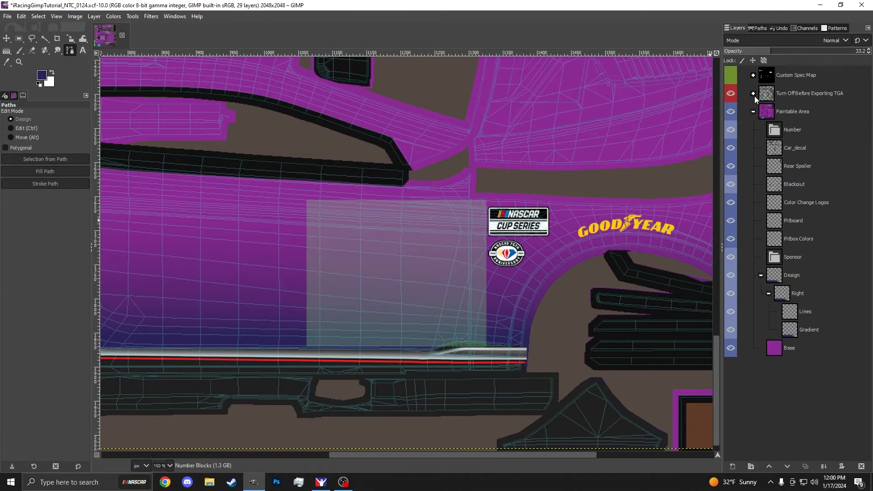
left_click(754, 93)
left_click_drag(764, 55, 753, 55)
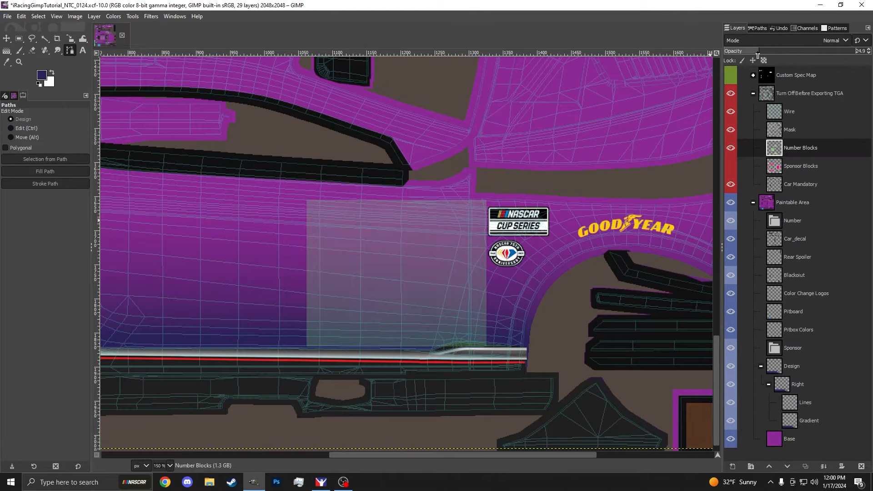
left_click(753, 93)
Step: On the Lines layer, draw a curved path from the front wheel well back to below the side skirt
left_click(805, 312)
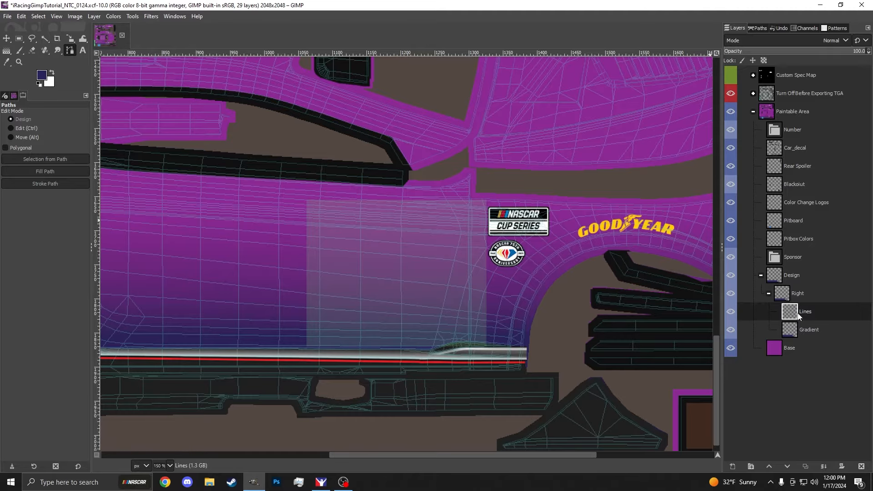
scroll(532, 278, "down", 2)
scroll(528, 272, "up", 1)
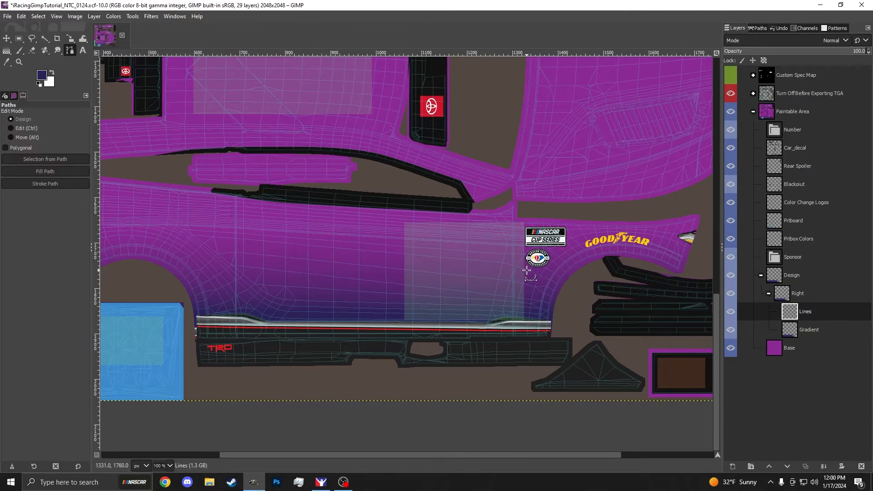
left_click(615, 257)
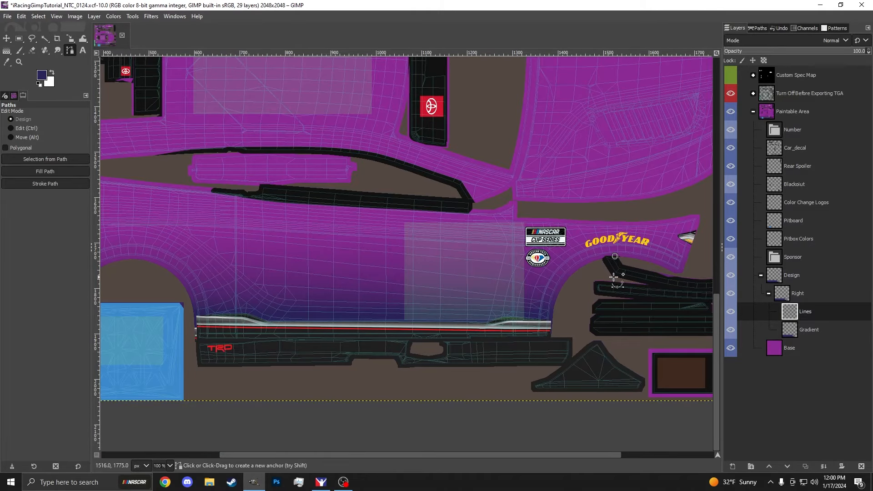
left_click(300, 371)
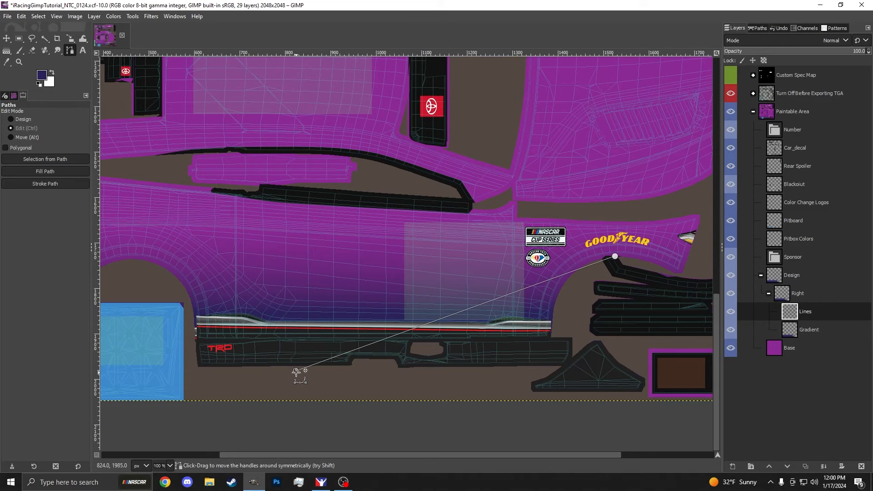
left_click_drag(297, 381, 442, 251)
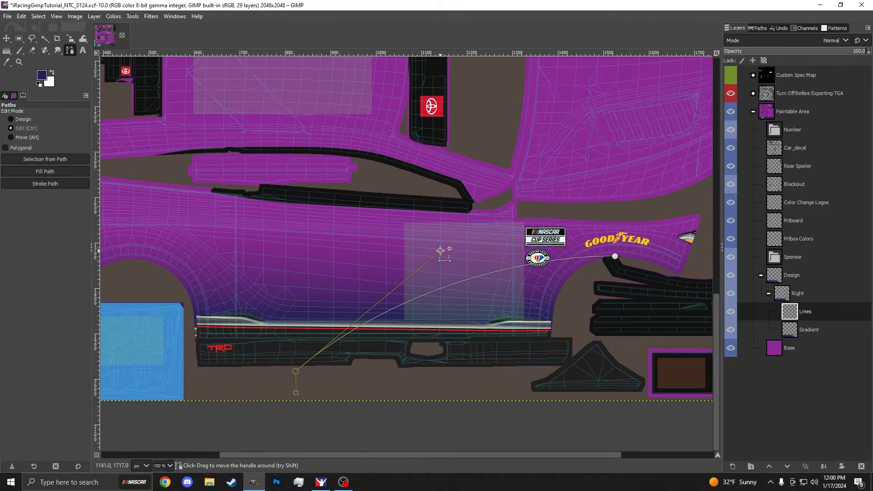
Step: Try to bend the path from its front-wheel anchor and undo the handle change
left_click(615, 257)
left_click_drag(615, 257, 504, 462)
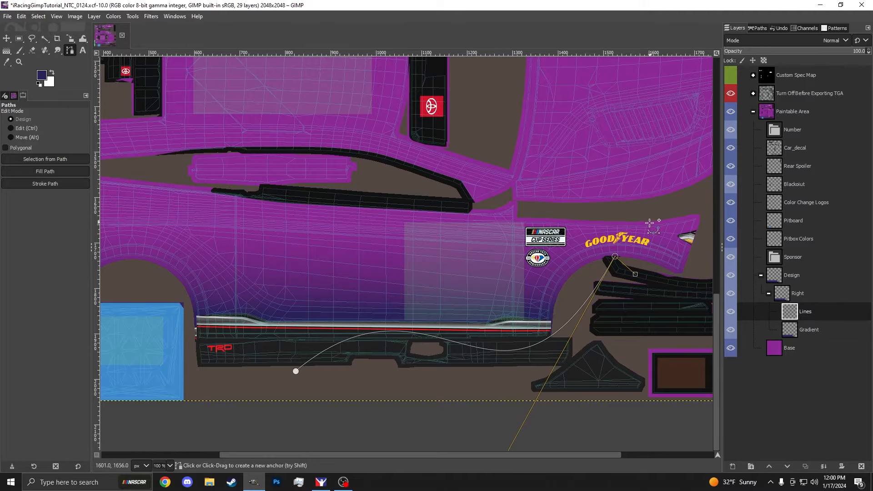
key("ctrl+z")
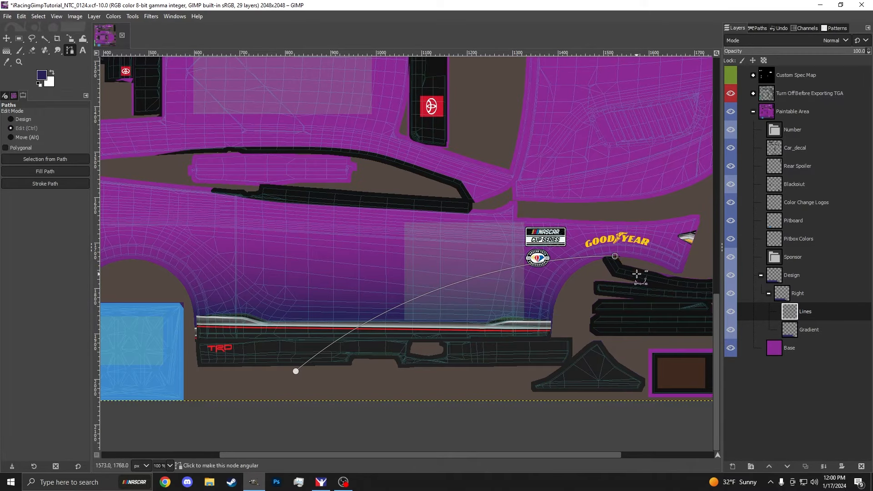
left_click(635, 274, "ctrl+shift")
Step: Reposition both path anchors, reshape the arc with the lower anchor's handle, and remove that anchor's extra downward handle
left_click_drag(615, 256, 621, 257)
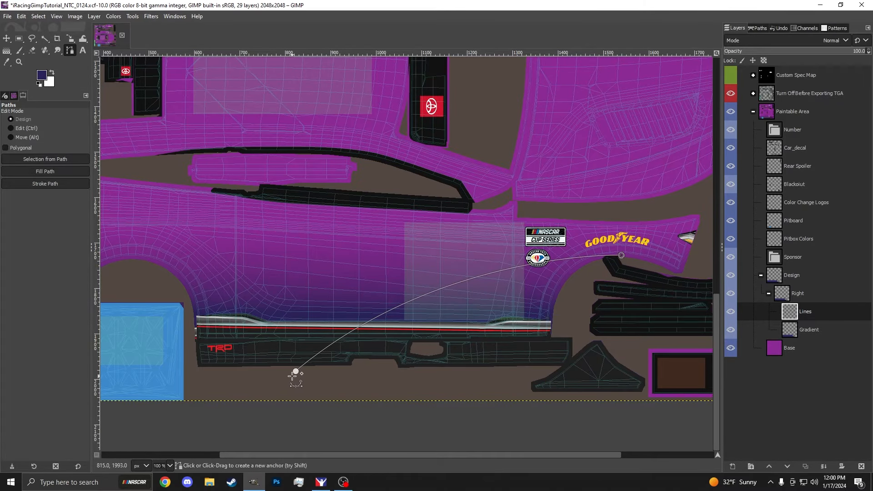
left_click_drag(295, 371, 250, 385)
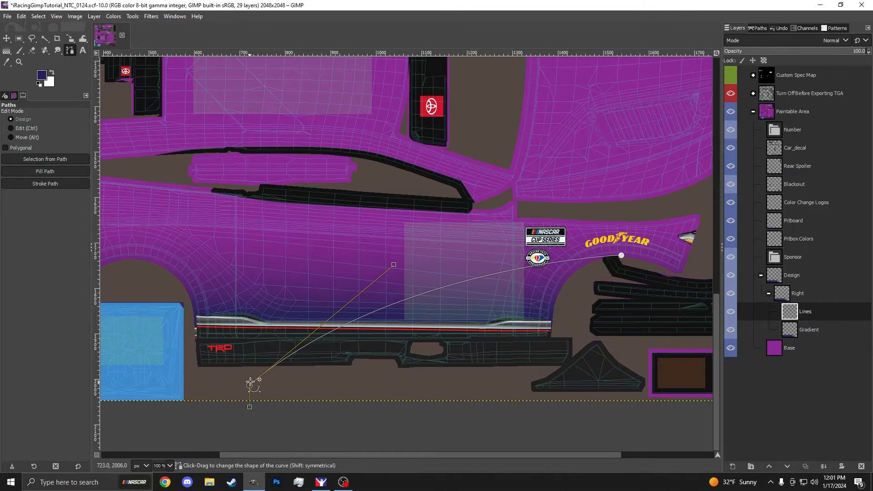
mouse_move(398, 263)
left_mouse_down()
mouse_move(395, 250)
mouse_move(404, 272)
left_mouse_up()
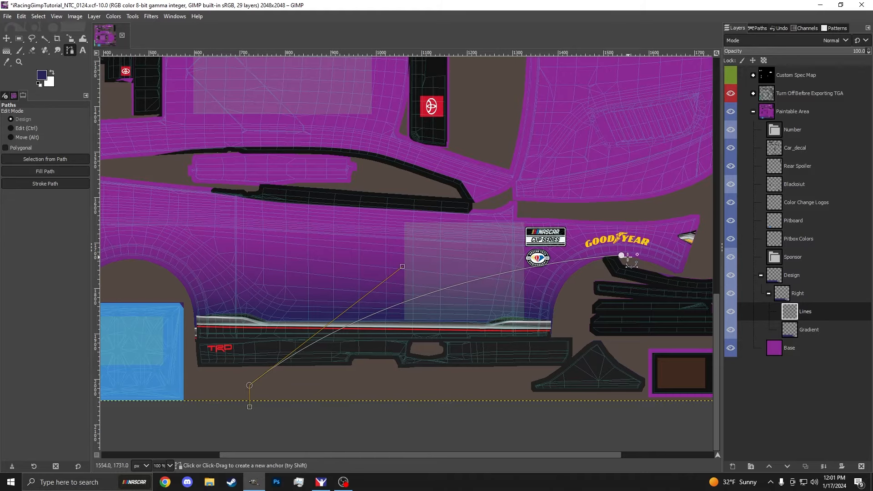
left_click_drag(622, 255, 629, 270)
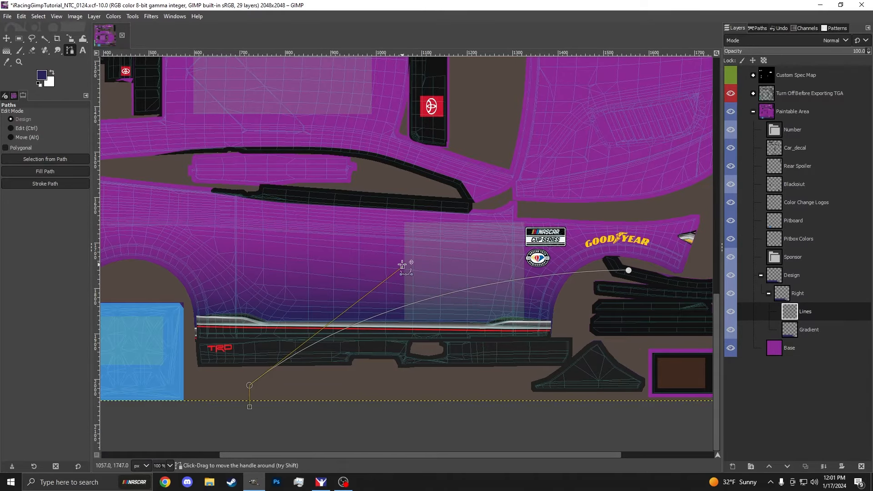
left_click_drag(250, 385, 393, 259)
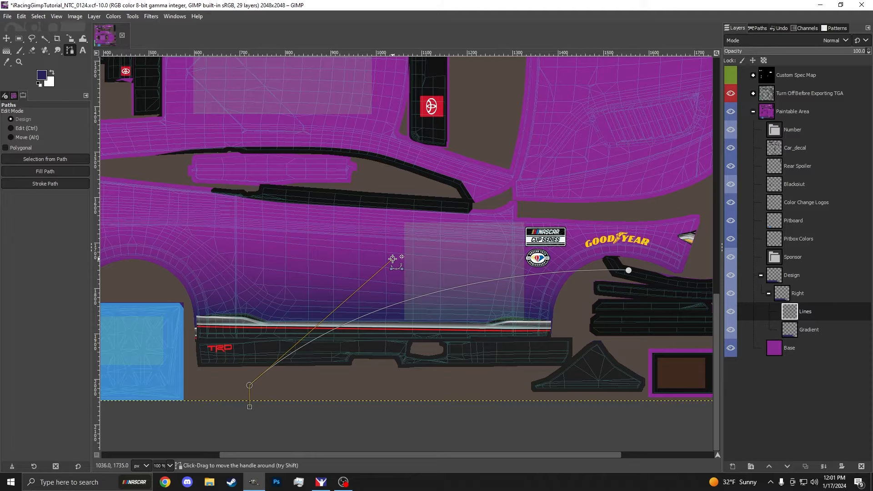
left_click(250, 408, "ctrl")
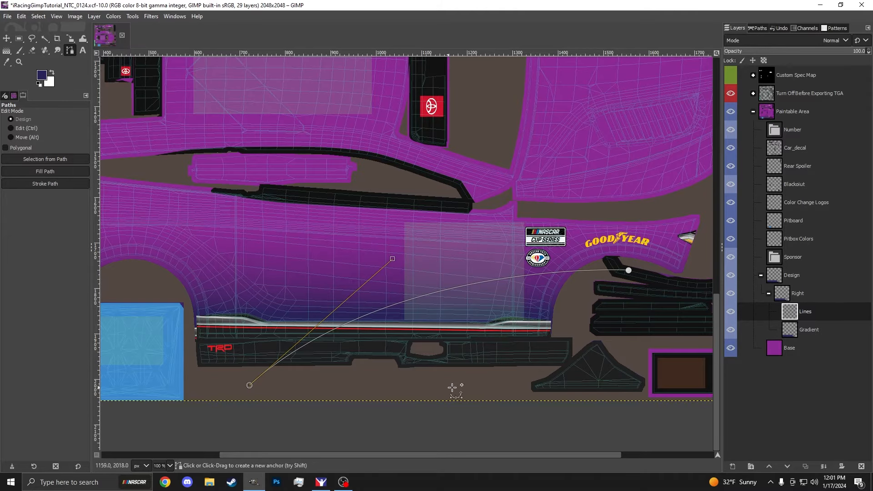
Step: Add two corner anchors below and at the front wheel well, and convert the path to a selection
left_click(662, 384)
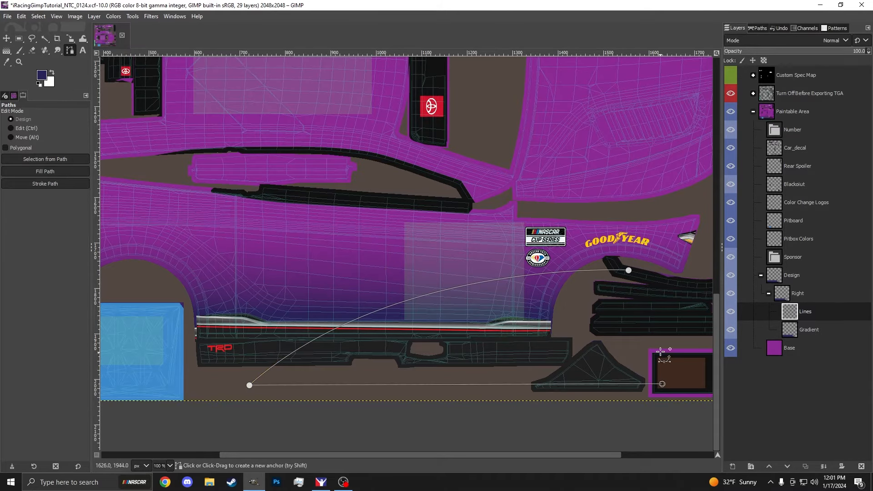
left_click(640, 269)
key("Return")
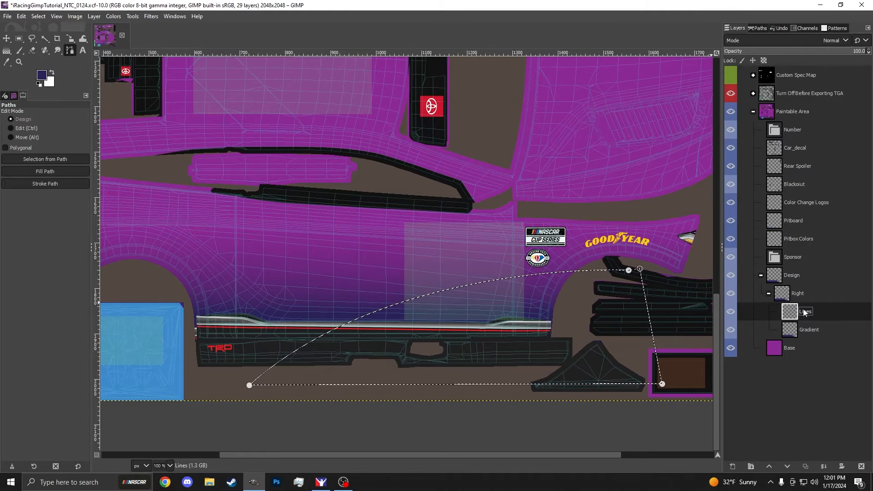
Step: Fill the curved selection with white on the Lines layer and deselect
key("shift+b")
key("x")
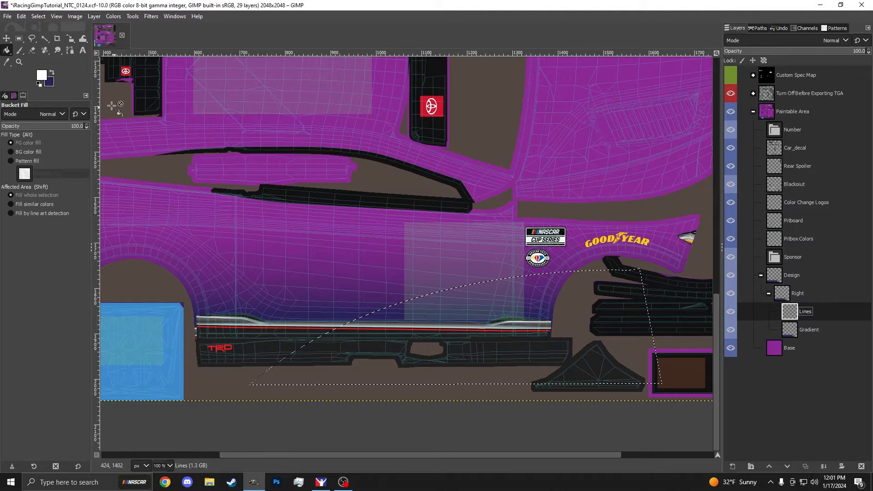
left_click(483, 309)
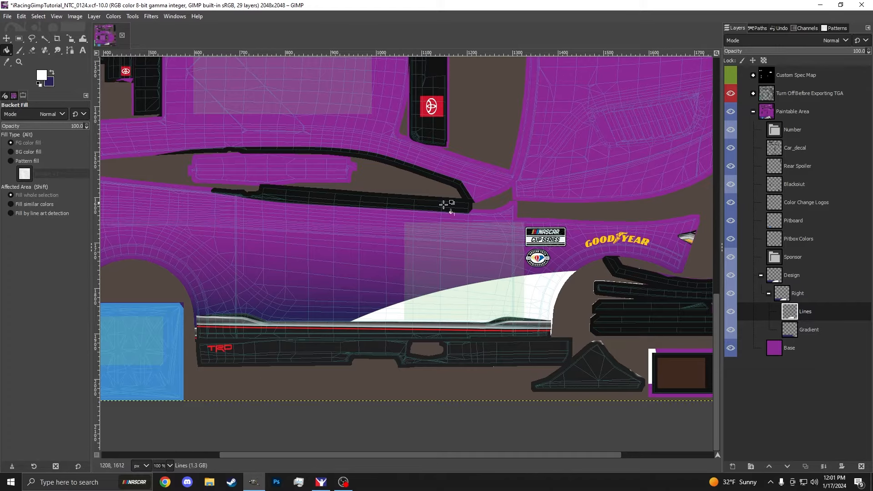
Step: Crop the Lines layer to its content
scroll(440, 290, "down", 3)
scroll(466, 292, "up", 2)
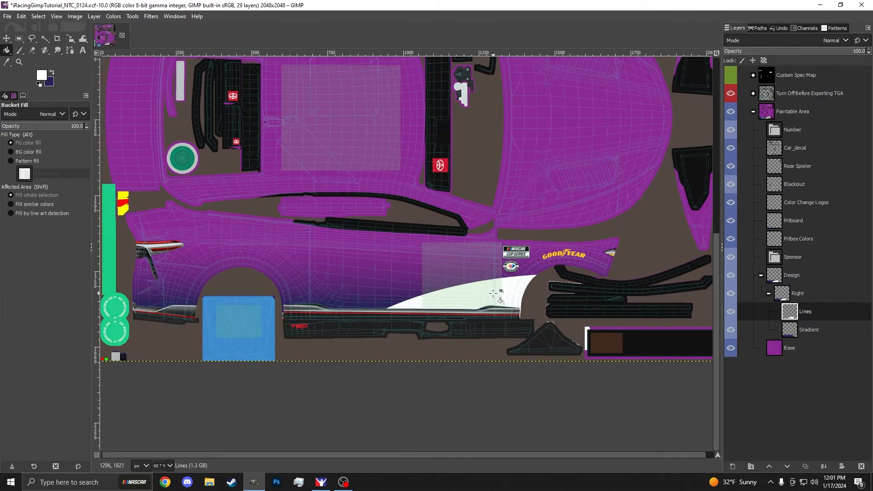
left_click(101, 20)
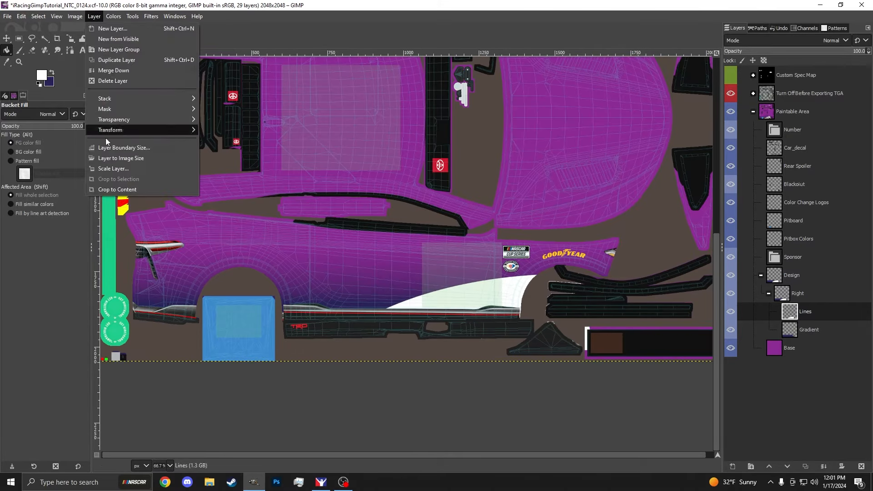
left_click(119, 190)
scroll(463, 273, "up", 3)
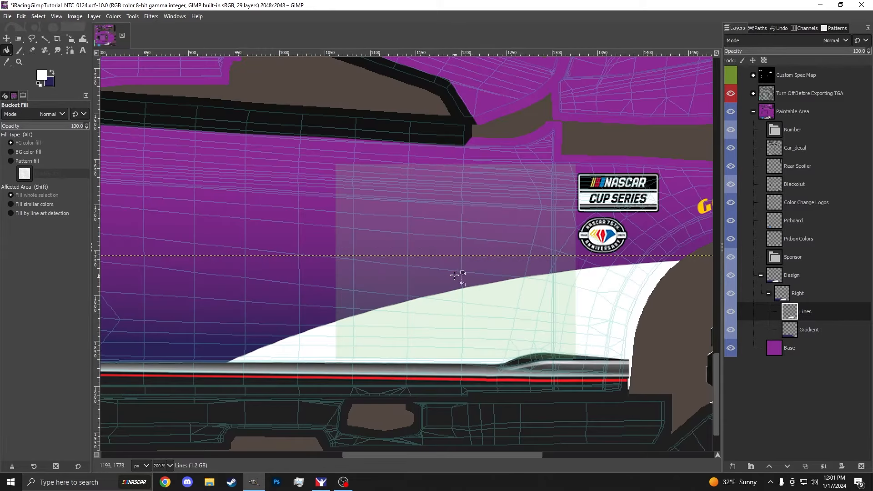
scroll(457, 275, "down", 1)
scroll(419, 257, "down", 1)
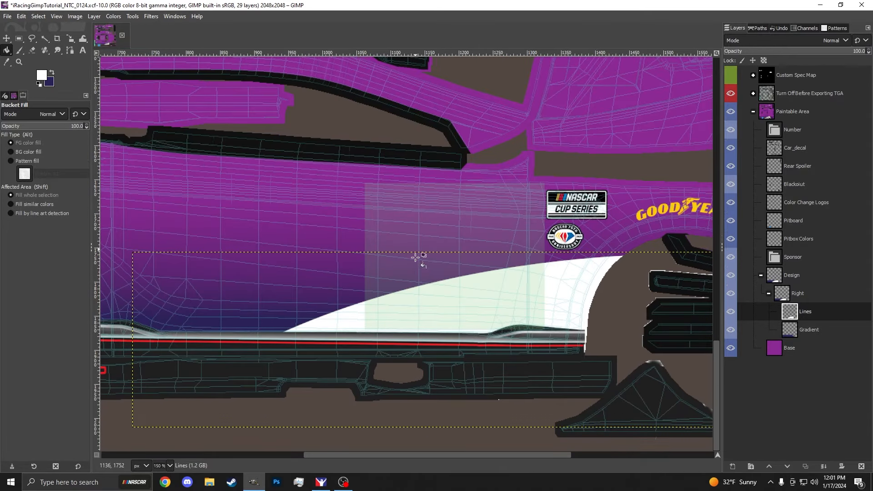
Step: Duplicate the Lines layer, lock the duplicate's alpha channel and fill its shape with dark navy
right_click(799, 313)
left_click(763, 96)
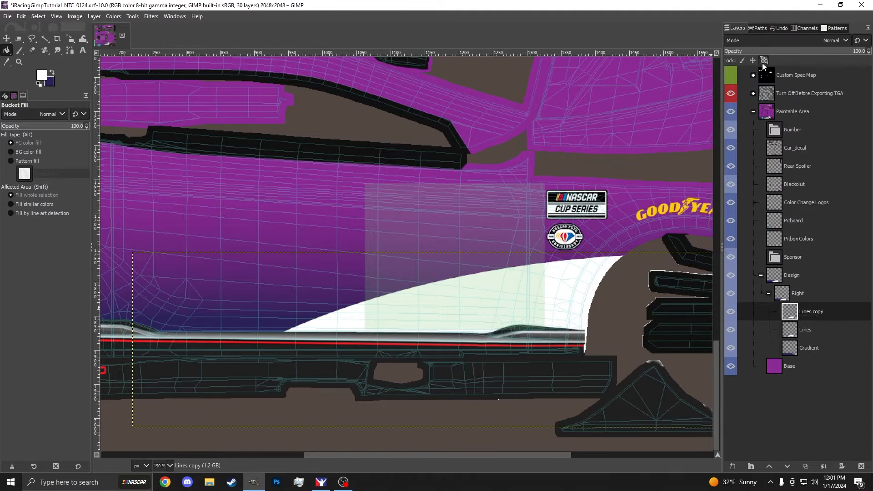
left_click(764, 61)
key("x")
left_click(466, 288)
Step: Try offsetting the navy copy up toward the door and hiding the white Lines layer beneath it
key("m")
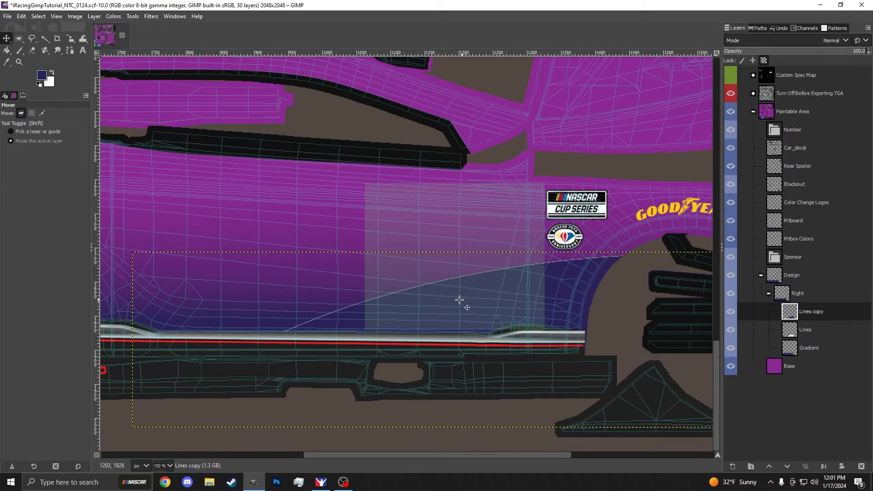
left_click_drag(440, 302, 393, 286)
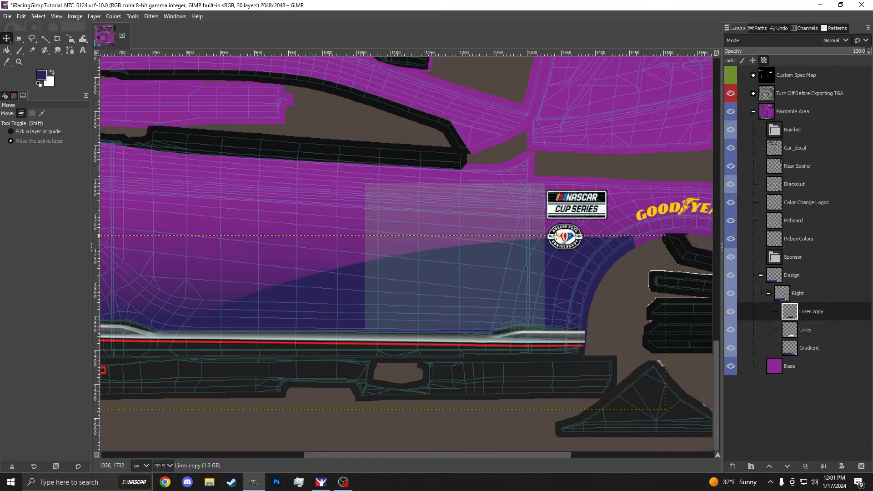
left_click_drag(559, 274, 591, 291)
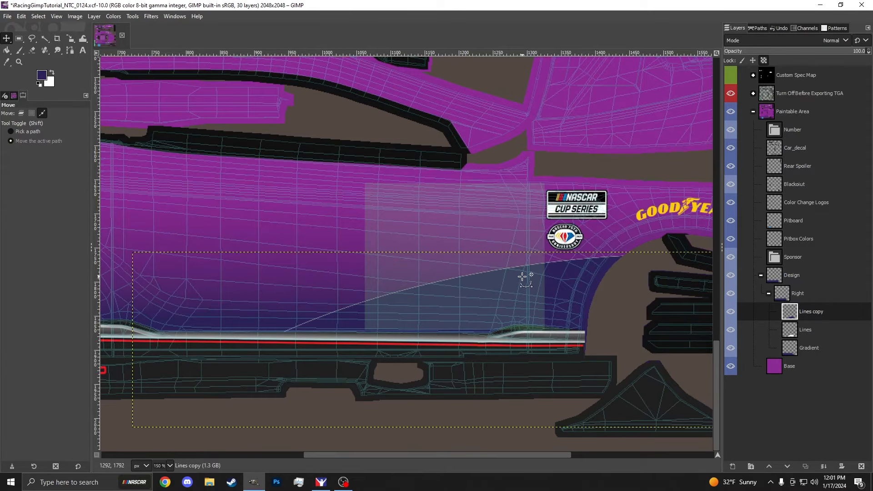
left_click(730, 329)
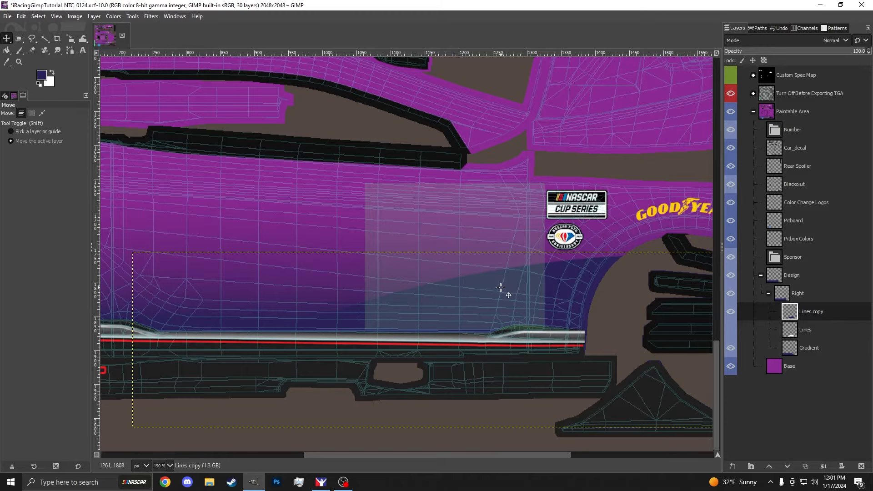
Step: Move the navy copy horizontally toward the front wheel so a curved white stripe shows behind it
key("shift+b")
left_click(460, 279)
key("1")
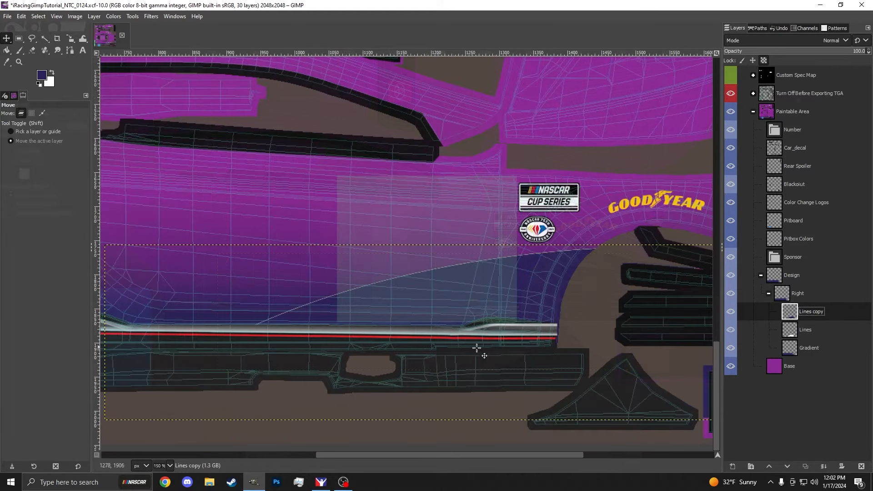
left_click_drag(425, 345, 504, 342)
Step: Duplicate the navy Lines copy layer and fill the new duplicate's shape with white
right_click(814, 312)
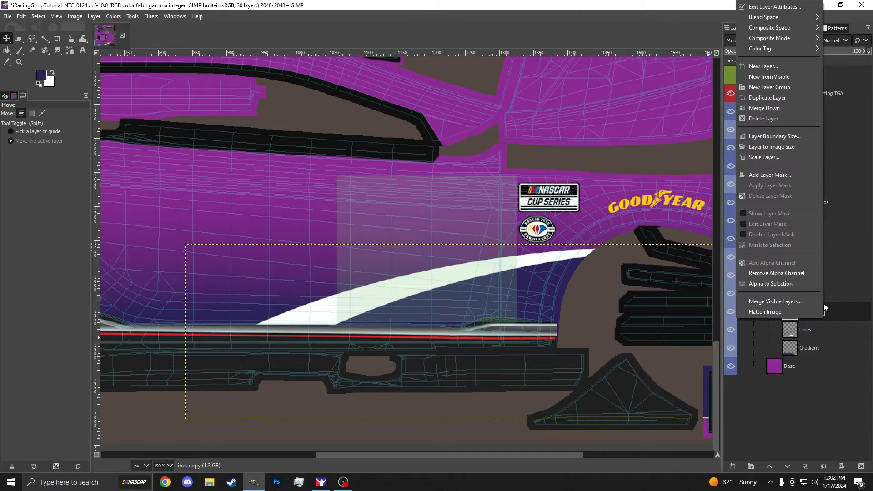
left_click(779, 105)
key("shift+b")
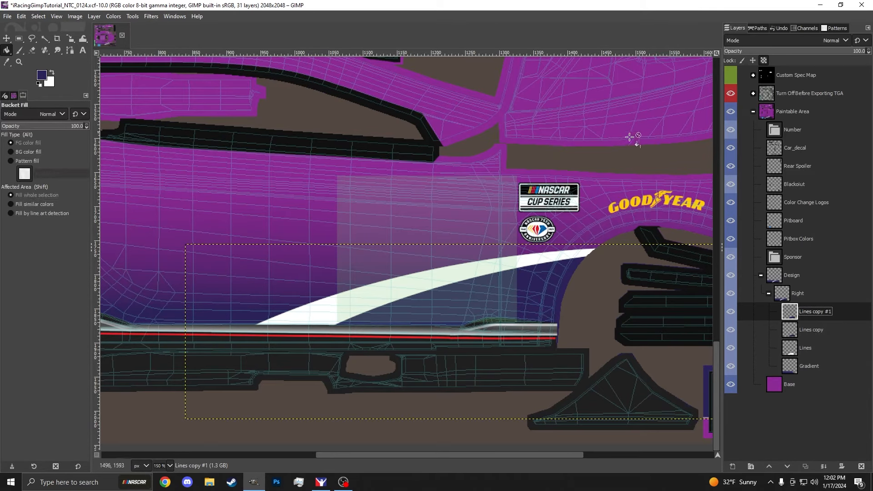
key("x")
left_click(538, 285)
Step: Offset the new white copy slightly from the navy copy to leave a thin curved navy stripe between the white areas
key("m")
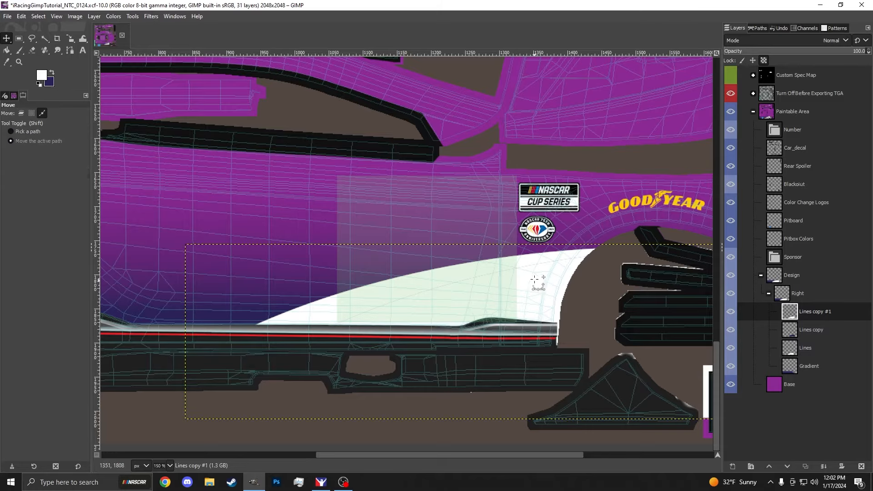
scroll(516, 273, "up", 2)
left_click_drag(516, 273, 437, 244)
scroll(509, 310, "down", 3)
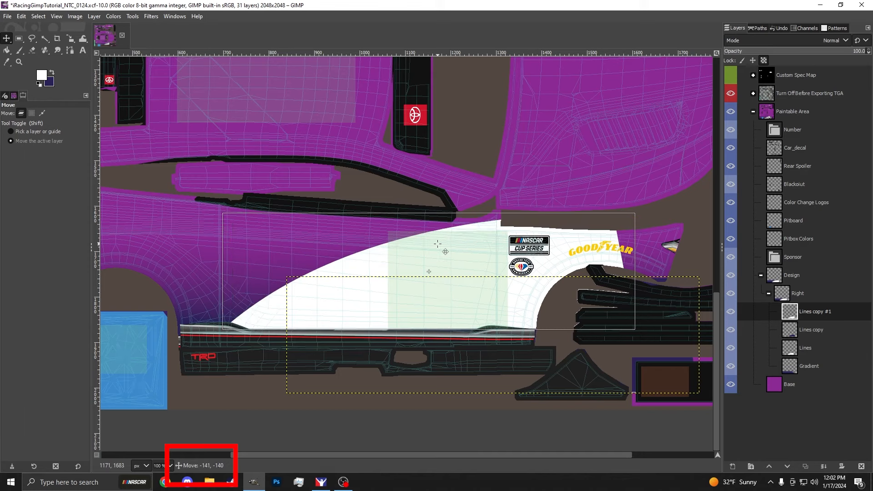
left_click_drag(437, 244, 513, 298)
scroll(519, 294, "up", 3)
scroll(500, 314, "down", 4)
scroll(492, 316, "up", 5)
scroll(512, 299, "down", 4)
scroll(512, 299, "down", 2)
scroll(513, 299, "up", 6)
scroll(513, 298, "down", 4)
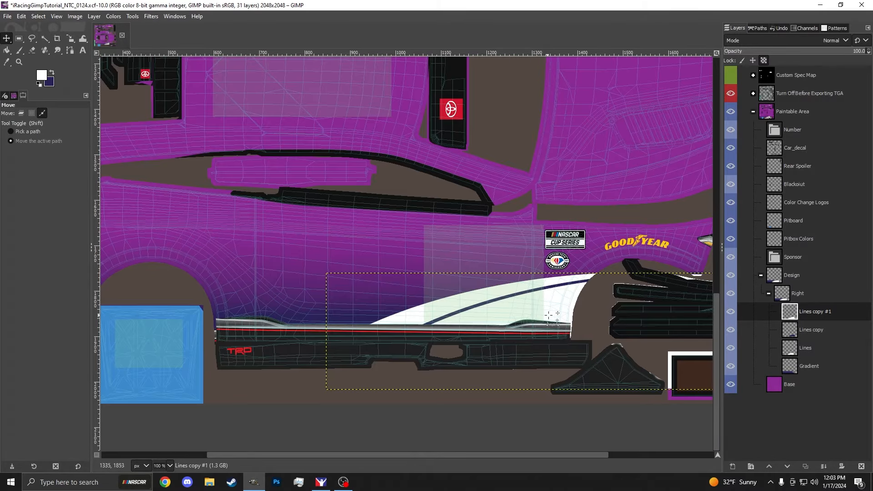
Step: Hide both line copies and cut the Lines copy layer's shape out of the white Lines layer, clearing the selection at the end
scroll(683, 287, "up", 1)
left_click(806, 331)
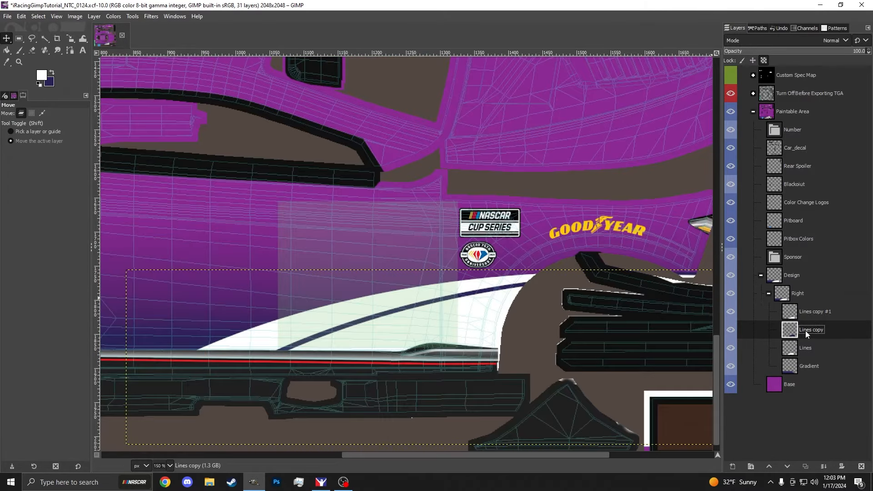
right_click(829, 330)
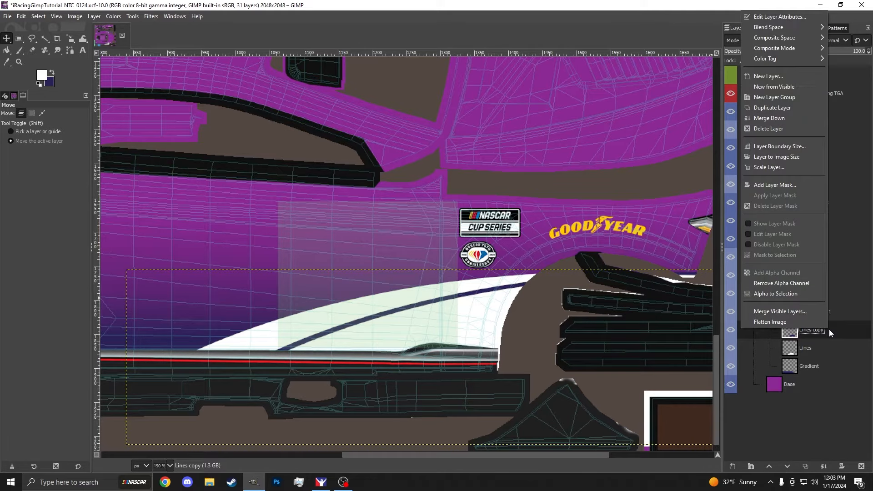
left_click(780, 295)
left_click(812, 349)
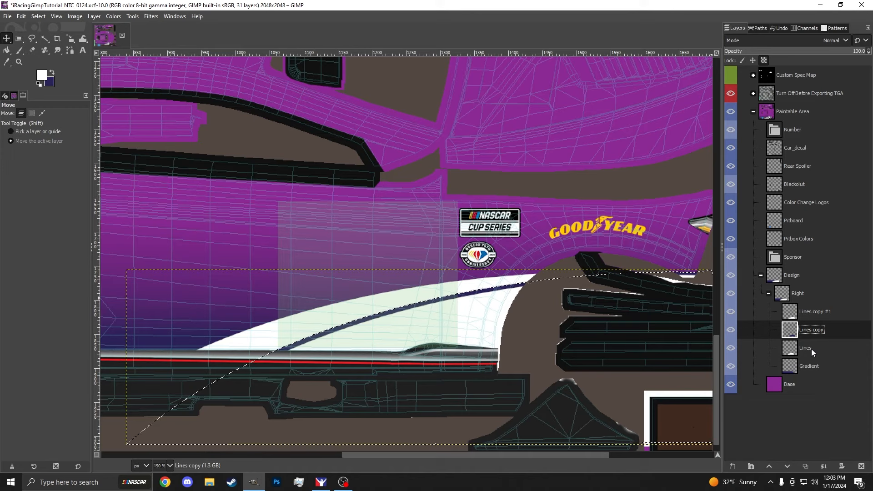
left_click(731, 312)
left_click(733, 330)
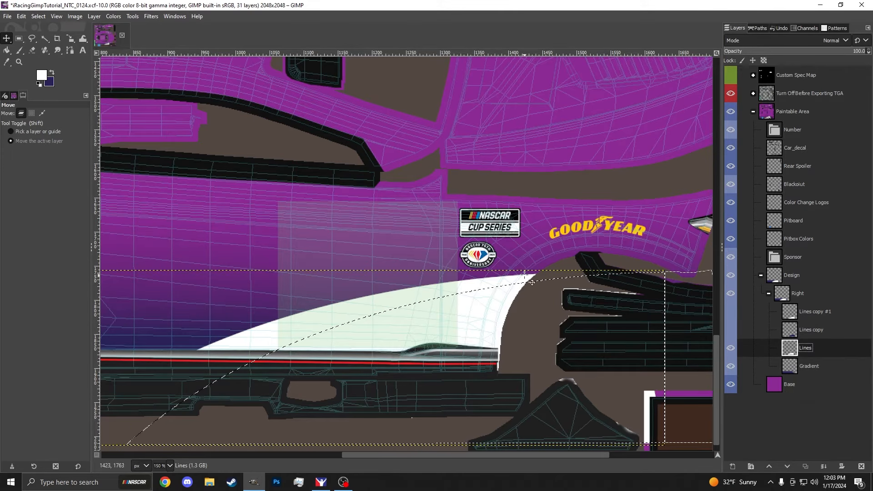
key("ctrl+x")
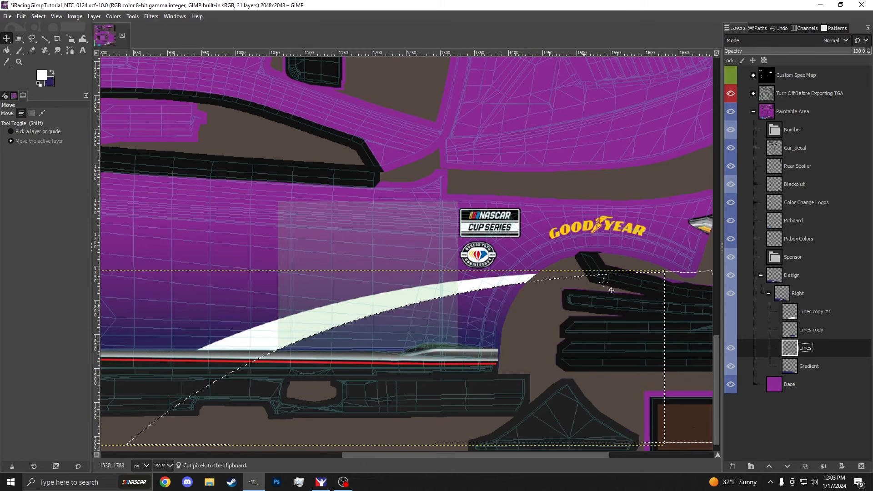
key("shift+ctrl+a")
Step: Make the Lines copy #1 layer visible again over the trimmed Lines layer, keep Lines copy hidden, and inspect the curved gap
left_click(812, 314)
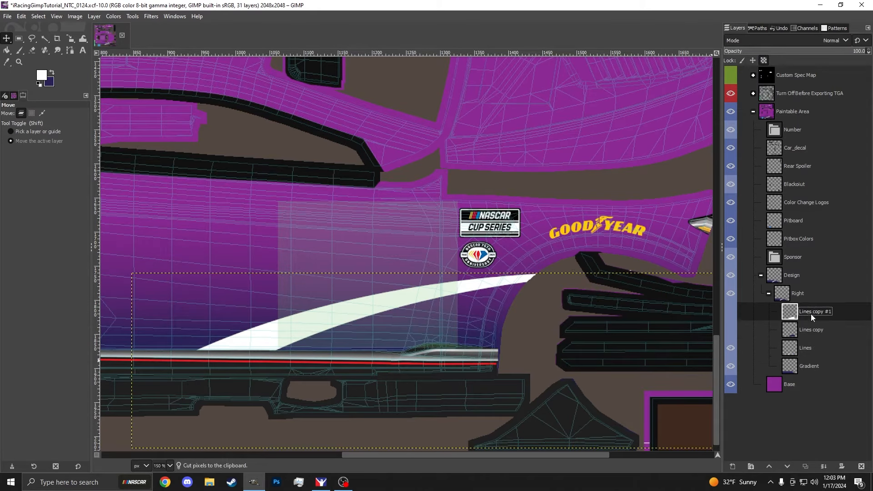
left_click(731, 311)
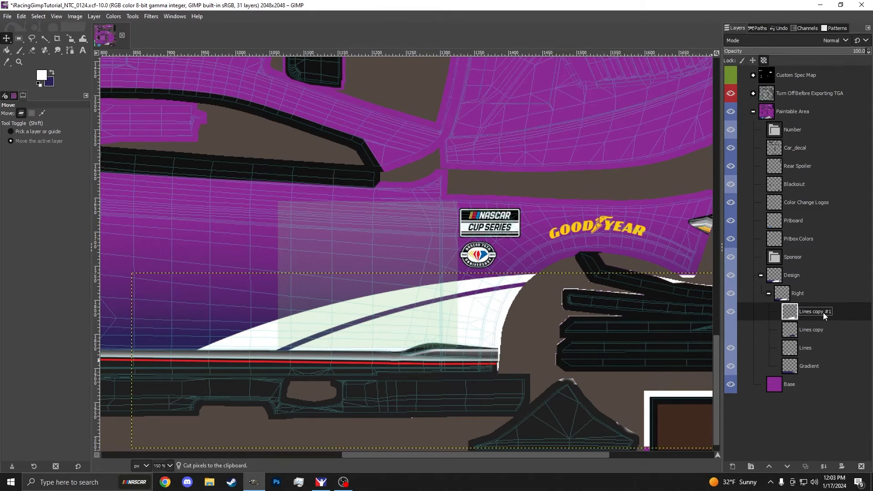
scroll(472, 322, "down", 3)
scroll(431, 332, "up", 2)
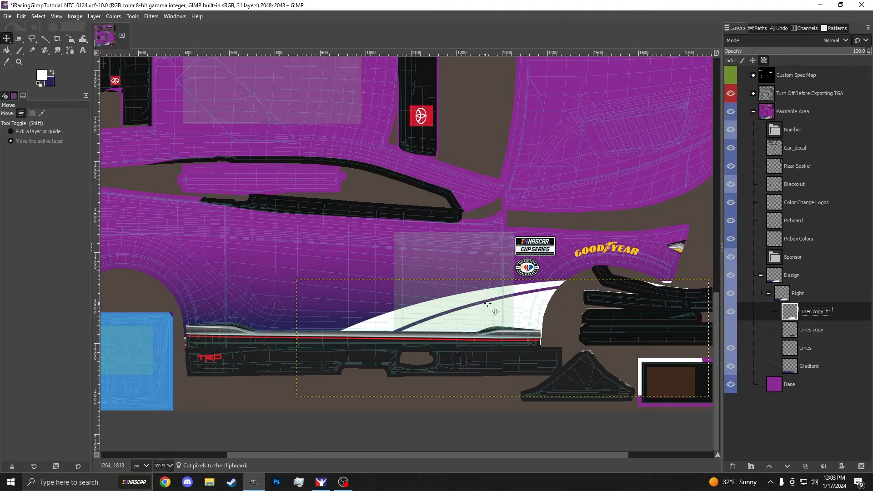
scroll(513, 299, "up", 1)
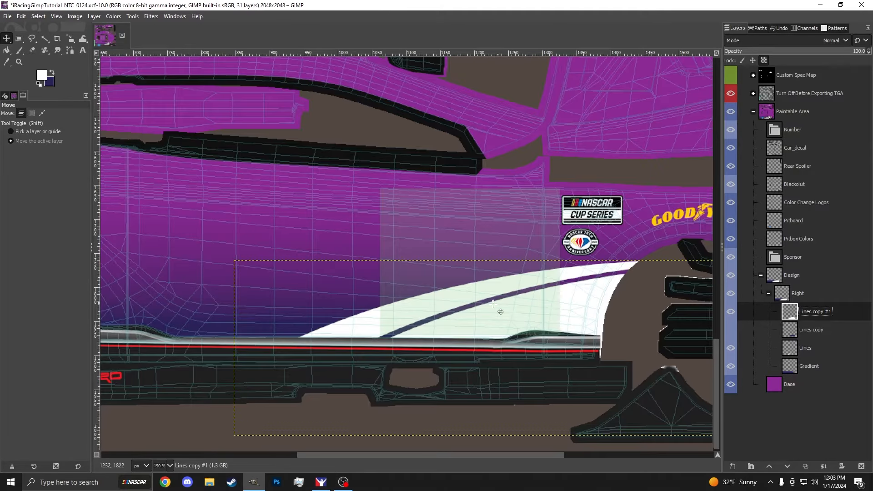
scroll(332, 367, "down", 1)
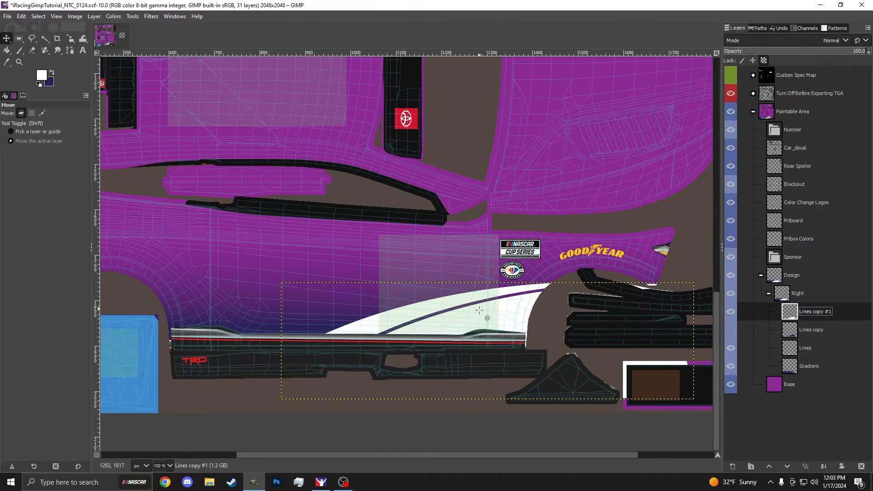
scroll(482, 310, "down", 3)
scroll(636, 246, "up", 3)
scroll(625, 297, "down", 1)
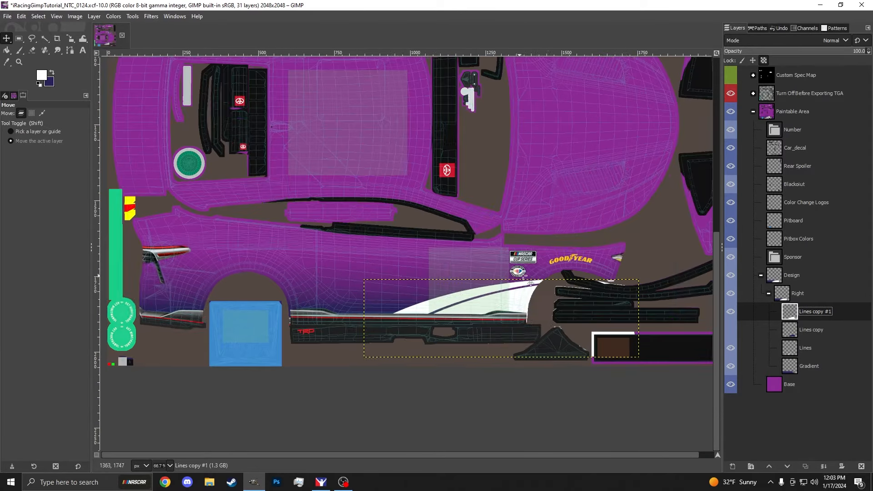
Step: Try out the position lock and pixel lock on the Lines copy layer by moving it, and undo the move
left_click(826, 335)
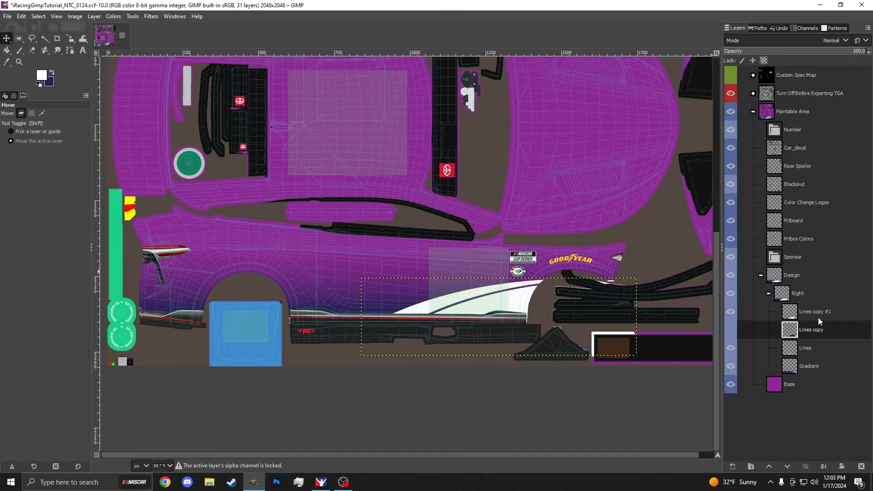
left_click(753, 60)
left_click(505, 280)
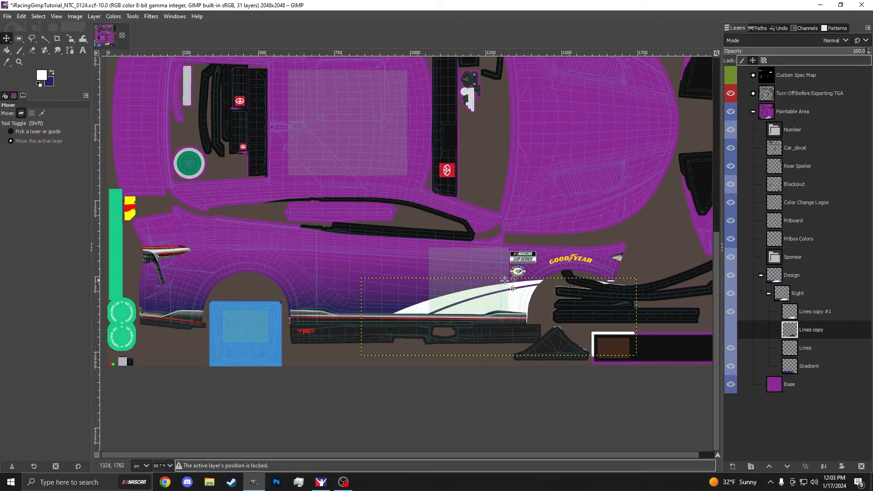
left_click(743, 63)
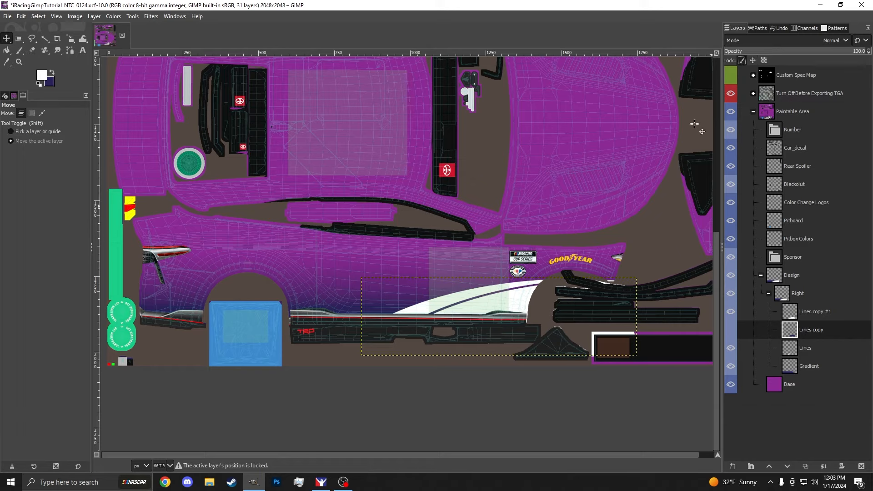
left_click_drag(518, 291, 532, 138)
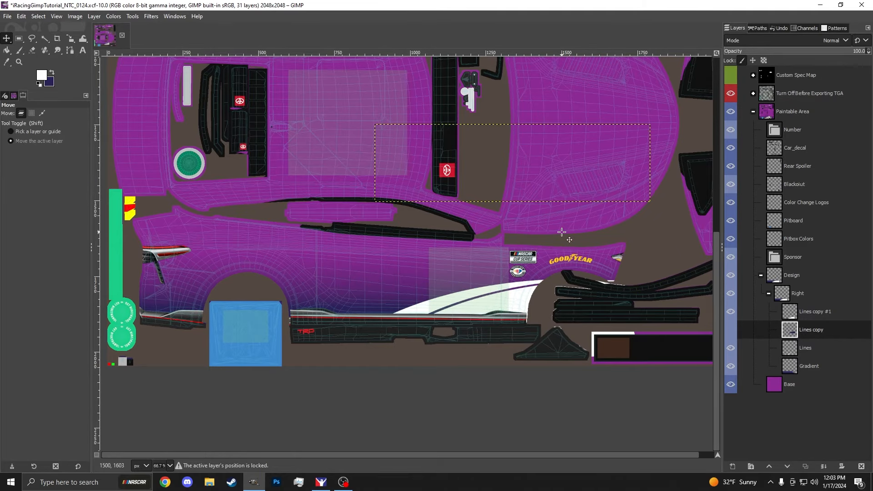
key("ctrl+z")
left_click(743, 61)
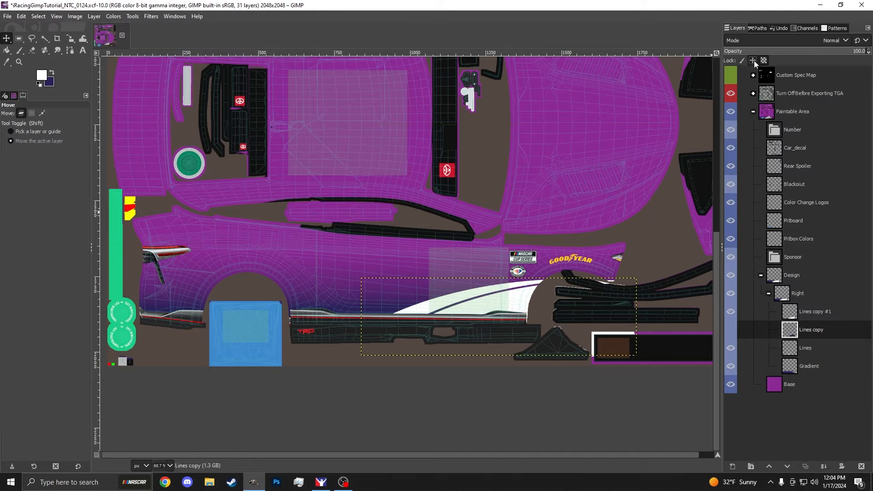
Step: Cut the hidden Lines copy layer from the Right group and collapse the group
key("ctrl+x")
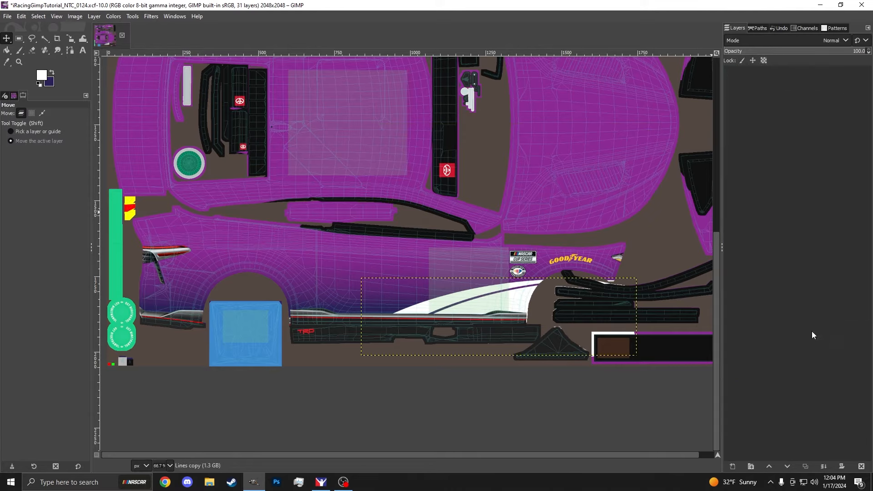
left_click(799, 293)
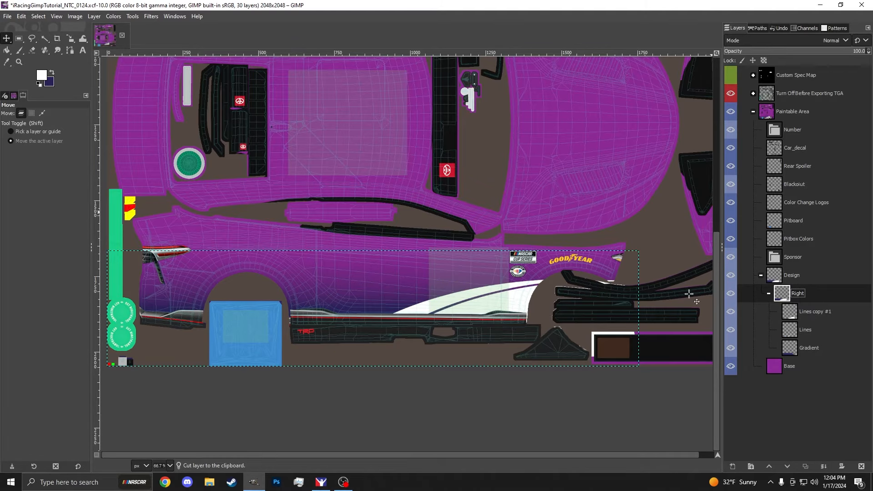
scroll(452, 285, "down", 3)
scroll(503, 280, "up", 2)
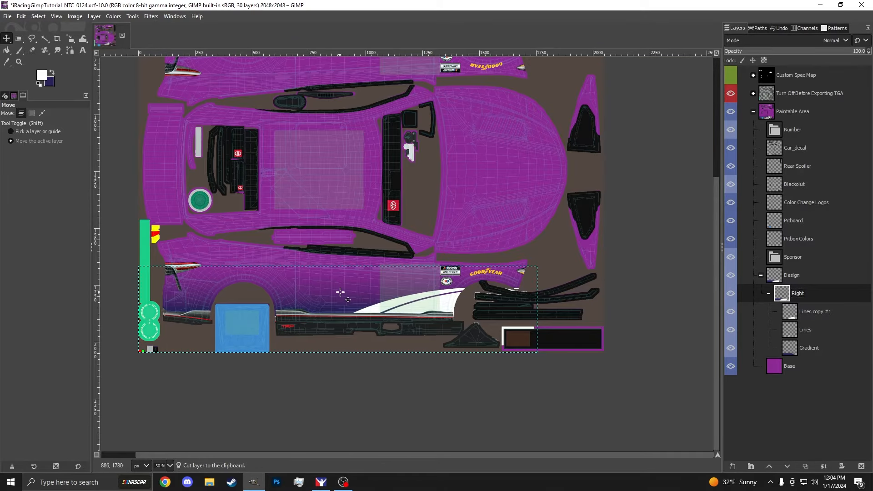
left_click(770, 294)
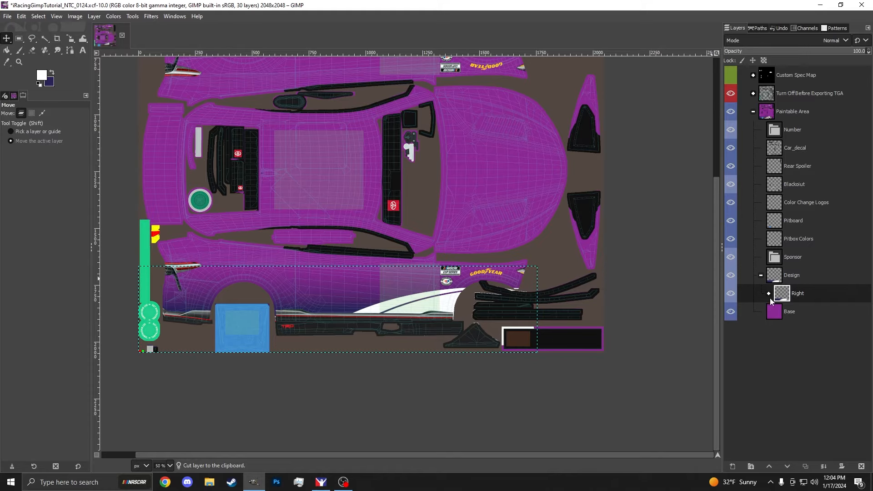
Step: Duplicate the Right group and rename the duplicate Left
scroll(347, 234, "up", 3)
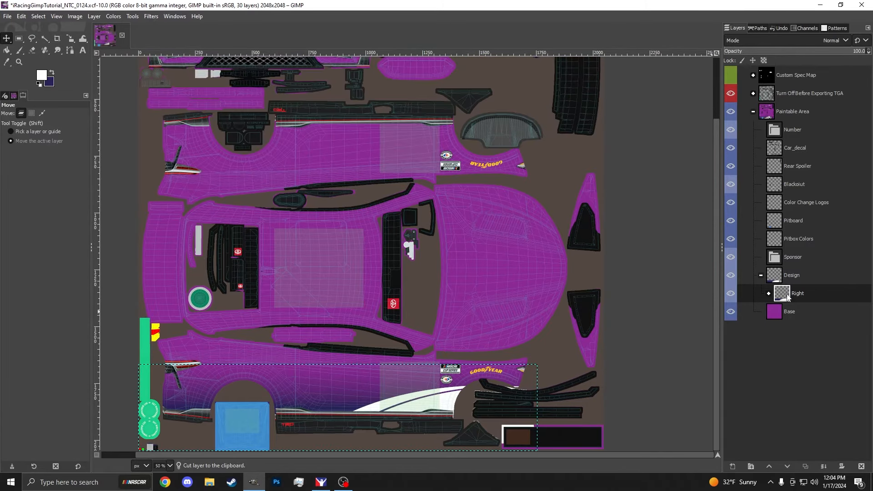
right_click(803, 296)
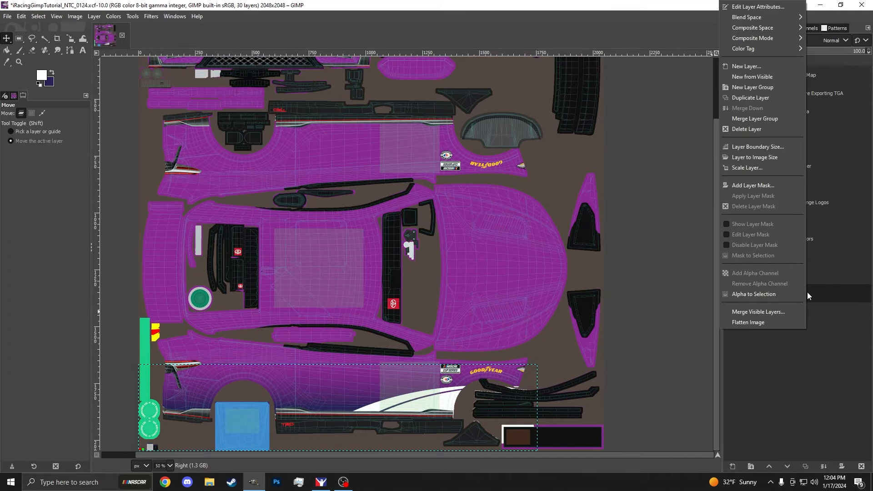
left_click(759, 98)
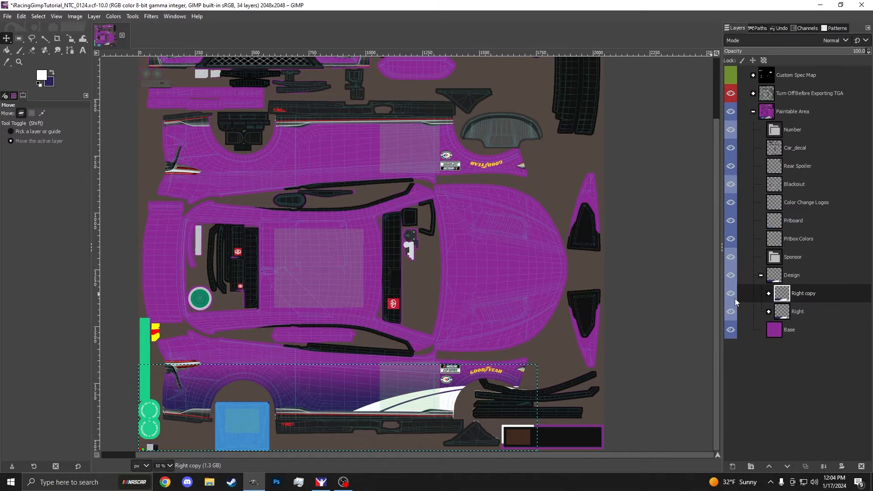
double_click(815, 293)
type("Left")
key("Return")
Step: Move the Left group up about 3 pixels so its upper edge meets the wireframe line above the Goodyear logo
scroll(487, 364, "up", 5)
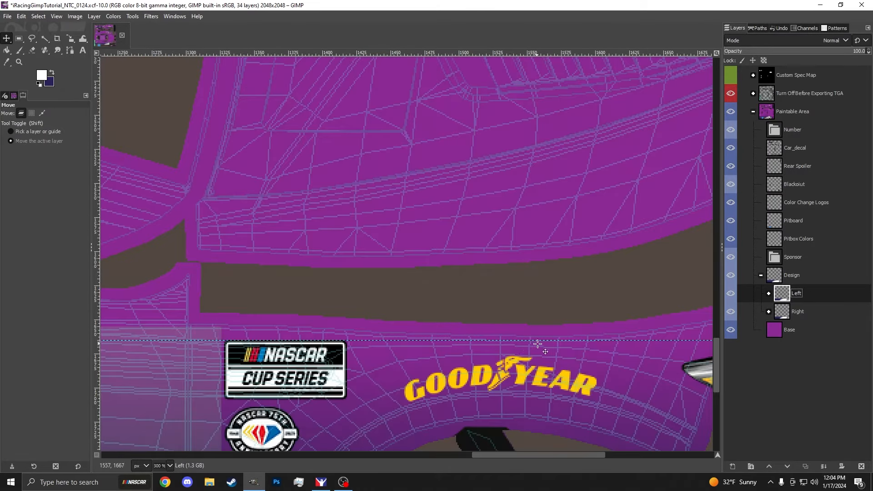
scroll(535, 359, "up", 3)
scroll(463, 350, "up", 3)
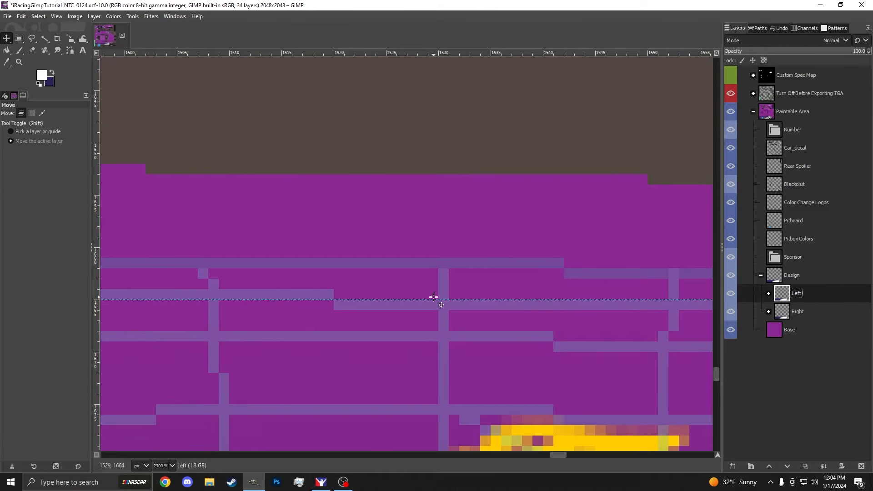
left_click_drag(447, 304, 445, 274)
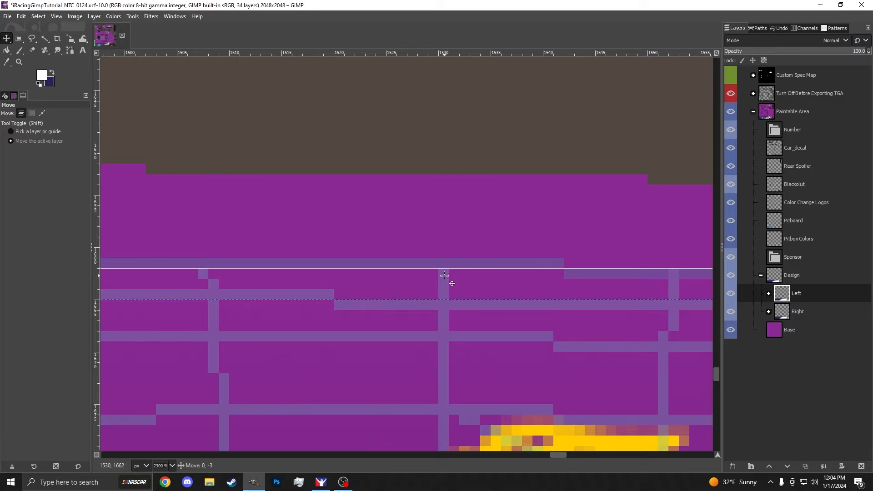
mouse_move(444, 277)
left_mouse_down()
mouse_move(444, 301)
mouse_move(444, 274)
left_mouse_up()
Step: Flip the whole Left group vertically
scroll(445, 275, "down", 15, "ctrl")
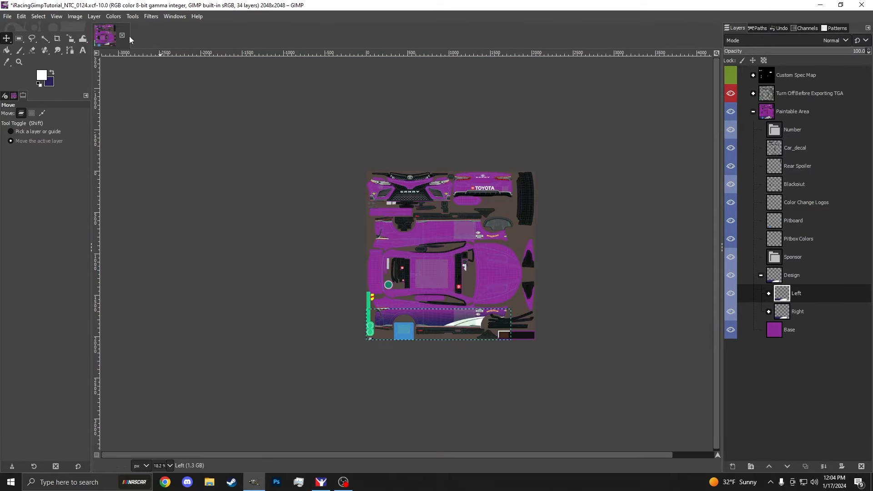
left_click(95, 16)
mouse_move(127, 141)
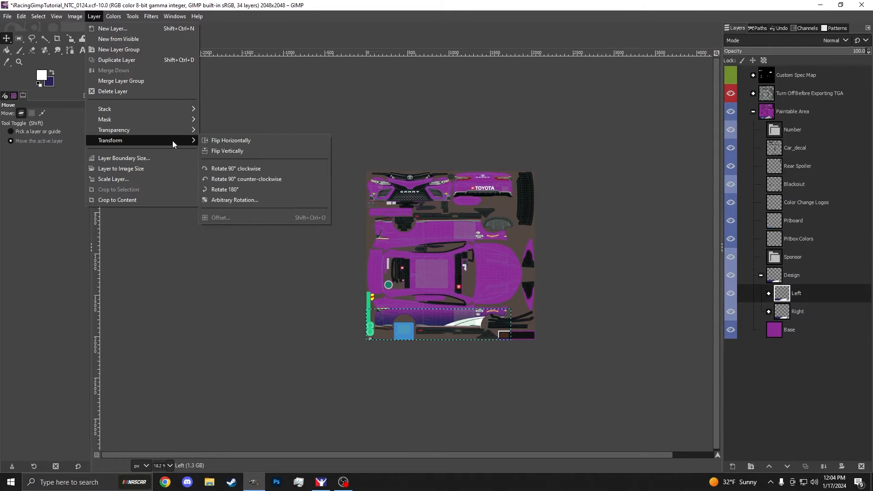
left_click(236, 151)
Step: Move the flipped Left group up onto the car's left side panel, undoing the first placement and repeating the move
scroll(480, 305, "up", 1, "ctrl")
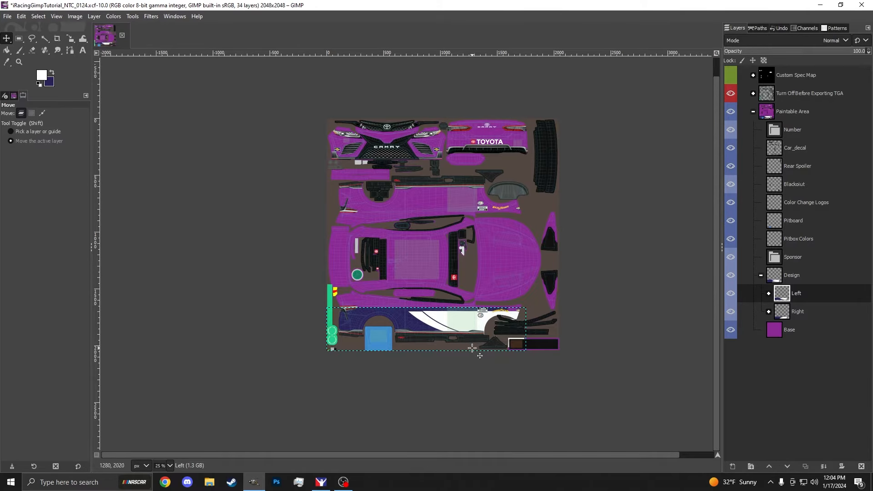
left_click_drag(473, 350, 472, 207)
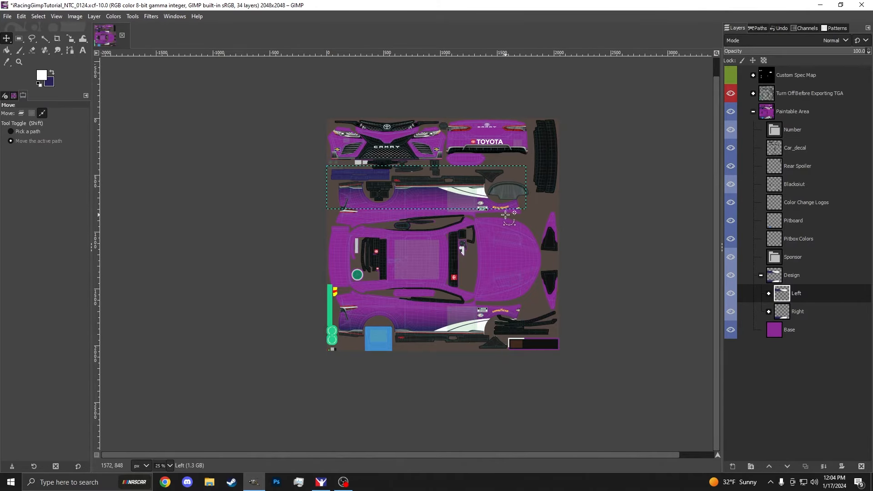
key("ctrl+z")
left_click_drag(476, 340, 475, 209)
Step: Fine-tune the Left group upward until its edge lines up with the left side's wireframe beside the upside-down Goodyear logo, and compare both sides
scroll(475, 210, "up", 9, "ctrl")
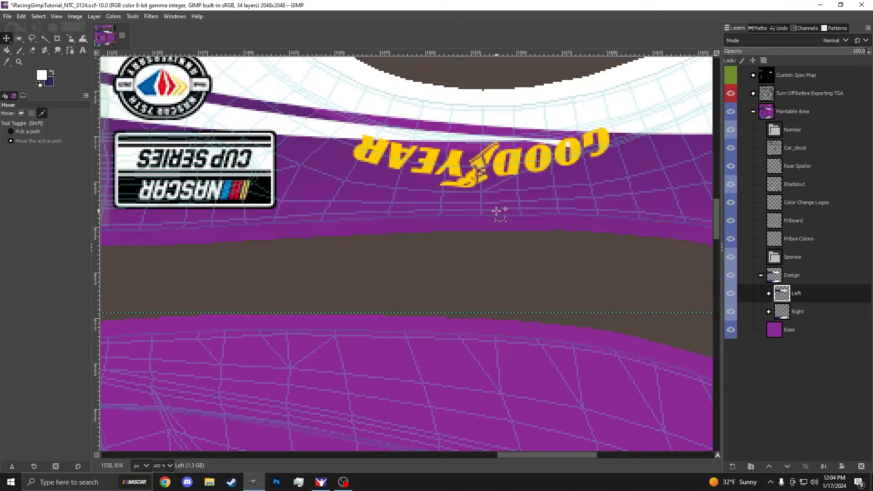
scroll(471, 351, "up", 1, "ctrl")
left_click_drag(472, 351, 472, 153)
scroll(483, 253, "up", 3, "ctrl")
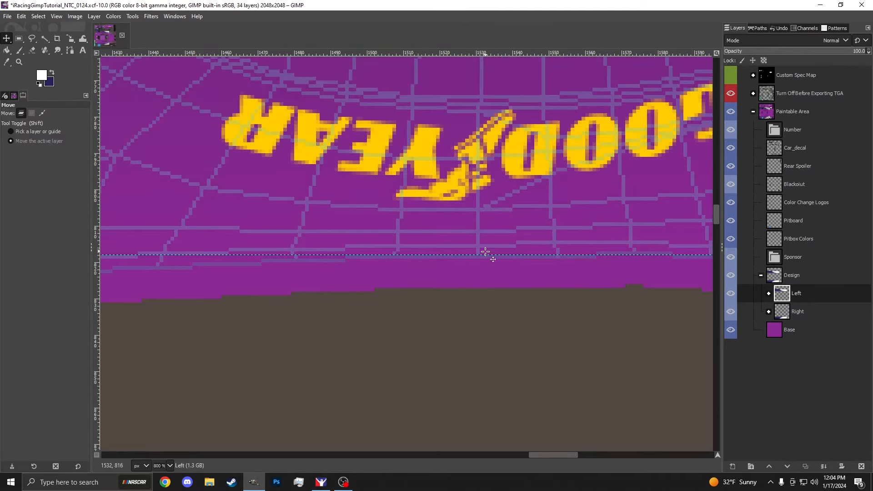
left_click_drag(477, 250, 478, 220)
scroll(482, 227, "down", 11)
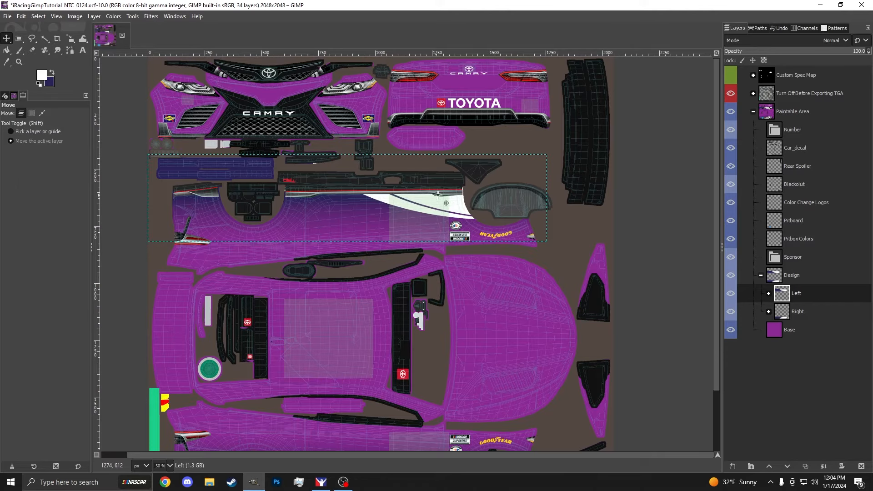
scroll(379, 418, "down", 3)
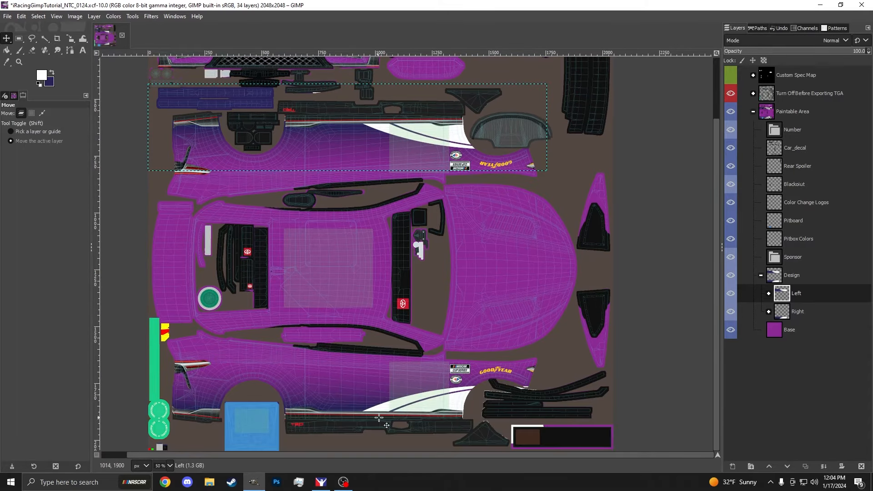
scroll(416, 347, "down", 1)
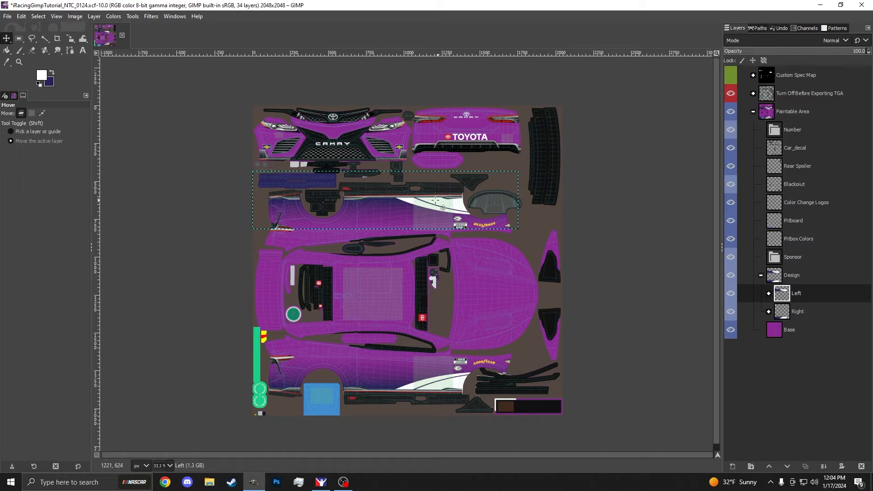
Step: Duplicate the Left group and rename the copy Front
right_click(792, 298)
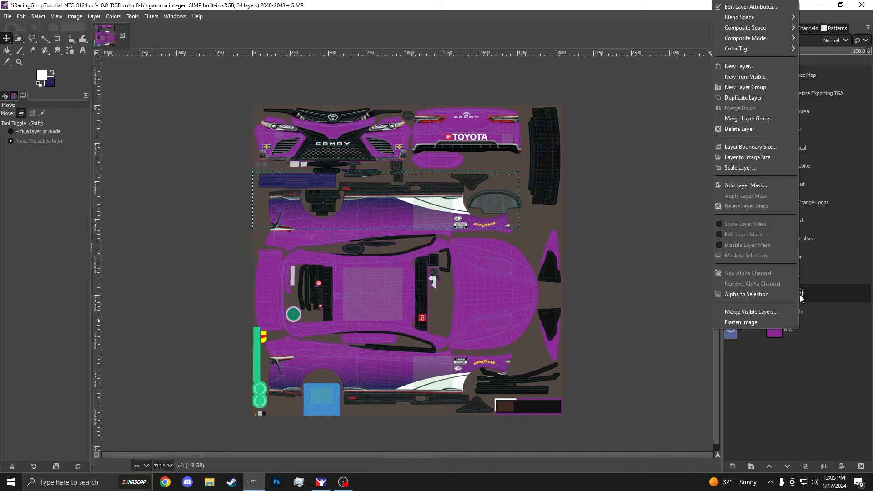
left_click(769, 96)
double_click(820, 295)
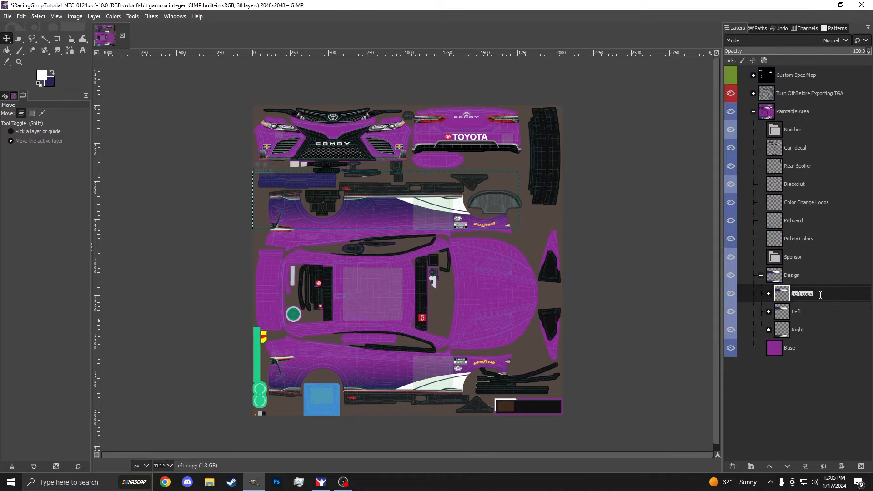
type("Front")
key("Return")
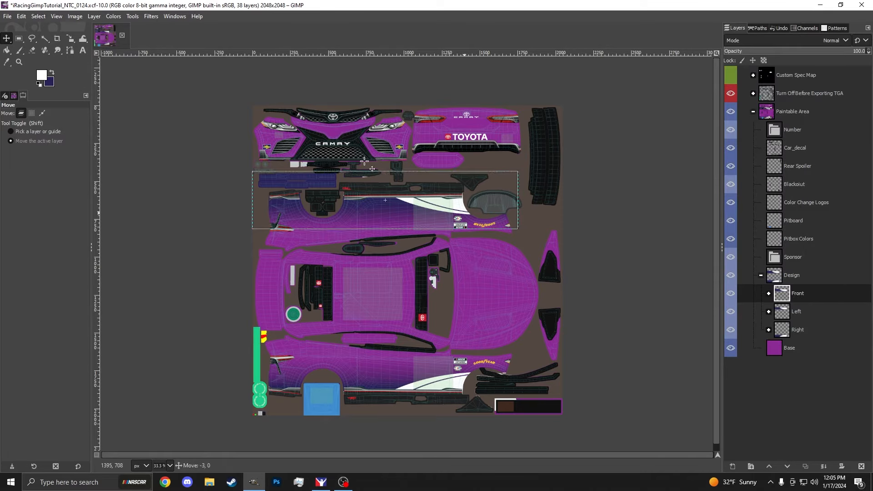
Step: Move the Front group up onto the car's front bumper, flip it vertically and reposition it over the nose
left_click_drag(473, 221, 348, 158)
left_click(94, 16)
mouse_move(113, 140)
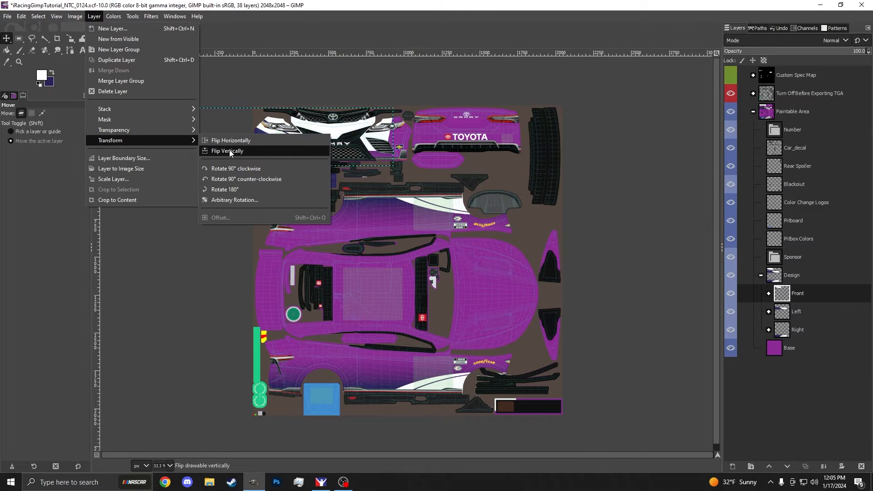
left_click(232, 151)
scroll(304, 132, "up", 1)
left_click_drag(397, 141, 484, 152)
Step: Delete both Lines layers from the Front group and shift the remaining gradient across the full front bumper
left_click(769, 293)
left_click(810, 312)
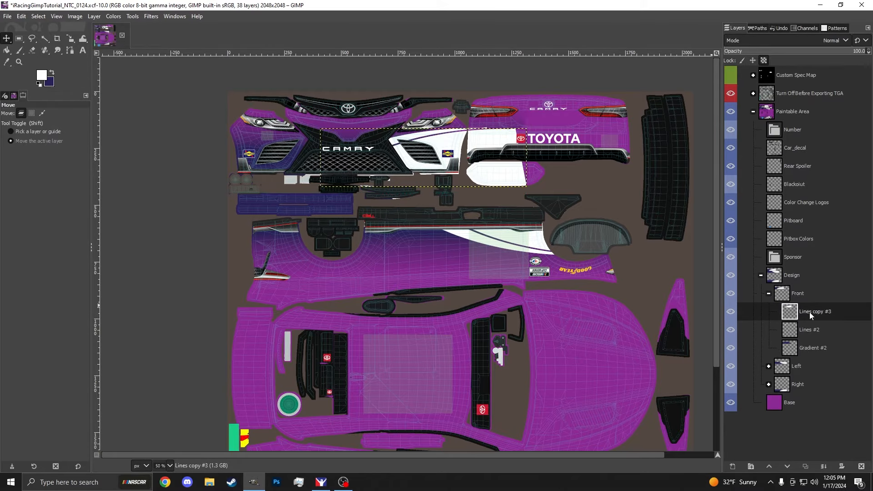
left_click(765, 60)
key("Delete")
key("Delete")
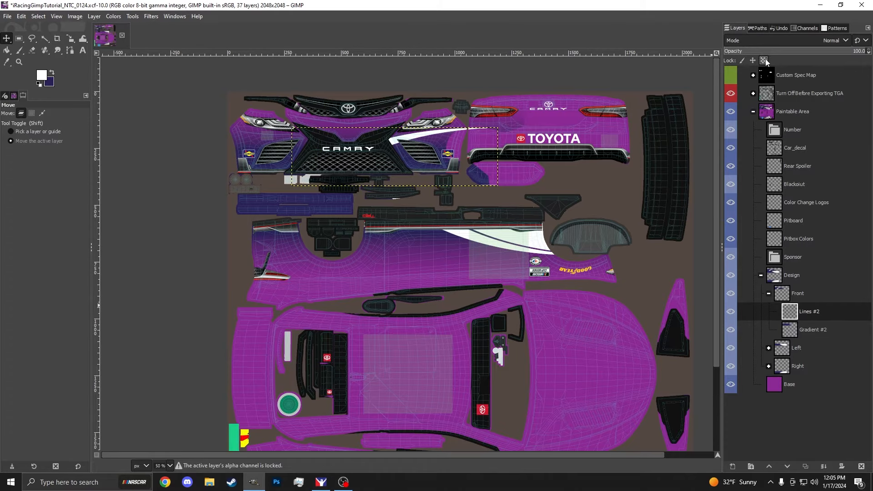
left_click(783, 292)
left_click_drag(375, 156, 471, 153)
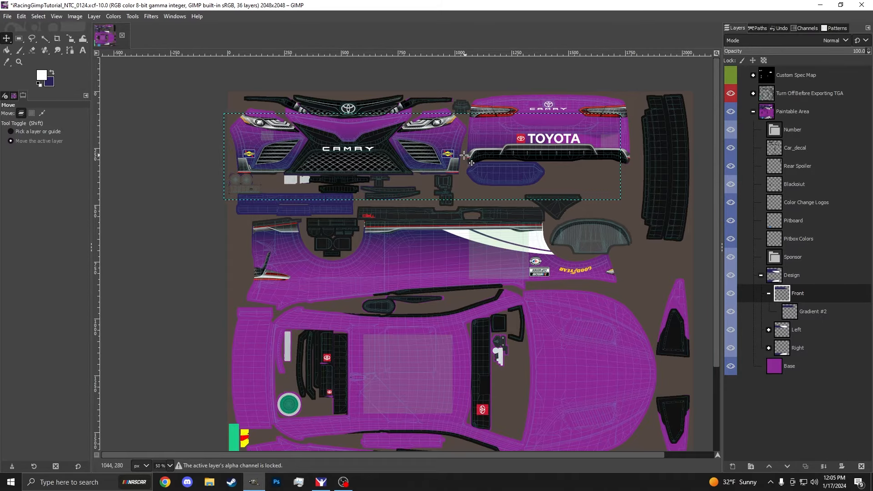
Step: Select a rectangle over the rear bumper area starting at x 1050 px, between nose and tail, and cut it from the Gradient #2 layer
left_click(19, 39)
left_click_drag(656, 69, 445, 250)
scroll(474, 190, "up", 3)
scroll(445, 250, "up", 5)
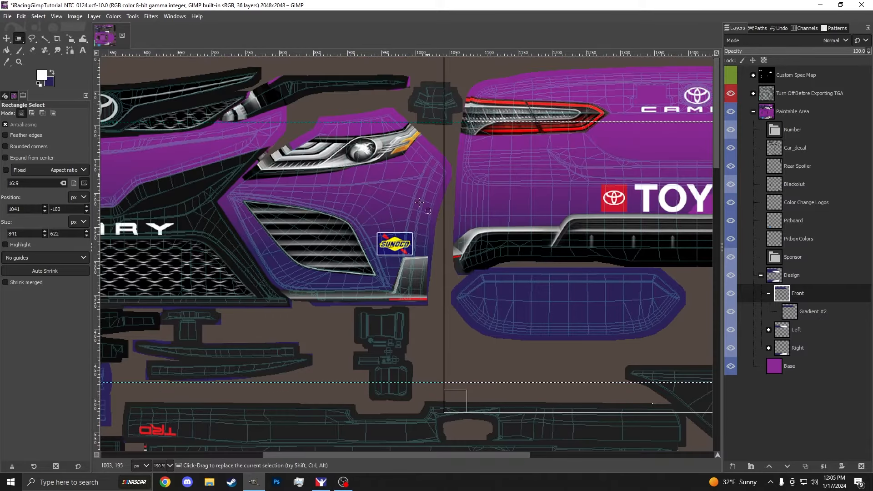
left_click_drag(445, 177, 453, 178)
scroll(448, 175, "up", 1)
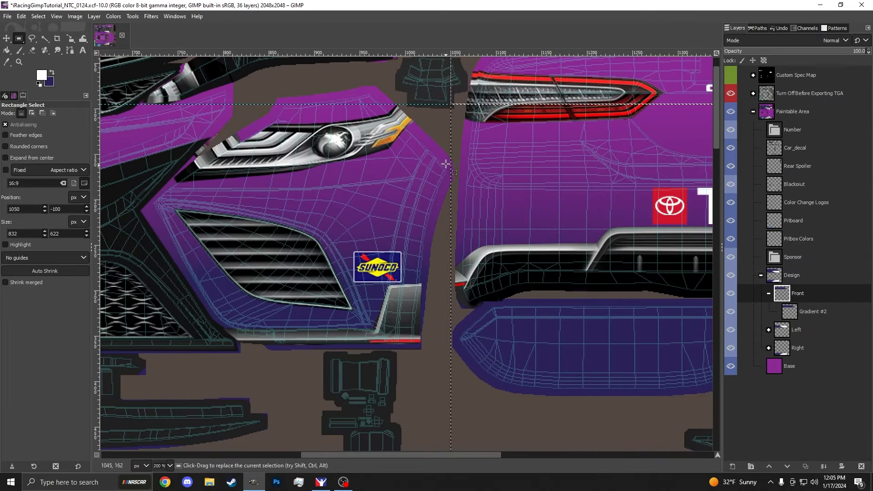
scroll(606, 254, "down", 1)
left_click(800, 312)
key("ctrl+x")
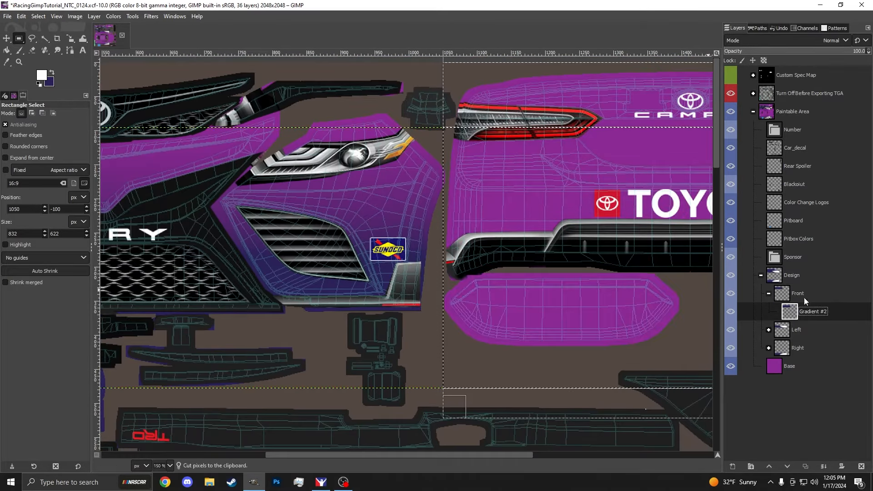
Step: Make a selection from the Gradient #2 layer's alpha and crop the layer to that selection
scroll(644, 276, "down", 2)
right_click(818, 312)
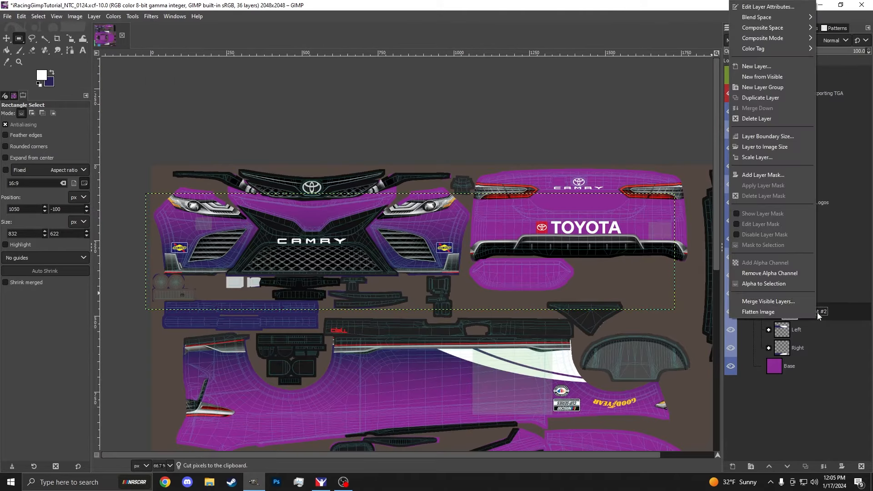
left_click(785, 284)
left_click(94, 16)
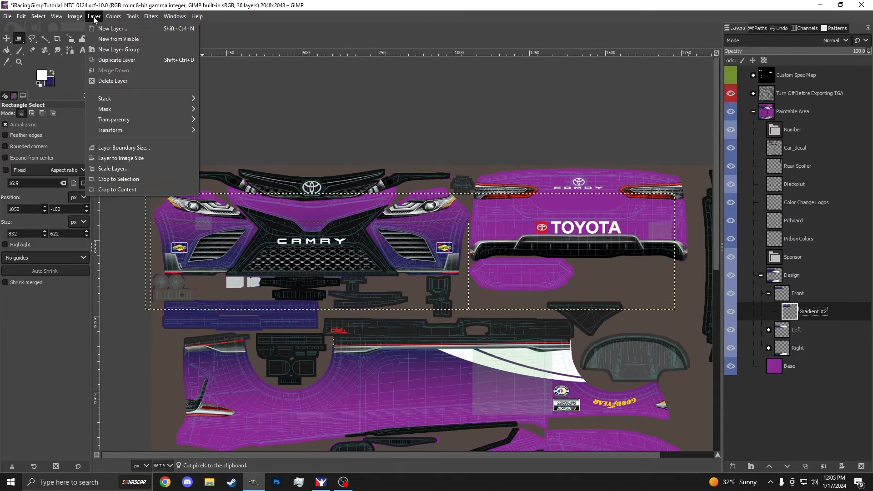
left_click(115, 178)
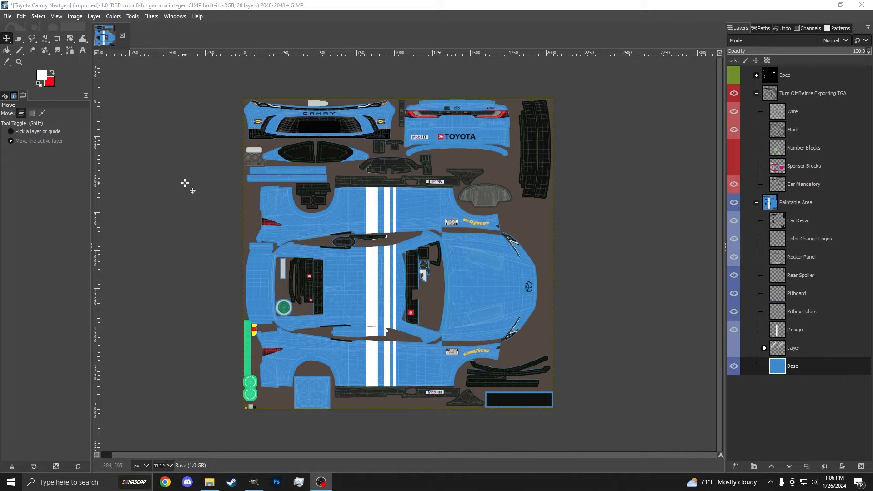
Step: Cut the Design layer's white stripes out of both side panels with rectangular selections and check what is left on the roof
left_click(795, 330)
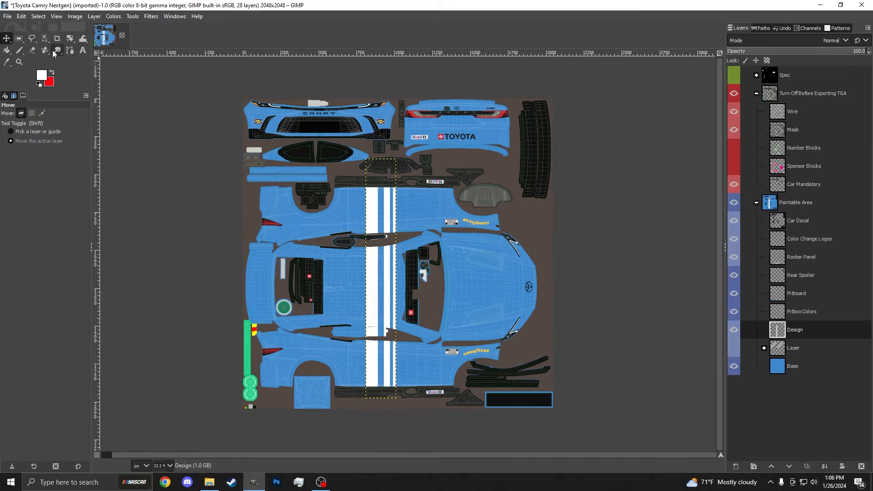
left_click(19, 38)
left_click_drag(301, 133, 458, 237)
key("ctrl+x")
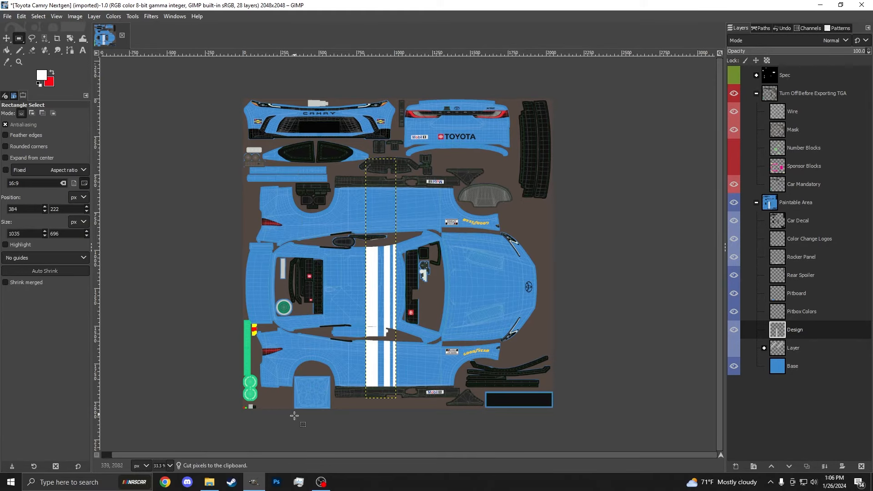
left_click_drag(293, 429, 443, 338)
key("ctrl+x")
left_click(442, 337)
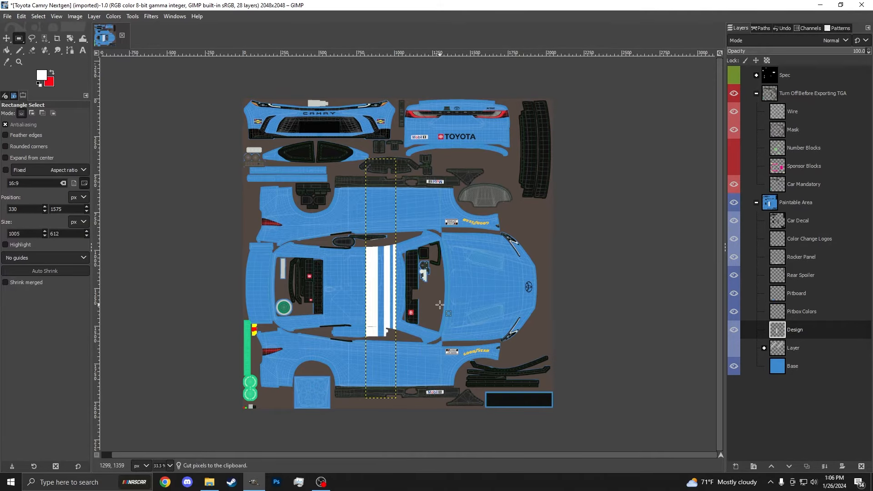
scroll(367, 332, "up", 4)
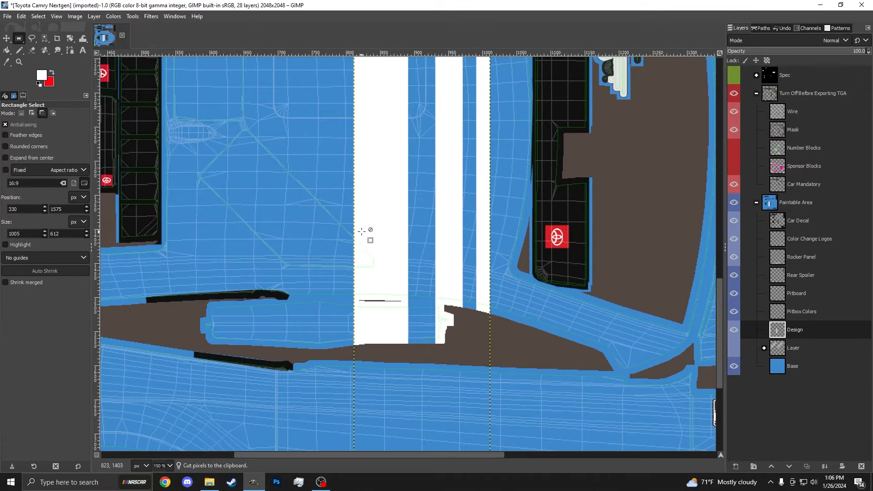
scroll(366, 233, "down", 4)
scroll(364, 235, "up", 1)
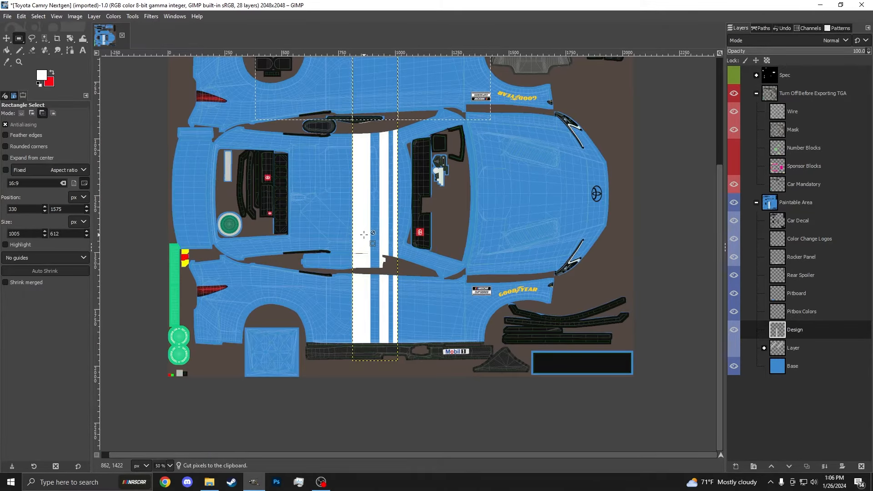
scroll(364, 233, "down", 1)
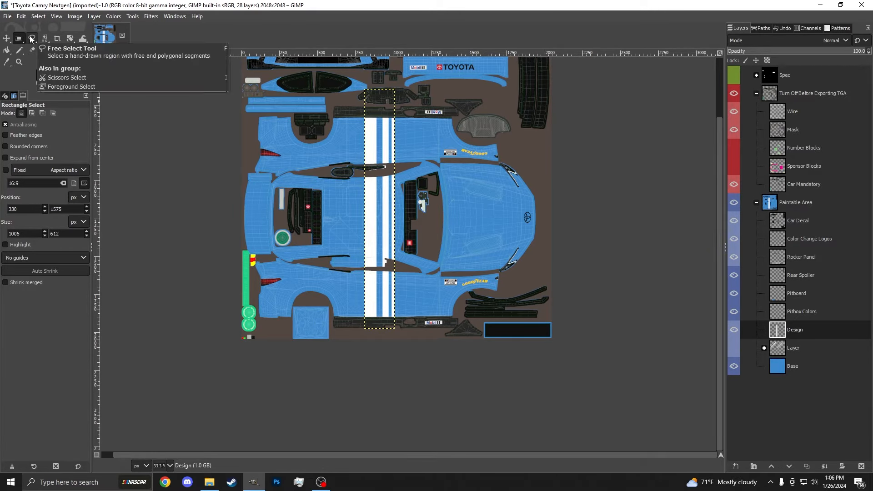
Step: Outline the roof section of the vertical stripes with a closed Free Select selection running between the two side panels
left_click(32, 39)
scroll(422, 157, "up", 1)
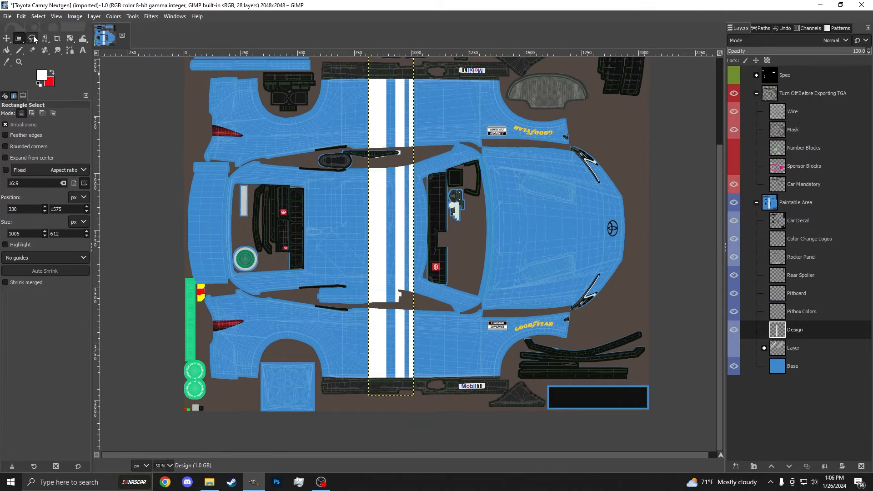
left_click(424, 156)
left_click(348, 162)
scroll(366, 289, "up", 5)
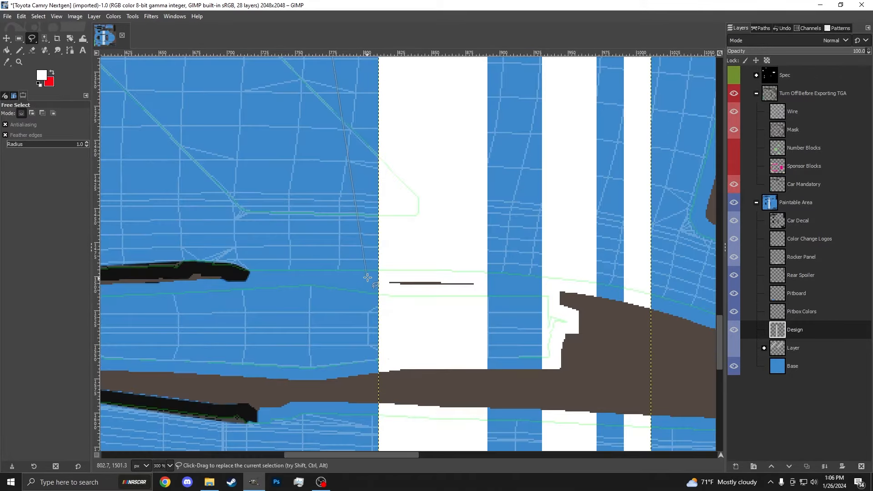
left_click(367, 280)
left_click(666, 316)
scroll(666, 316, "down", 4)
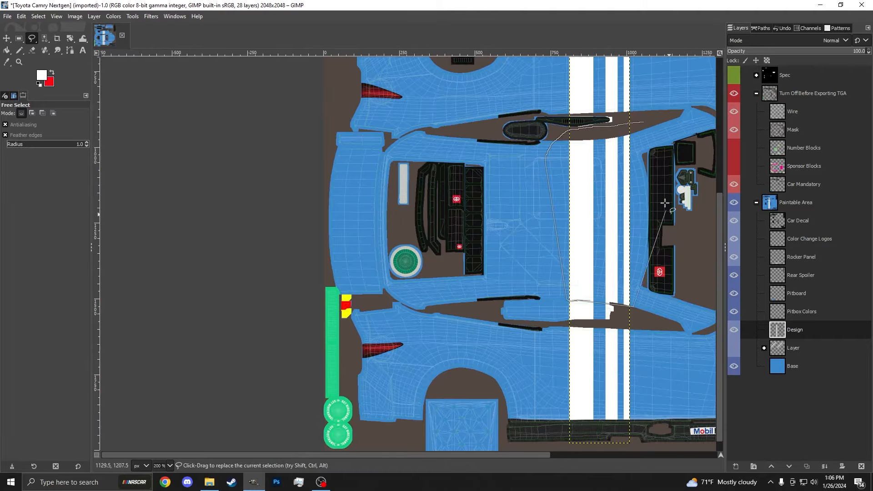
left_click(659, 149)
scroll(652, 129, "down", 2)
scroll(512, 163, "up", 1)
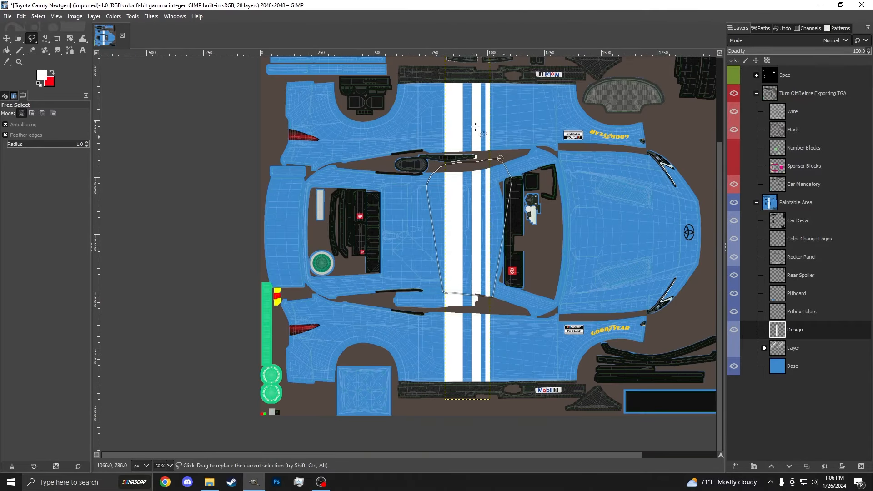
Step: Add a layer mask to the Design layer initialized from the selection, clear the selection and inspect the masked roof stripes
right_click(804, 333)
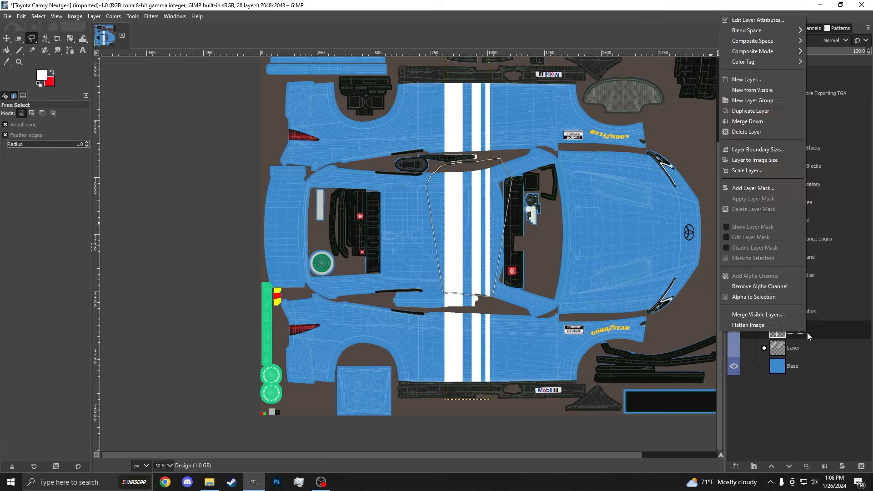
left_click(768, 189)
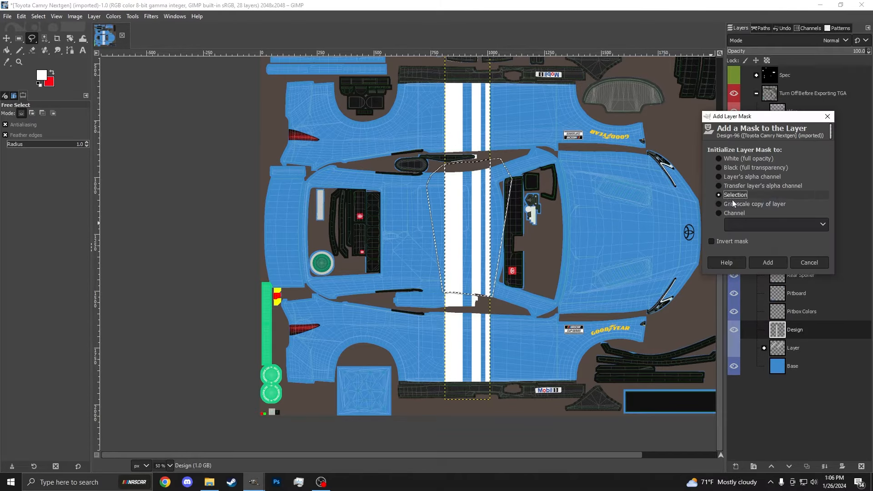
left_click(762, 262)
key("ctrl+shift+a")
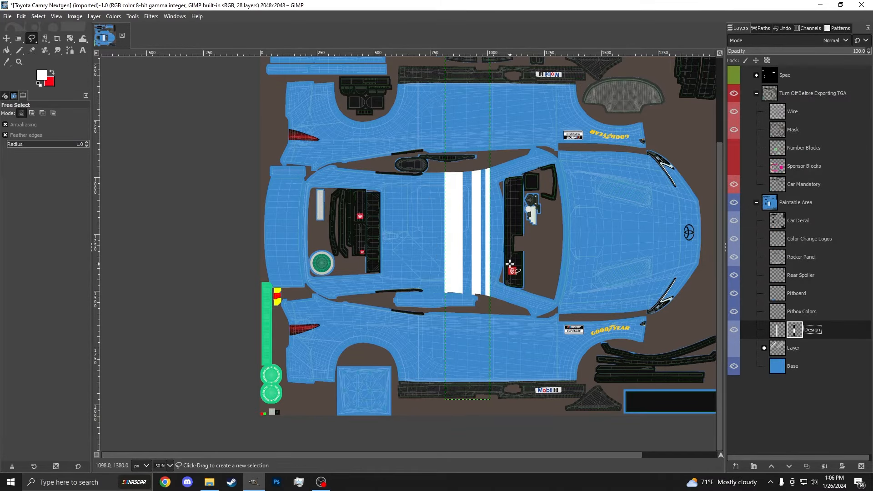
left_click(804, 367)
scroll(445, 268, "up", 1)
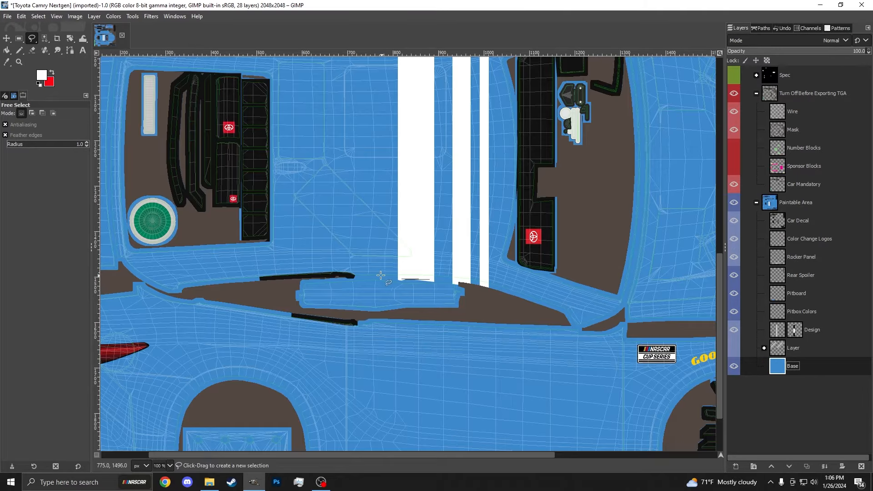
scroll(450, 280, "down", 1)
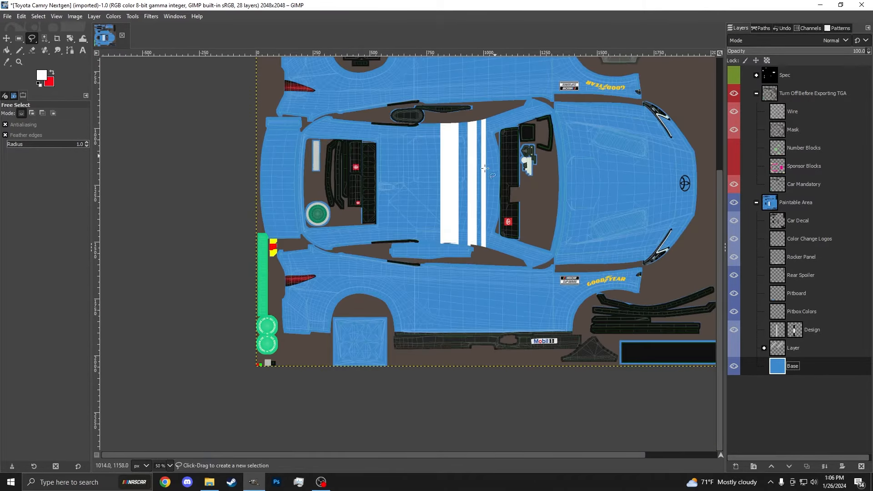
scroll(429, 226, "up", 3)
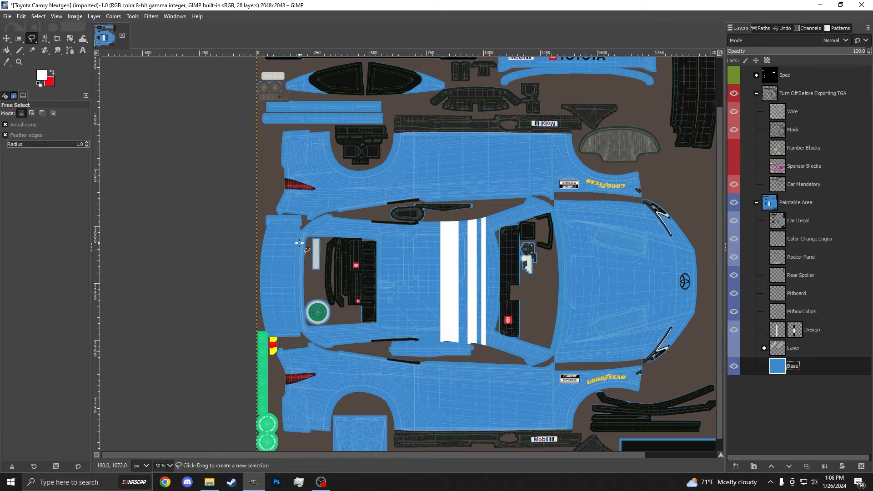
Step: Delete the layer mask from the Design layer
left_click(795, 330)
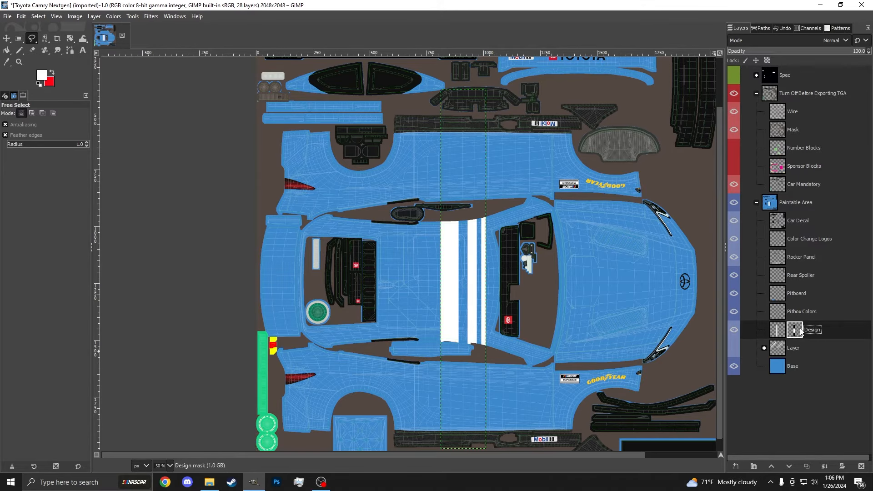
right_click(796, 330)
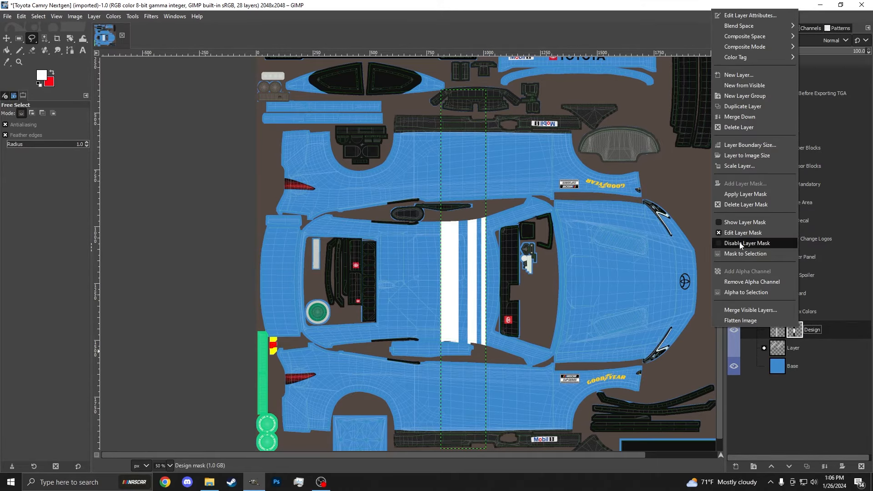
left_click(769, 243)
left_click(795, 330, "ctrl")
right_click(795, 331)
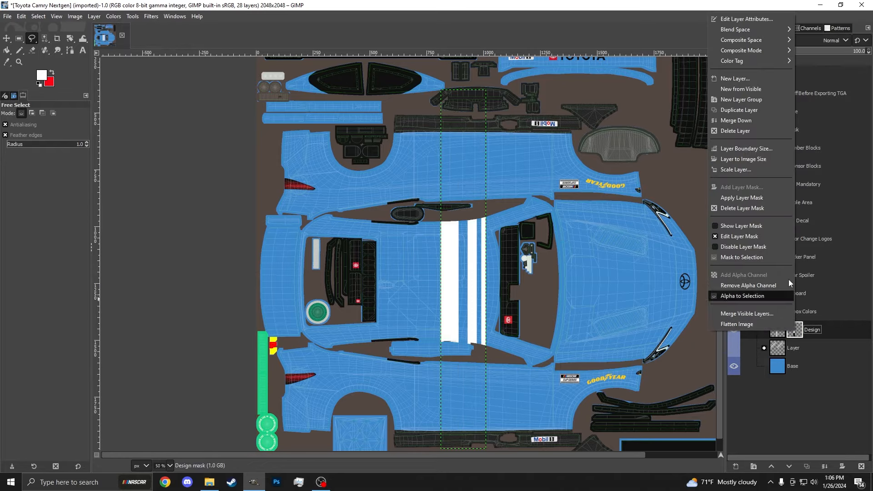
left_click(736, 208)
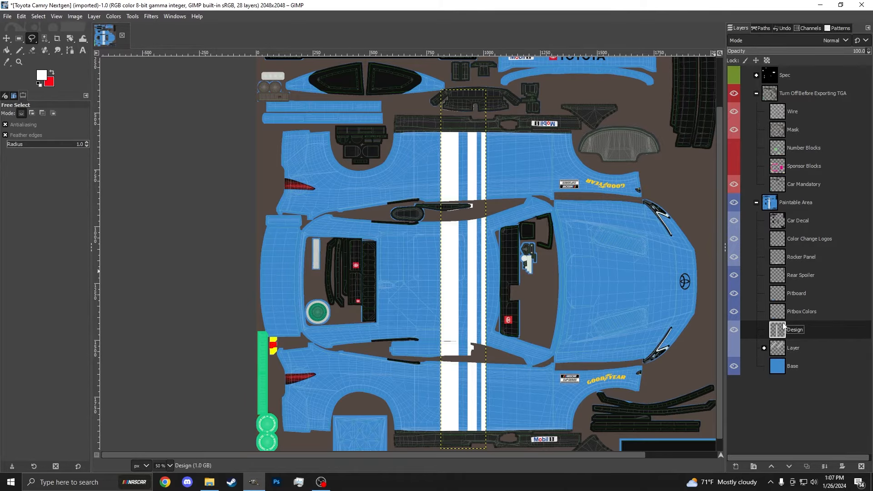
Step: Undo the latest layer mask edits on the Design layer
key("ctrl+z")
key("ctrl+z")
key("ctrl+z")
Step: Move the Design layer into the Layer group above Design copy #1 and make the group visible
left_click_drag(787, 333, 794, 349)
left_click(734, 330)
scroll(325, 212, "up", 2)
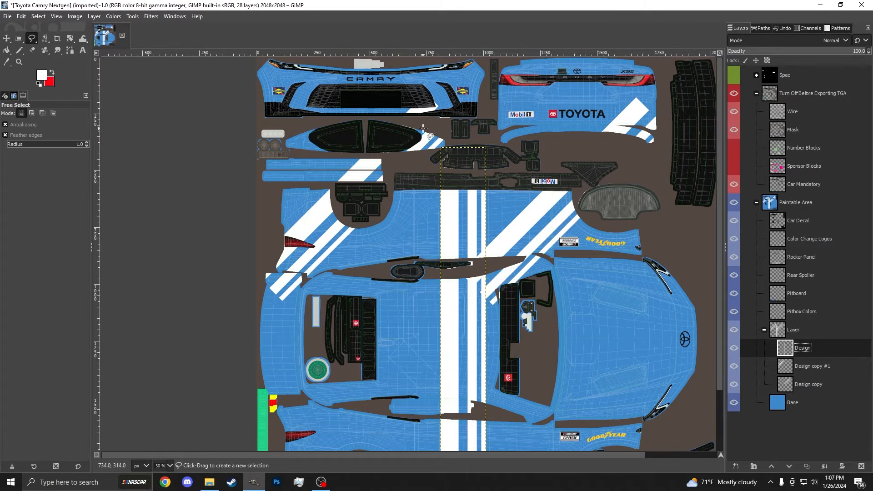
Step: Target the Layer group and start a Free Select outline of the upper side panel, tracing its rear end and the gap below it
left_click(814, 334)
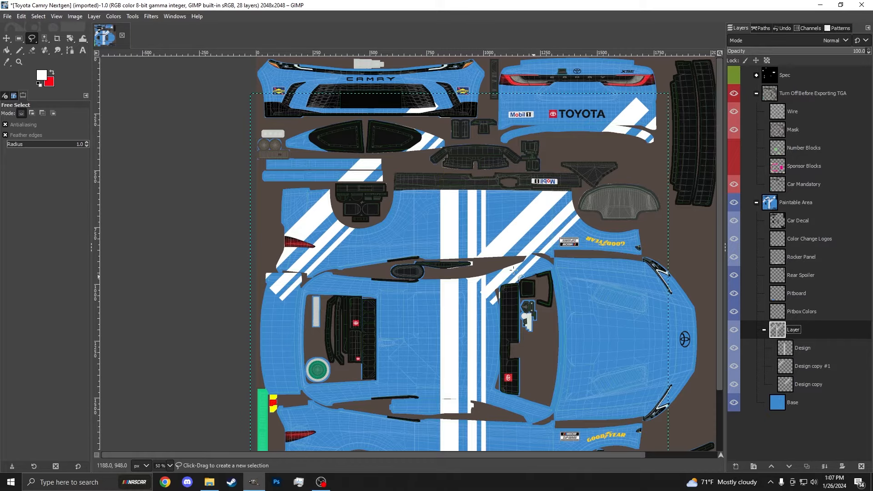
scroll(300, 190, "up", 3)
left_click_drag(276, 183, 206, 221)
scroll(206, 224, "down", 2)
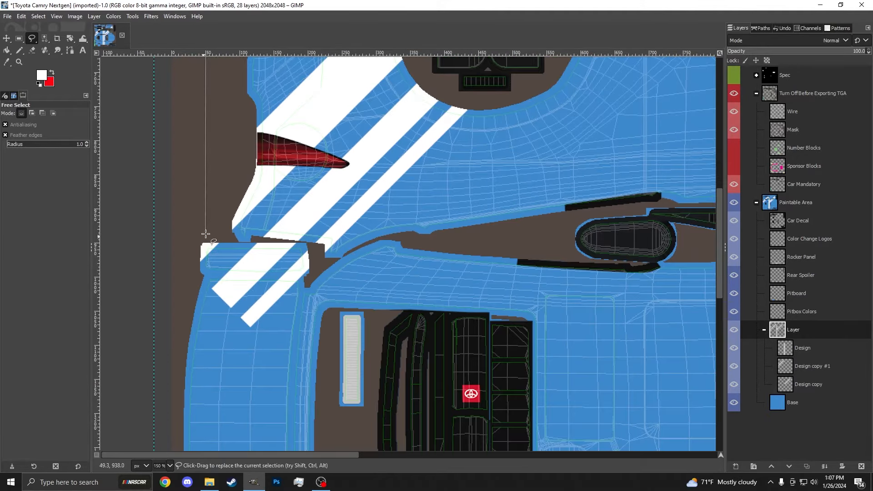
left_click(207, 233)
scroll(249, 242, "up", 3)
left_click(237, 242)
left_click(415, 250)
left_click(445, 281)
left_click(515, 275)
left_click(612, 246)
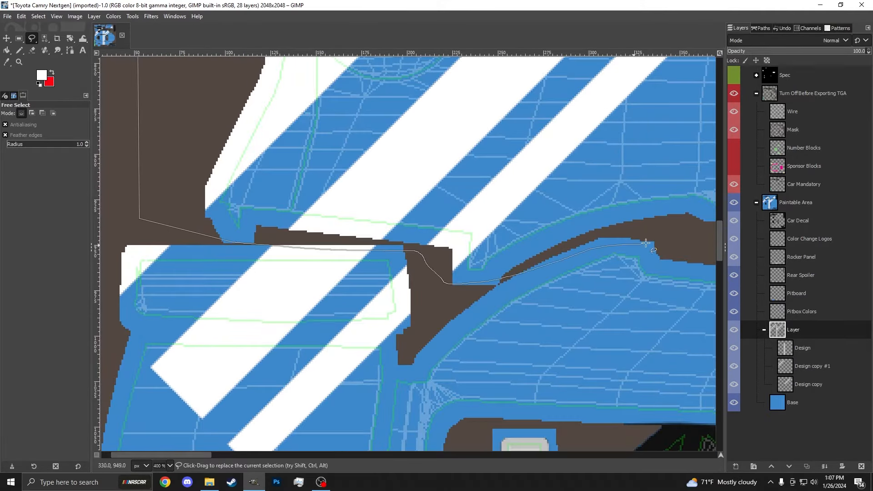
left_click(653, 244)
Step: Continue the outline forward below the front fender and close it around the whole upper side panel
scroll(330, 237, "down", 5)
scroll(501, 235, "up", 3)
scroll(546, 234, "down", 4)
scroll(355, 234, "up", 4)
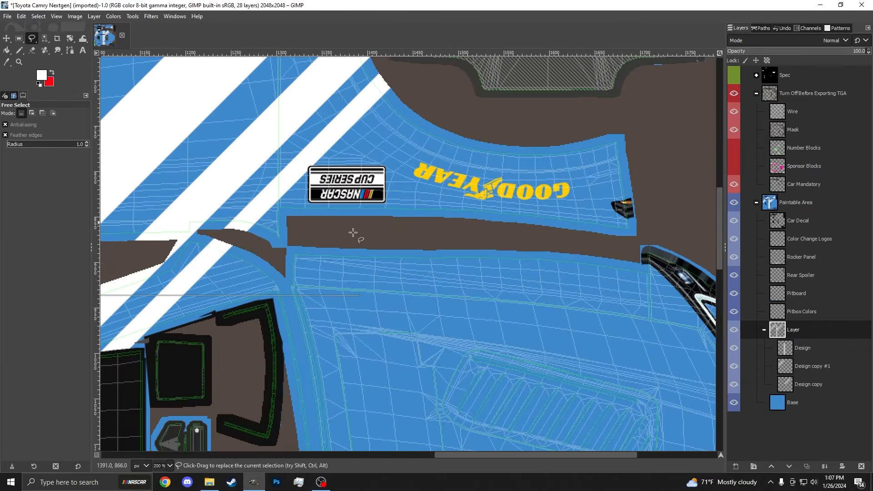
mouse_move(167, 242)
left_mouse_down()
mouse_move(619, 235)
mouse_move(663, 210)
mouse_move(669, 179)
mouse_move(637, 127)
mouse_move(489, 91)
mouse_move(327, 97)
mouse_move(320, 114)
mouse_move(282, 126)
mouse_move(187, 124)
left_mouse_up()
scroll(655, 213, "down", 3)
left_click(183, 124)
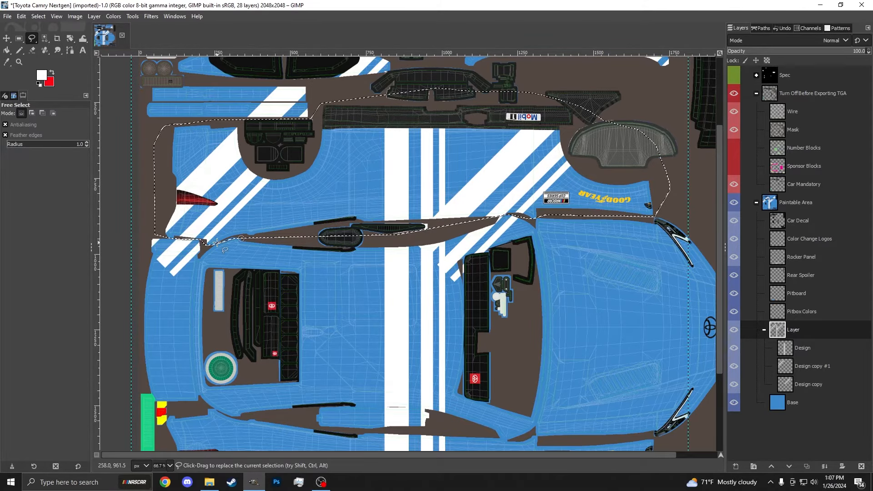
Step: Add a layer mask to the Layer group initialized from the selection and clear the selection
scroll(232, 246, "up", 1)
right_click(804, 331)
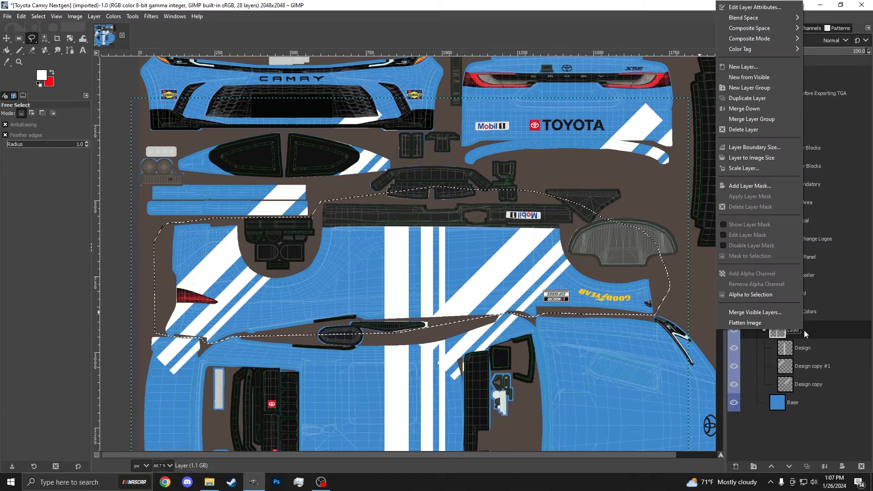
left_click(759, 186)
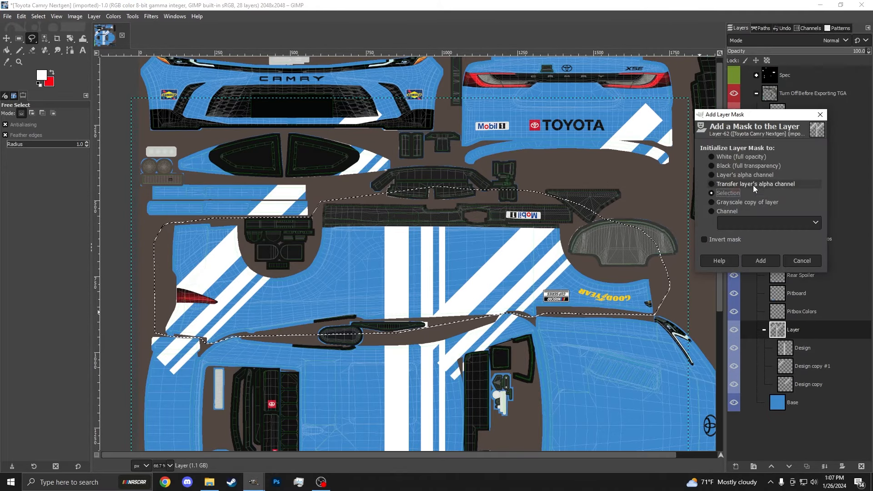
left_click(761, 261)
key("ctrl+shift+a")
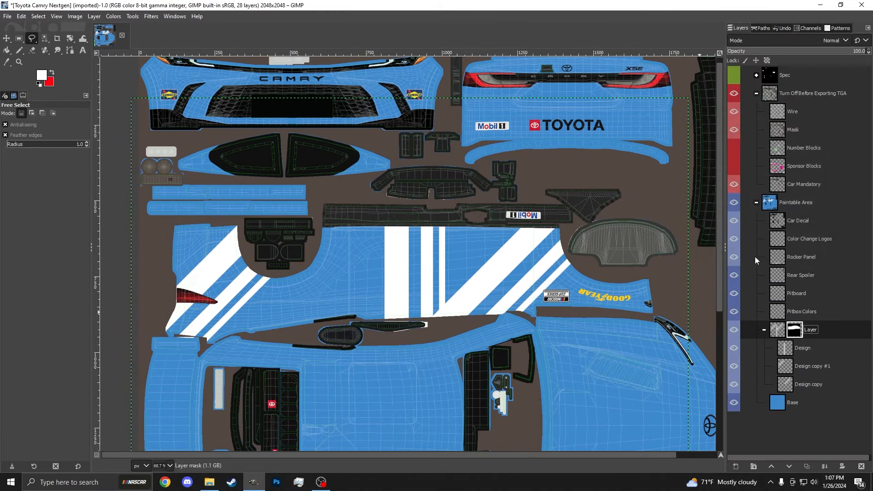
Step: Delete the Layer group's mask and undo the deletion
key("minus")
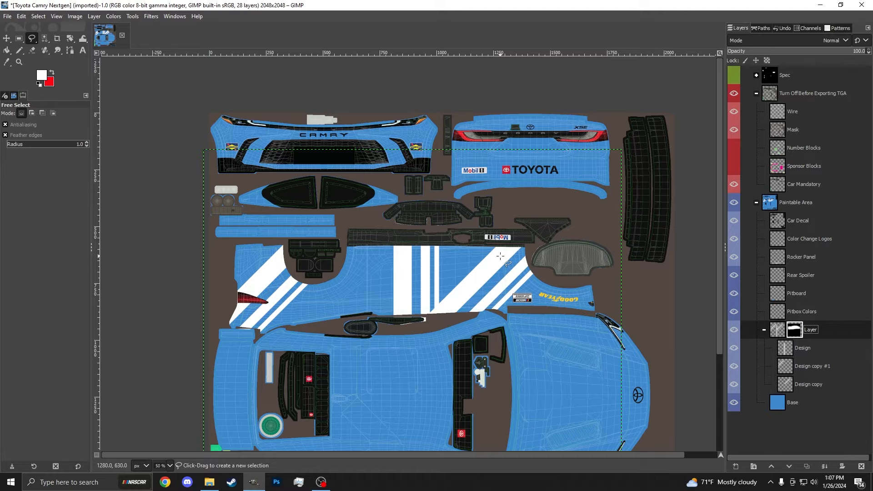
right_click(799, 333)
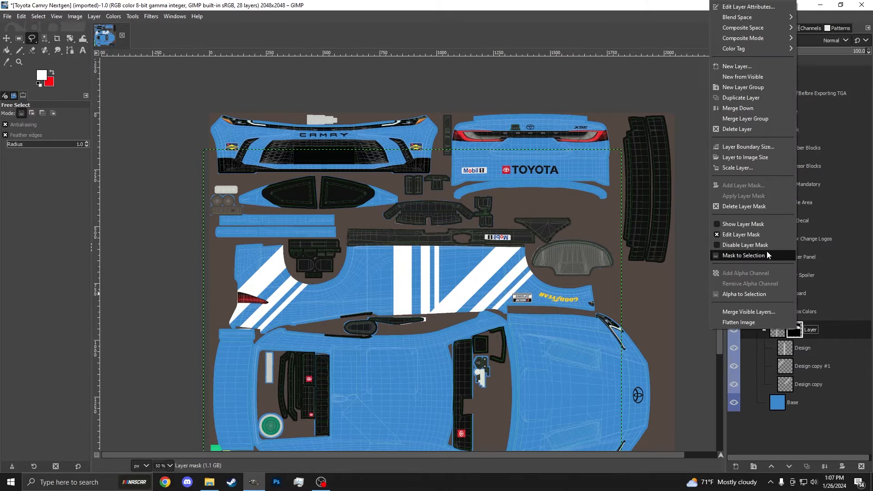
left_click(749, 207)
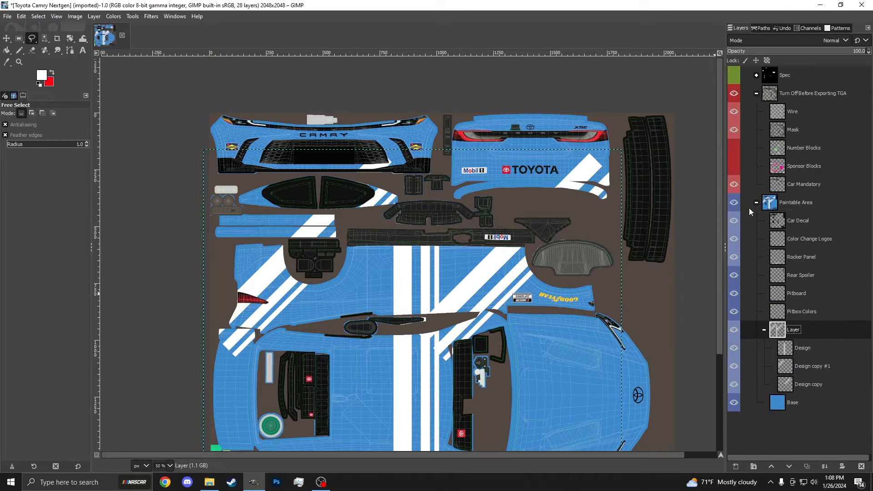
key("ctrl+z")
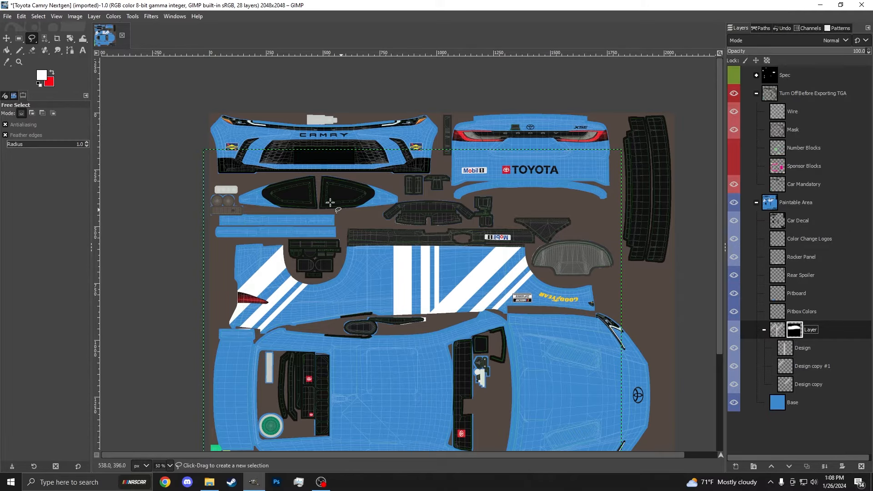
left_click(19, 40)
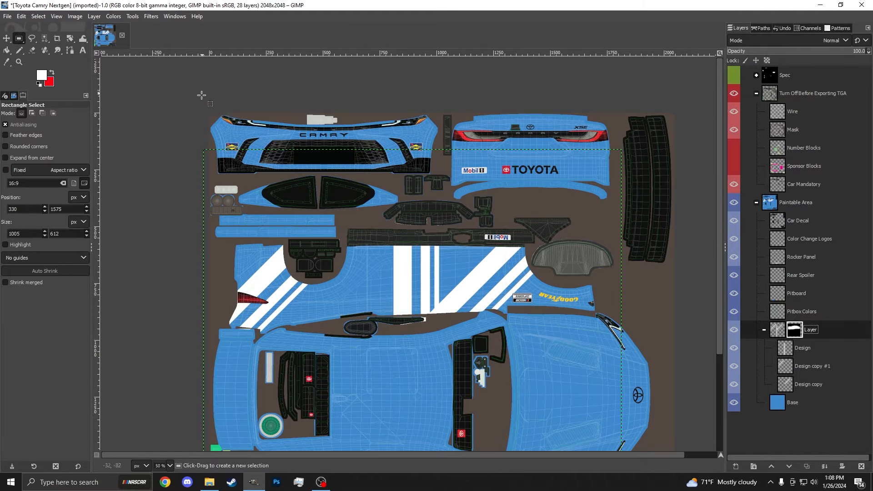
left_click_drag(369, 122, 573, 195)
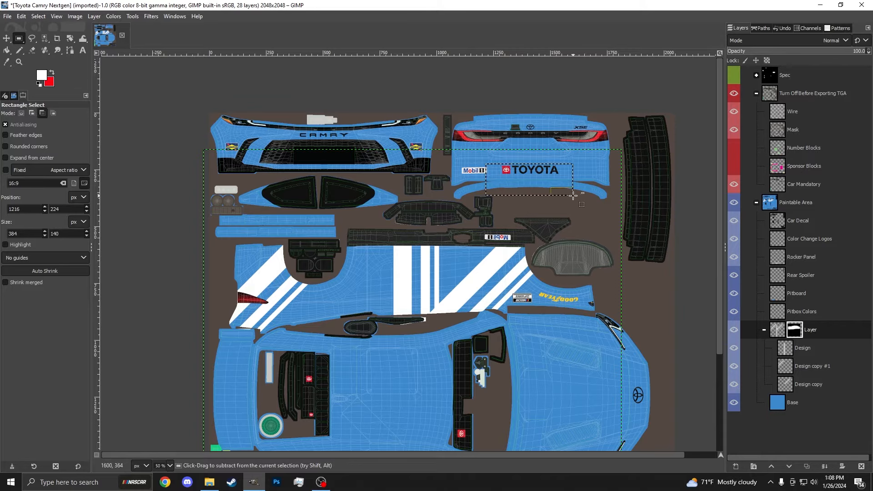
key("ctrl+shift+a")
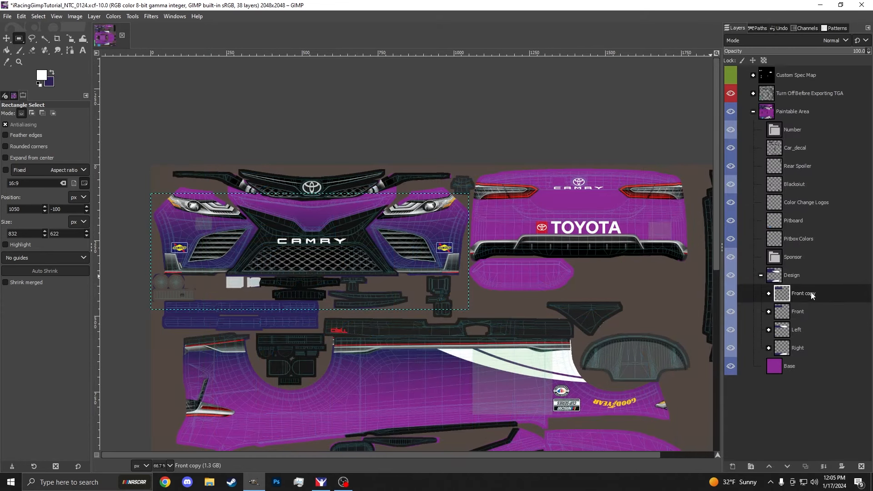
Step: Rename the Front copy group to Back and move its gradient over the rear bumper and the panel below it
double_click(811, 294)
type("Back")
key("Return")
key("m")
left_click_drag(301, 286, 614, 265)
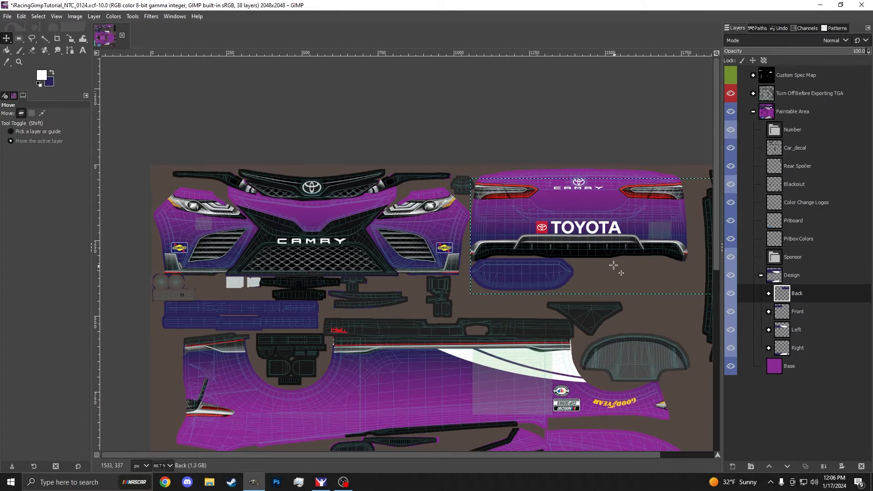
mouse_move(549, 217)
left_mouse_down()
mouse_move(549, 239)
mouse_move(549, 231)
left_mouse_up()
Step: Examine how the gradient falls across the rear bumper and the inner bumper panel beneath it
scroll(387, 272, "down", 2)
scroll(448, 270, "up", 3)
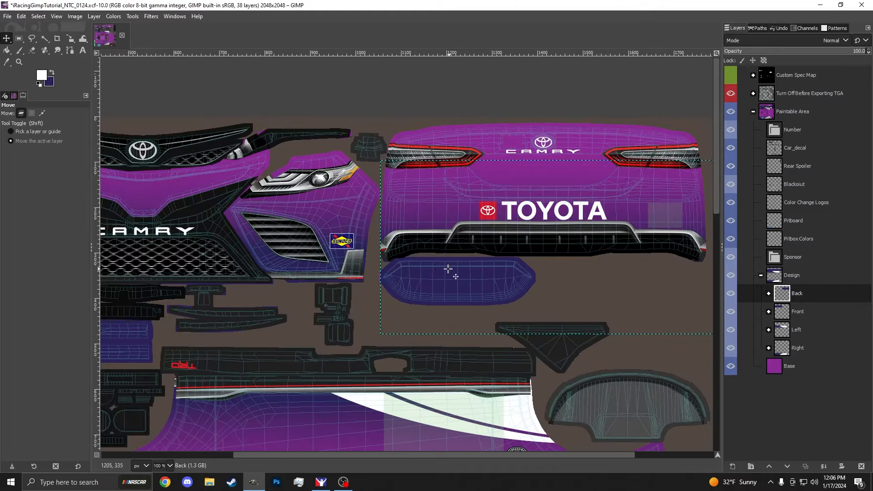
scroll(409, 269, "up", 1)
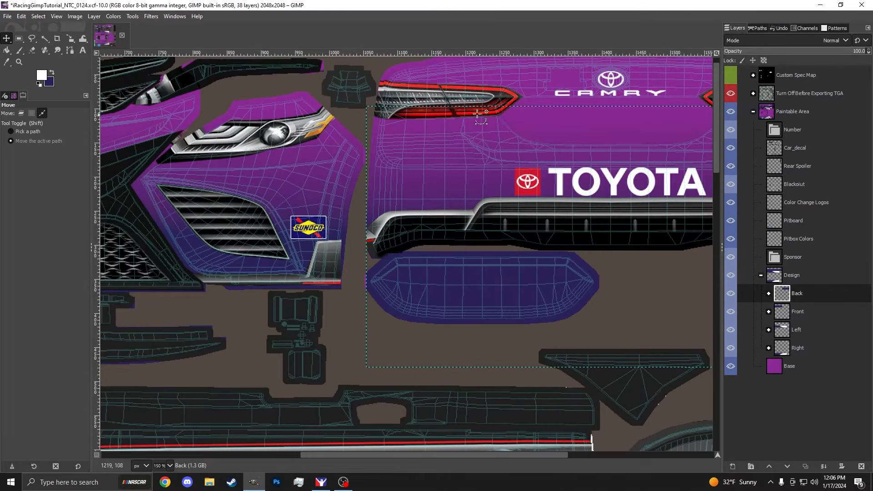
scroll(458, 337, "down", 1)
scroll(645, 93, "up", 3)
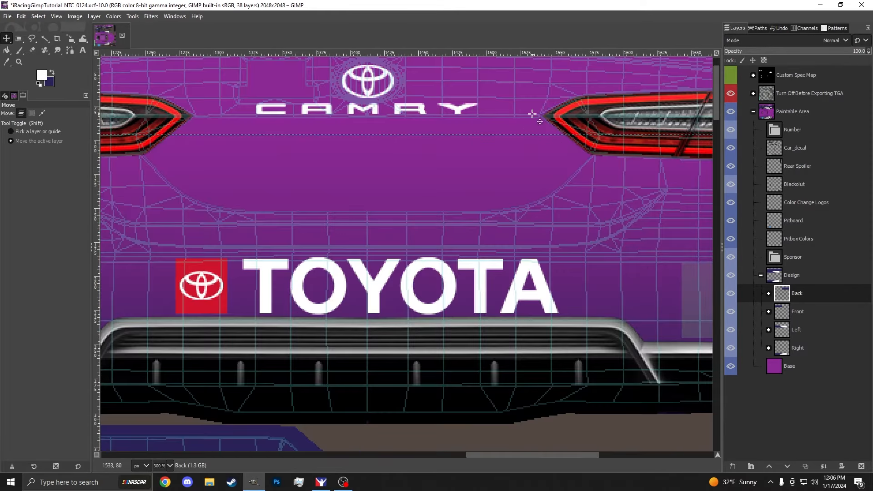
scroll(518, 177, "down", 4)
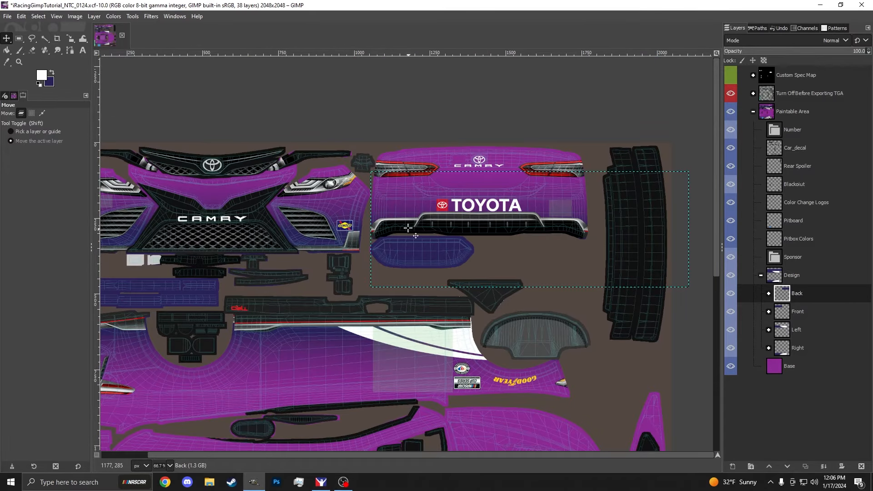
scroll(412, 250, "up", 2)
scroll(412, 250, "down", 2)
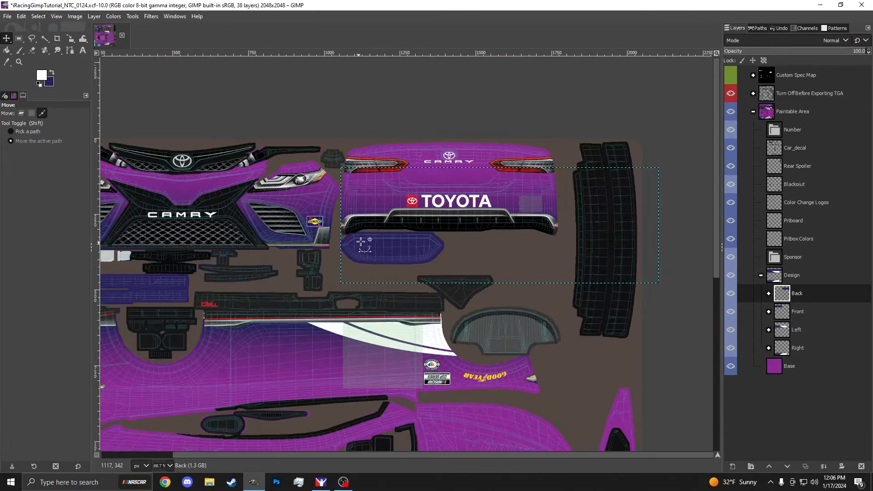
scroll(417, 205, "up", 1)
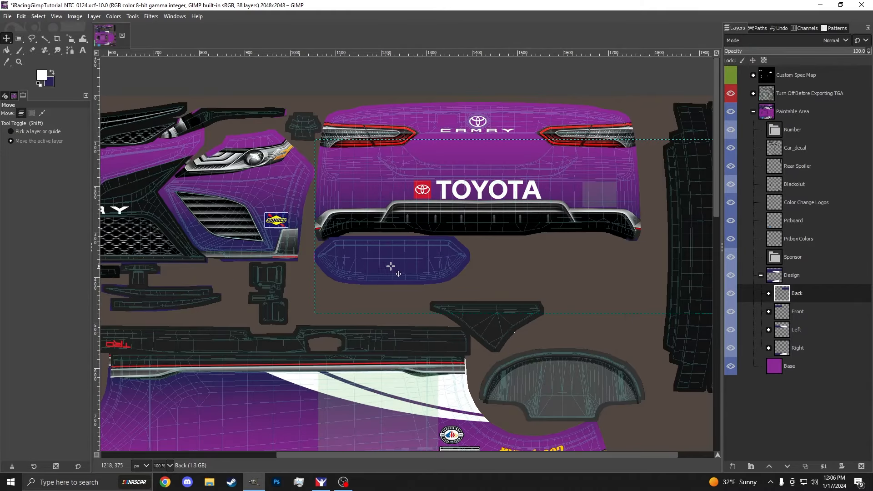
scroll(391, 264, "up", 2)
Step: Add a transparent layer named InnerBumper above the gradient layer in the Back group
left_click(769, 293)
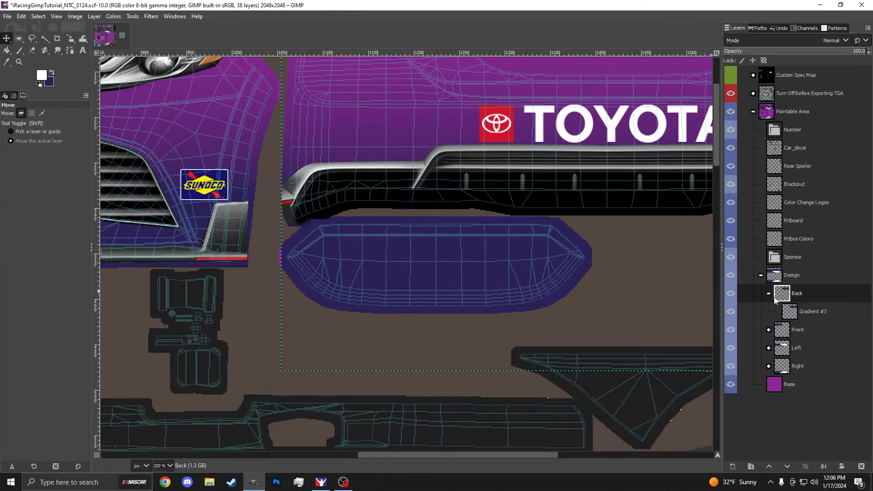
left_click(739, 305)
right_click(799, 294)
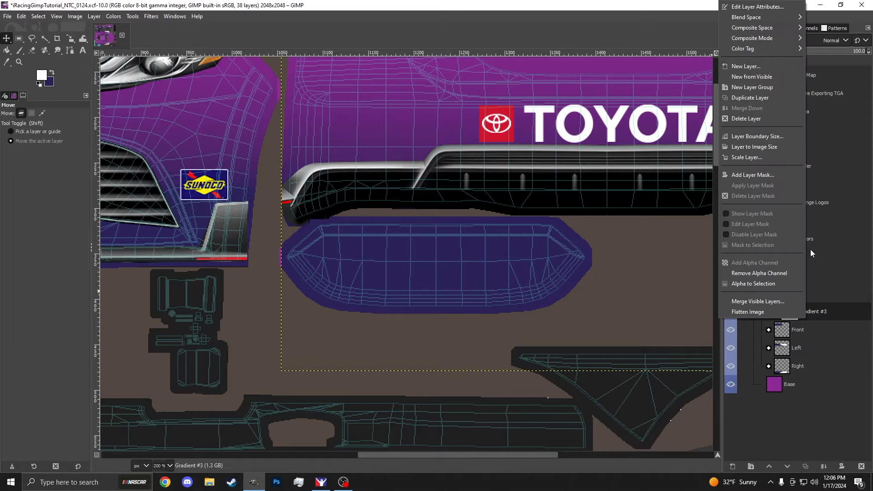
left_click(767, 66)
type("Inner")
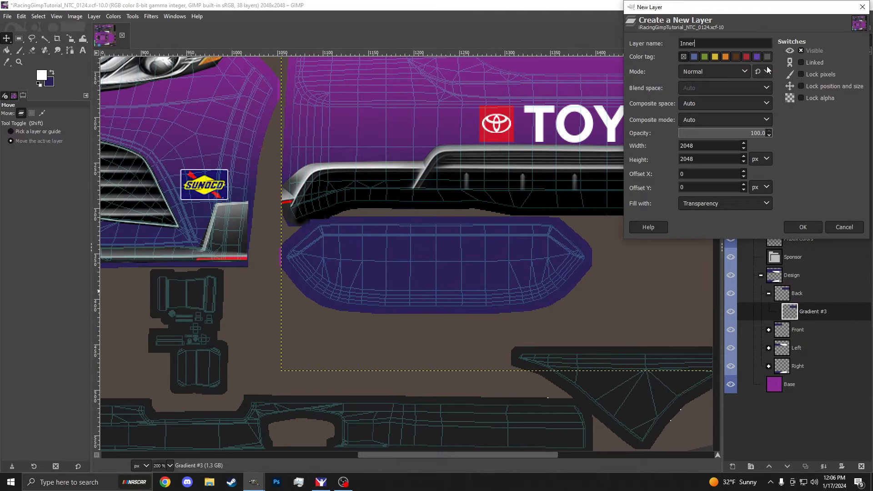
type("Bumper")
key("Return")
Step: Outline the panel below the rear bumper with Free Select and fill the selection with white
key("f")
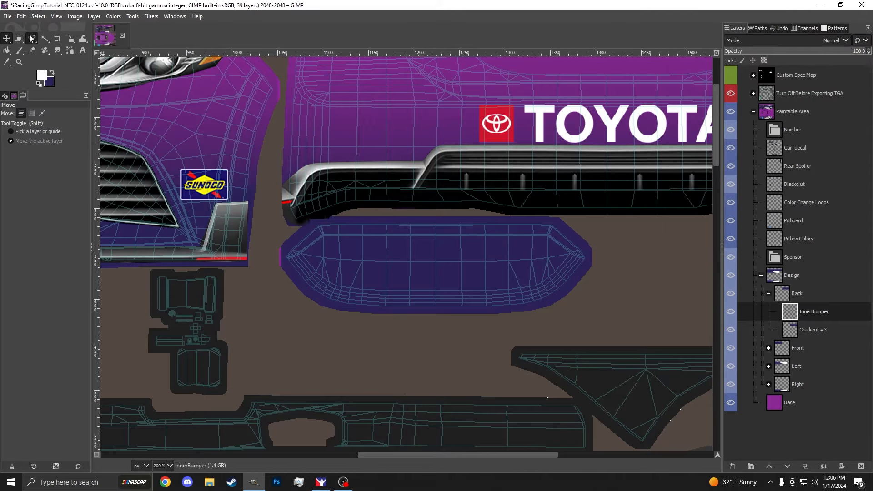
left_click(453, 218)
mouse_move(310, 222)
left_mouse_down()
mouse_move(268, 299)
mouse_move(353, 317)
mouse_move(534, 321)
mouse_move(633, 276)
mouse_move(589, 229)
mouse_move(457, 218)
left_mouse_up()
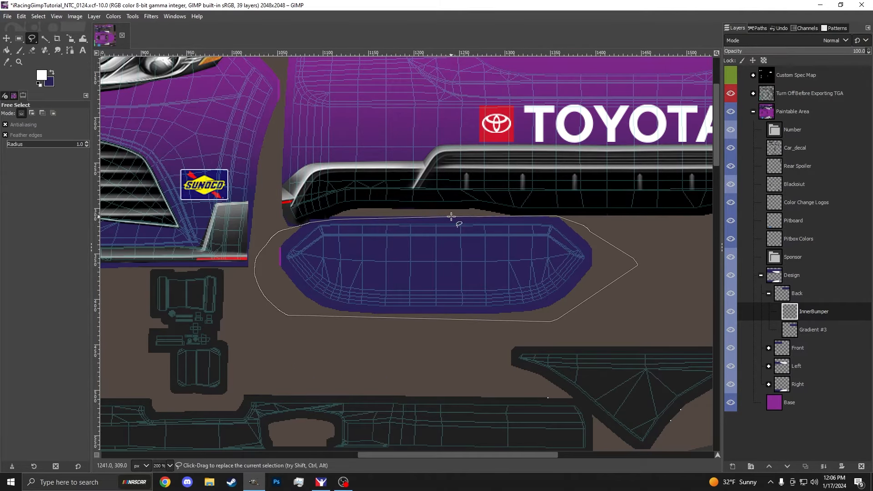
key("shift+b")
left_click(448, 238)
Step: Crop the InnerBumper layer to the selection and clear the selection
left_click(96, 18)
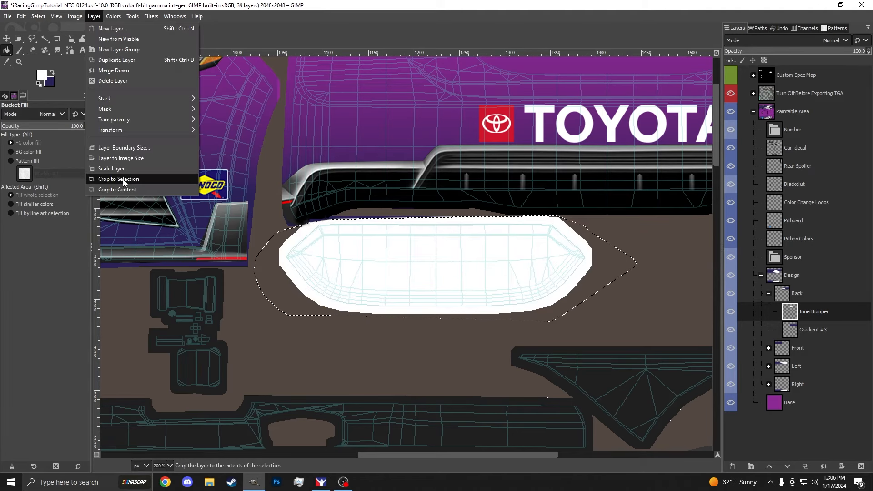
left_click(125, 182)
key("ctrl+shift+a")
Step: Collapse the Back group, make the Front group active and examine the stripes on the side panels
scroll(456, 200, "down", 6)
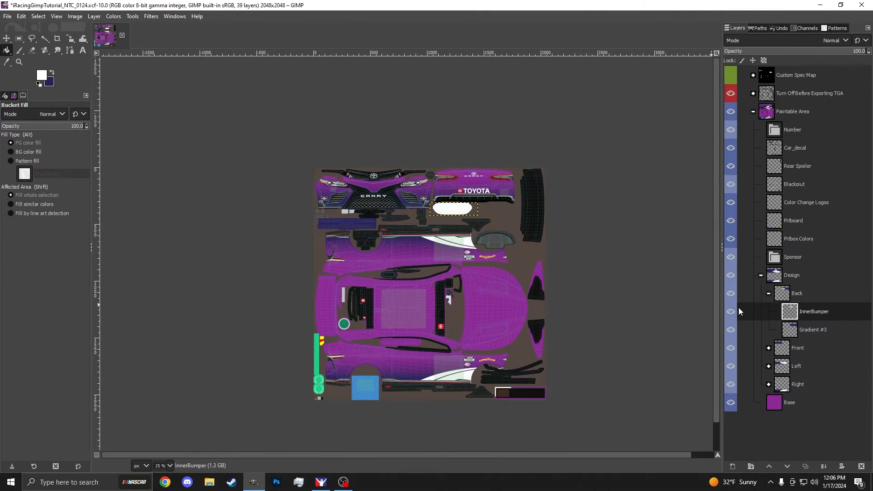
left_click(769, 294)
left_click(815, 313)
scroll(411, 261, "up", 1)
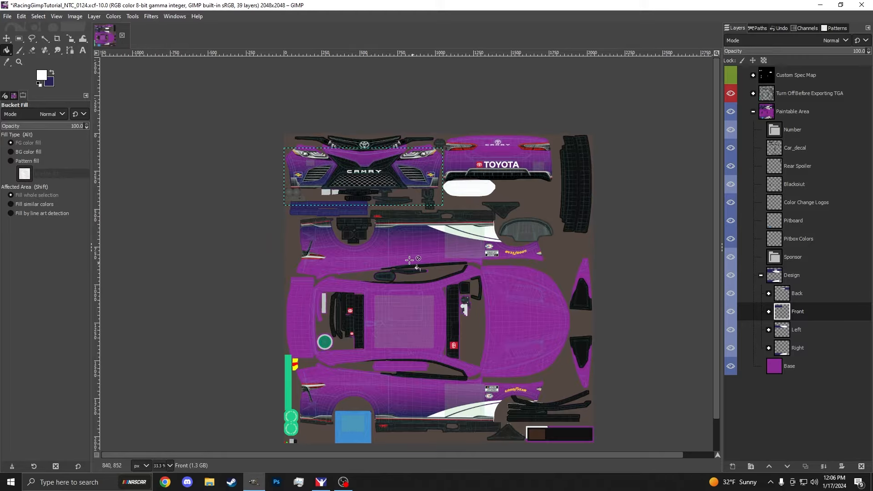
scroll(473, 221, "down", 1)
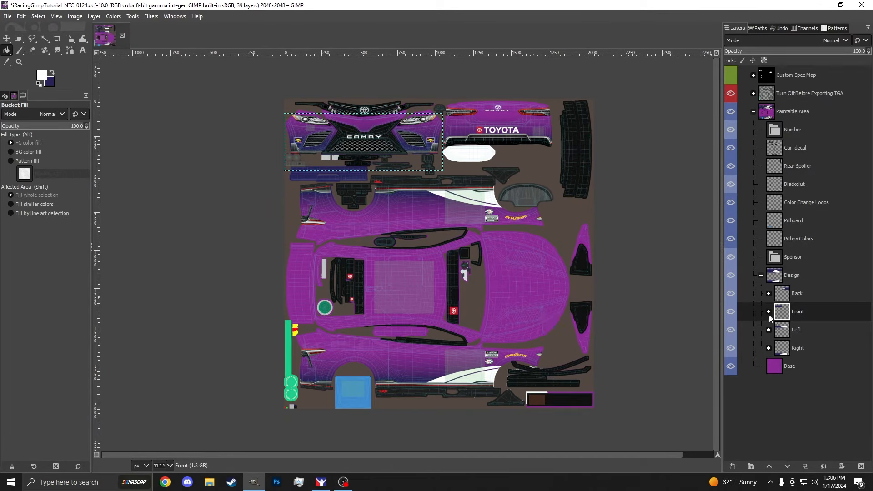
scroll(502, 365, "up", 3)
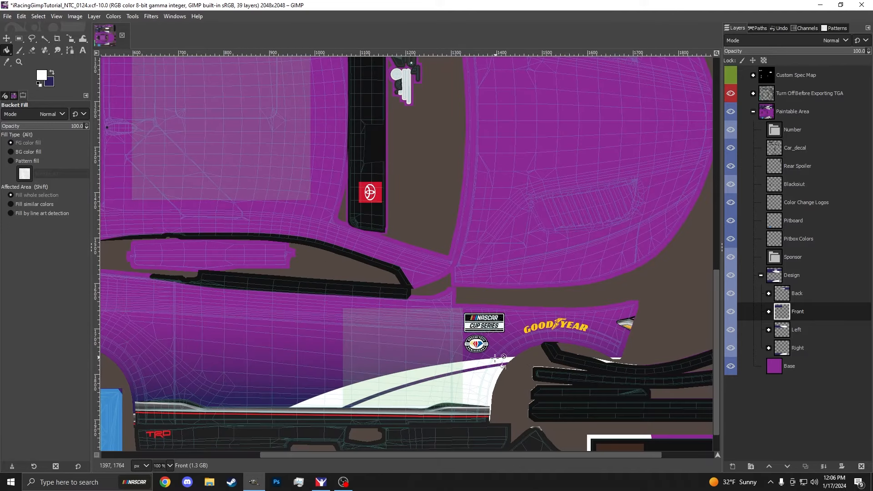
scroll(619, 362, "down", 2)
scroll(336, 87, "up", 3)
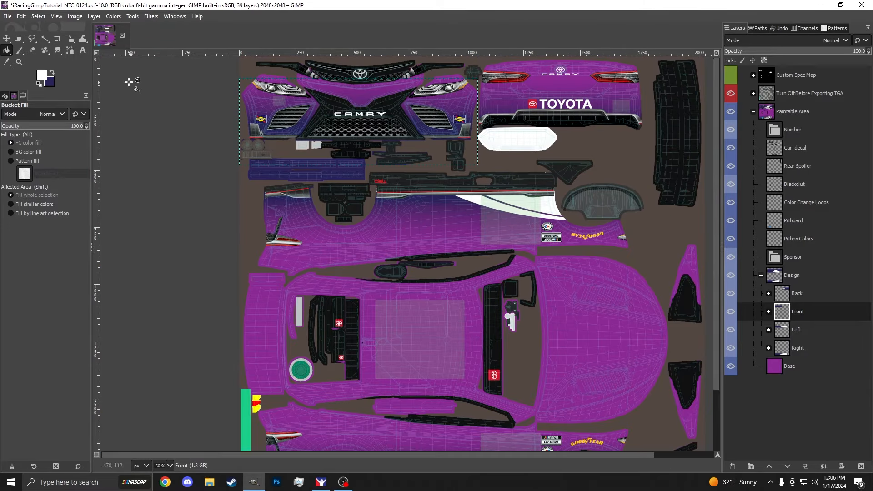
left_click(70, 50)
scroll(274, 91, "up", 2)
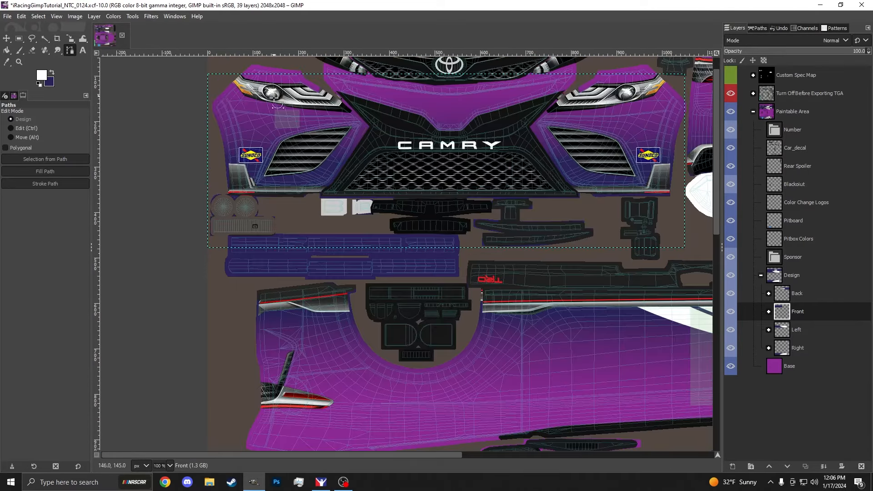
left_click(211, 96)
left_click(407, 121)
left_click_drag(407, 121, 316, 97)
key("ctrl+z")
key("ctrl+z")
key("ctrl+z")
key("ctrl+z")
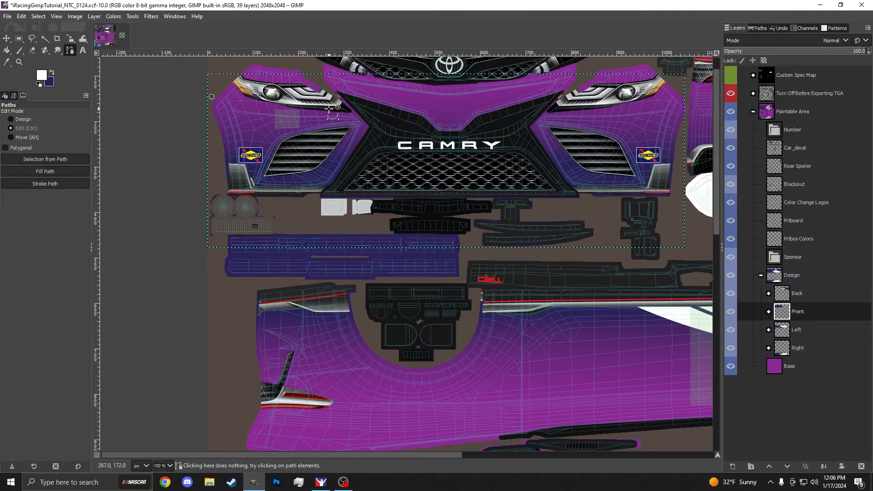
Step: Expand the Left group to check its layers and duplicate the whole group
left_click(784, 332)
left_click(769, 330)
left_click(804, 347)
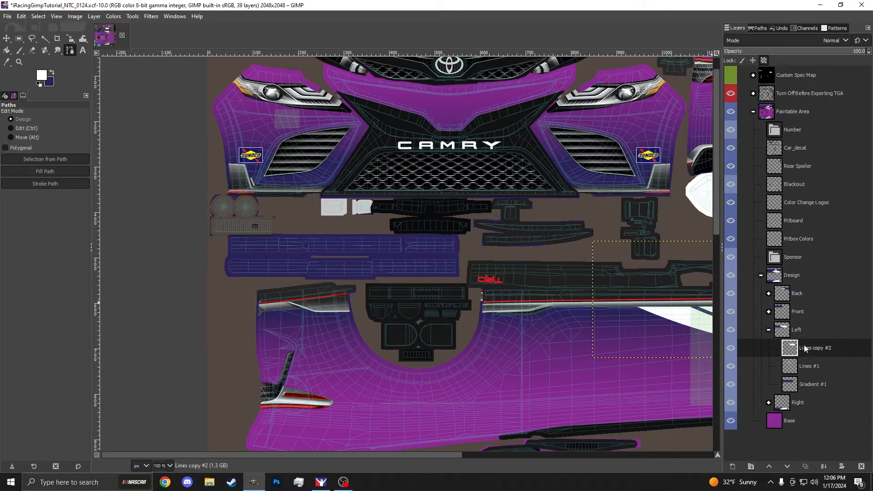
right_click(809, 350)
left_click(805, 314)
right_click(806, 329)
left_click(774, 137)
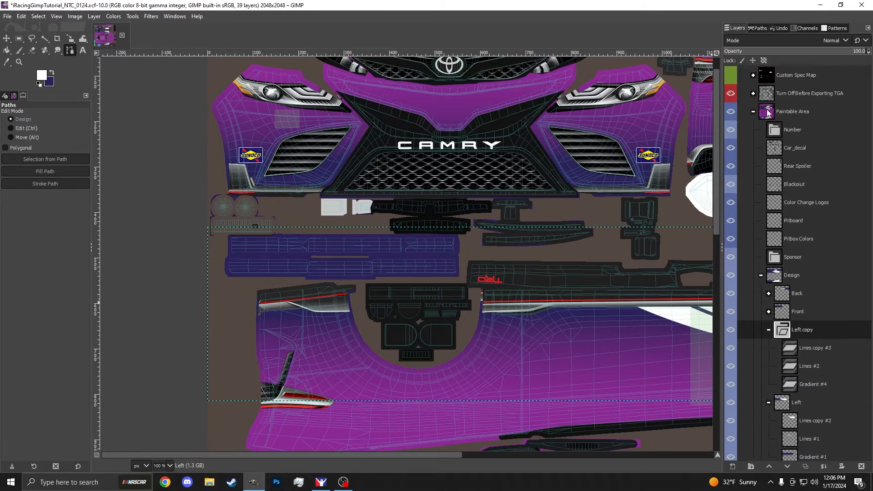
Step: Remove the gradient layer from the Left copy group and move the group into the Front group
left_click(809, 382)
key("ctrl+x")
left_click(797, 330)
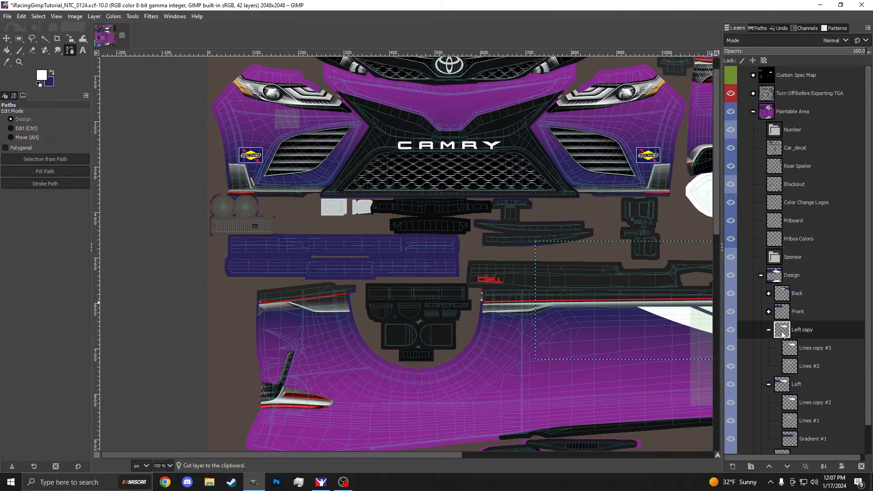
left_click(769, 330)
left_click_drag(804, 331, 807, 314)
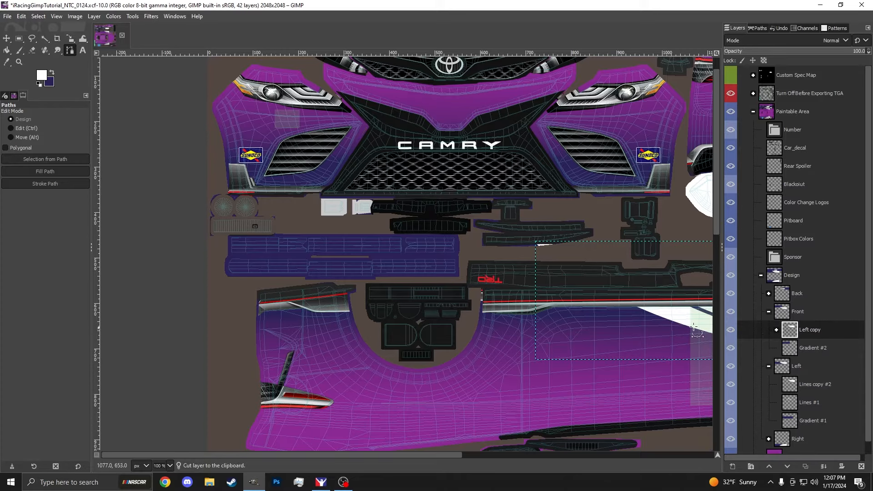
Step: Move the Left copy stripes onto the left half of the front bumper, rotate them 180 degrees and adjust their position
key("m")
scroll(297, 287, "down", 1)
left_click_drag(528, 313, 233, 205)
left_click(94, 16)
mouse_move(113, 141)
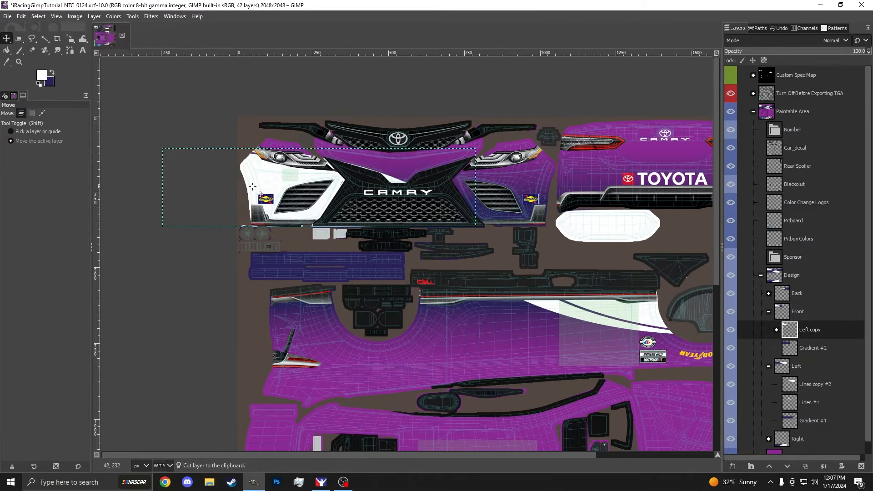
left_click(227, 189)
mouse_move(362, 184)
left_mouse_down()
mouse_move(431, 200)
mouse_move(350, 196)
left_mouse_up()
scroll(429, 205, "down", 2)
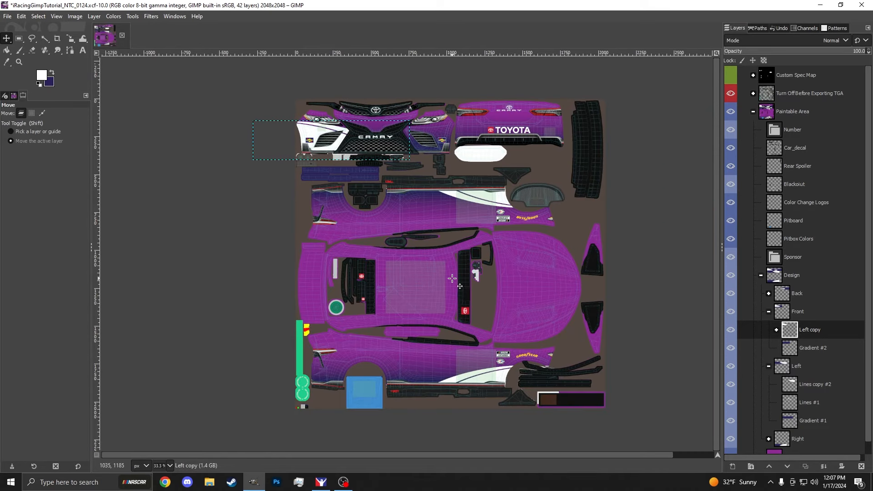
Step: Collapse the Front group and import leidos-logo-white.png as a layer inside the Sponsor group
left_click(770, 312)
left_click(800, 275)
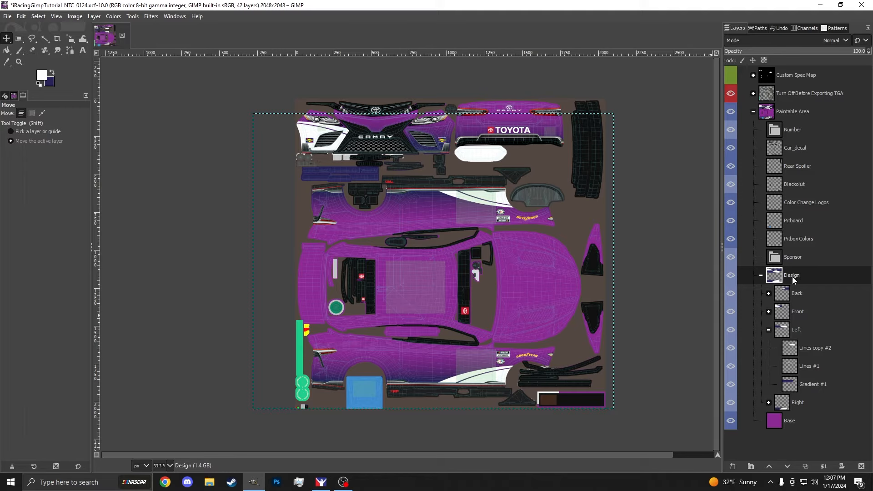
left_click(793, 259)
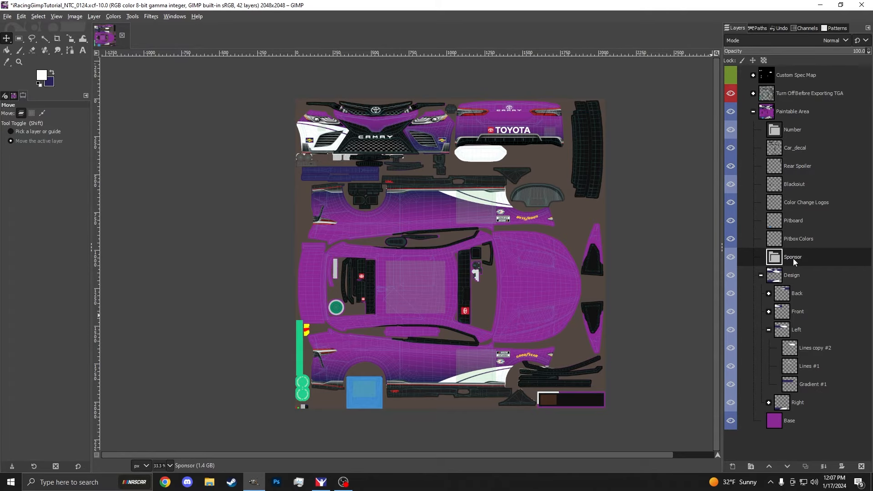
key("ctrl+alt+o")
double_click(260, 95)
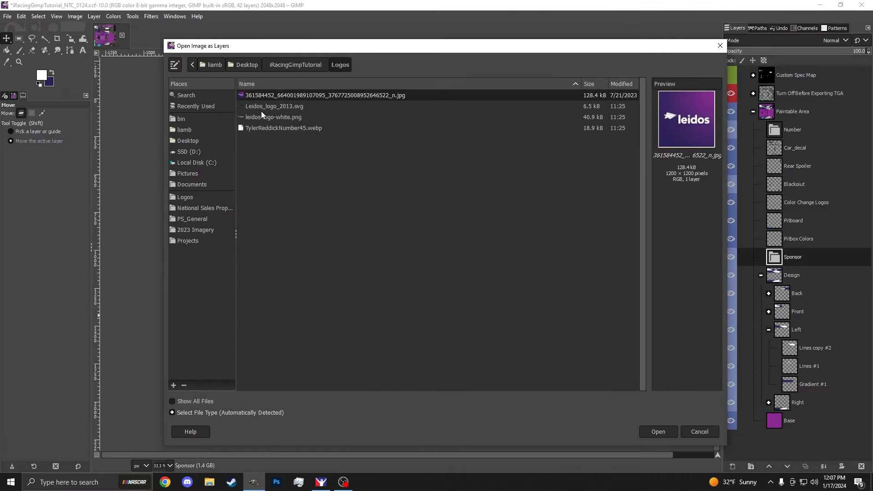
left_click(280, 117)
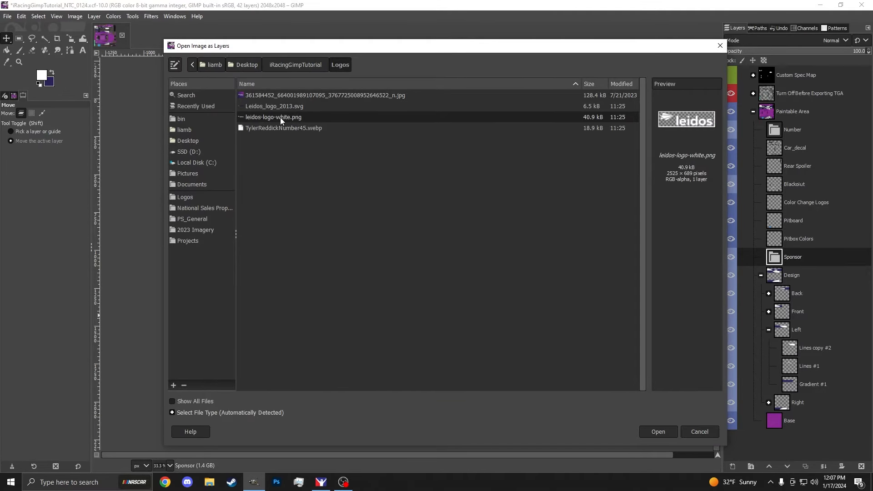
left_click(658, 432)
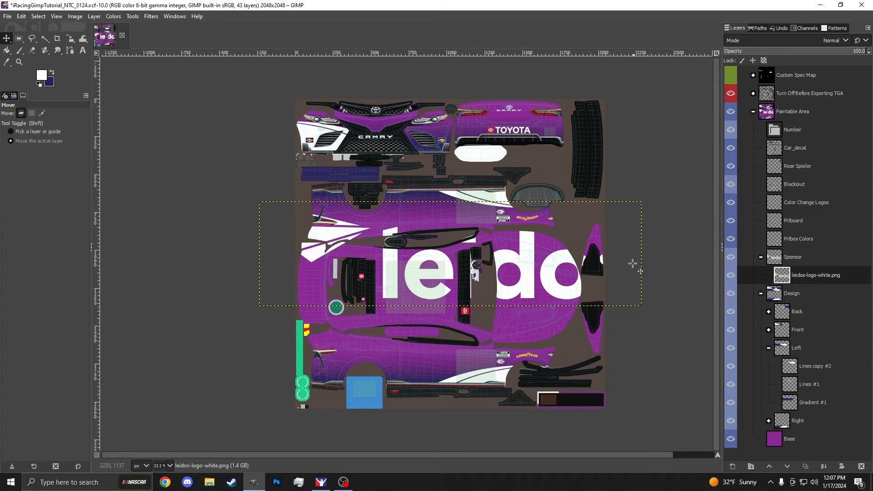
scroll(386, 269, "up", 3)
scroll(308, 214, "down", 5)
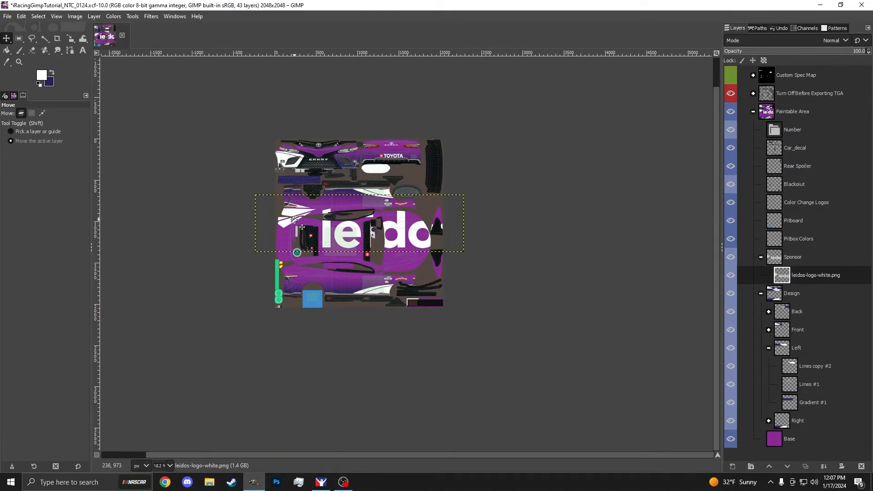
Step: Undo the white logo import and import Leidos_logo_2013.svg from the Logos folder into the Sponsor group at 5000 px wide
key("ctrl+z")
key("ctrl+alt+o")
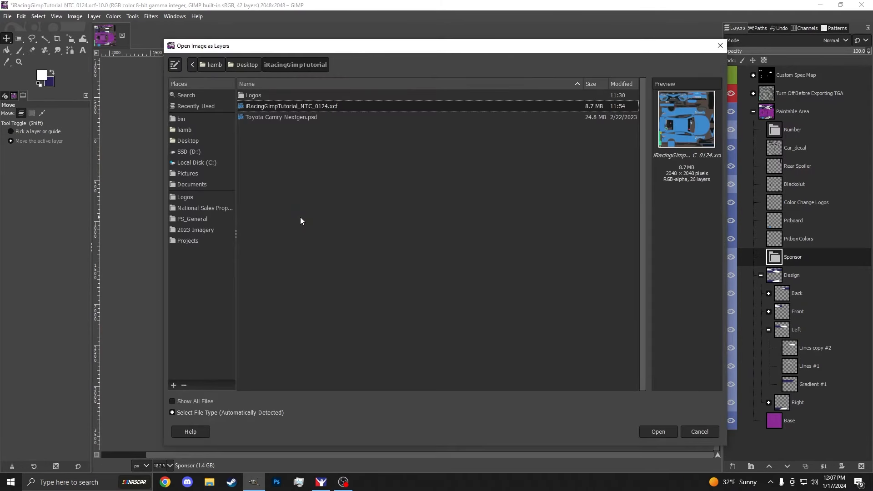
double_click(243, 97)
left_click(260, 107)
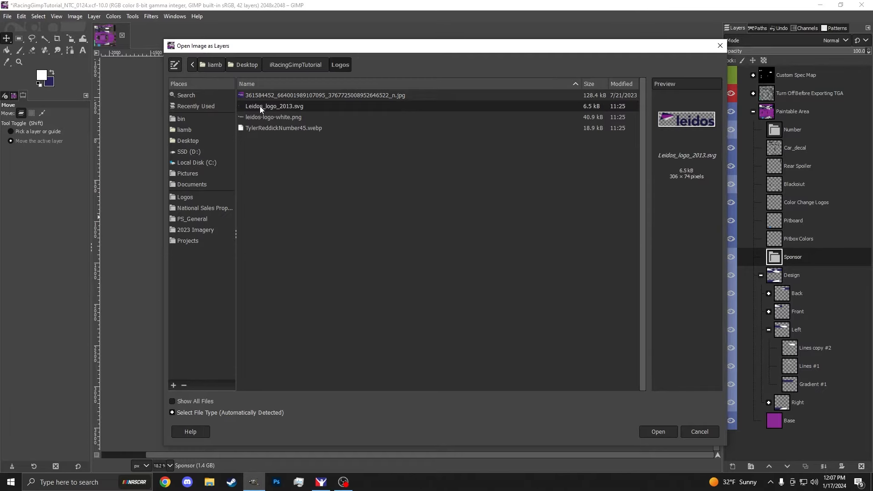
double_click(261, 106)
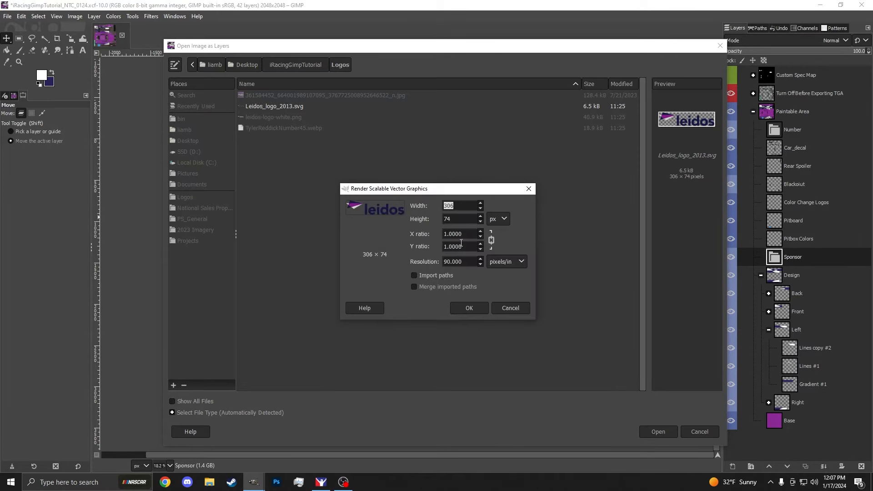
left_click_drag(386, 193, 353, 161)
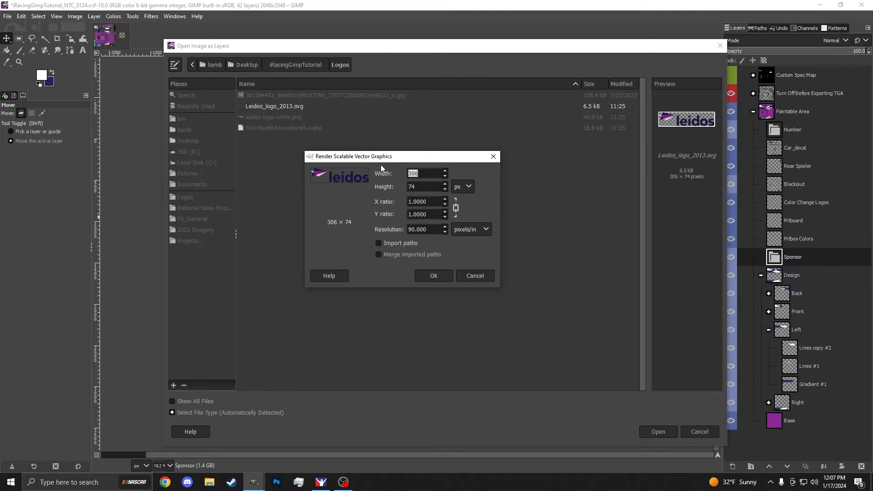
type("5000")
left_click(433, 276)
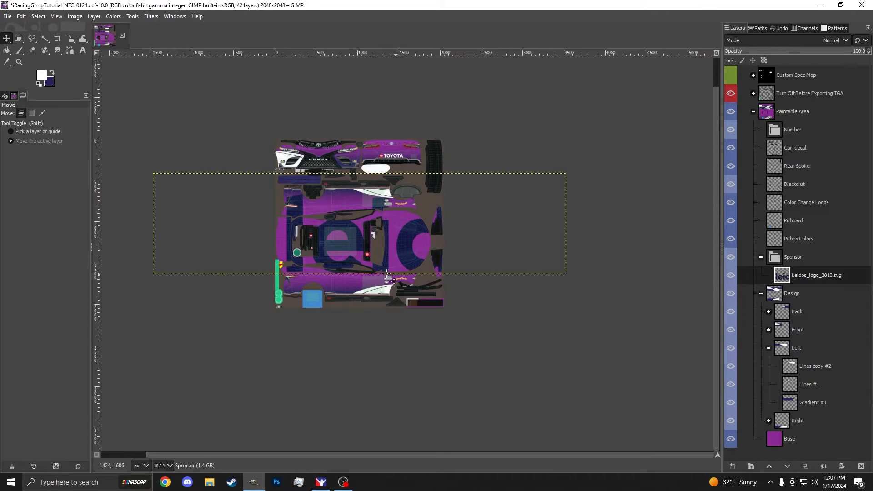
Step: Scale the Leidos_logo_2013.svg layer to about 1558 × 377 px and position it over the car's roof and hood
key("shift+s")
left_click(568, 190)
left_click(686, 120)
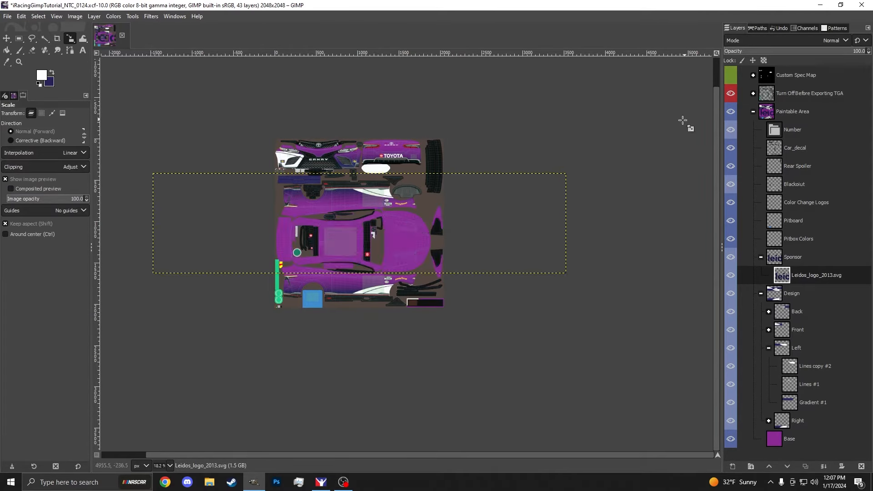
left_click(464, 272)
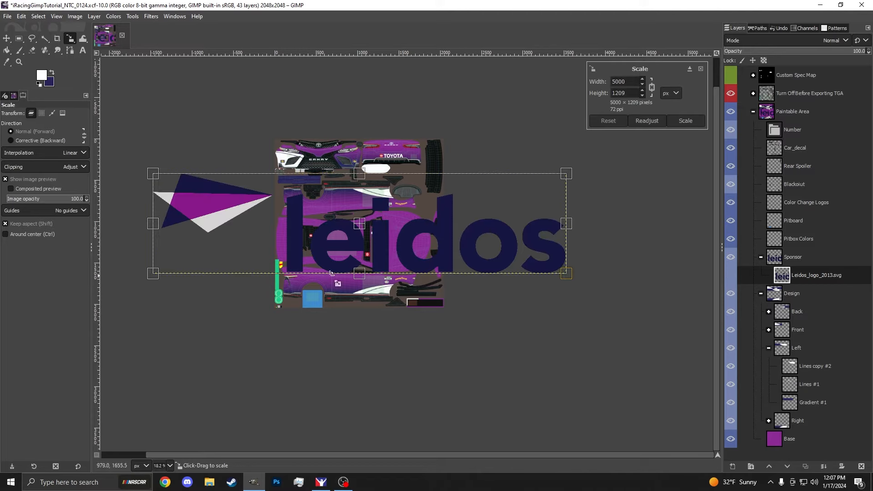
left_click_drag(146, 172, 293, 208)
left_click_drag(543, 271, 421, 238)
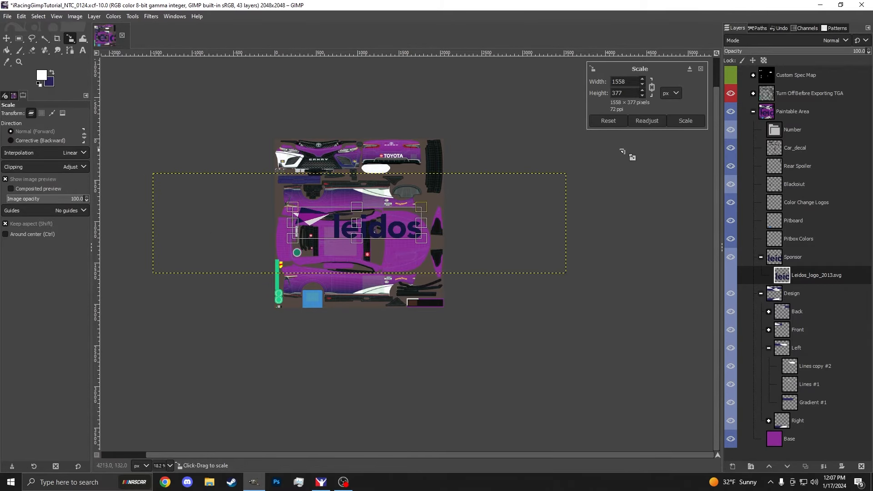
left_click(686, 121)
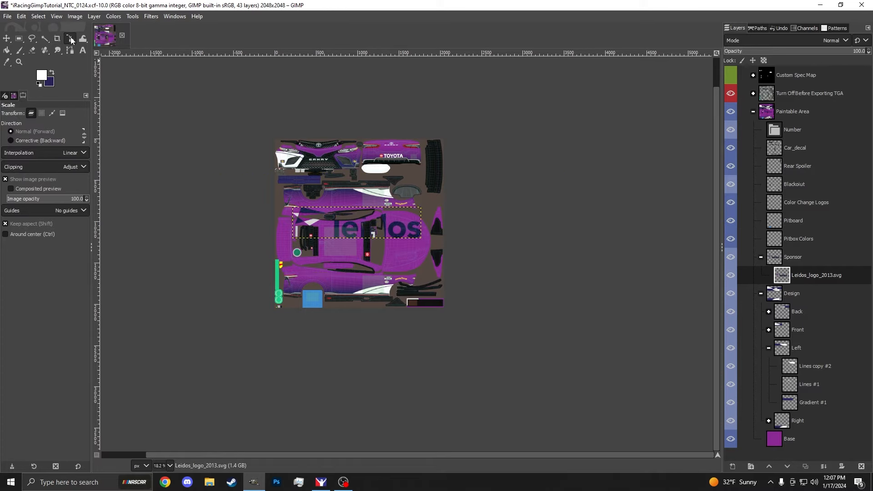
Step: Try rotating the Leidos logo layer by about 63 degrees around its centre
left_click_drag(71, 40, 105, 49)
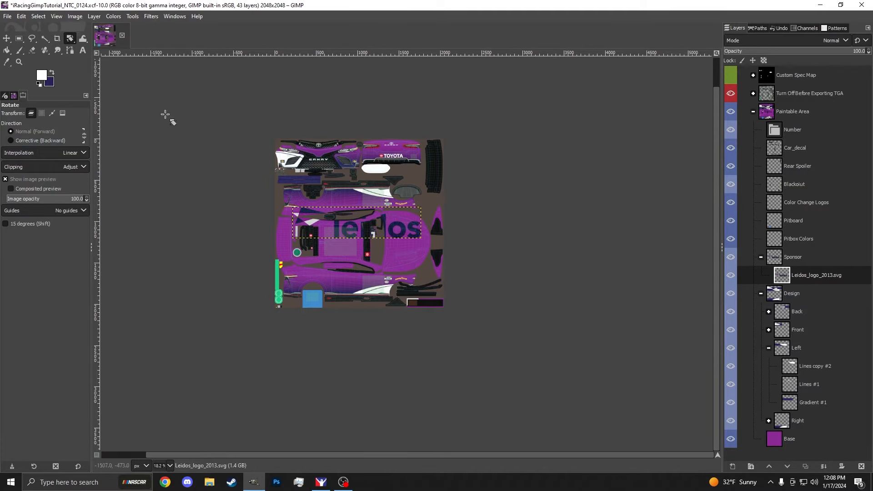
left_click_drag(301, 220, 299, 247)
left_click(686, 135)
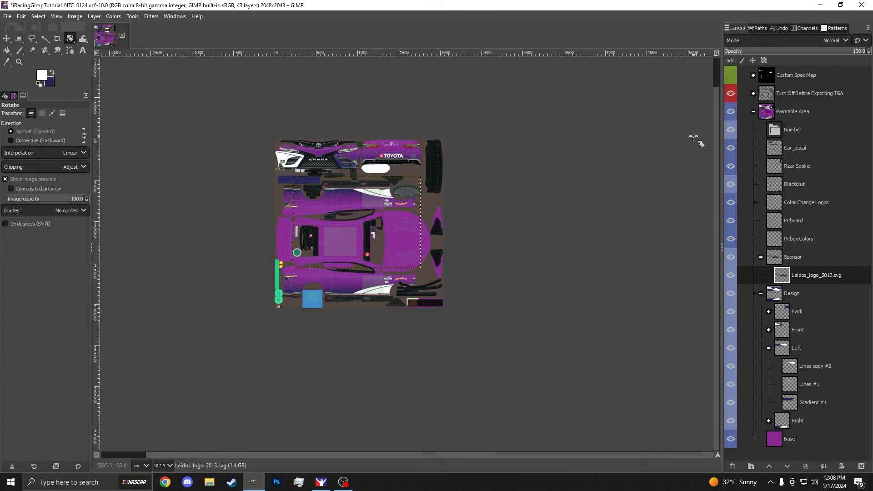
left_click_drag(430, 175, 696, 161)
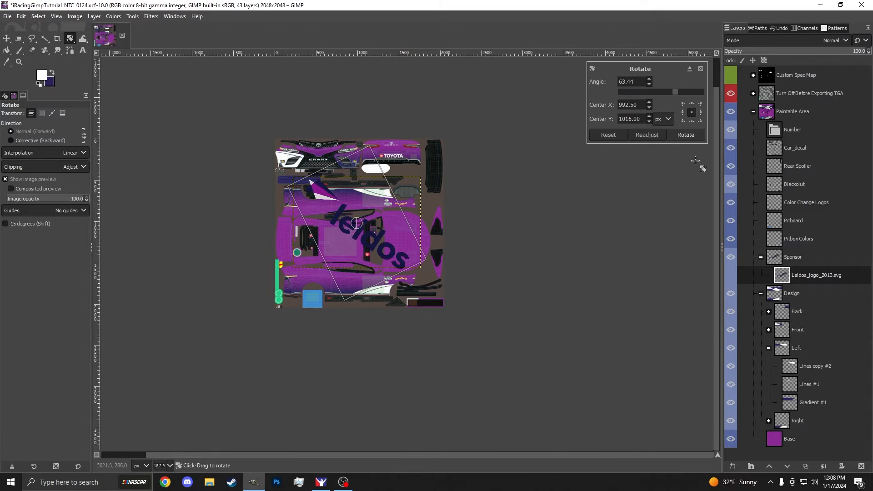
left_click(686, 134)
Step: Try a 3D Transform on the Leidos logo layer, tilting it about 32 degrees around the X axis
left_click_drag(70, 40, 111, 106)
left_click(111, 106)
left_click(341, 212)
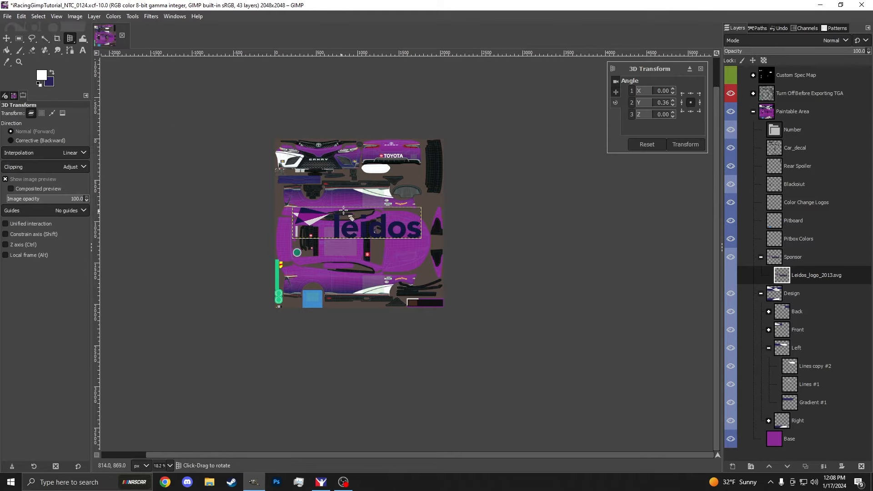
left_click(673, 90)
left_click_drag(672, 89, 673, 89)
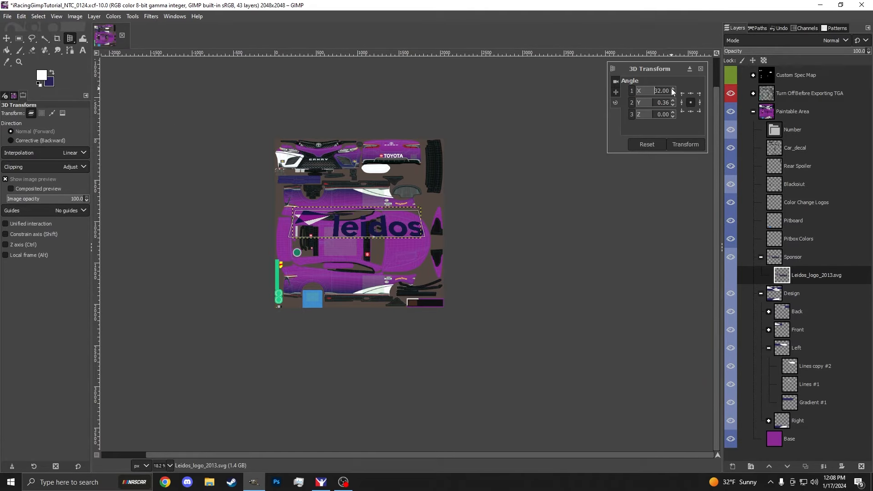
scroll(330, 223, "up", 2)
left_click(685, 143)
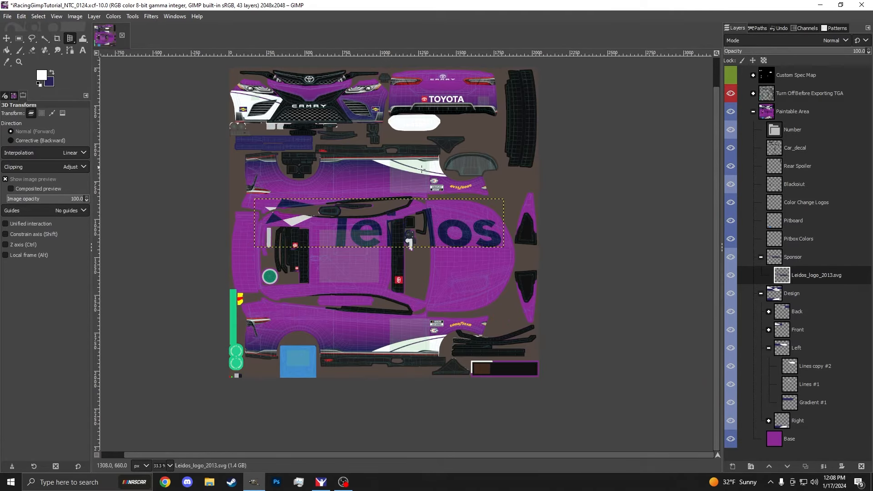
Step: Try shearing the Leidos logo layer horizontally with an X magnitude of about -219
mouse_move(71, 39)
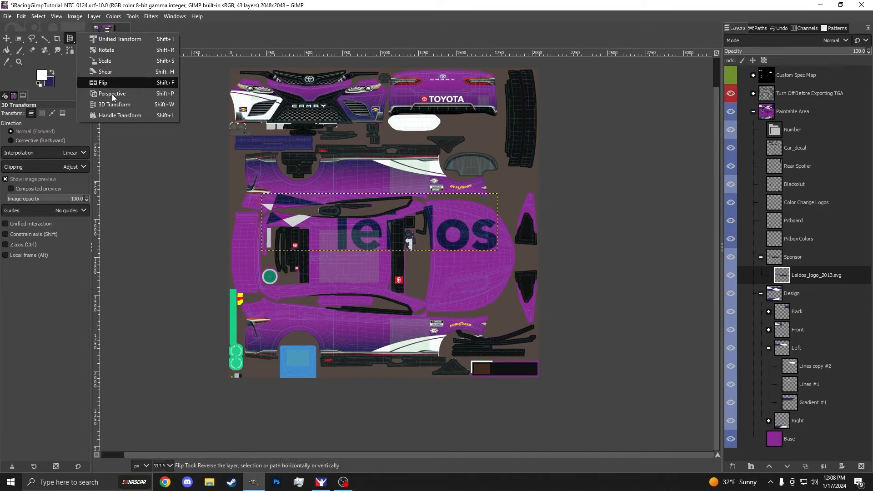
left_click(119, 72)
left_click_drag(279, 200, 301, 197)
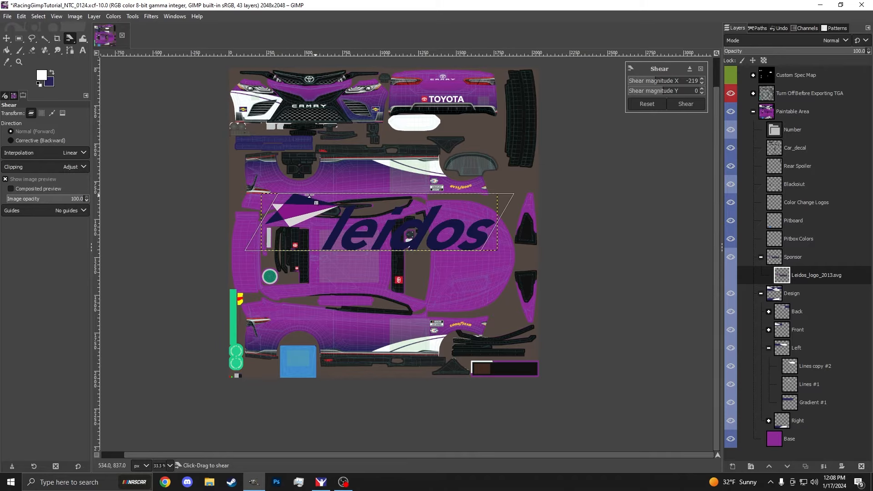
left_click(679, 105)
key("shift+p")
Step: Cut the Leidos_logo_2013.svg layer and import leidos-logo-white.png from the Logos folder into the Sponsor group
left_click(799, 275)
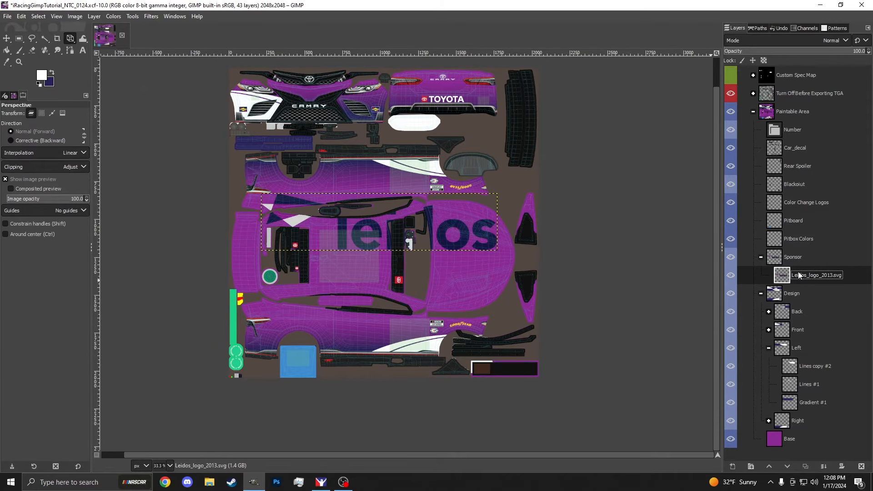
key("ctrl+x")
key("ctrl+alt+o")
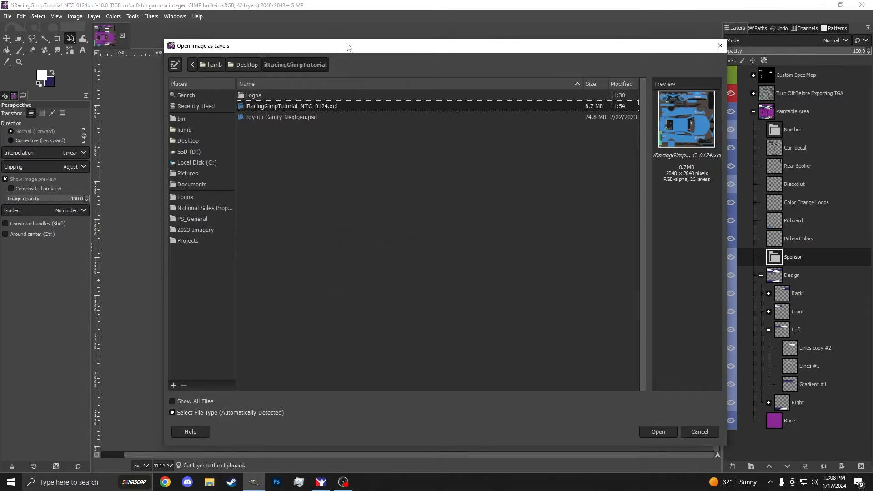
double_click(256, 96)
double_click(267, 118)
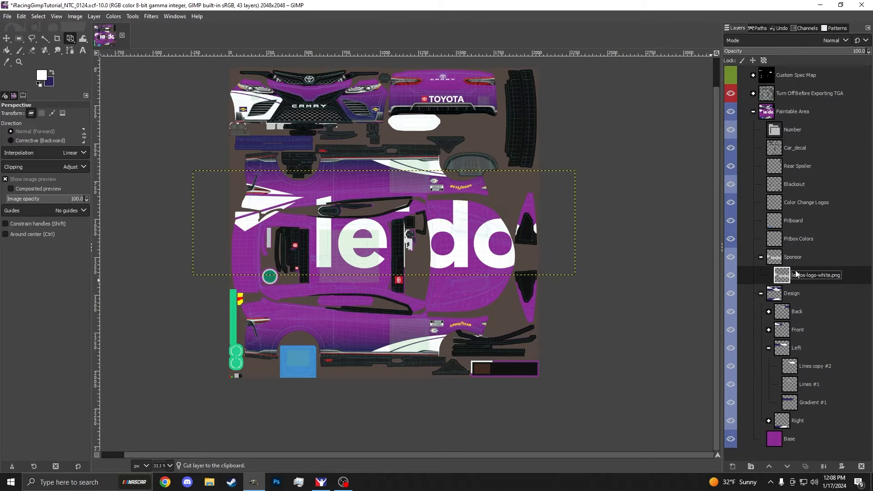
Step: Duplicate the white Leidos logo layer, keeping the original hidden, and scale the copy to about 394 × 108 px on the lower side panel
right_click(796, 273)
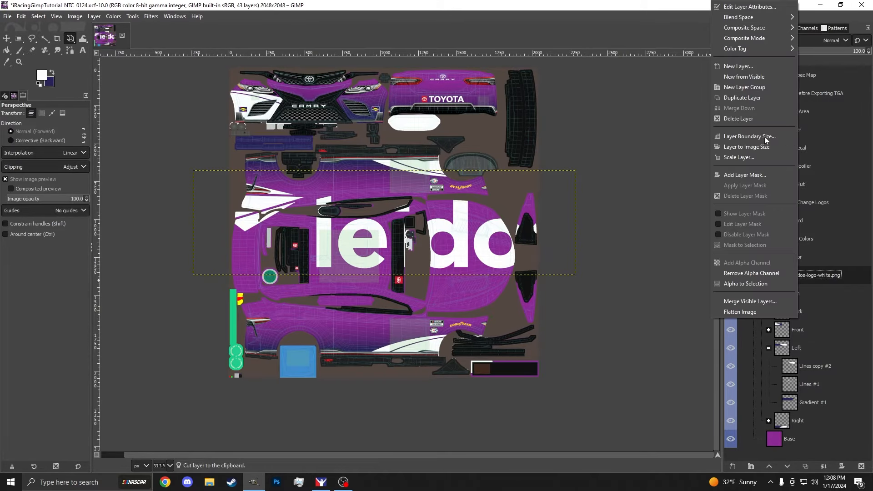
left_click(745, 107)
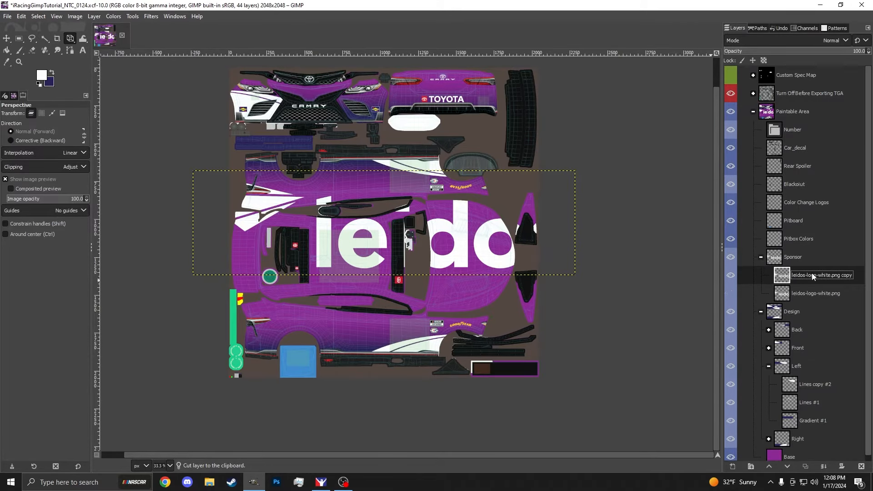
key("shift+s")
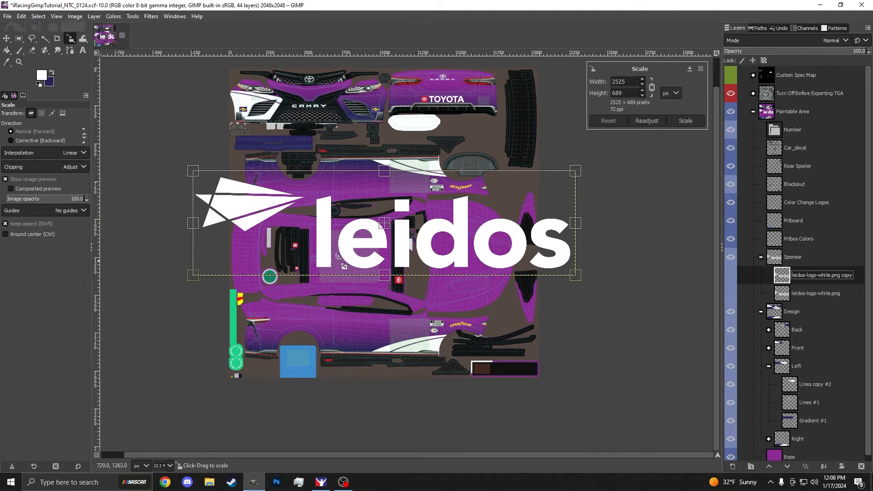
left_click_drag(206, 175, 316, 320)
key("Return")
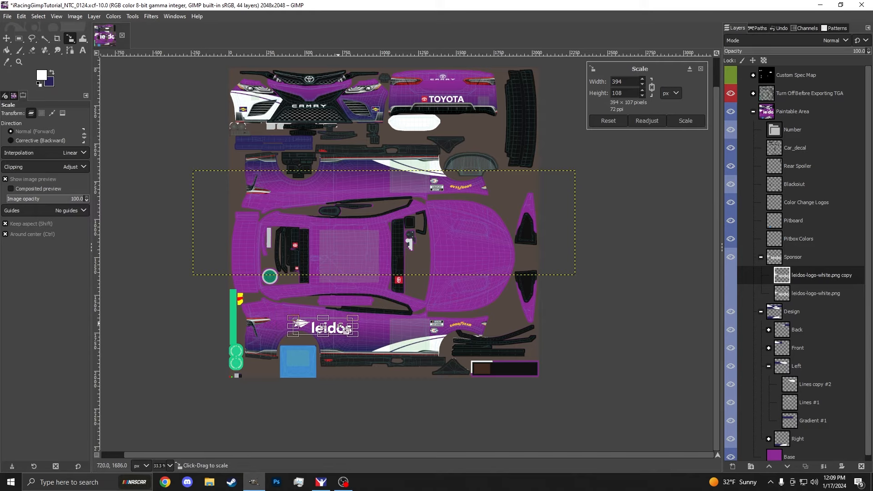
Step: Try enlarging the scaled-down logo copy to span the lower side panel and inspect its edges up close
scroll(323, 344, "up", 2)
scroll(324, 344, "up", 1)
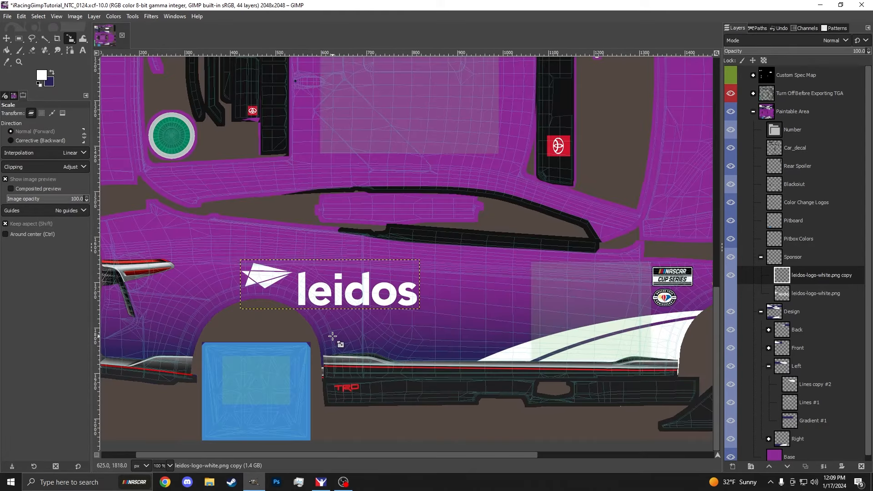
left_click(383, 303)
left_click_drag(382, 302, 487, 332)
left_click(685, 121)
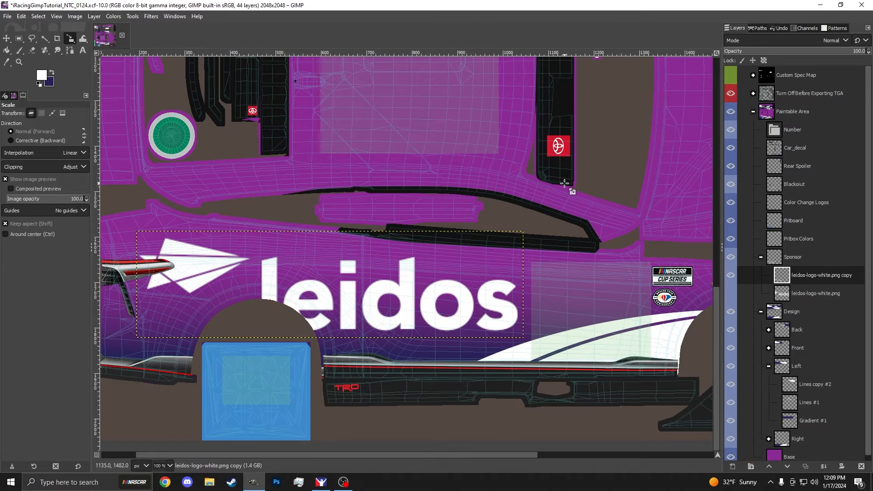
scroll(228, 270, "up", 3)
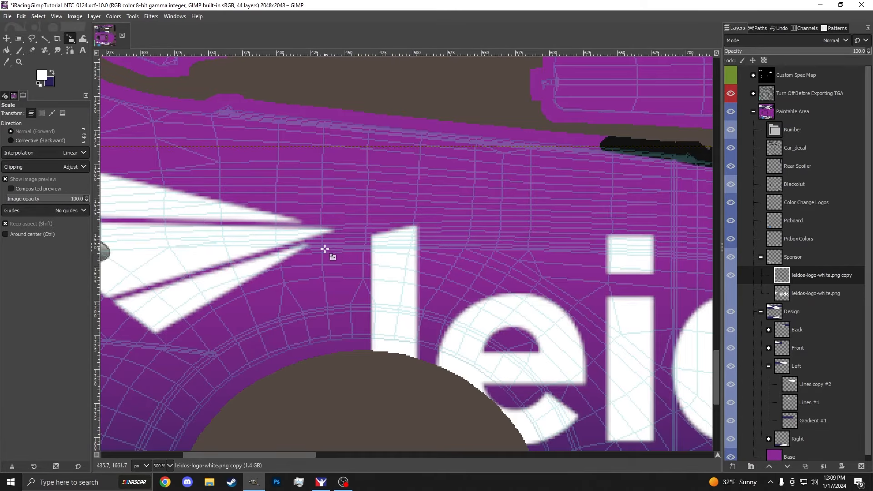
scroll(325, 249, "down", 4)
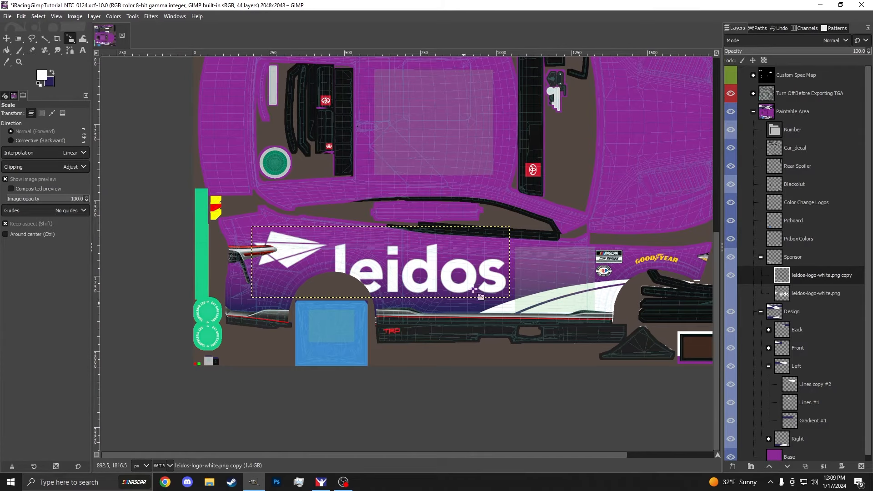
scroll(510, 244, "up", 1)
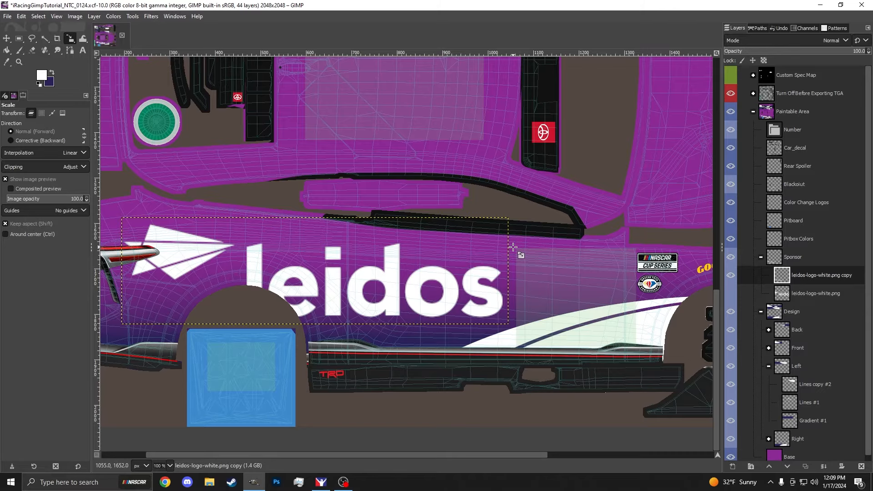
Step: Undo and redo the logo copy's scaling operations to compare edge sharpness at each size, ending on the small version
key("ctrl+z")
scroll(267, 253, "up", 4)
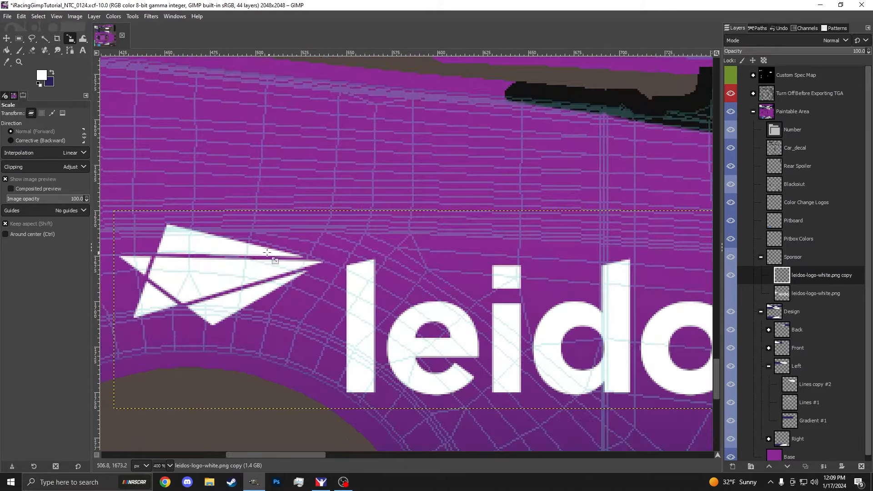
scroll(282, 254, "down", 6)
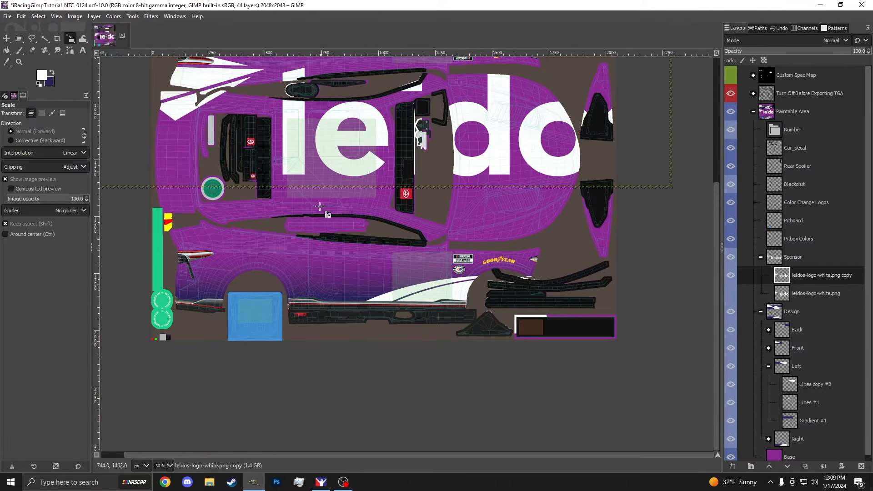
scroll(266, 111, "up", 5)
scroll(344, 145, "down", 6)
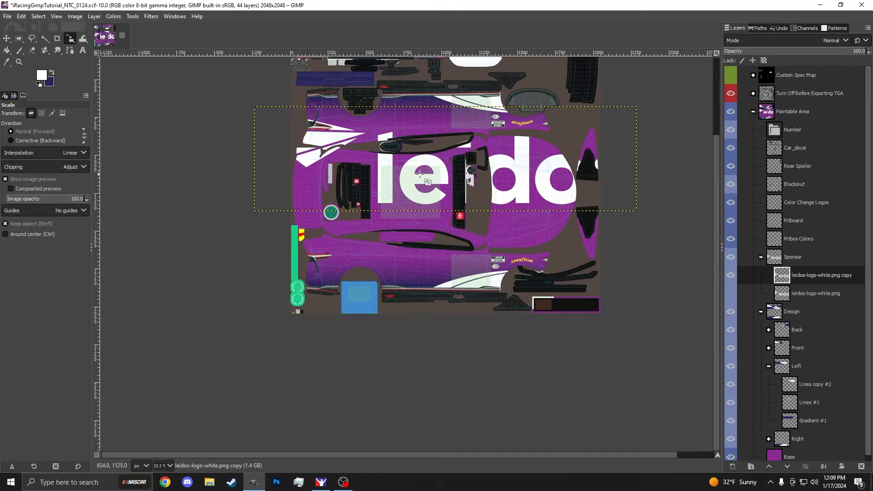
key("ctrl+y")
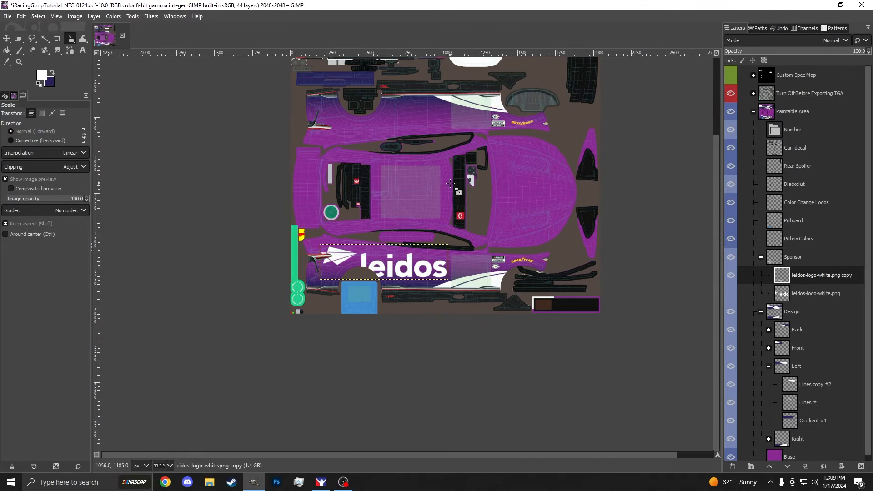
scroll(387, 253, "up", 6)
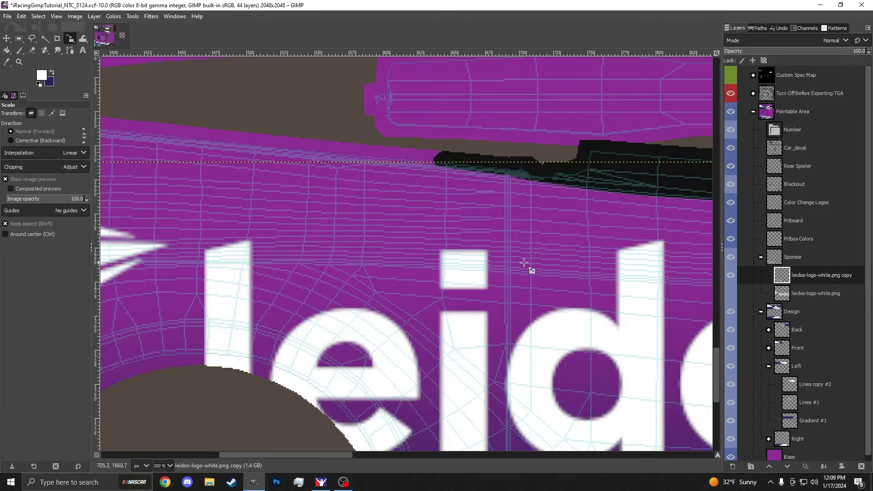
scroll(351, 245, "down", 6)
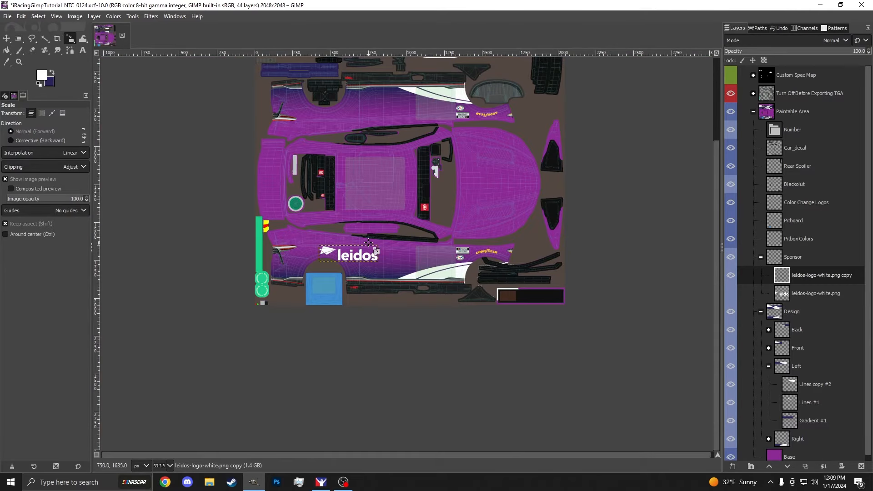
Step: Undo the scaling of the white Leidos logo copy to restore its full size
key("ctrl+z")
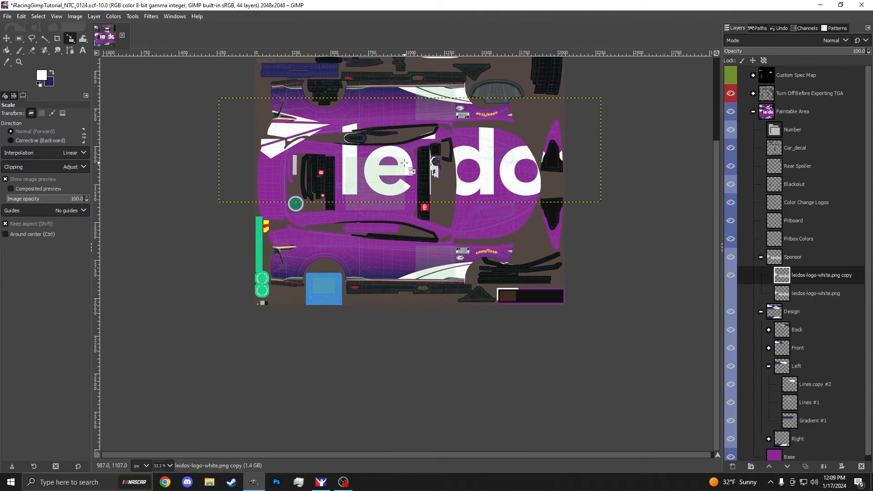
Step: Try three successive large freehand rotations of the full-size logo copy and inspect its edges up close
key("shift+r")
left_click_drag(530, 169, 475, 248)
left_click(685, 137)
left_click_drag(547, 233, 377, 261)
left_click(685, 137)
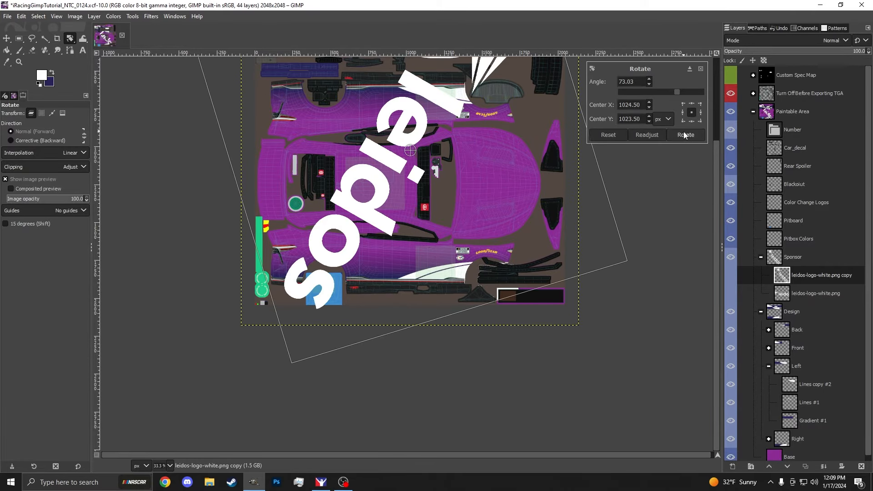
left_click_drag(336, 228, 515, 227)
left_click(686, 137)
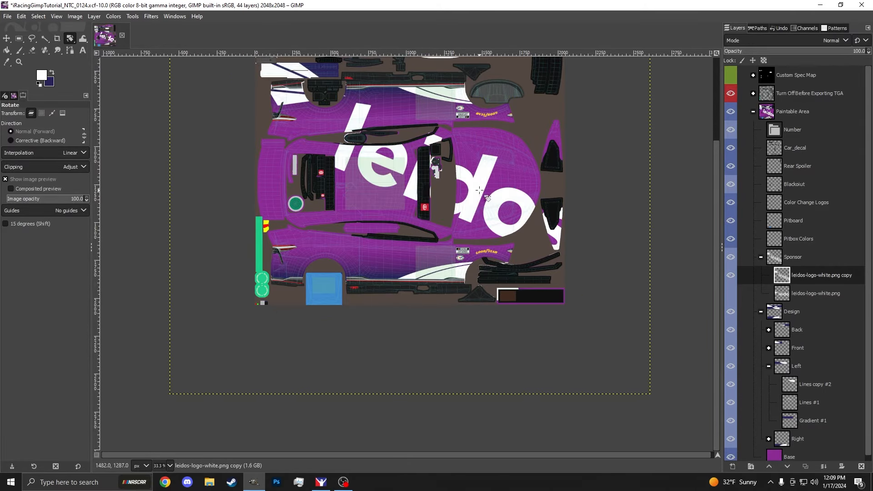
scroll(533, 129, "up", 7)
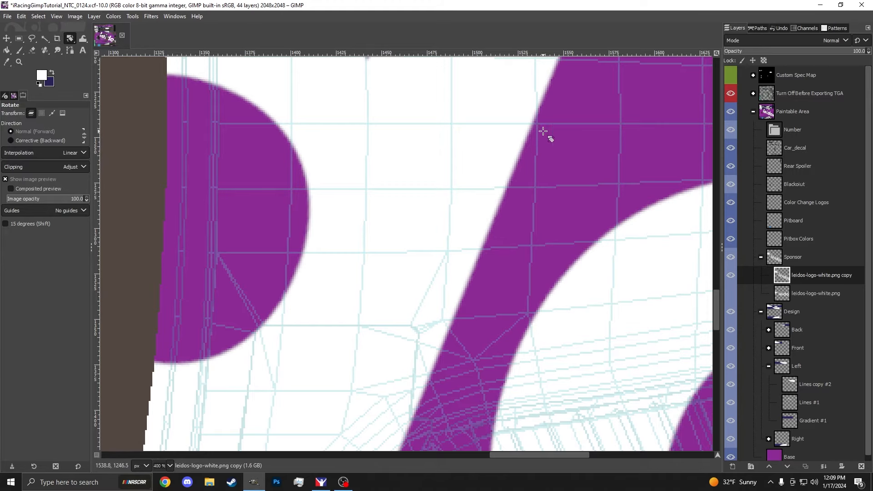
Step: Undo the three trial rotations of the logo copy
scroll(543, 131, "down", 7)
key("ctrl+z")
key("ctrl+z")
key("ctrl+z")
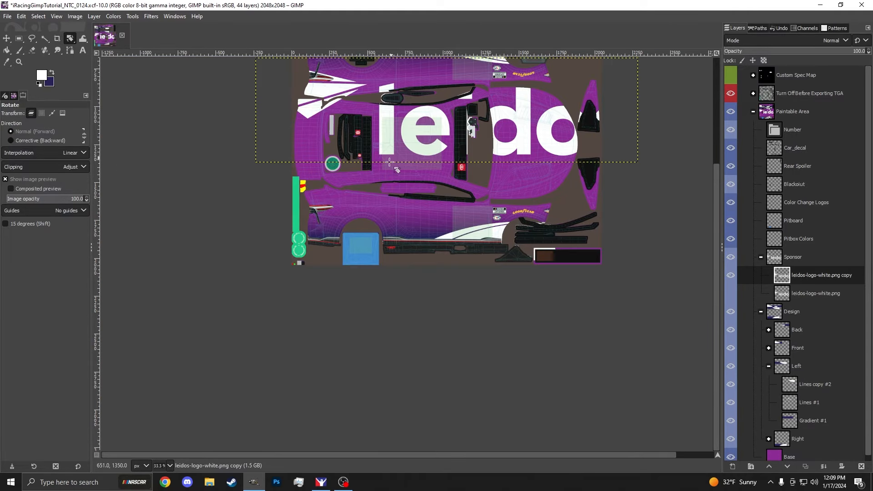
Step: Rotate the full-size white Leidos logo copy by 2.00 degrees
scroll(388, 182, "up", 3)
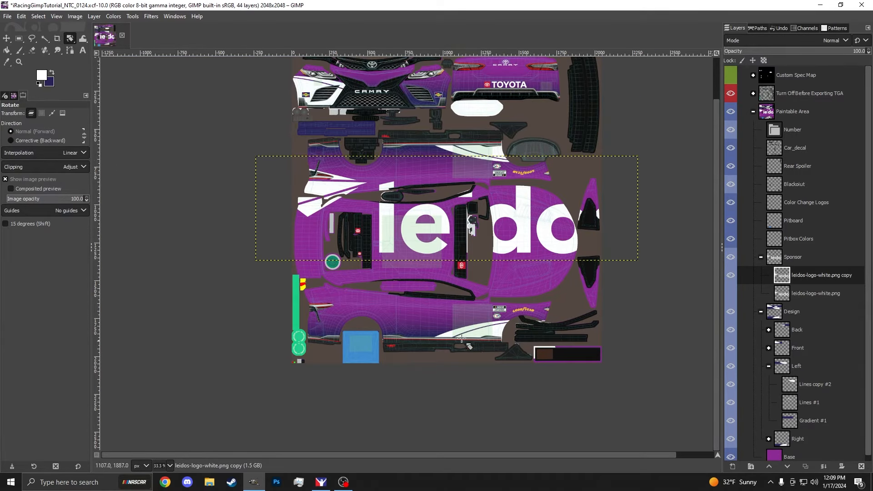
left_click(414, 282)
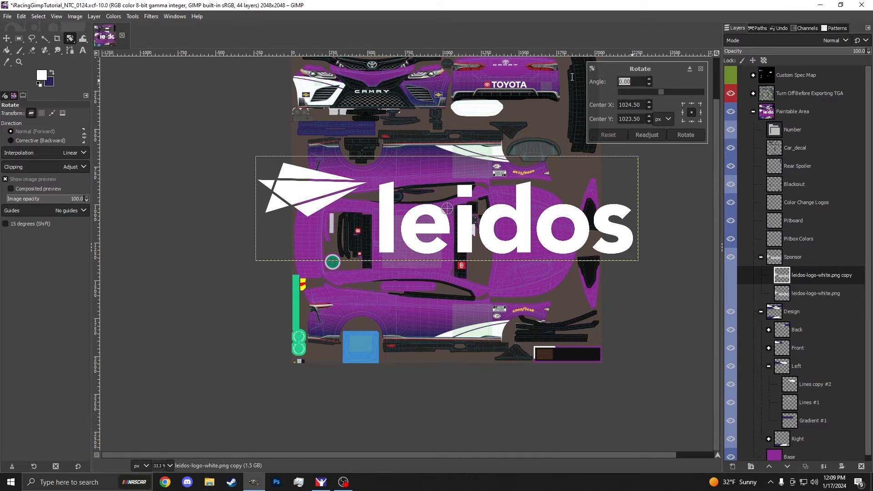
key("Return")
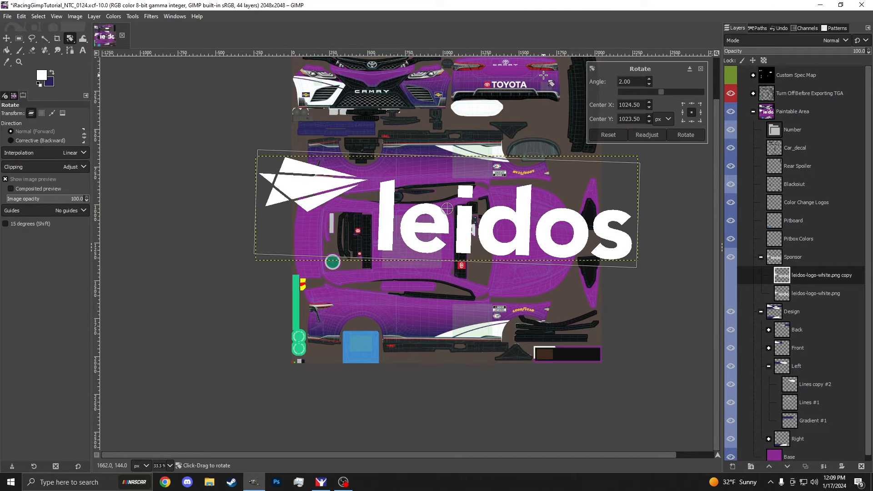
left_click(693, 136)
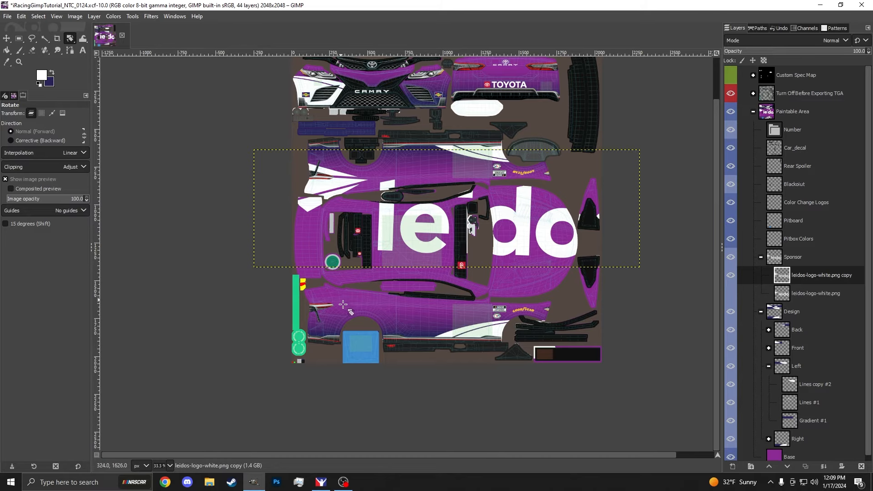
Step: Scale the rotated logo copy proportionally to about 794 × 242 px and position it on the lower side panel above the rear wheel arch
scroll(344, 304, "up", 2)
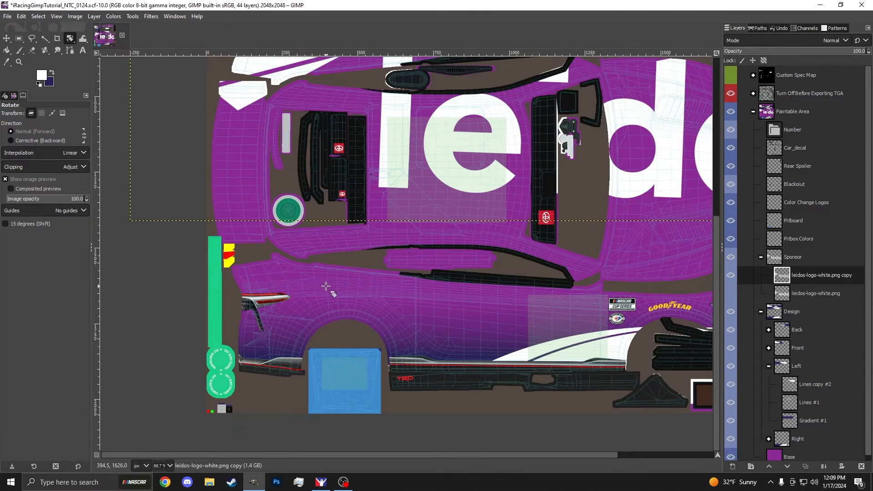
scroll(295, 245, "down", 3)
key("shift+s")
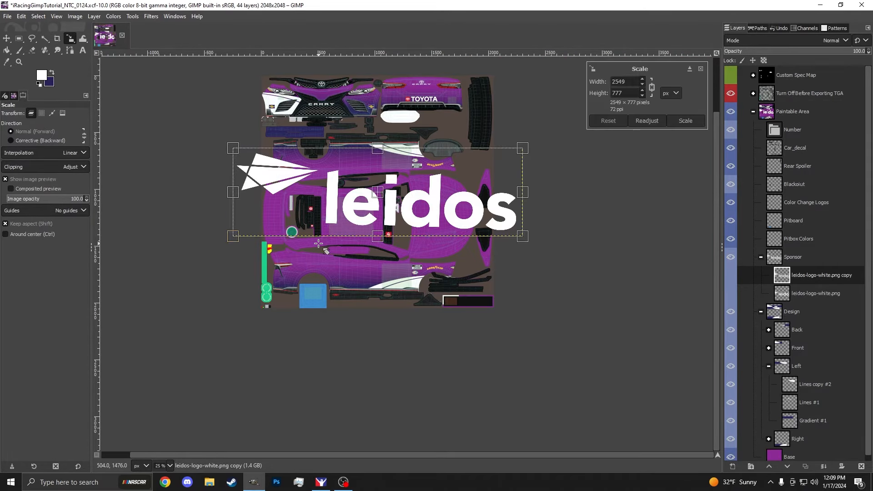
left_click_drag(232, 148, 294, 167)
left_click_drag(376, 191, 356, 277)
left_click_drag(275, 257, 297, 254)
left_click_drag(428, 295, 374, 278)
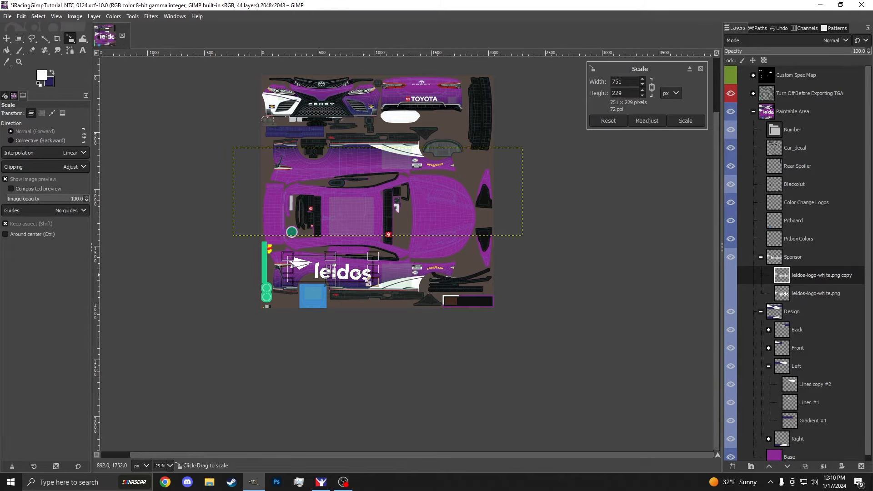
scroll(352, 276, "up", 4)
left_click_drag(145, 211, 159, 215)
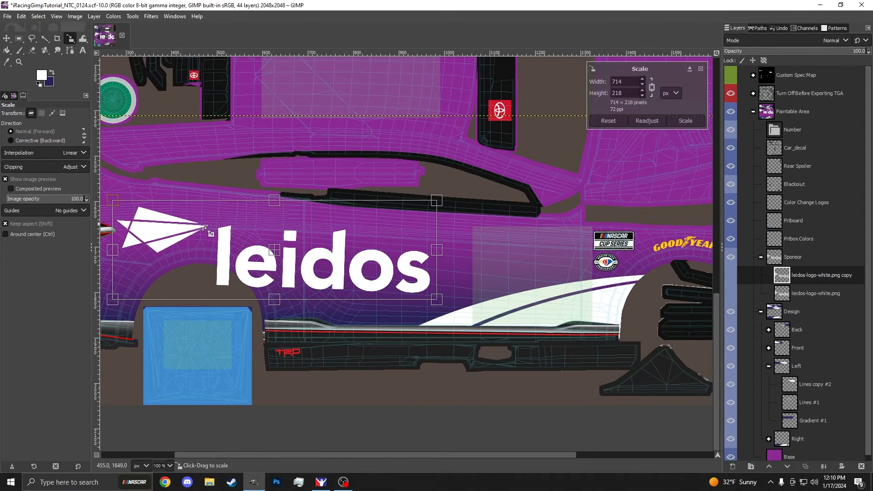
left_click_drag(275, 253, 409, 281)
left_click_drag(123, 299, 122, 298)
scroll(154, 288, "down", 1)
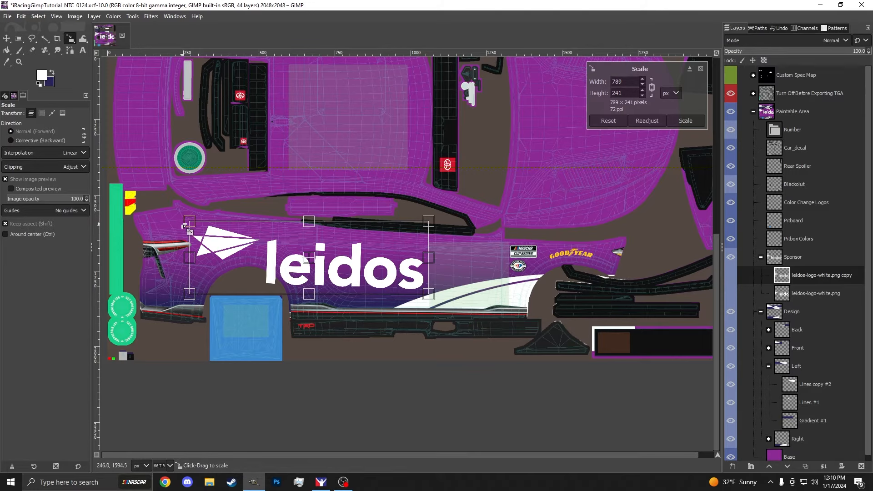
left_click_drag(184, 226, 183, 226)
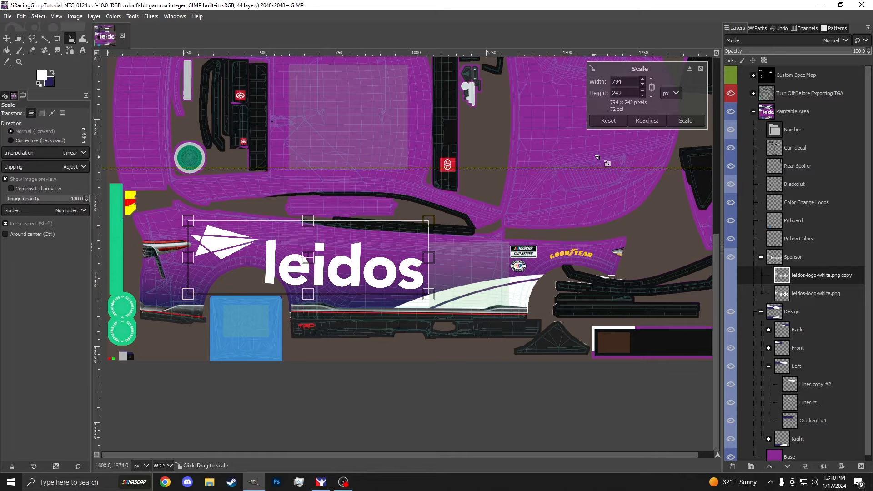
left_click(688, 121)
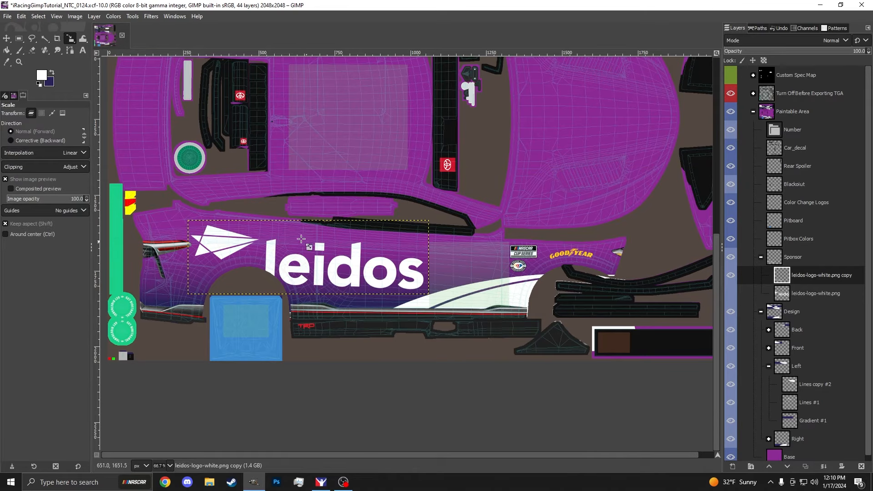
Step: Duplicate the scaled logo layer and cut the freehand-selected leidos wordmark out of the new duplicate
left_click(32, 40)
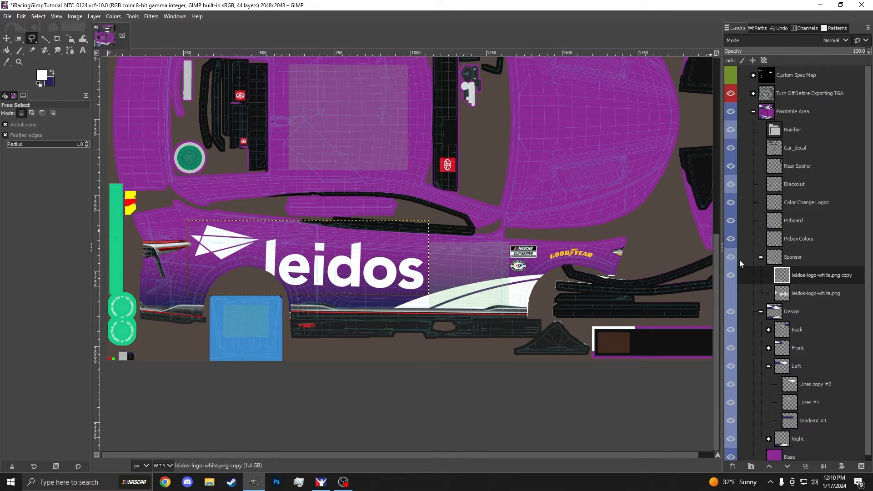
right_click(799, 276)
left_click(746, 117)
scroll(341, 226, "up", 2)
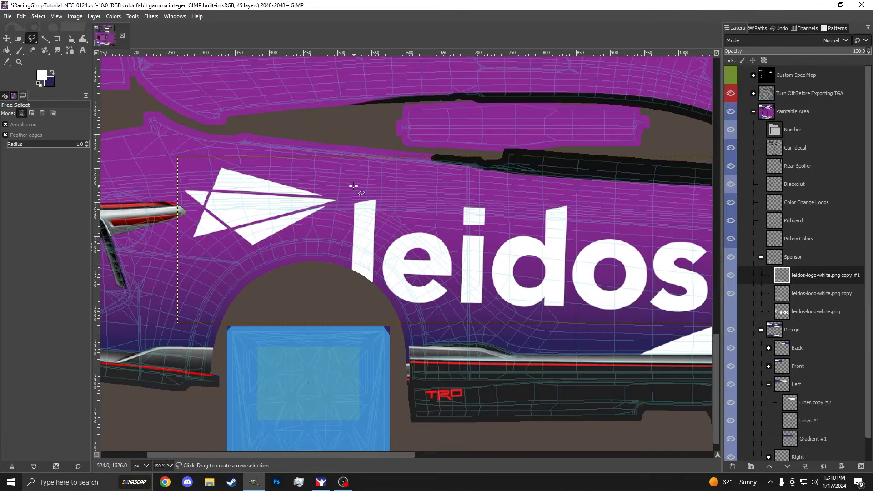
mouse_move(353, 187)
left_mouse_down()
mouse_move(311, 327)
mouse_move(346, 341)
mouse_move(611, 236)
mouse_move(337, 226)
mouse_move(366, 214)
left_mouse_up()
scroll(311, 326, "down", 1)
key("Return")
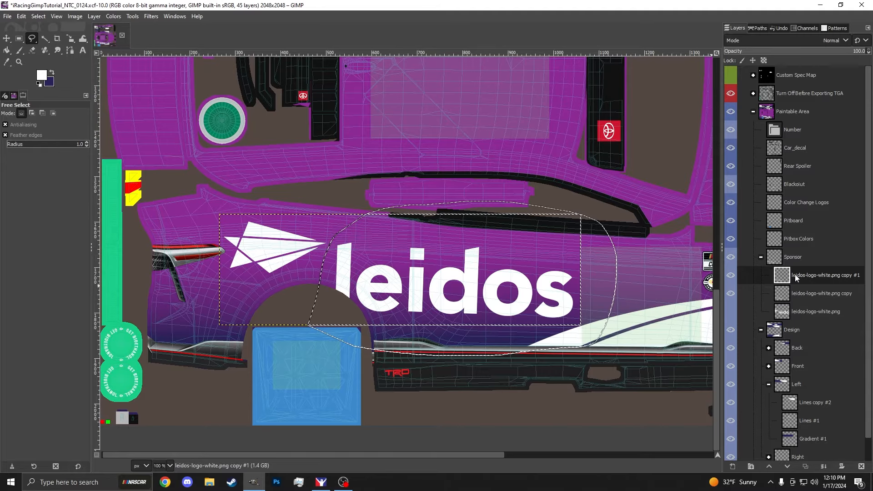
key("ctrl+x")
Step: Cut the emblem from the underlying logo copy with the inverted selection, clear the selection and check the layer by toggling its visibility
left_click(803, 294)
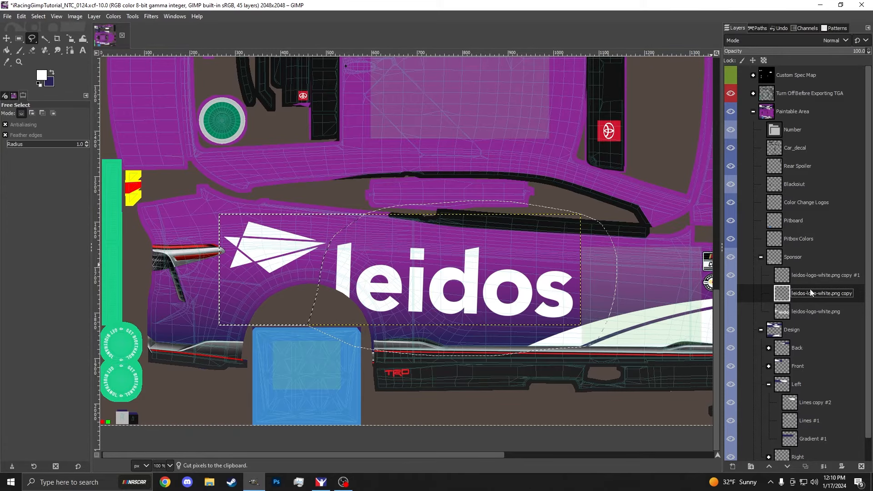
key("ctrl+shift+a")
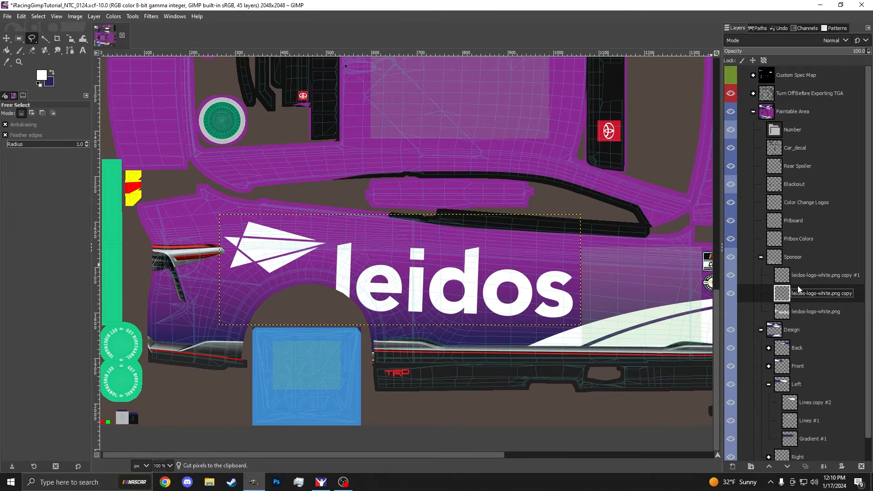
left_click(733, 293)
left_click(733, 293)
left_click(733, 293)
left_click(733, 293)
Step: Crop the wordmark layer and the emblem layer to their content, checking the emblem by toggling its visibility
left_click(94, 16)
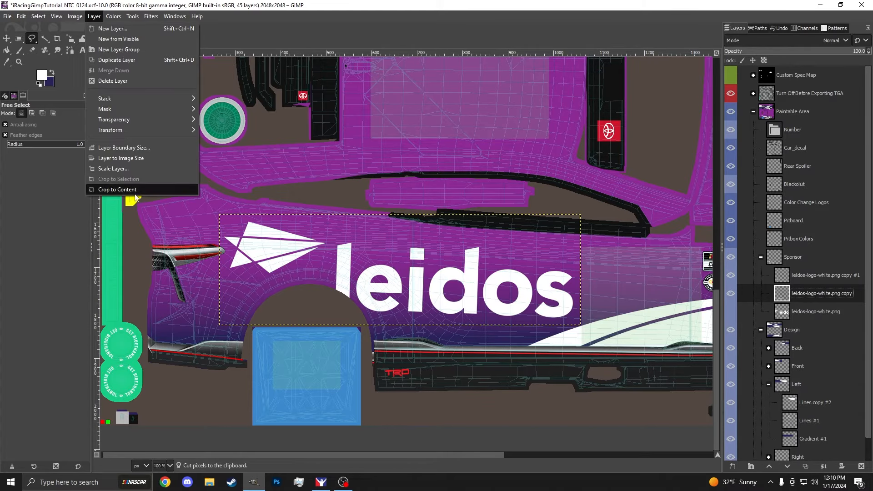
left_click(129, 188)
left_click(805, 282)
left_click(95, 16)
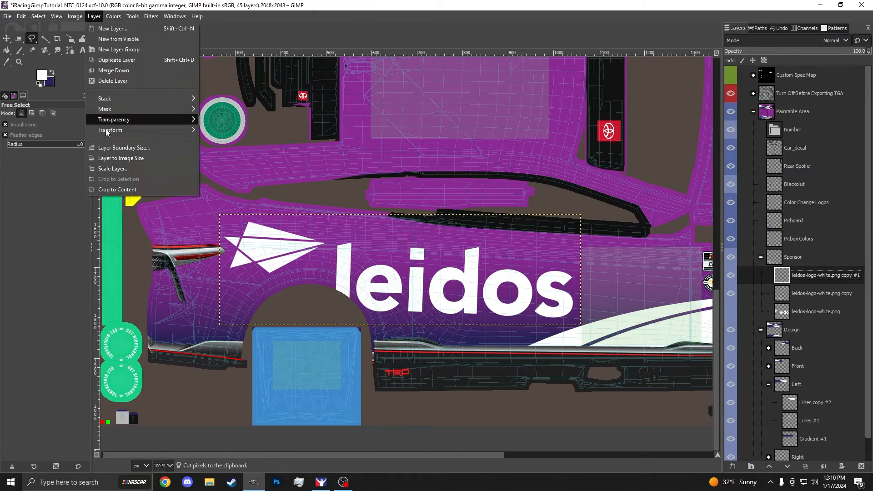
left_click(128, 188)
left_click(730, 275)
left_click(731, 275)
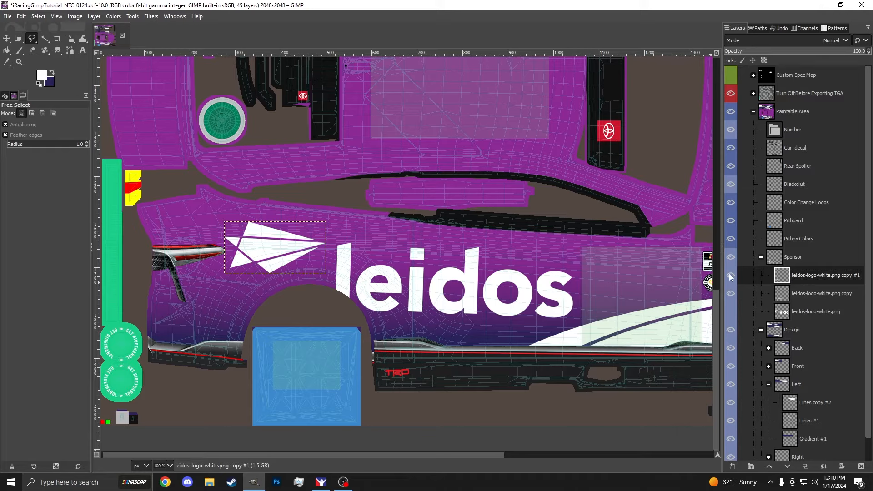
left_click(731, 275)
left_click(731, 275)
left_click(731, 275)
left_click(731, 276)
Step: Scale the wordmark layer proportionally to about 440 × 140 px and position it on the door area clear of the wheel arch
left_click(800, 295)
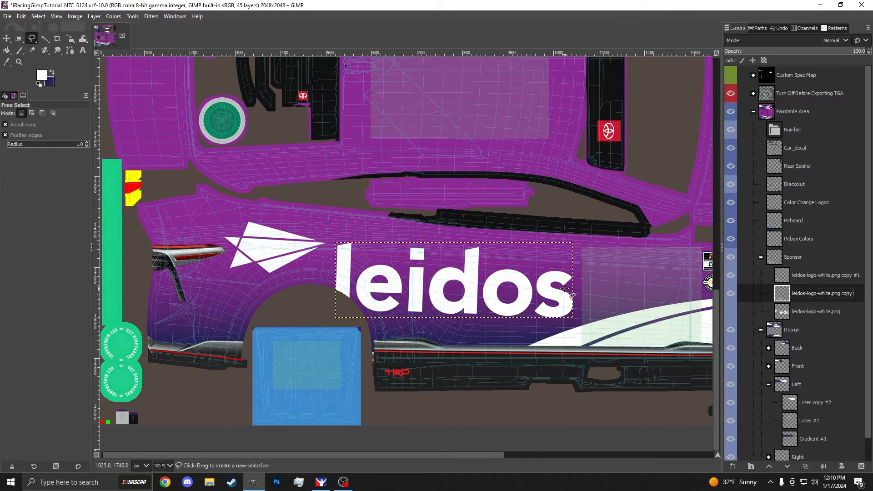
key("shift+s")
left_click(366, 290)
left_click_drag(570, 322, 548, 314)
left_click_drag(348, 315, 367, 309)
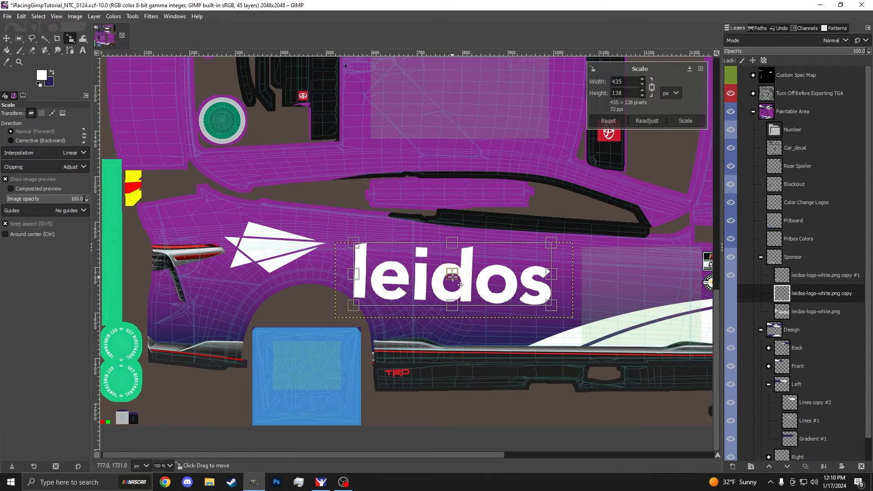
left_click_drag(452, 274, 464, 275)
left_click_drag(365, 249, 363, 248)
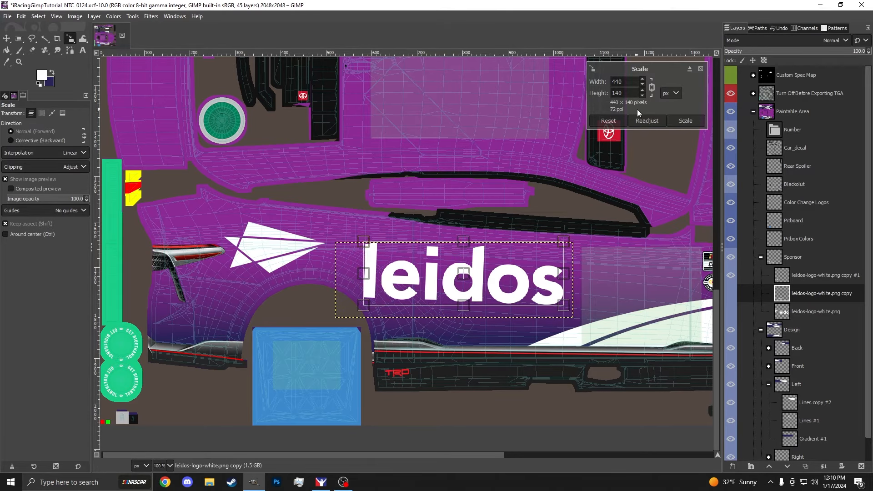
left_click(684, 121)
Step: Move the emblem layer closer to the wordmark and check the logo's overall placement on the lower side panel
left_click(819, 275)
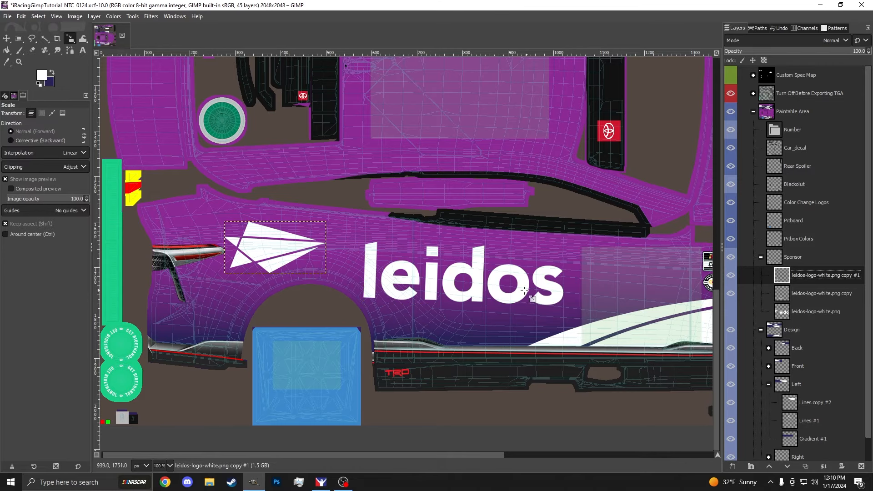
key("m")
mouse_move(314, 275)
left_mouse_down()
mouse_move(334, 275)
mouse_move(326, 269)
left_mouse_up()
left_click(817, 294)
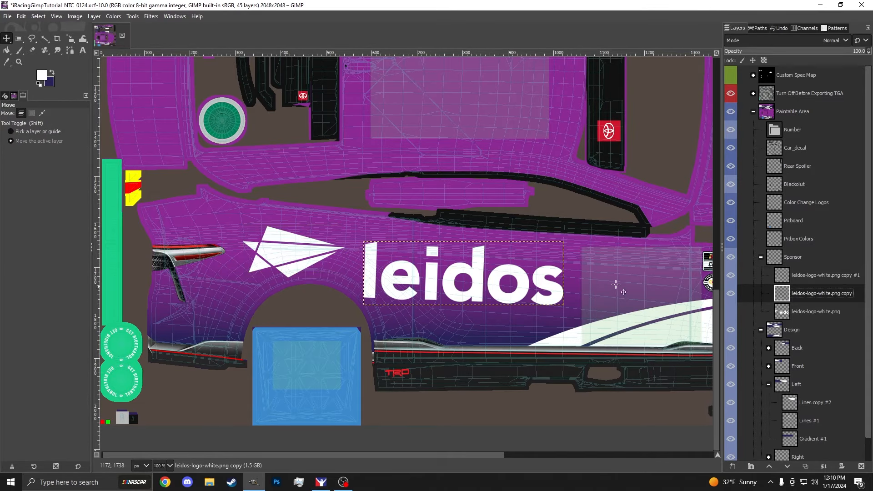
left_click(791, 329)
scroll(222, 292, "down", 3)
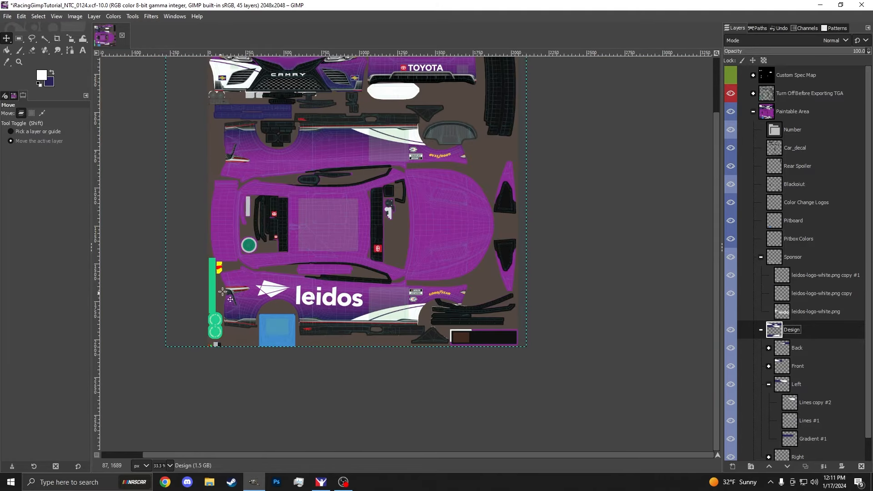
scroll(362, 305, "up", 3)
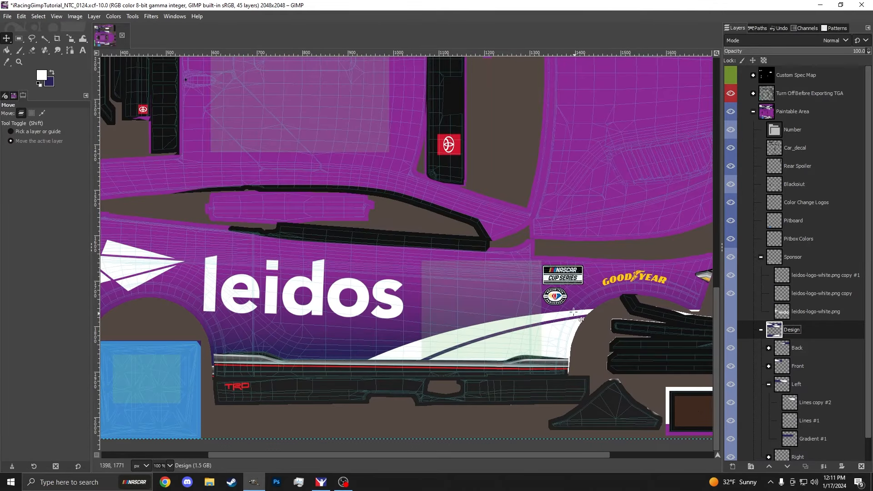
scroll(505, 270, "down", 1)
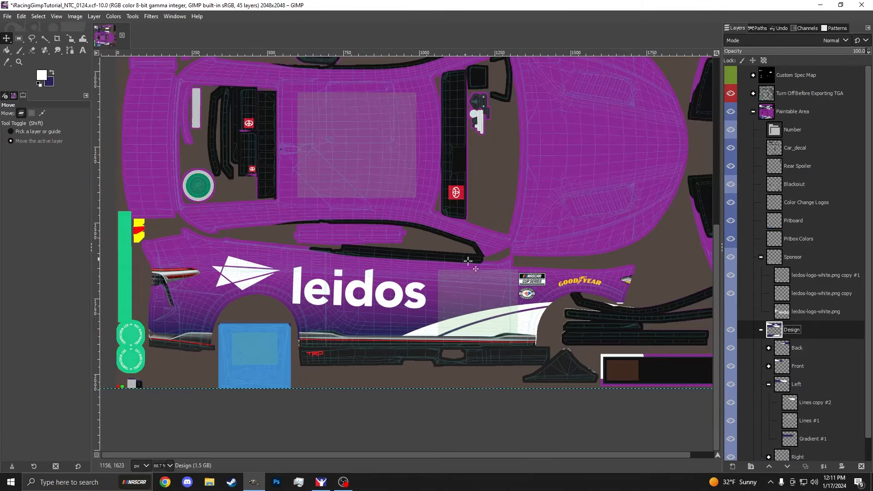
scroll(460, 280, "down", 1)
scroll(546, 273, "up", 3)
Step: Create a new layer group named SideR inside the Sponsor group
left_click(824, 275)
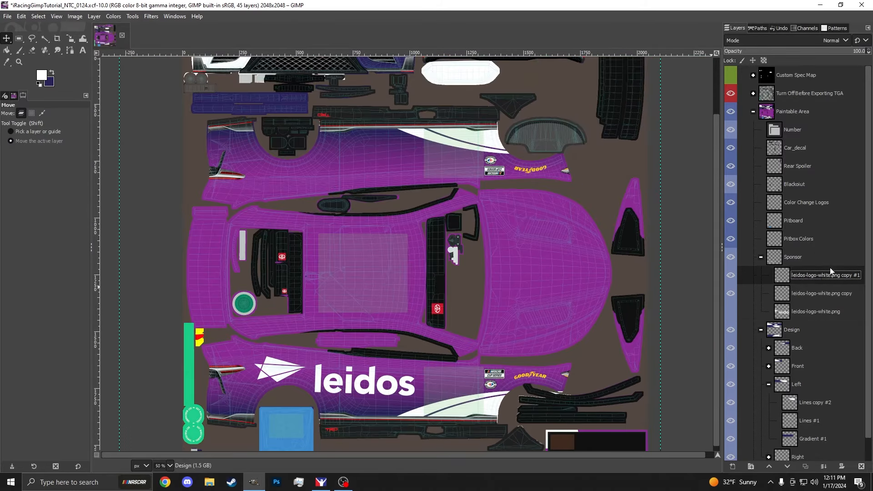
right_click(824, 275)
left_click(774, 93)
scroll(804, 253, "down", 2)
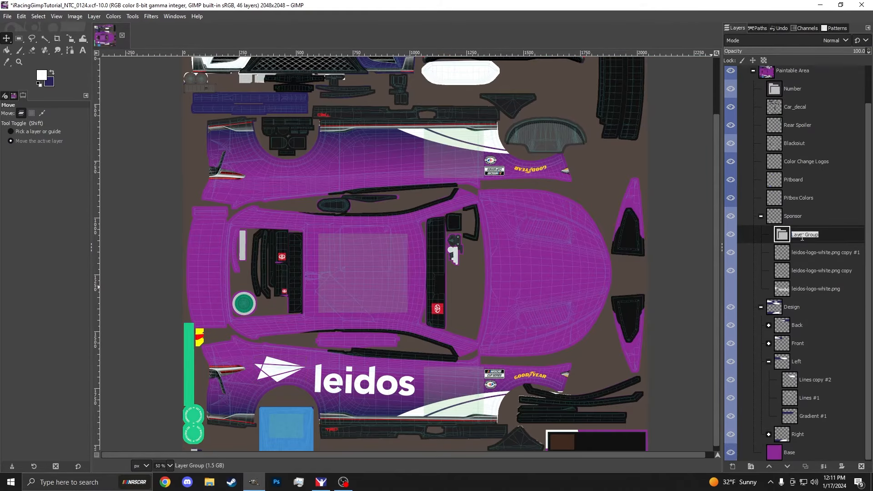
type("SideR")
key("Return")
Step: Move the emblem and wordmark layers into the SideR group and select the group
left_click_drag(802, 253, 800, 236)
left_click_drag(797, 271, 797, 240)
left_click(781, 235)
scroll(375, 365, "down", 1)
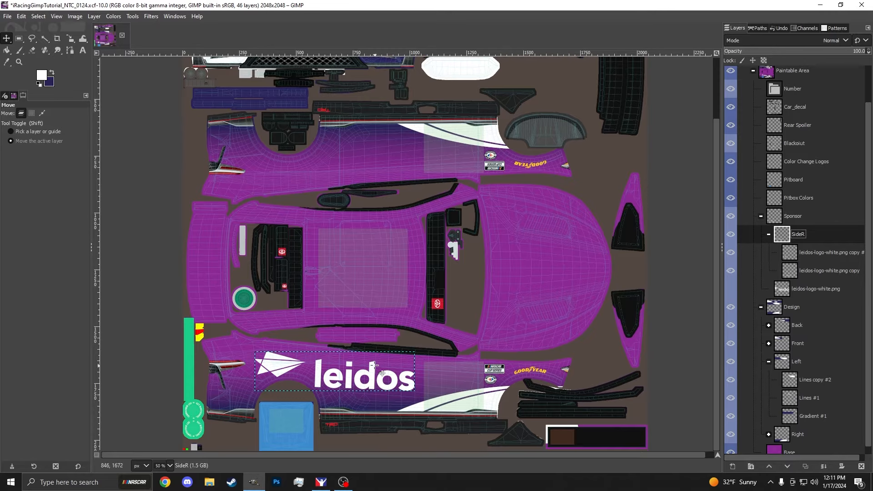
Step: Try moving the SideR group as one unit across the template, and undo the moves
scroll(341, 400, "up", 1)
mouse_move(333, 371)
left_mouse_down()
mouse_move(300, 331)
mouse_move(302, 314)
mouse_move(345, 365)
left_mouse_up()
key("ctrl+z")
left_click_drag(267, 323, 523, 251)
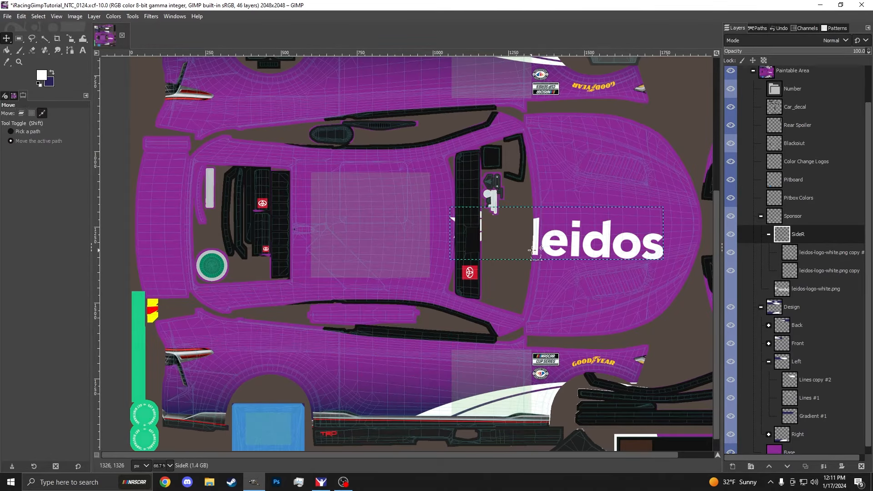
key("ctrl+z")
key("ctrl+z")
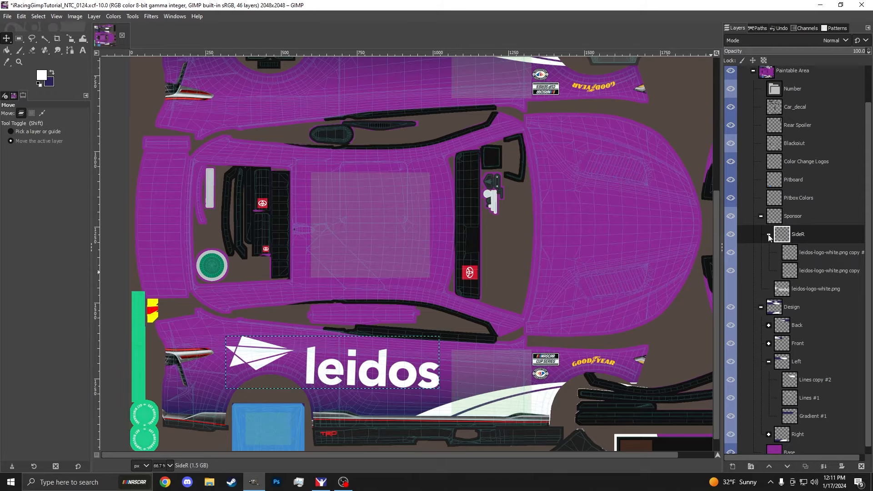
Step: Collapse the SideR and SideL groups and select the Sponsor group
left_click(769, 235)
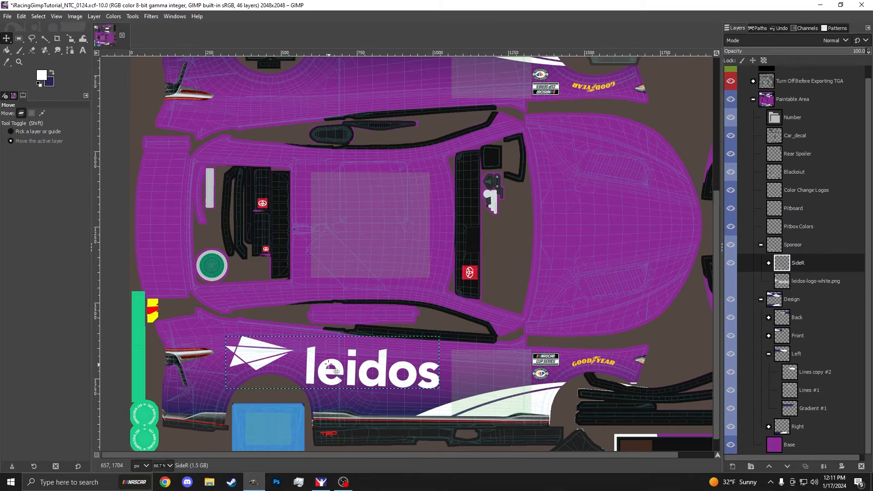
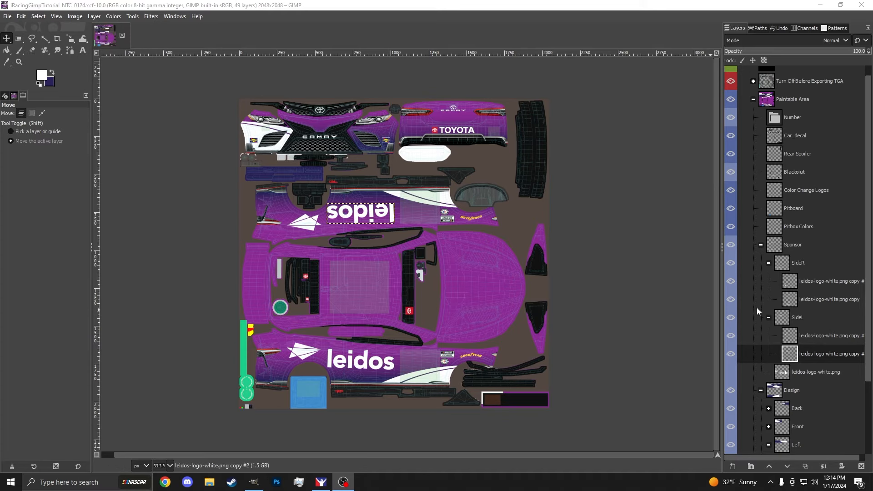
left_click(758, 314)
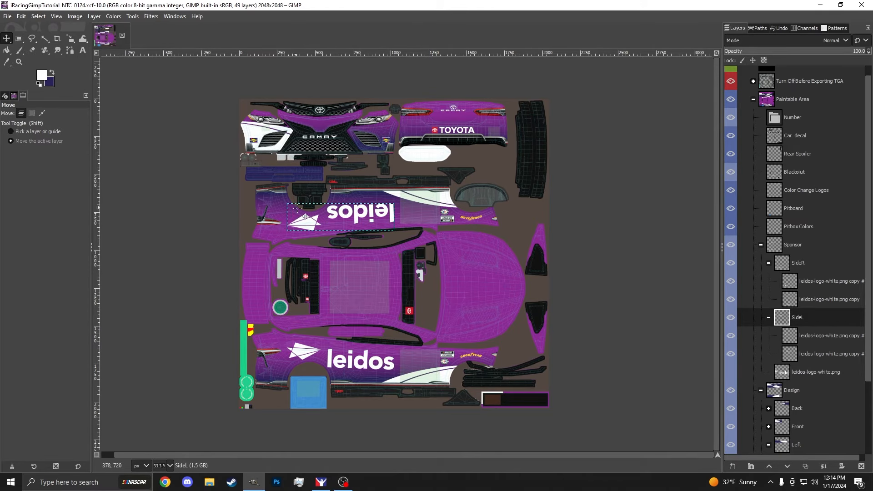
left_click(769, 318)
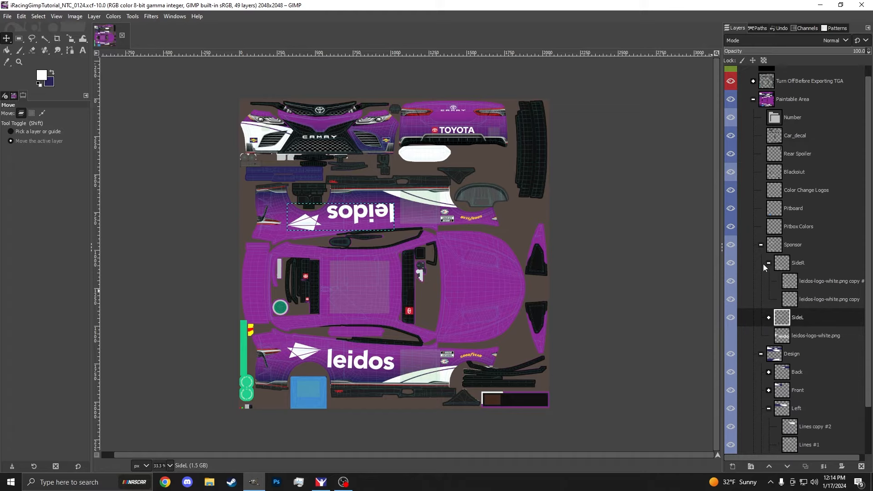
left_click(768, 263)
left_click(802, 245)
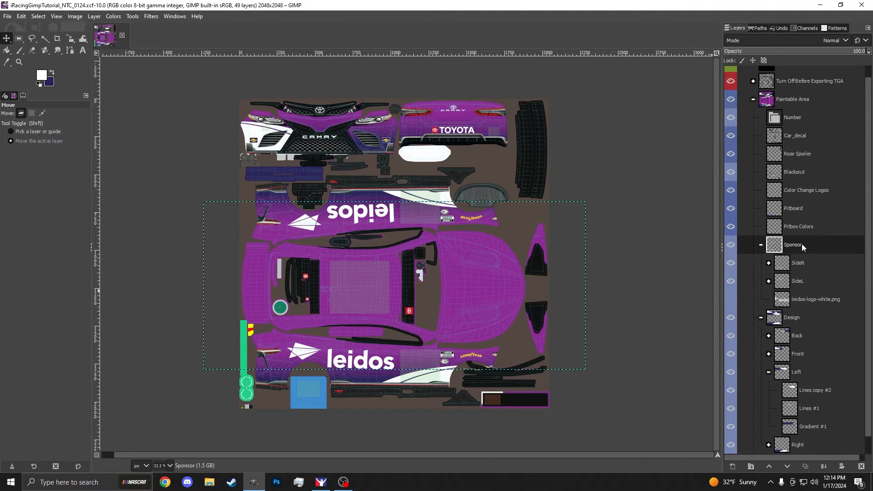
Step: Duplicate the original leidos-logo-white.png layer, make the copy visible and rotate it 90° counter-clockwise
right_click(800, 297)
left_click(772, 89)
left_click(732, 299)
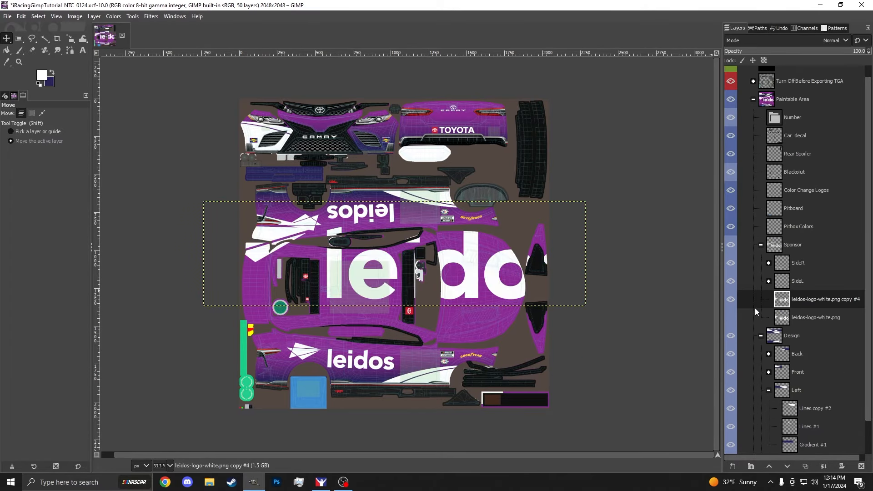
left_click(90, 17)
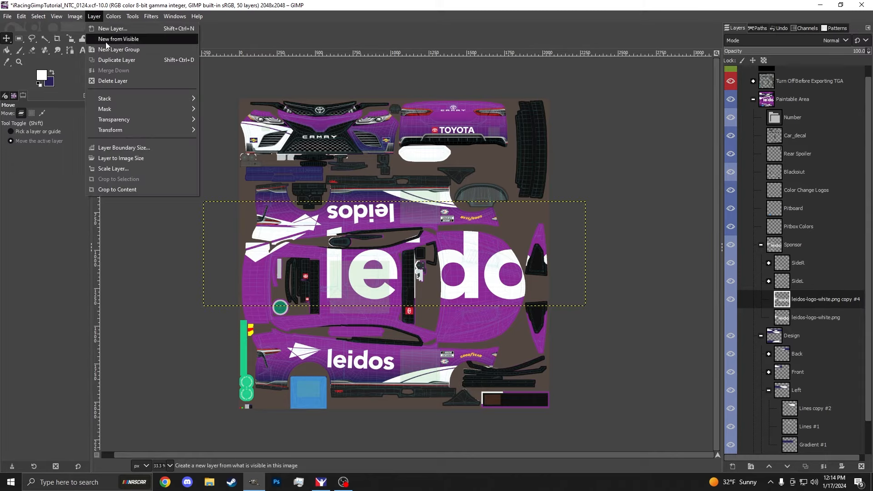
mouse_move(127, 130)
left_click(234, 169)
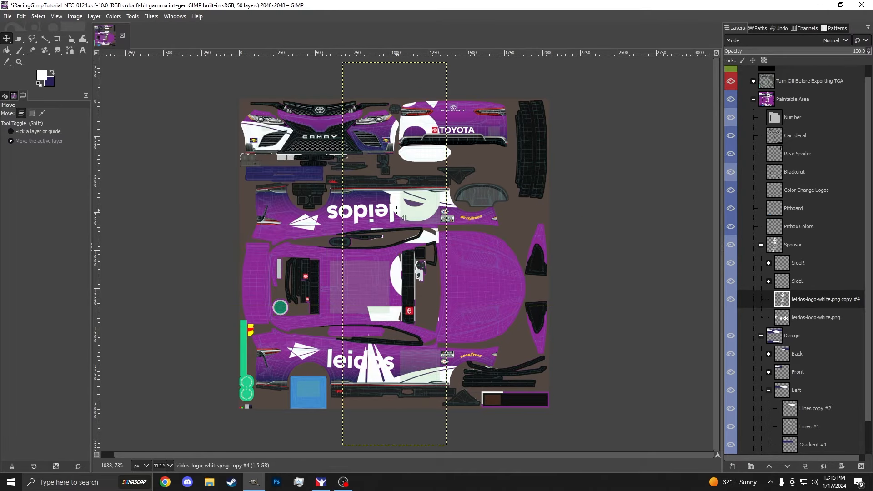
Step: Scale the rotated logo copy proportionally to about 192 × 705 px and place it across the hood
key("shift+s")
left_click_drag(343, 62, 376, 187)
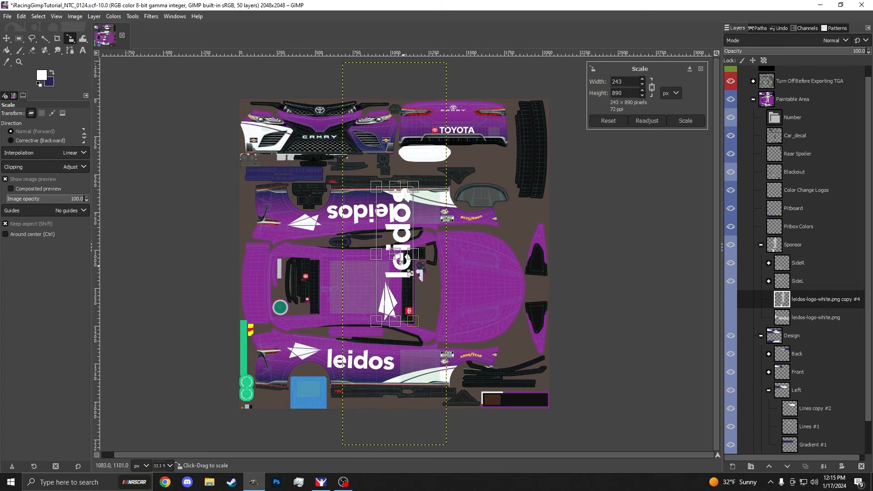
left_click_drag(395, 255, 475, 303)
left_click_drag(457, 370, 472, 310)
scroll(484, 332, "up", 6)
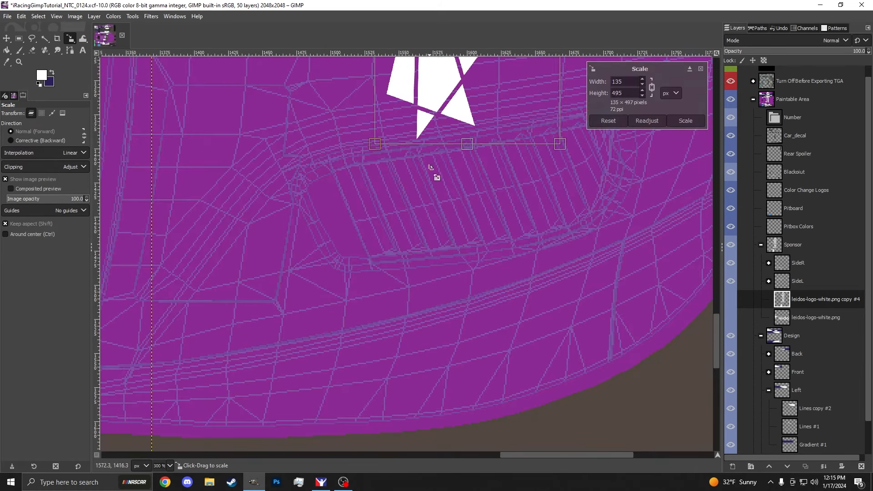
left_click_drag(378, 144, 314, 437)
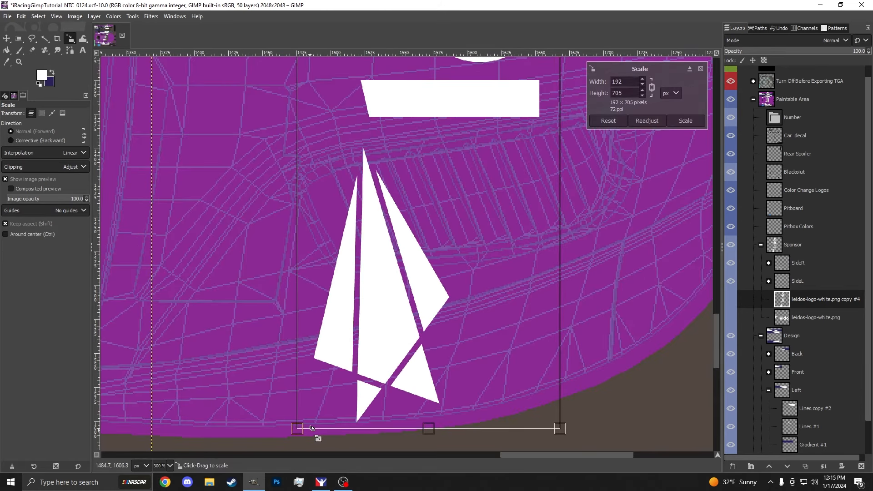
Step: Adjust the hood logo's scale to about 195 × 714 px so the wordmark's end reaches near the hood edge
scroll(323, 379, "down", 2)
scroll(382, 313, "up", 7)
scroll(469, 71, "up", 3)
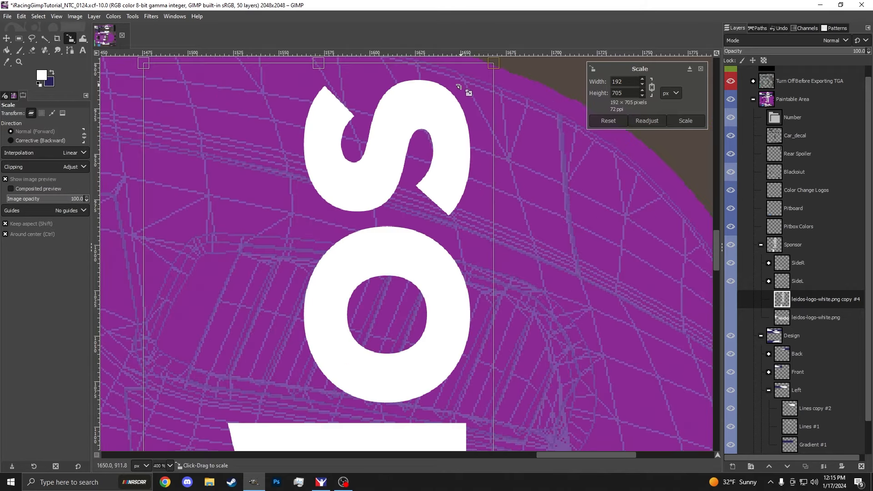
scroll(464, 137, "up", 3)
left_click_drag(464, 144, 495, 137)
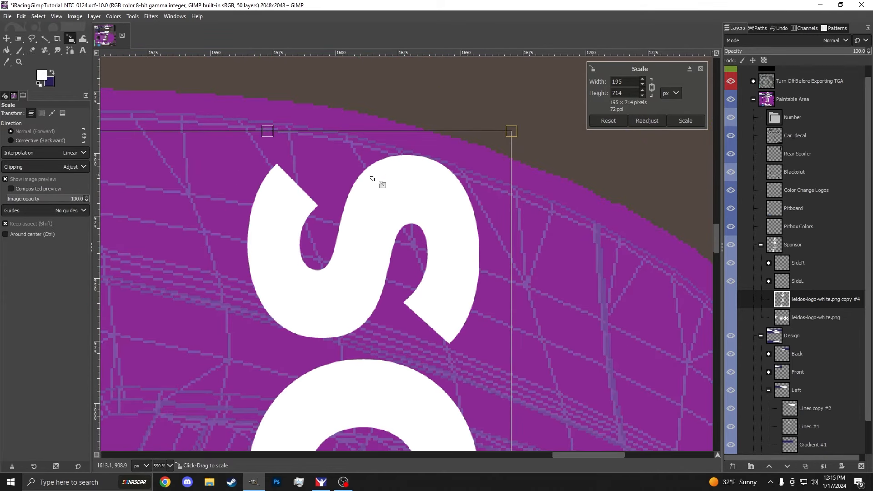
scroll(372, 179, "down", 6)
scroll(371, 175, "down", 1)
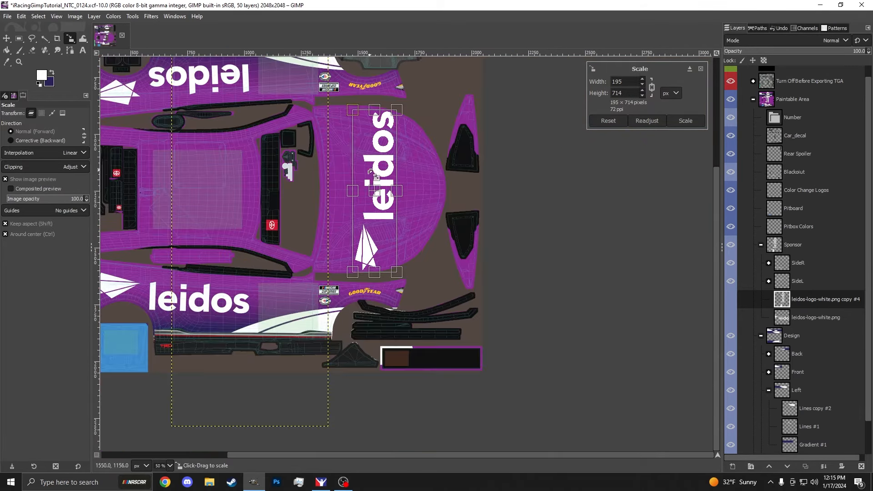
Step: Shift the logo toward the front of the hood and reduce it to about 190 × 697 px to fit the curved edges
scroll(373, 175, "up", 1)
left_click_drag(384, 199, 397, 199)
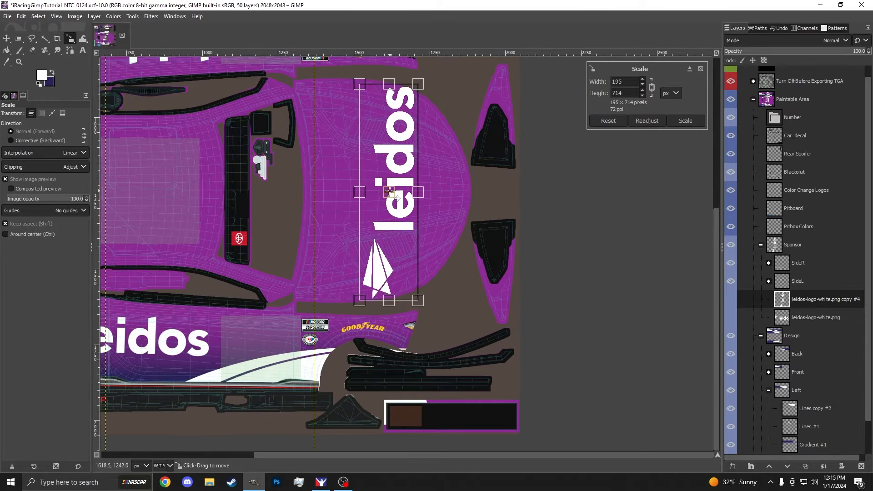
scroll(421, 96, "up", 6)
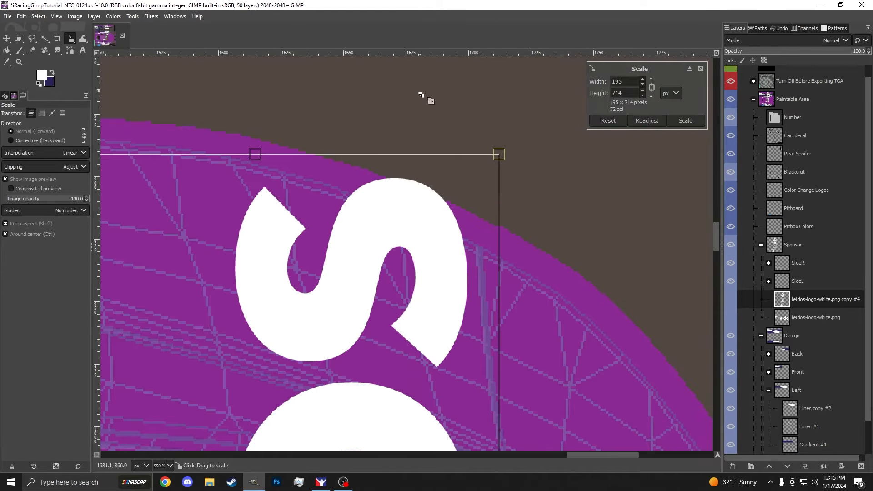
left_click_drag(496, 159, 481, 189)
scroll(425, 141, "down", 3)
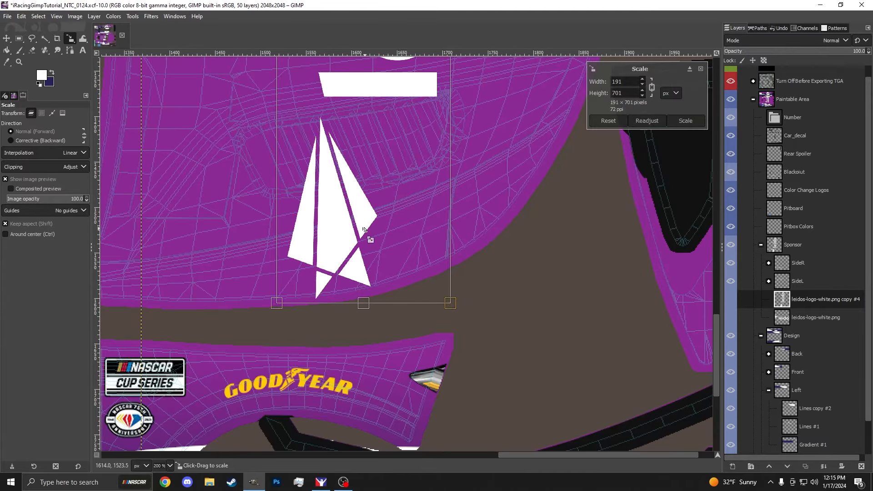
scroll(306, 300, "up", 4)
left_click_drag(524, 325, 501, 298)
scroll(501, 299, "down", 4)
scroll(430, 179, "up", 5)
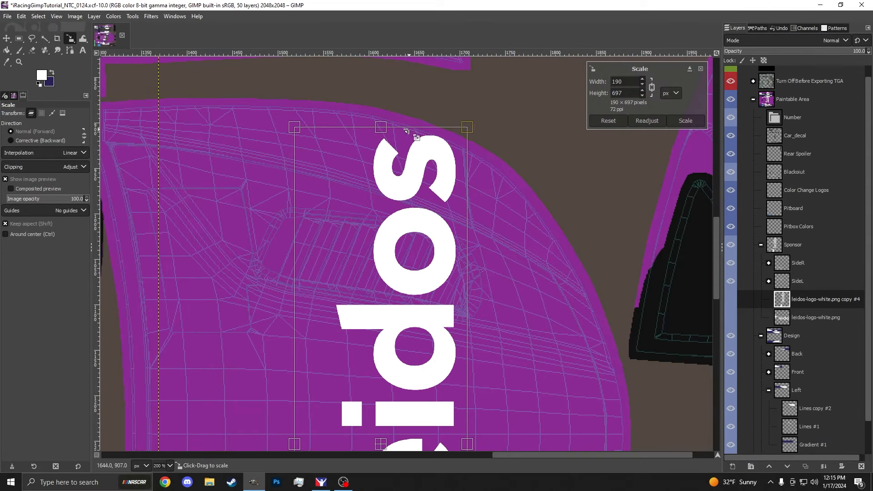
Step: Shrink the hood logo around its center to about 181 × 665 px and apply the scaling
scroll(385, 129, "down", 4)
scroll(383, 129, "up", 3)
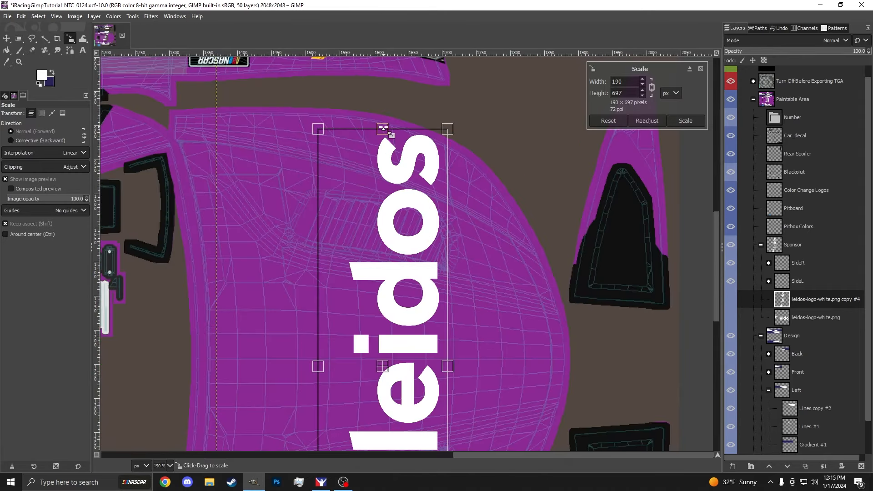
left_click_drag(383, 129, 391, 139)
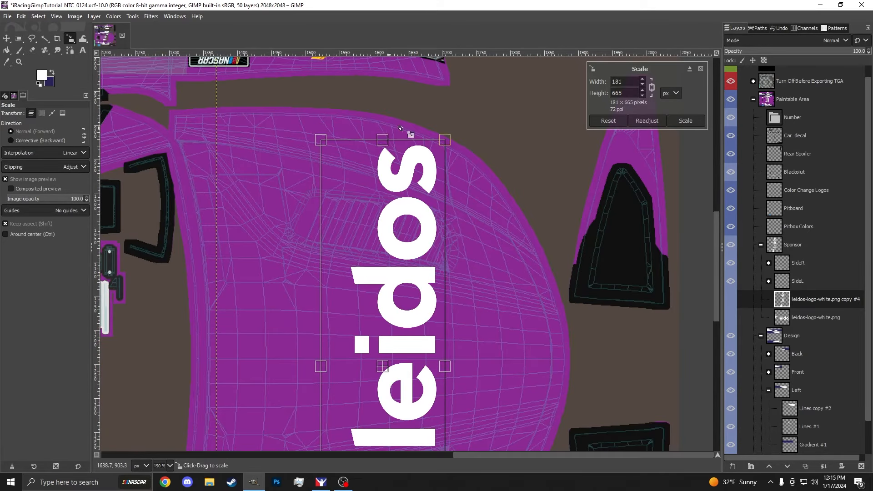
scroll(400, 129, "down", 5)
left_click(686, 120)
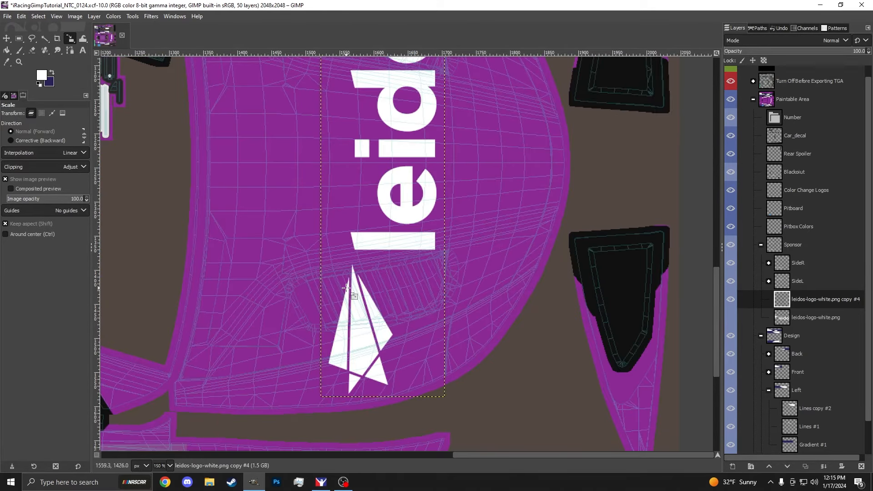
Step: Adjust the logo's position against the hood's centerline, and try a move toward the windshield before undoing it
key("m")
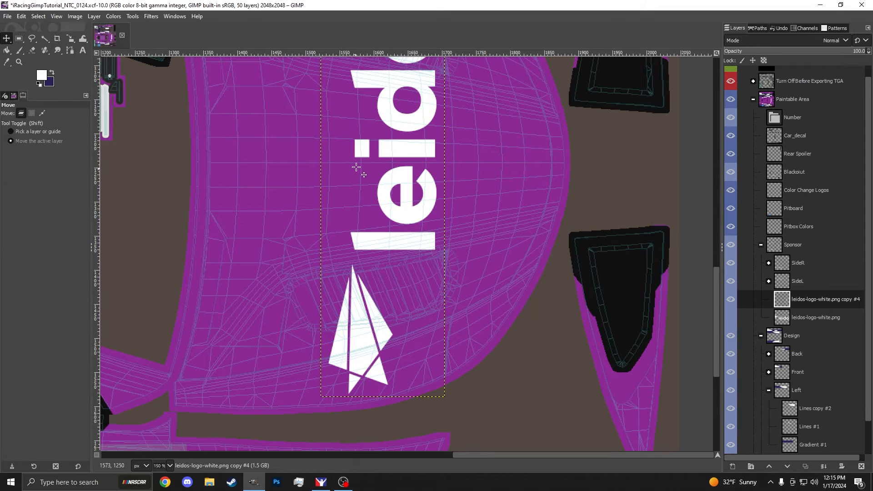
scroll(356, 167, "up", 2)
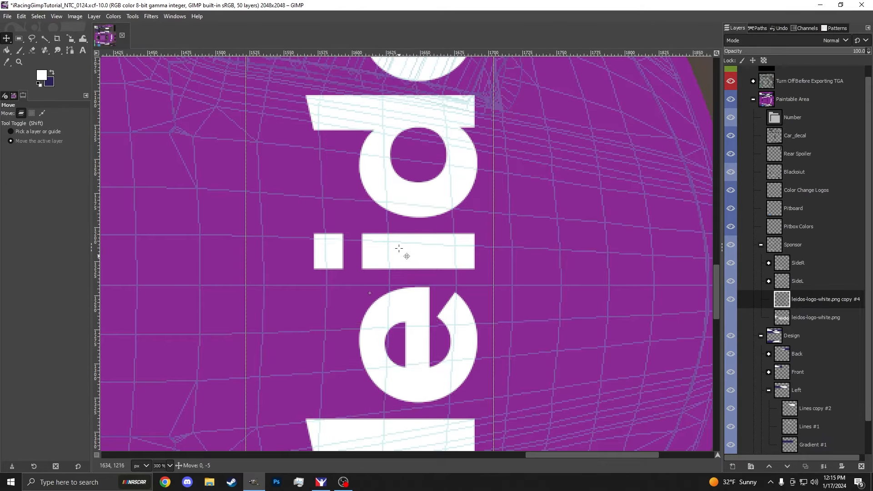
scroll(399, 257, "up", 3)
scroll(392, 259, "down", 5)
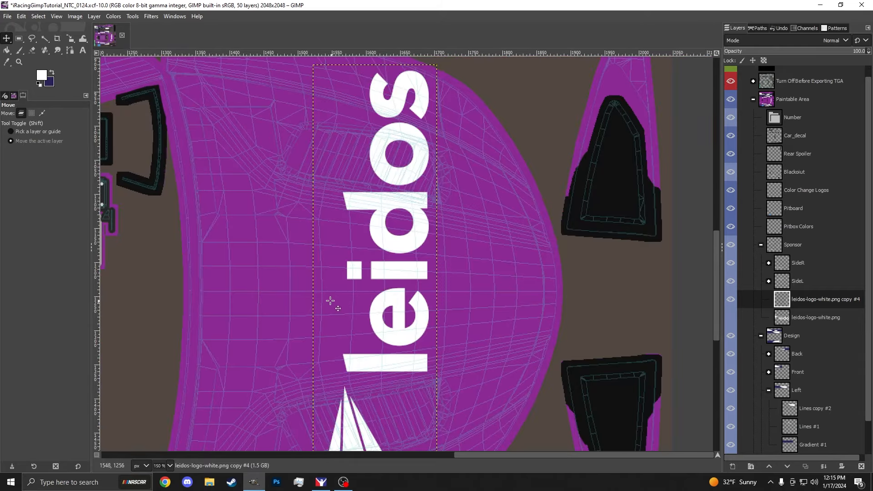
left_click_drag(332, 302, 194, 297)
key("ctrl+z")
Step: Move the hood logo slightly toward the SideL panel and compare the gaps at both hood edges
scroll(400, 264, "down", 4)
scroll(388, 296, "up", 3)
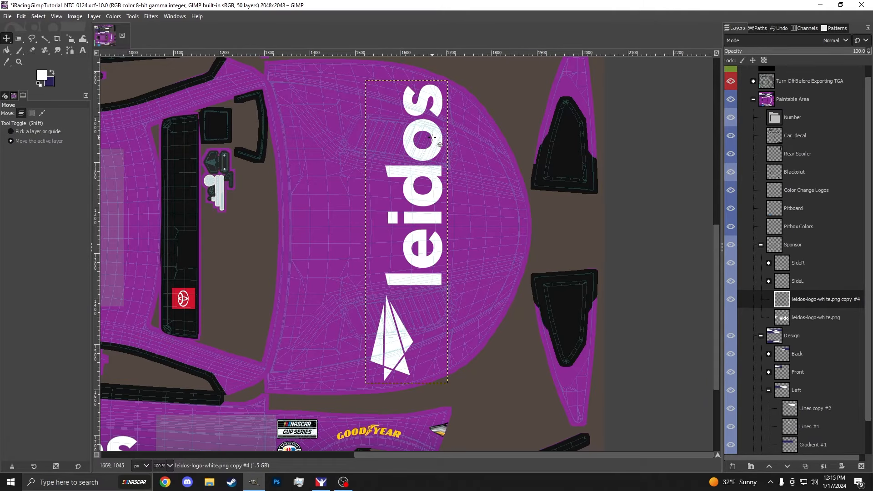
scroll(427, 241, "up", 3)
left_click_drag(432, 228, 432, 212)
scroll(431, 213, "down", 2)
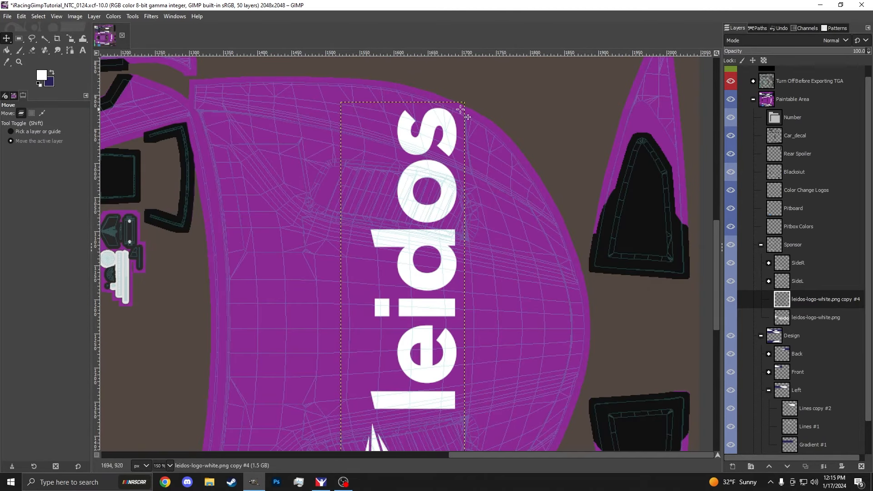
scroll(460, 127, "down", 5)
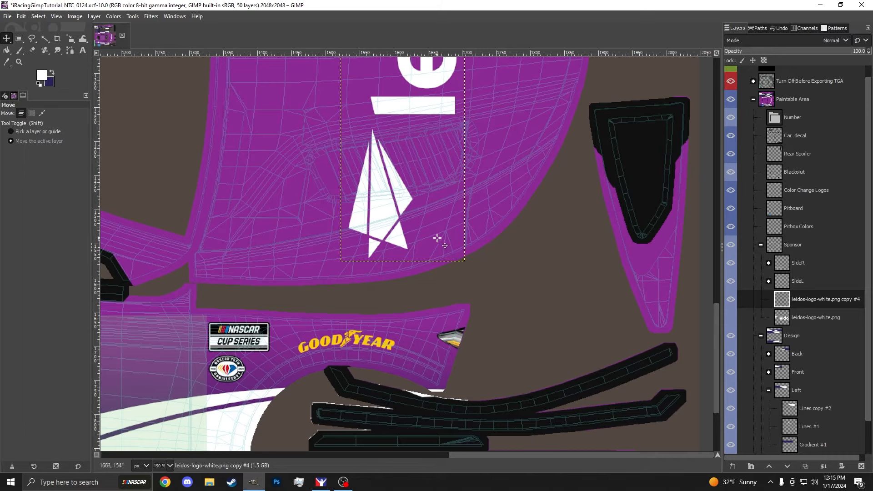
scroll(462, 256, "down", 2)
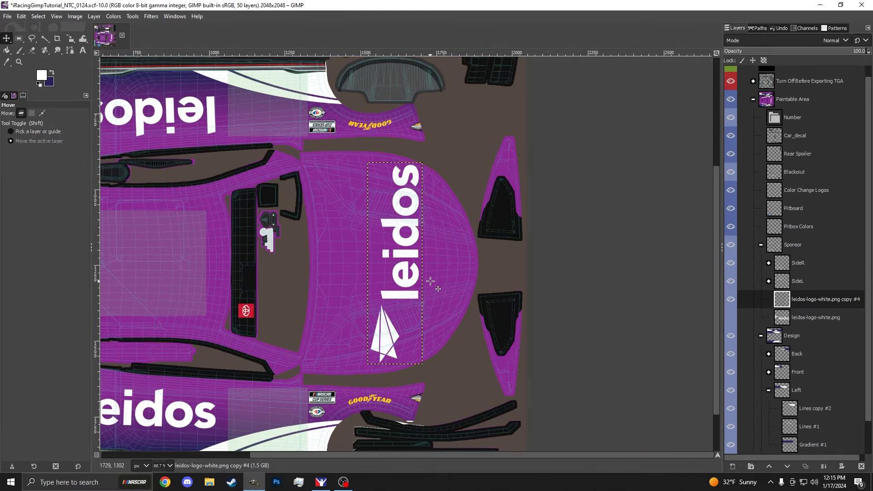
Step: Nudge the hood logo a few pixels back toward the SideR panel to even out its edge gaps
key("Down")
key("Down")
key("Down")
key("Down")
key("Down")
key("Down")
key("Down")
key("Down")
key("Down")
key("Down")
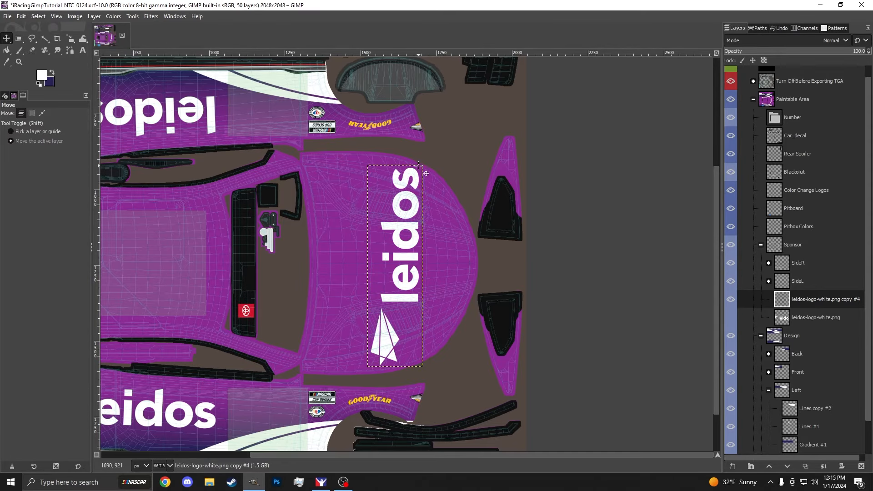
Step: Examine the spacing between the logo's two ends and the hood edges, and its overall placement on the template
scroll(426, 174, "up", 4)
scroll(423, 145, "down", 4)
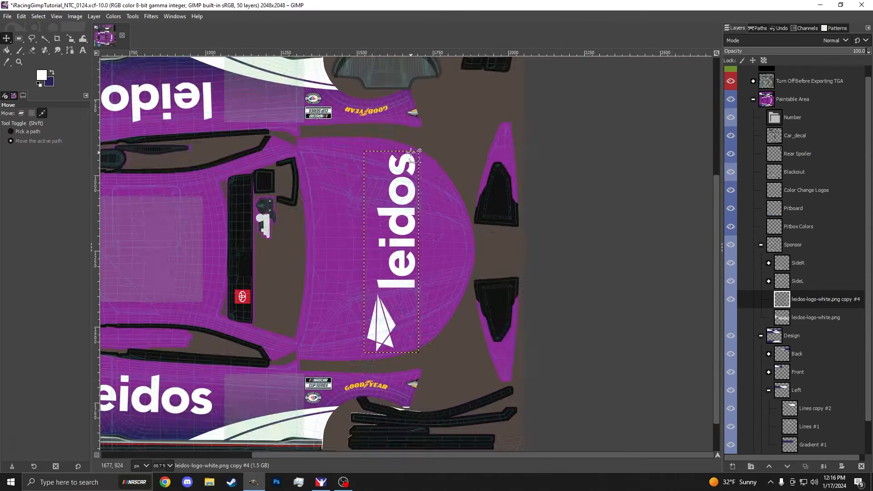
scroll(407, 319, "down", 2)
scroll(407, 319, "up", 4)
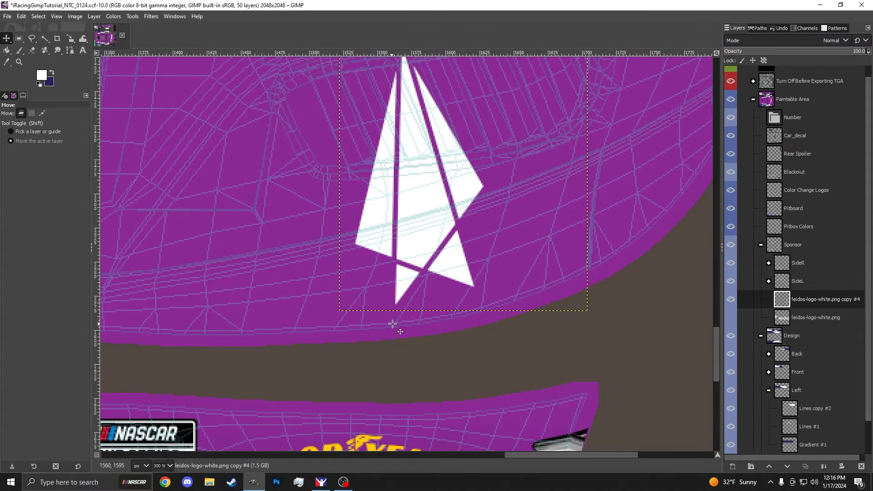
scroll(393, 324, "down", 5)
scroll(410, 258, "up", 5)
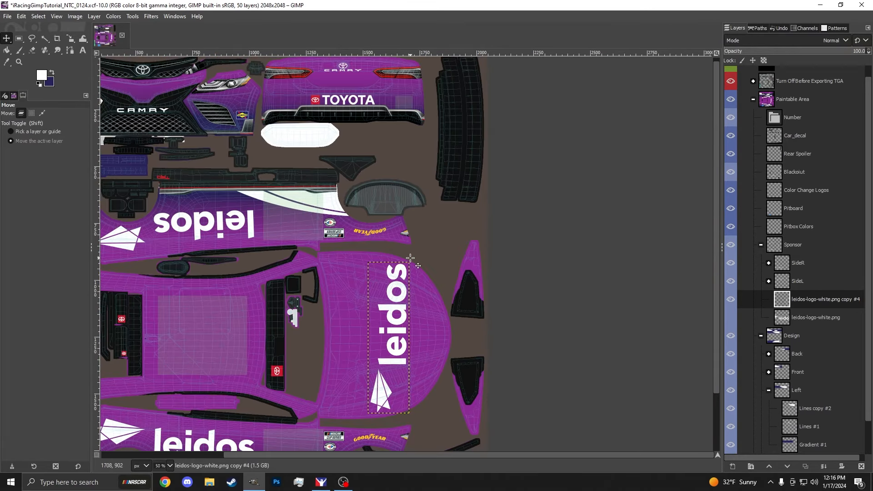
scroll(411, 258, "down", 3)
scroll(394, 284, "up", 3)
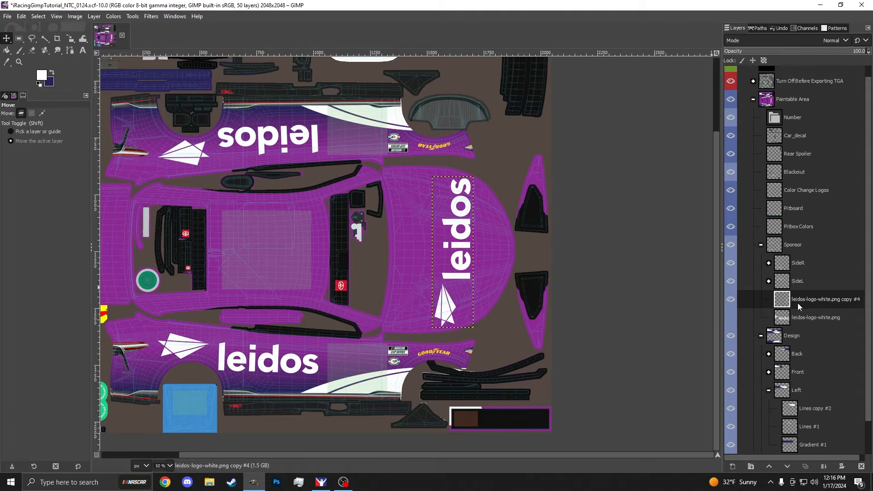
Step: Duplicate the hood's white Leidos logo layer and move the copy across the template onto the rear deck lid
scroll(444, 263, "down", 3)
scroll(426, 246, "up", 3)
right_click(818, 295)
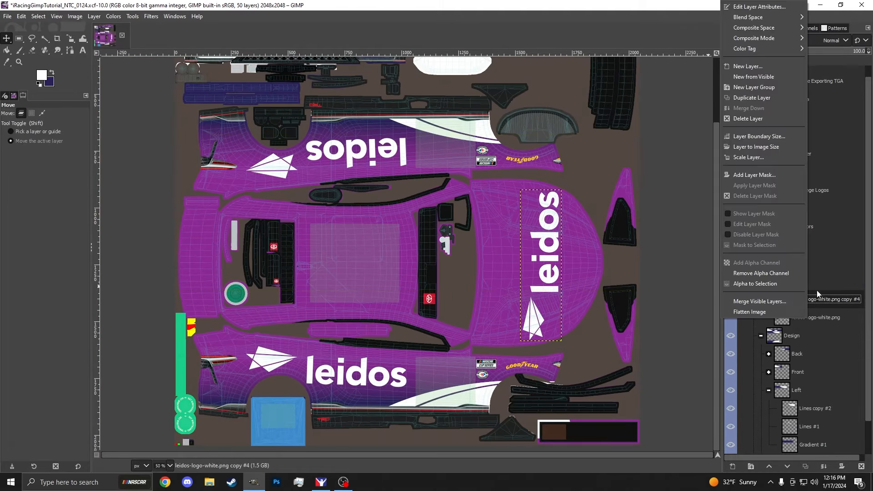
left_click(773, 99)
left_click_drag(547, 273, 184, 273)
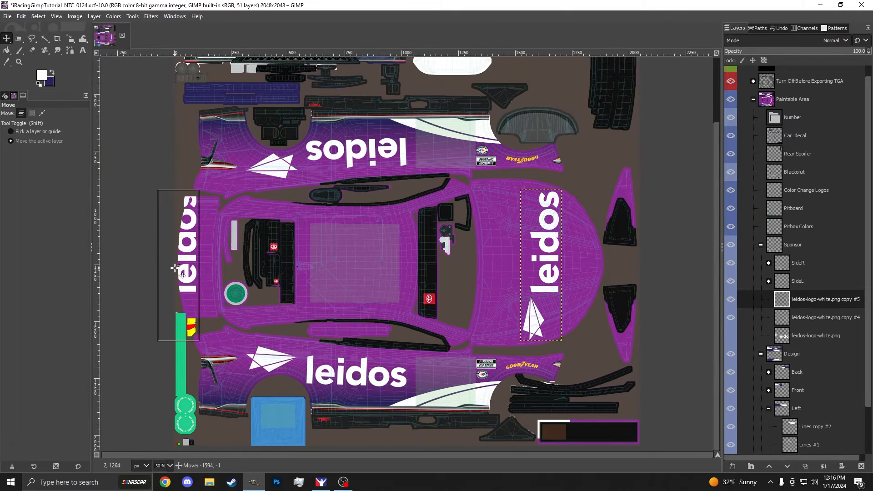
scroll(184, 273, "up", 1)
scroll(185, 273, "up", 5)
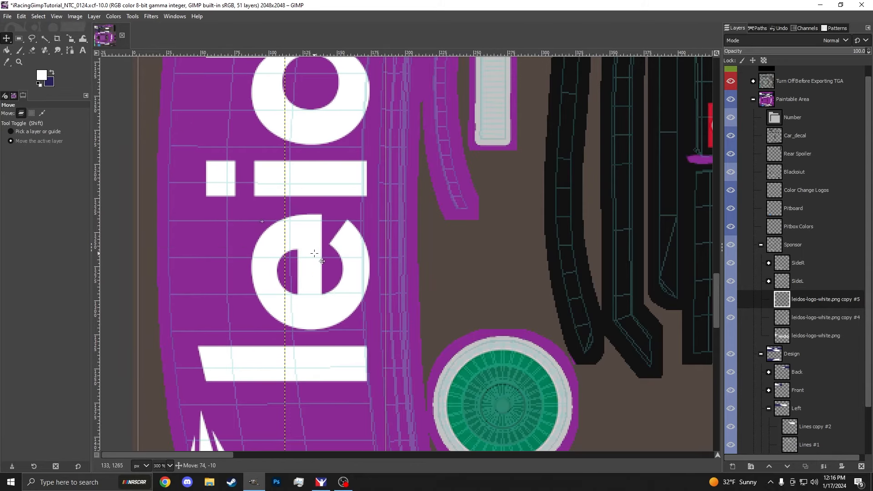
Step: Reposition the copied logo over the rear deck lid panel, undoing one stray move along the way
scroll(312, 253, "down", 3)
left_click_drag(310, 253, 354, 252)
scroll(310, 241, "up", 4)
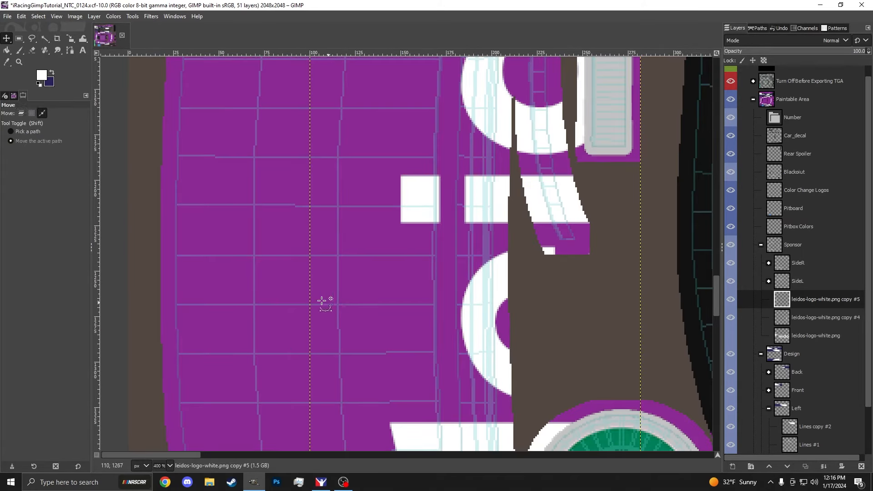
scroll(323, 302, "down", 4)
left_click_drag(360, 313, 335, 300)
key("ctrl+z")
scroll(340, 300, "up", 3)
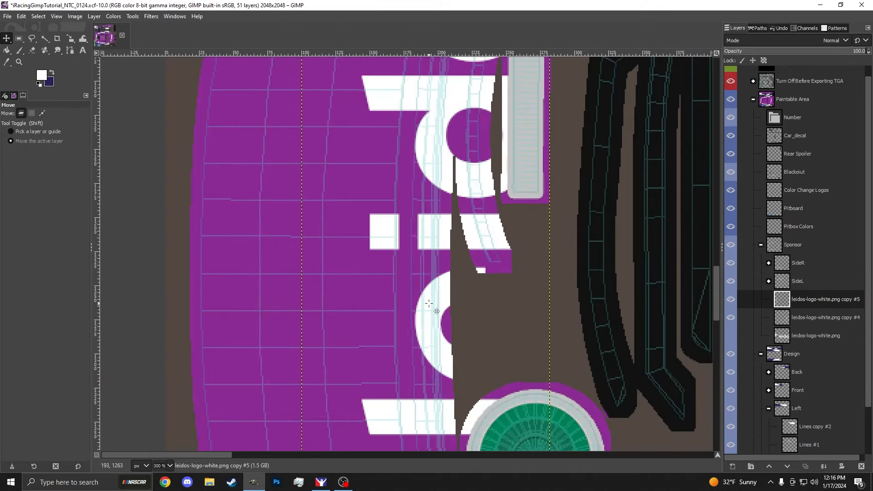
left_click_drag(435, 306, 320, 304)
scroll(313, 299, "down", 5)
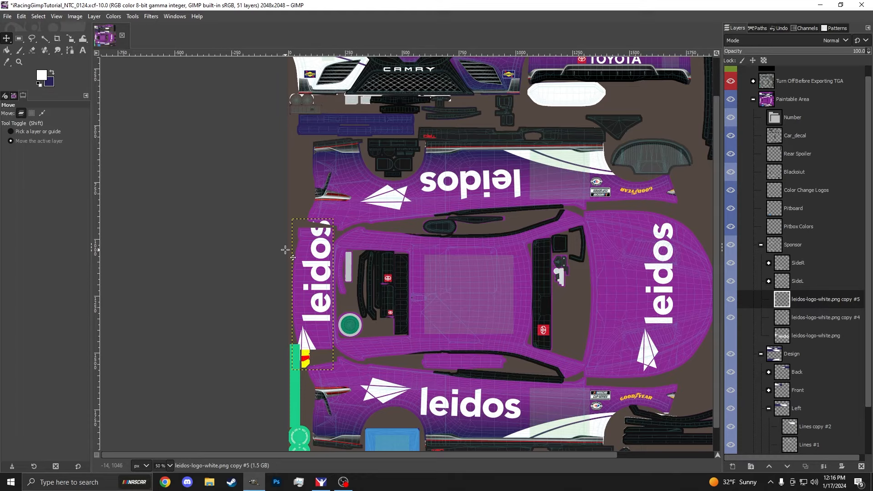
Step: Rotate the deck lid logo layer 180°
left_click(93, 16)
mouse_move(173, 131)
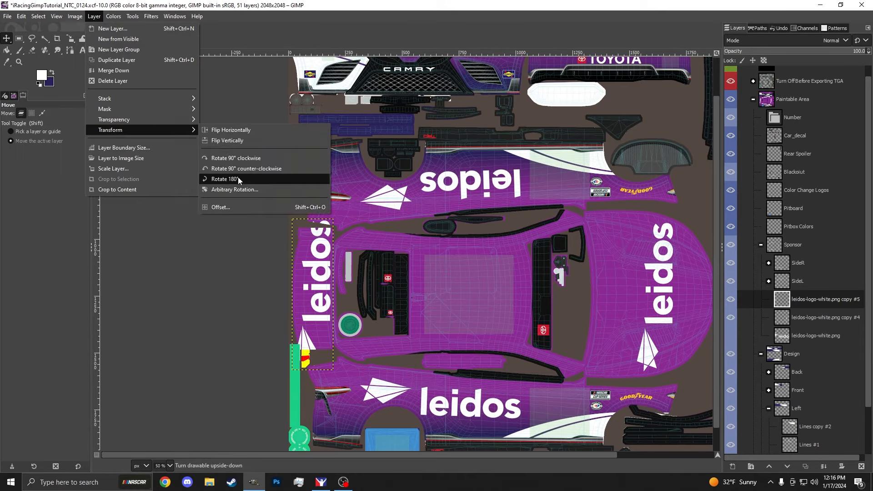
left_click(238, 179)
Step: Scale the deck lid logo proportionally to 98 × 360 px and fit it within the panel
key("shift+s")
left_click(311, 248)
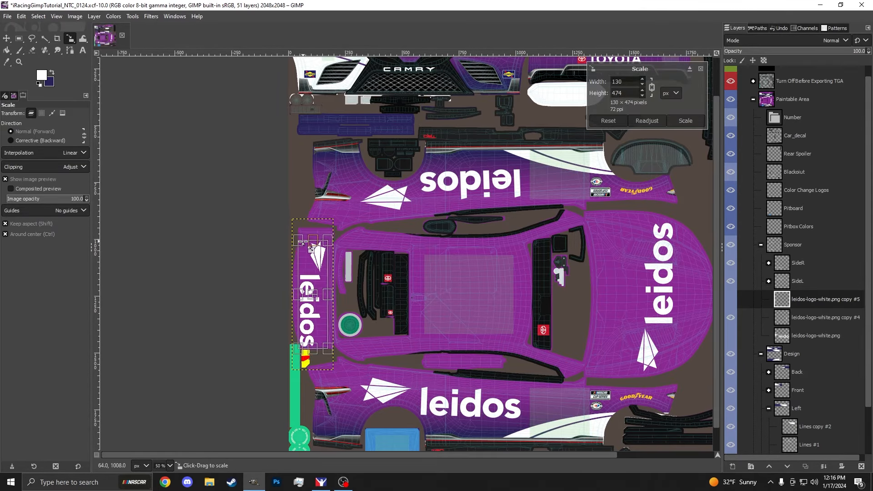
left_click_drag(311, 248, 317, 252)
scroll(317, 253, "up", 4)
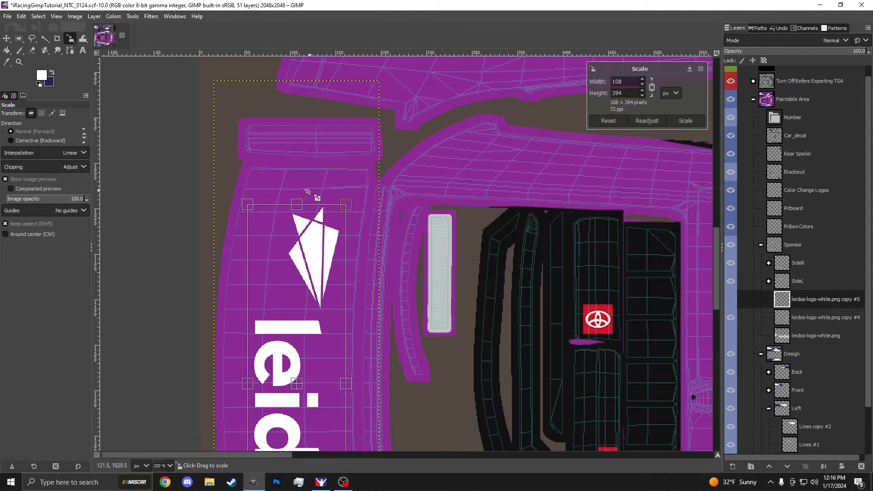
scroll(317, 197, "up", 2)
left_click_drag(298, 206, 298, 238)
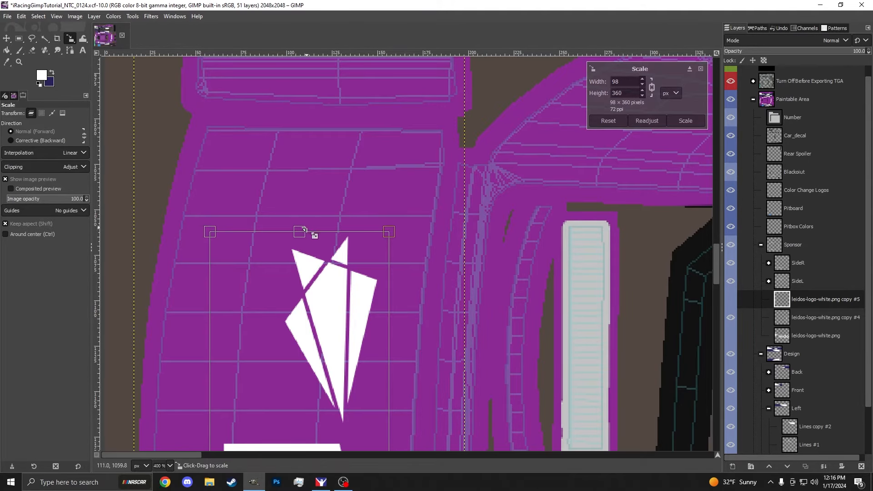
key("1")
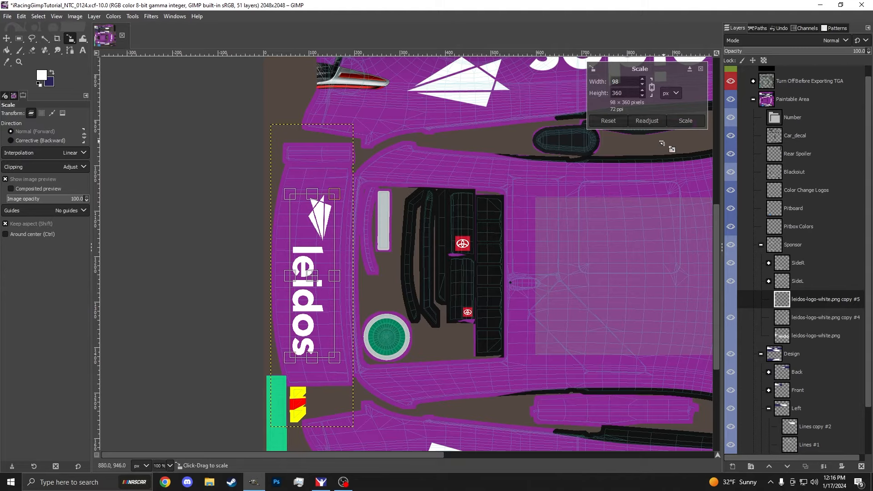
left_click(686, 120)
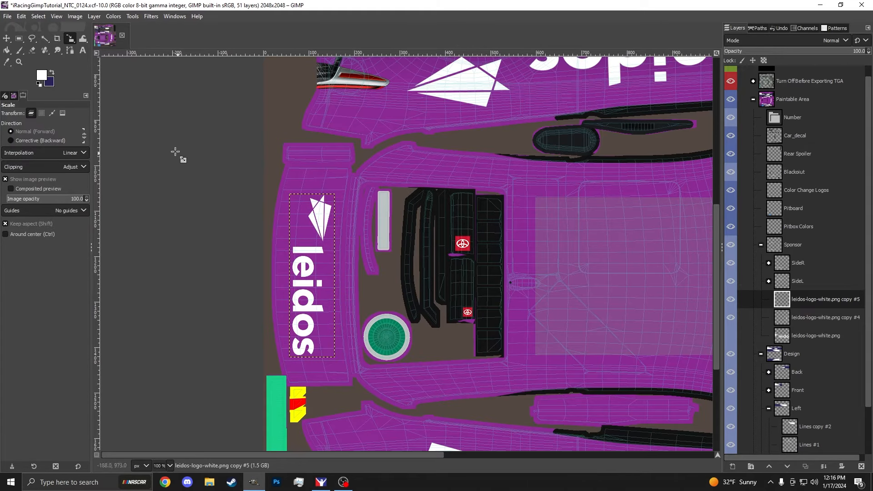
Step: Try the deck lid logo rotated another 180°, and restore its previous orientation after comparing it with the hood logo
left_click(89, 17)
mouse_move(137, 120)
left_click(206, 173)
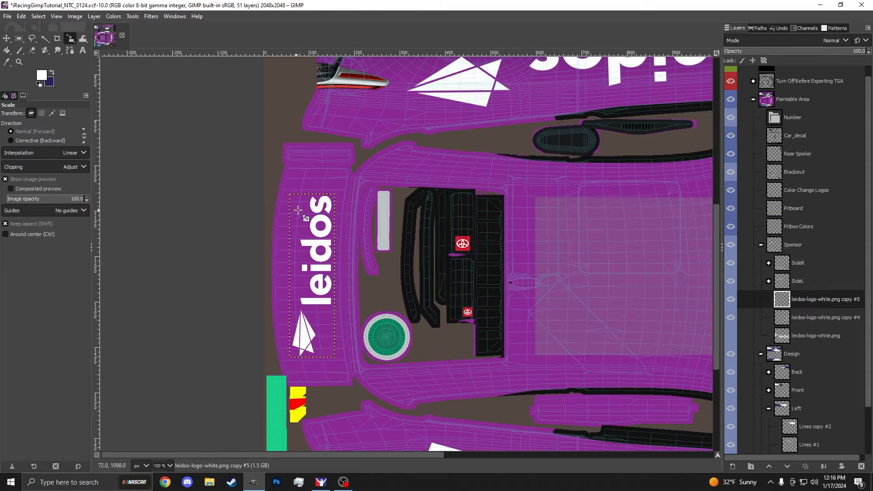
key("Page_Down")
scroll(263, 230, "down", 2)
scroll(335, 246, "up", 1)
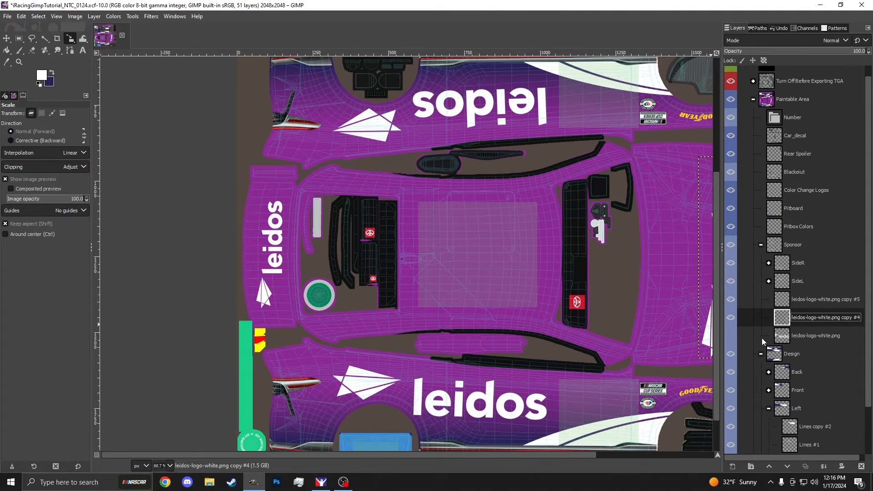
left_click(804, 304)
scroll(420, 270, "down", 1)
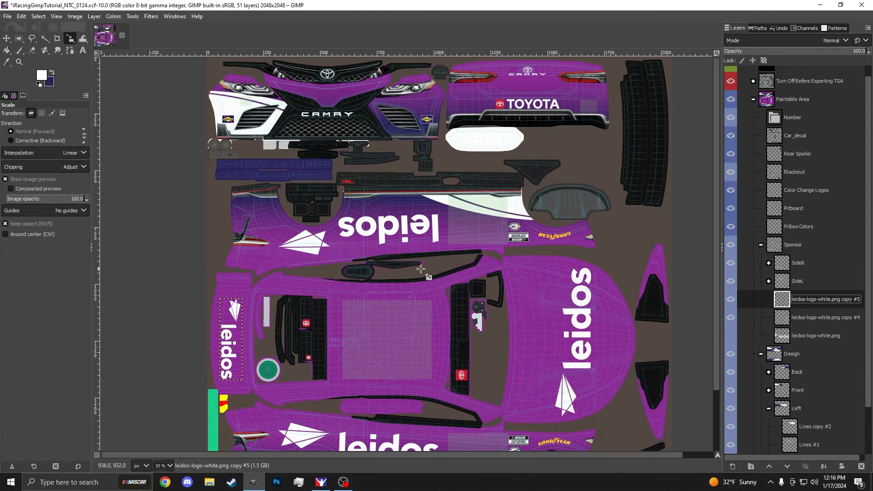
scroll(541, 287, "down", 2)
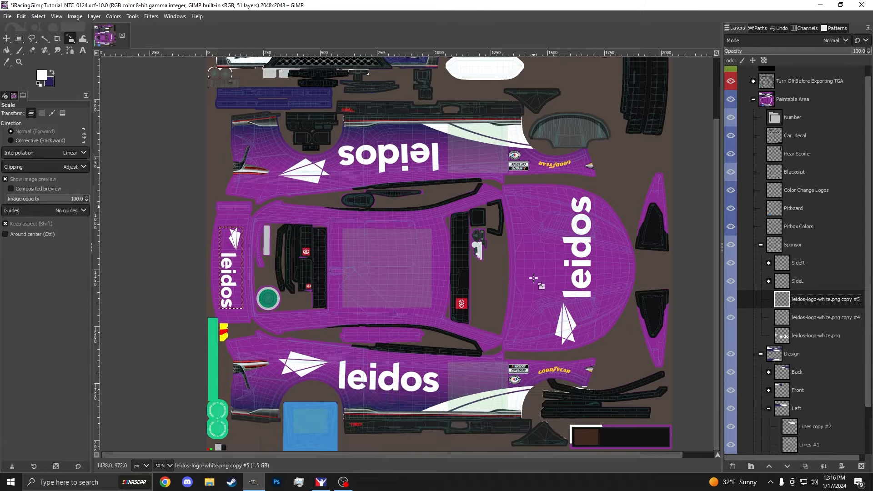
Step: Duplicate the original leidos-logo-white.png layer in the Sponsor group and lock the copy's alpha channel
left_click(807, 335)
right_click(808, 334)
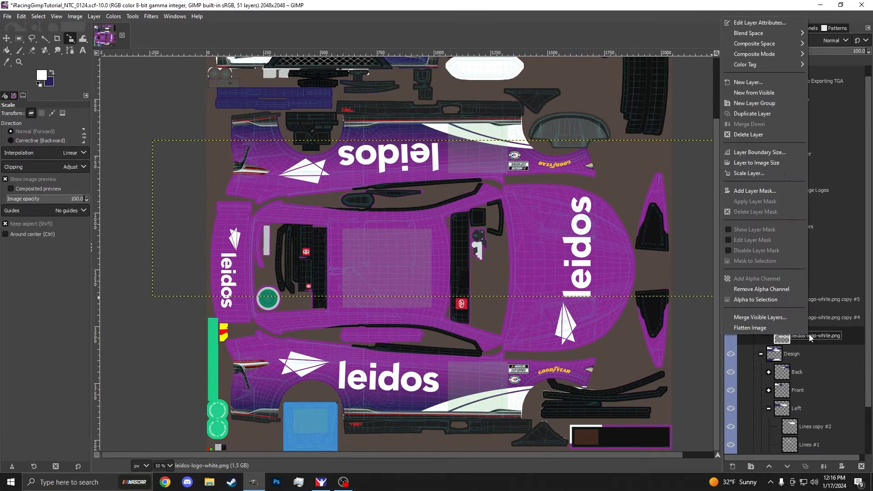
left_click(764, 116)
left_click(764, 61)
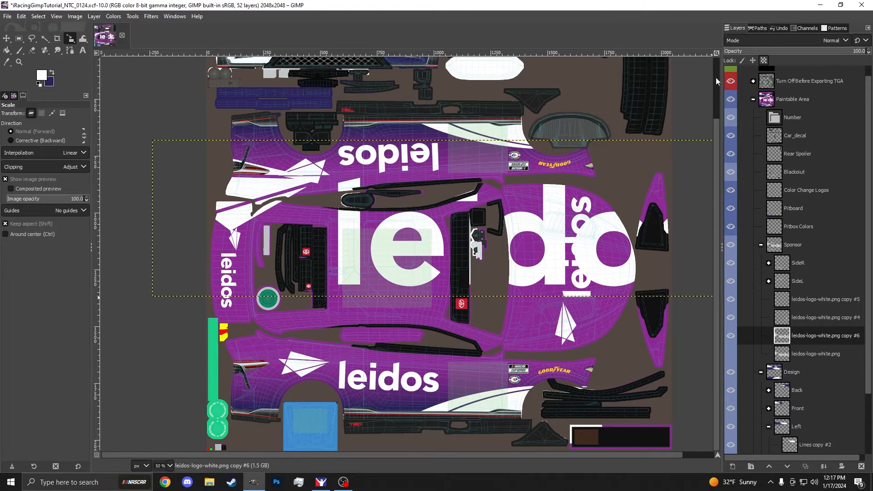
Step: Swap the foreground and background colors and bucket-fill the new large logo copy with dark blue
key("shift+b")
key("x")
left_click(410, 248)
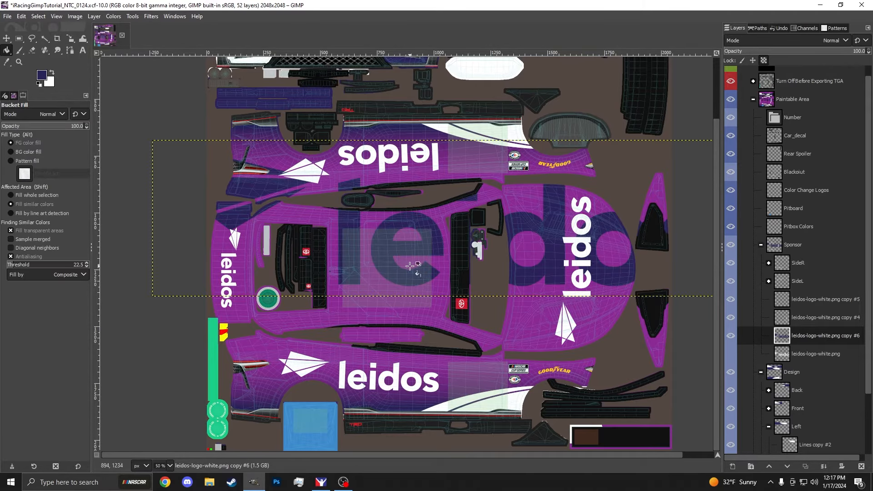
Step: Shrink the dark blue logo to about 453 × 124 px and move it onto the white panel below the rear bumper
key("shift+s")
scroll(275, 245, "down", 2)
left_click_drag(357, 234, 370, 158)
left_click_drag(515, 117, 397, 150)
scroll(382, 151, "up", 8)
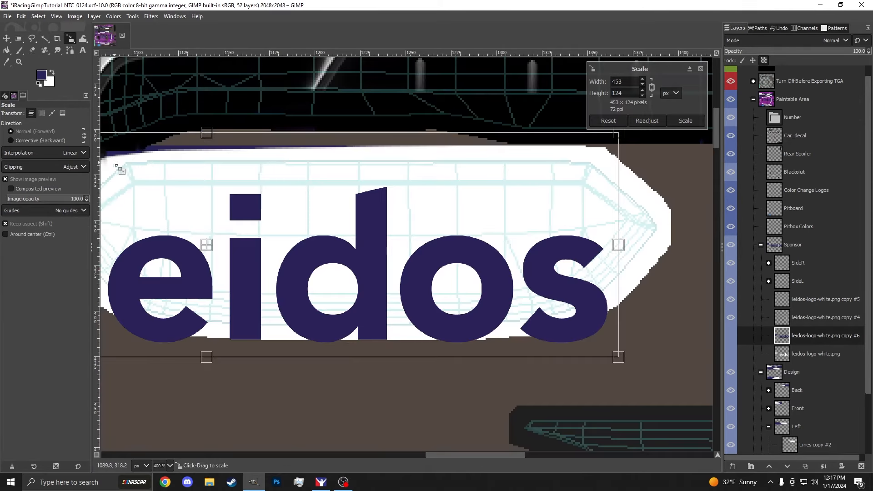
Step: Reduce the dark blue logo to 238 × 65 px, center it on the white panel and apply the scaling
left_click_drag(177, 167, 450, 237)
left_click_drag(345, 283, 361, 237)
left_click_drag(191, 185, 288, 208)
left_click_drag(356, 176, 356, 187)
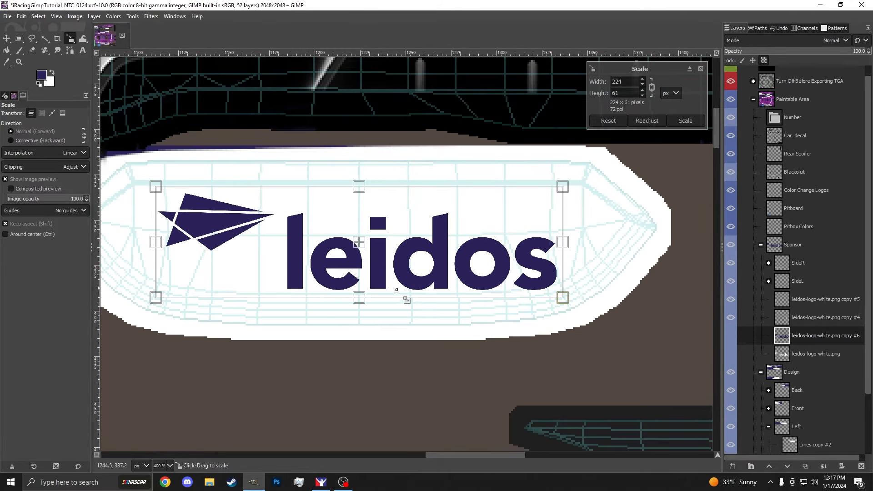
left_click_drag(359, 299, 356, 313)
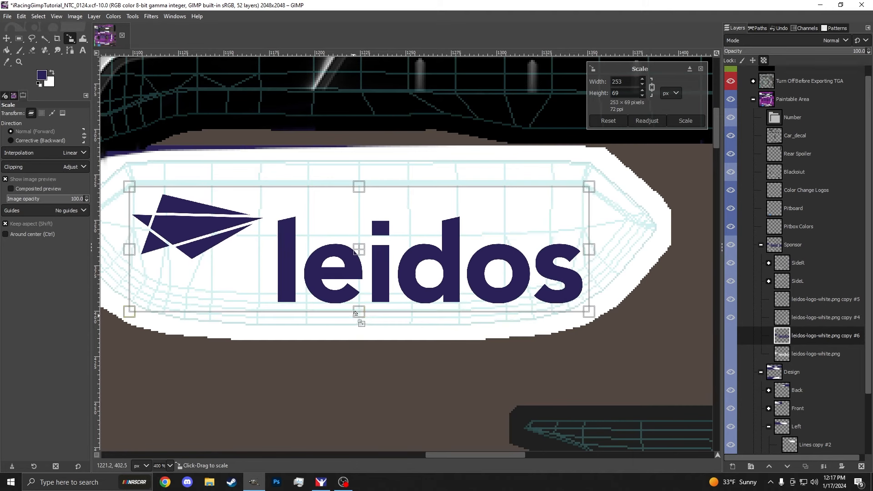
left_click_drag(359, 187, 359, 193)
left_click_drag(357, 312, 357, 310)
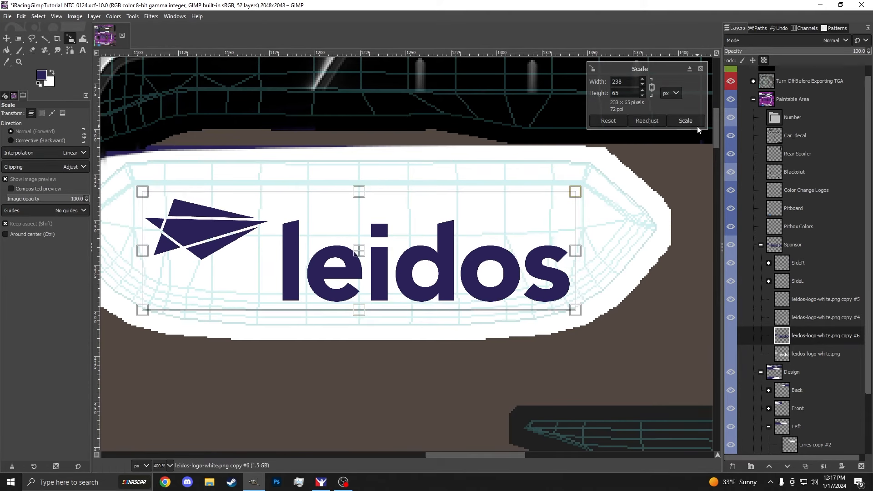
key("Return")
Step: Examine the Leidos logo placements across the whole template, including the front, rear, sides, hood and deck lid
scroll(358, 214, "down", 6)
scroll(468, 192, "down", 1)
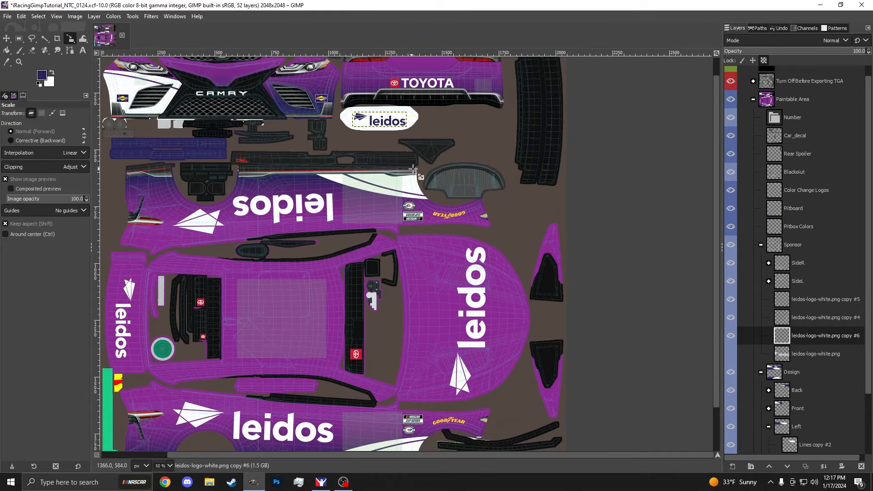
scroll(455, 159, "down", 2)
scroll(406, 191, "up", 1)
scroll(411, 227, "up", 1)
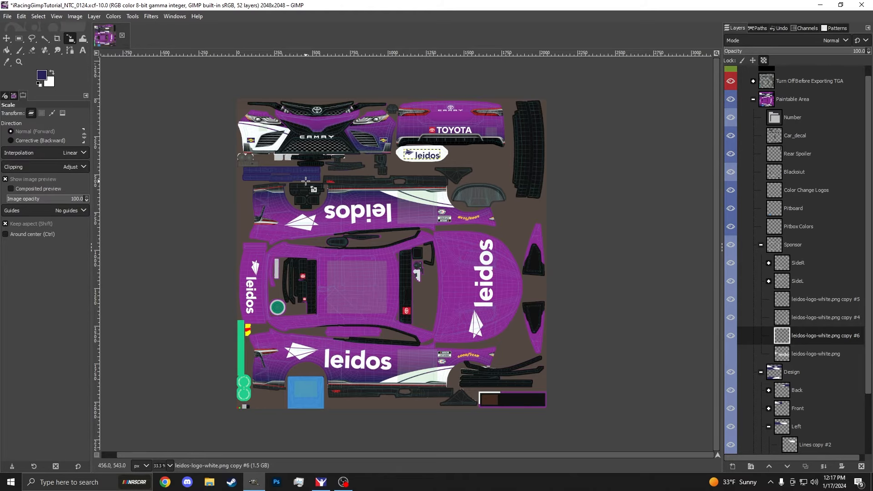
scroll(393, 141, "up", 5)
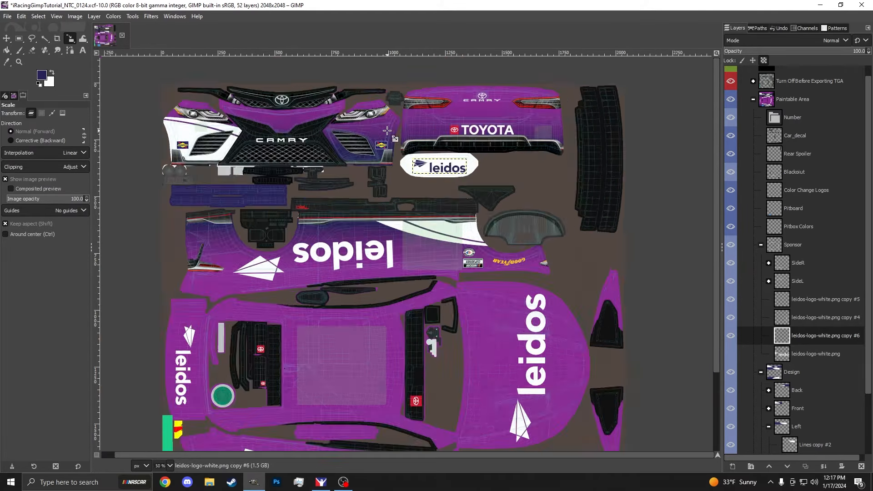
scroll(444, 189, "down", 3)
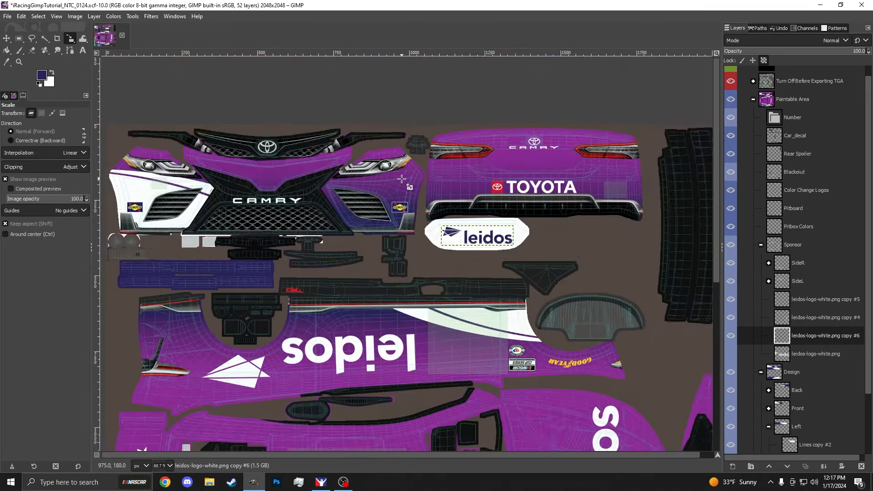
scroll(268, 181, "down", 3)
scroll(268, 180, "down", 2)
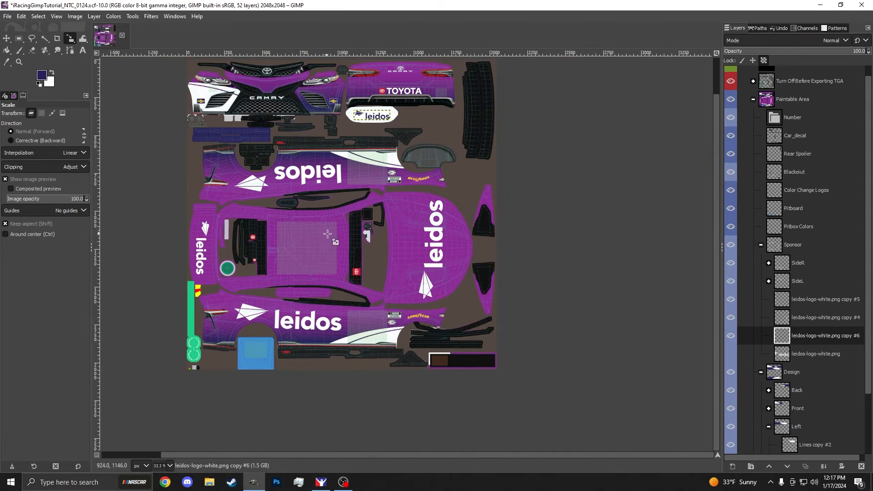
Step: Save the paint template file
key("ctrl+s")
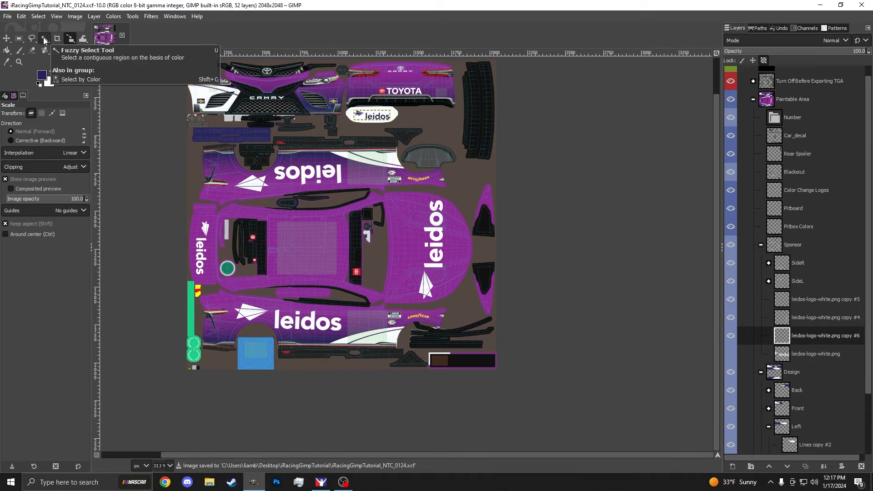
scroll(364, 218, "up", 1)
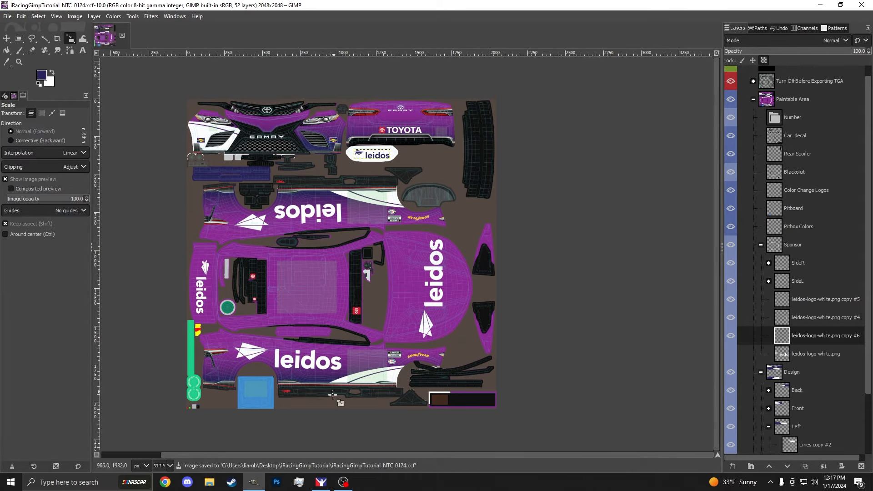
Step: Switch to iRacing, inspect the NASCAR Cup Series Next Gen Toyota Camry model from the side, and return to GIMP
mouse_move(322, 487)
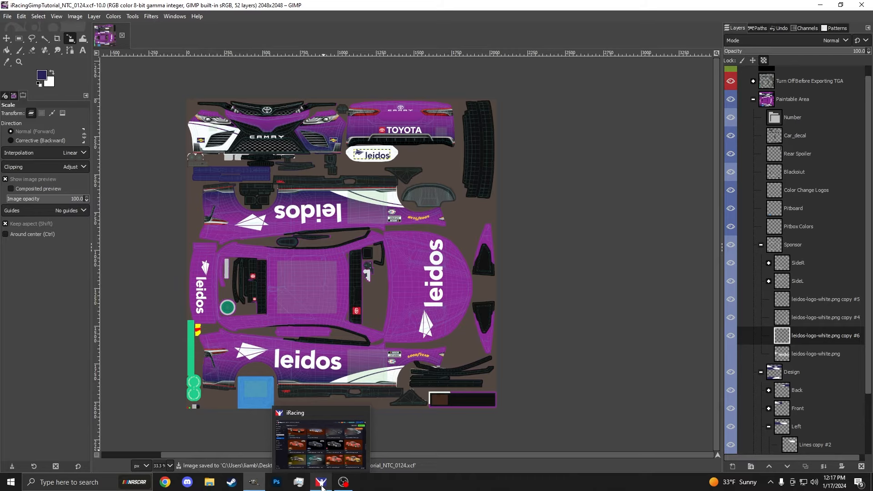
left_click(322, 486)
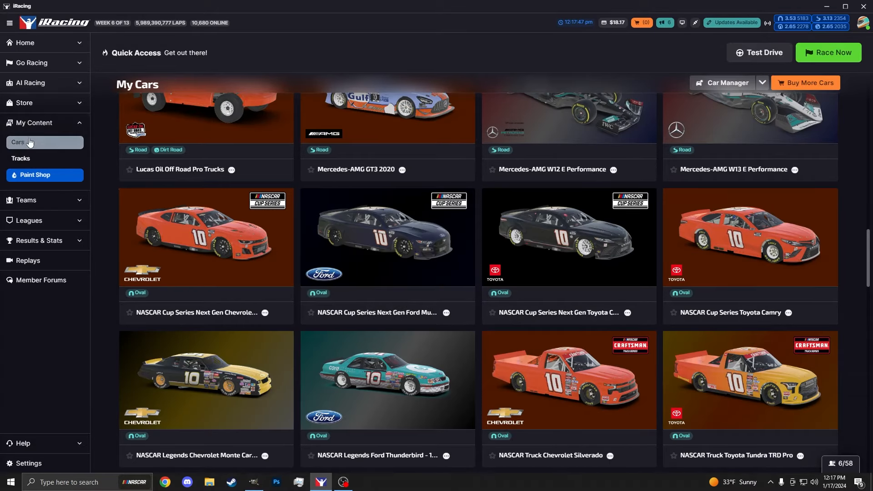
left_click(564, 236)
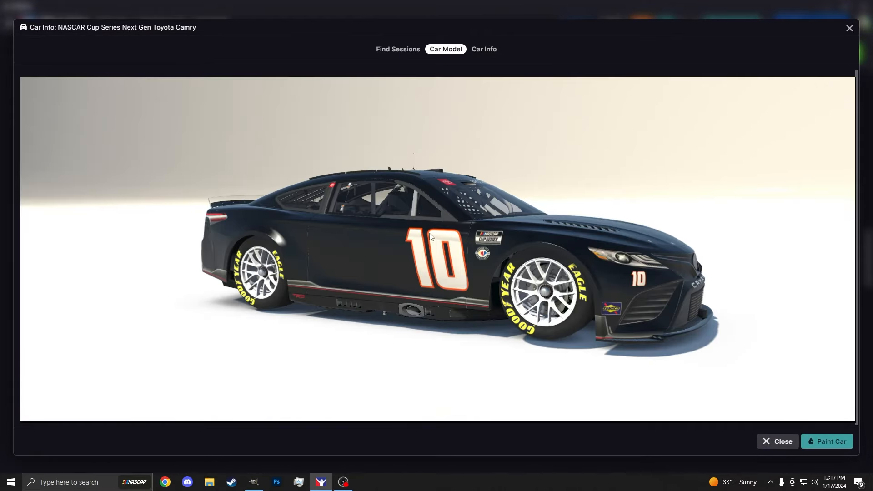
left_click_drag(435, 236, 528, 236)
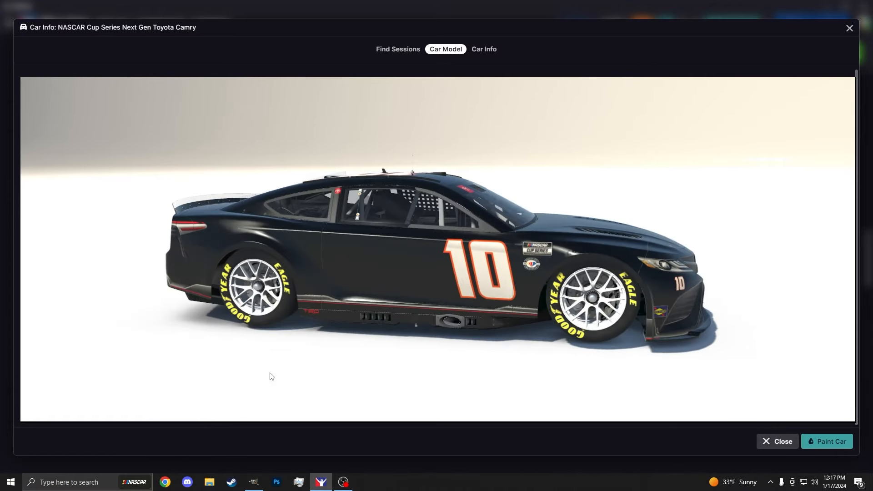
left_click(255, 481)
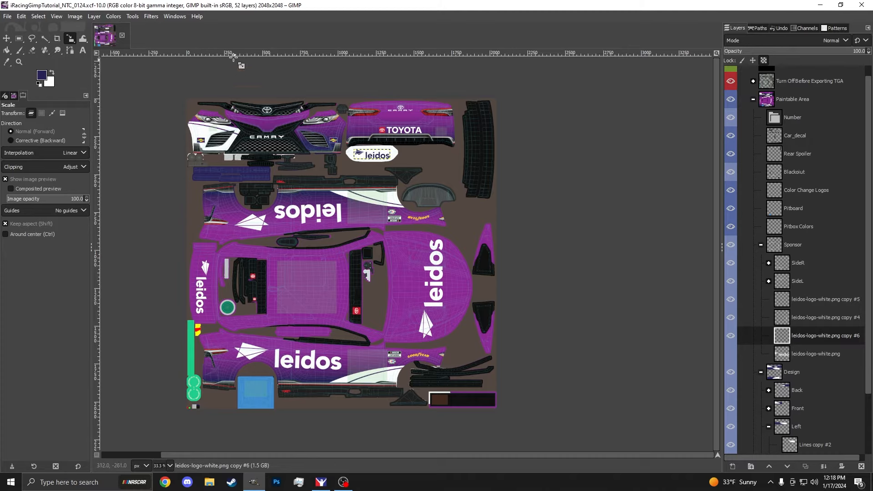
Step: Set the image export destination to the Documents/iRacing/paint/stockcars toyotacamry2022 folder
key("ctrl+shift+e")
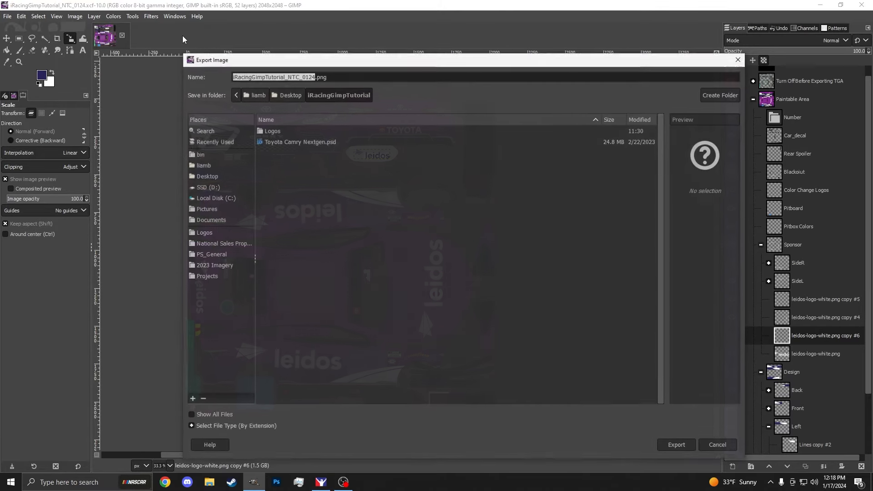
left_click(739, 60)
left_click(9, 16)
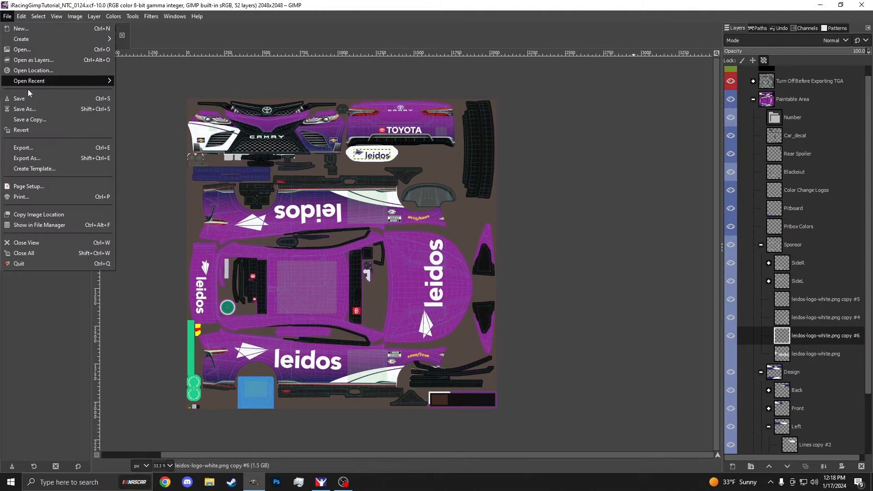
left_click(35, 159)
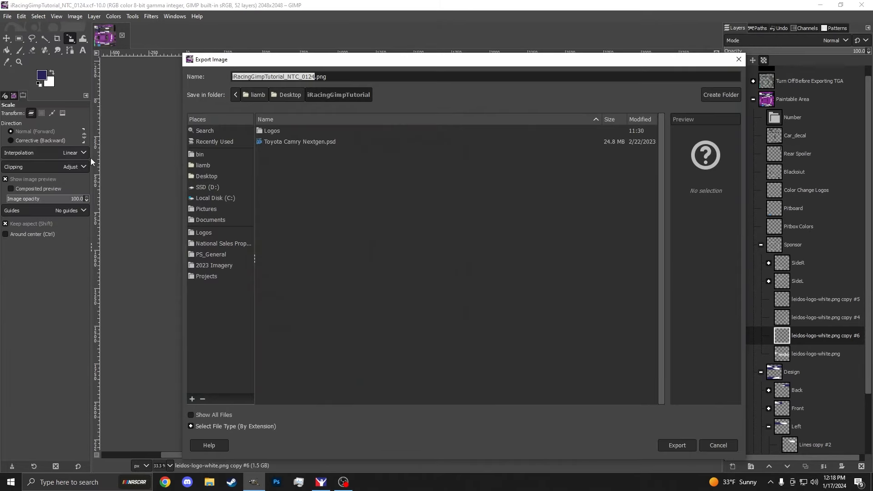
left_click(210, 165)
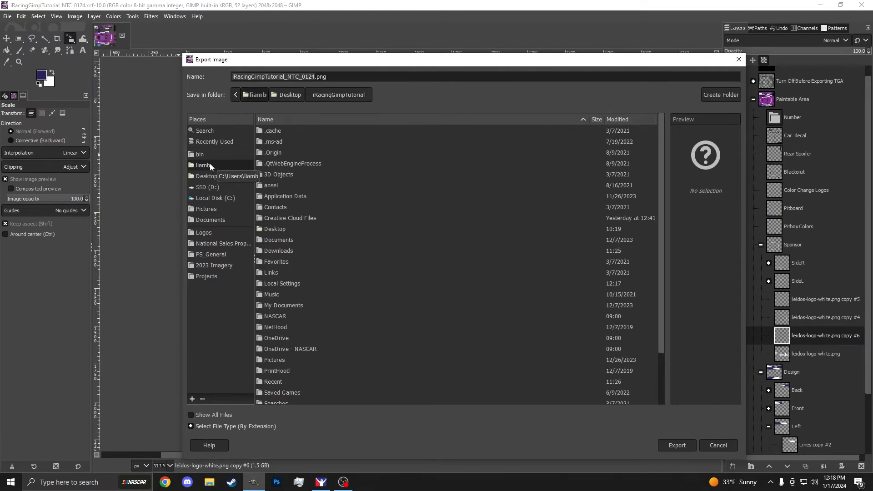
double_click(281, 240)
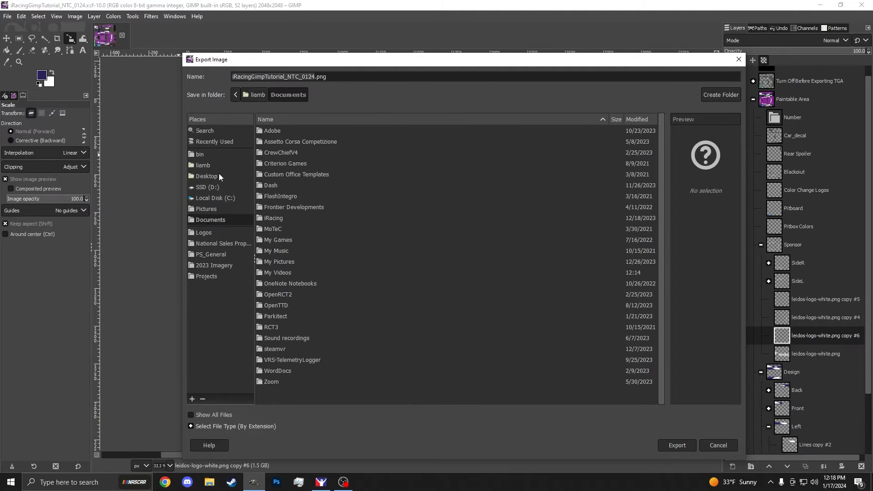
double_click(272, 219)
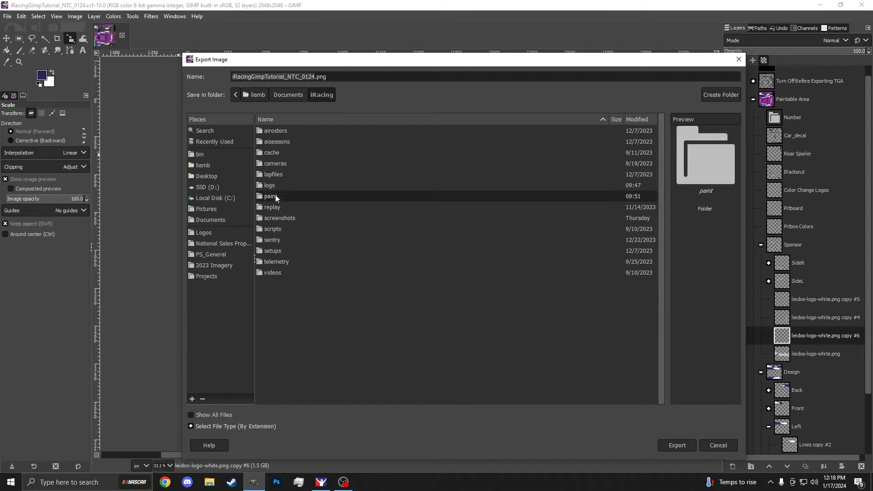
double_click(275, 196)
scroll(302, 291, "down", 10)
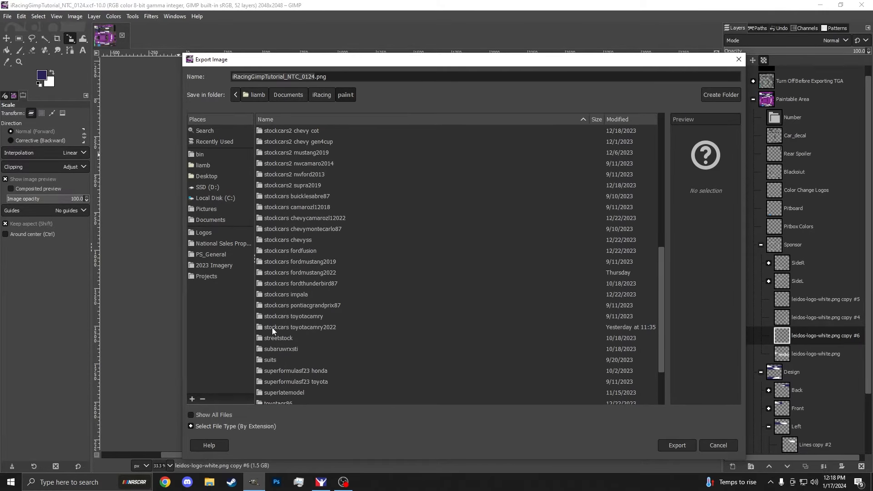
left_click(277, 328)
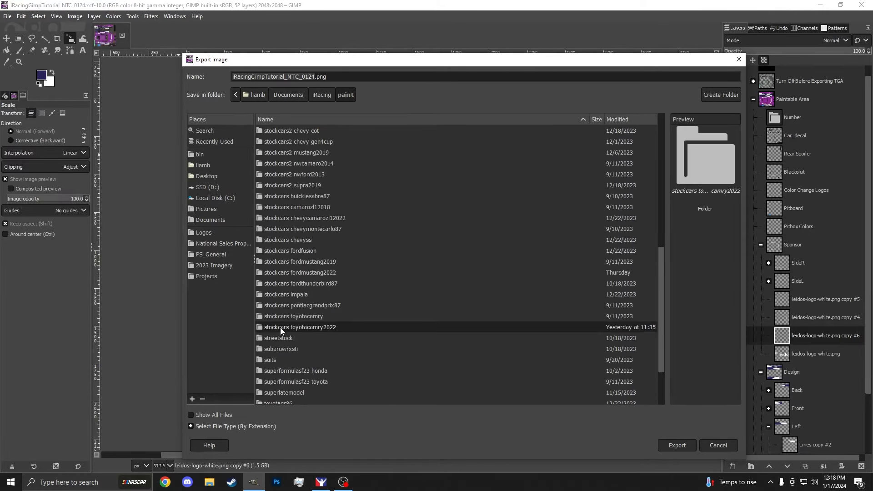
double_click(315, 328)
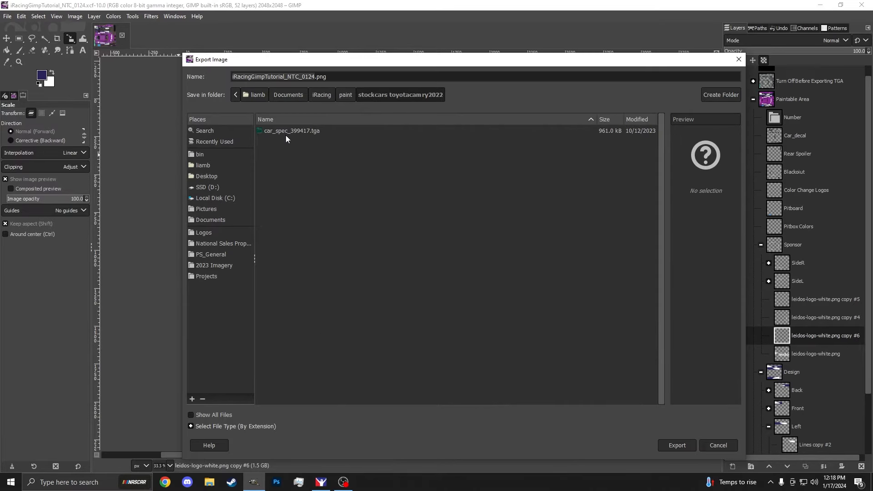
Step: Name the file car_num_ plus the customer ID from the iRacing account with a .tga extension, and export it with RLE compression and bottom-left origin
key("ctrl+a")
type("car_")
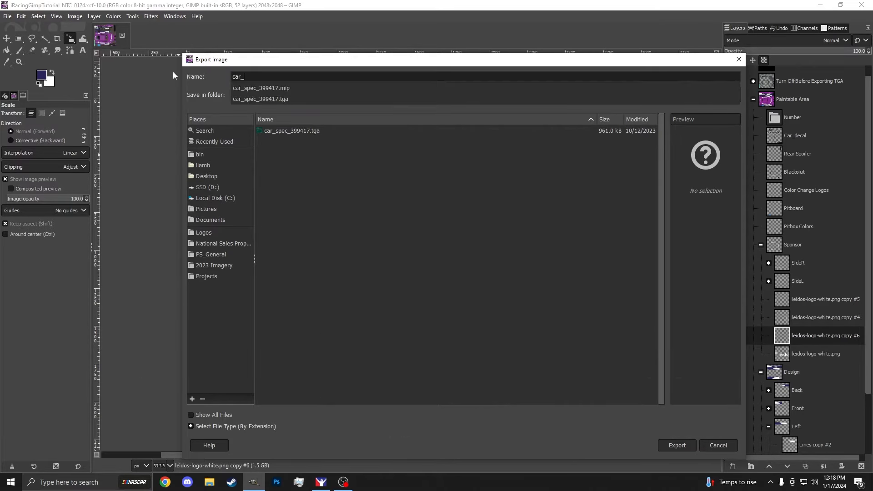
type("num")
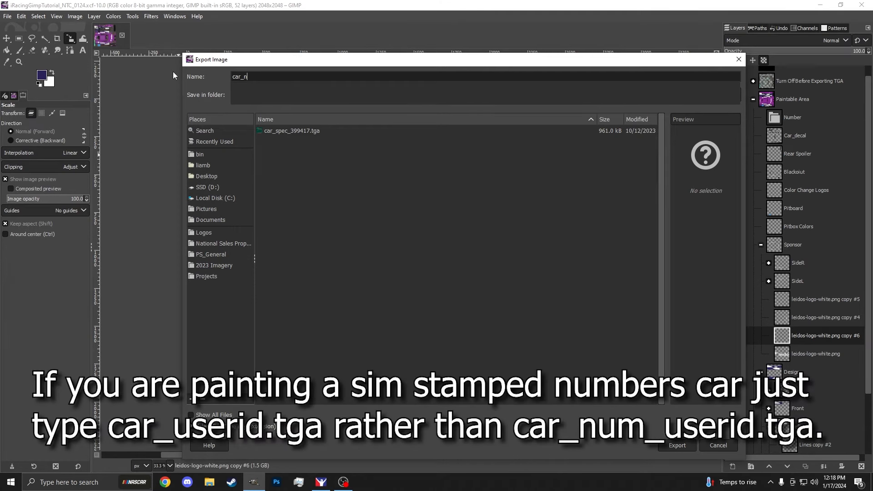
type("_")
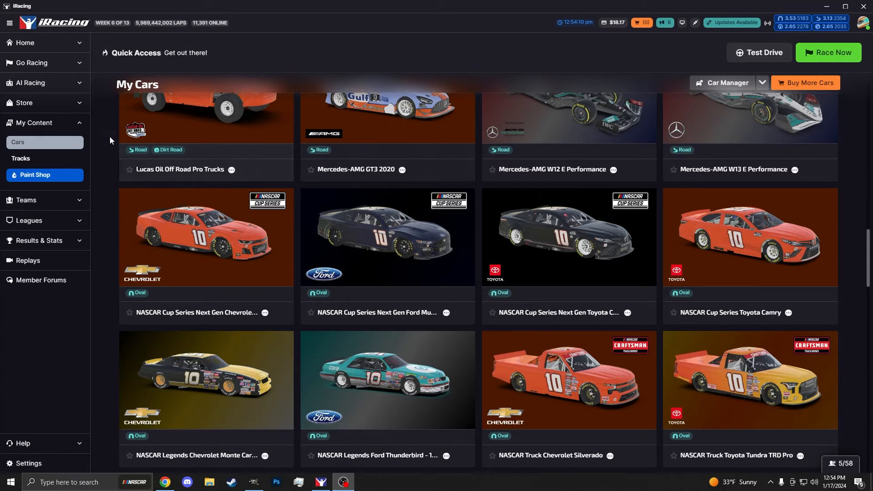
left_click(867, 23)
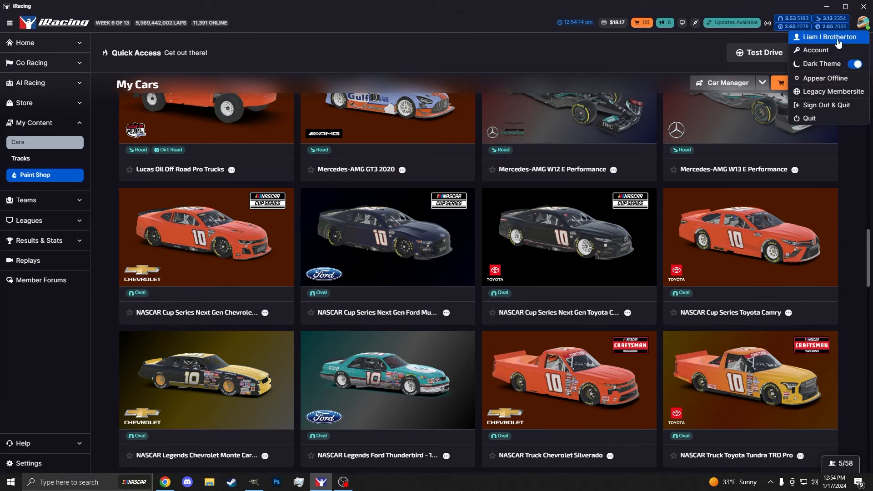
left_click(812, 62)
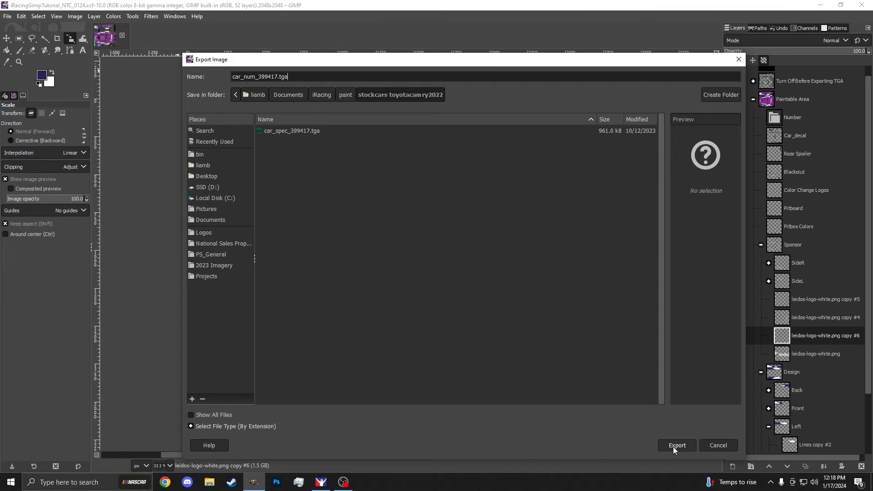
left_click(676, 445)
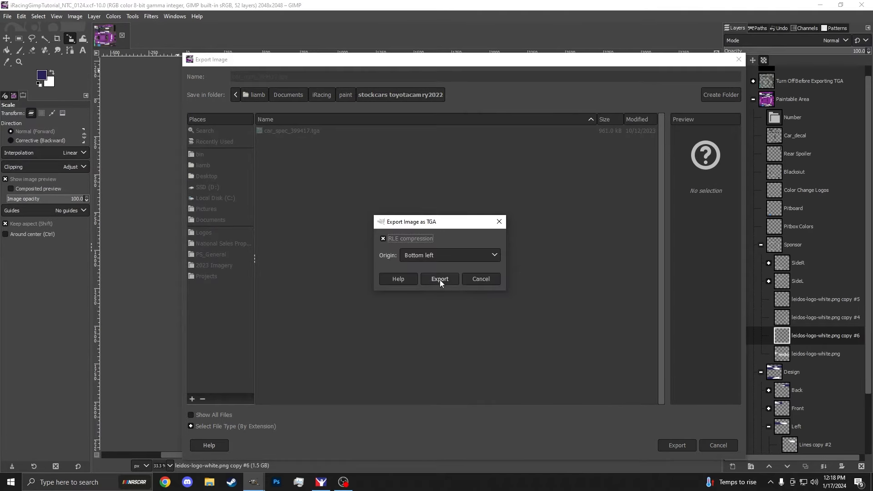
left_click(440, 279)
Step: Switch to iRacing and examine the exported paint on the Camry model's rear panel, both sides, hood and deck lid
left_click(321, 482)
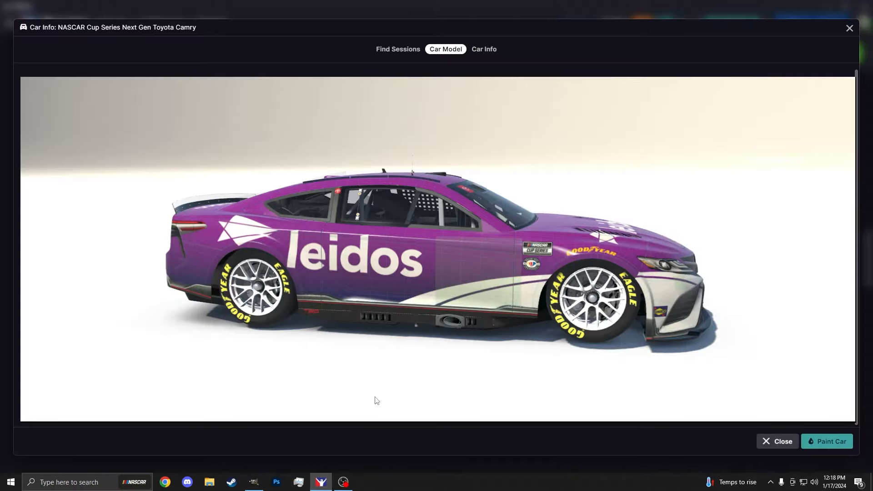
left_click_drag(425, 270, 445, 250)
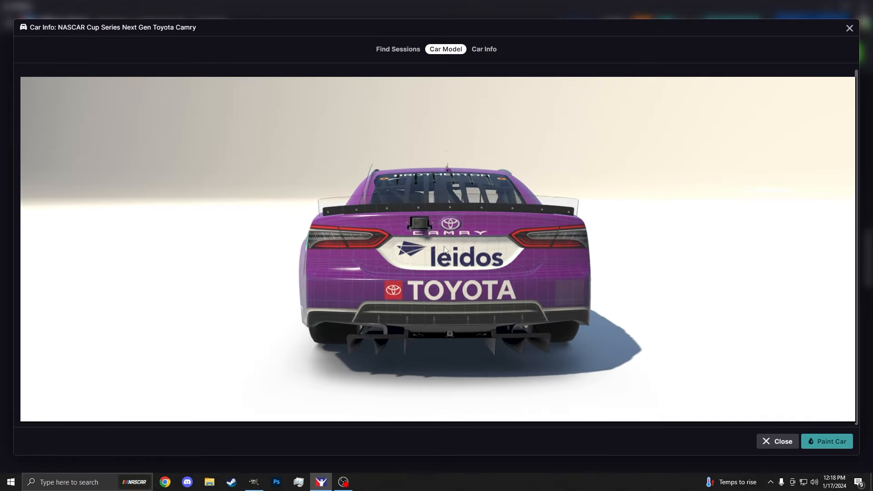
scroll(397, 259, "up", 3)
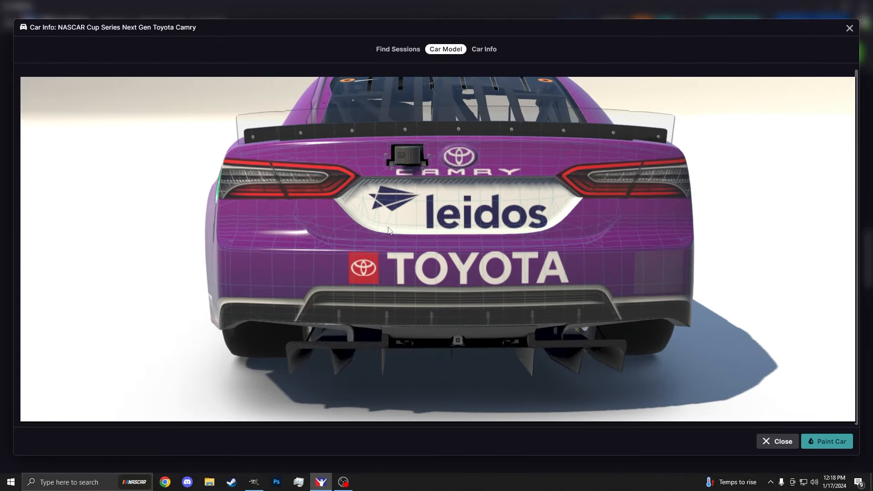
scroll(381, 230, "down", 3)
left_click_drag(356, 229, 441, 235)
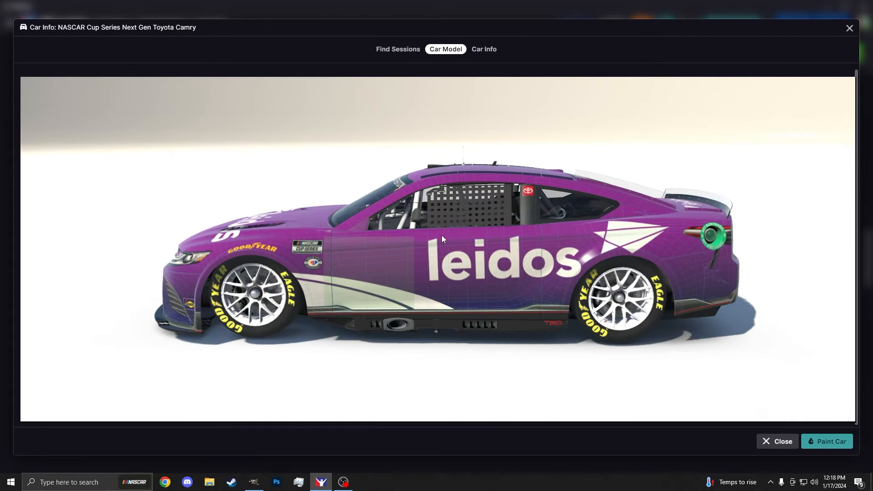
left_click_drag(321, 273, 547, 301)
scroll(479, 299, "up", 4)
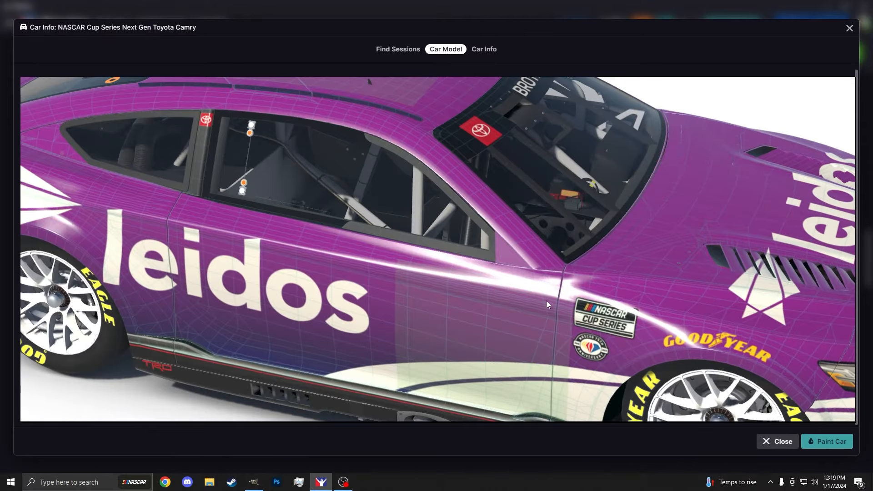
left_click_drag(440, 254, 432, 180)
scroll(419, 195, "down", 5)
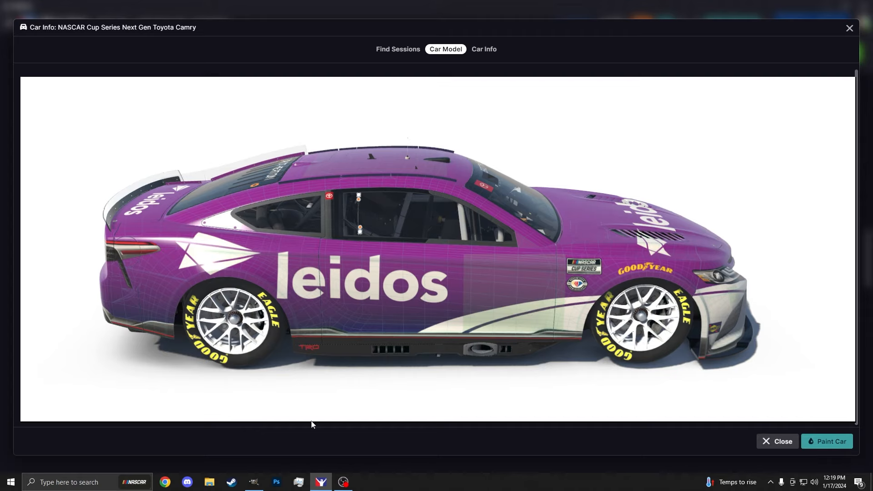
Step: Switch to GIMP, hide the Turn Off Before Exporting TGA group and re-export the paint to the same TGA file
left_click(253, 482)
left_click(817, 83)
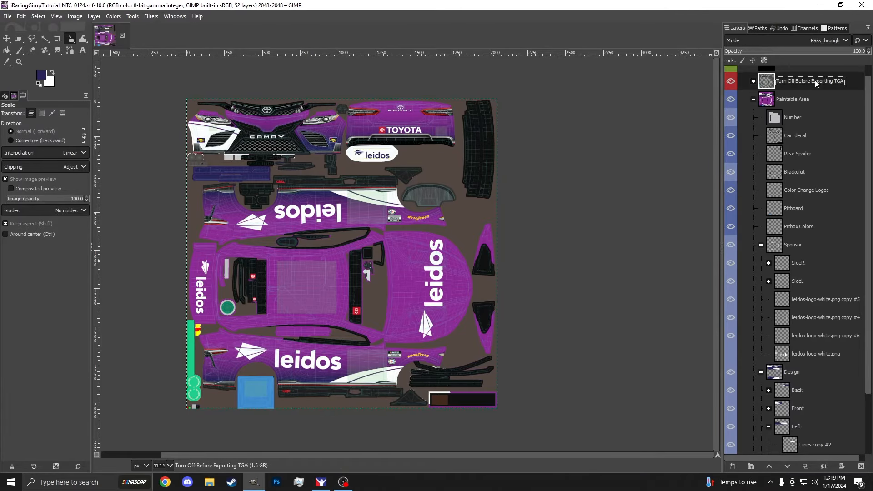
left_click(731, 81)
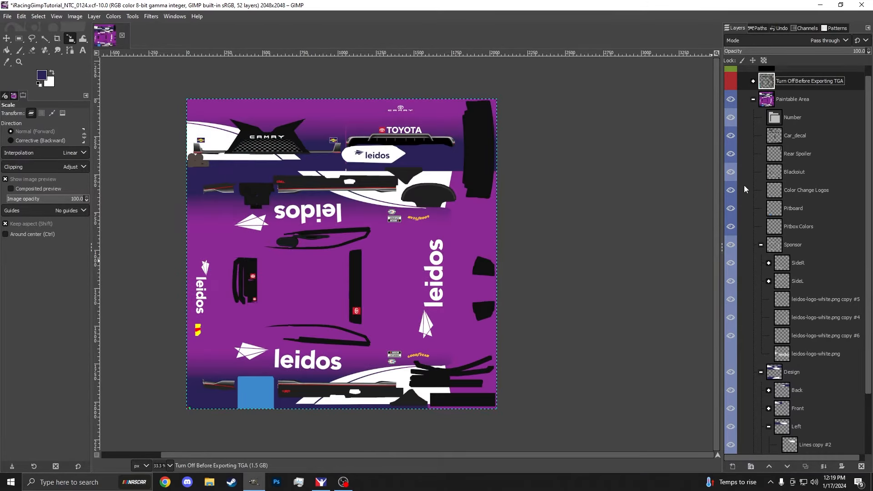
key("ctrl+e")
left_click(7, 16)
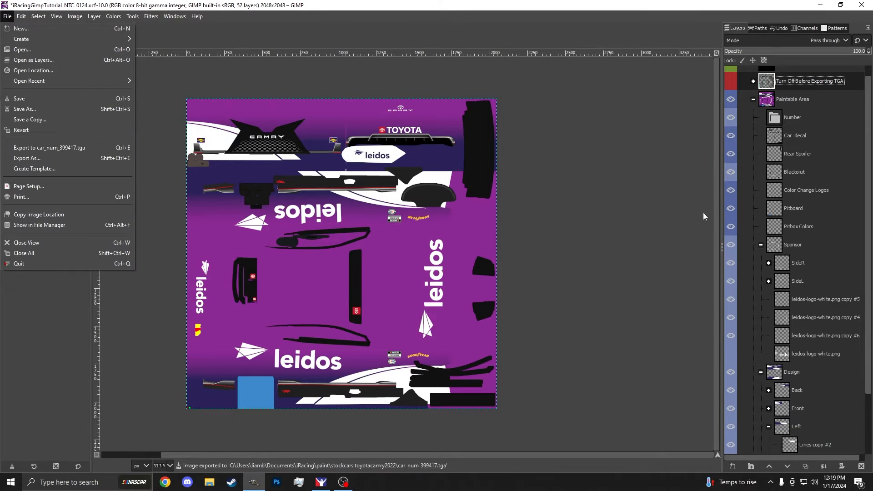
left_click(668, 292)
Step: Switch to iRacing and inspect the Camry model's side and rear corner, comparing the gradients around the rear bumper
left_click(321, 483)
left_click_drag(429, 262, 579, 271)
scroll(588, 266, "up", 3)
scroll(415, 218, "down", 3)
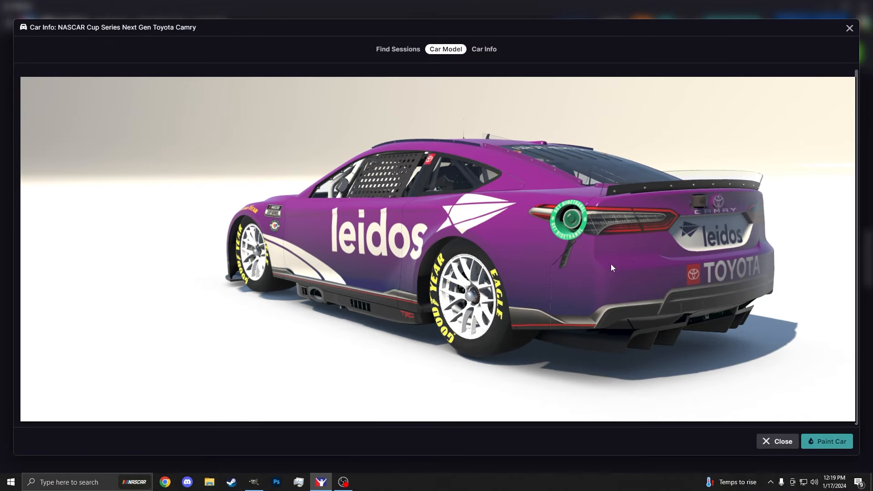
scroll(611, 264, "up", 3)
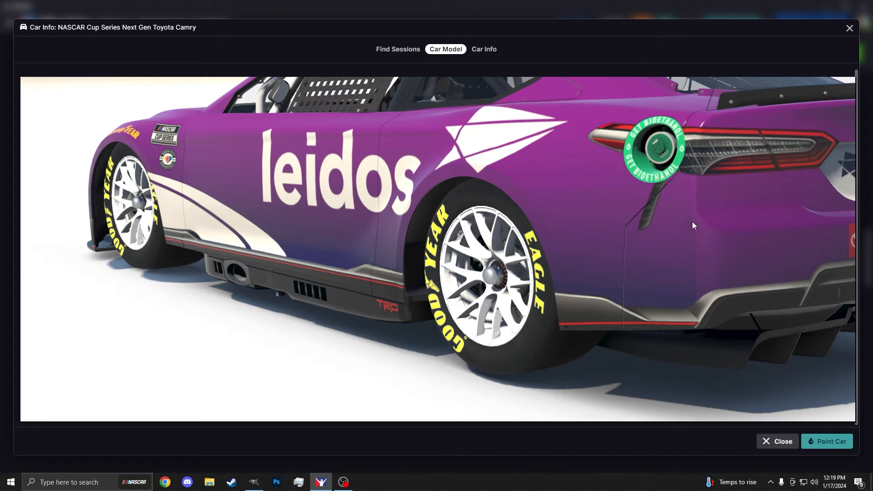
left_click_drag(694, 225, 646, 228)
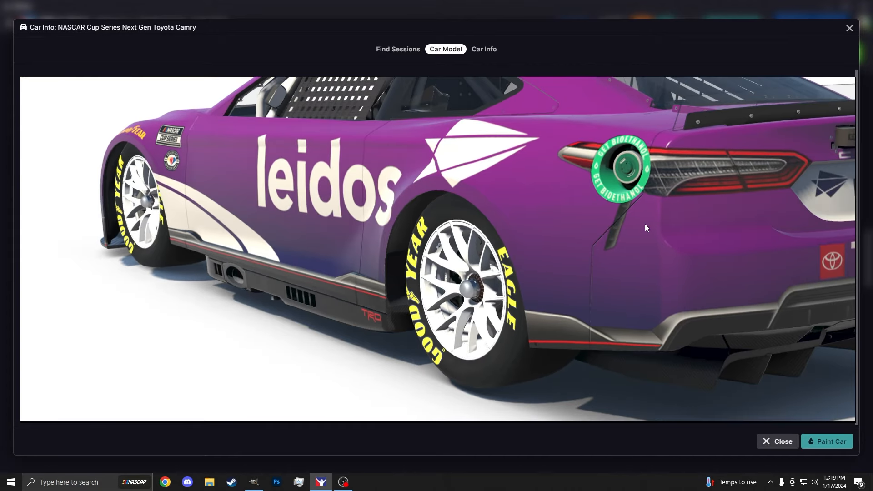
Step: Switch to GIMP, show the Turn Off Before Exporting TGA group again and hide the Left copy group inside the Front design group
left_click(254, 483)
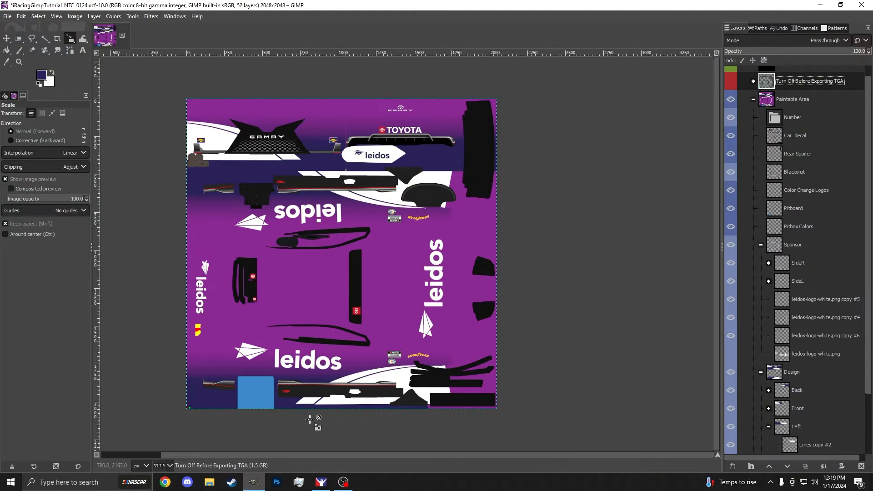
left_click(731, 81)
scroll(778, 182, "down", 3)
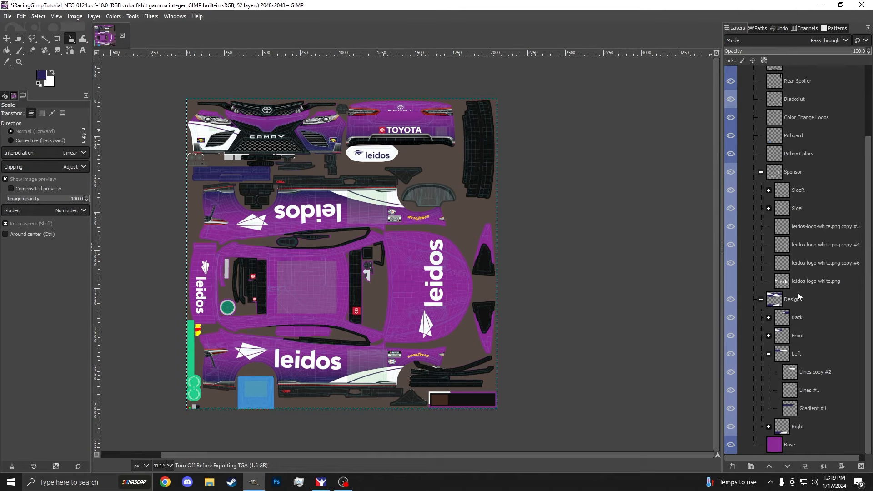
left_click(768, 336)
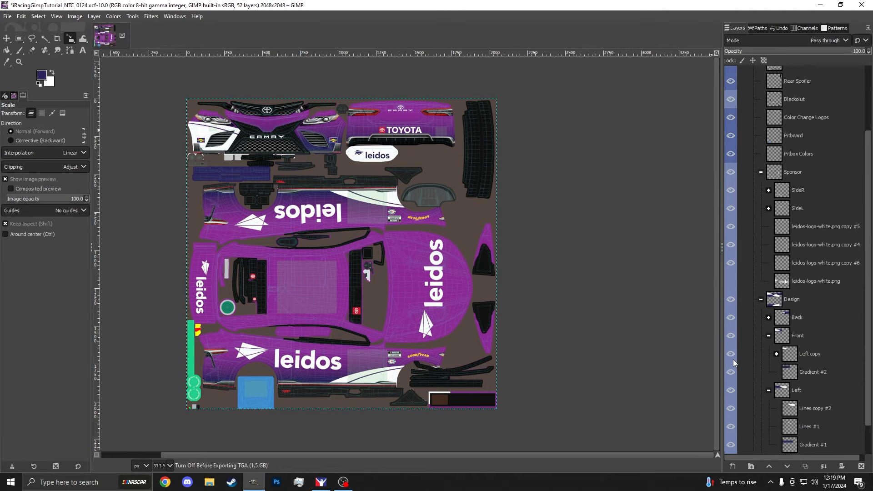
left_click(731, 354)
left_click(769, 336)
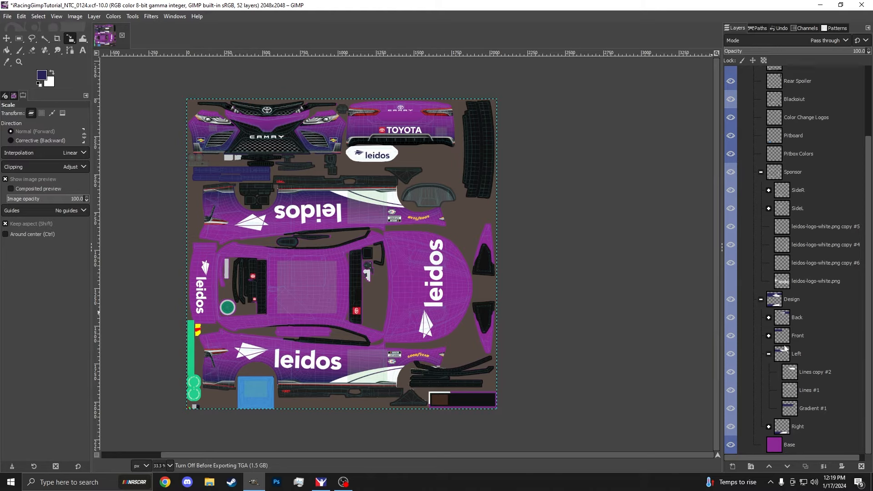
Step: Move the Gradient #3 layer in the Back design group slightly upward on the rear bumper
left_click(785, 342)
left_click(769, 354)
left_click(795, 372)
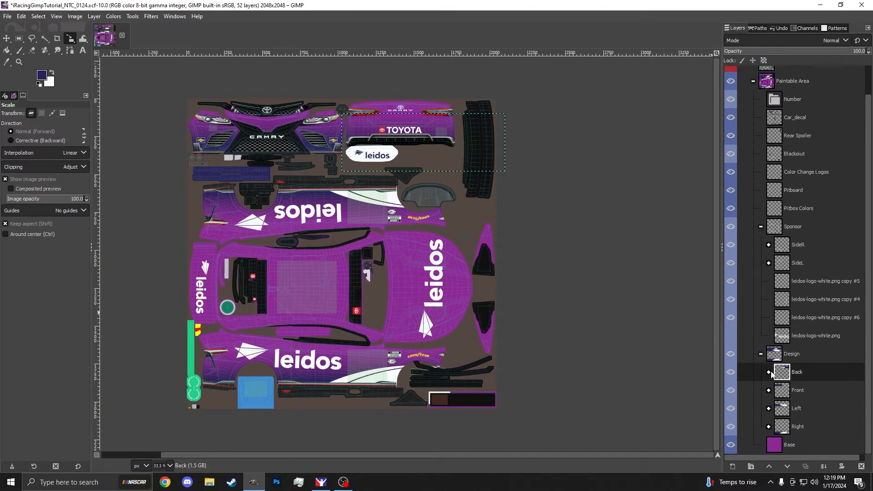
left_click(769, 373)
left_click(804, 408)
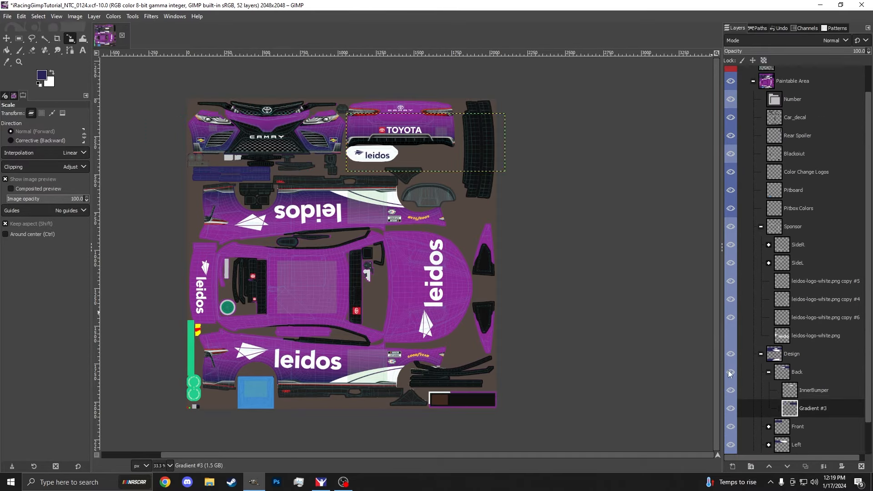
key("m")
key("2")
left_click_drag(361, 204, 362, 171)
scroll(796, 260, "up", 2)
Step: Hide the Turn Off Before Exporting TGA group, re-export the paint as TGA and compare the rear gradient with the Camry model in iRacing
left_click(731, 93)
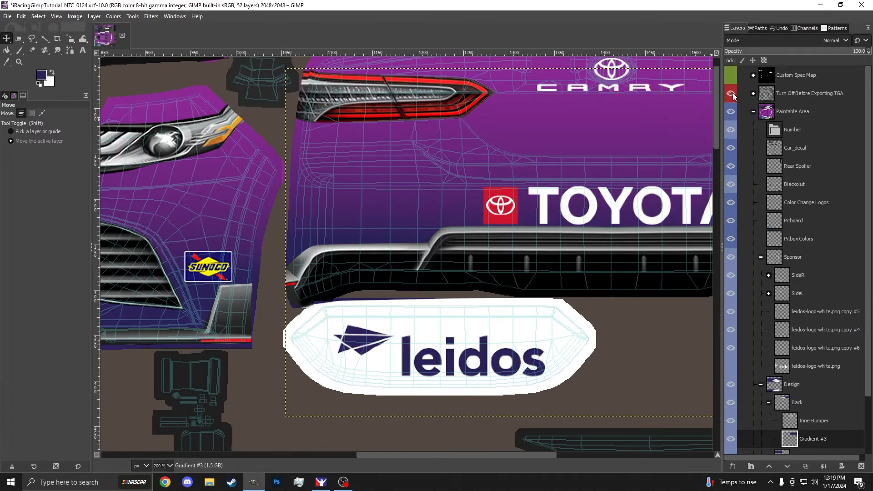
left_click(321, 483)
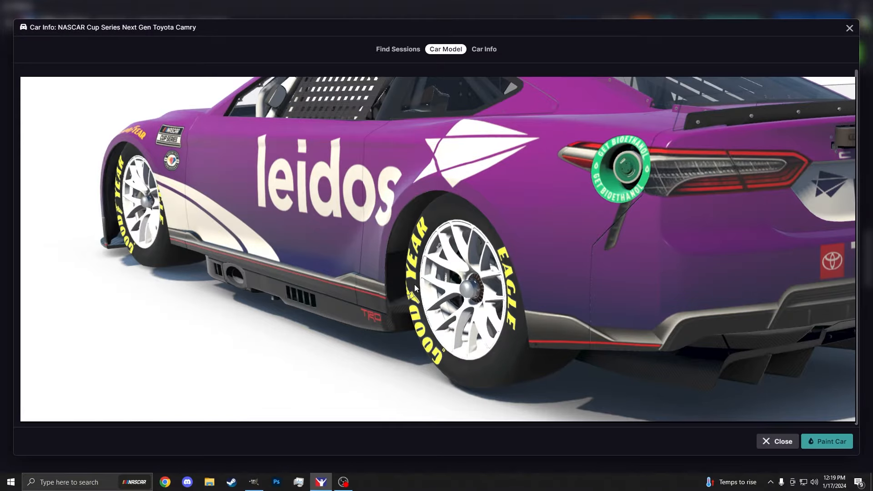
left_click(321, 482)
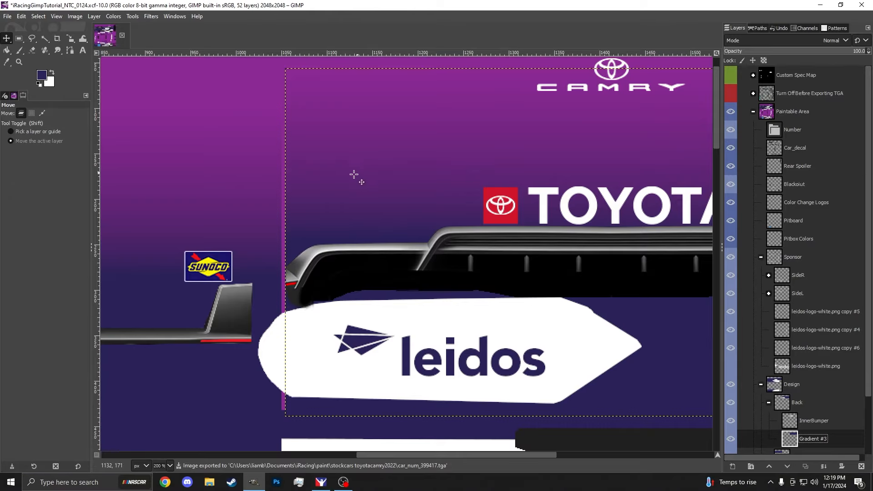
scroll(342, 176, "up", 3)
left_click(321, 482)
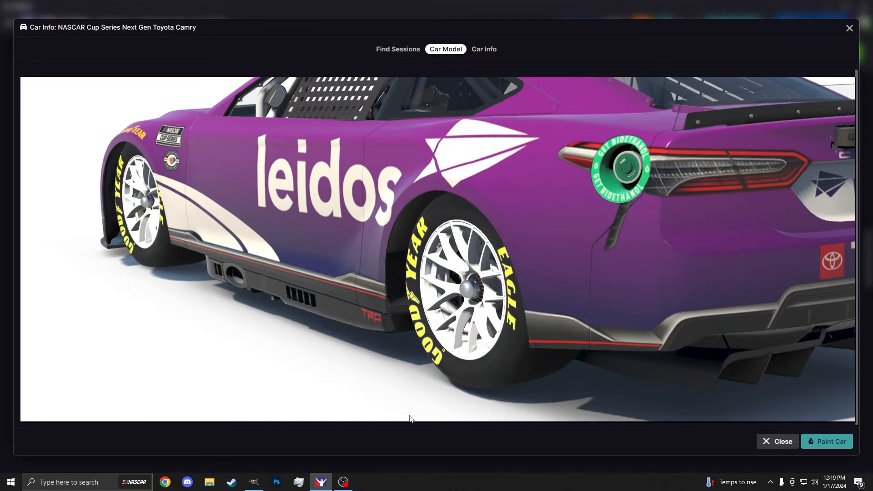
left_click(321, 482)
key("alt+Tab")
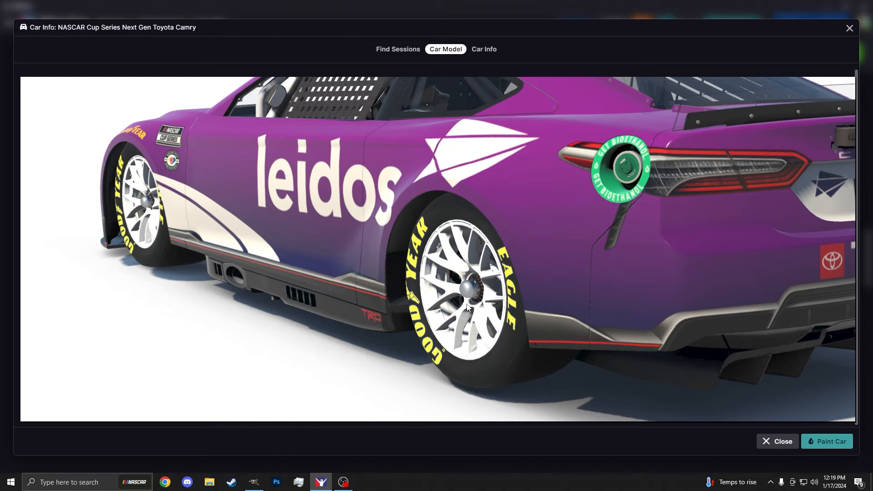
Step: Inspect the updated gradient on the Camry model's rear corner and rear bumper from the side and from behind
left_click_drag(494, 273, 396, 267)
scroll(433, 262, "up", 5)
scroll(452, 260, "down", 3)
left_click_drag(452, 261, 622, 238)
scroll(429, 240, "down", 3)
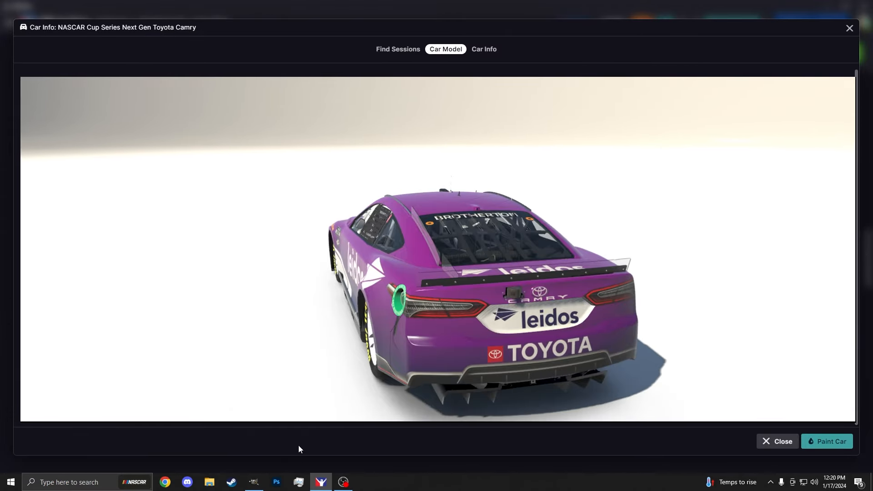
Step: Switch to GIMP, hide the InnerBumper layer in the Back group, and check the rear panel in iRacing
left_click(320, 482)
left_click(789, 428)
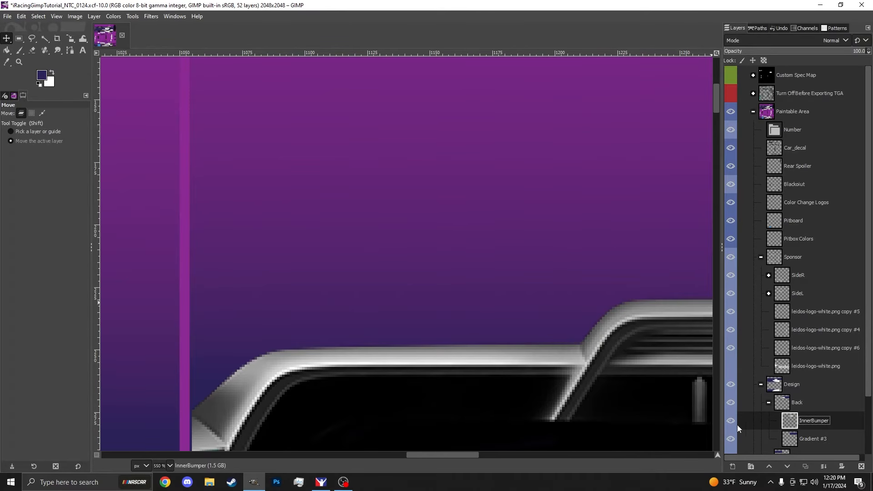
scroll(401, 255, "down", 7)
scroll(408, 298, "up", 2)
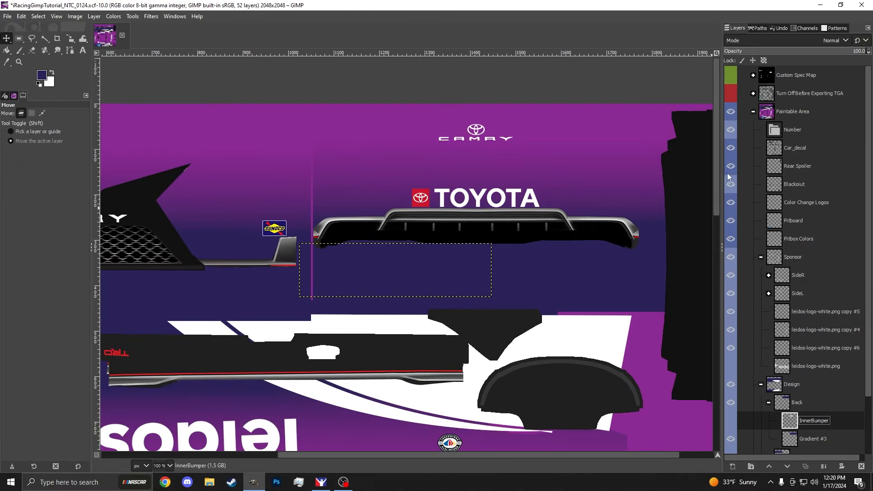
left_click(320, 482)
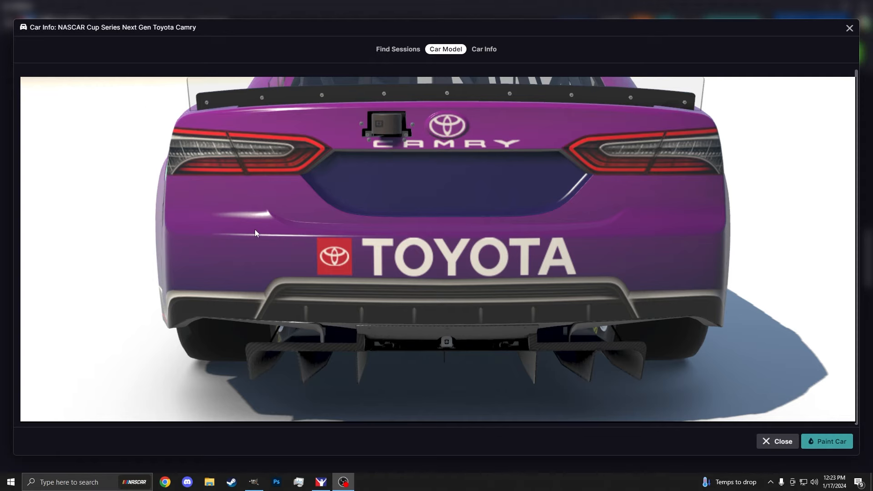
Step: Switch to GIMP, hide Color Change Logos and the Turn Off Before Exporting TGA group, and create a new layer from visible above Gradient #3
left_click(254, 487)
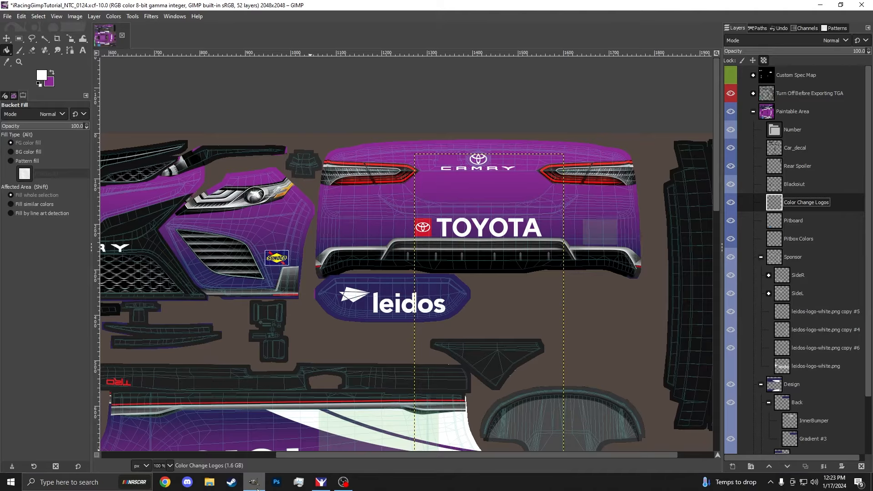
left_click(731, 203)
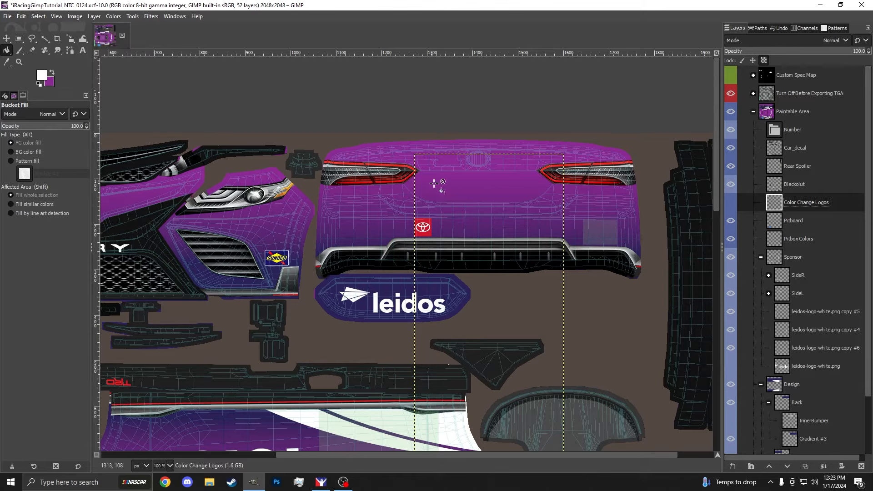
left_click(732, 94)
scroll(829, 363, "down", 3)
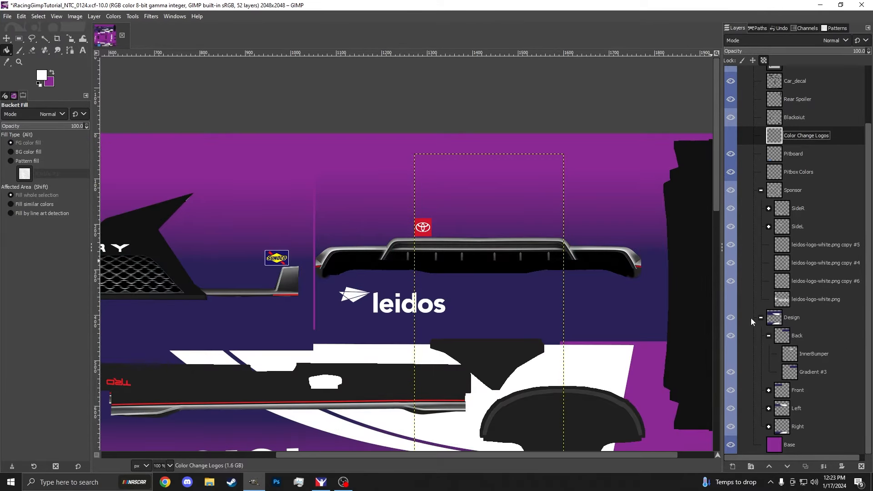
left_click(804, 374)
right_click(821, 373)
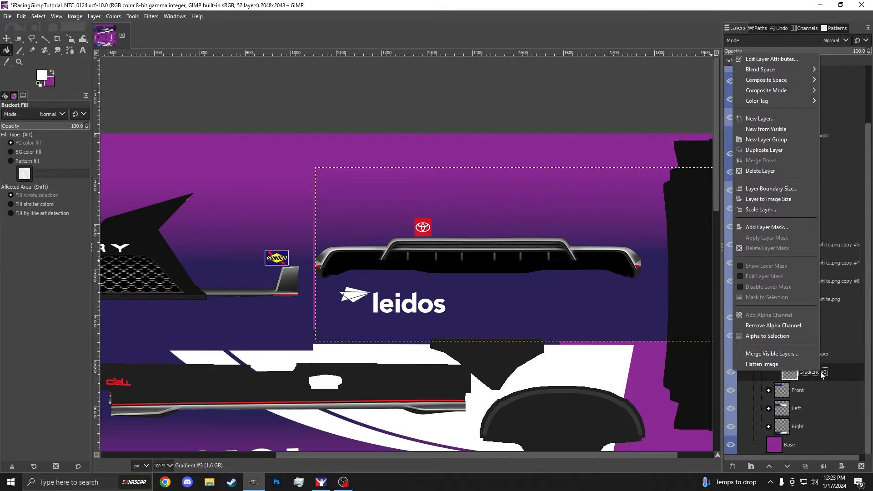
left_click(757, 129)
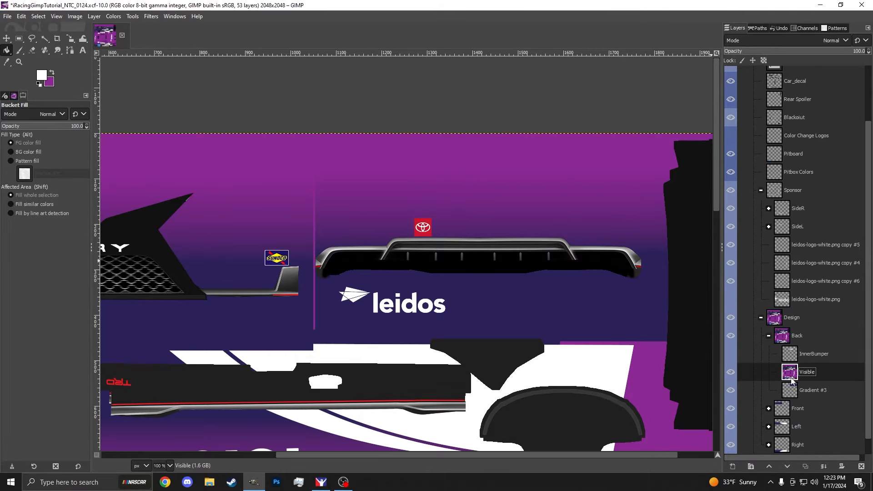
Step: Show the Turn Off Before Exporting TGA group and the Color Change Logos layer again
scroll(580, 355, "down", 3)
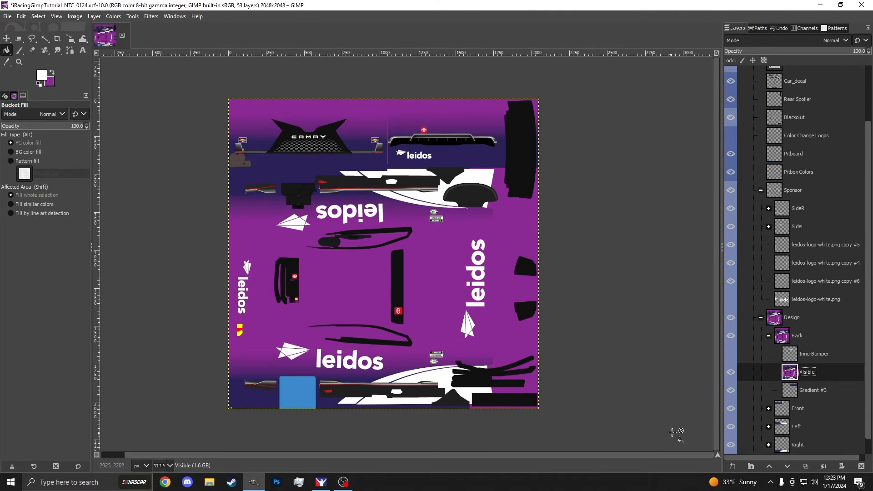
scroll(786, 304, "up", 3)
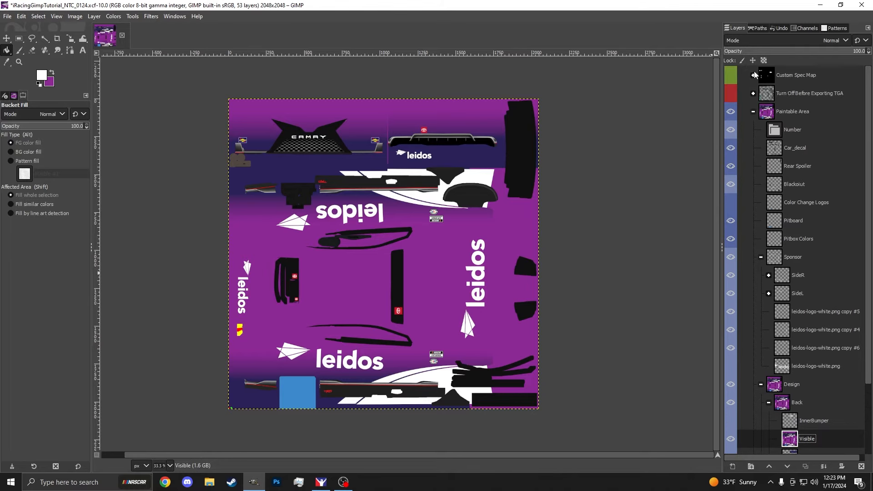
left_click(731, 93)
left_click(790, 202)
scroll(797, 288, "down", 3)
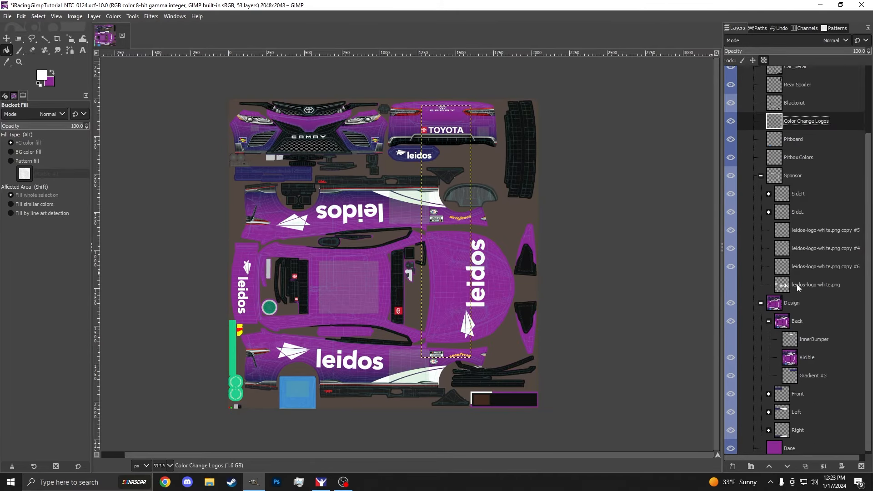
Step: Try to move the Visible layer out of the Back group to above Color Change Logos
left_click_drag(810, 359, 801, 123)
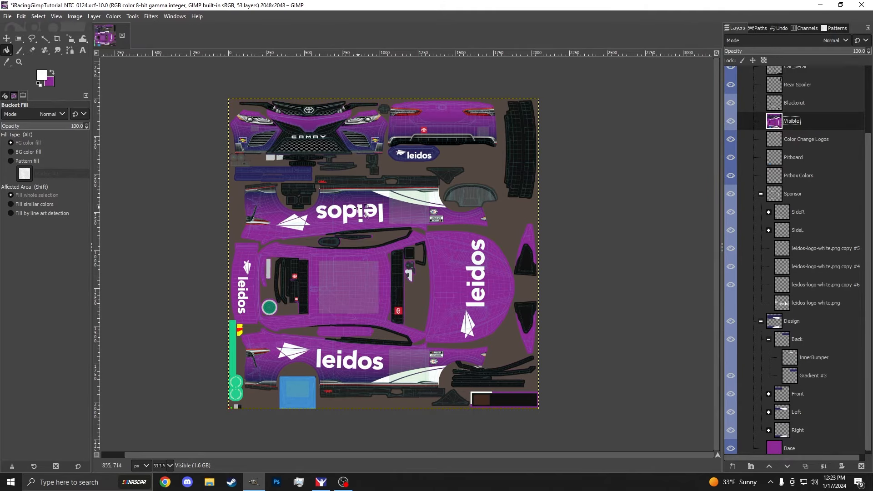
key("ctrl+z")
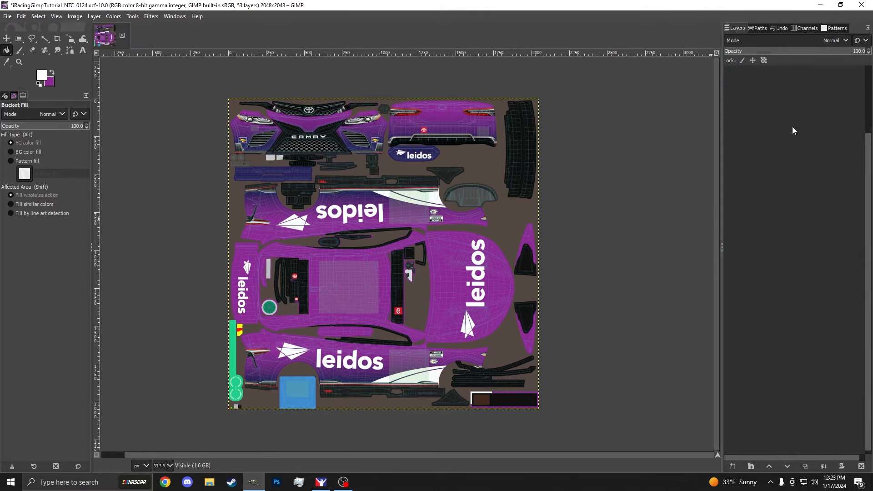
right_click(809, 363)
Step: On the Visible layer, make a rectangular selection of 332 × 71 px around the recessed trunk panel between the taillights
left_click(820, 359)
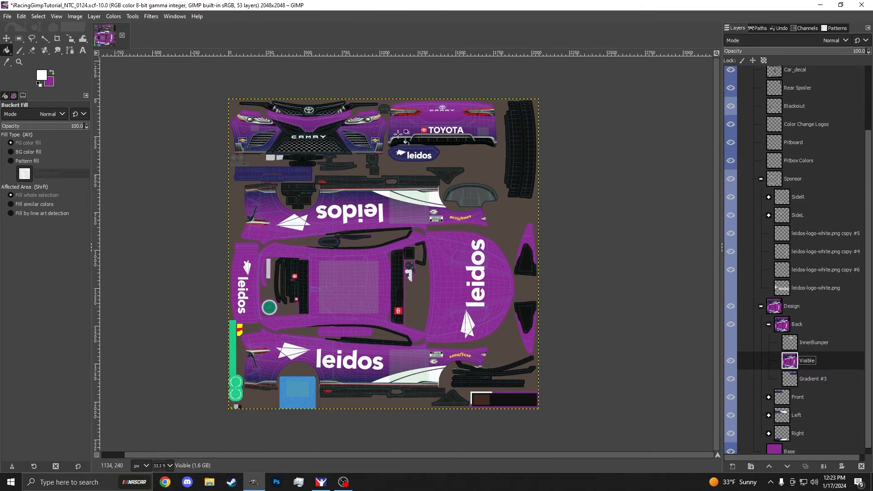
left_click(19, 39)
scroll(454, 106, "up", 6)
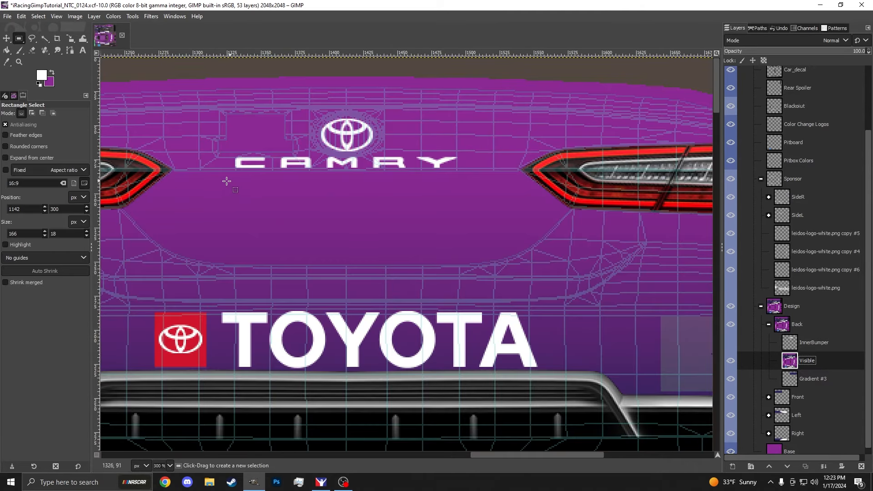
scroll(172, 171, "up", 4)
scroll(374, 207, "down", 4)
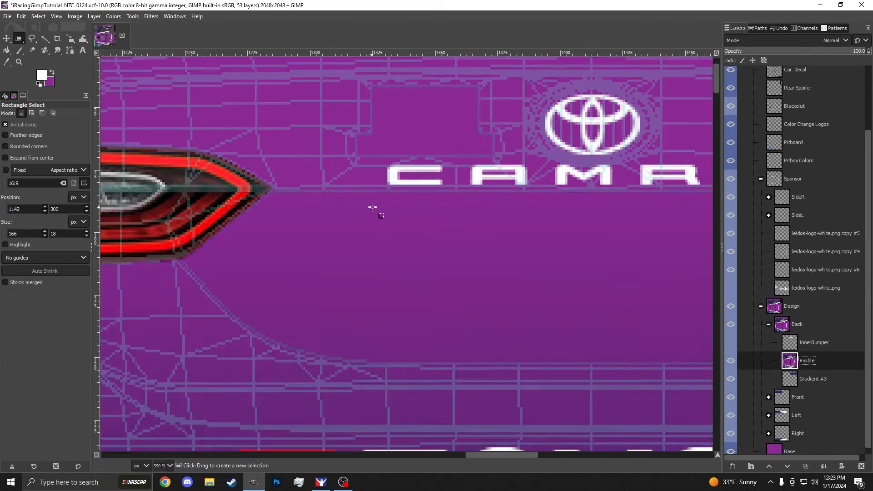
scroll(370, 232, "down", 3)
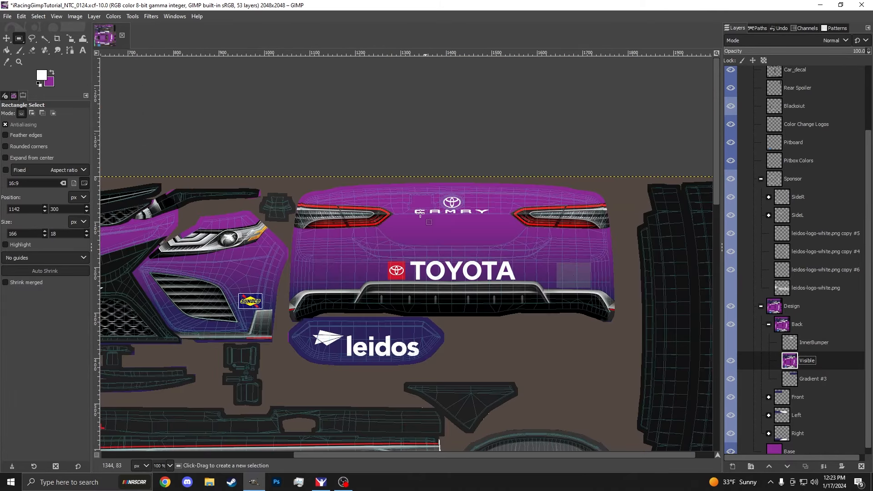
scroll(420, 212, "up", 5)
scroll(232, 317, "up", 2)
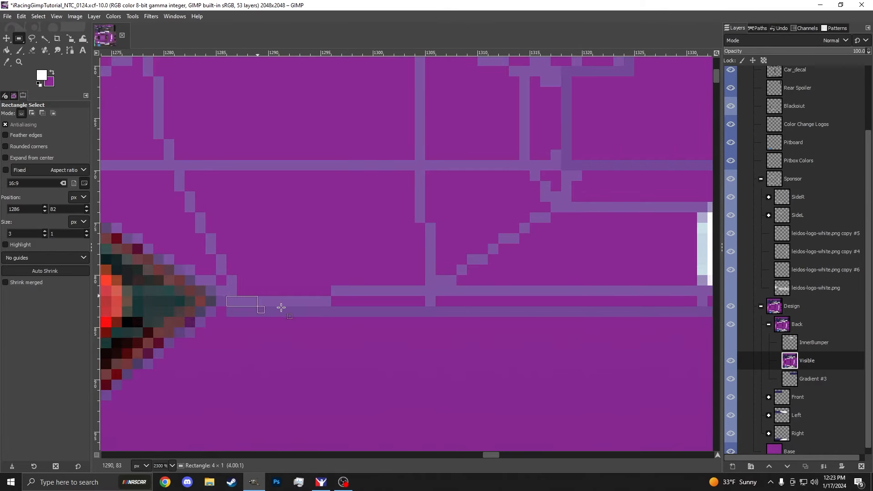
scroll(253, 304, "down", 6)
left_click_drag(252, 291, 602, 255)
scroll(369, 359, "up", 3)
scroll(384, 296, "down", 3)
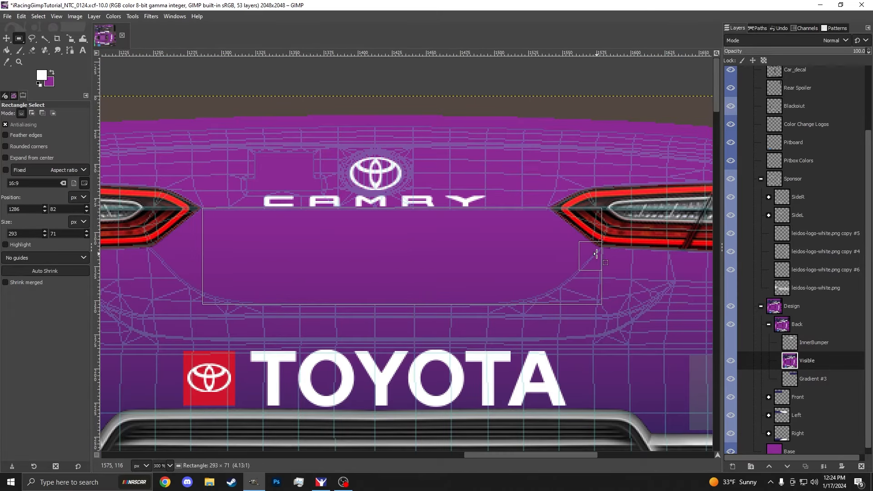
left_click_drag(201, 262, 151, 260)
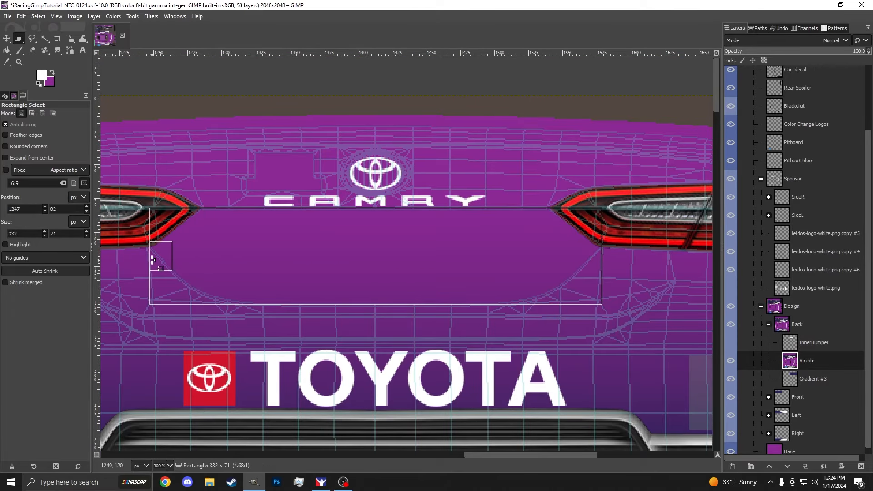
Step: Grow the trunk panel selection by 30 px
left_click(44, 17)
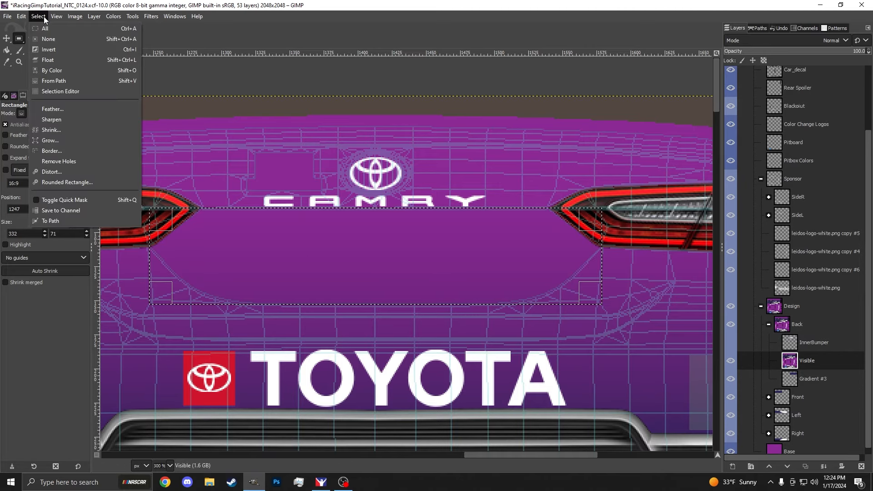
left_click(51, 139)
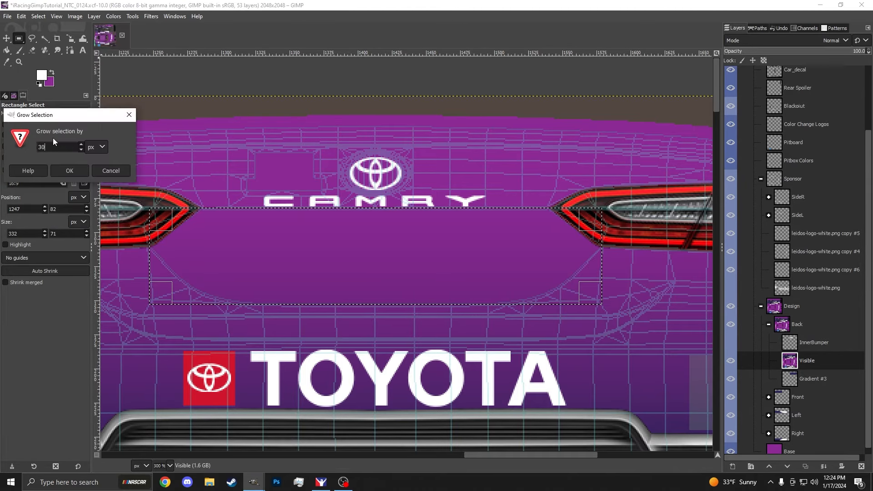
type("30")
key("Return")
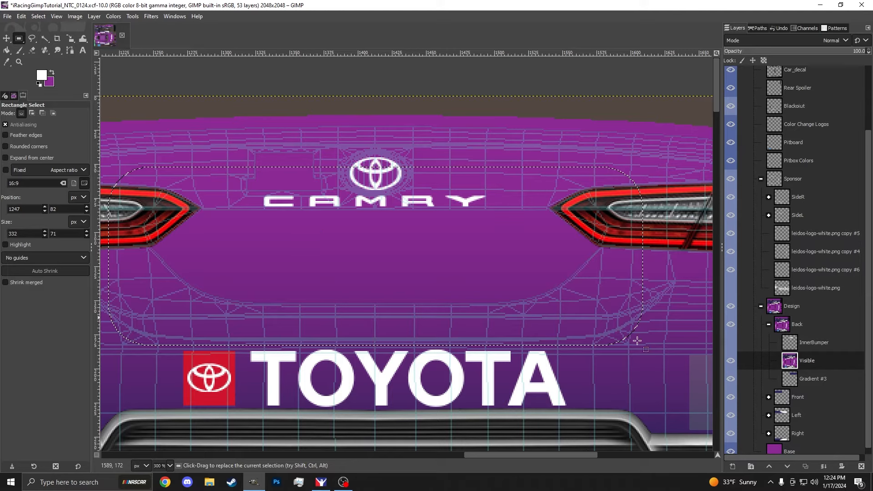
Step: Invert the selection to cut everything outside the trunk panel from the Visible layer, and crop the layer to its content
left_click(803, 360)
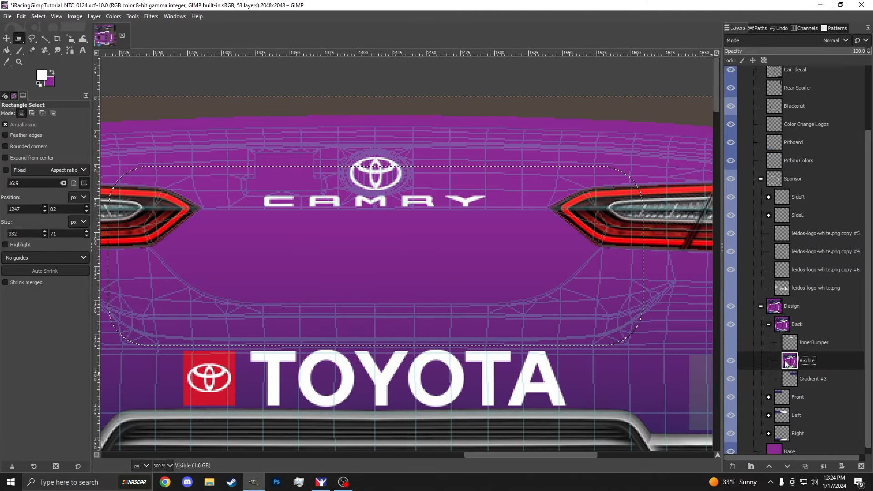
key("ctrl+x")
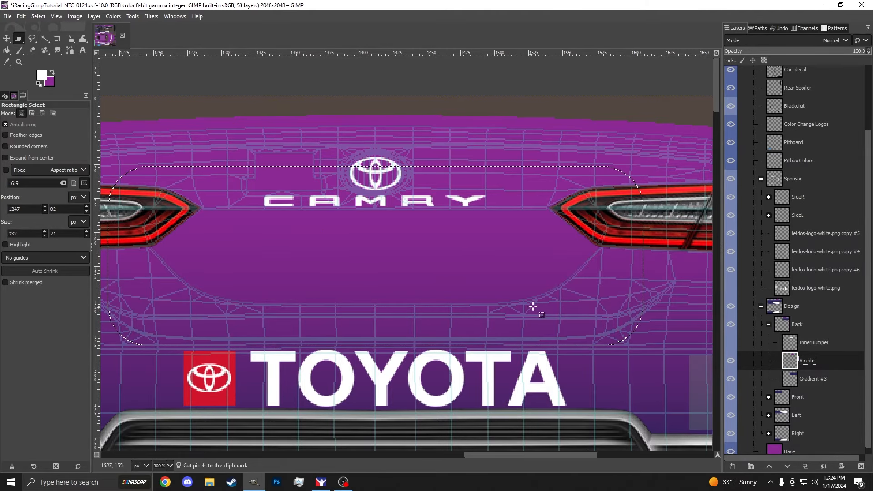
left_click(94, 17)
left_click(136, 189)
Step: Move the cropped Visible layer down onto the separate rear panel carrying the leidos logo and align it with the panel's wireframe
scroll(314, 259, "down", 2)
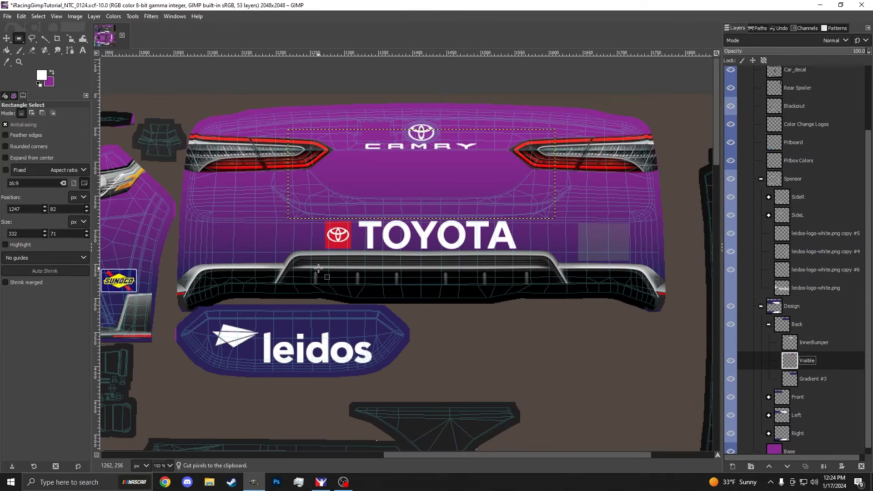
key("m")
left_click_drag(436, 174, 298, 355)
key("4")
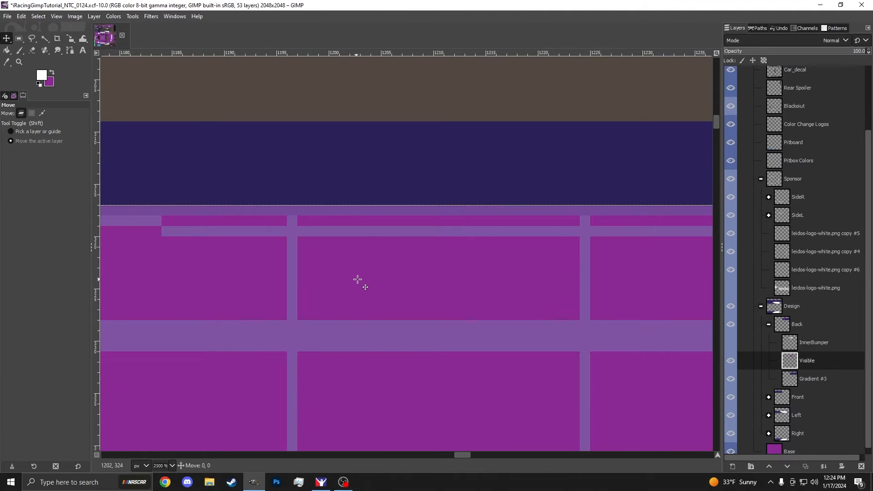
scroll(455, 286, "up", 3)
left_click_drag(414, 326, 417, 229)
key("2")
Step: Reorder the Back group so the Visible layer sits beneath Gradient #3, and make Gradient #3 the active layer
left_click_drag(795, 367, 802, 383)
left_click(789, 361)
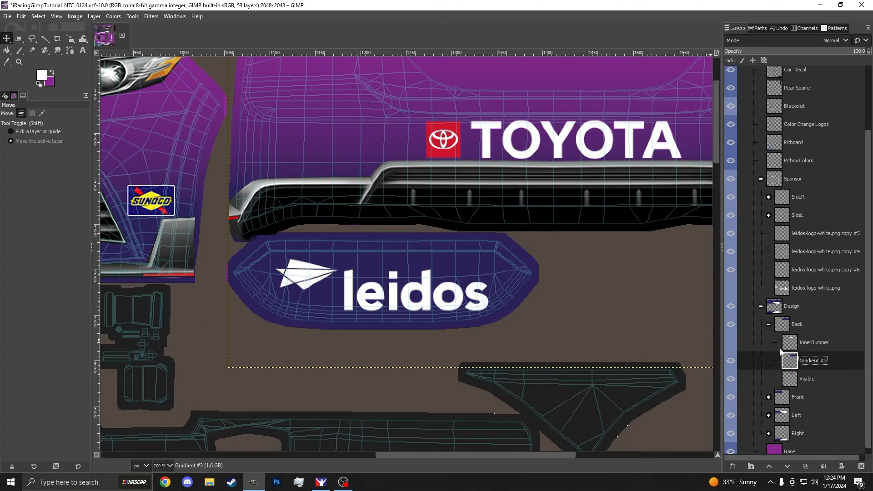
key("r")
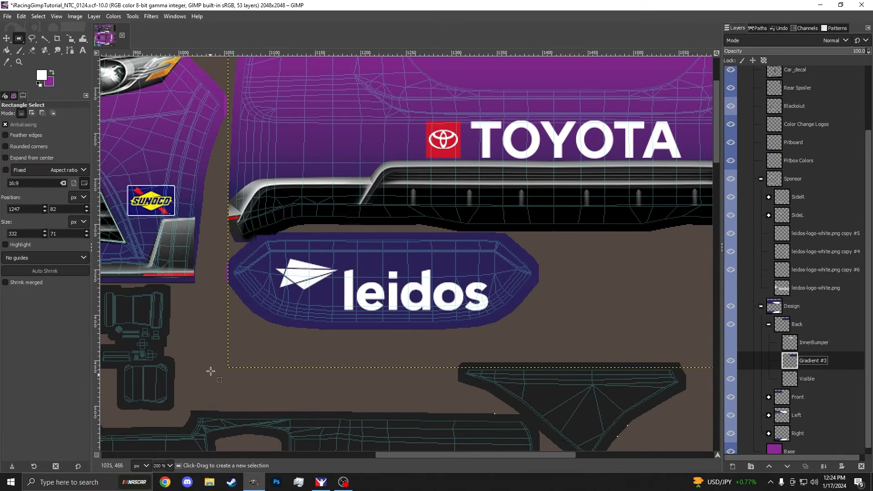
left_click_drag(211, 373, 555, 230)
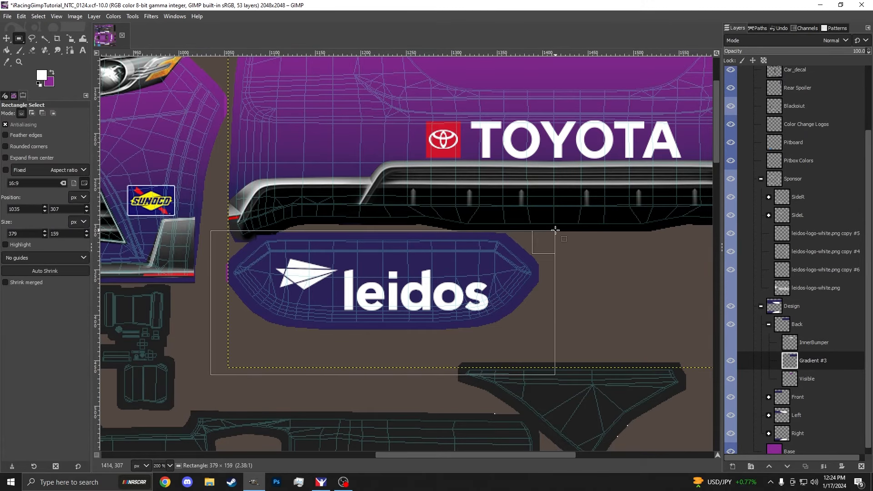
key("Escape")
Step: Outline the separate leidos rear panel with a free selection, cut that area from Gradient #3, and clear the selection
key("f")
left_click(522, 233)
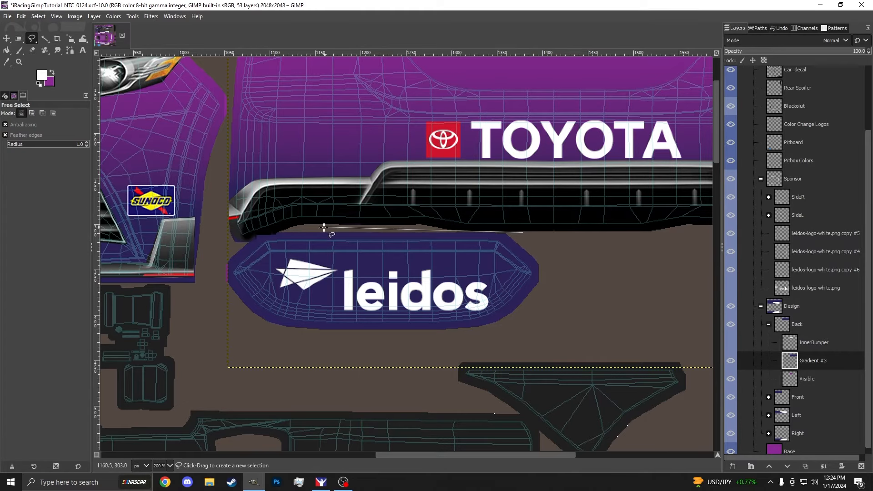
left_click(269, 234)
left_click(222, 257)
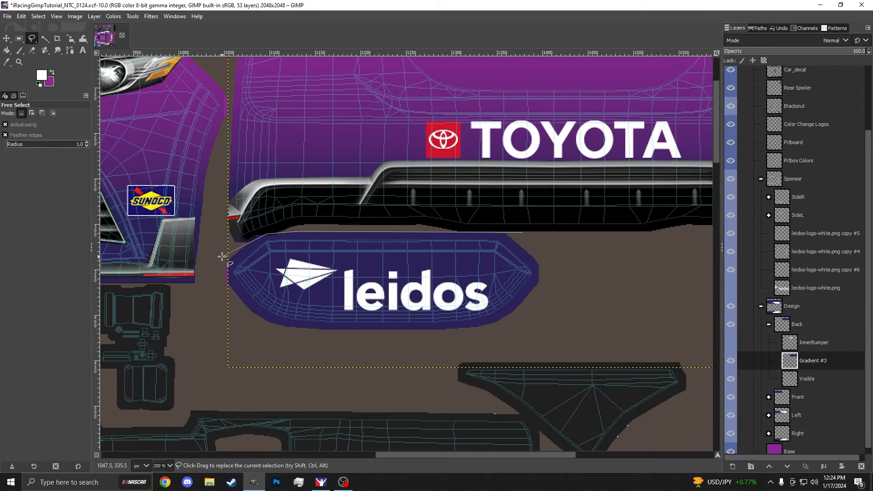
left_click_drag(209, 377, 218, 386)
left_click(568, 333)
left_click(564, 257)
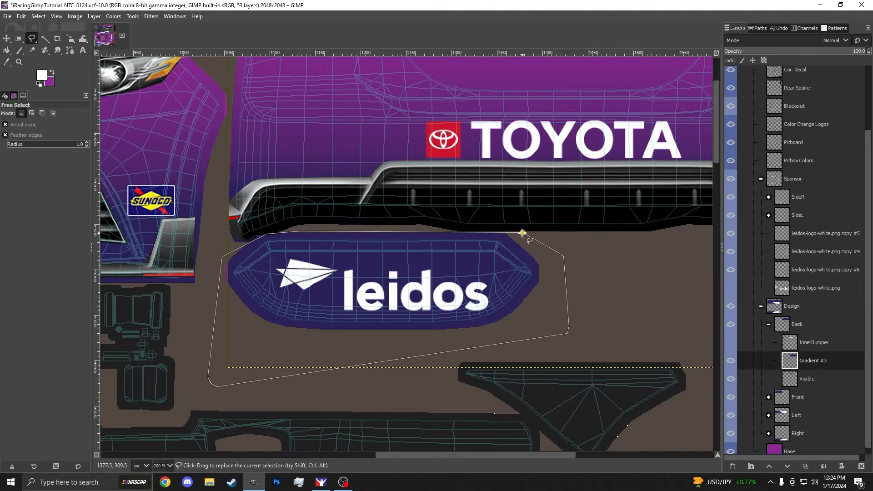
left_click(522, 232)
key("ctrl+x")
key("ctrl+shift+a")
Step: Make the Visible layer active, hide the Turn Off Before Exporting TGA group, and re-export the paint
left_click(821, 378)
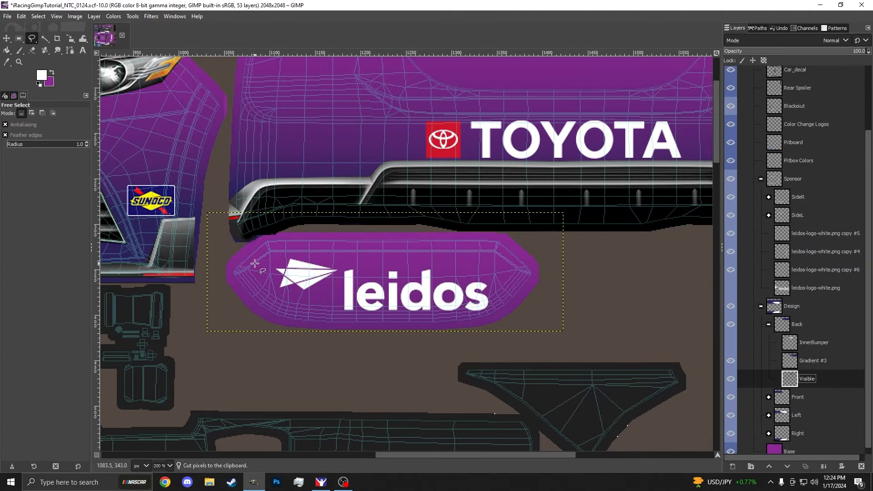
key("1")
scroll(764, 100, "up", 3)
left_click(734, 93)
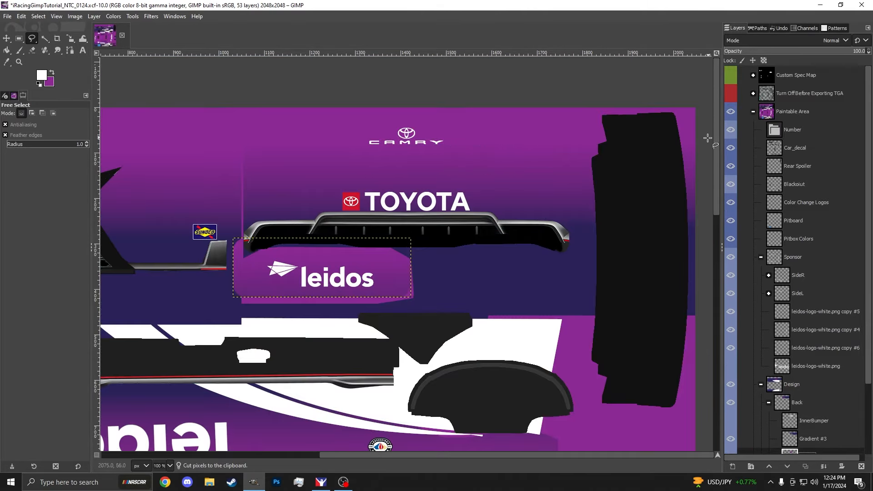
key("ctrl+e")
Step: Switch to the iRacing car model viewer and examine the rear bumper and trunk panel gradients from behind
left_click(321, 483)
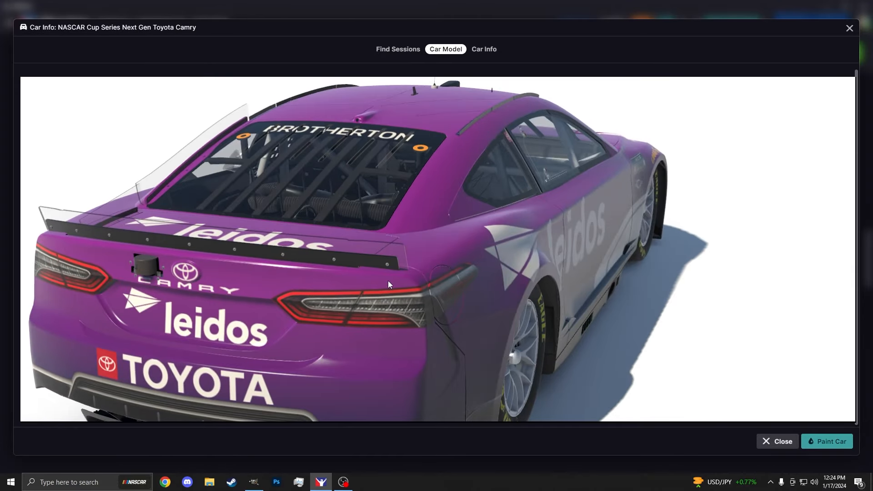
left_click_drag(348, 304, 395, 288)
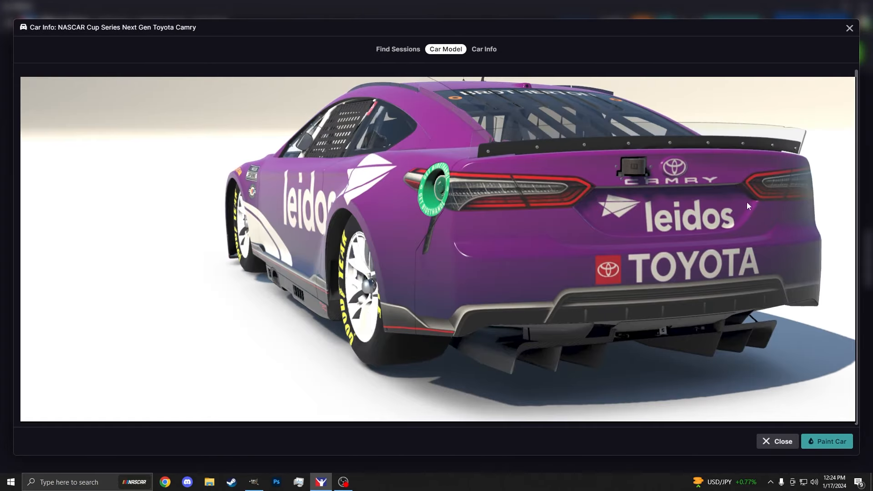
left_click_drag(747, 202, 698, 205)
scroll(327, 239, "down", 2)
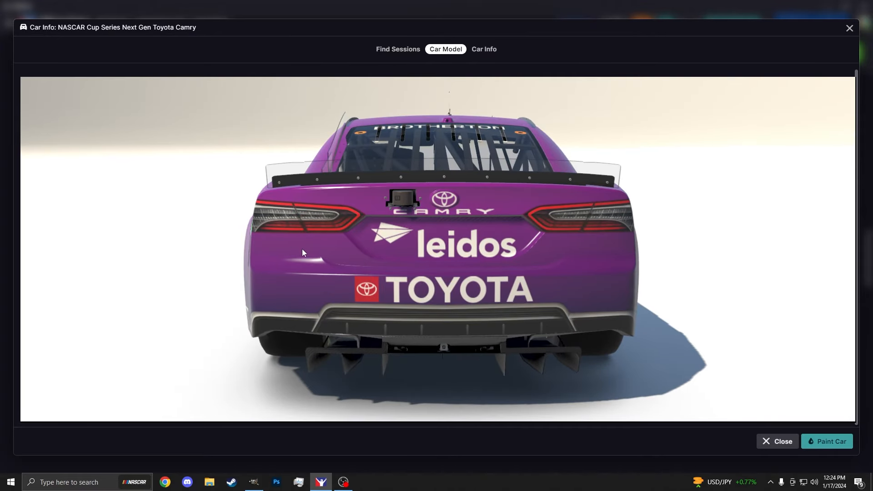
Step: Switch back to GIMP and select the Number group in the Paintable Area
left_click(254, 482)
scroll(444, 277, "down", 2)
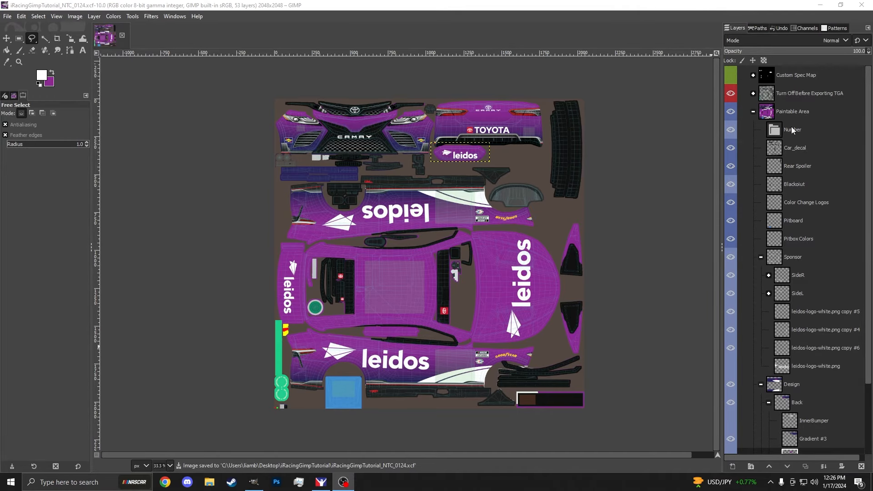
left_click(792, 130)
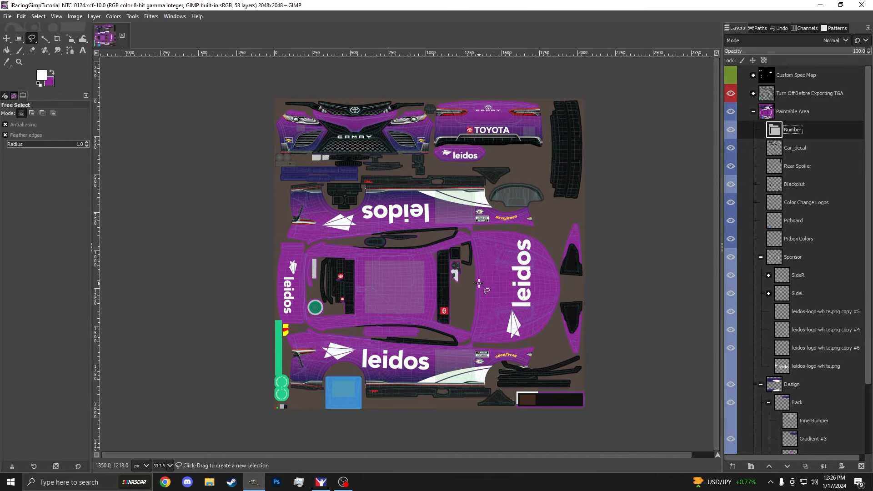
Step: Open TylerReddickNumber45.webp from the Logos folder as a separate image
key("ctrl+o")
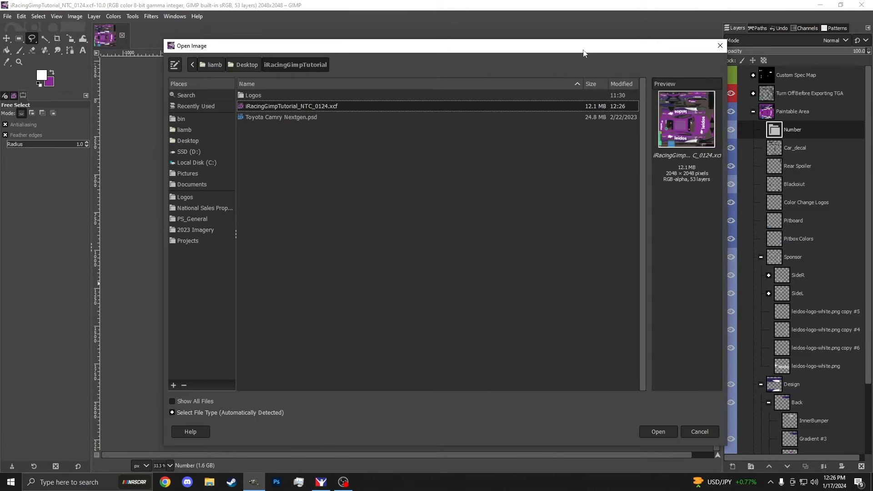
left_click(720, 45)
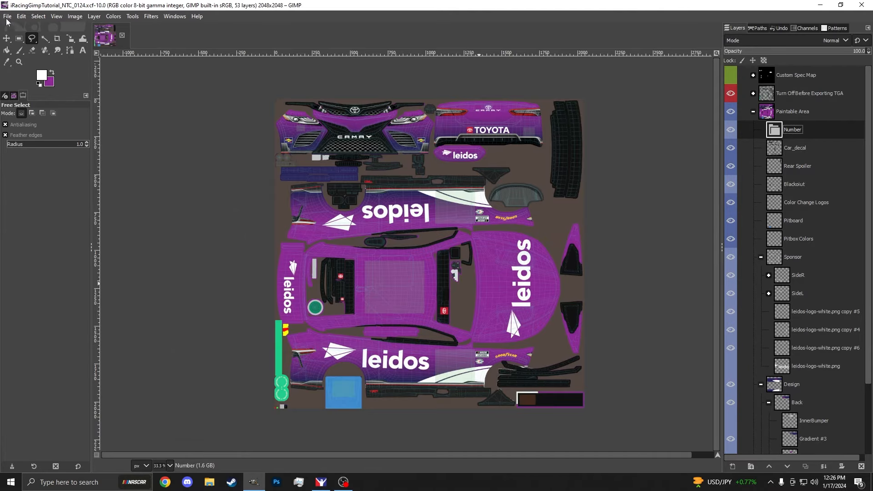
left_click(7, 16)
left_click(28, 50)
double_click(258, 94)
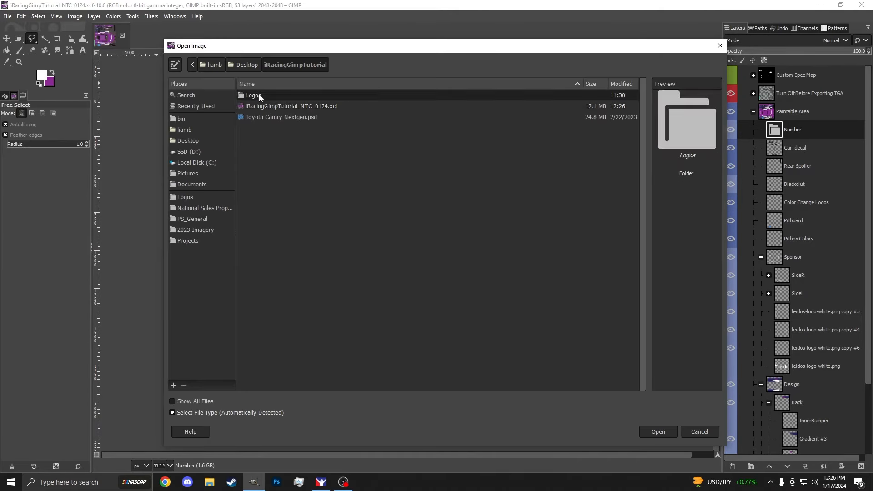
left_click(258, 128)
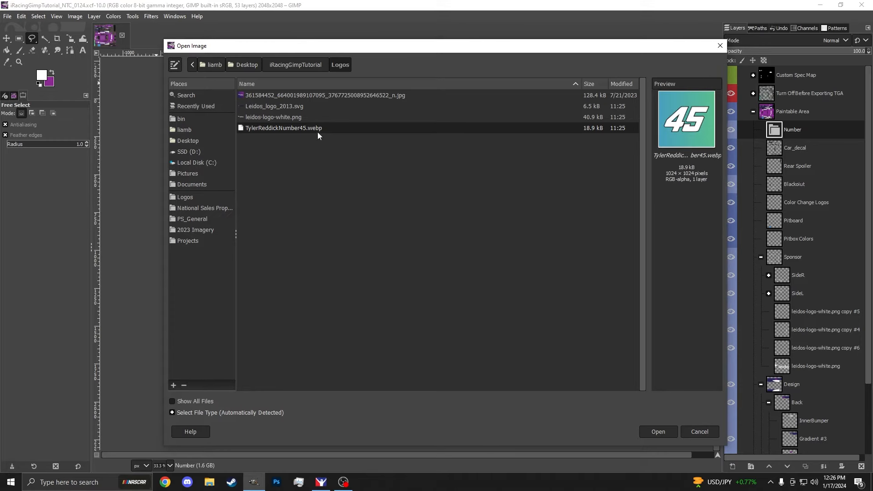
double_click(276, 127)
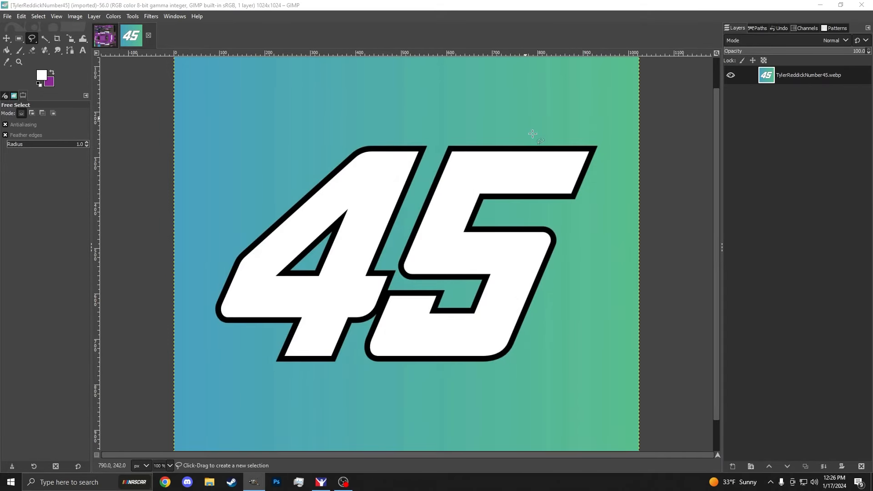
Step: Try selecting the white fills of both the 4 and the 5 using Fuzzy Select with a threshold of 81.3
scroll(556, 157, "down", 2)
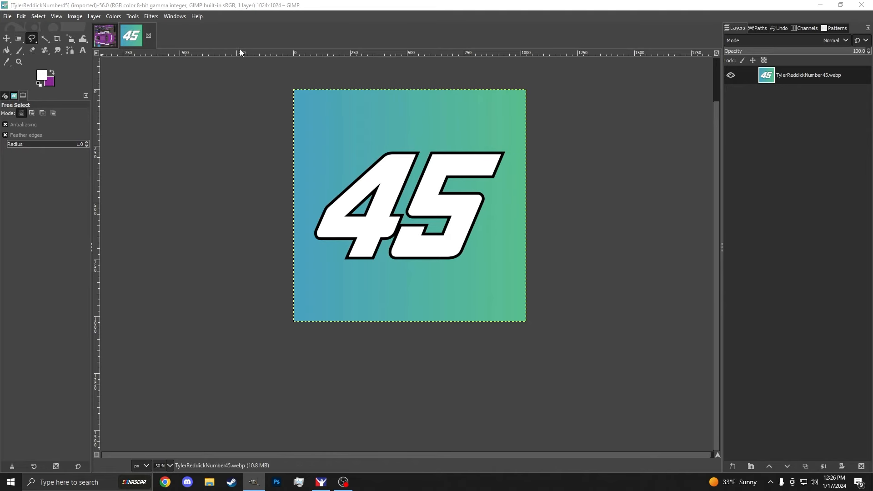
scroll(439, 159, "up", 2)
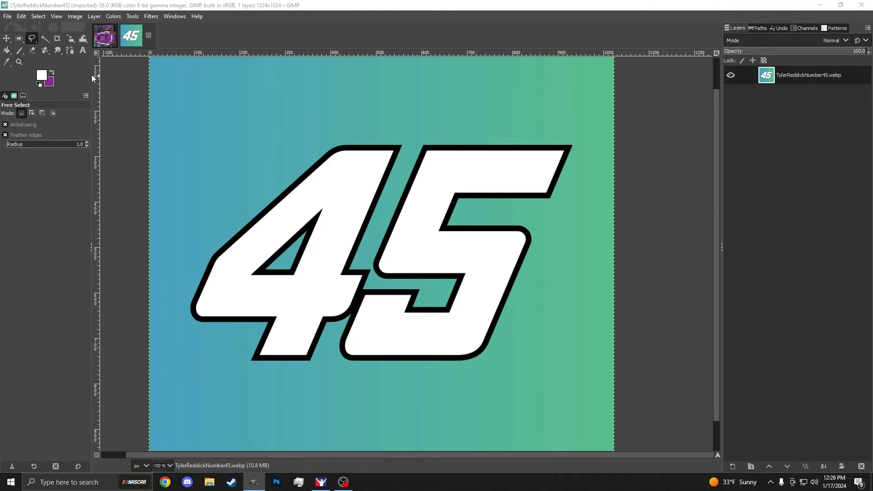
left_click(44, 39)
scroll(281, 219, "up", 2)
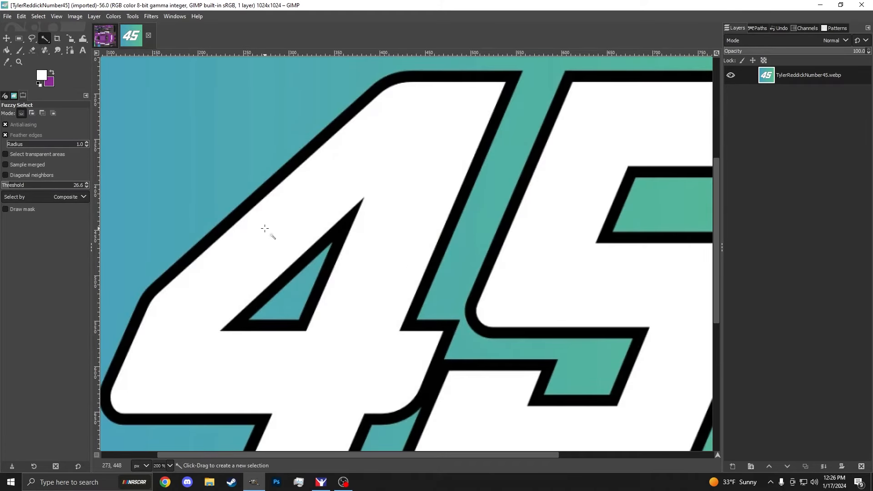
left_click(303, 220)
scroll(284, 259, "down", 1)
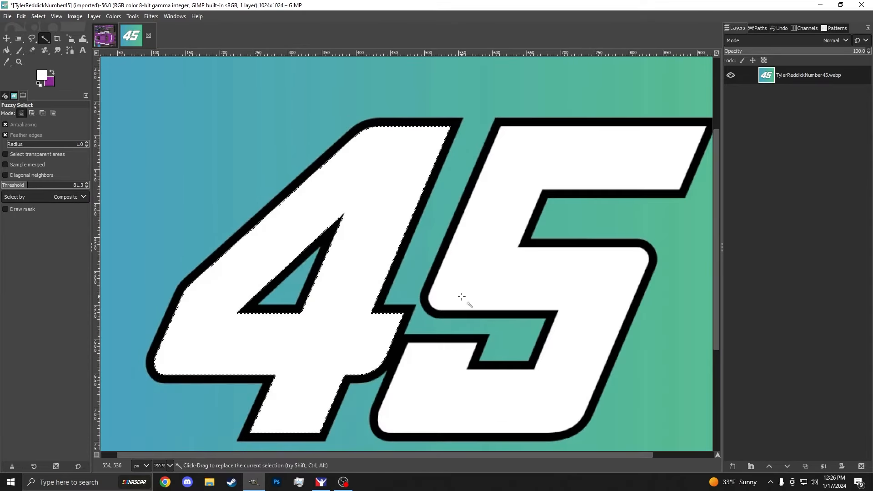
key("shift")
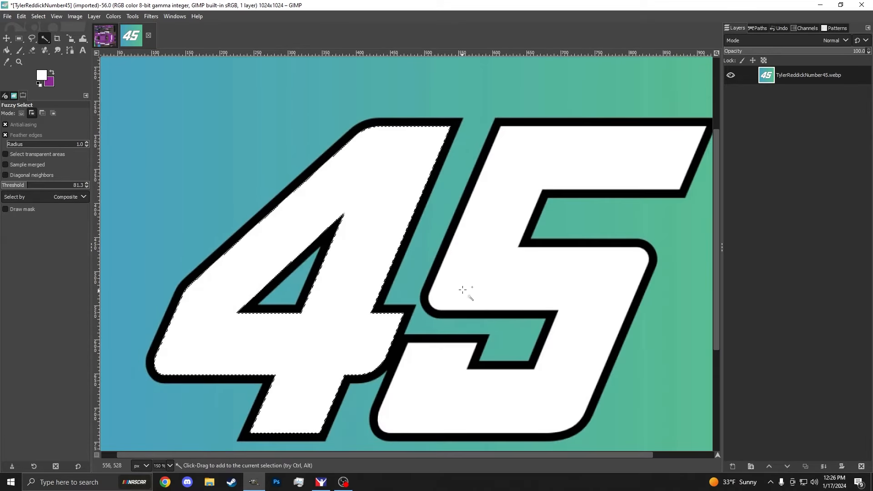
left_click(494, 214, "shift")
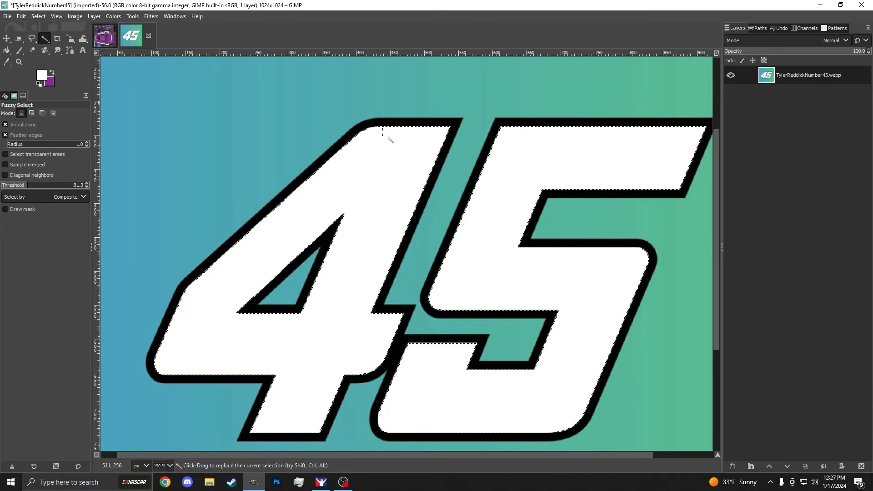
scroll(421, 231, "down", 1)
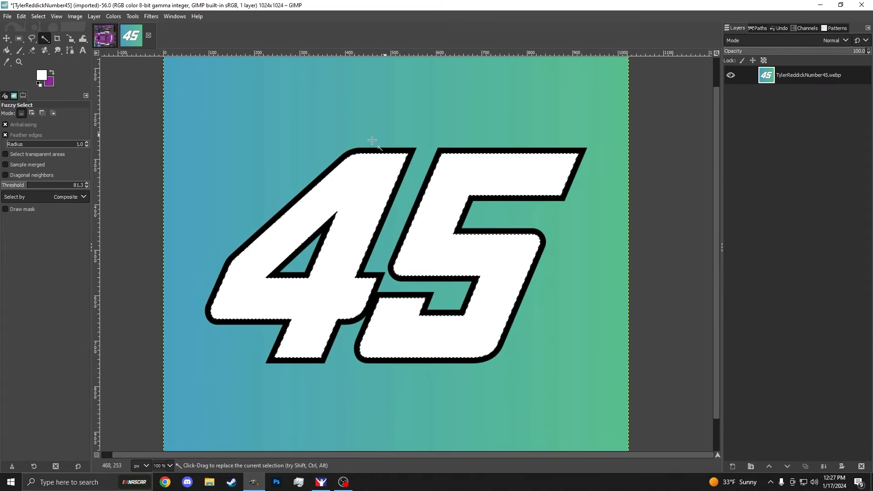
scroll(360, 152, "up", 4)
scroll(500, 205, "down", 5)
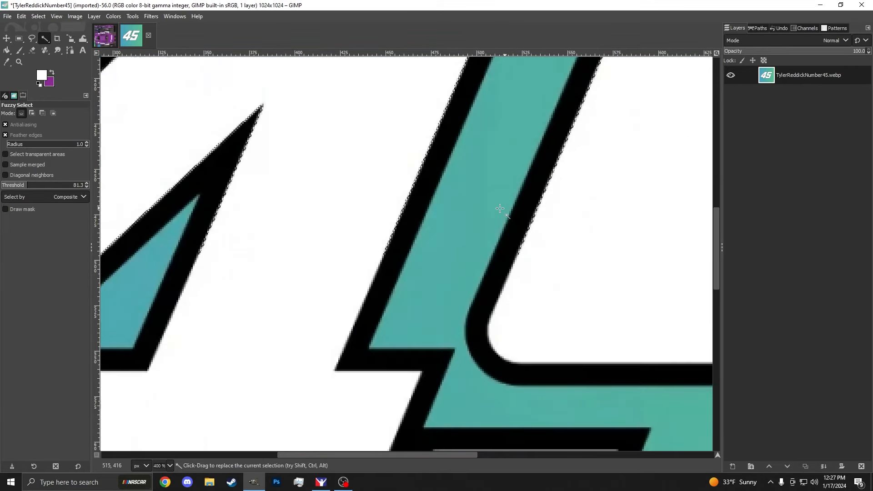
scroll(399, 238, "down", 3)
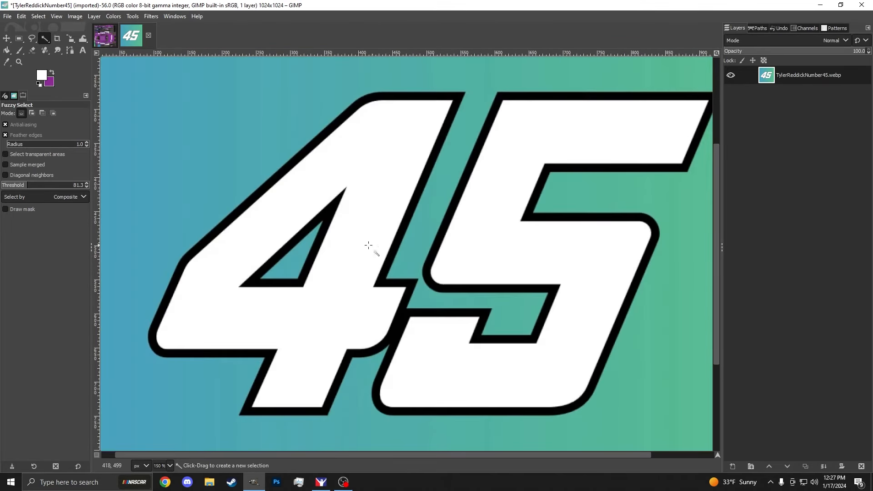
Step: Select the blue-green background around the 45 with Fuzzy Select and examine the selection along the black outline
left_click(241, 158)
scroll(348, 135, "down", 2)
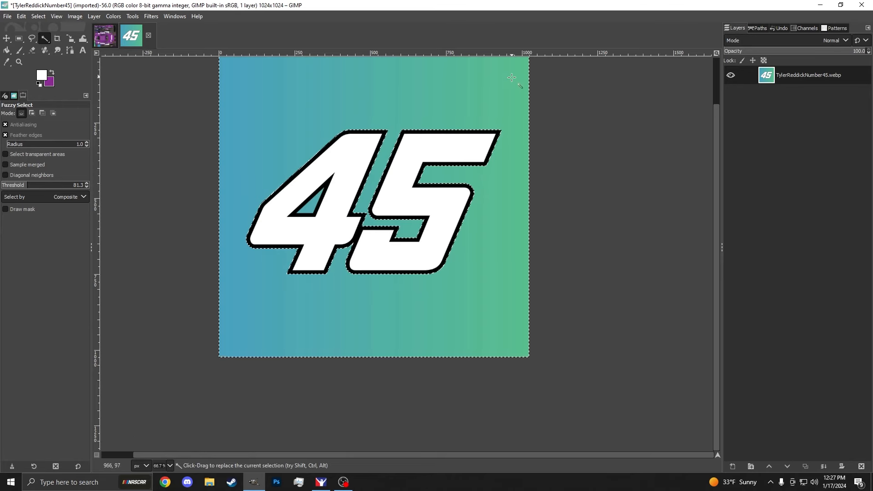
scroll(301, 139, "up", 4)
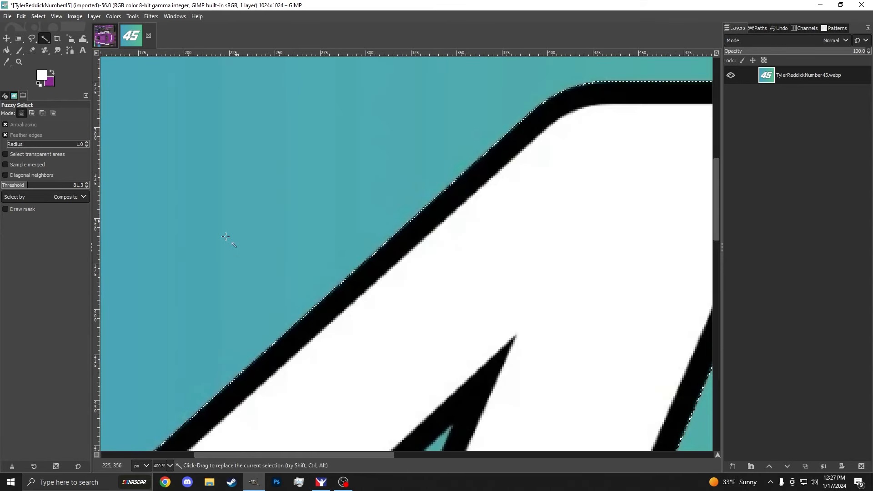
scroll(228, 238, "down", 2)
Step: Lower the Fuzzy Select threshold to 12.6 and reselect the background around the 45
left_click(5, 185)
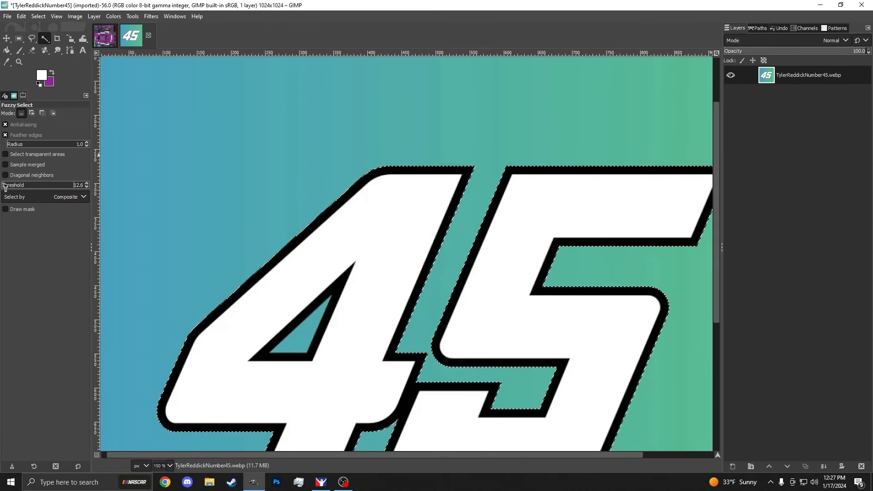
left_click(245, 153)
scroll(234, 152, "down", 2)
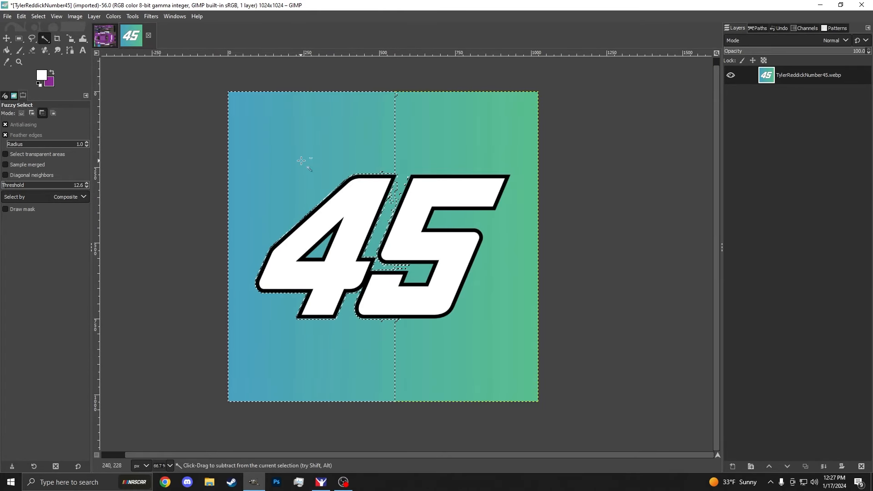
Step: Raise the Fuzzy Select threshold to 88.3 and select the whole background around the 45
scroll(302, 162, "up", 1)
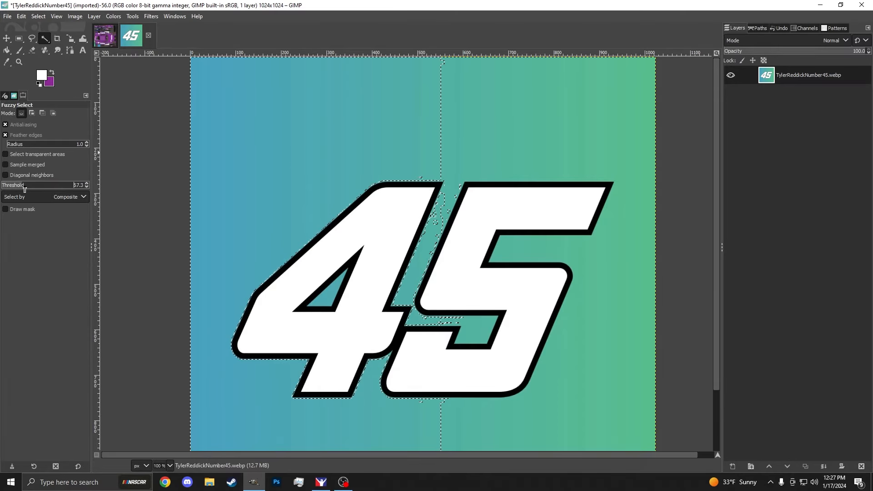
left_click_drag(24, 189, 52, 190)
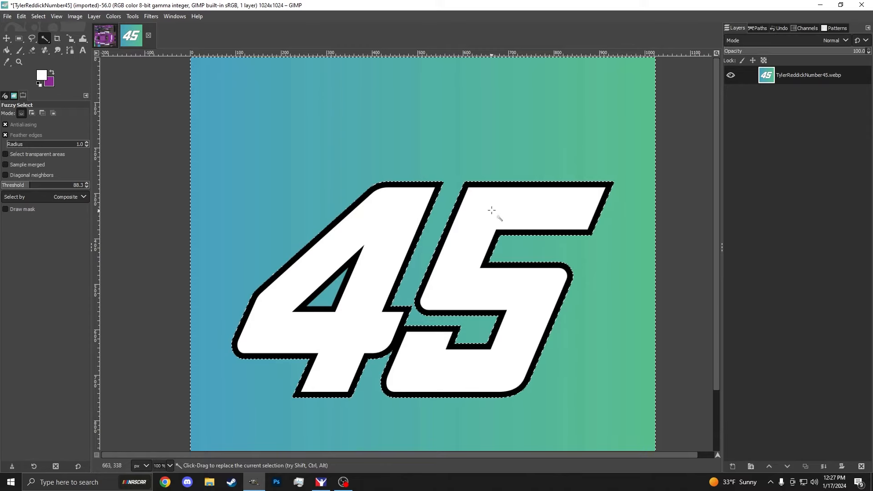
scroll(390, 188, "up", 5)
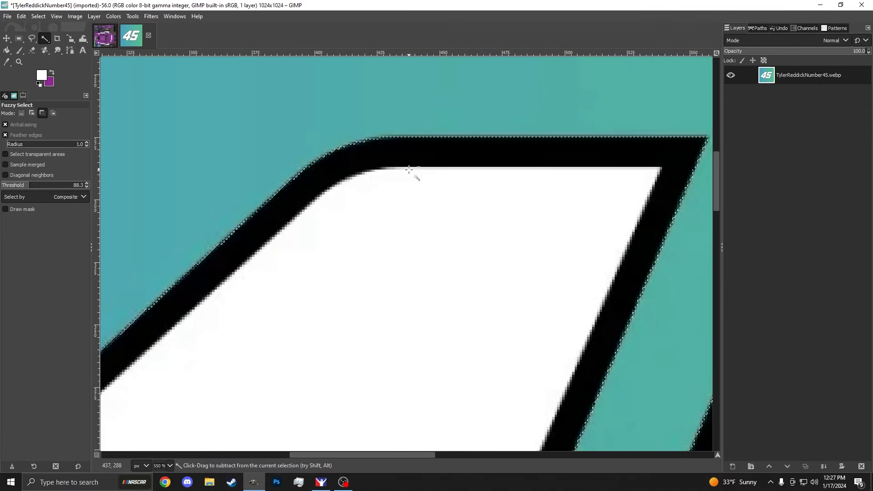
Step: Select the white fills of both the 4 and the 5 with Fuzzy Select at a threshold of 88.3
scroll(409, 169, "down", 4)
key("shift")
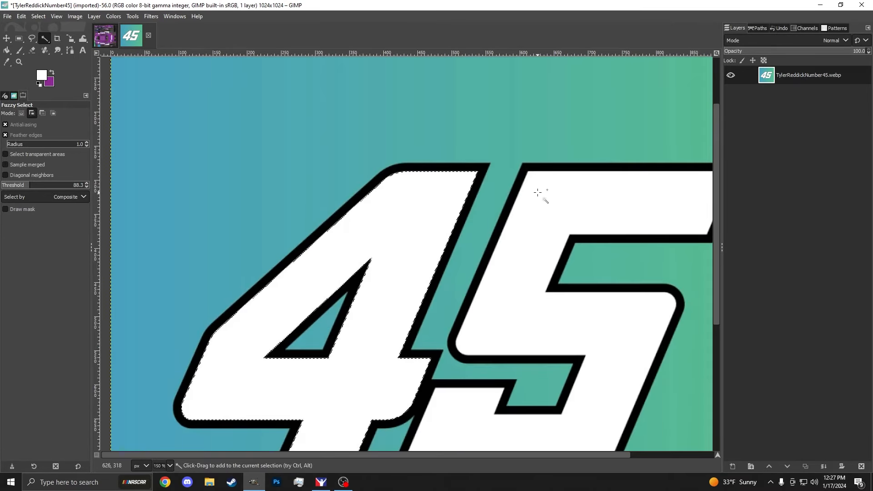
left_click(490, 149)
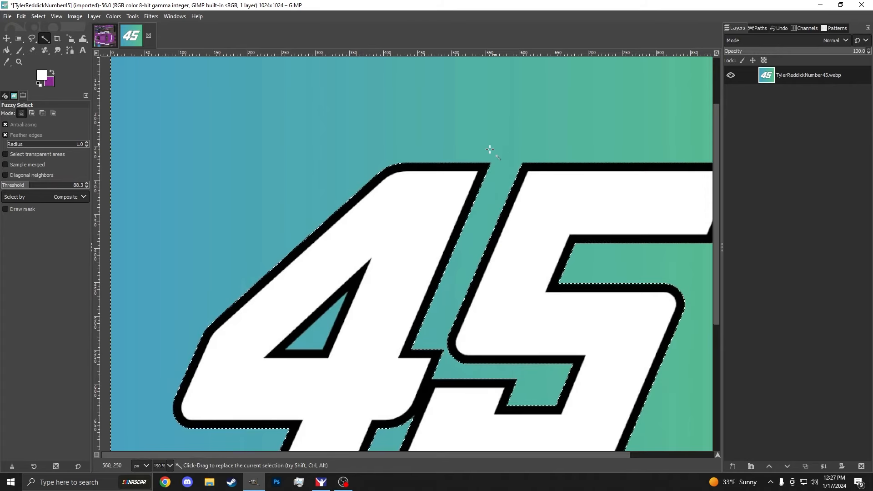
left_click(425, 191)
left_click(545, 183, "shift")
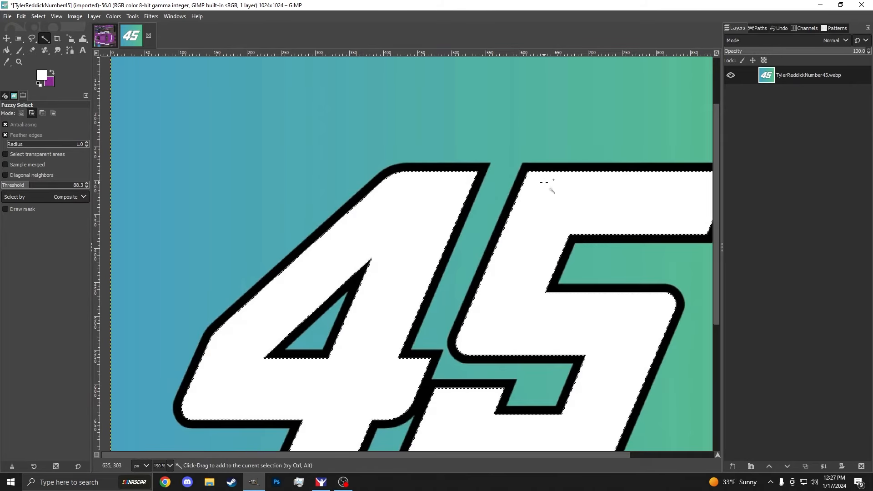
Step: Create a transparent layer named 45 and fill the selected digit shapes with white on it
right_click(806, 79)
left_click(761, 143)
type("45")
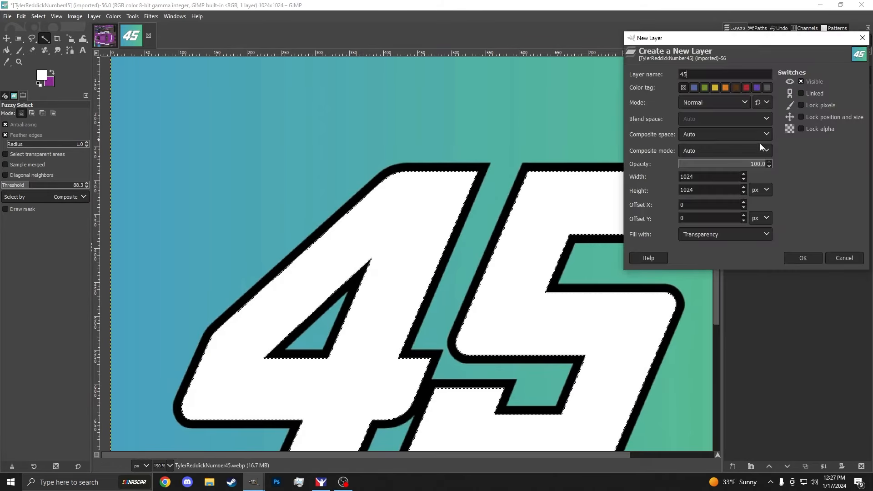
key("Return")
key("shift+b")
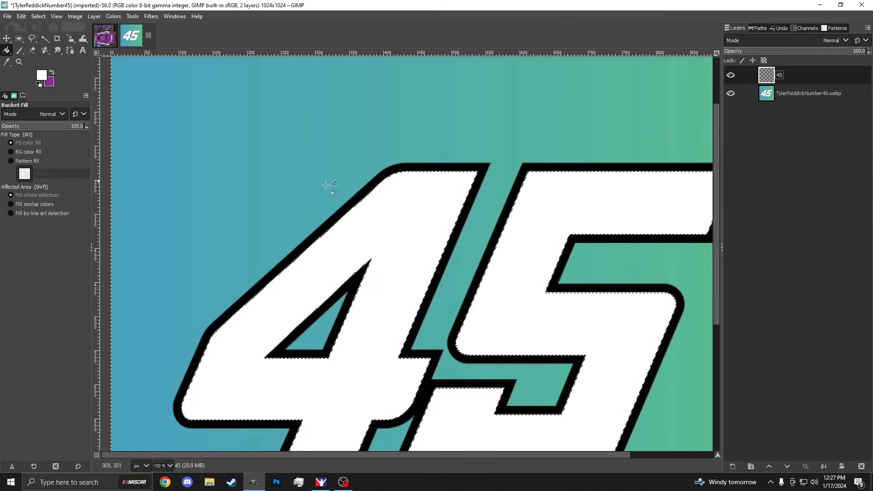
left_click(403, 237)
key("minus")
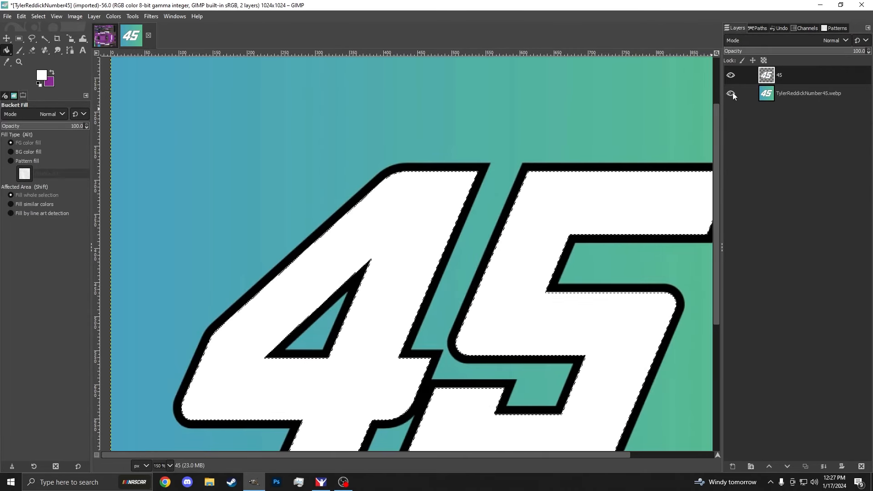
Step: Hide the original image layer and crop the 45 layer to its content
left_click(731, 93)
key("minus")
key("plus")
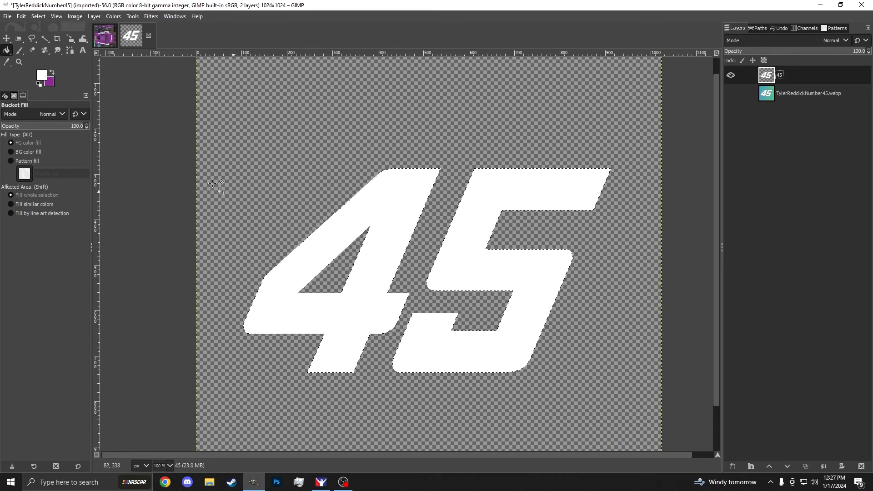
left_click(95, 17)
left_click(122, 180)
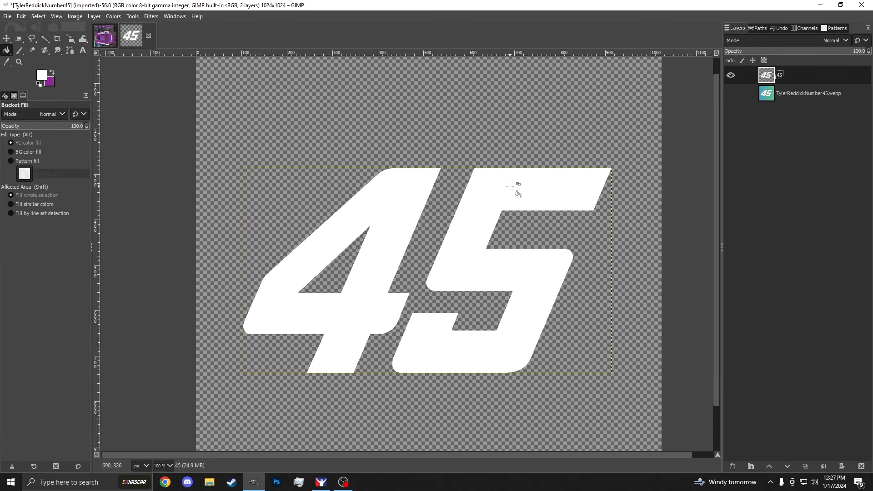
Step: Hide the white 45 layer and make the original image layer visible and active for Fuzzy Select
left_click(731, 75)
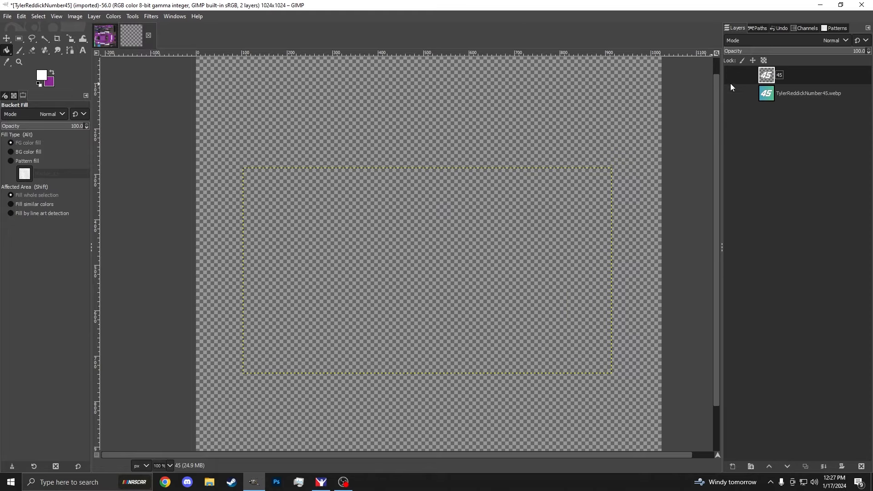
left_click(731, 94)
left_click(782, 93)
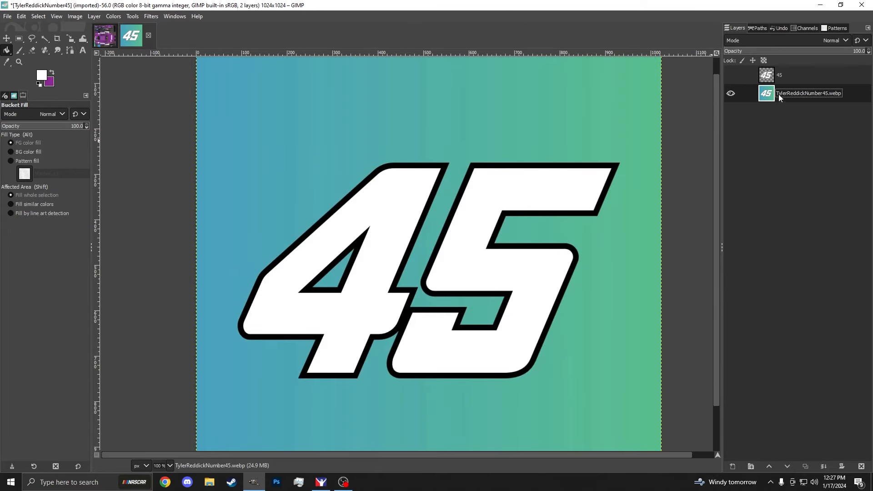
key("u")
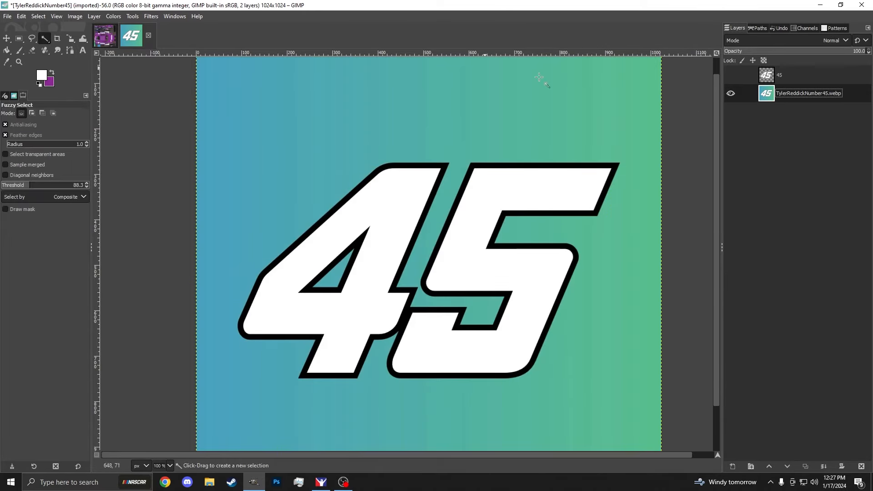
Step: Add a second transparent 1024 by 1024 px layer above the original image and reactivate the original
right_click(788, 96)
left_click(752, 164)
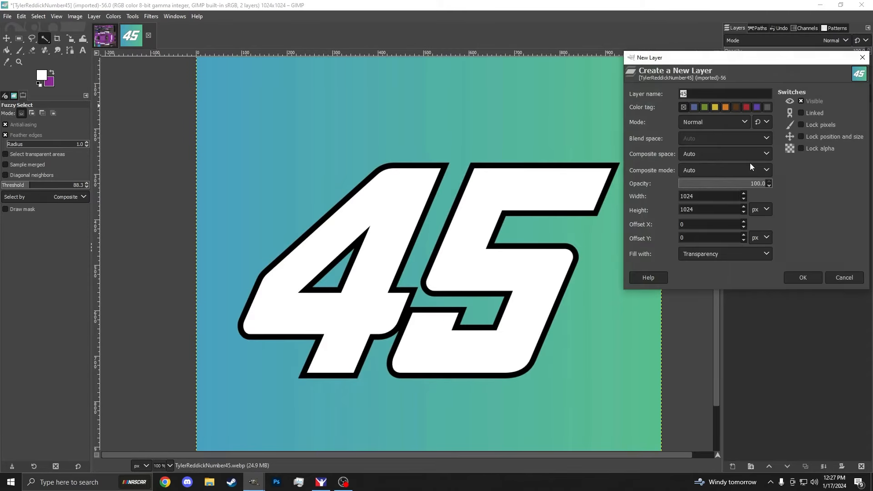
key("Return")
left_click(793, 111)
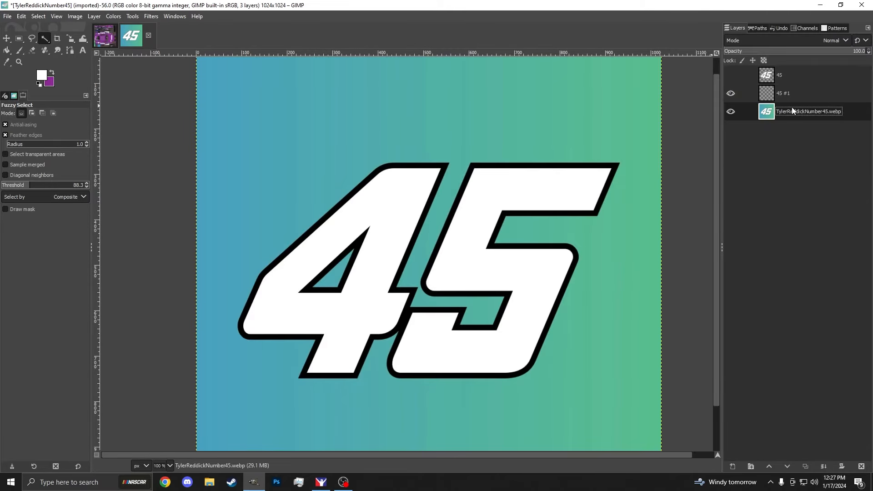
Step: Select the white fills of the 4 and 5 together with their black outlines using additive Fuzzy Select
scroll(400, 176, "up", 3)
left_click(401, 177)
left_click(637, 179, "shift")
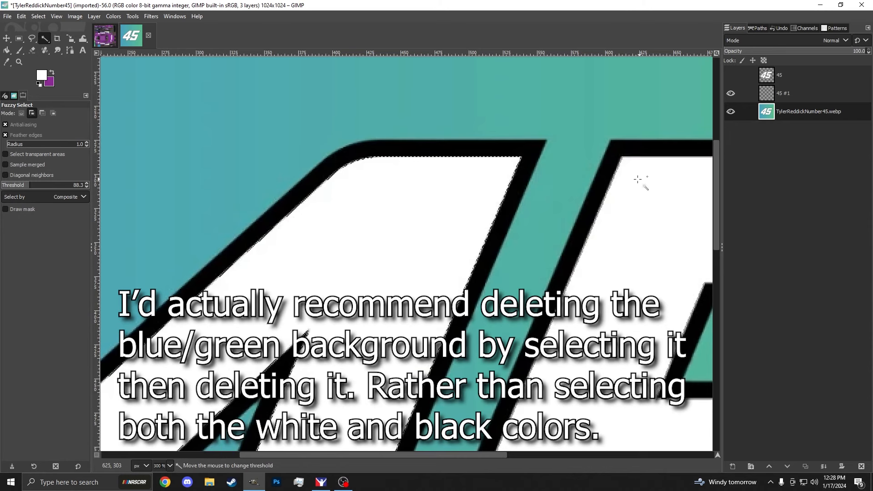
left_click(609, 164, "shift")
left_click(525, 158, "shift")
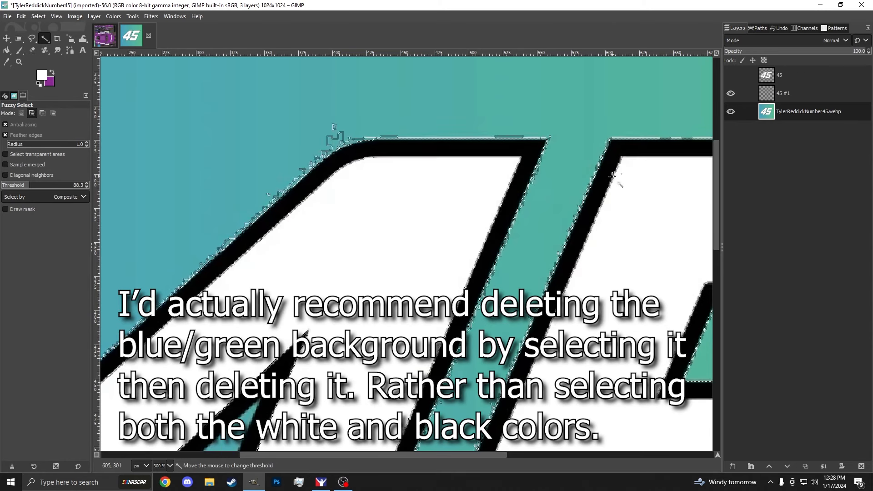
key("ctrl+shift+a")
left_click(623, 193, "shift")
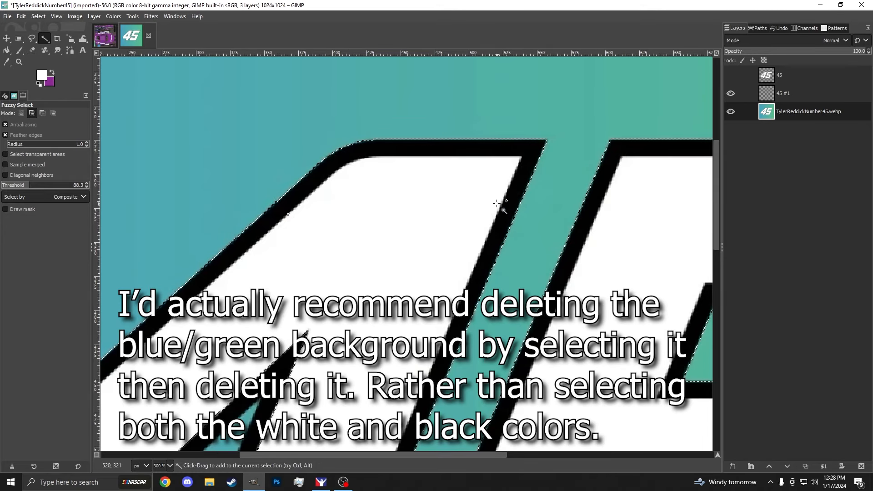
Step: Add the remaining edge pixels between the white fills and black outlines to the selection, completing the full 45 silhouette
scroll(354, 240, "down", 4)
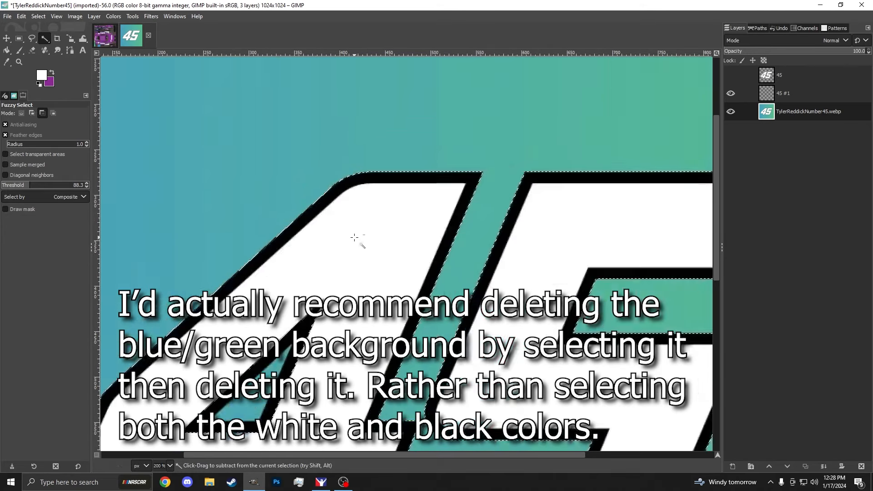
scroll(312, 299, "up", 4)
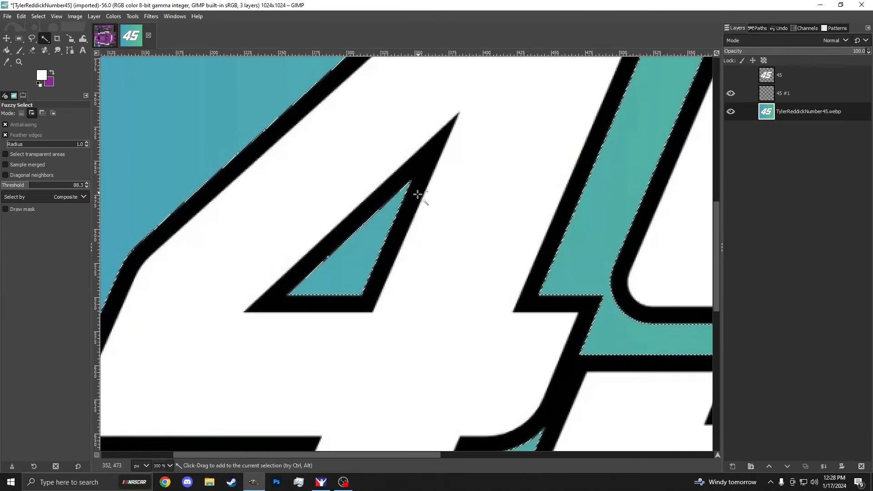
scroll(425, 236, "down", 2)
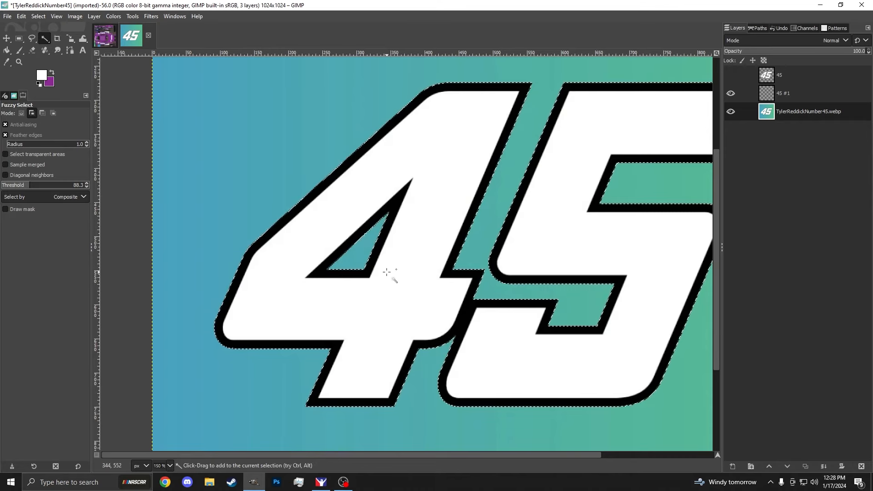
left_click_drag(372, 271, 372, 271)
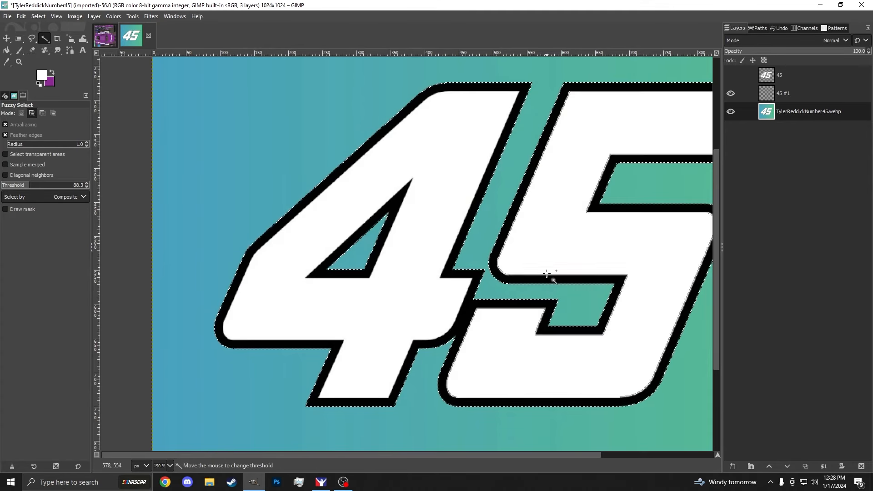
scroll(567, 271, "down", 2)
scroll(467, 205, "up", 2)
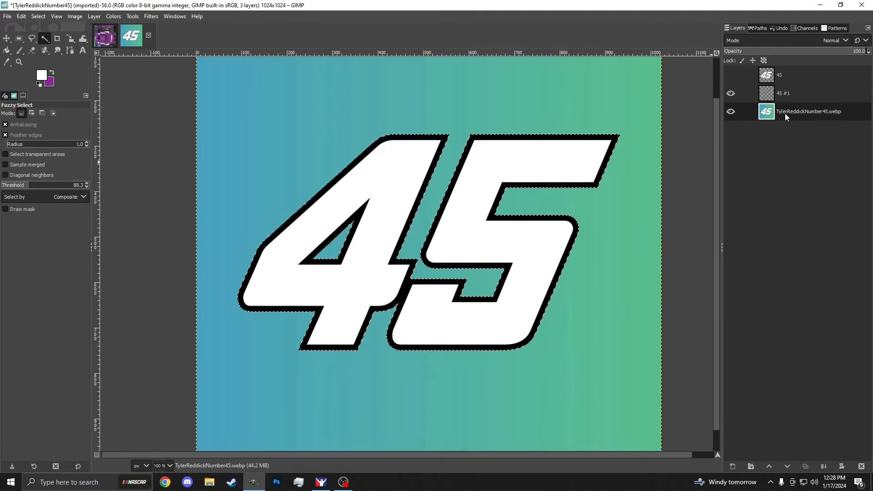
Step: Fill the selected 45 silhouette with black on the new layer and show it behind the white 45 with the original hidden
left_click(779, 93)
left_click(7, 50)
left_click(41, 74)
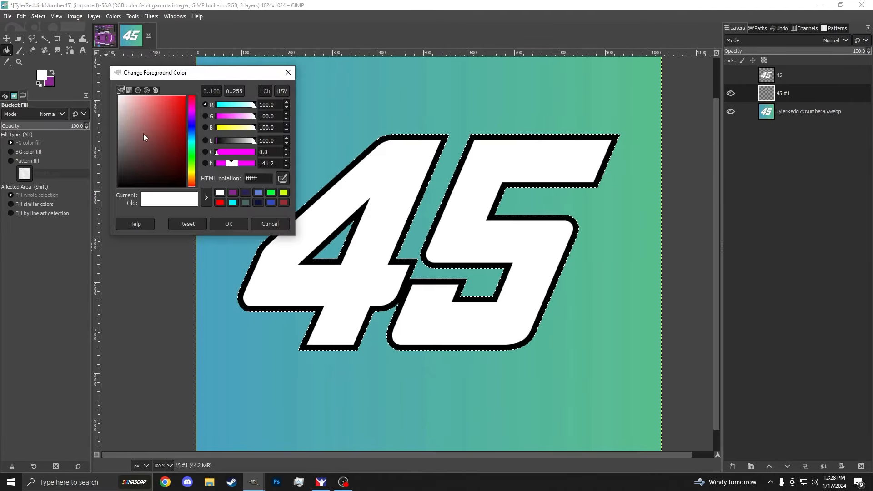
left_click_drag(143, 137, 136, 187)
left_click(229, 224)
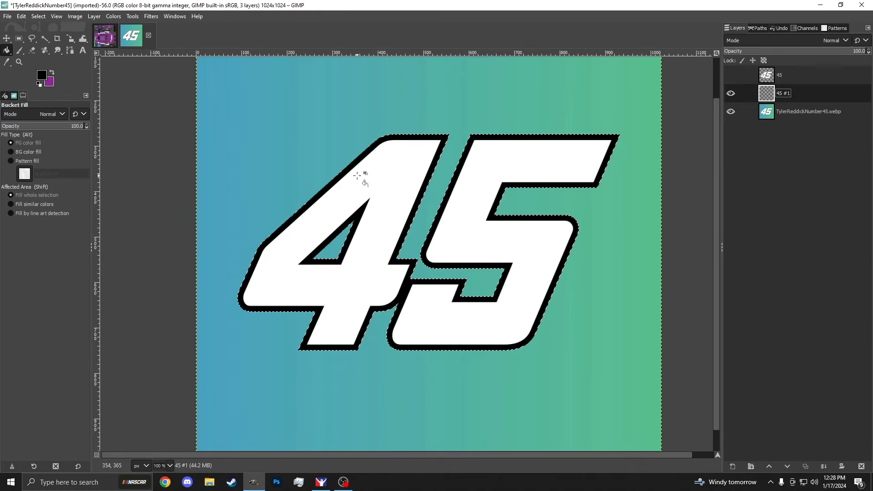
left_click(379, 165)
left_click(731, 112)
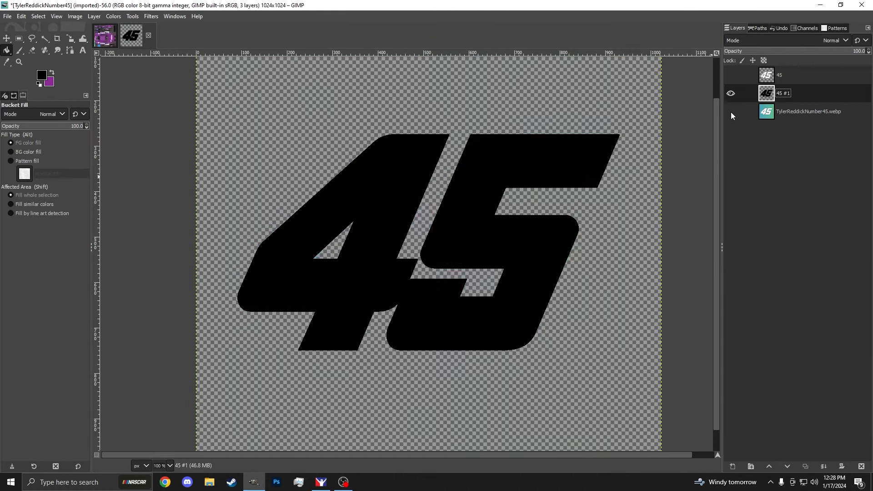
left_click(732, 75)
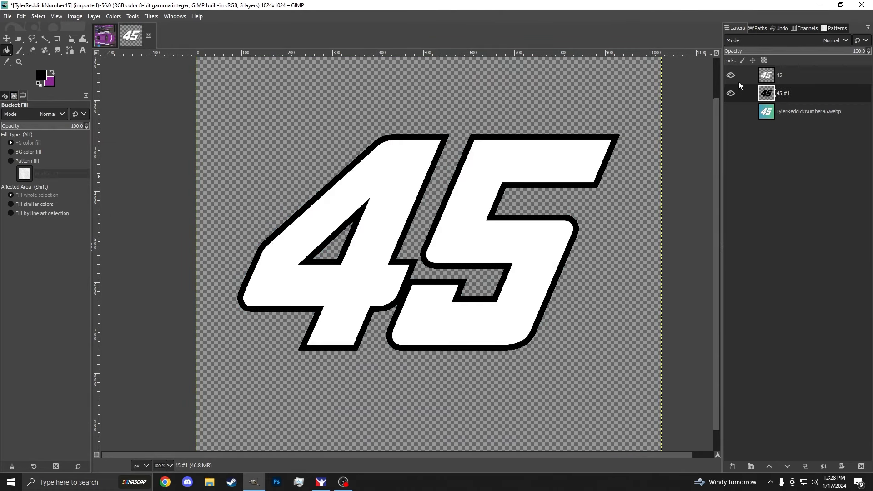
Step: Lock the alpha channel of the black silhouette layer and recolor the 45's outline purple
left_click(765, 61)
key("x")
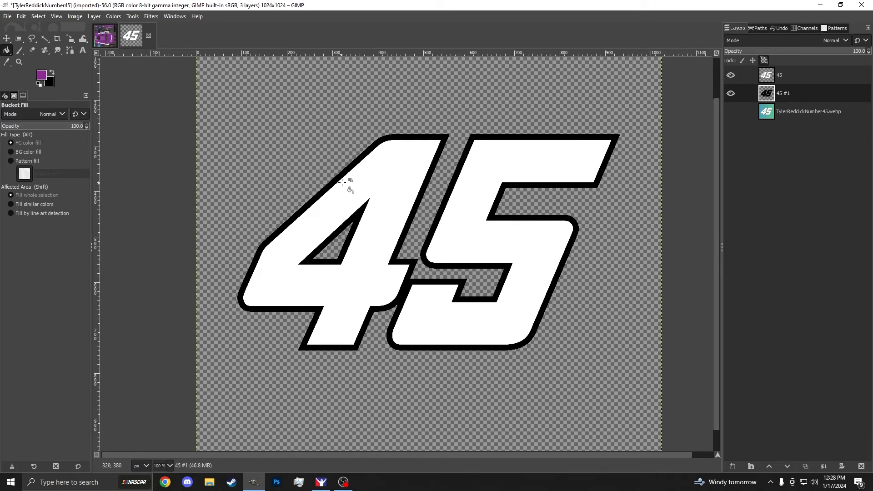
left_click(347, 187)
scroll(341, 255, "up", 6)
key("1")
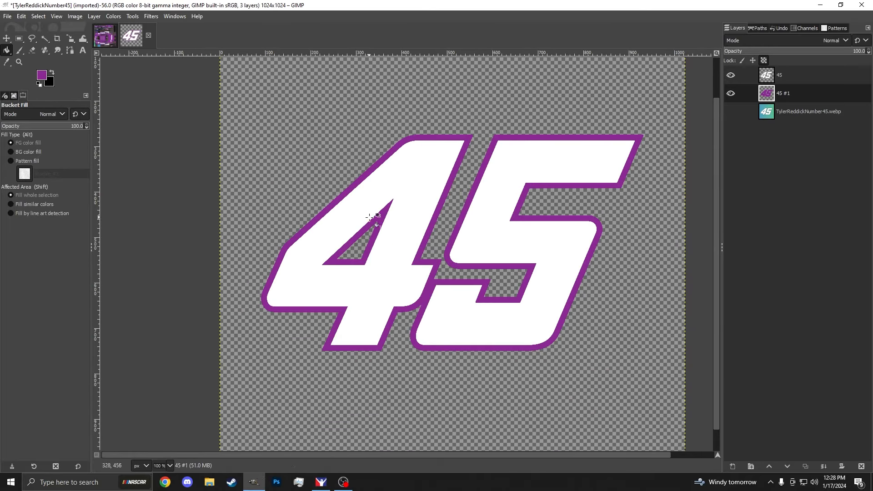
Step: Set the foreground color to cyan 00fff7 and recolor the 45's outline with it
left_click(42, 75)
left_click(195, 144)
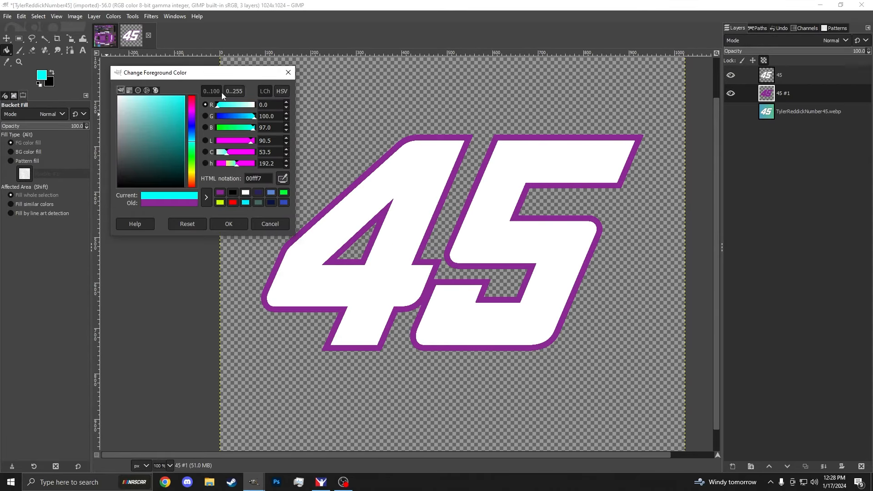
left_click(229, 224)
left_click(413, 208)
Step: Recolor the white fill of the 45 on the upper layer black
left_click(767, 75)
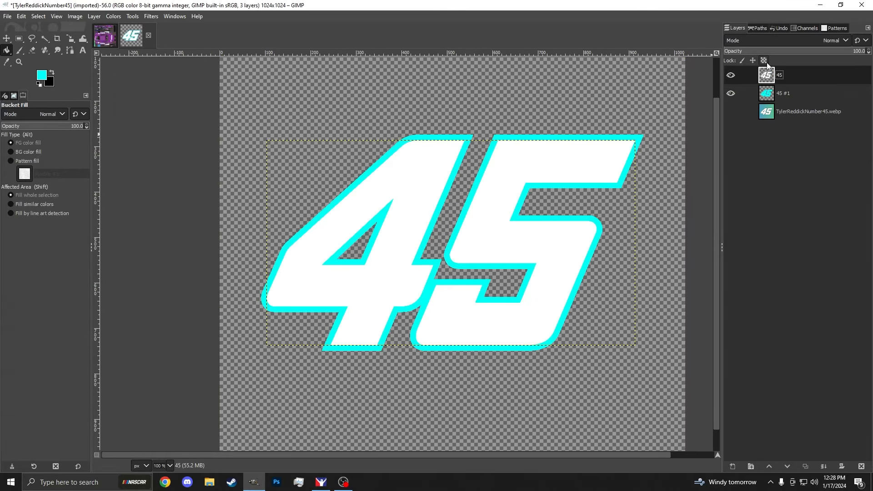
key("x")
left_click(421, 206)
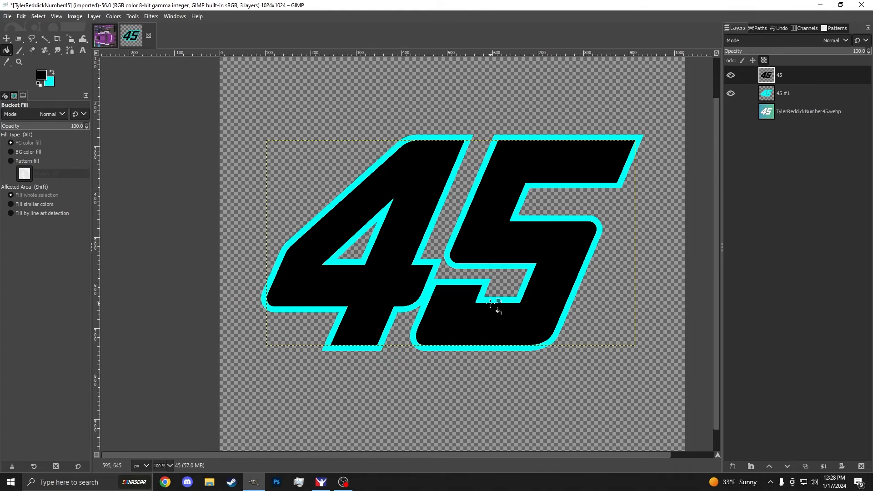
Step: Undo the black, cyan and purple recolor fills on the two 45 layers
key("ctrl+z")
key("ctrl+z")
key("ctrl+z")
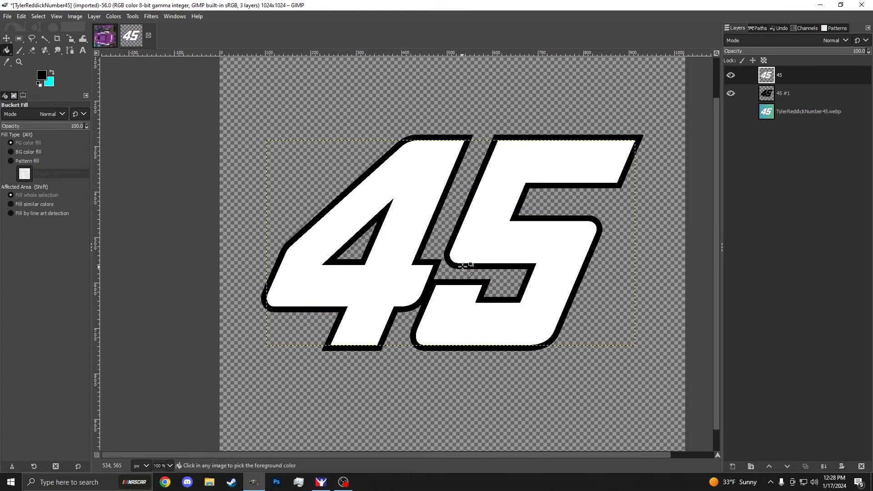
Step: Hide the black silhouette layer and compare with the original image, leaving only the white 45 visible
left_click(777, 100)
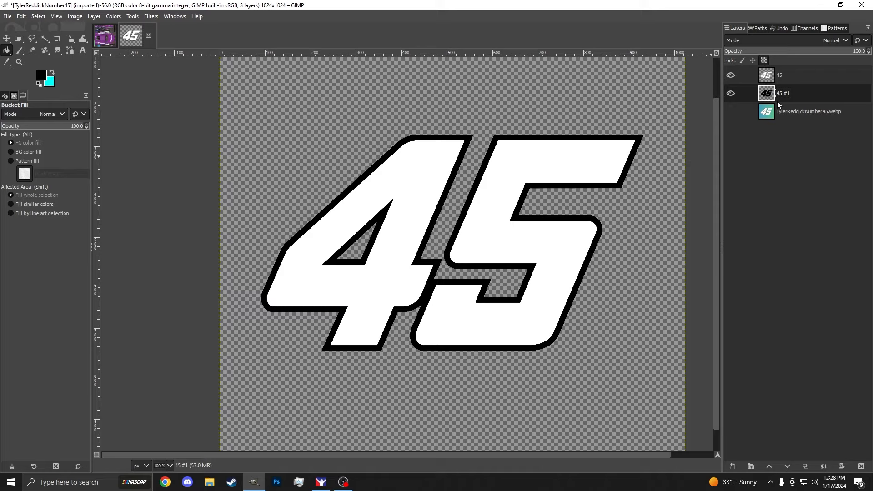
left_click(731, 111)
left_click(731, 94)
left_click(731, 112)
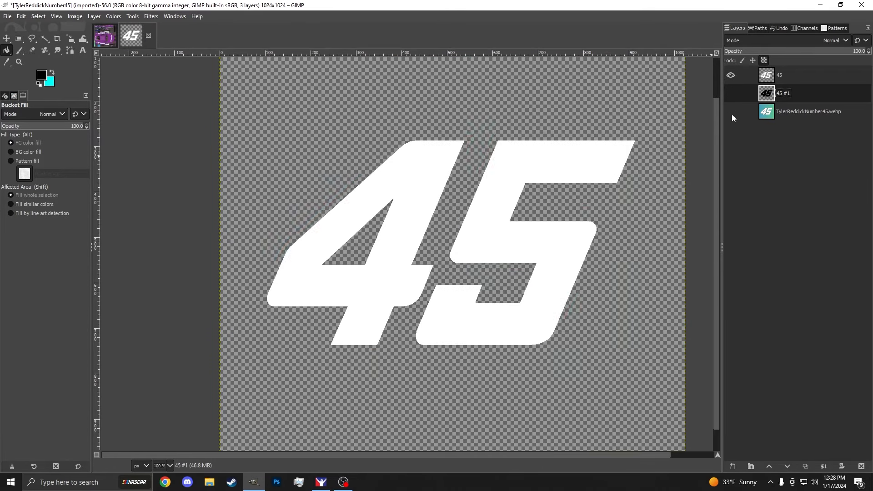
Step: Convert the white 45 layer's alpha to a selection and add a new transparent layer directly beneath it
left_click(786, 77)
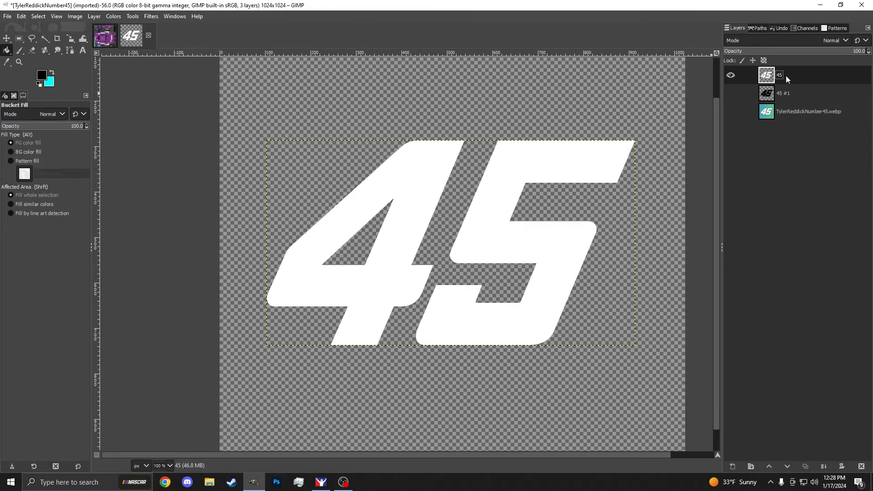
right_click(786, 75)
left_click(734, 362)
right_click(791, 91)
left_click(754, 159)
left_click(795, 334)
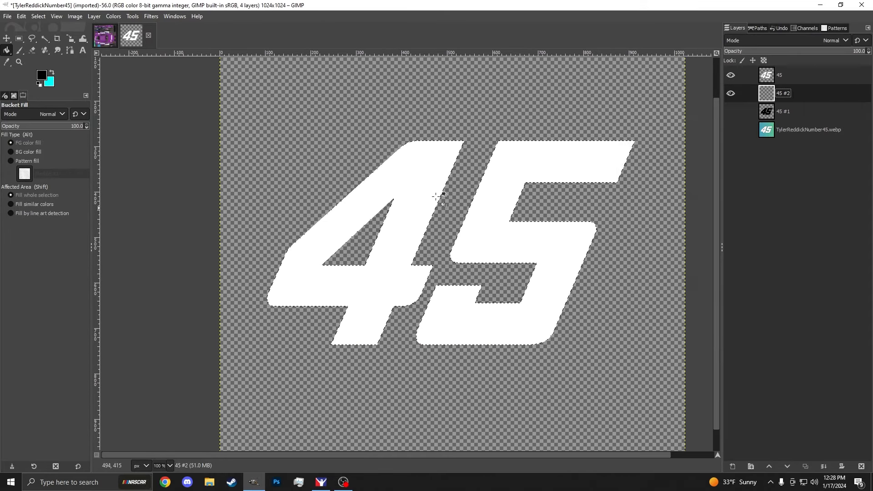
Step: Grow the 45 selection by 10 px and fill it with black on the new layer beneath the white 45
left_click(38, 16)
left_click(50, 140)
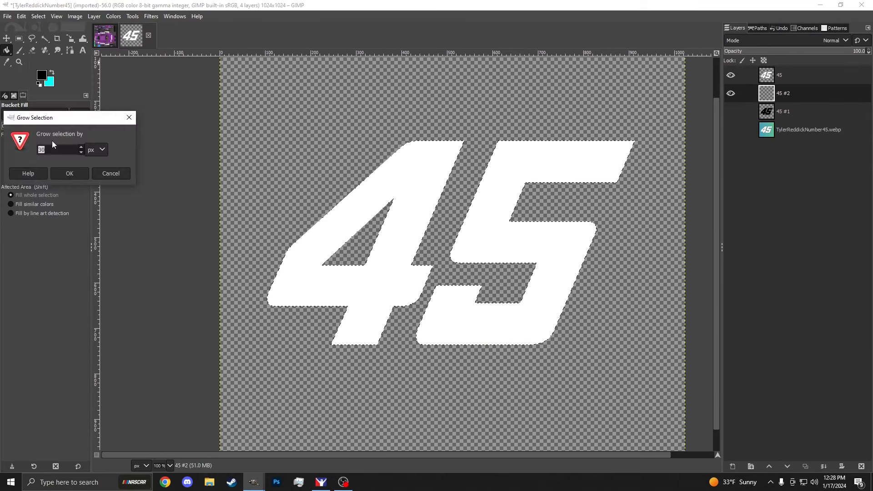
type("10")
key("Return")
scroll(409, 155, "up", 3)
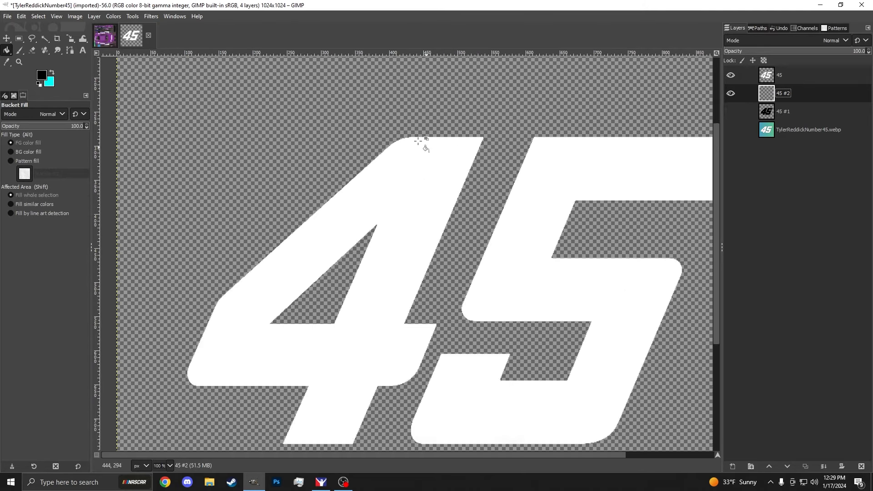
left_click(412, 159)
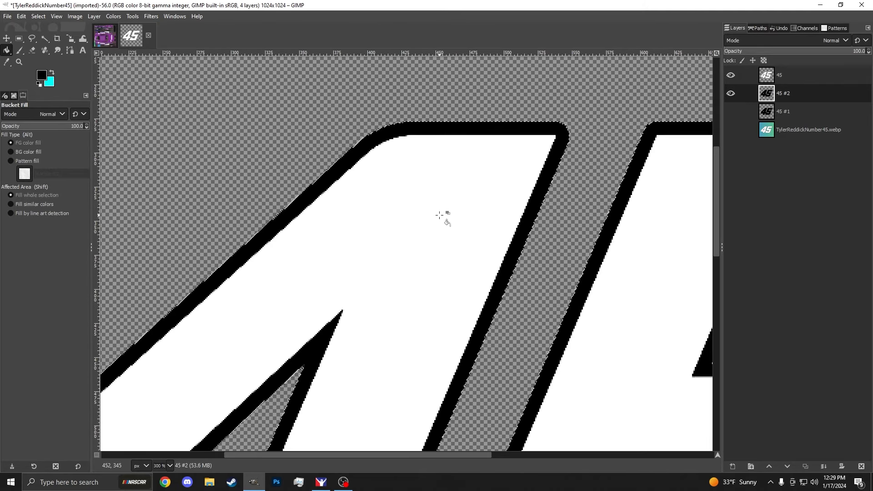
Step: Crop the black outline layer to its content
left_click(95, 16)
left_click(136, 177)
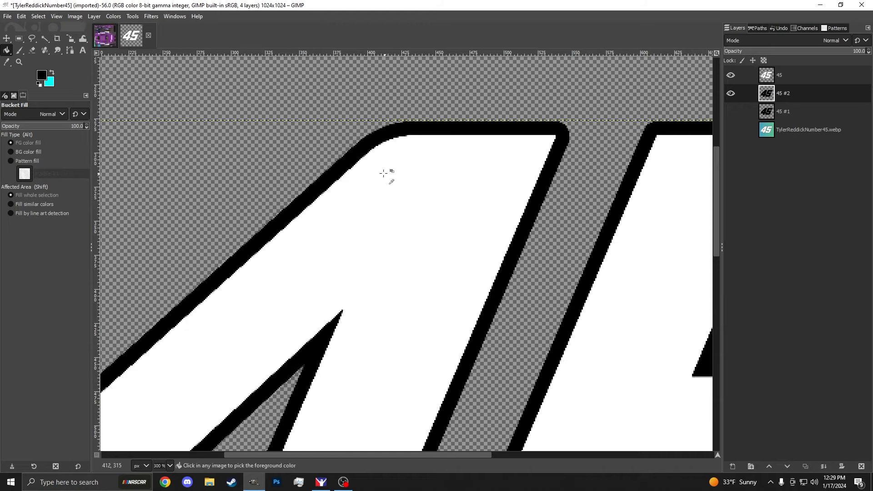
scroll(382, 213, "down", 4)
scroll(381, 213, "up", 6)
scroll(364, 291, "up", 1)
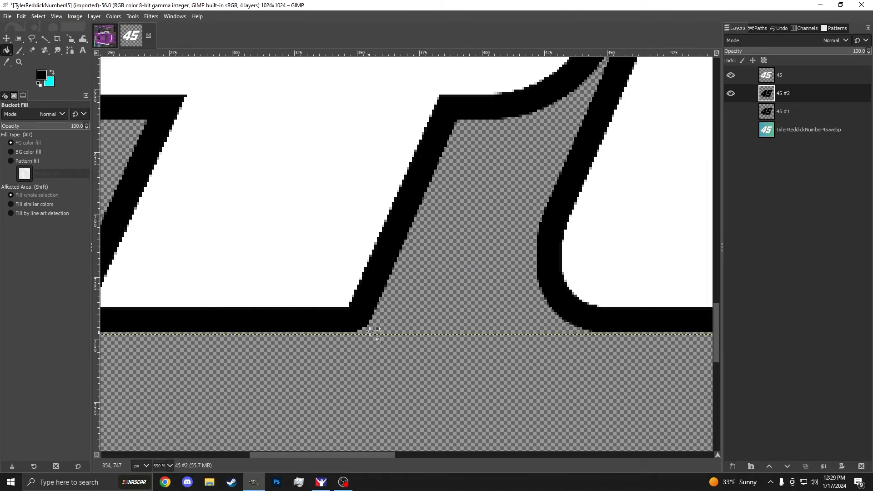
scroll(353, 307, "down", 3)
Step: Square off the outline's rounded corner at the lower-left hook of the 5, using a Free Select polygon filled with black, and clear the selection
key("f")
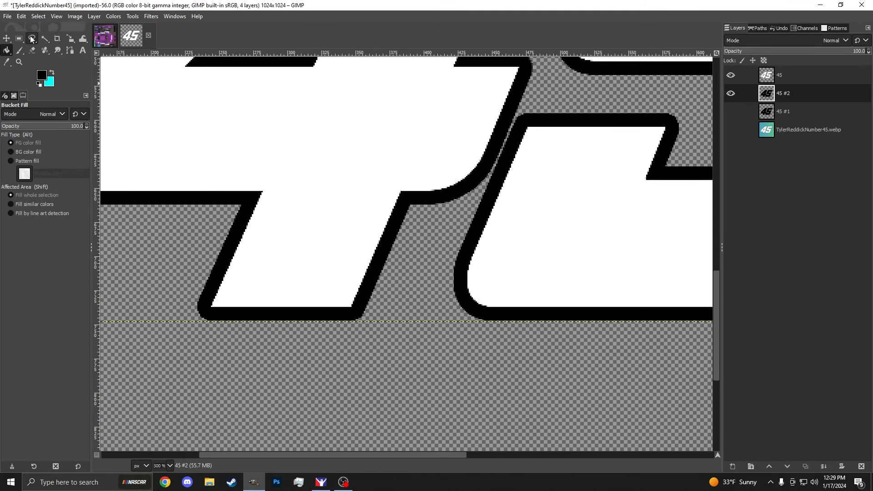
scroll(387, 228, "down", 2)
scroll(444, 195, "up", 6)
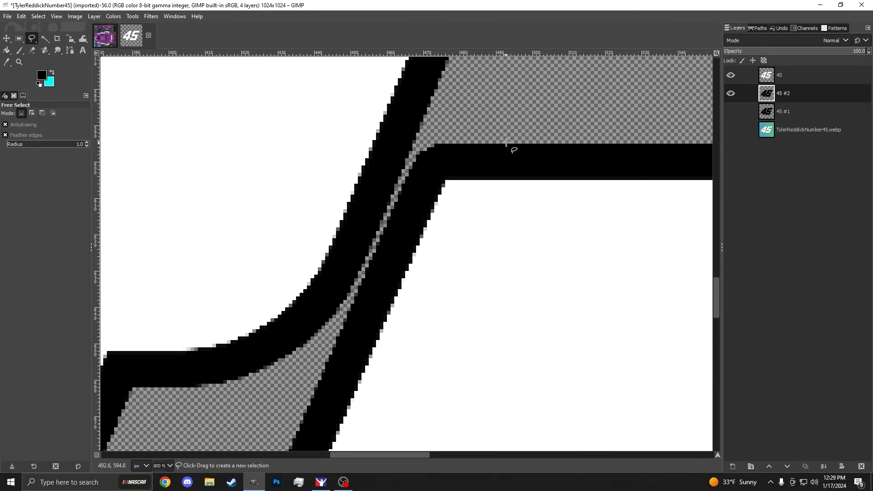
left_click(510, 144)
left_click(414, 144)
left_click(317, 397)
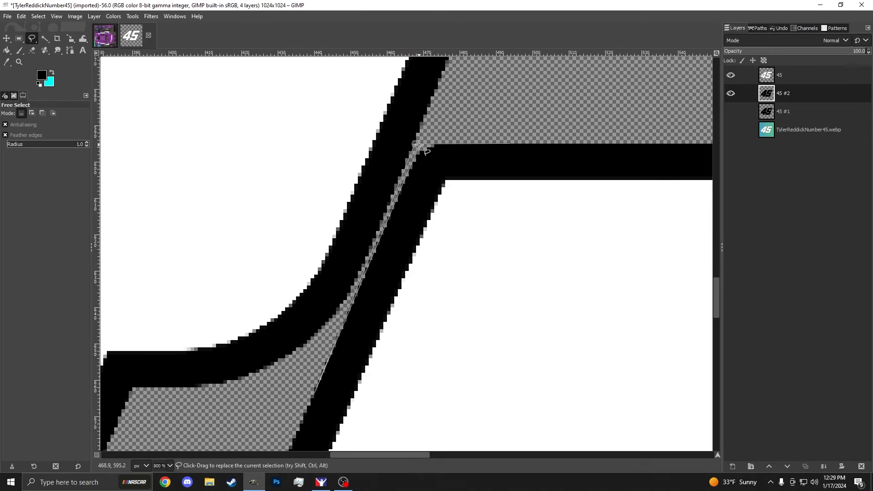
left_click(532, 179)
left_click(510, 144)
key("shift+b")
left_click(473, 182)
key("ctrl+shift+a")
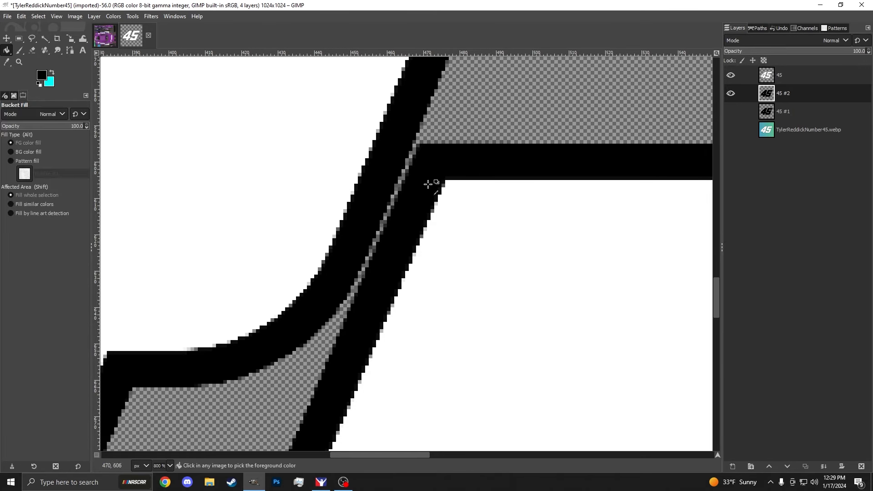
Step: Show the 45 #1 outline layer in place of 45 #2 and cut the 45 #2 layer from the image
key("2")
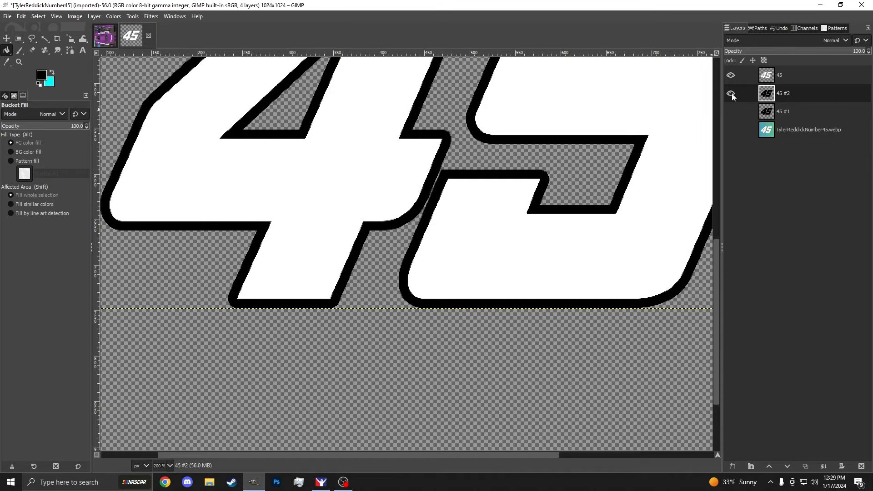
scroll(318, 239, "down", 3)
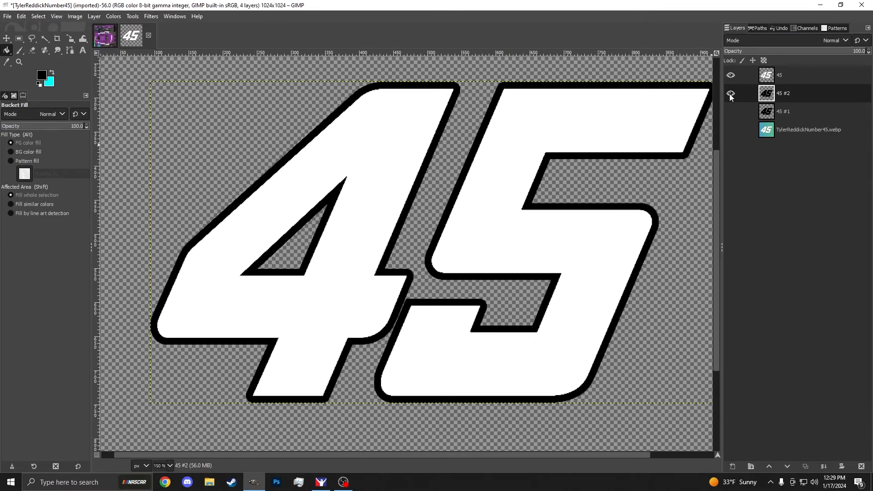
left_click(731, 93)
left_click(731, 111)
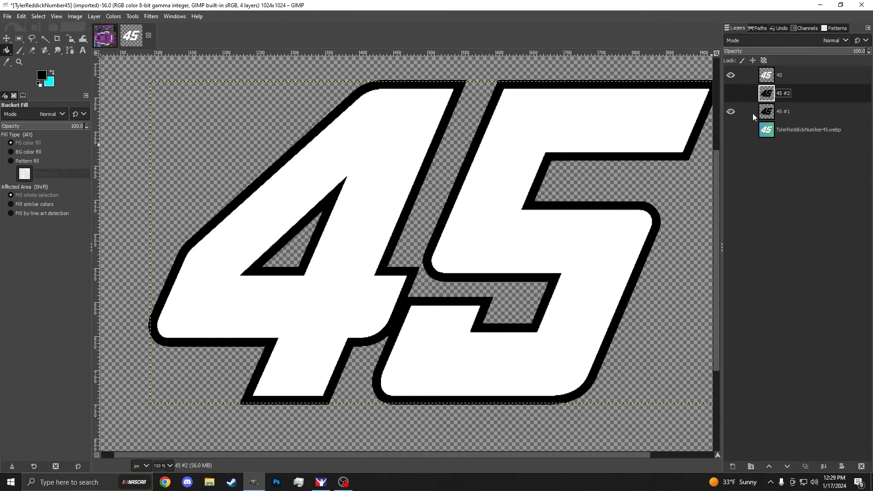
left_click(752, 114)
scroll(436, 109, "down", 1)
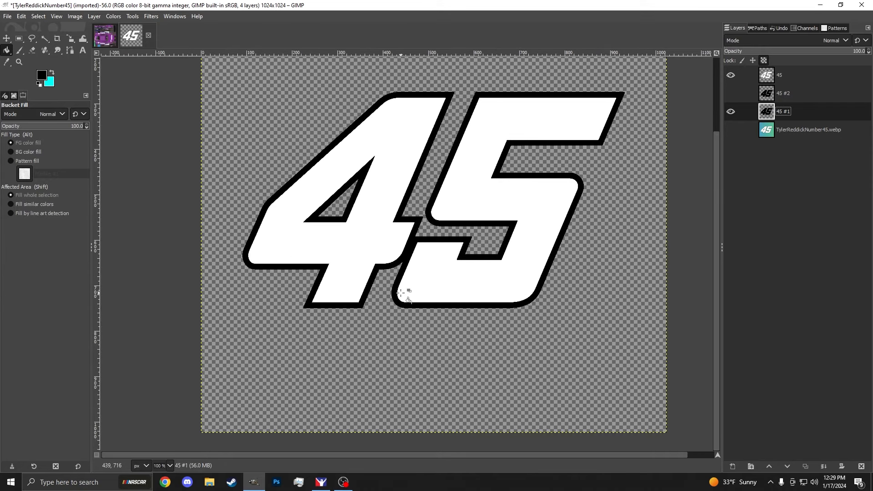
left_click(801, 96)
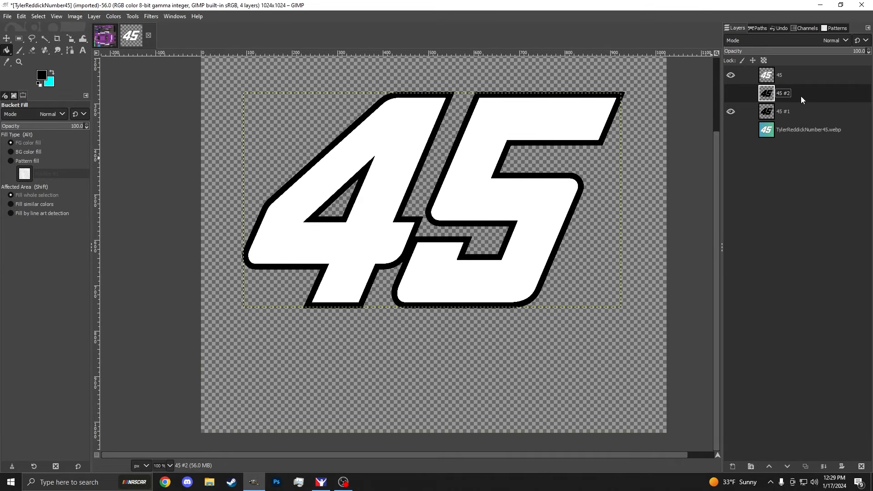
key("ctrl+x")
Step: Toggle layer visibility to compare the rebuilt number and outline with the original TylerReddickNumber45.webp layer
left_click(732, 111)
left_click(731, 93)
left_click(731, 75)
left_click(773, 116)
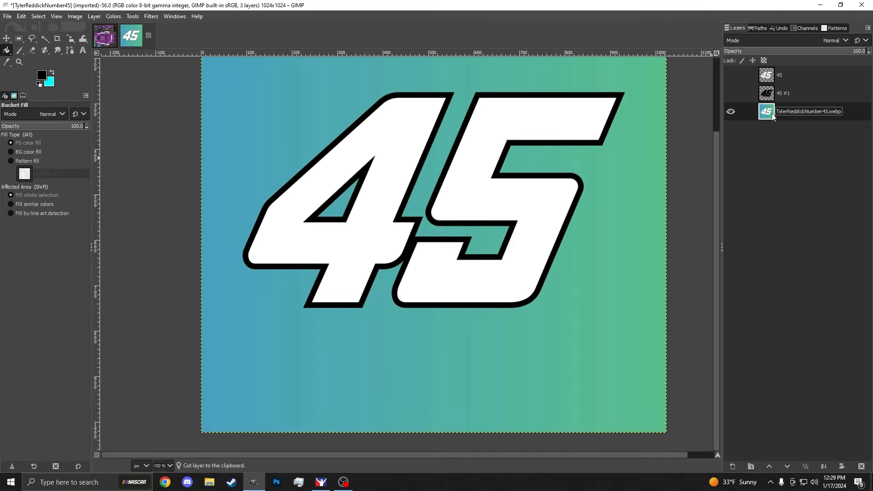
left_click(731, 93)
left_click(731, 111)
left_click(731, 75)
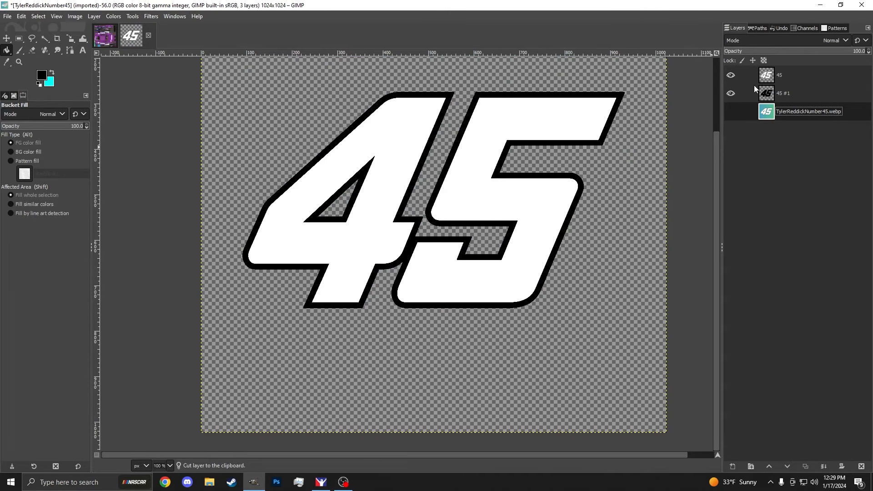
Step: Create a layer group named 45 and move the white number layer and its black outline layer into it
left_click(779, 90)
left_click(774, 77)
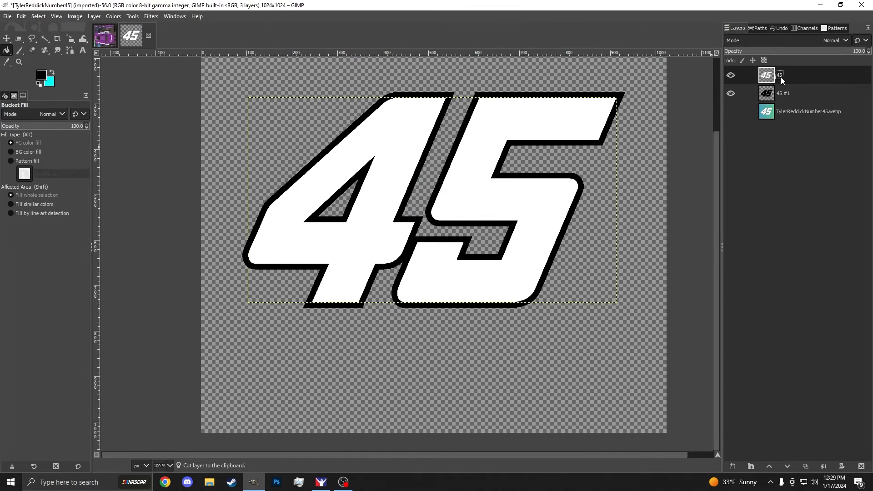
right_click(779, 77)
left_click(807, 163)
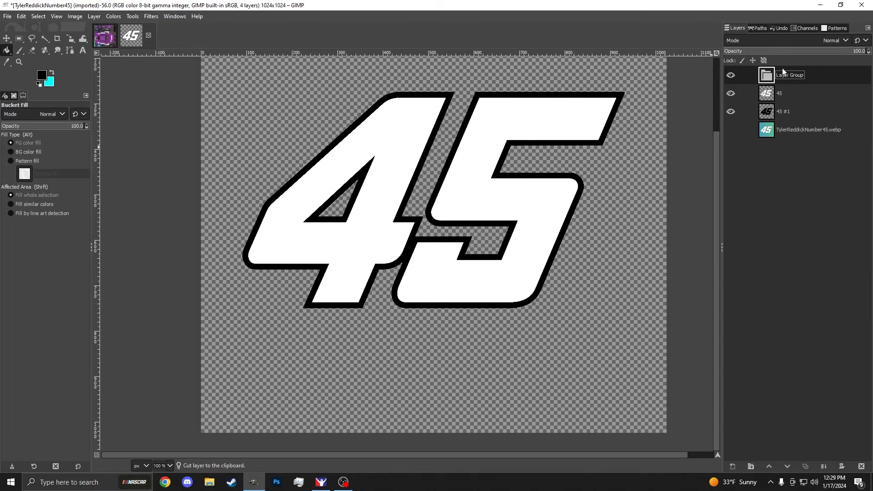
double_click(783, 72)
type("45")
key("Return")
left_click_drag(780, 93, 782, 76)
left_click_drag(785, 111, 780, 96)
left_click(779, 82)
left_click(753, 75)
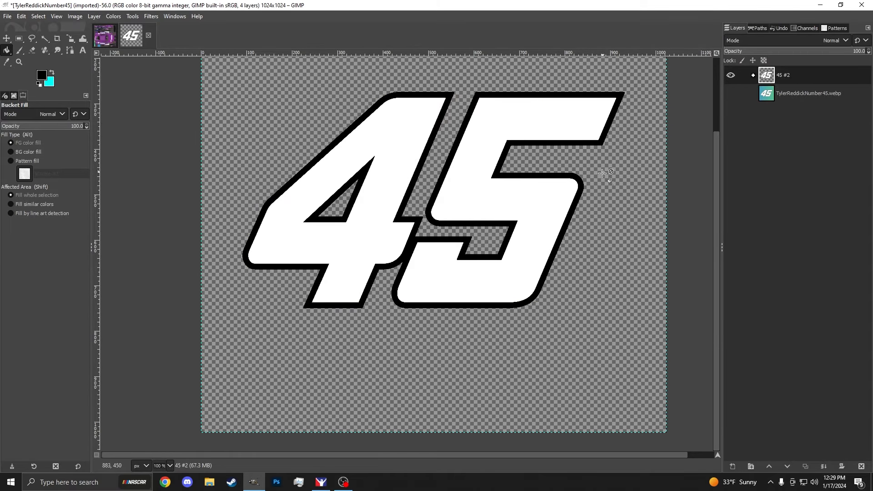
Step: Crop the 45 layer group to its content and move it slightly to the right on the canvas
left_click(94, 17)
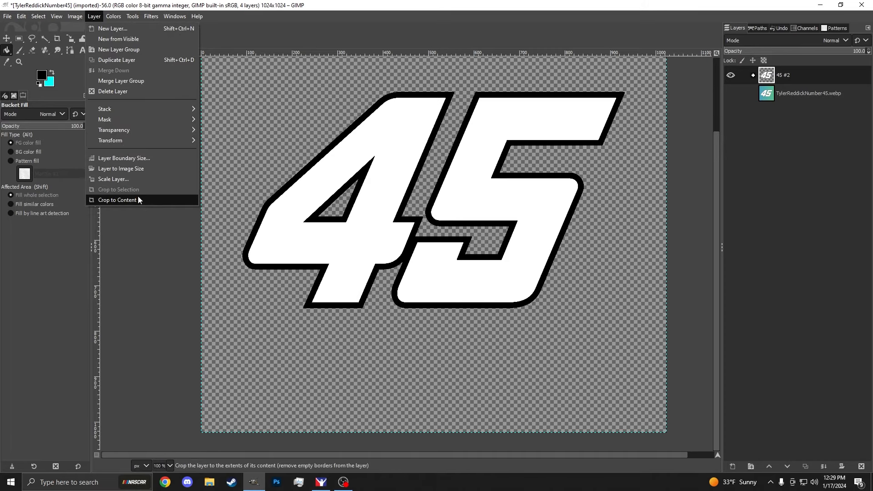
left_click(182, 201)
scroll(304, 184, "down", 2)
key("m")
mouse_move(353, 168)
left_mouse_down()
mouse_move(313, 178)
mouse_move(360, 167)
left_mouse_up()
Step: Try shearing the 45 group to a backward slant with an X magnitude of 476, and undo it
key("shift+t")
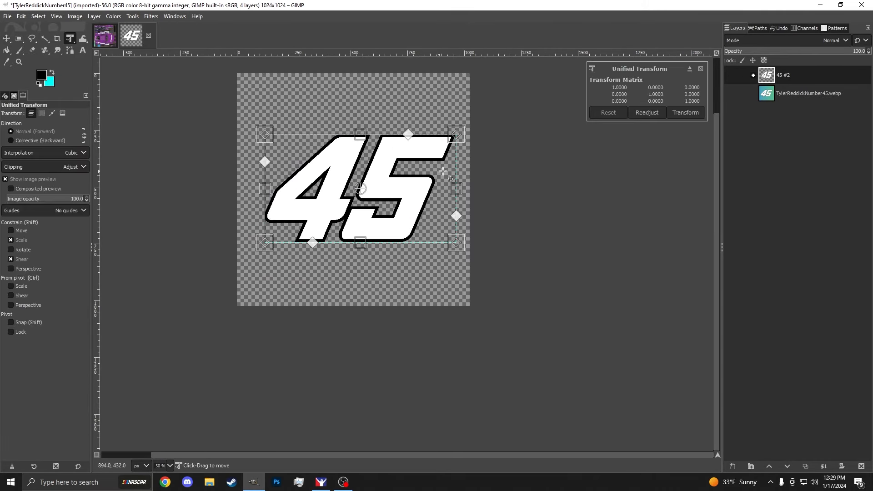
left_click(682, 114)
key("shift+r")
left_click_drag(442, 147, 325, 128)
left_click(683, 134)
key("ctrl+z")
key("shift+h")
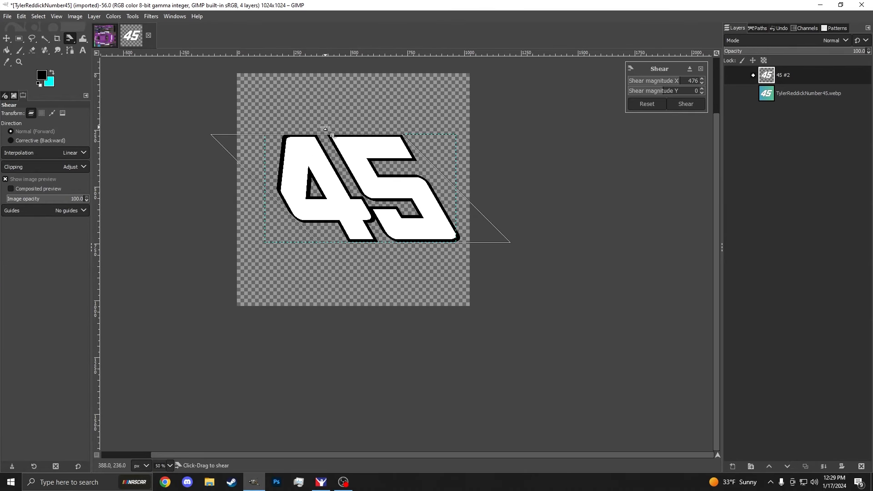
left_click(686, 103)
key("ctrl+z")
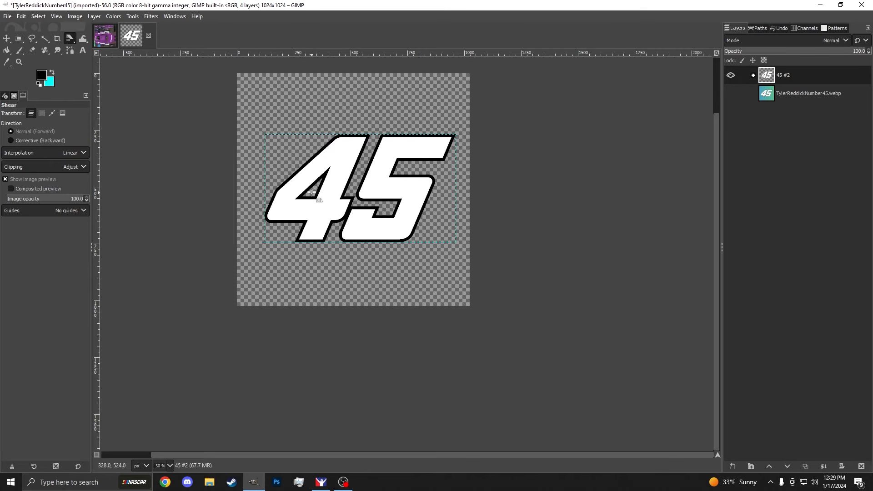
Step: Duplicate the 45 #2 group and flip the copy vertically as a slant reference
scroll(316, 189, "up", 1)
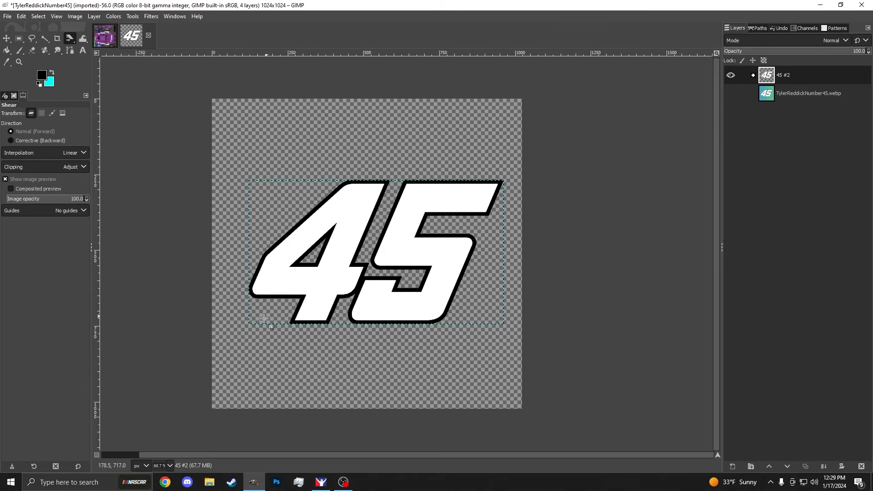
scroll(268, 324, "up", 1)
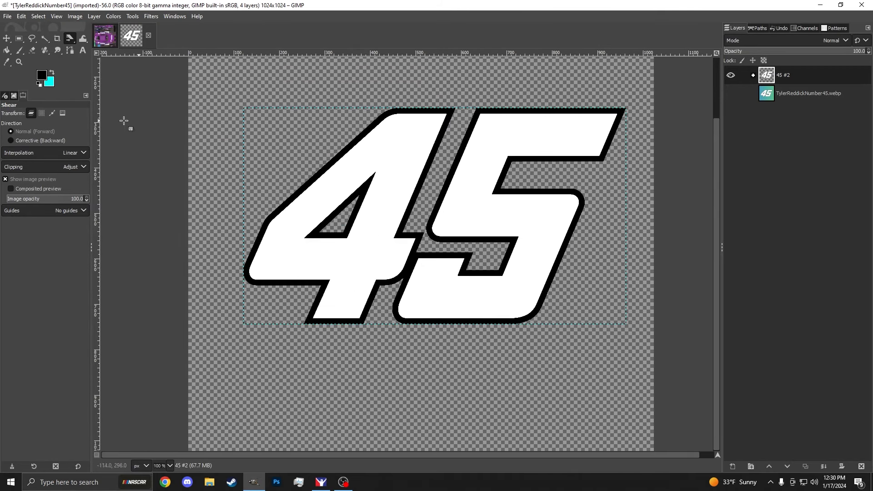
right_click(791, 77)
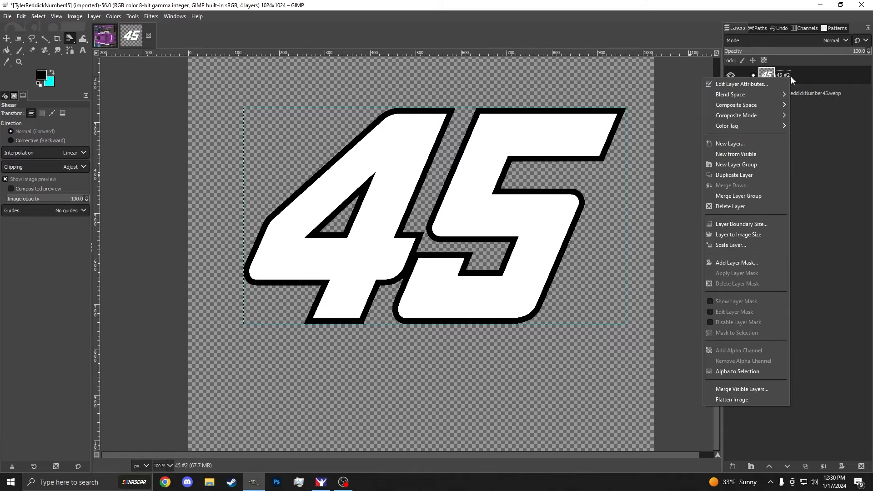
left_click(745, 172)
left_click(94, 15)
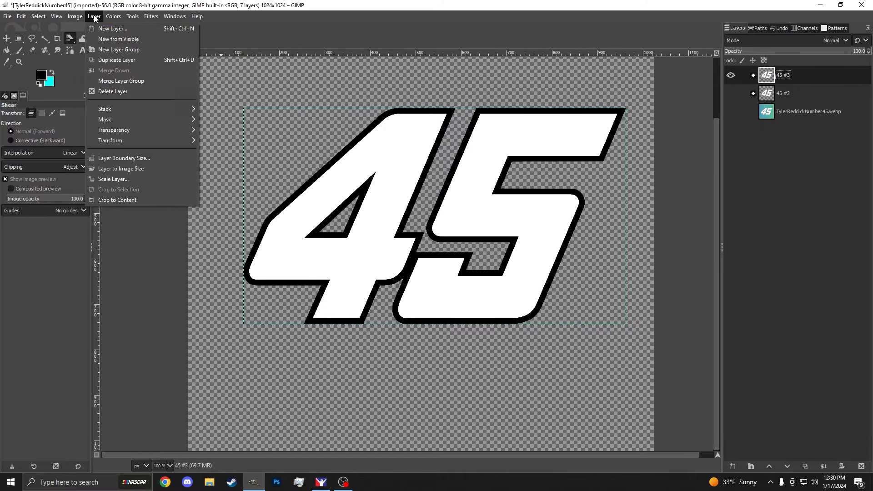
mouse_move(121, 142)
left_click(237, 151)
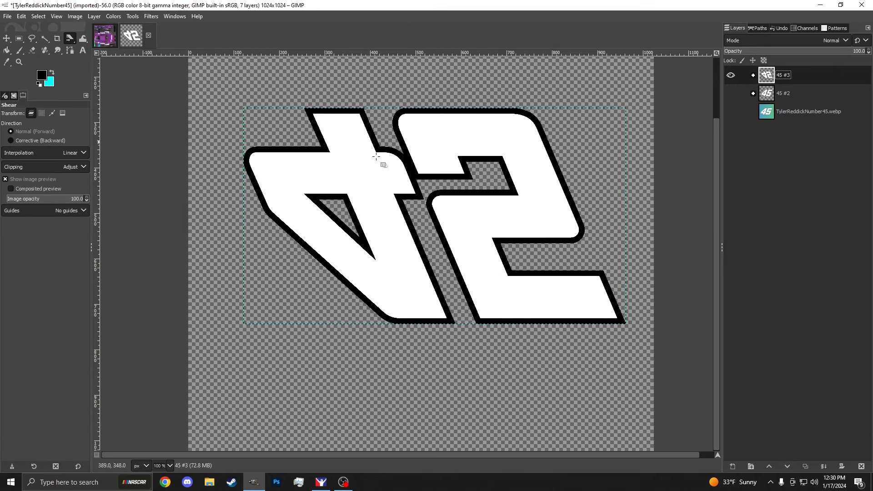
Step: Duplicate the unflipped 45 #2 group and shear the visible copy by 406 on X to match the flipped number's slant
right_click(778, 93)
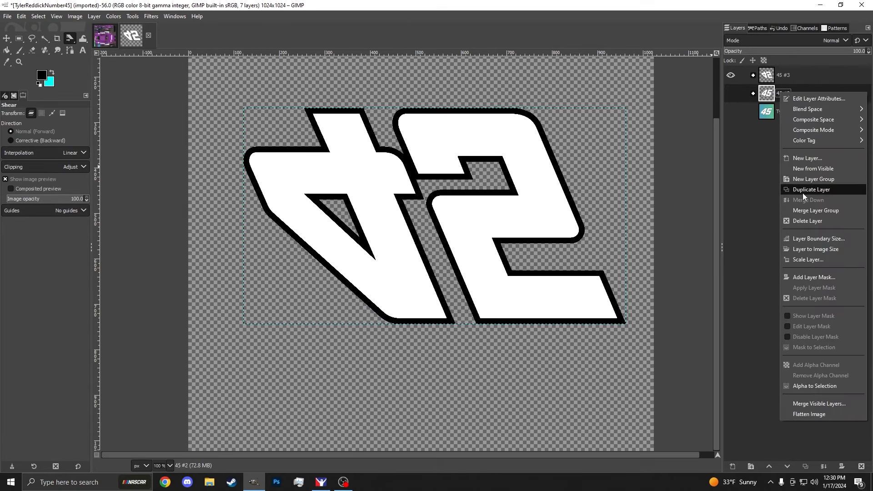
left_click(803, 193)
left_click(731, 94)
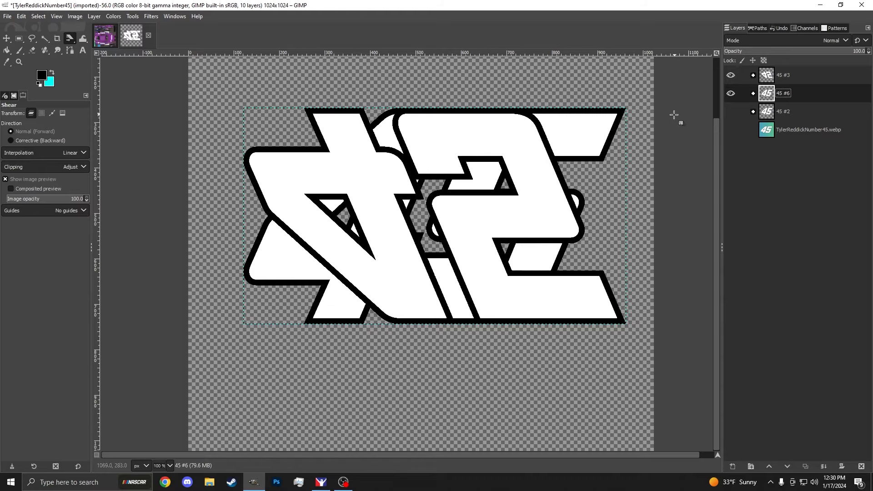
left_click(572, 117)
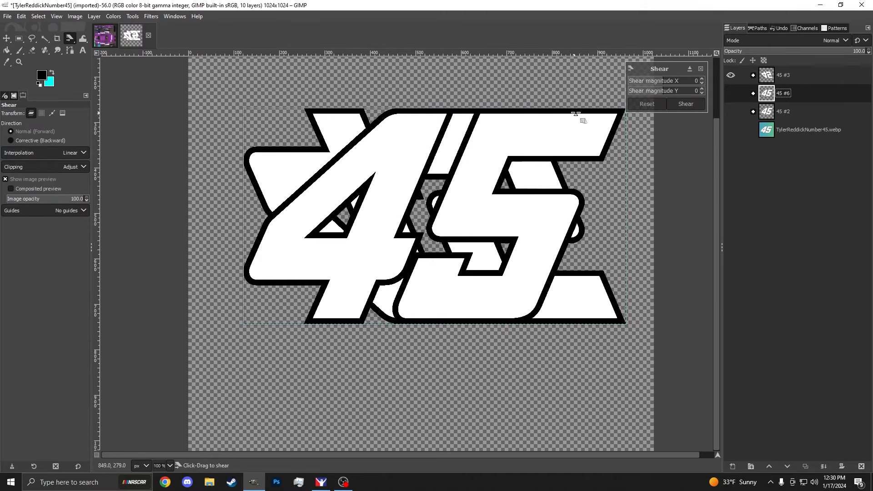
left_click_drag(577, 117, 398, 114)
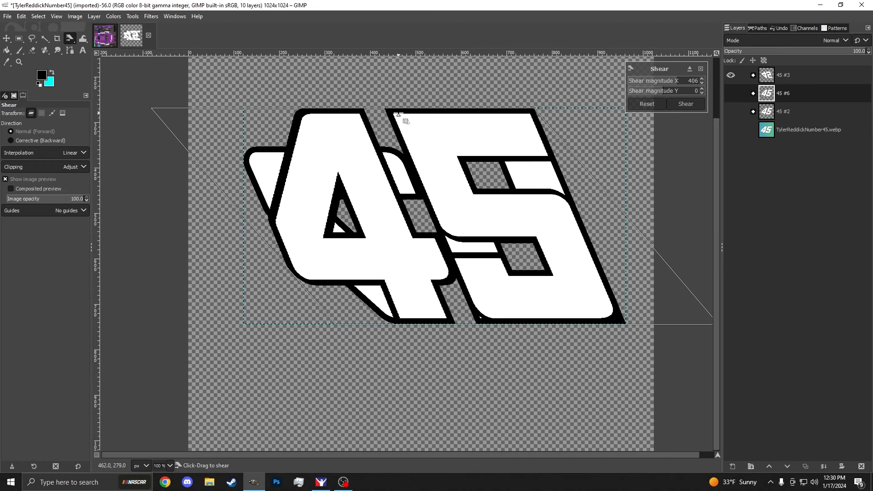
left_click(690, 102)
Step: Crop the sheared 45 #6 group to its content and delete the flipped reference group
left_click(92, 17)
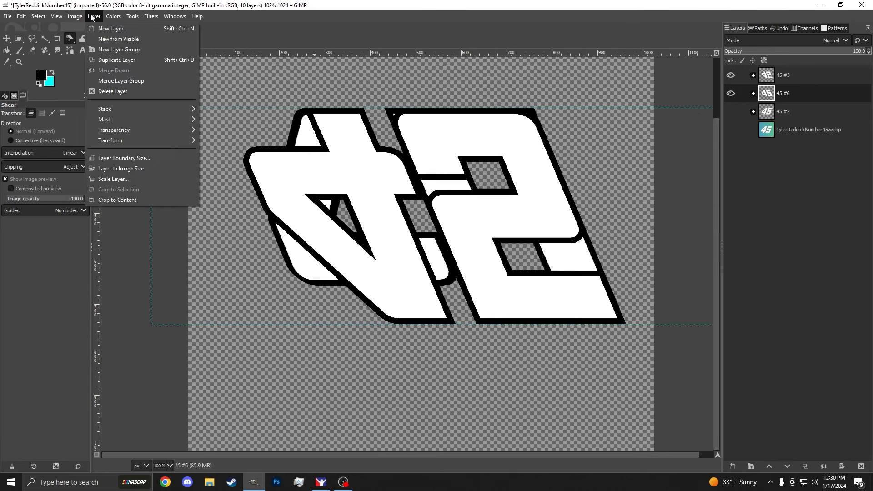
left_click(123, 201)
right_click(731, 79)
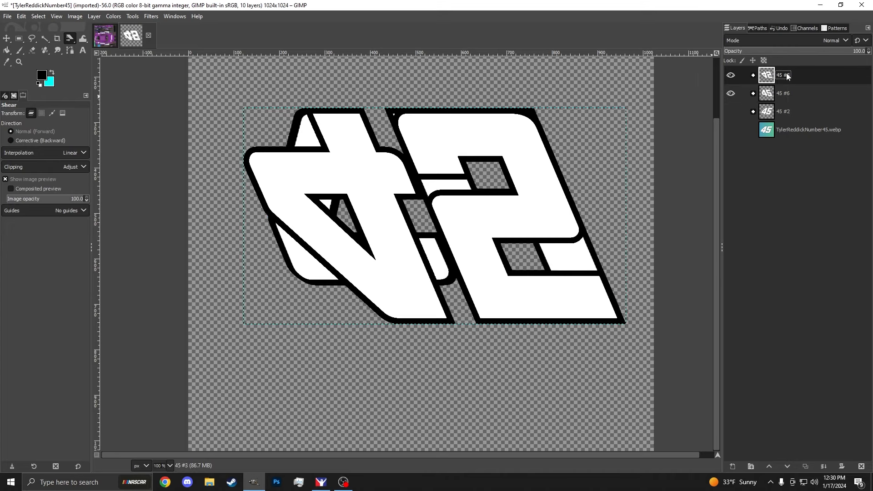
left_click(767, 199)
scroll(419, 154, "down", 2)
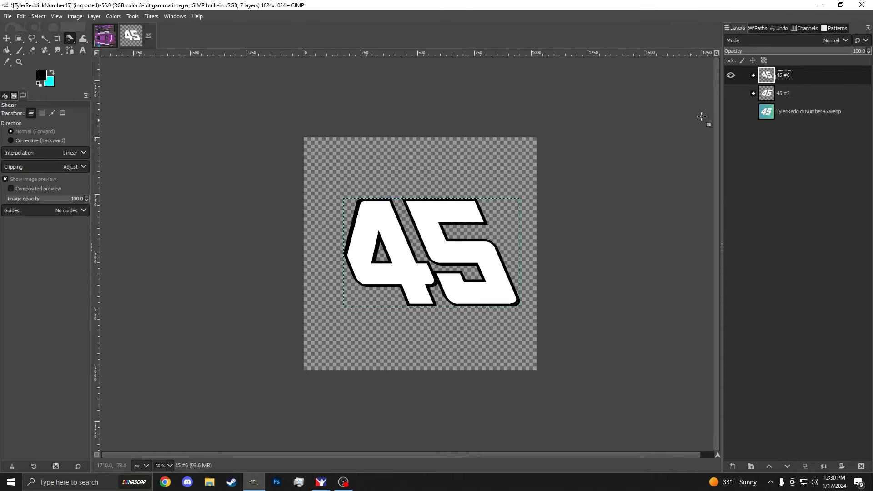
Step: Compare the sheared 45 #6 group with the original 45 #2 group by toggling their visibility, and leave both hidden
left_click(731, 76)
left_click(731, 93)
left_click(731, 94)
left_click(731, 77)
left_click(731, 76)
left_click(731, 93)
left_click(731, 93)
left_click(731, 76)
left_click(730, 76)
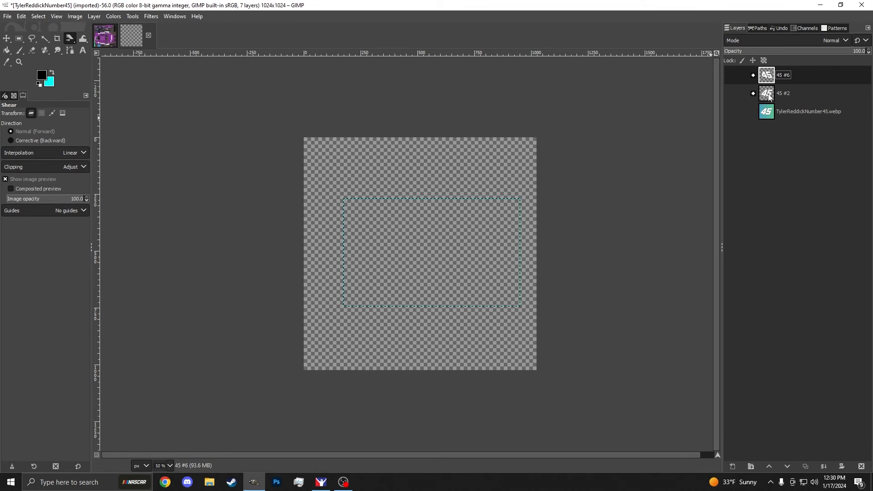
Step: Shear a duplicate of the 45 #2 group upright with an X magnitude of 202 and crop it to its content
right_click(766, 95)
left_click(787, 190)
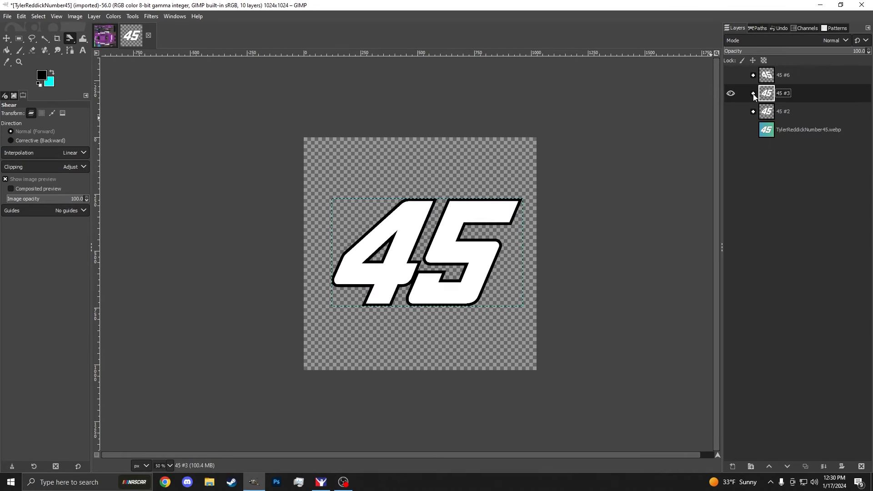
left_click(430, 216)
scroll(430, 215, "up", 1)
left_click_drag(491, 191, 428, 188)
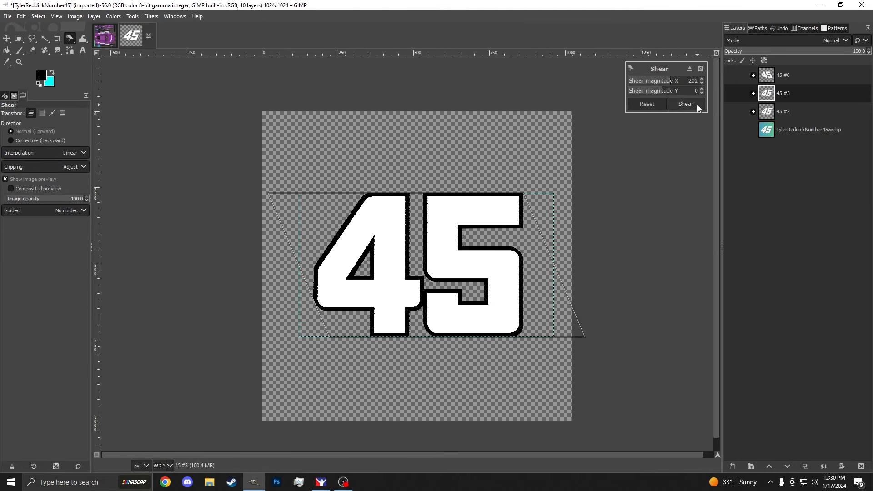
left_click(686, 104)
left_click(94, 17)
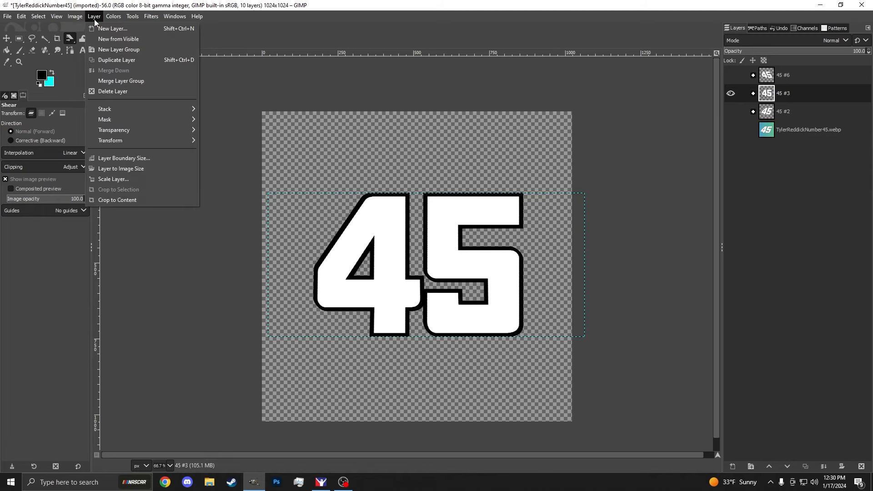
left_click(130, 204)
Step: Try shearing the upright 45 copy back to a forward slant, and undo it
left_click(319, 202)
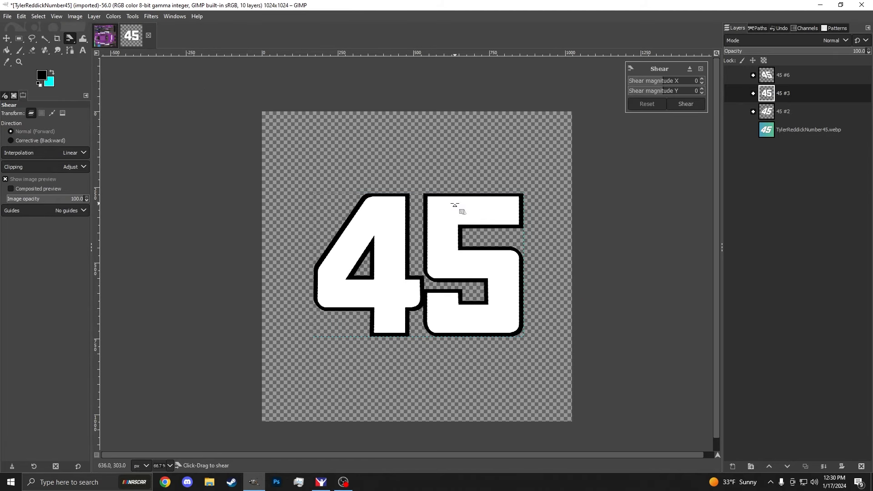
left_click_drag(455, 204, 513, 199)
left_click(684, 105)
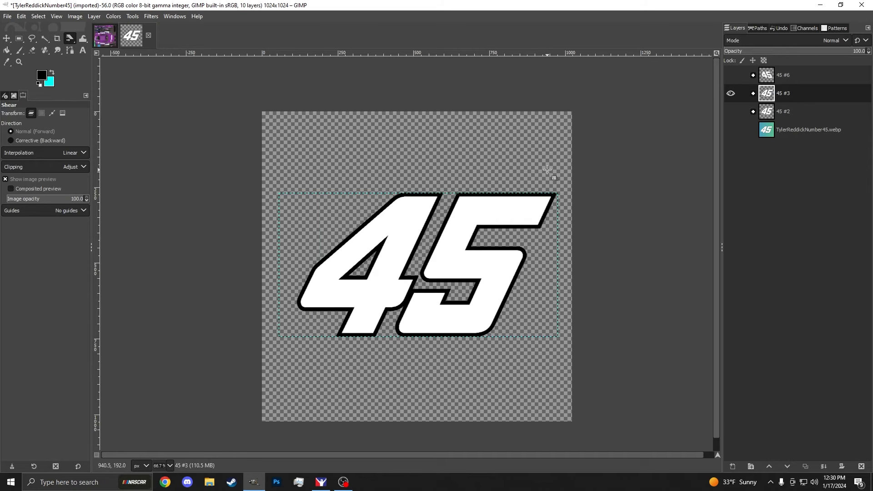
key("ctrl+z")
Step: Shear the upright 45 copy to a backward slant with an X magnitude of 224
left_click_drag(405, 206, 400, 206)
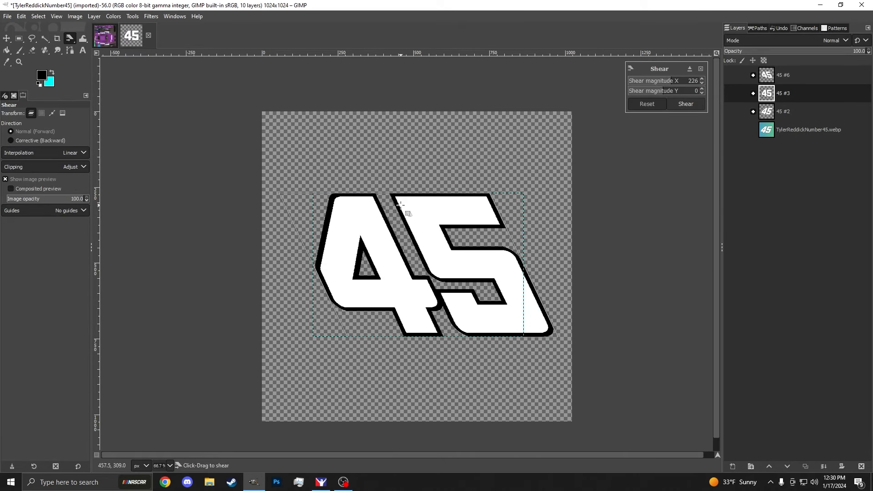
left_click(694, 83)
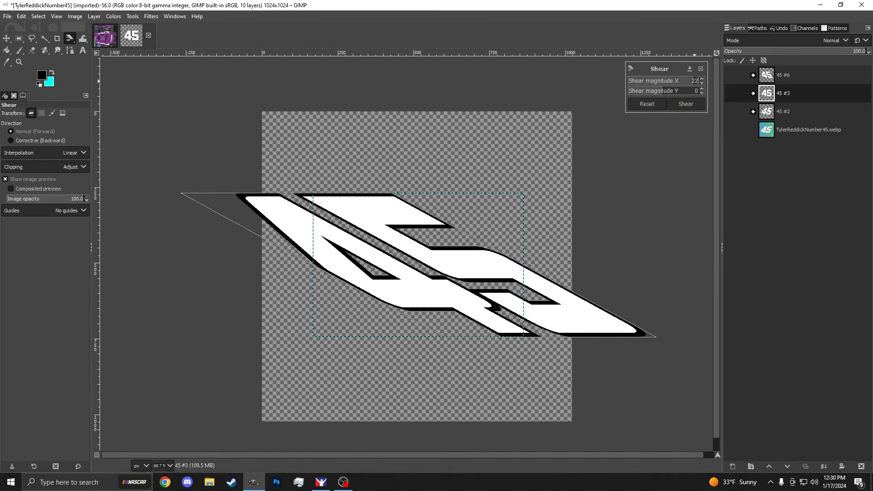
type("4")
left_click(693, 105)
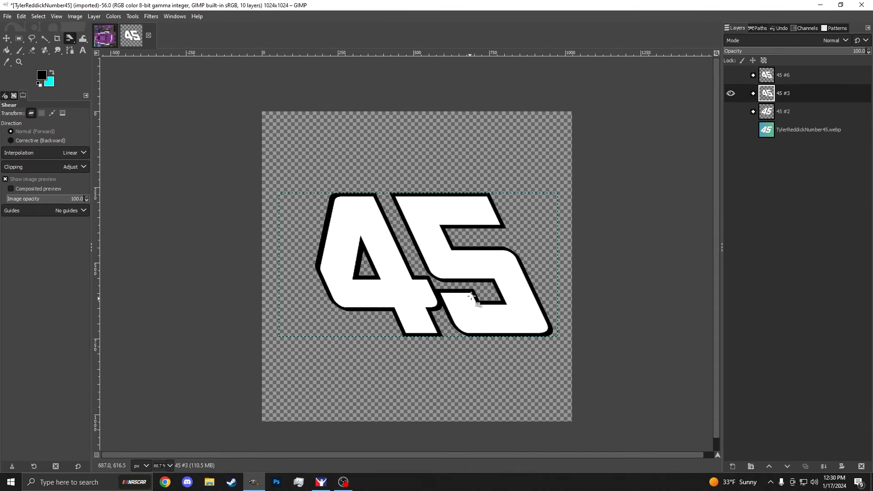
Step: Delete the 45 #3 group and show both the 45 #2 and 45 #6 groups
left_click(729, 76)
left_click(728, 76)
right_click(785, 93)
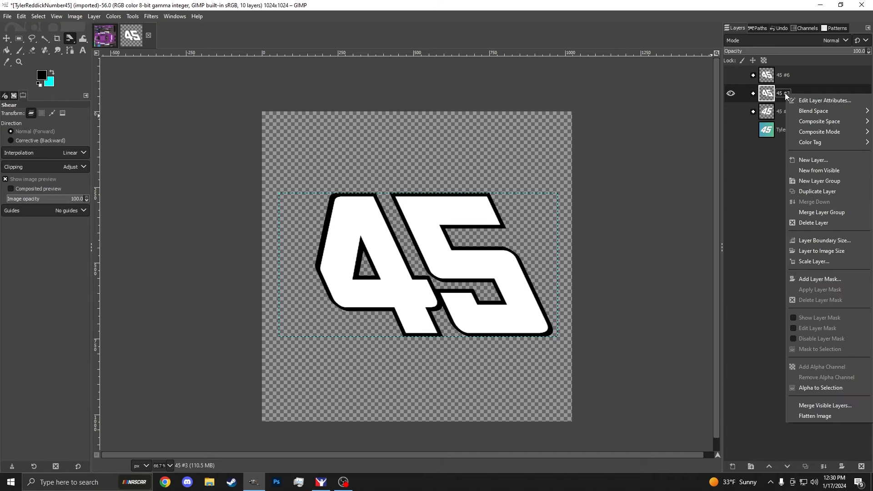
left_click(814, 228)
left_click(731, 93)
left_click(731, 75)
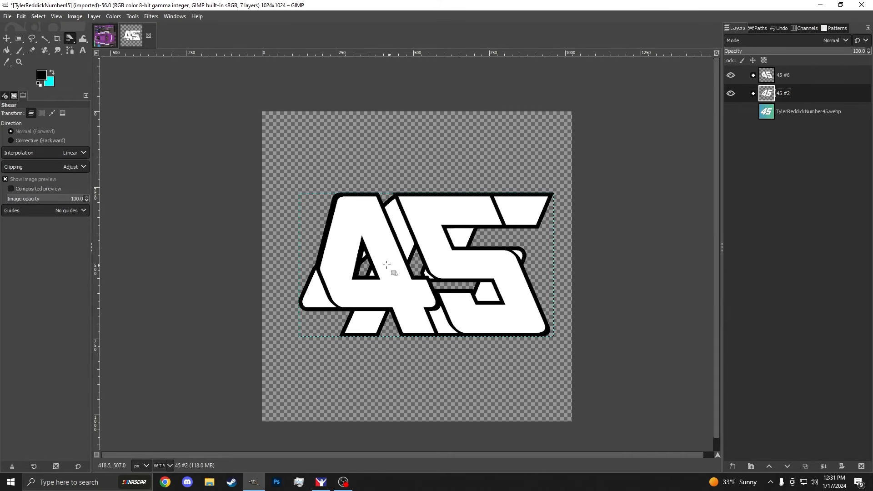
Step: Compare the edges and outlines of the 45 #6 and 45 #2 groups, first overlapped, then each shown alone
scroll(367, 201, "up", 4)
scroll(341, 199, "down", 2)
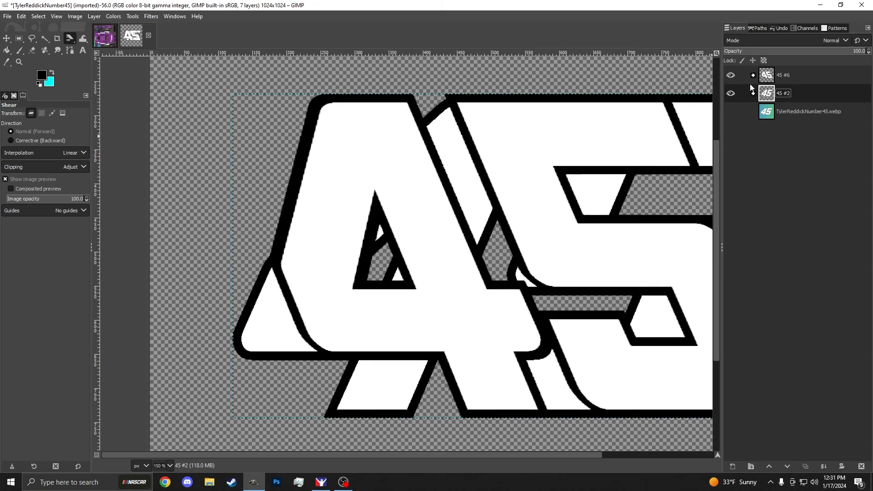
left_click(731, 76)
scroll(341, 220, "down", 2)
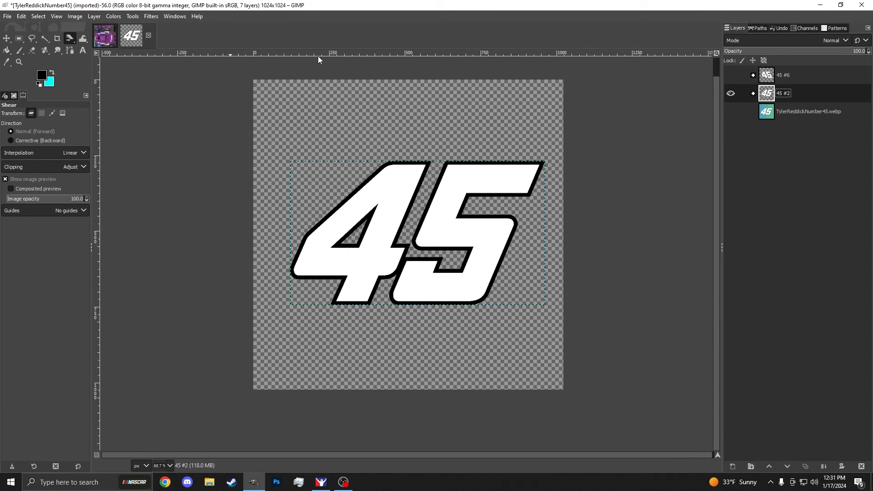
scroll(448, 257, "up", 1)
left_click(731, 93)
left_click(731, 75)
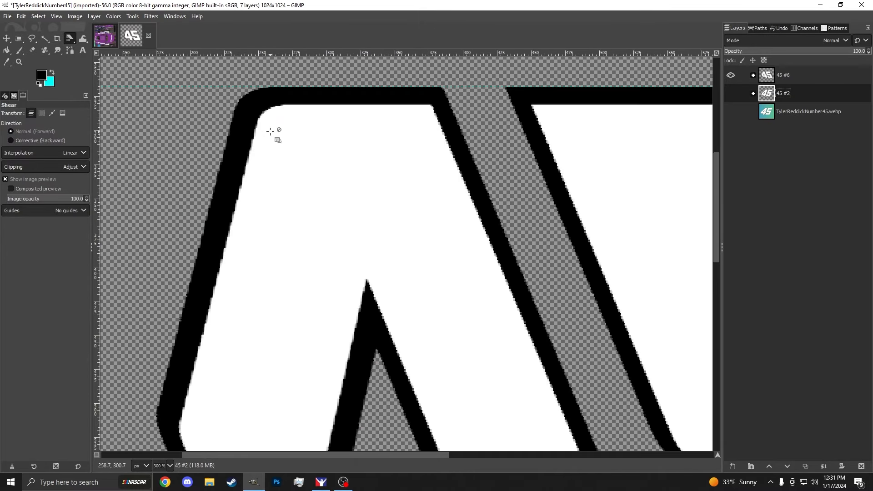
scroll(273, 135, "up", 3)
scroll(247, 282, "down", 4)
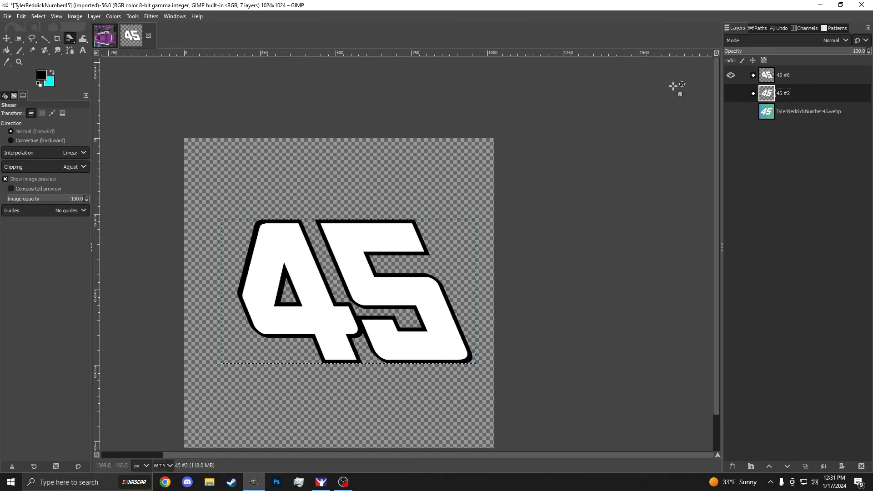
left_click(731, 75)
left_click(732, 94)
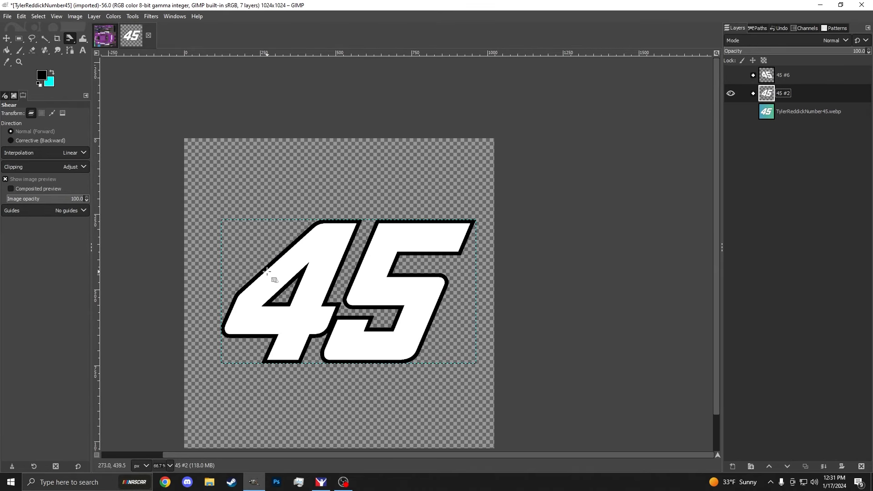
scroll(281, 266, "up", 5)
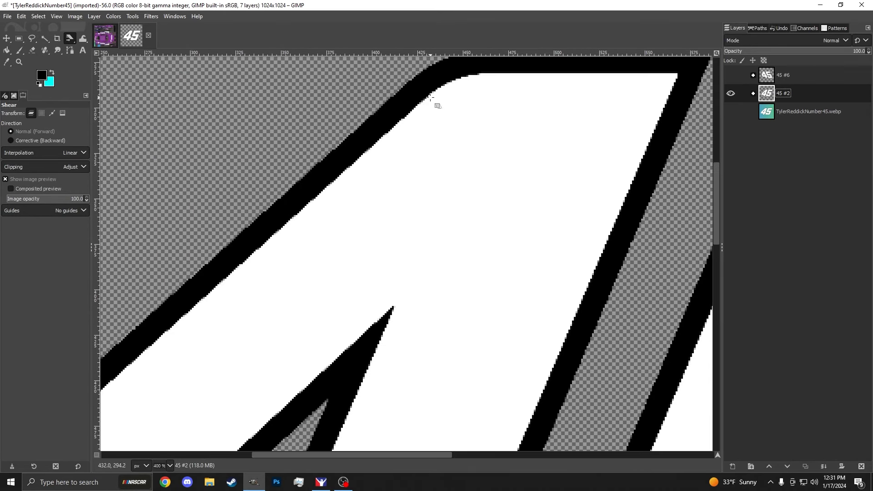
scroll(376, 173, "down", 5)
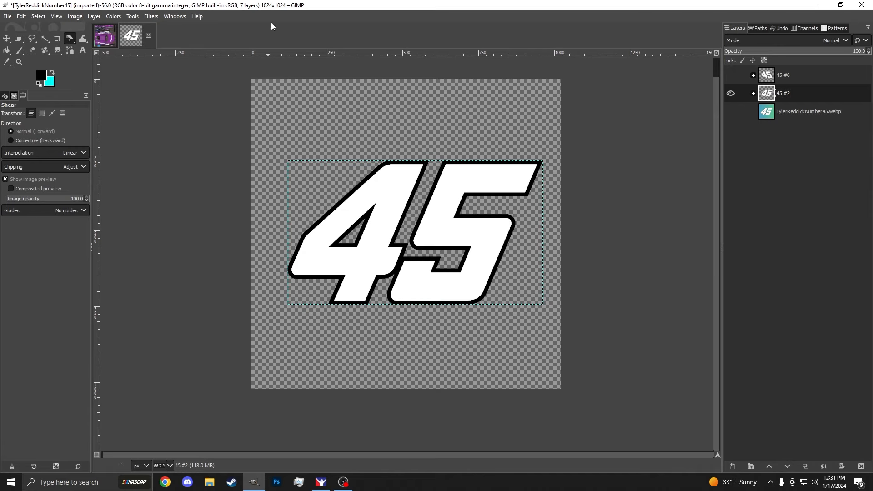
Step: Look at the car template, return to the number image and inspect the 45 #6 group with 45 #2 hidden
left_click(109, 40)
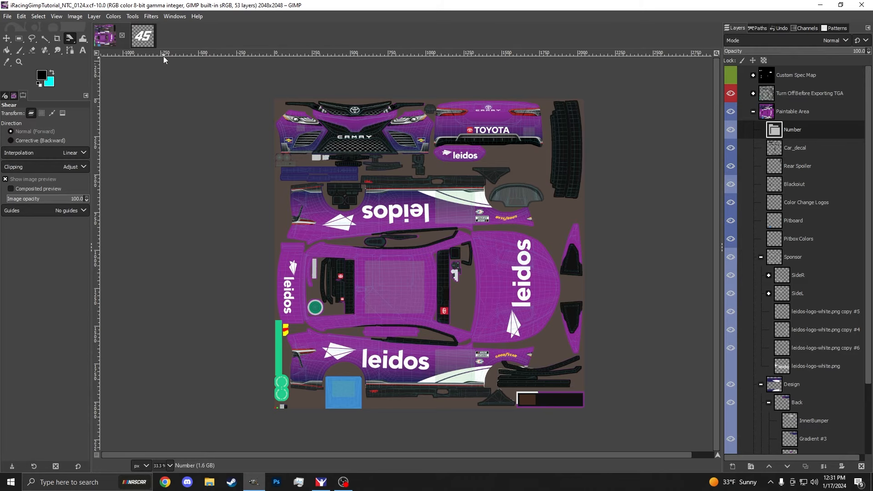
left_click(143, 36)
left_click(731, 74)
left_click(730, 93)
scroll(341, 195, "up", 5)
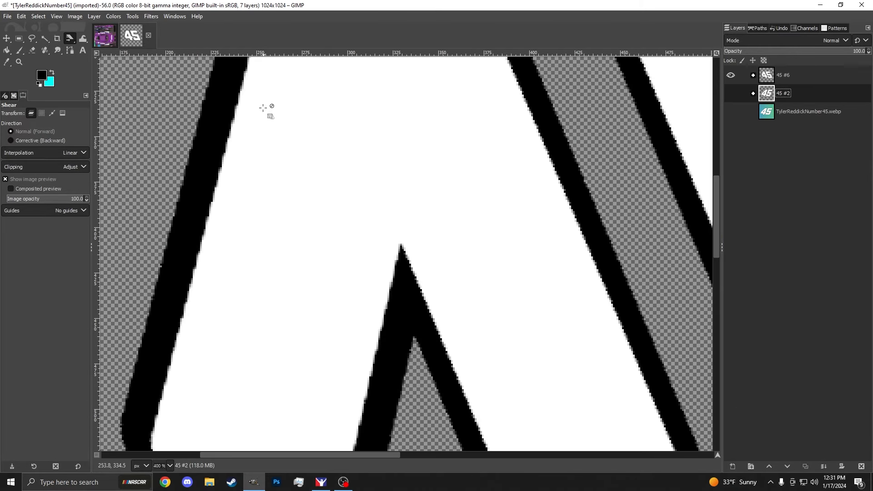
scroll(345, 225, "down", 4)
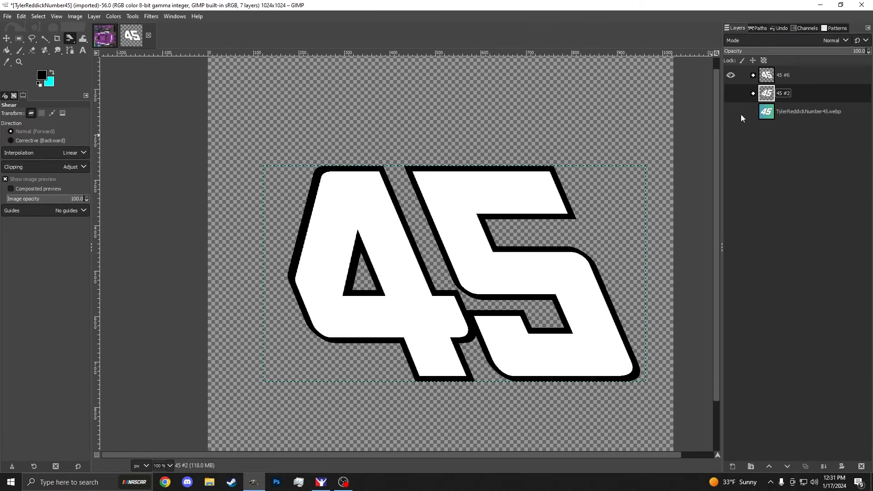
Step: Rename the 45 #6 group as 45_L and the 45 #2 group as 45_R
double_click(793, 76)
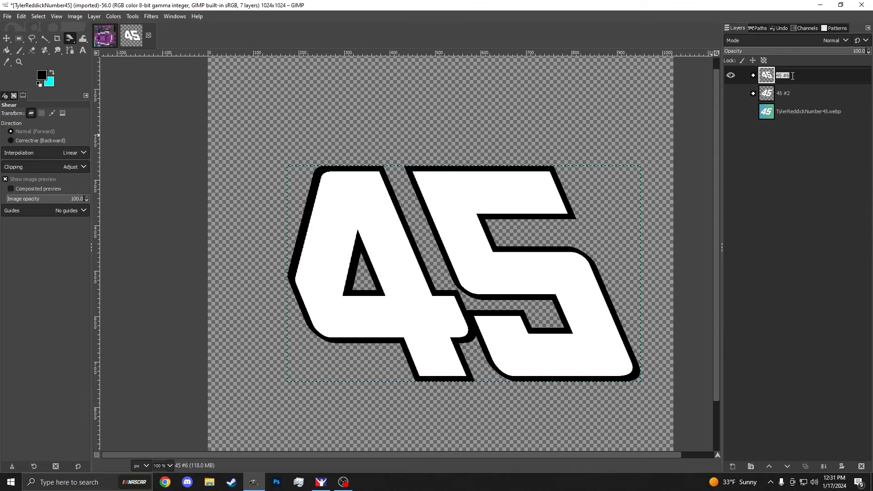
type("45_L")
double_click(786, 92)
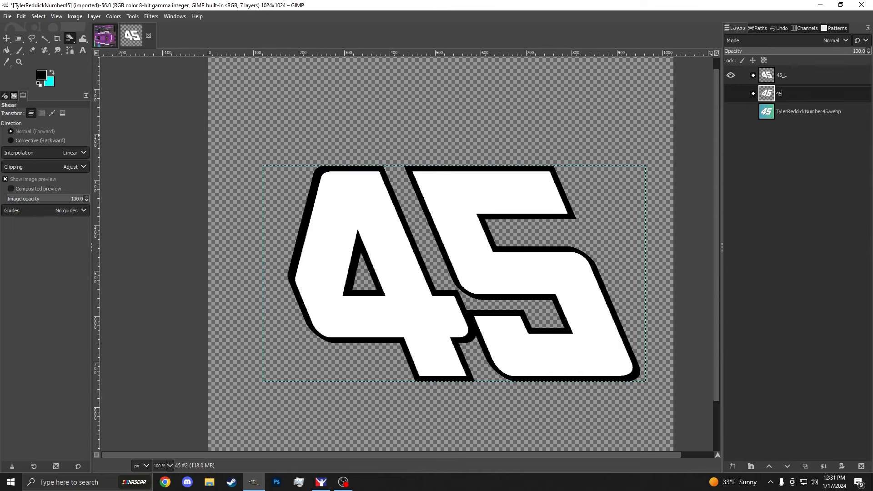
type("45_R")
key("Return")
Step: Copy the 45_L and 45_R groups from the number image into the Number group of the car template
left_click(731, 75)
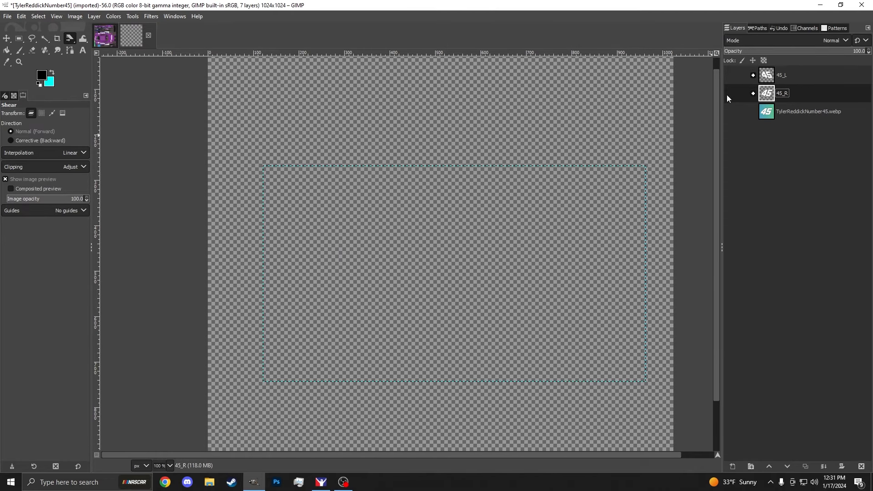
left_click(728, 94)
left_click(728, 93)
left_click(731, 75)
scroll(702, 96, "down", 3)
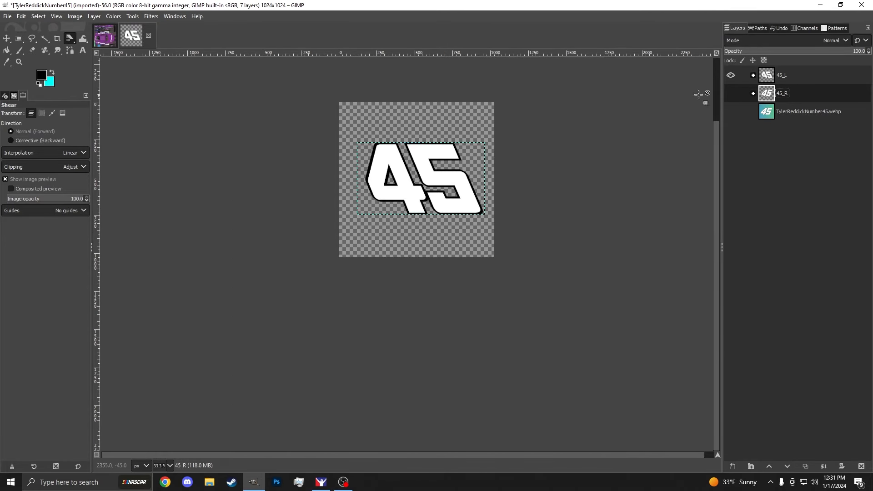
left_click_drag(768, 75, 436, 161)
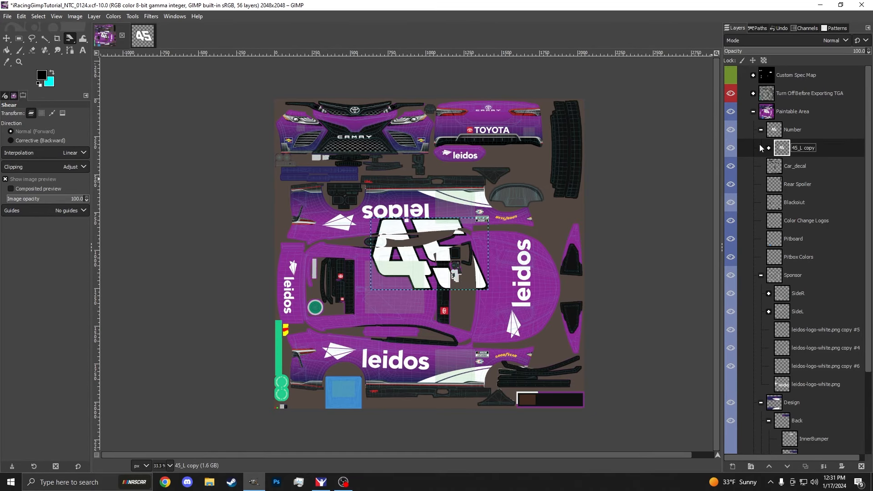
left_click(139, 36)
left_click_drag(797, 96, 439, 251)
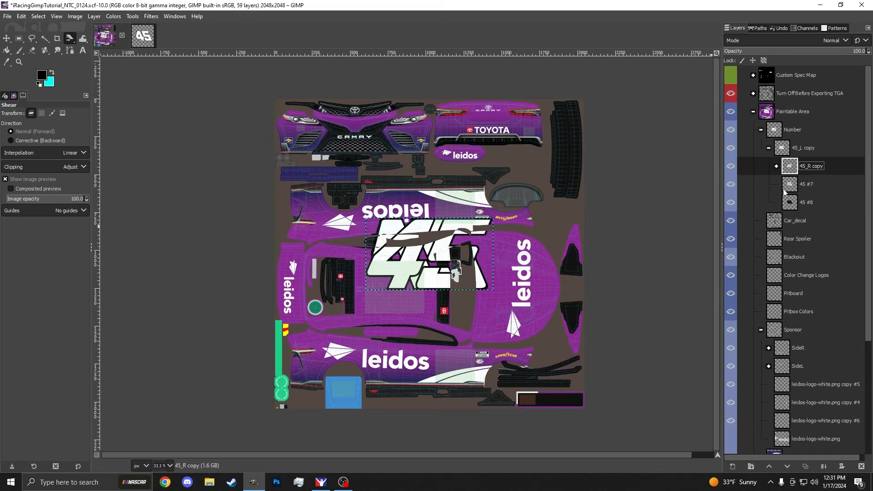
Step: Move the 45_R copy group out of 45_L copy, directly into the Number group, and hide both copies
left_click_drag(805, 168, 800, 142)
left_click(769, 167)
left_click(731, 166)
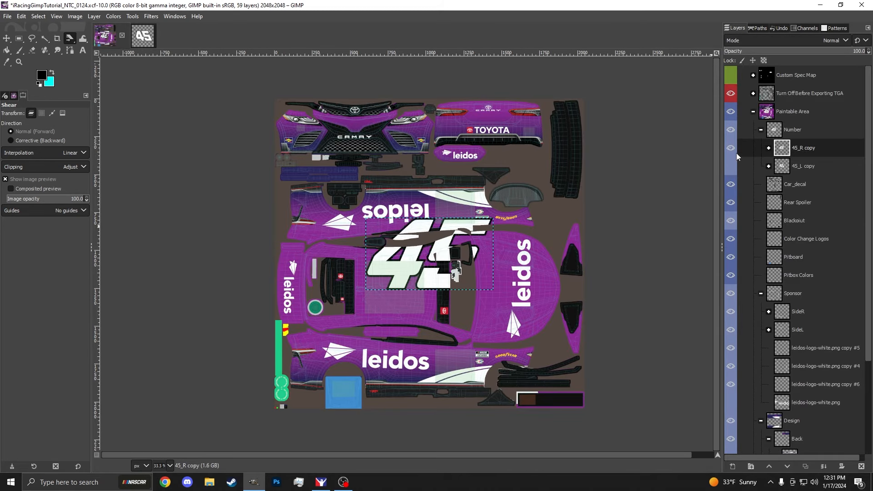
left_click(731, 148)
scroll(412, 274, "up", 1)
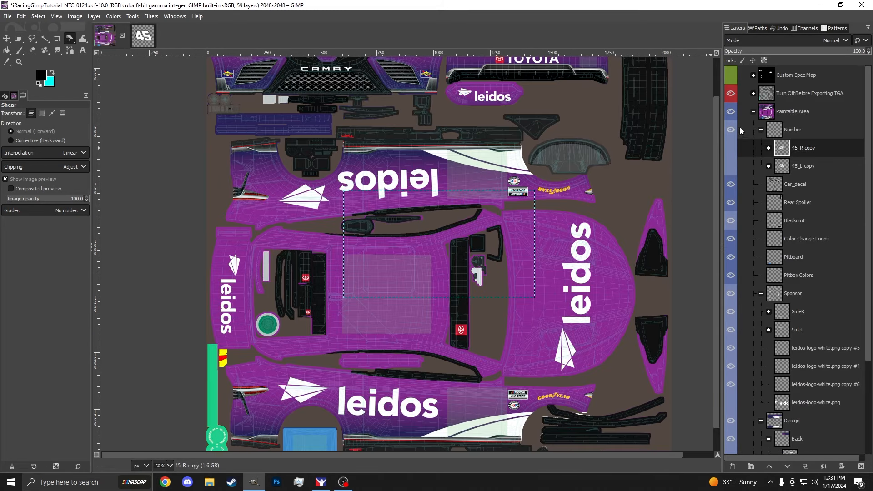
Step: Duplicate the 45_R copy group, show the duplicate and rotate it by 0.30 degrees
right_click(826, 155)
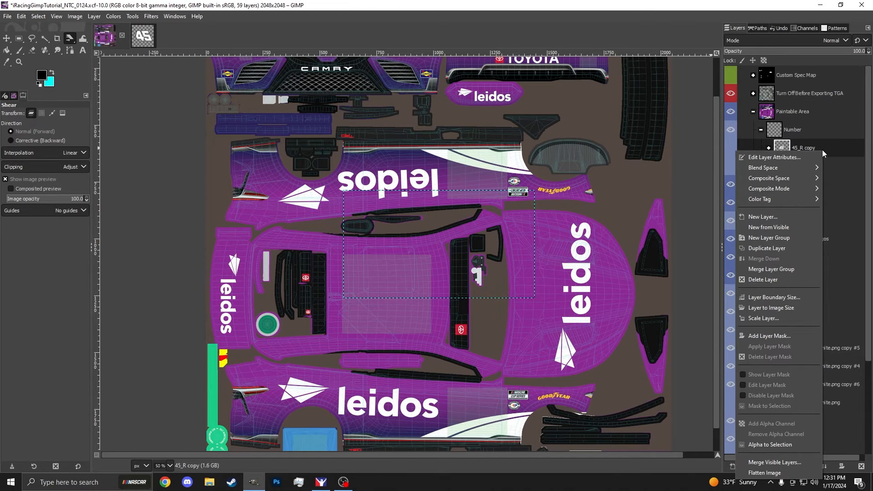
left_click(769, 247)
left_click(731, 148)
scroll(532, 222, "down", 1)
key("shift+r")
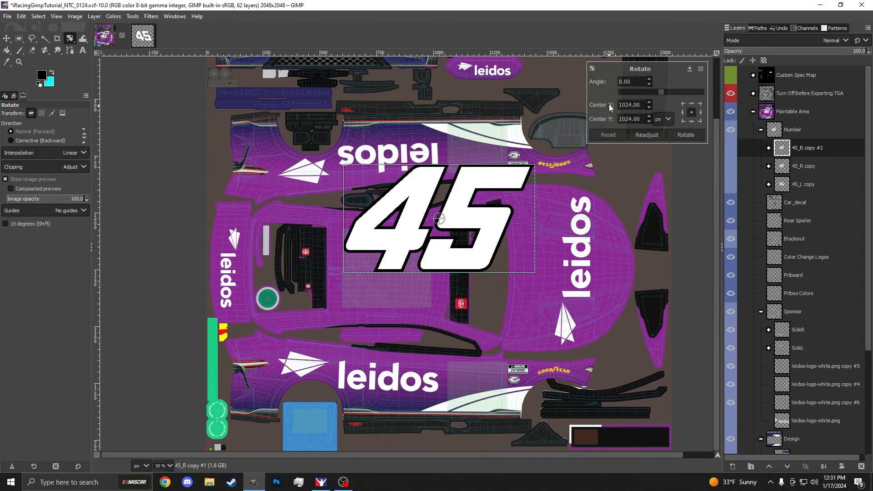
left_click(650, 80)
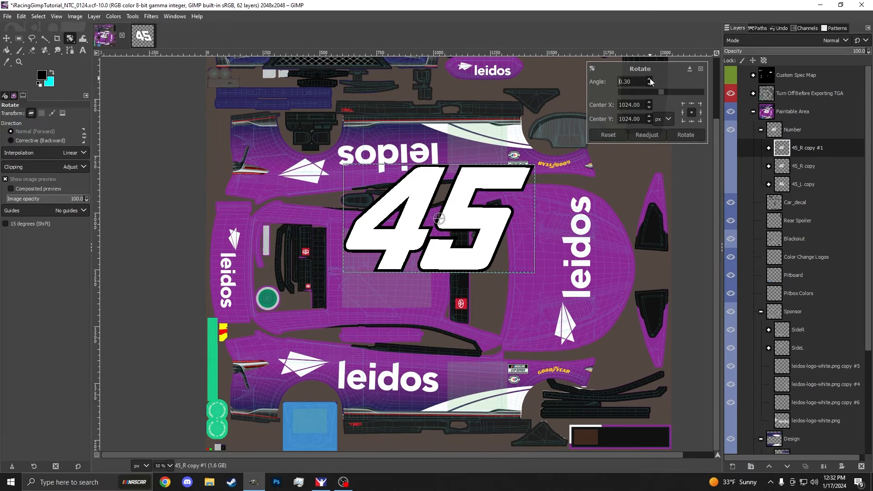
left_click(683, 134)
Step: Scale the duplicated 45 proportionally to about 280 × 161 px over the number area of the template's lower car side
key("shift+s")
left_click(457, 213)
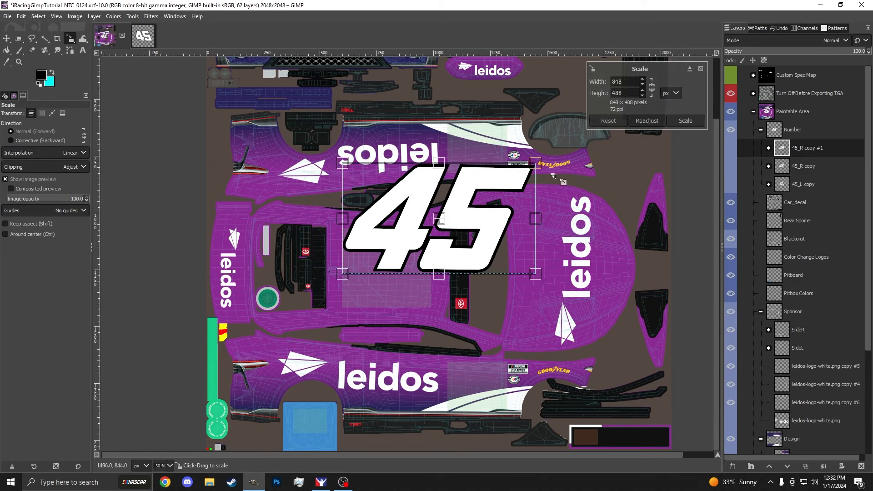
left_click_drag(339, 182, 334, 295)
scroll(480, 406, "up", 5)
scroll(419, 343, "down", 2)
scroll(333, 285, "down", 1)
left_click_drag(388, 264, 520, 128)
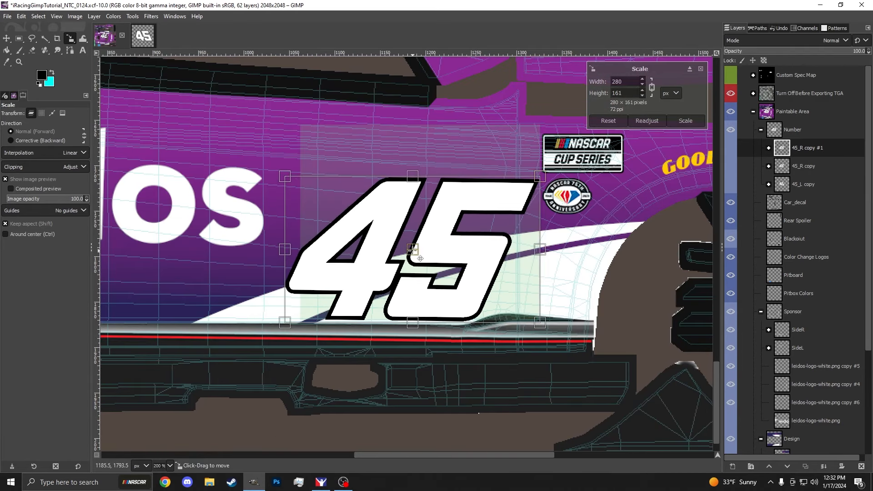
Step: Align the 45 with the lower side's number area, stretch it to about 278 × 184 px and apply the scaling
left_click_drag(420, 259, 422, 207)
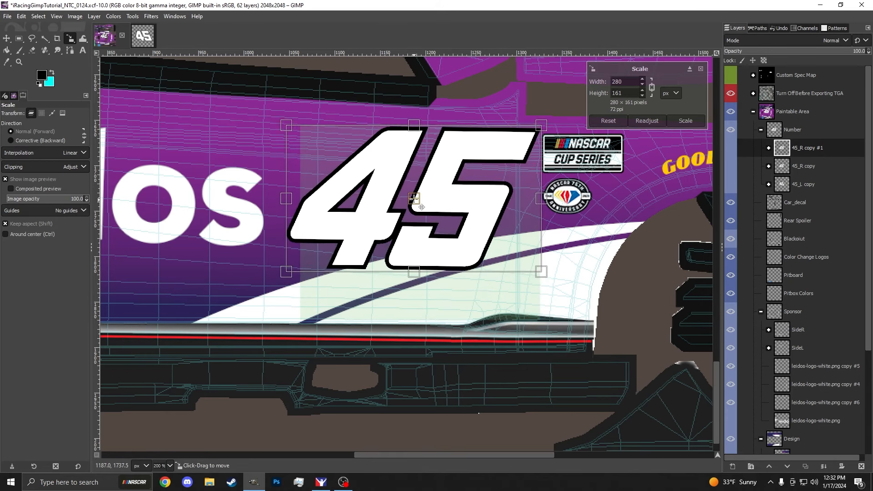
key("shift")
left_click_drag(286, 272, 286, 316)
scroll(286, 313, "up", 4)
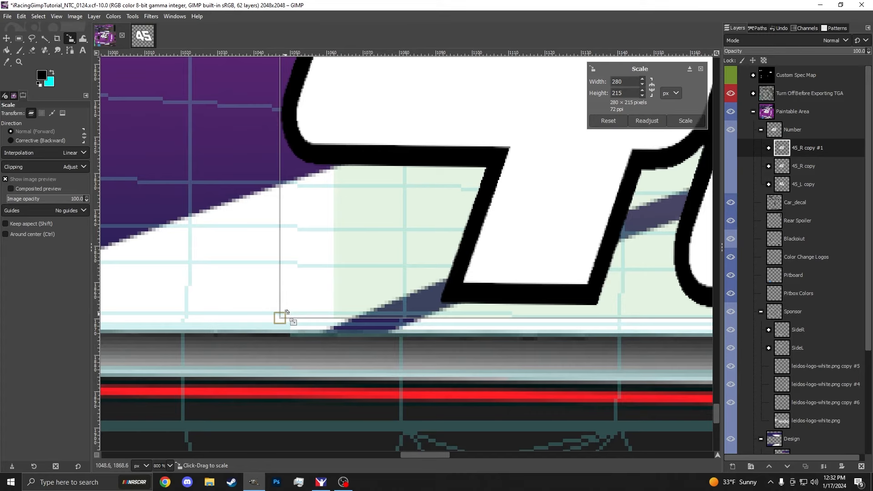
scroll(286, 313, "down", 5)
scroll(376, 203, "up", 1)
left_click_drag(382, 156, 381, 170)
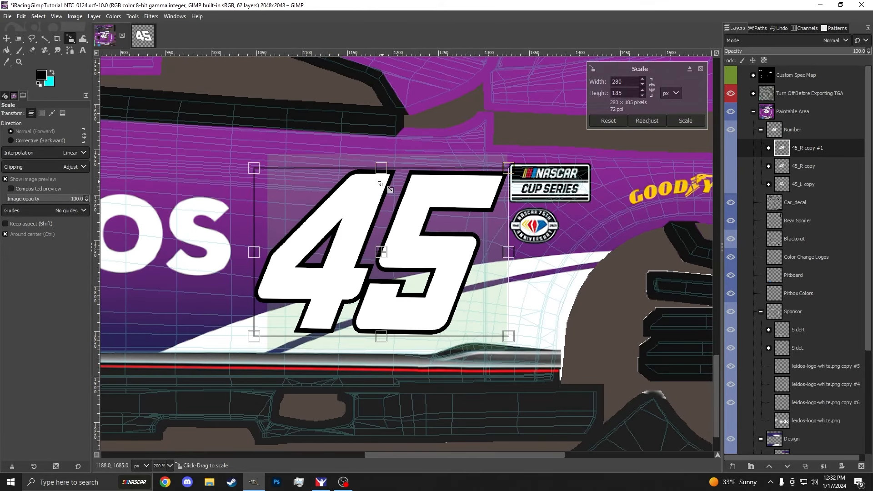
left_click_drag(509, 253, 502, 253)
left_click_drag(258, 336, 256, 338)
scroll(417, 252, "down", 2)
scroll(330, 231, "up", 1)
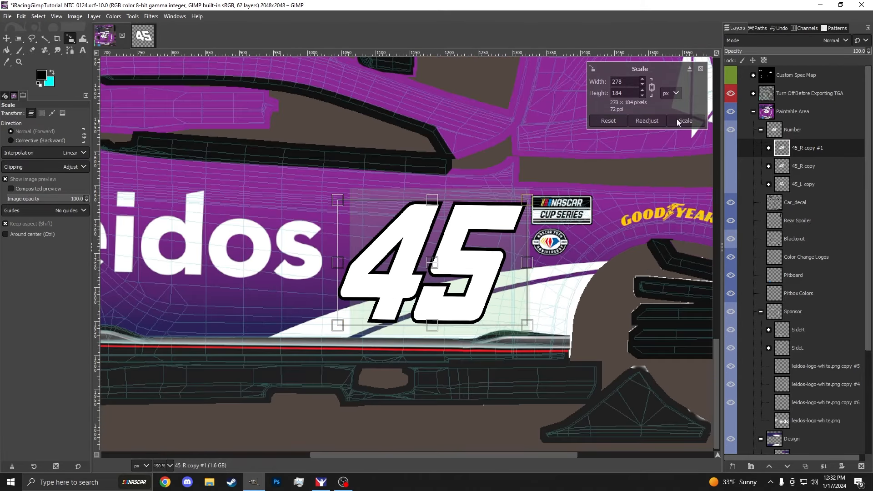
left_click(686, 120)
scroll(500, 224, "down", 2)
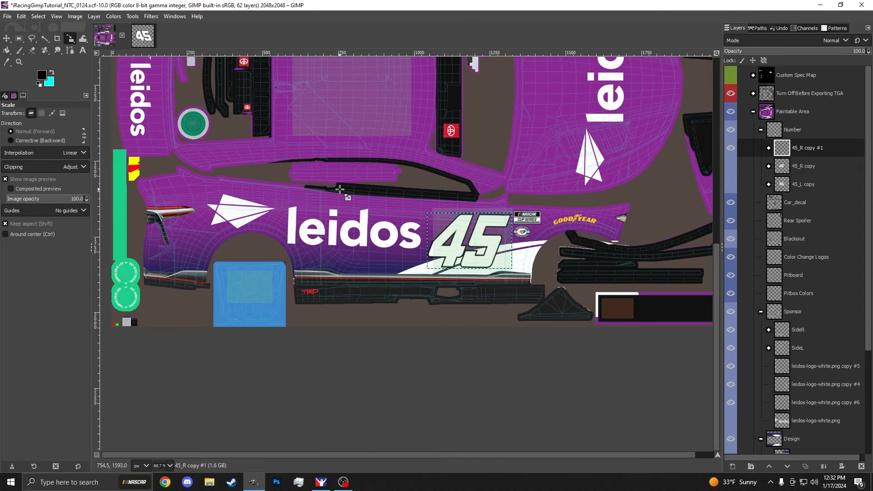
Step: Hide the Turn Off Before Exporting TGA group, re-export the car's TGA and check the number on the car in iRacing
left_click(731, 93)
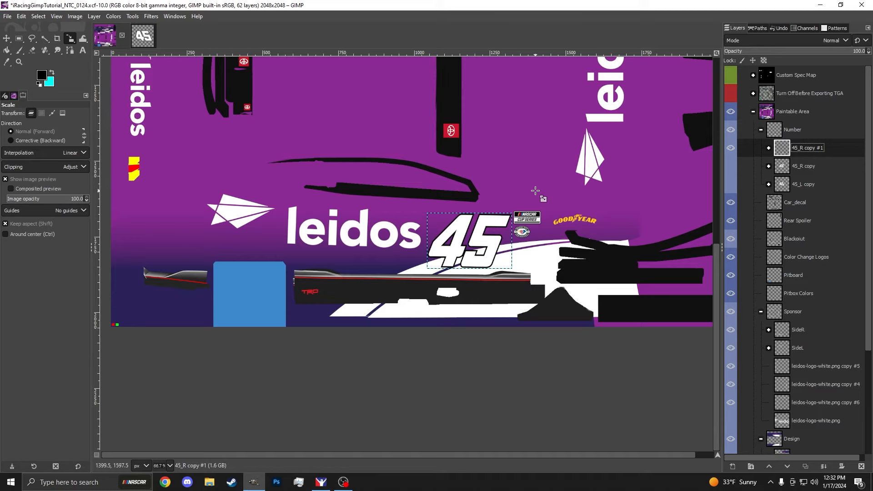
key("ctrl+e")
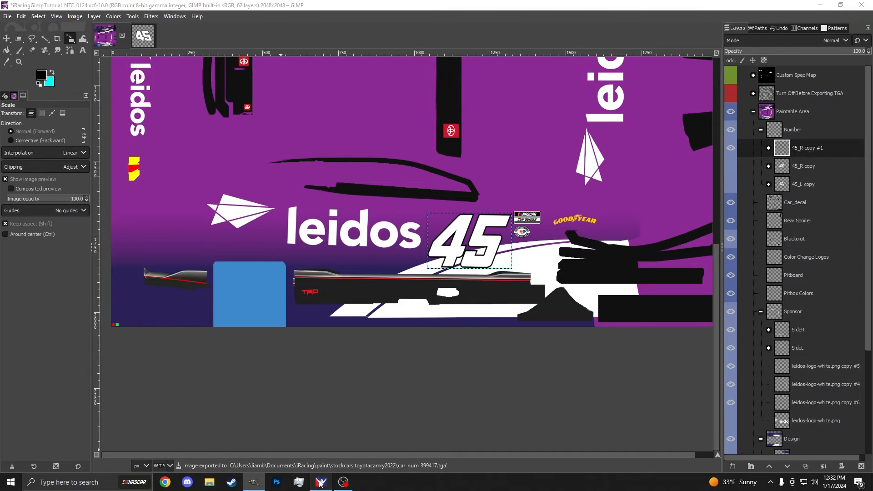
key("alt+Tab")
left_click_drag(450, 294, 469, 227)
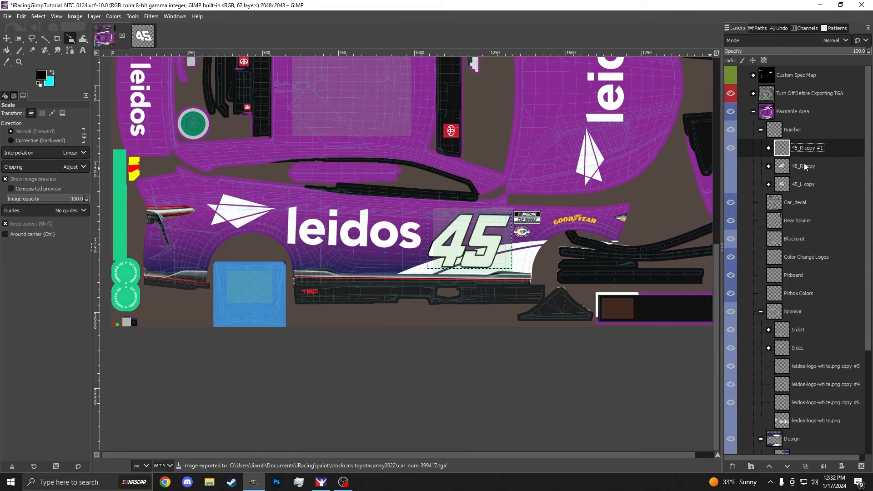
Step: Hide the Turn Off Before Exporting TGA group again and re-export the TGA with all the placed 45 copies
left_click(804, 165)
scroll(400, 247, "down", 3)
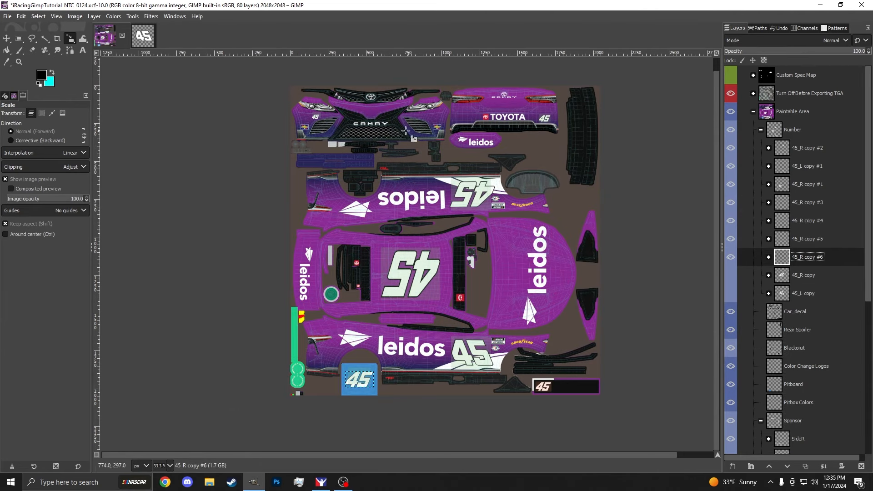
left_click(731, 95)
key("ctrl+e")
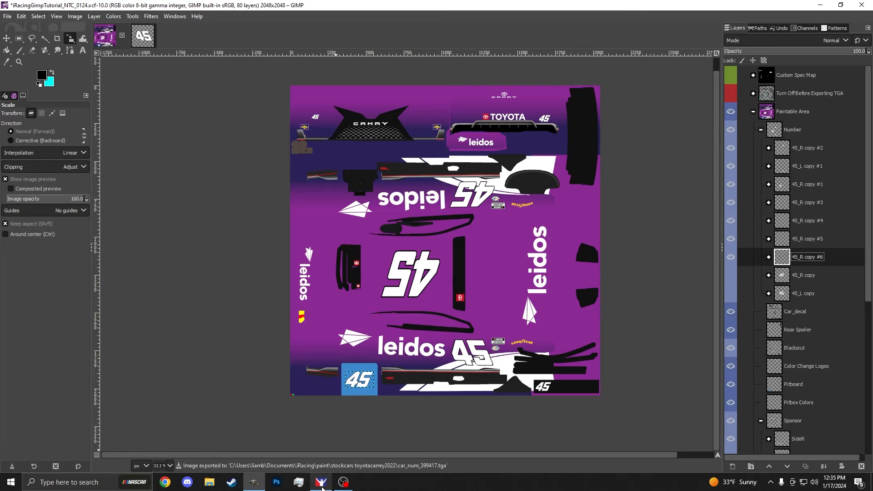
Step: Switch to iRacing and examine the 45 on both sides and the roof of the Camry model
left_click(322, 483)
left_click_drag(484, 300, 457, 206)
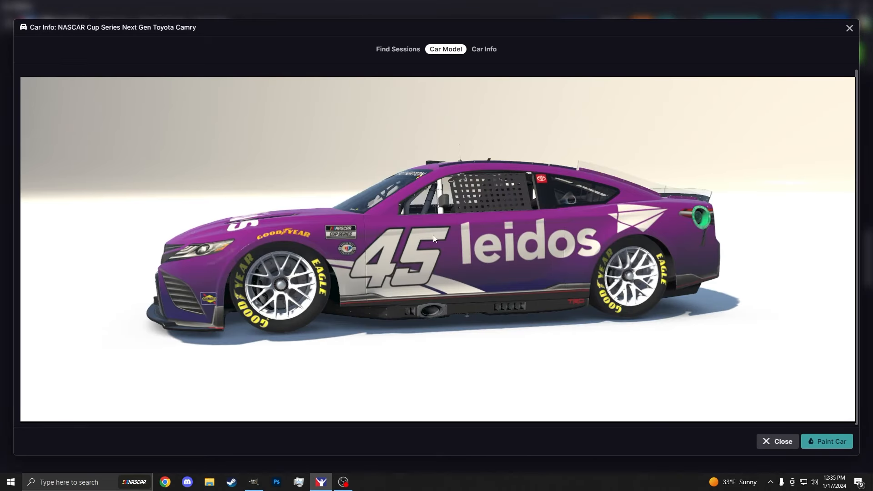
left_click_drag(434, 237, 433, 211)
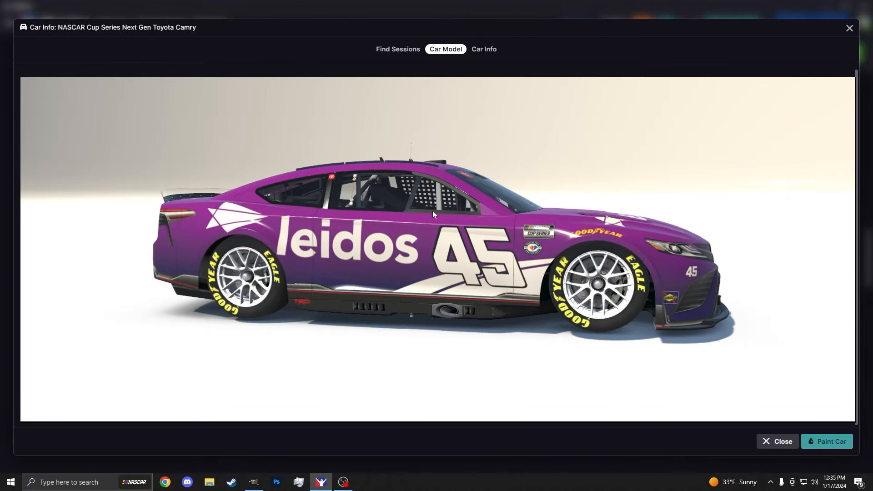
left_click_drag(444, 260, 697, 245)
left_click_drag(380, 239, 384, 277)
scroll(371, 286, "up", 2)
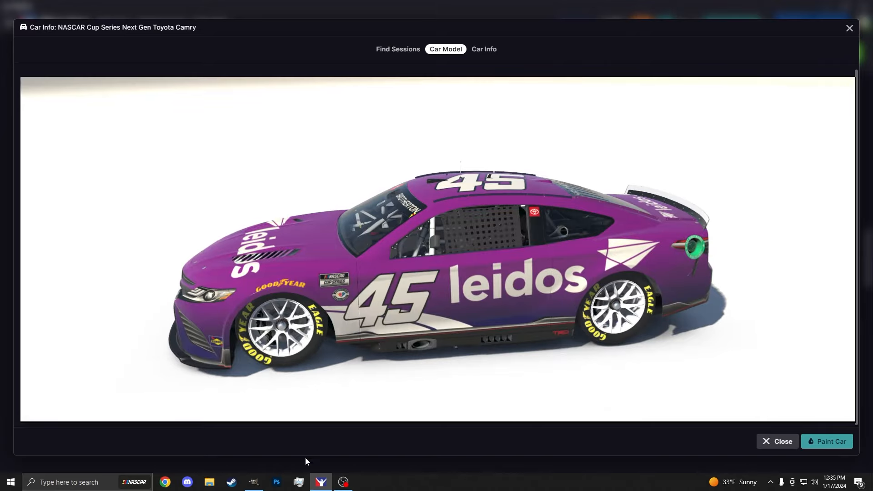
Step: Switch to GIMP and show the Turn Off Before Exporting TGA group again over the template
left_click(254, 482)
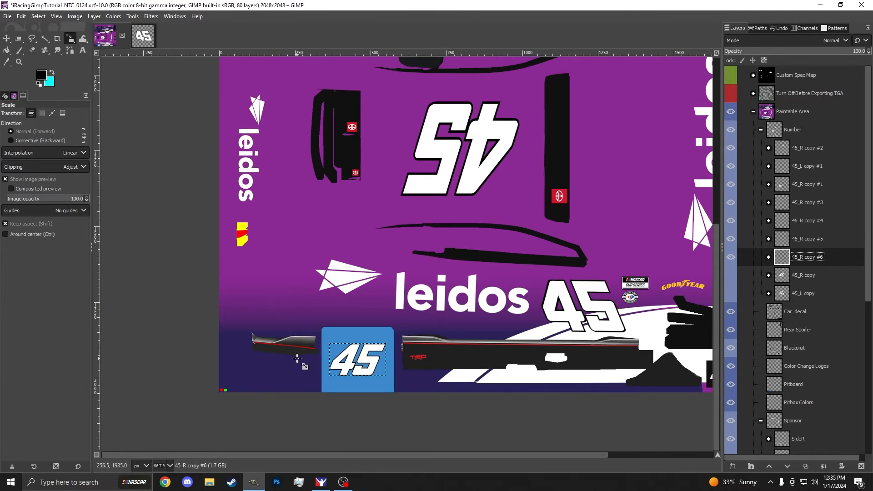
scroll(298, 359, "down", 2)
scroll(519, 349, "up", 3)
left_click(731, 95)
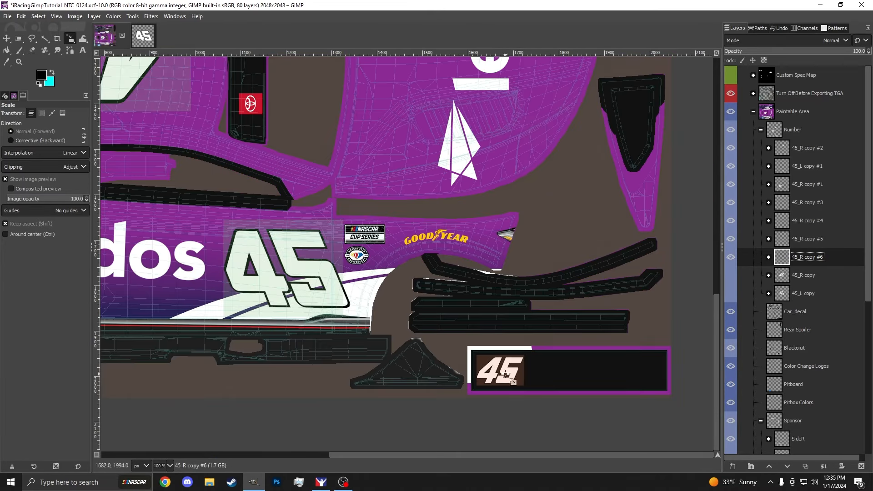
scroll(527, 381, "up", 2)
scroll(404, 287, "down", 4)
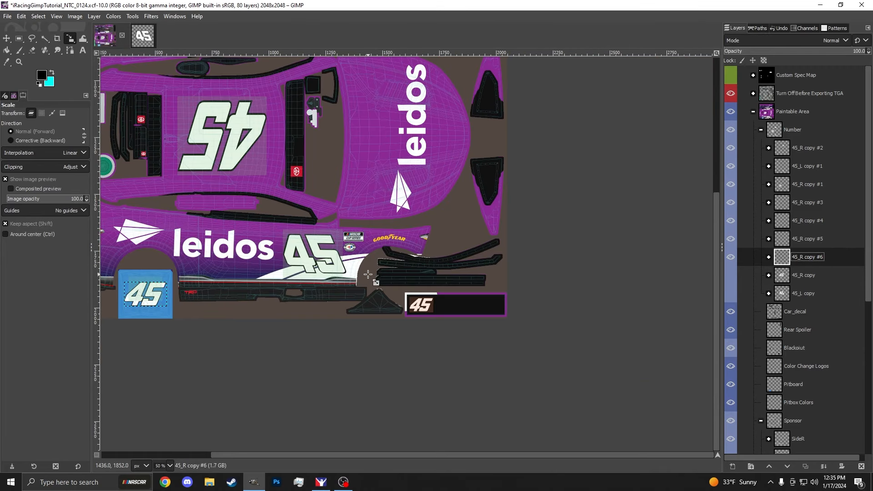
scroll(420, 266, "down", 2)
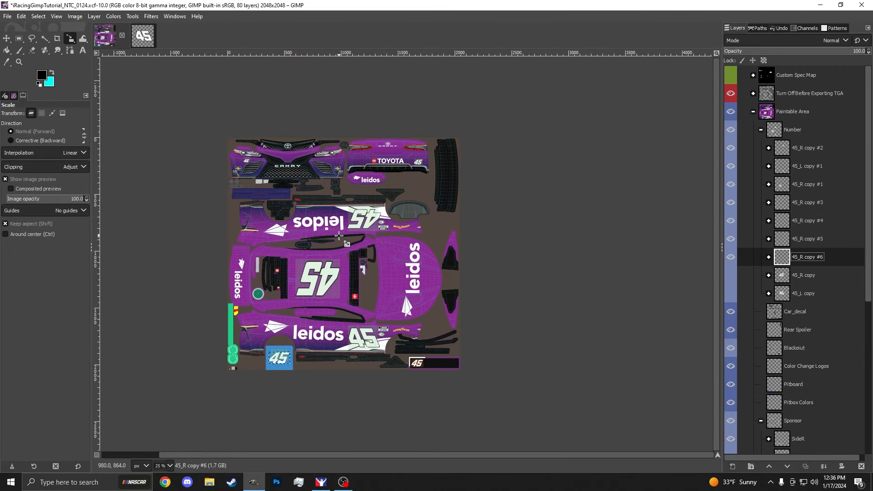
Step: Switch to iRacing and examine up close how the side 45s sit against the white stripes on both sides
left_click(321, 482)
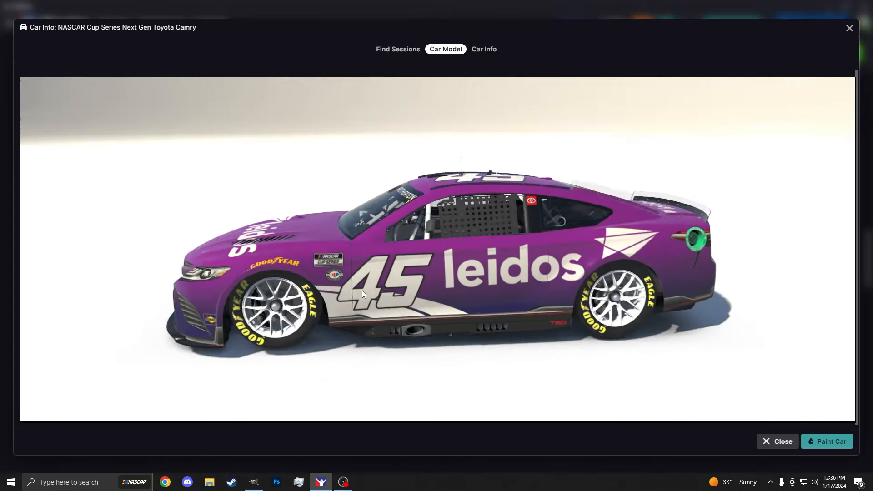
scroll(335, 268, "up", 2)
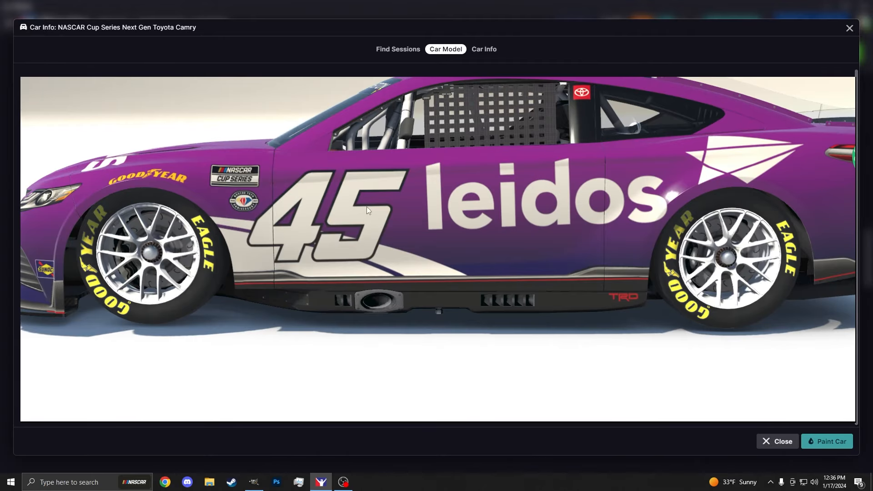
scroll(366, 206, "down", 3)
left_click_drag(345, 219, 490, 221)
left_click_drag(272, 219, 296, 262)
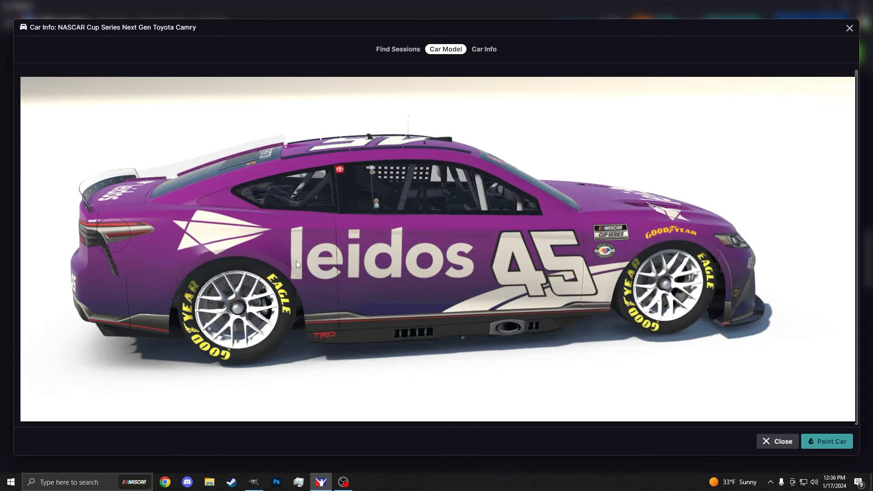
left_click_drag(404, 236, 362, 338)
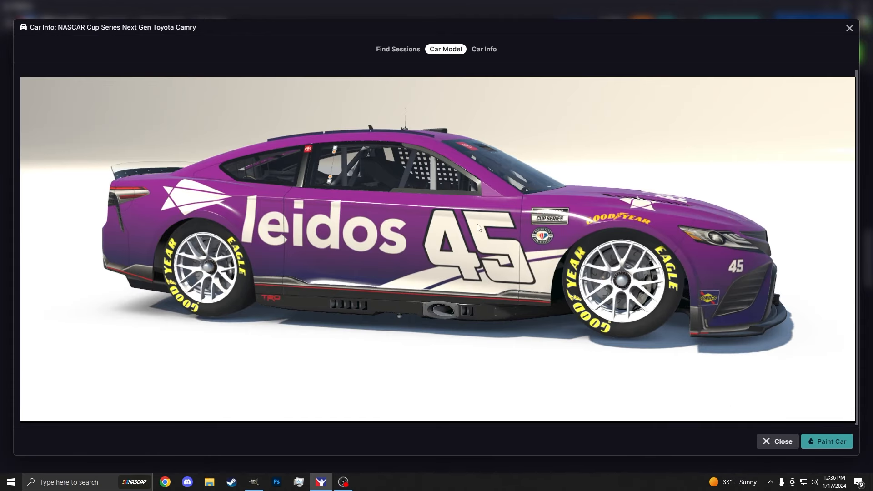
scroll(532, 263, "up", 3)
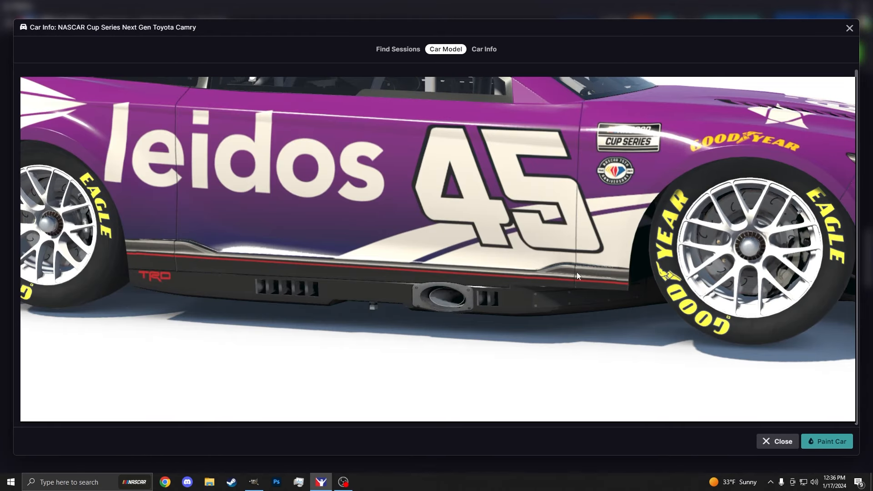
scroll(467, 179, "down", 5)
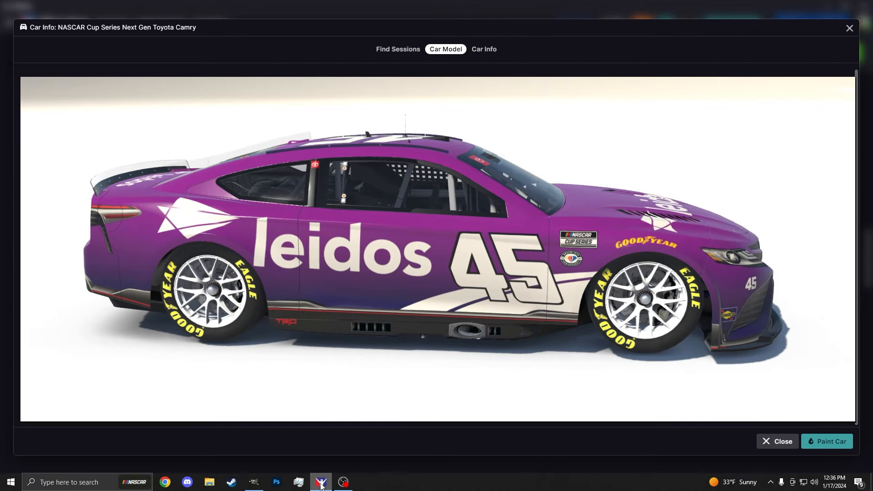
Step: Return to GIMP, collapse the Number group and save the iRacingGimpTutorial_NTC_0124.xcf file
left_click(321, 485)
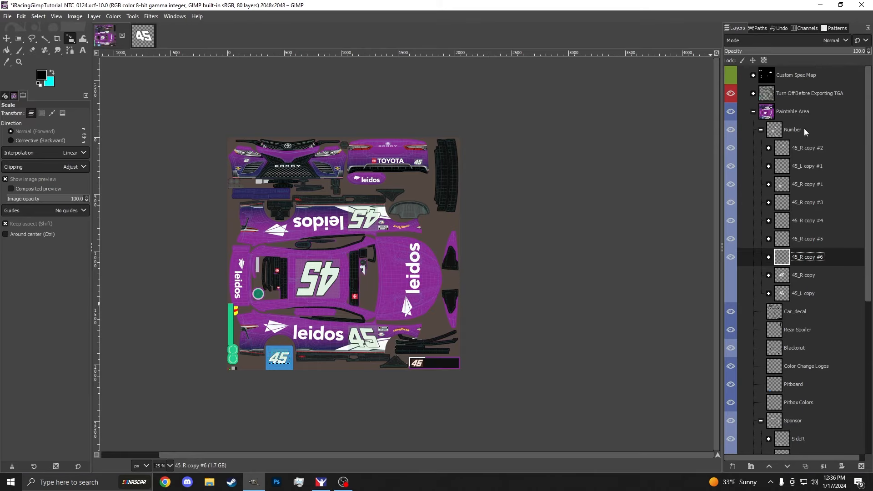
left_click(762, 131)
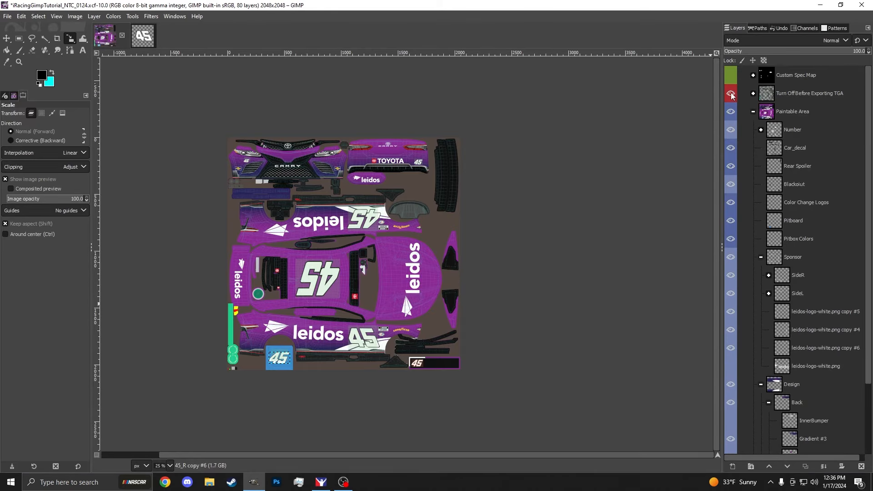
scroll(357, 348, "up", 3, "ctrl")
left_click(7, 16)
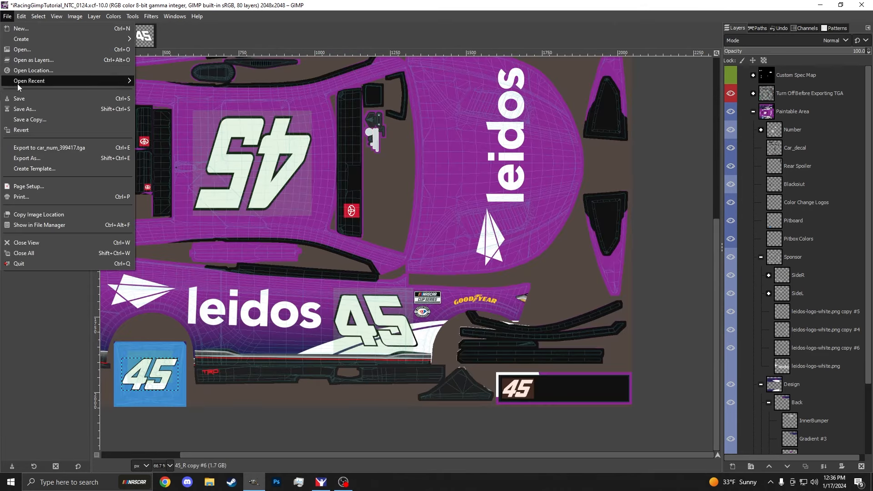
left_click(19, 98)
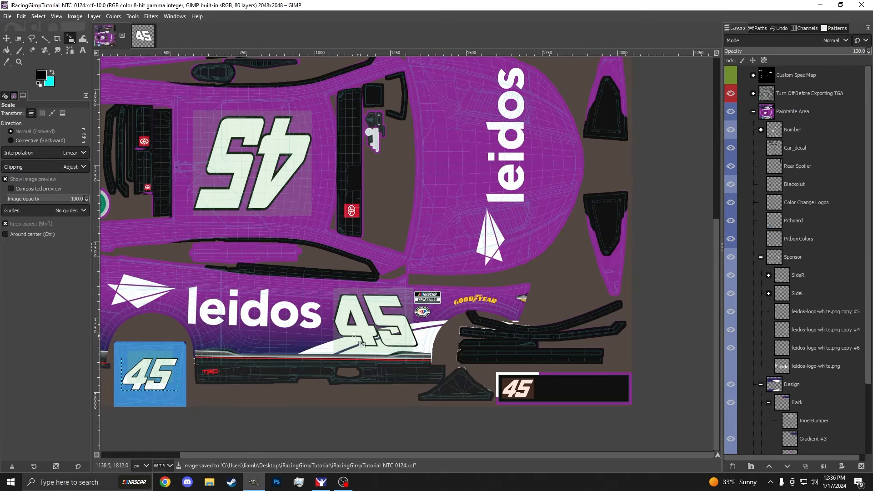
Step: Hide the Turn Off Before Exporting TGA and Number groups and the Lines layers in the Right and Left design groups
scroll(355, 337, "up", 2, "ctrl")
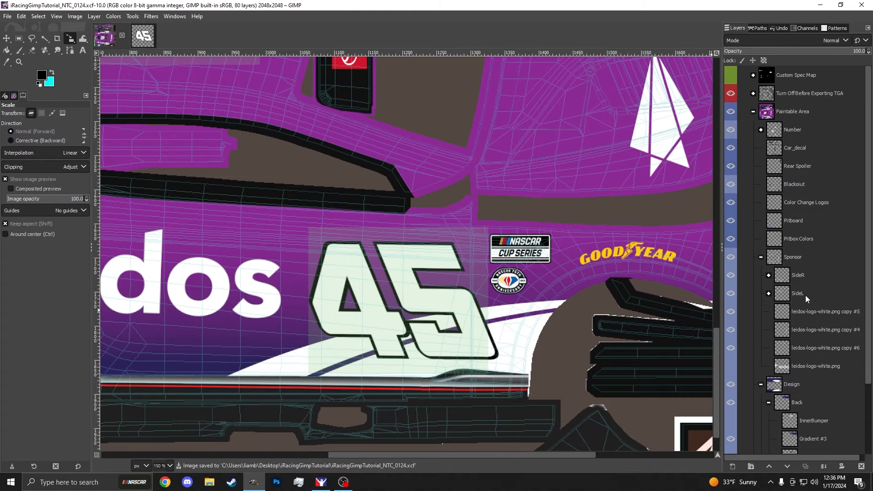
left_click(731, 94)
left_click(728, 132)
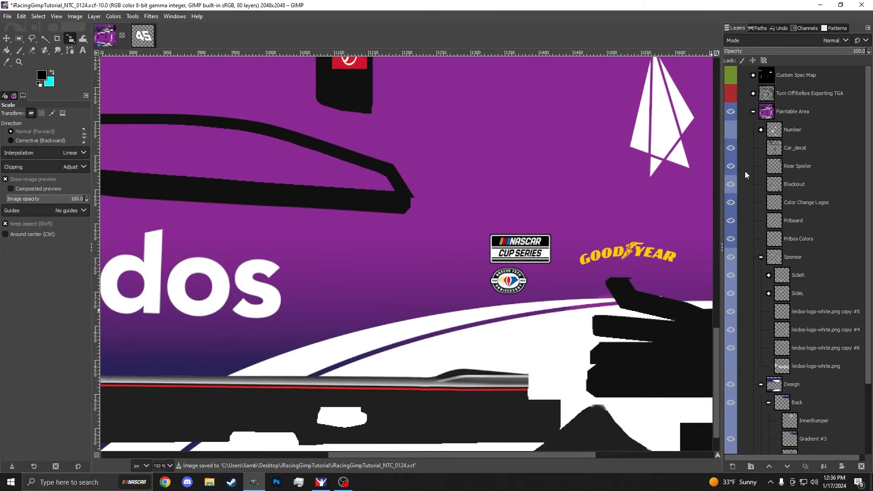
scroll(747, 255, "down", 3)
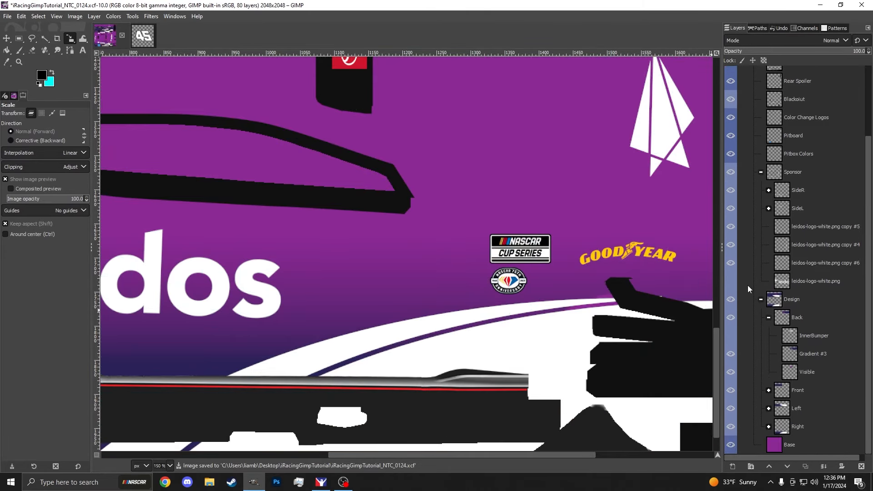
left_click(769, 426)
left_click(732, 391)
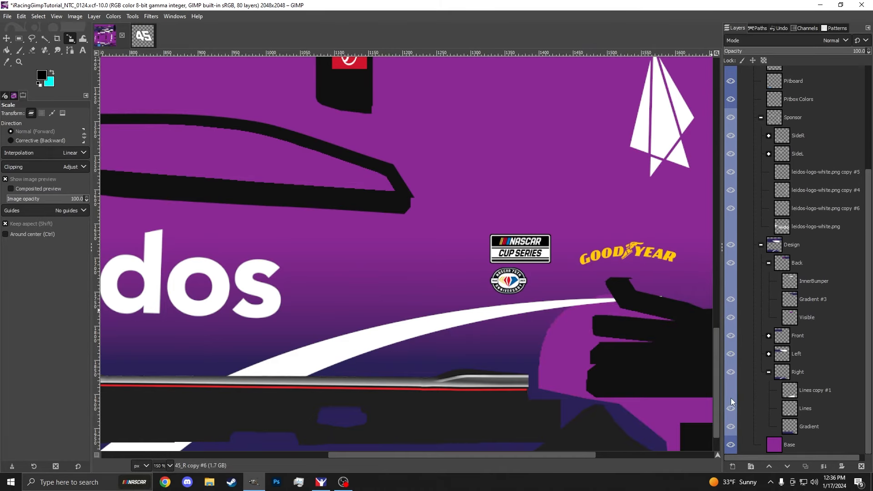
left_click(731, 406)
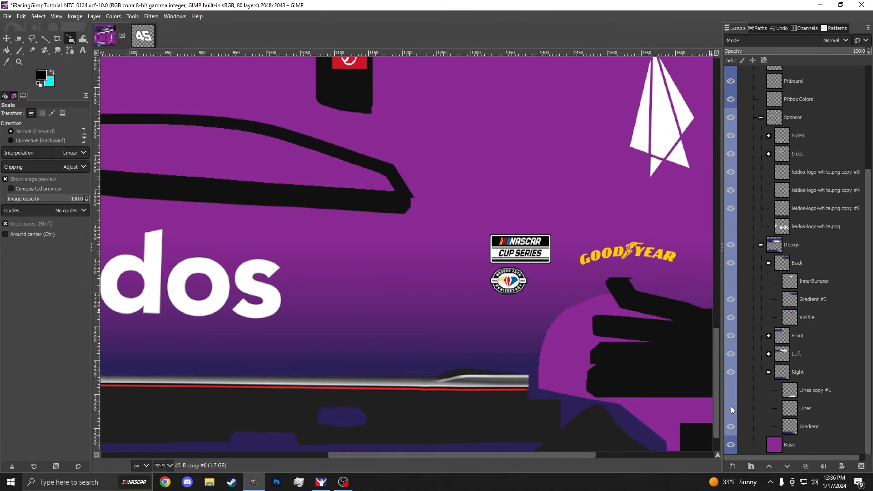
left_click(768, 354)
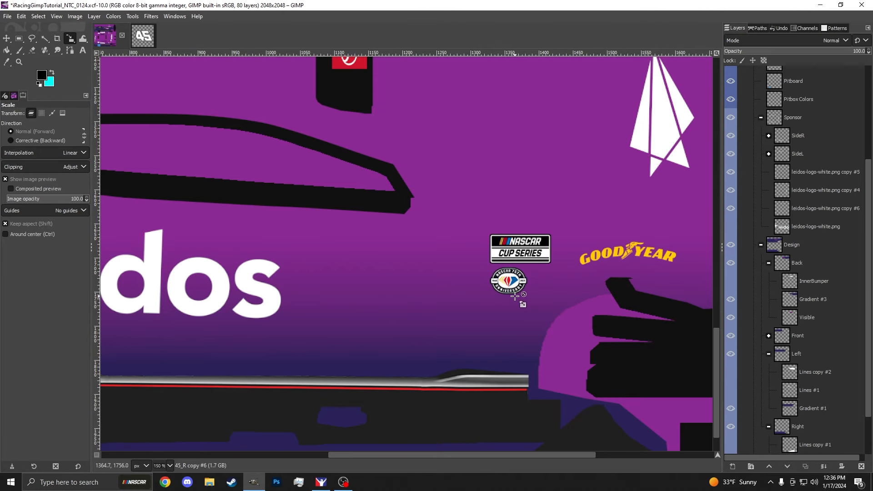
scroll(520, 303, "down", 1)
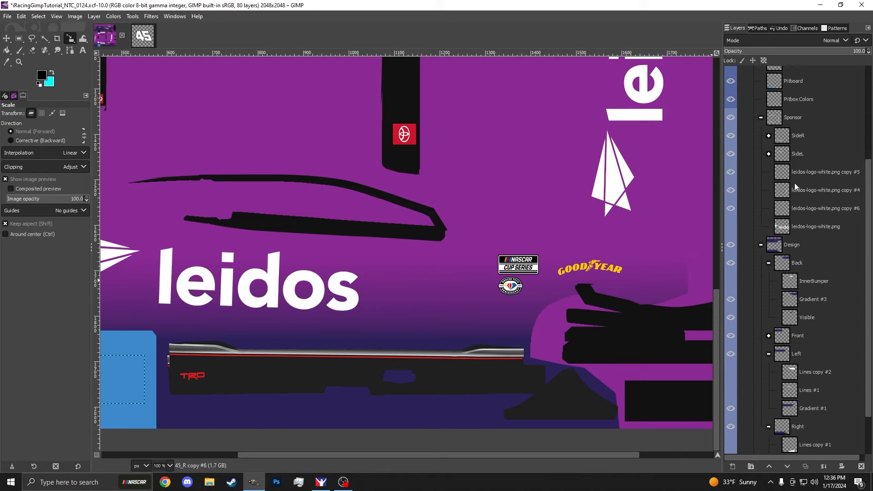
Step: Create a new layer from the visible image directly above the Car_decal layer
scroll(793, 223, "up", 3)
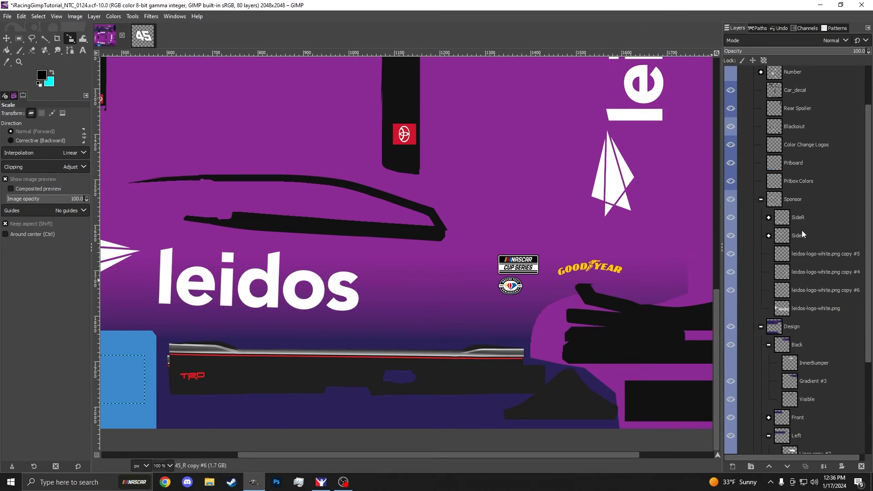
scroll(799, 226, "up", 2)
right_click(792, 148)
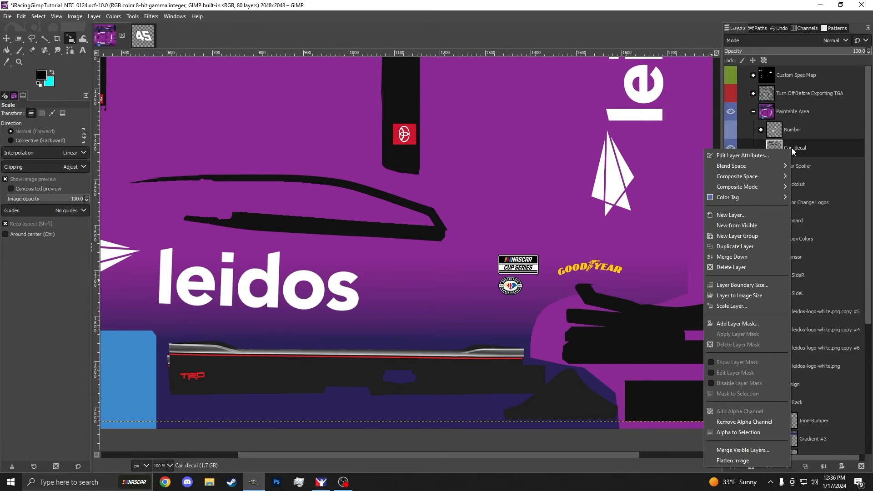
left_click(750, 226)
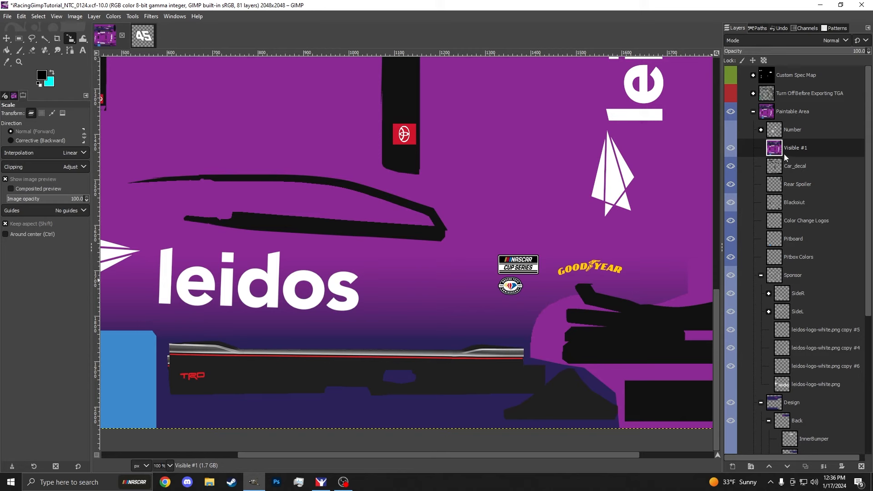
Step: Make a rectangular selection about 444 × 1325 px spanning the number areas of both car sides
left_click(20, 39)
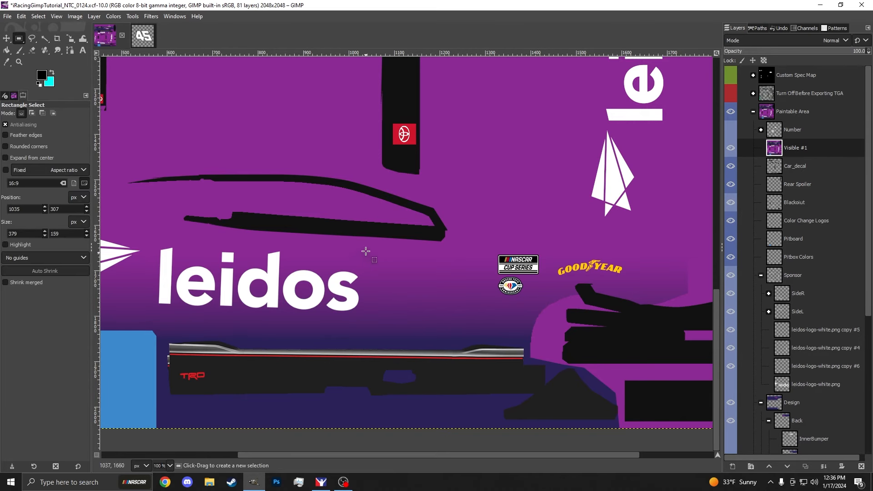
left_click_drag(366, 251, 495, 367)
left_click_drag(419, 252, 429, 74)
scroll(424, 244, "up", 7)
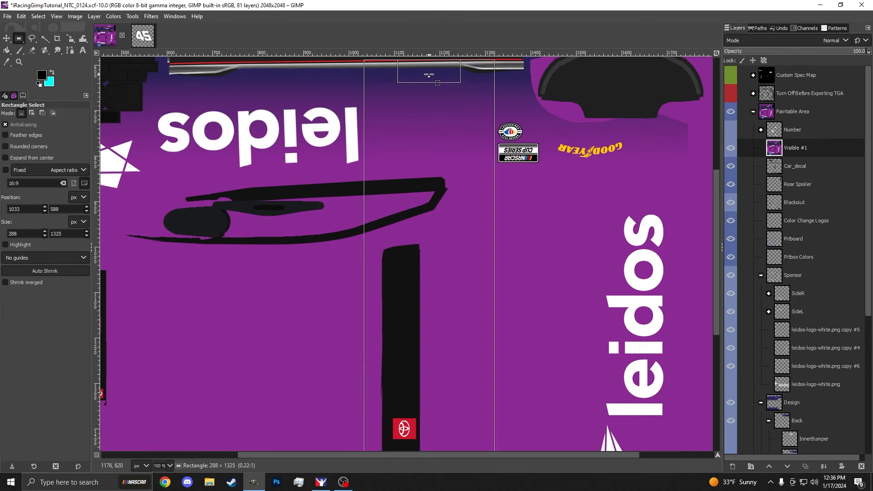
left_click_drag(486, 171, 565, 171)
scroll(476, 174, "down", 7)
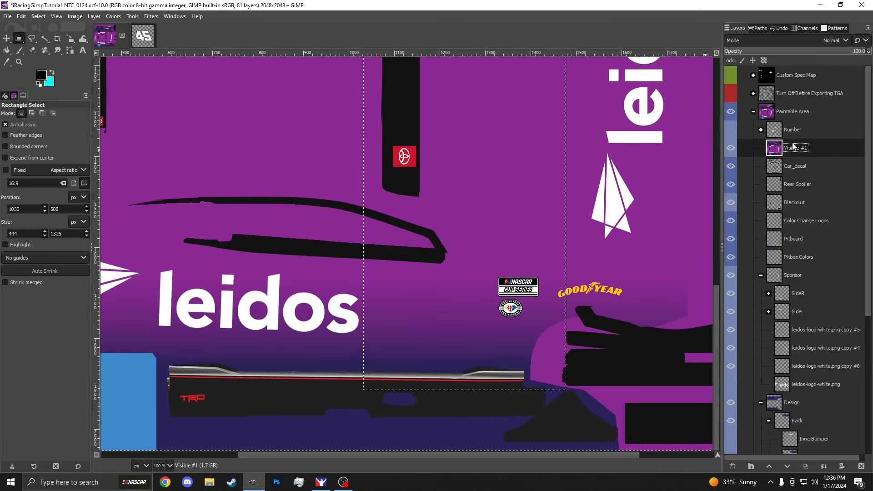
Step: Cut away everything outside the selected strip on the new visible layer and crop the layer to its content
key("ctrl+x")
left_click(94, 17)
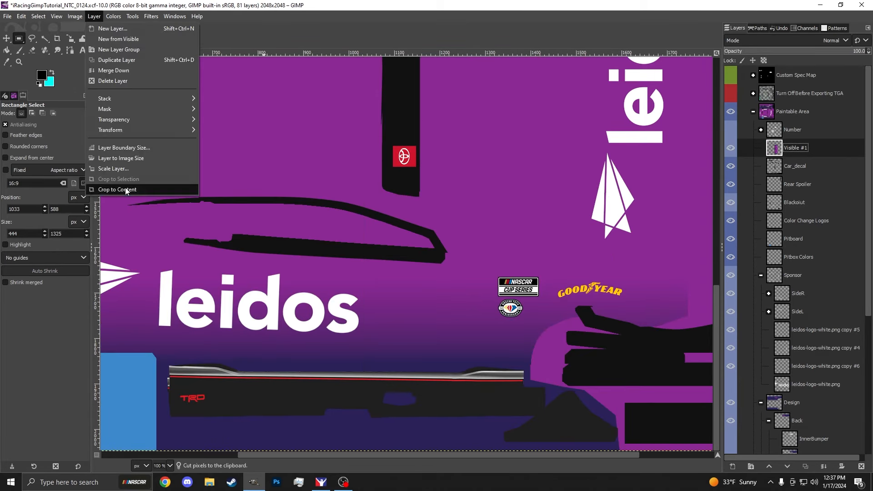
left_click(125, 189)
Step: Show the Turn Off Before Exporting TGA and Number groups again
scroll(577, 187, "down", 2)
scroll(637, 168, "up", 5)
scroll(496, 291, "down", 2)
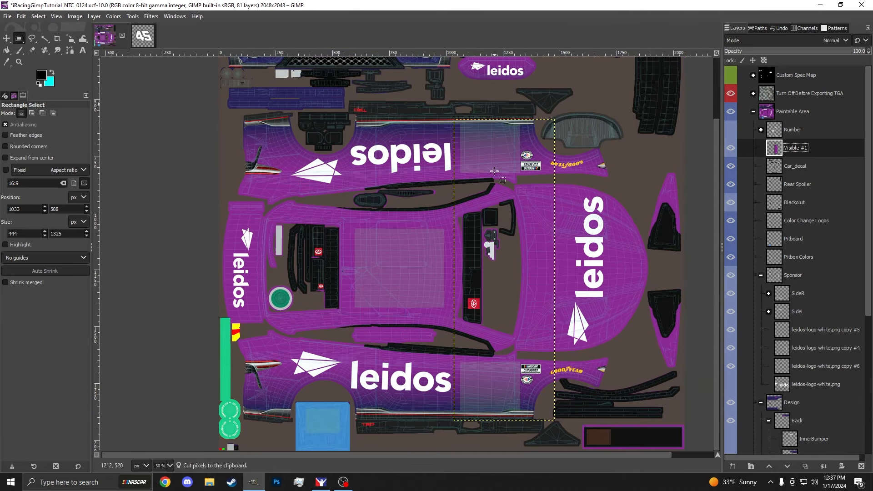
scroll(491, 312, "up", 1)
left_click(735, 128)
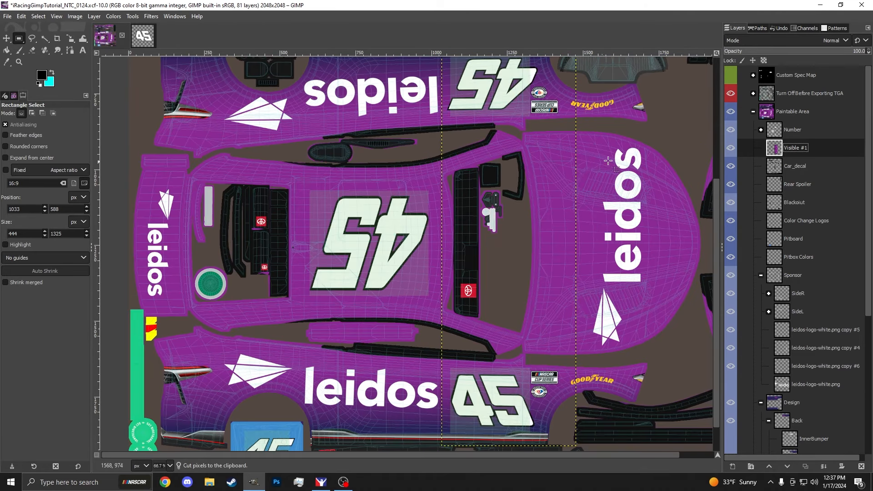
Step: Rename the cropped visible layer as Outline
double_click(795, 149)
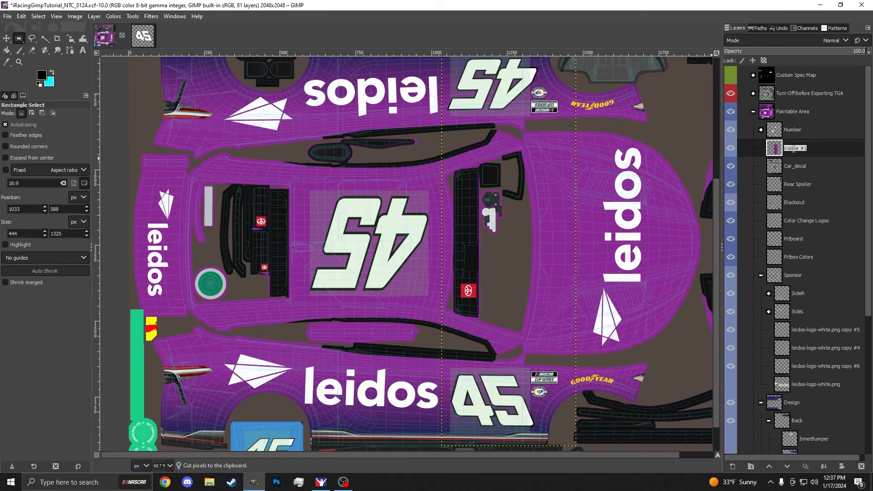
type("Outline")
key("Return")
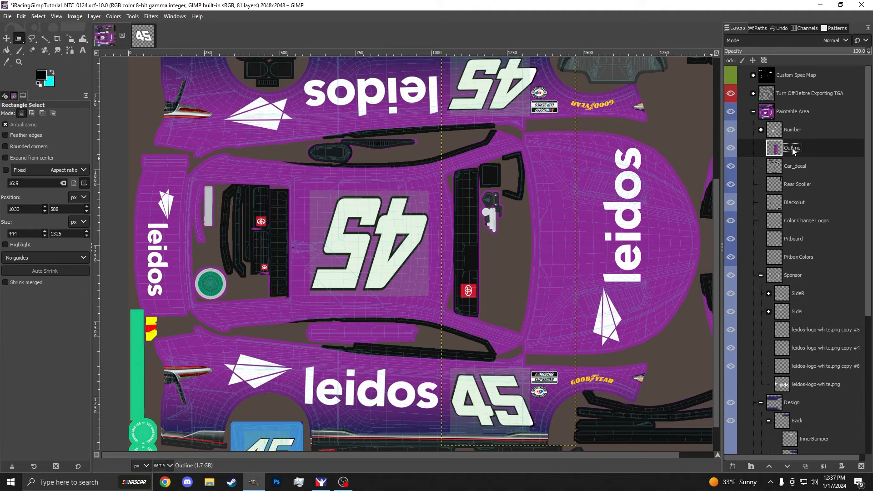
Step: Move the Outline layer into the 45_R copy #2 group between its two number layers and duplicate it
left_click_drag(794, 151, 792, 281)
left_click(808, 157)
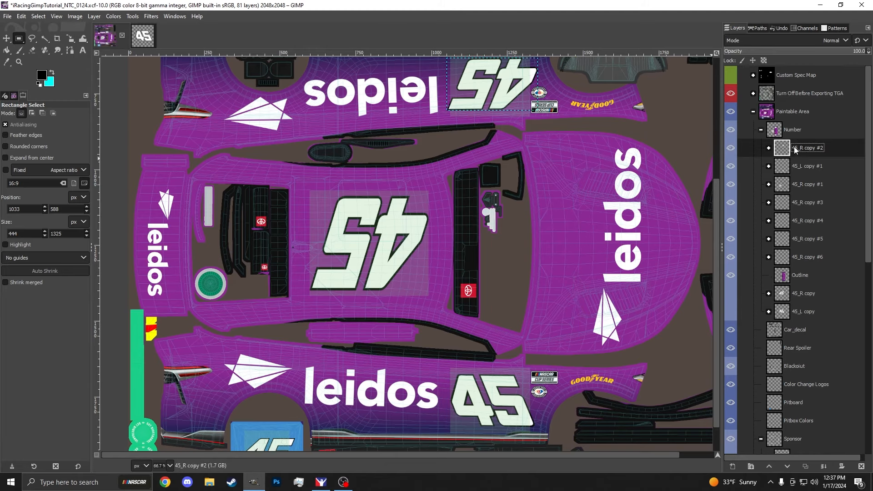
scroll(486, 266, "up", 2)
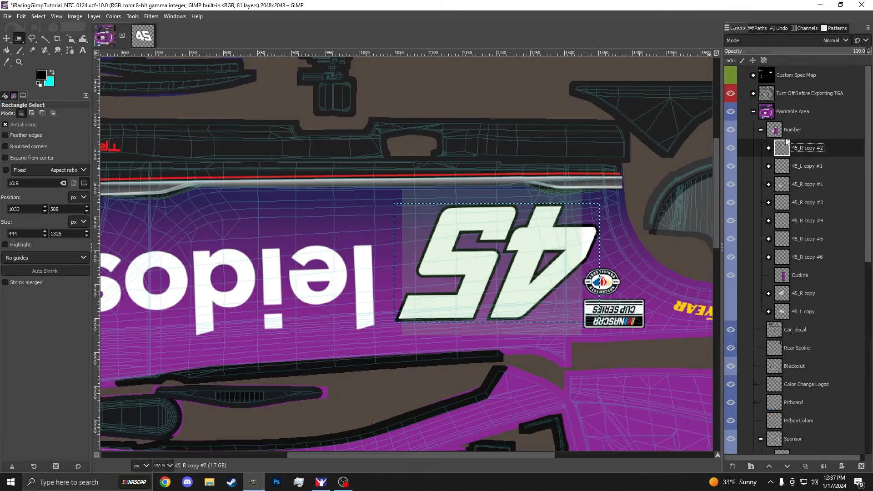
left_click(769, 148)
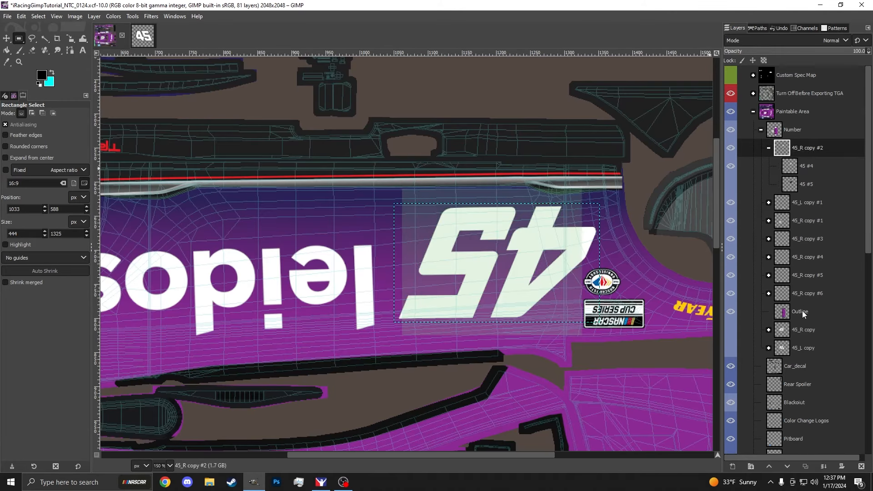
left_click_drag(801, 311, 806, 182)
right_click(806, 184)
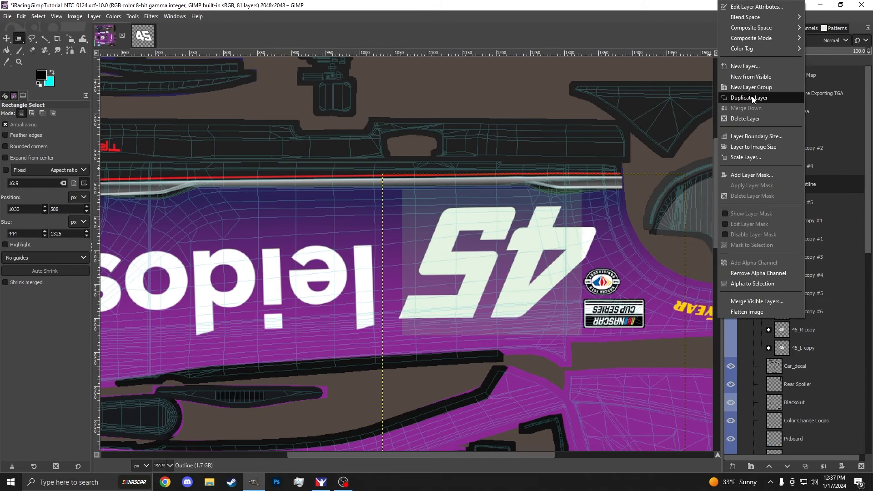
left_click(755, 97)
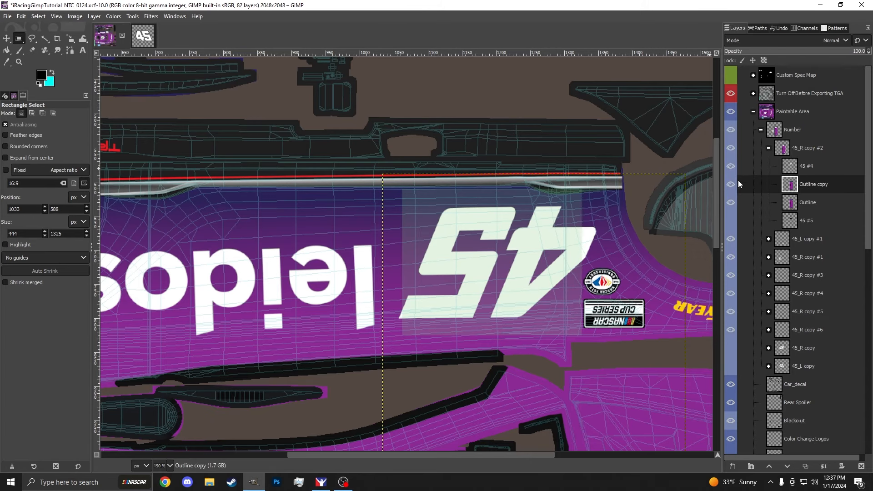
Step: Select the shape of the 45 #4 layer and try growing the selection
right_click(806, 165)
left_click(764, 447)
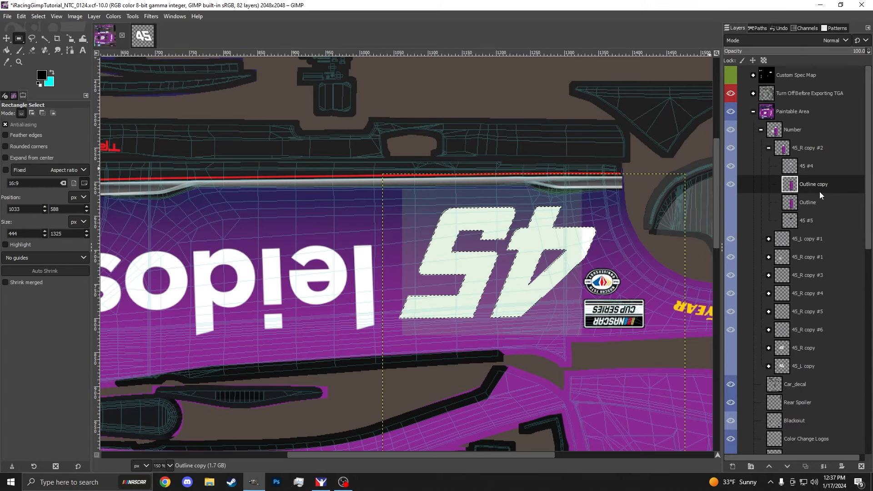
left_click(38, 15)
left_click(59, 140)
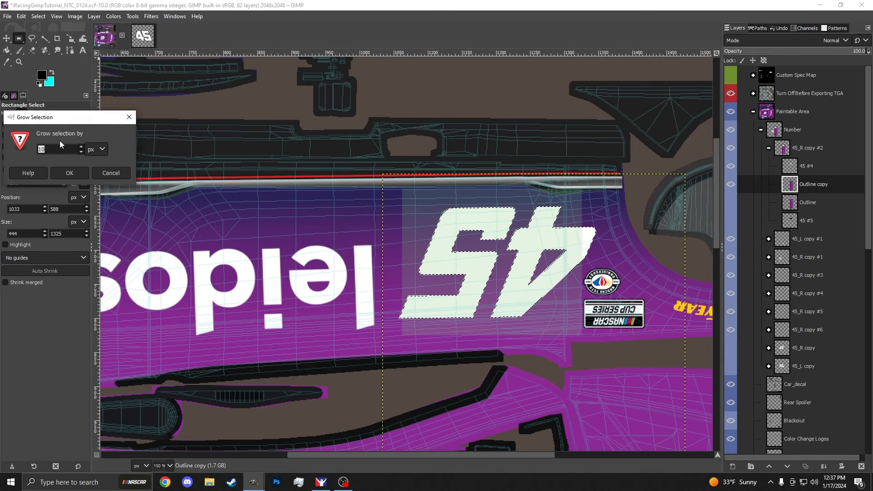
key("Return")
key("ctrl+z")
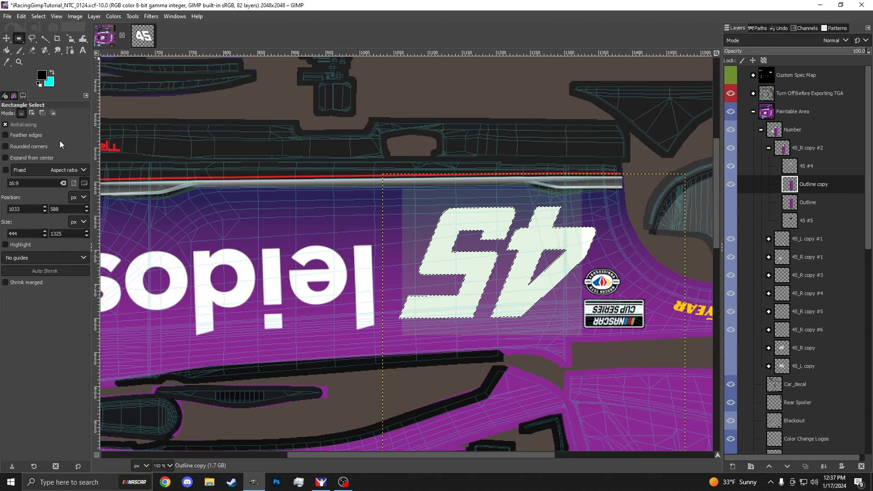
Step: Grow the number-shaped selection by a few pixels and cut away everything outside it on the Outline copy layer
left_click(39, 16)
left_click(56, 136)
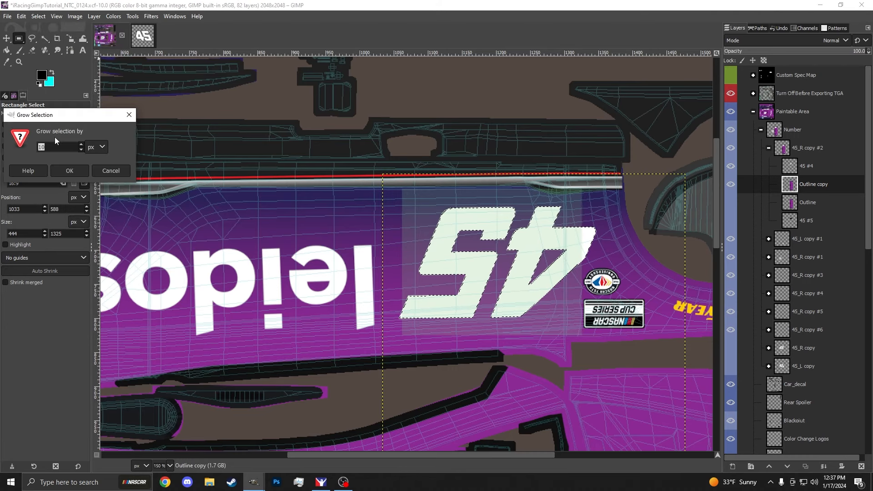
key("Return")
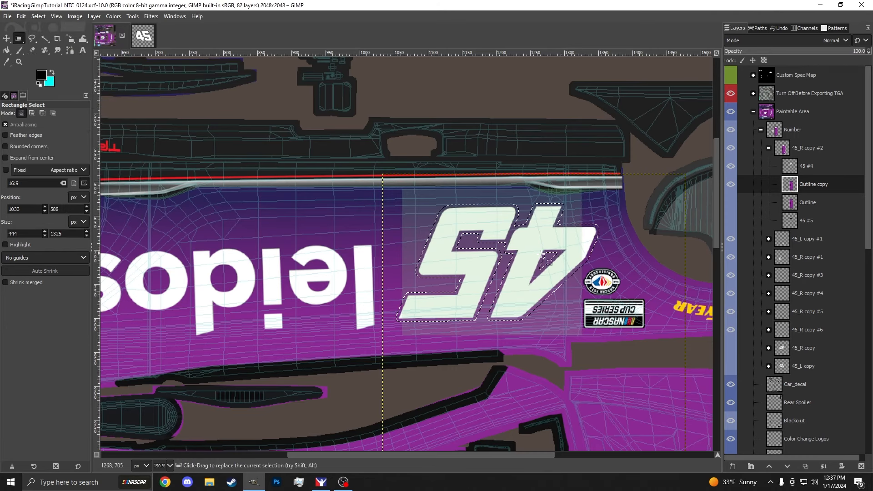
scroll(541, 254, "up", 1)
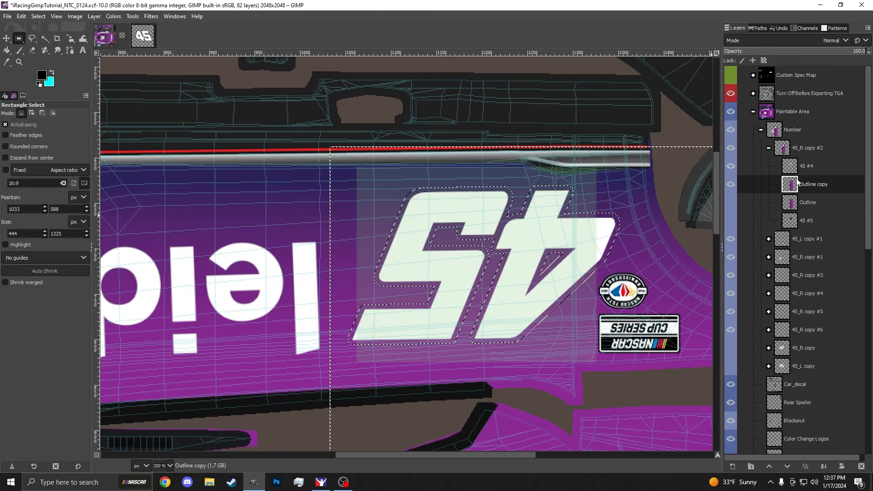
key("ctrl+x")
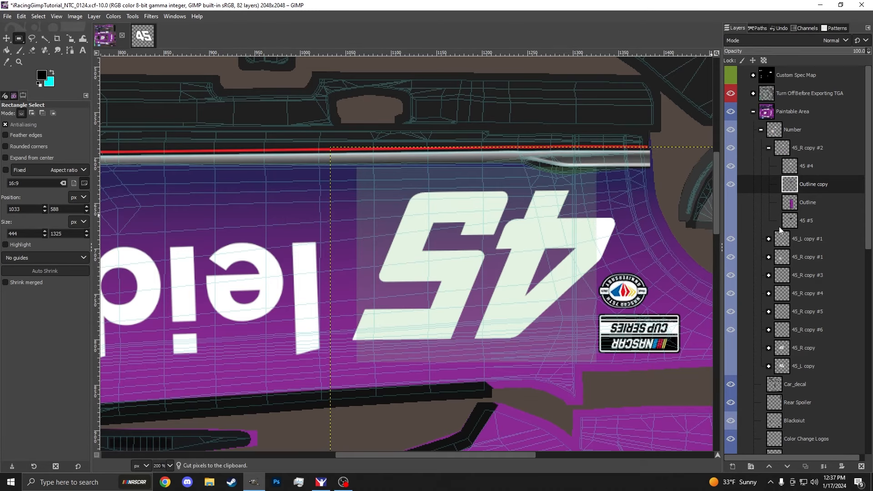
Step: Show the Lines copy #2 and Lines #1 stripe layers in the Left design group
scroll(779, 226, "down", 10)
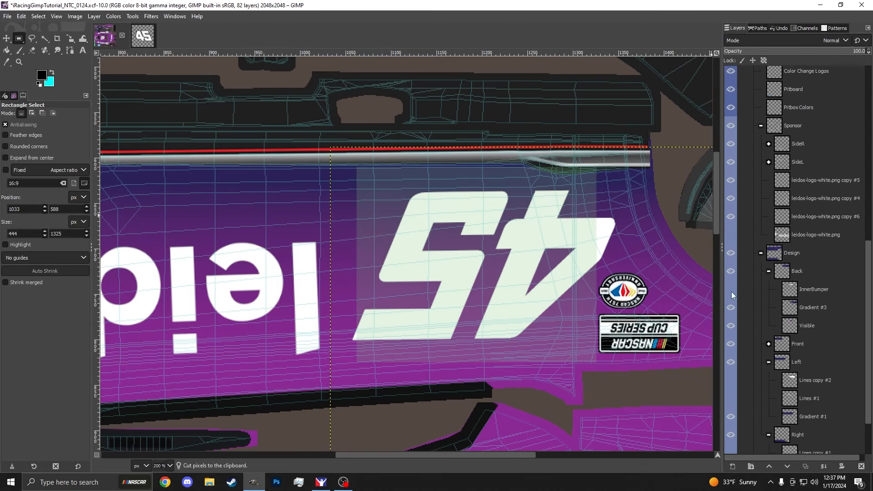
scroll(731, 293, "down", 3)
left_click(730, 318)
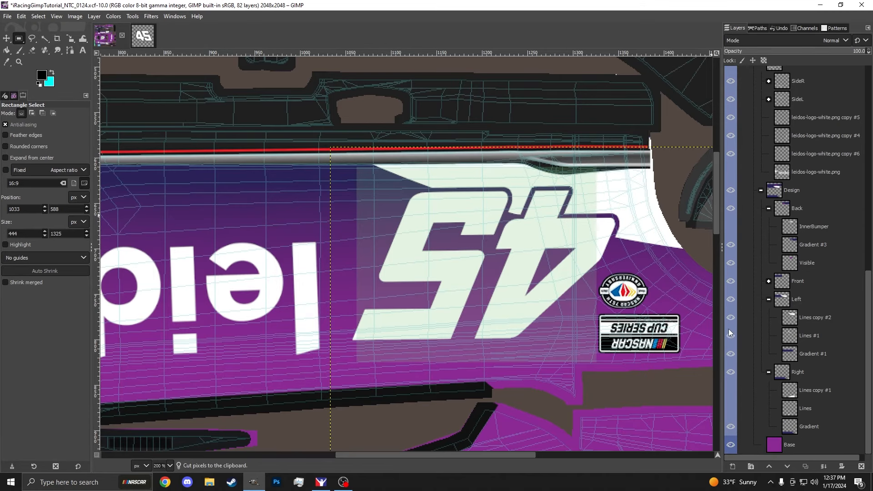
left_click(731, 335)
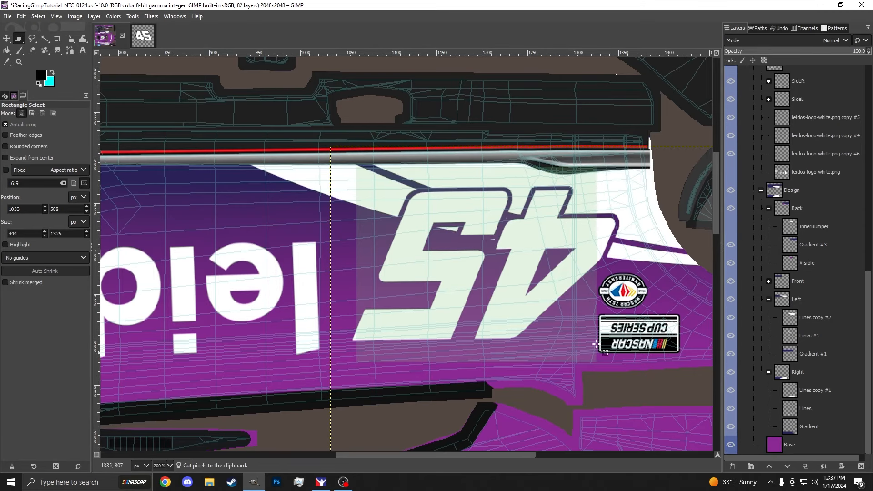
Step: Examine the inverted side number's outline against the stripes for gaps and stray white areas
scroll(457, 233, "down", 2, "ctrl")
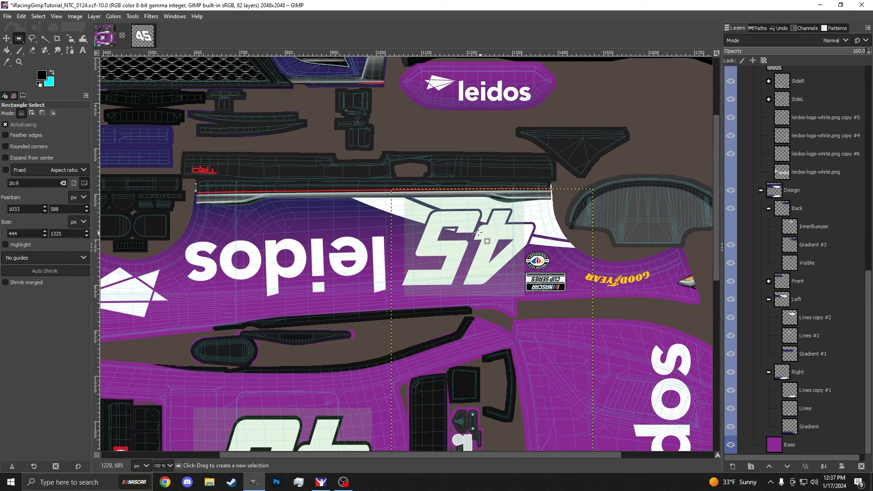
scroll(479, 233, "up", 3, "ctrl")
scroll(473, 204, "down", 3, "ctrl")
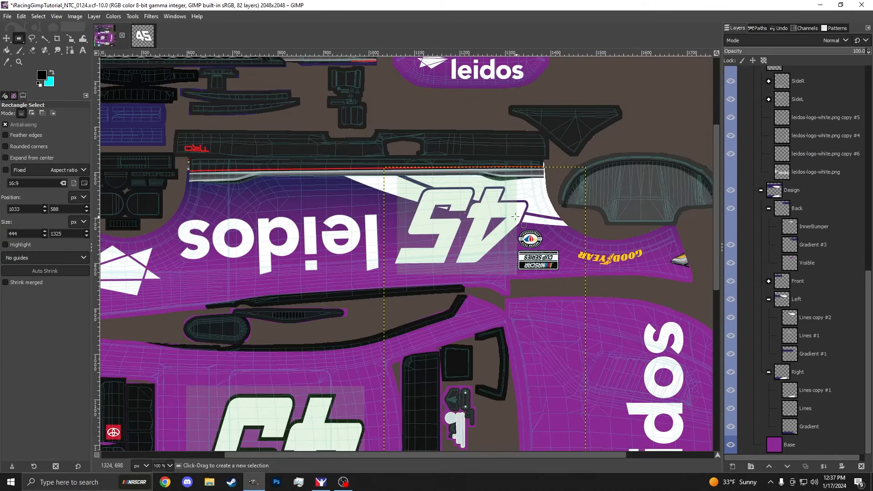
scroll(503, 215, "up", 3, "ctrl")
scroll(385, 203, "down", 3, "ctrl")
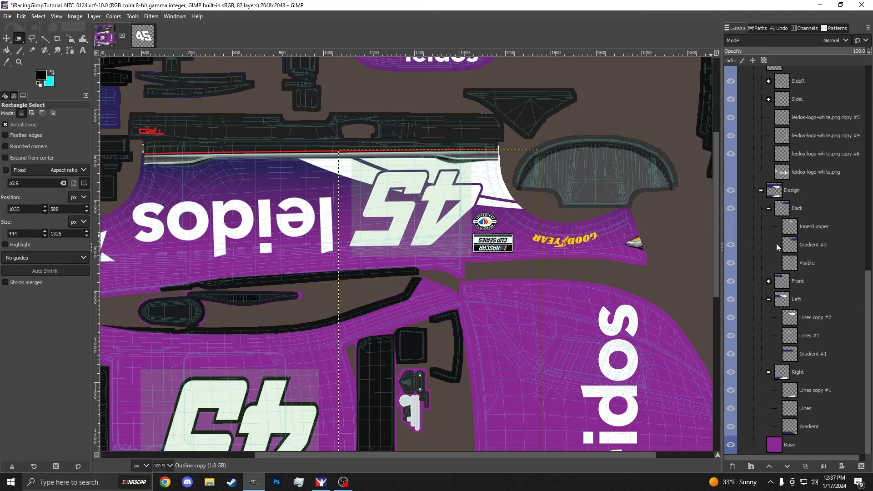
scroll(469, 184, "up", 5, "ctrl")
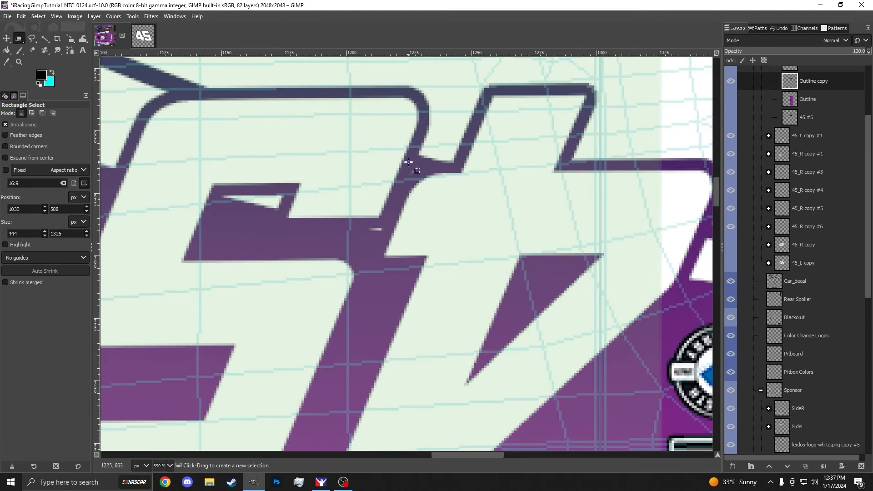
scroll(409, 162, "down", 3, "ctrl")
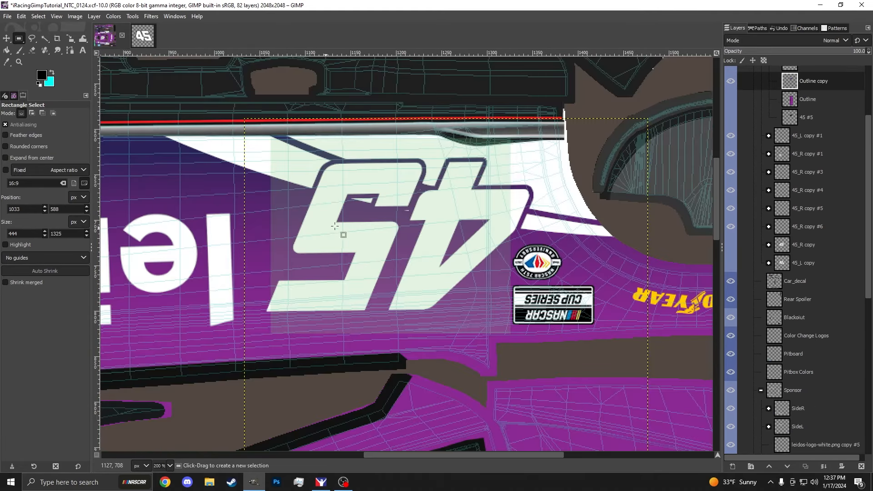
Step: Hide the Turn Off Before Exporting TGA group and add a new layer directly above Outline copy
scroll(812, 162, "up", 4)
left_click(731, 95)
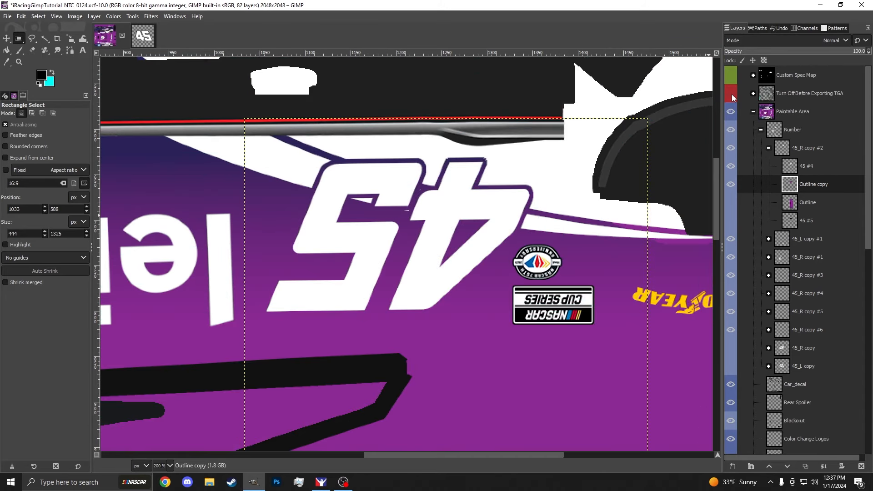
right_click(806, 185)
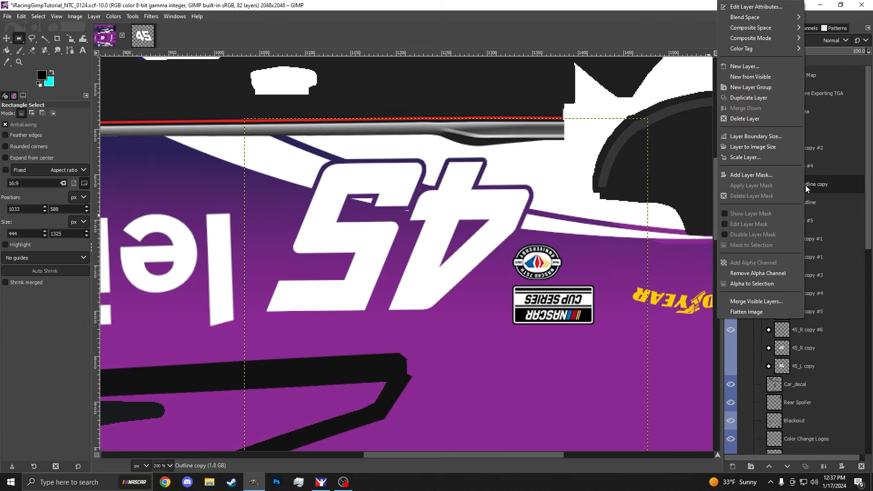
left_click(766, 62)
left_click(803, 225)
Step: On the new layer, lasso an area enclosing the white specks inside the 5 and between the two digits
key("f")
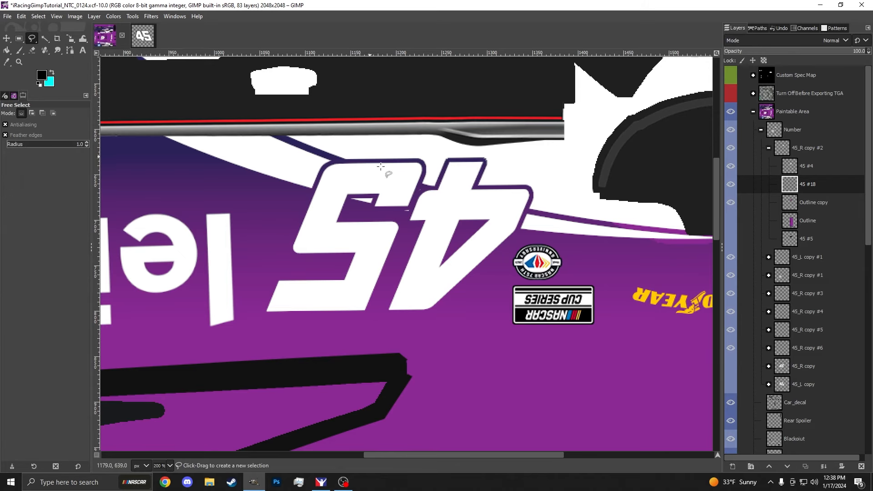
key("3")
right_click(793, 202)
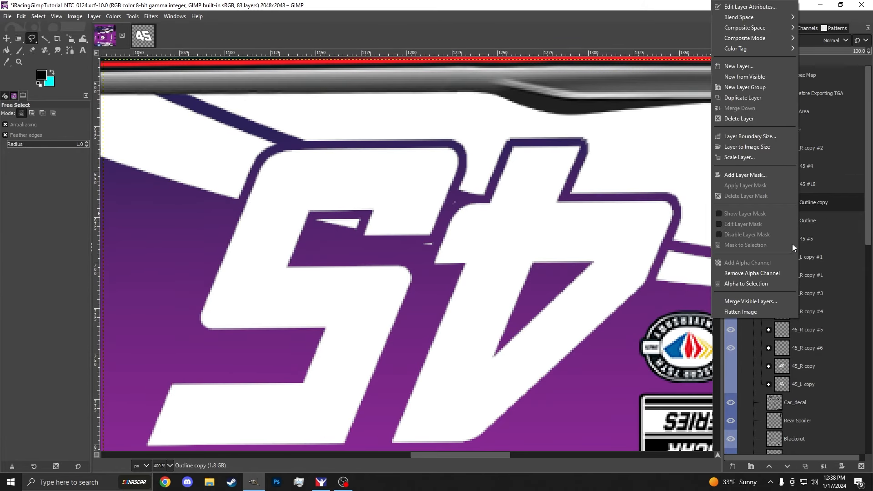
left_click(769, 284)
key("4")
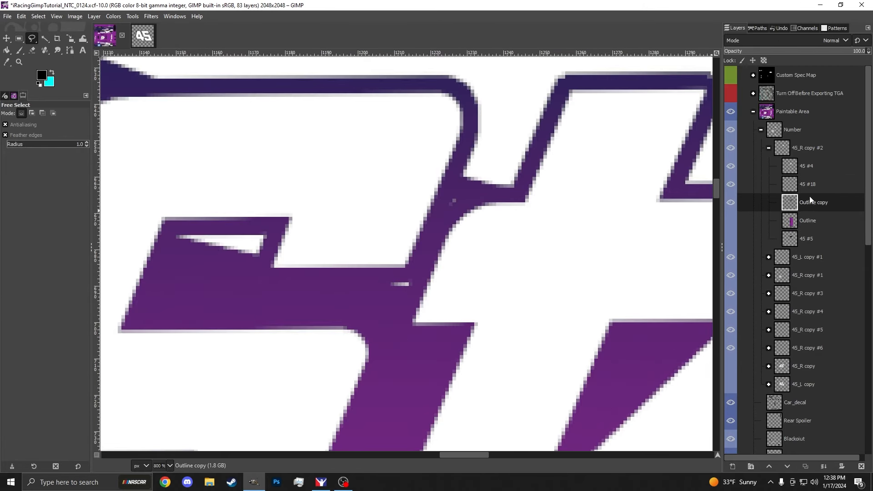
left_click(812, 185)
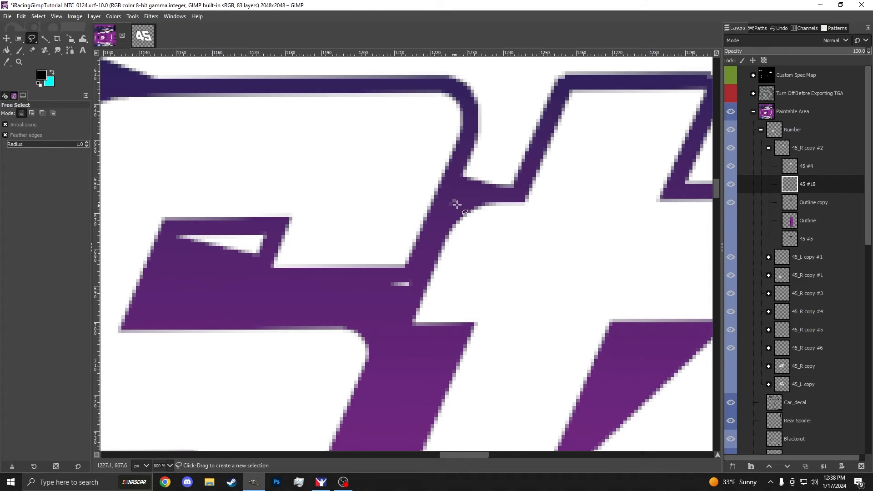
mouse_move(490, 198)
left_mouse_down()
mouse_move(431, 186)
mouse_move(377, 218)
mouse_move(356, 258)
left_mouse_up()
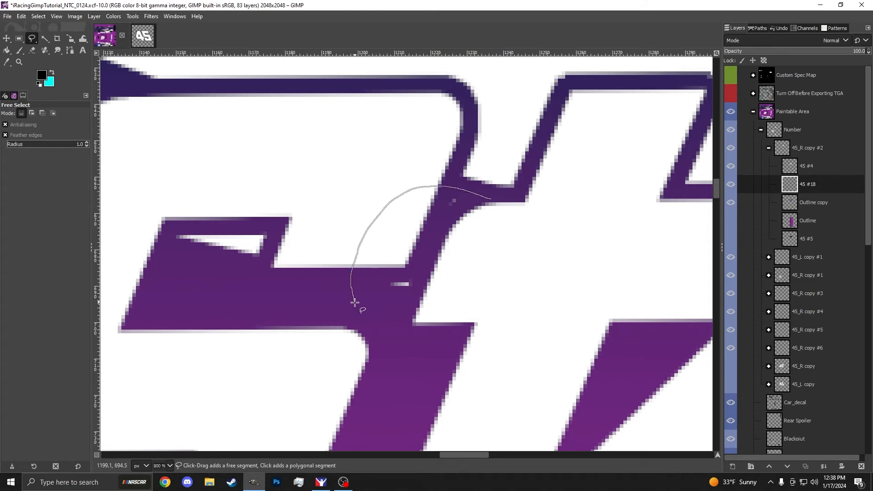
left_click_drag(354, 302, 357, 307)
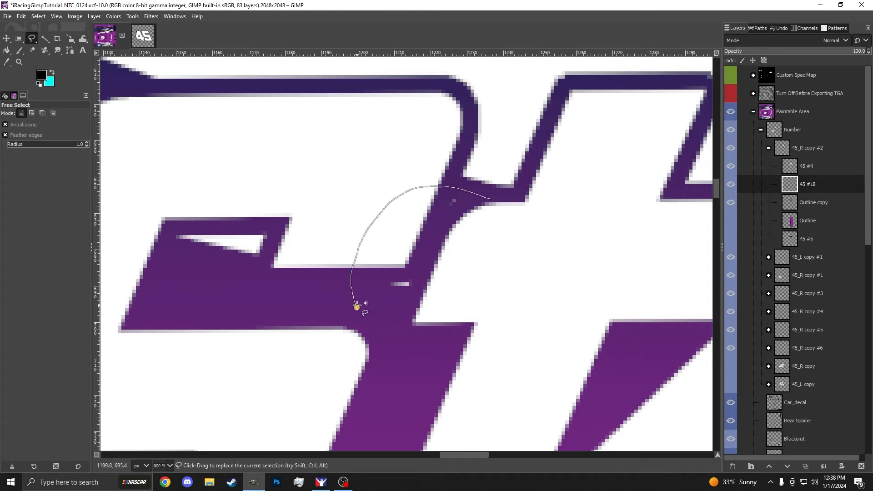
left_click(492, 199)
mouse_move(510, 210)
left_mouse_down()
mouse_move(362, 162)
mouse_move(227, 185)
mouse_move(218, 250)
mouse_move(290, 287)
mouse_move(447, 296)
mouse_move(466, 246)
mouse_move(447, 191)
left_mouse_up()
scroll(404, 170, "down", 1)
key("Return")
Step: Fill the lassoed area with black, clear the selection, and merge the fill layer down into Outline copy
key("shift+b")
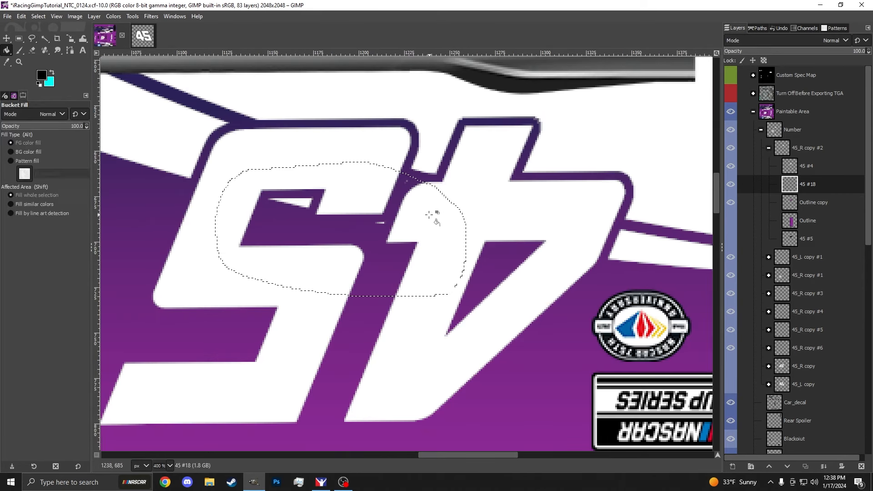
left_click(412, 220)
key("shift+ctrl+a")
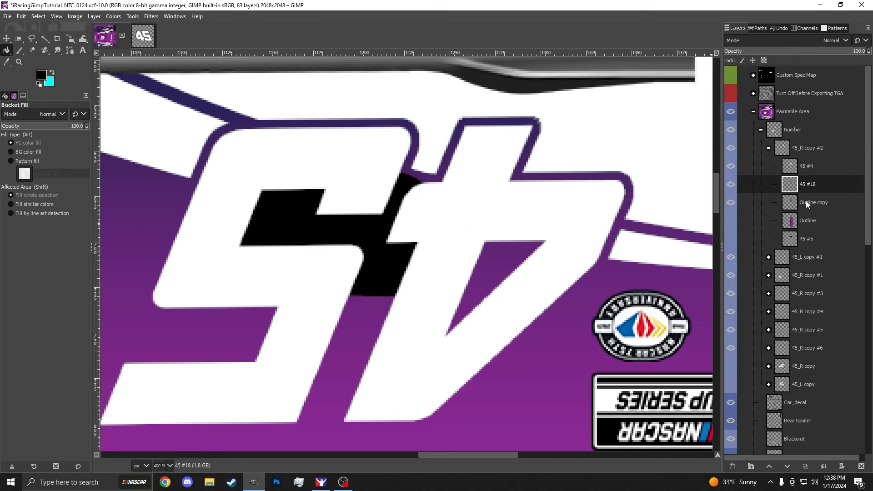
right_click(808, 185)
left_click(755, 110)
Step: Duplicate the original Outline layer and load the patched Outline copy's shape as a selection
right_click(804, 184)
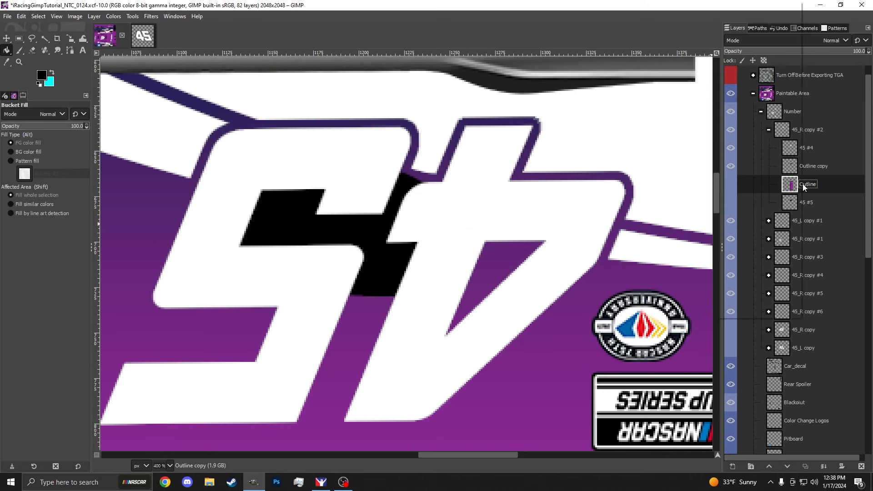
left_click(760, 101)
right_click(812, 168)
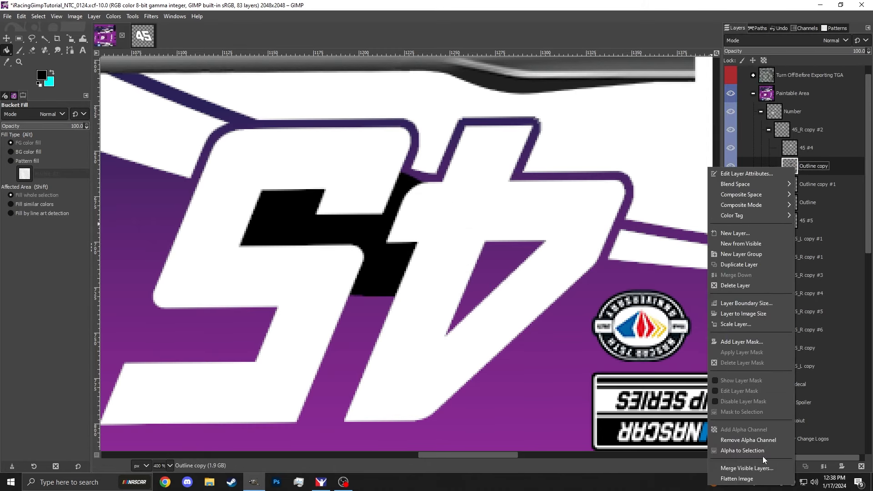
left_click(763, 454)
Step: Trim Outline copy #1 to the selected outline shape and remove the black-filled Outline copy layer
left_click(811, 184)
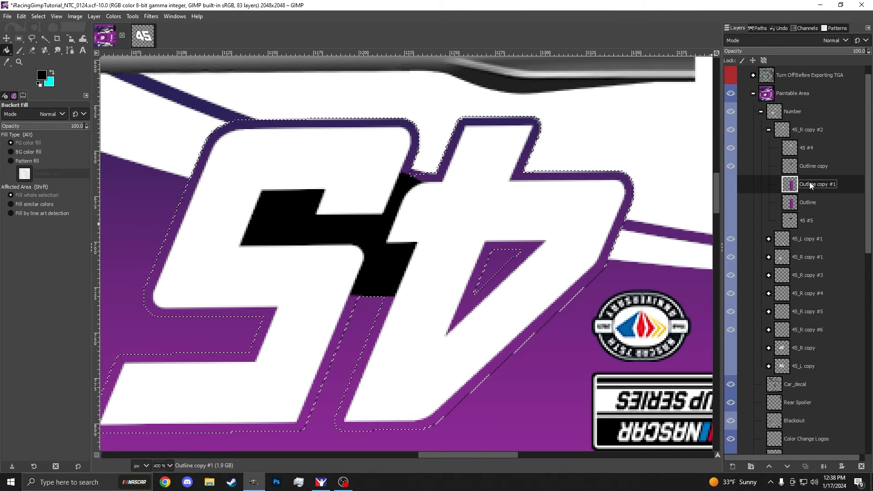
key("ctrl+shift+a")
left_click(810, 171)
key("ctrl+x")
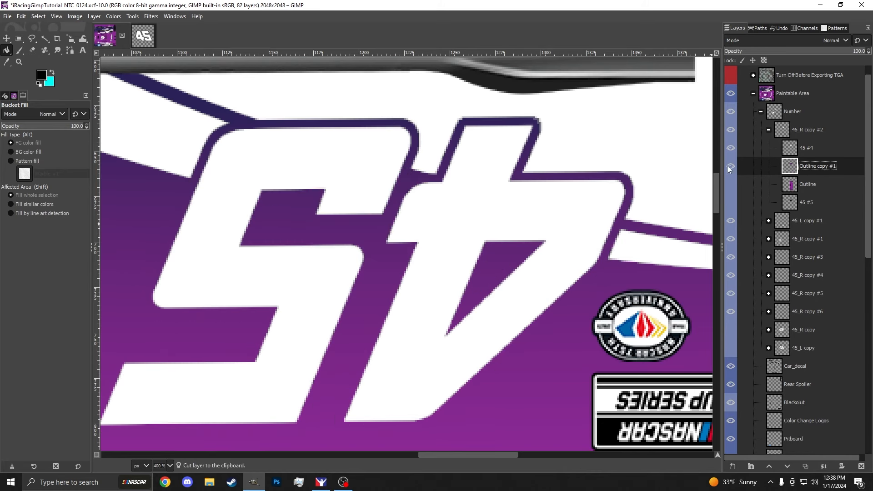
scroll(438, 216, "down", 3)
scroll(442, 148, "down", 3)
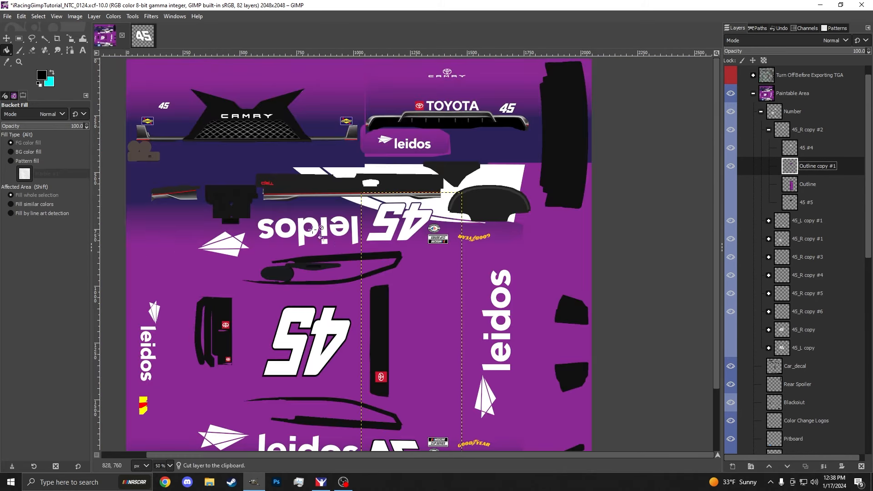
Step: Hide the Outline copy #1 layer and load its shape as a selection
scroll(451, 216, "up", 3)
scroll(382, 203, "down", 3)
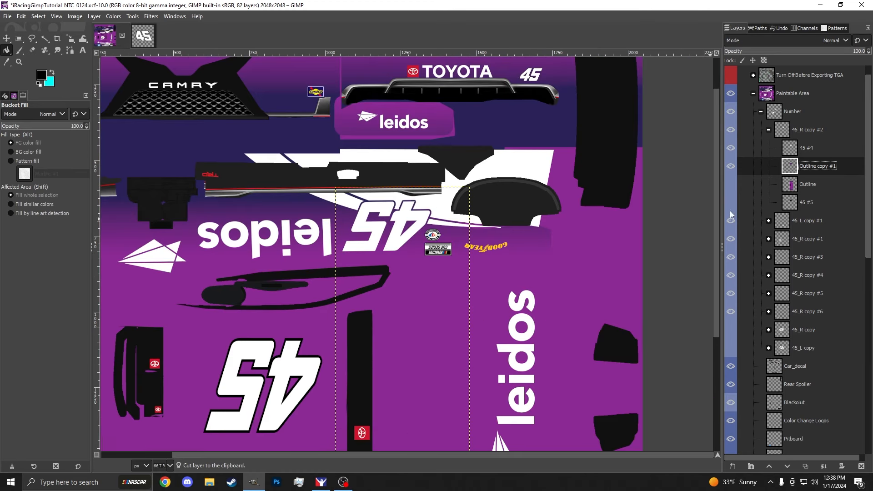
right_click(730, 166)
left_click(744, 450)
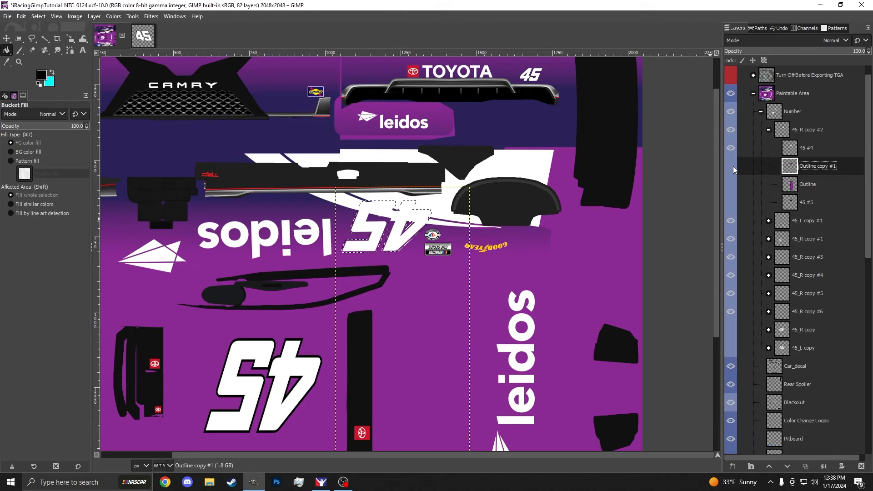
Step: Delete the selected number shape from the Left group's Lines copy #2 and Lines #1 layers with alpha unlocked, and clear the selection
scroll(799, 227, "down", 5)
left_click(811, 363)
scroll(363, 205, "up", 3)
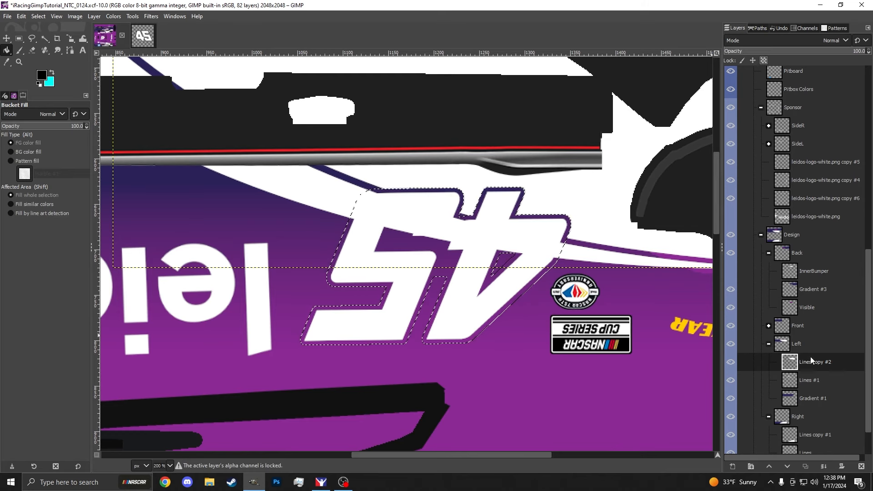
left_click(809, 380)
left_click(764, 63)
key("Delete")
key("ctrl+shift+a")
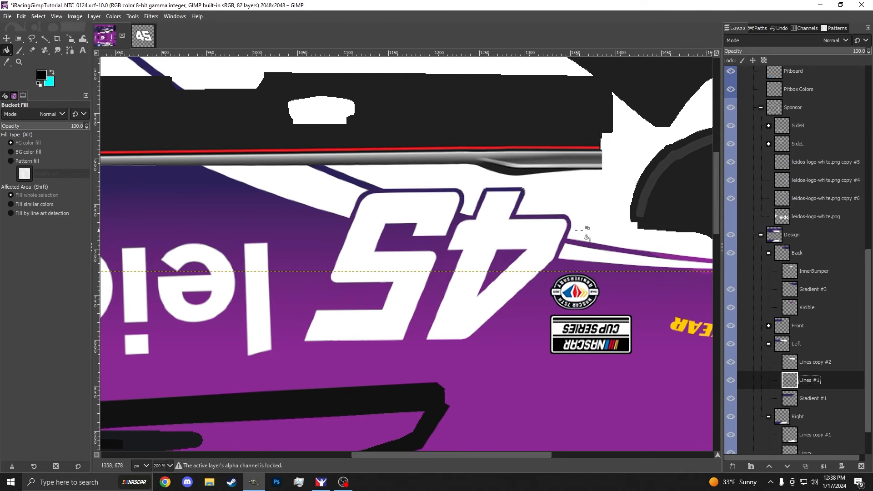
Step: Hide and reshow the 45_R copy #2 group to inspect the stripe cutout beneath the side number
scroll(764, 191, "up", 10)
left_click(731, 166)
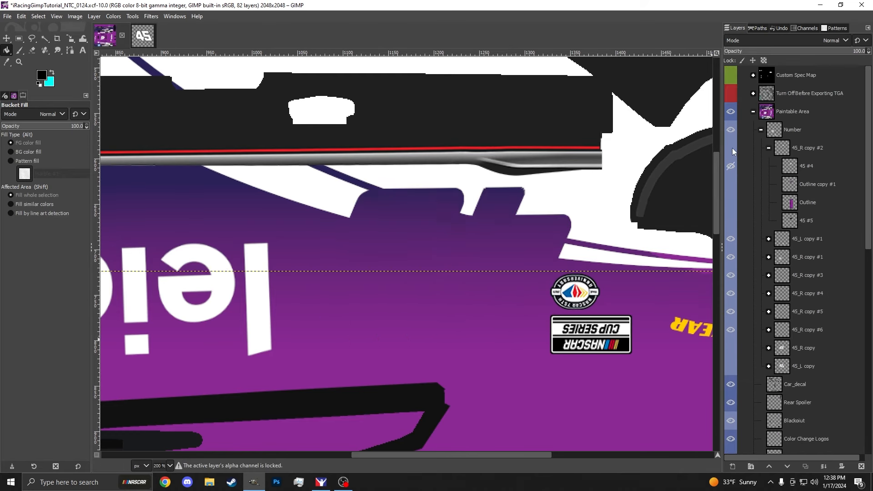
scroll(386, 239, "down", 2)
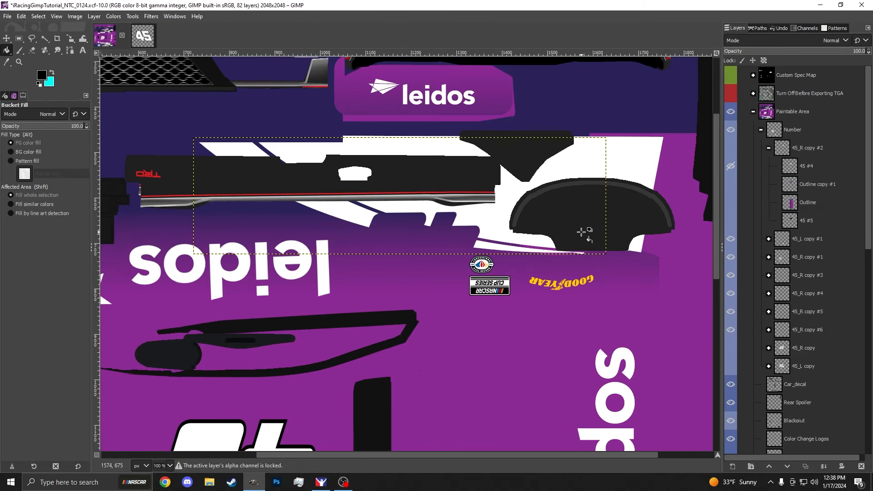
left_click(731, 166)
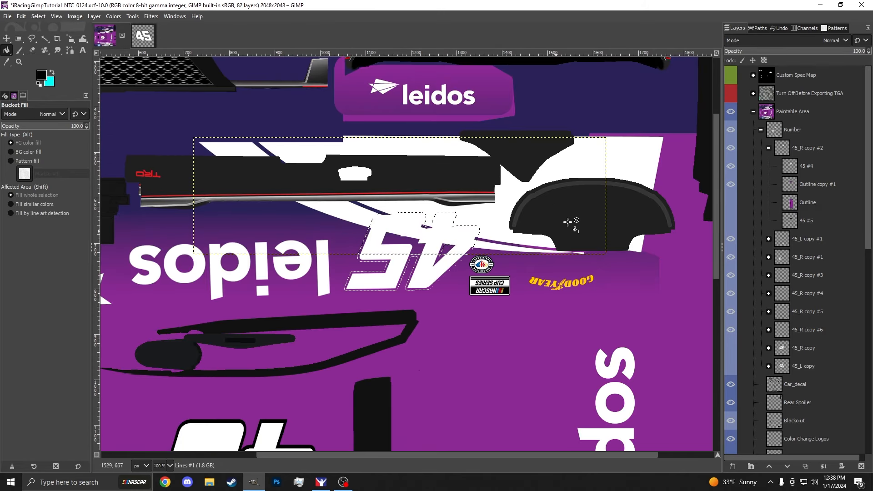
Step: Toggle Outline copy #1's visibility to compare the number's edge against the stripes, and review both sides of the template
scroll(453, 212, "up", 2)
left_click(827, 182)
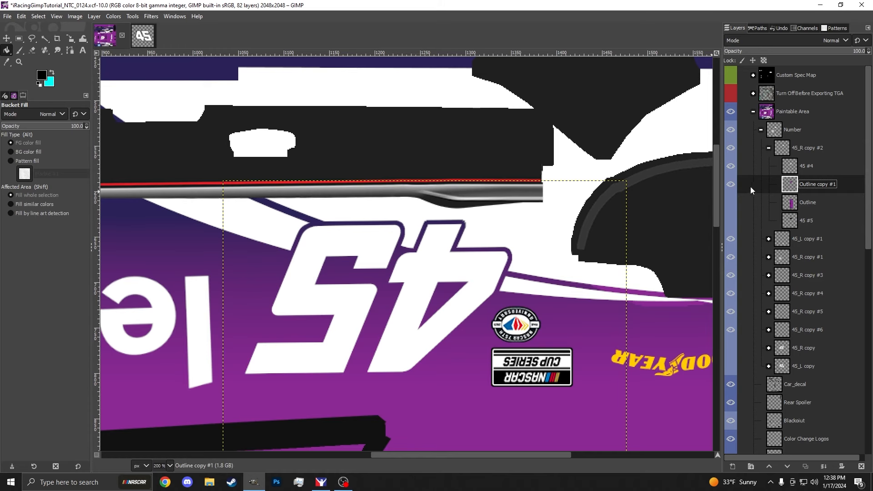
left_click(732, 184)
left_click(732, 184)
left_click(732, 184)
left_click(732, 183)
scroll(462, 232, "down", 4)
scroll(462, 232, "down", 3)
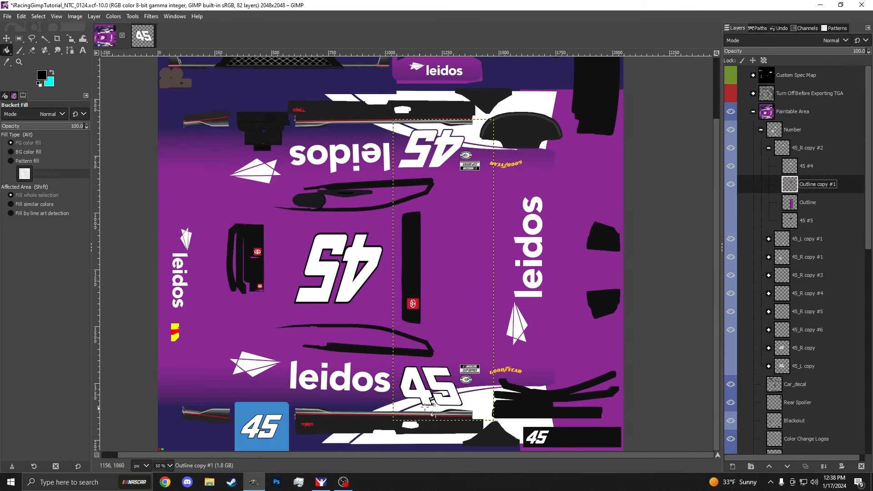
scroll(418, 389, "up", 2)
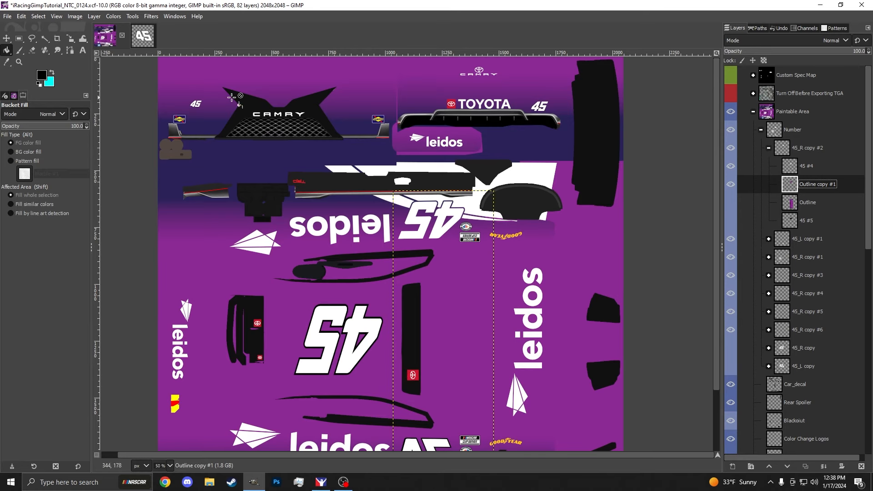
scroll(357, 157, "down", 2)
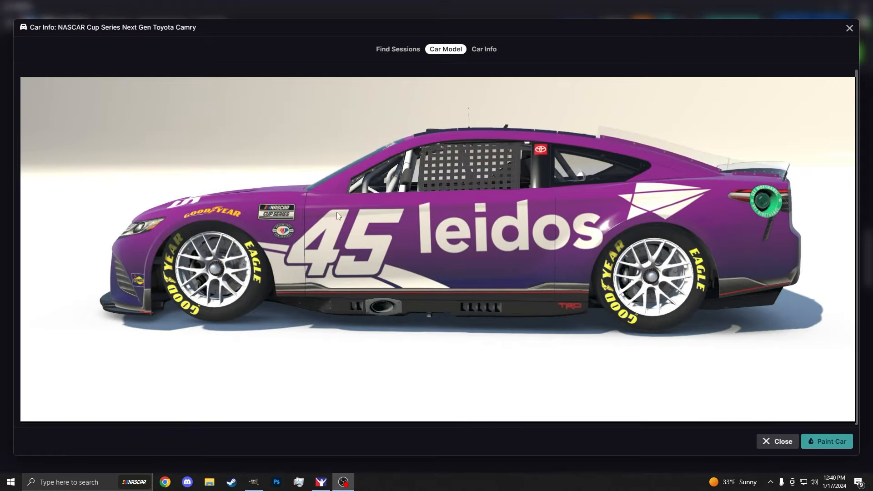
Step: Switch to iRacing's car model viewer and examine the 45 and its outline against the stripes on both sides of the Camry
left_click_drag(331, 264, 532, 251)
left_click_drag(493, 219, 301, 240)
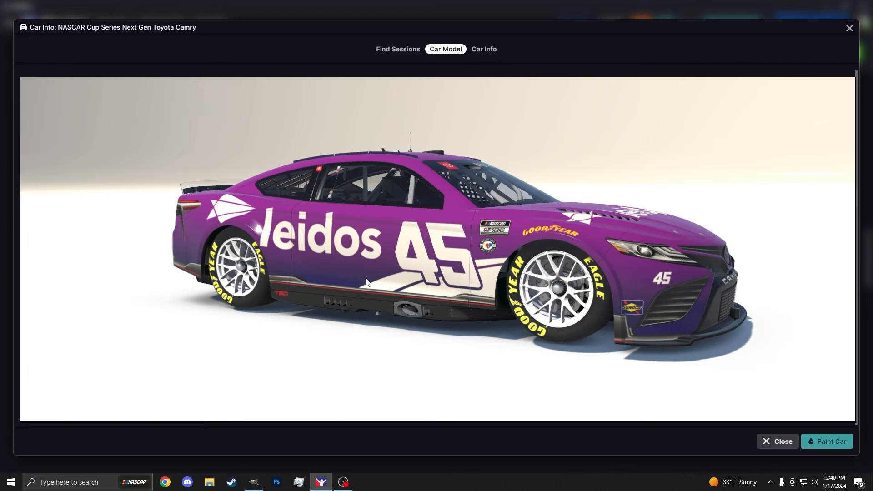
left_click_drag(347, 260, 361, 245)
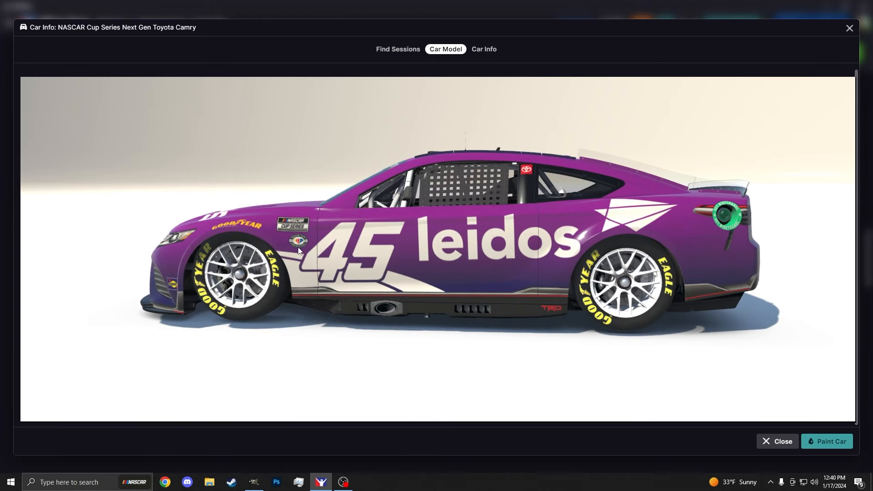
scroll(304, 230, "up", 5)
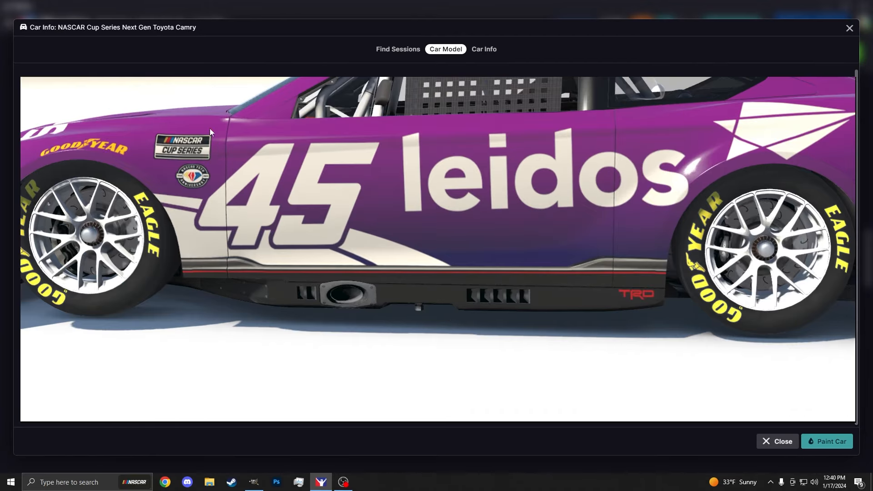
scroll(210, 130, "down", 5)
scroll(351, 258, "up", 5)
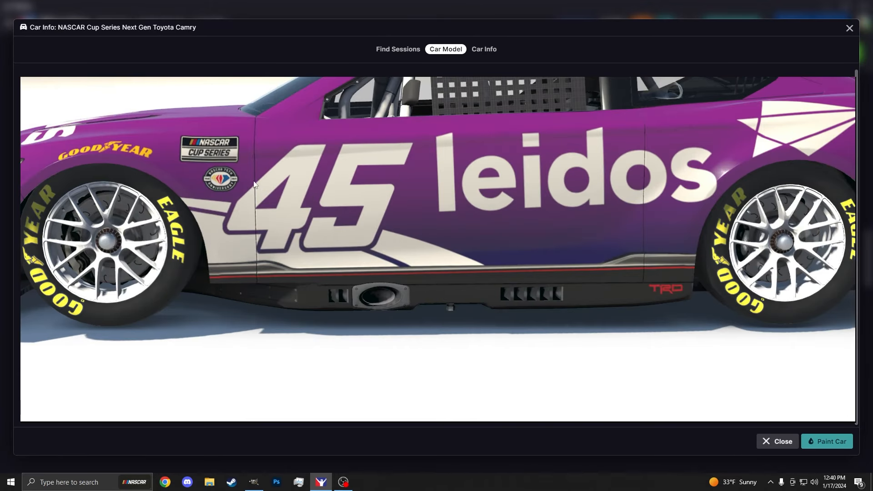
scroll(383, 218, "down", 5)
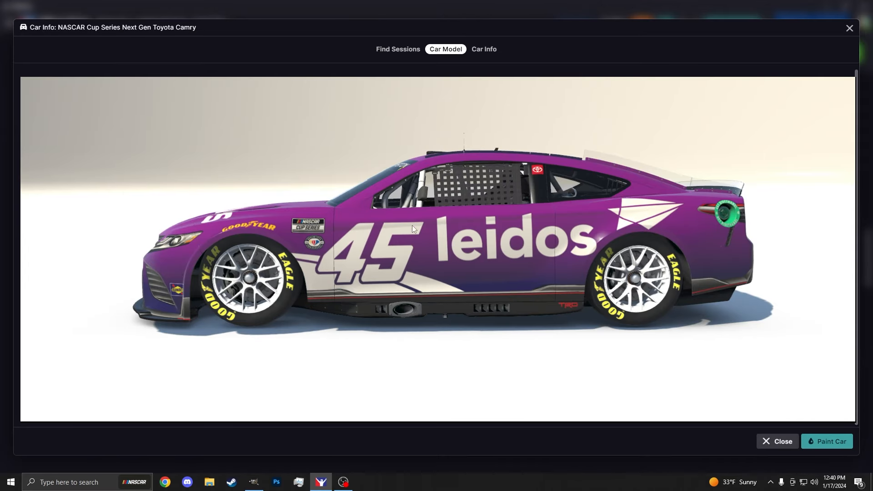
left_click_drag(319, 244, 428, 257)
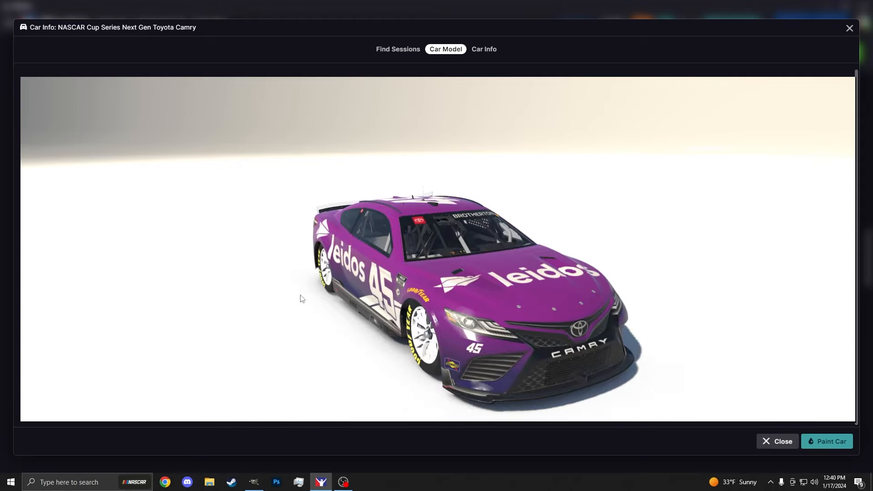
scroll(356, 254, "up", 3)
left_click_drag(357, 256, 349, 232)
scroll(418, 255, "up", 2)
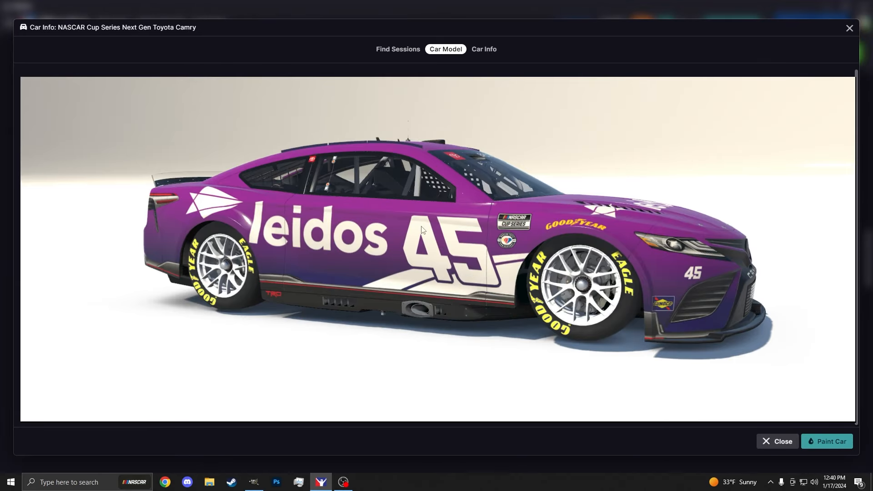
scroll(422, 229, "up", 3)
scroll(504, 264, "up", 1)
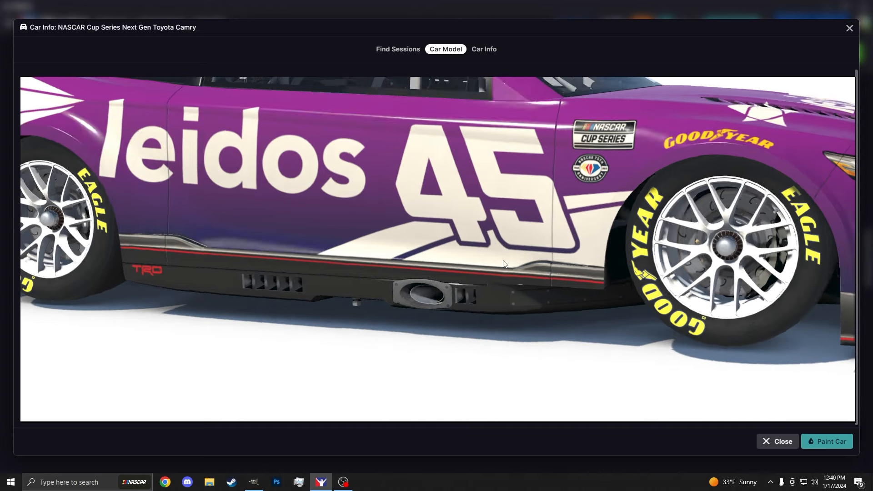
left_click_drag(504, 264, 355, 262)
Step: Examine the Camry's roof number, side stripes, rear and front from several angles in the car model viewer
scroll(474, 214, "down", 3)
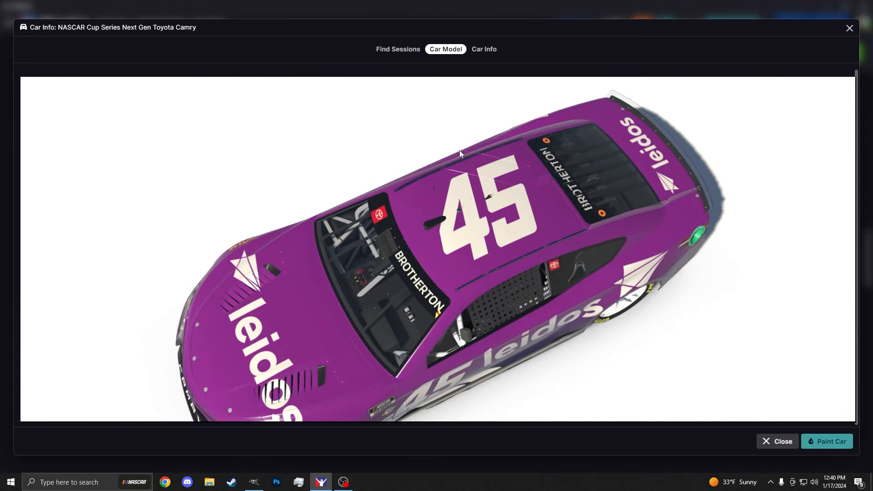
left_click_drag(451, 160, 337, 228)
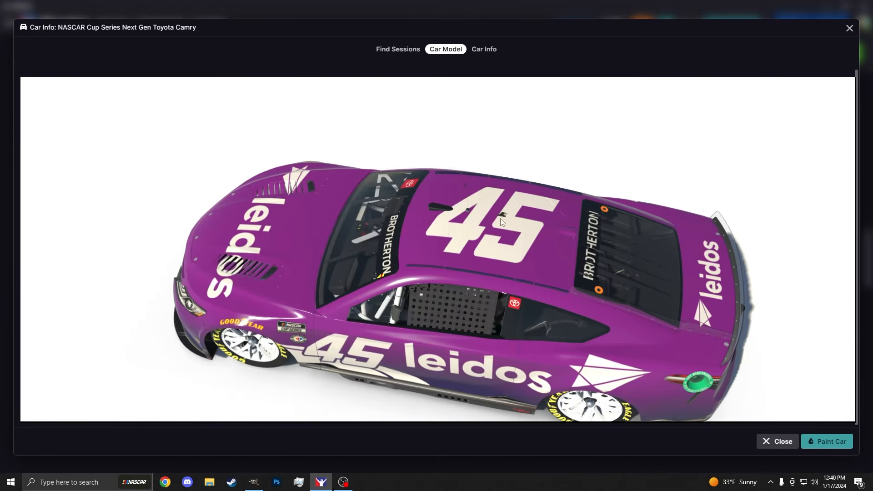
left_click_drag(501, 219, 458, 210)
left_click_drag(531, 283, 336, 251)
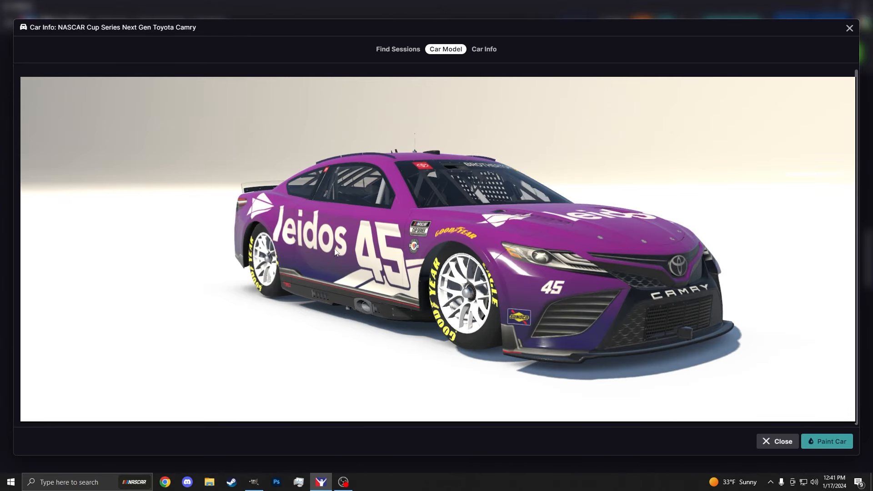
left_click_drag(430, 272, 512, 244)
scroll(513, 245, "up", 5)
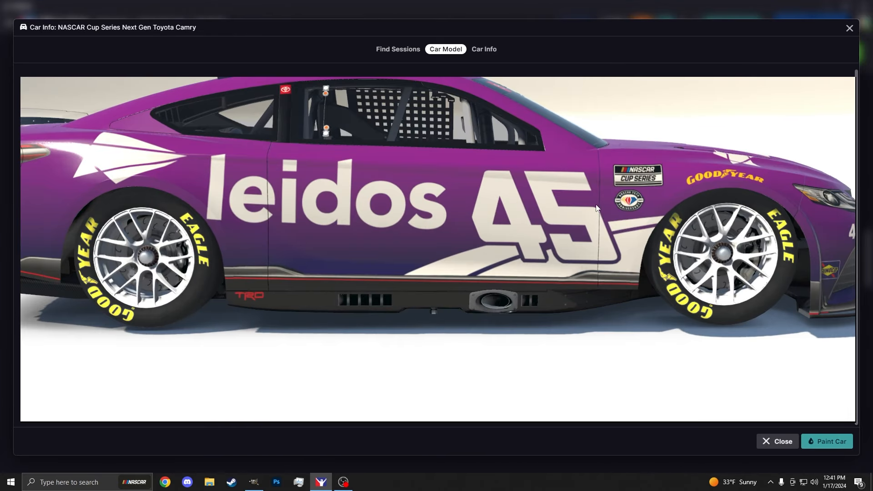
scroll(531, 224, "down", 5)
left_click_drag(497, 232, 470, 217)
scroll(393, 270, "down", 3)
scroll(402, 269, "up", 3)
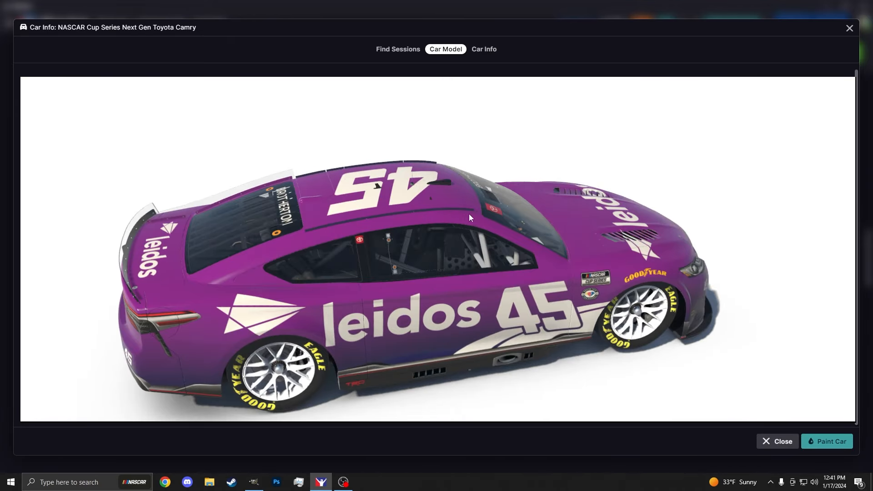
left_click_drag(308, 233, 538, 222)
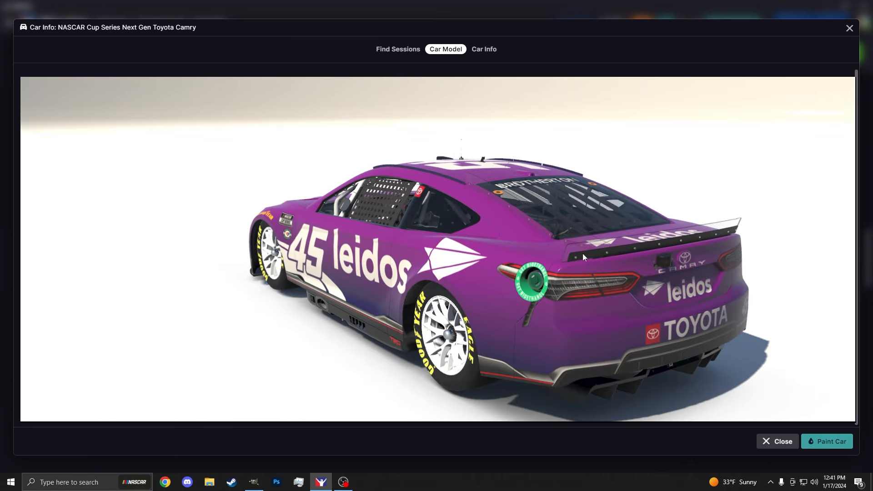
left_click_drag(499, 315, 307, 328)
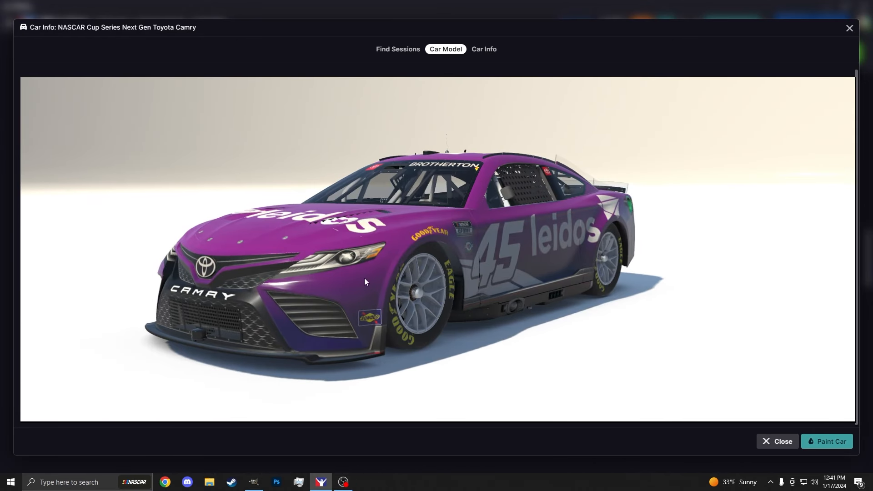
left_click_drag(365, 279, 337, 295)
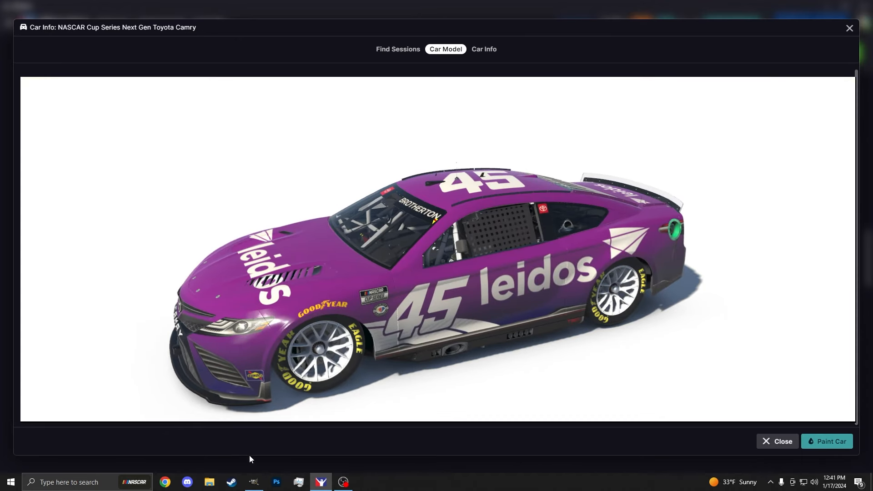
Step: Return to GIMP, show the Turn Off Before Exporting TGA group, and collapse the Number and Sponsor groups
left_click(253, 482)
left_click(732, 94)
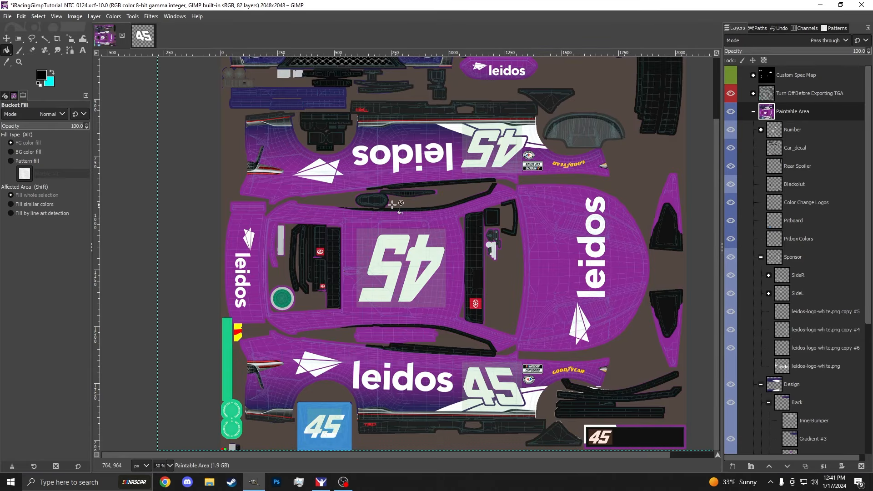
scroll(682, 234, "down", 1)
left_click(762, 258)
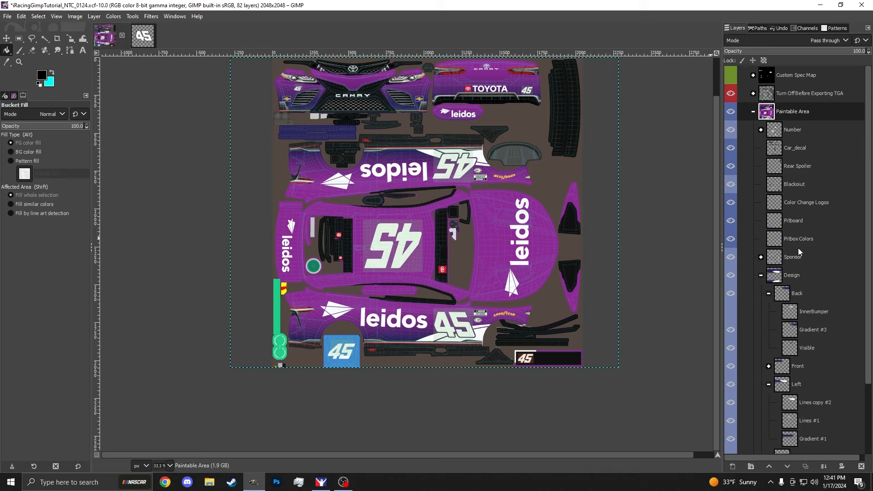
Step: Create a layer group named Extras directly above the Car_decal layer
left_click(796, 145)
right_click(796, 145)
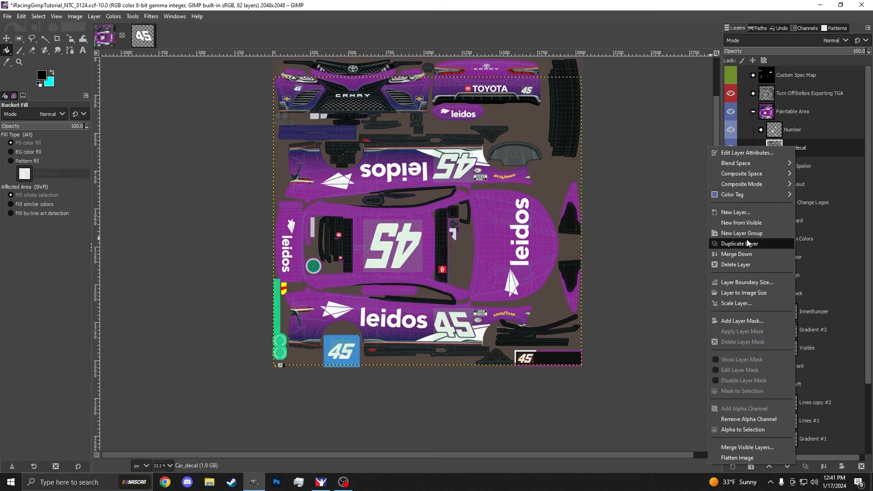
left_click(774, 243)
type("Extras")
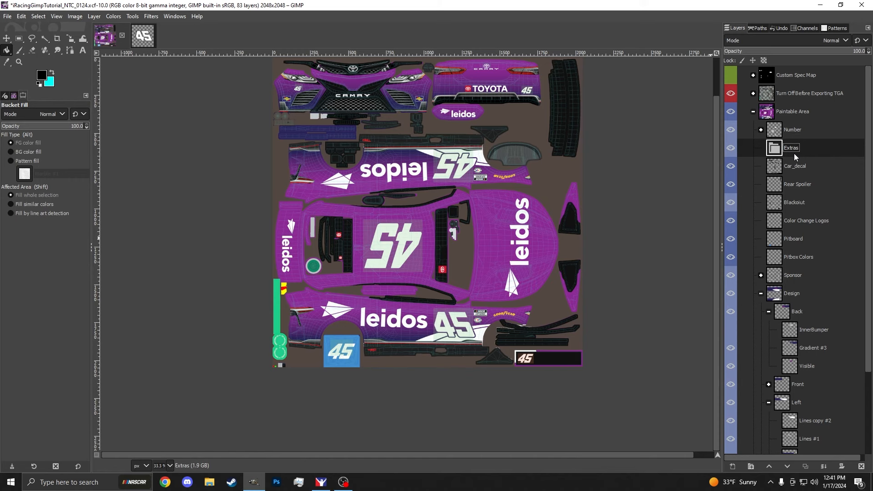
Step: Add a transparent 2048 × 2048 px layer named Rails inside the Extras group
right_click(795, 154)
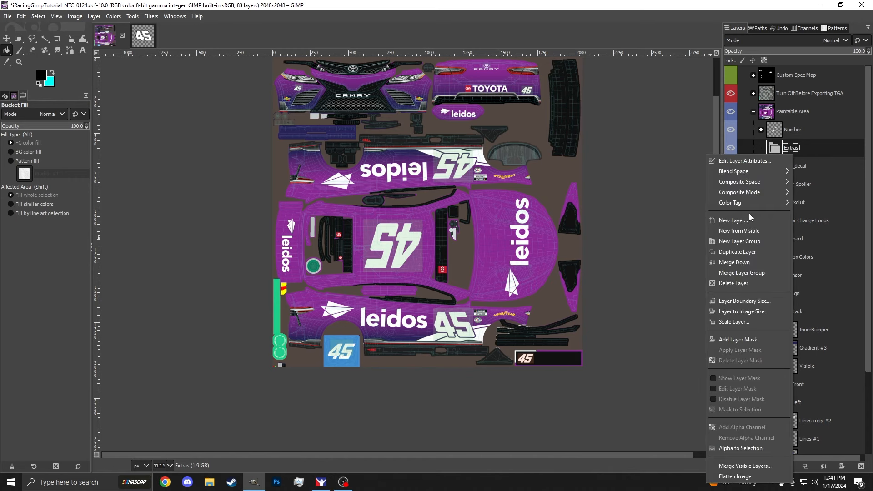
left_click(748, 215)
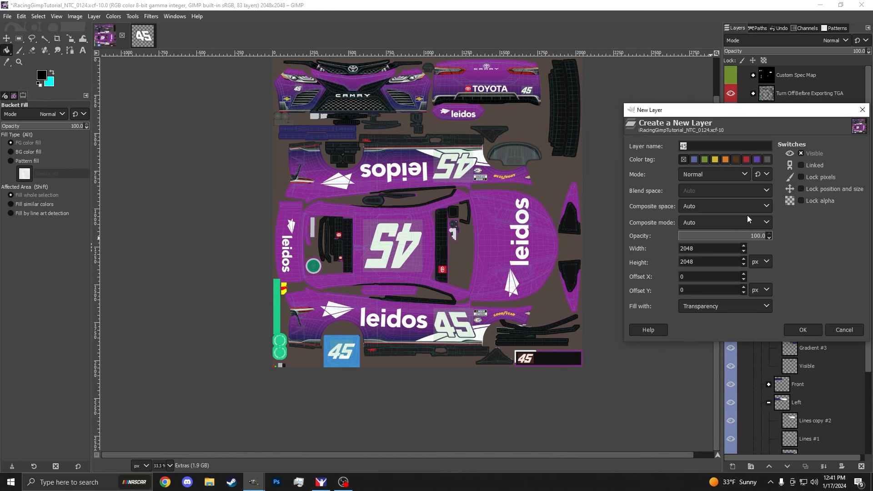
type("Rails")
key("Return")
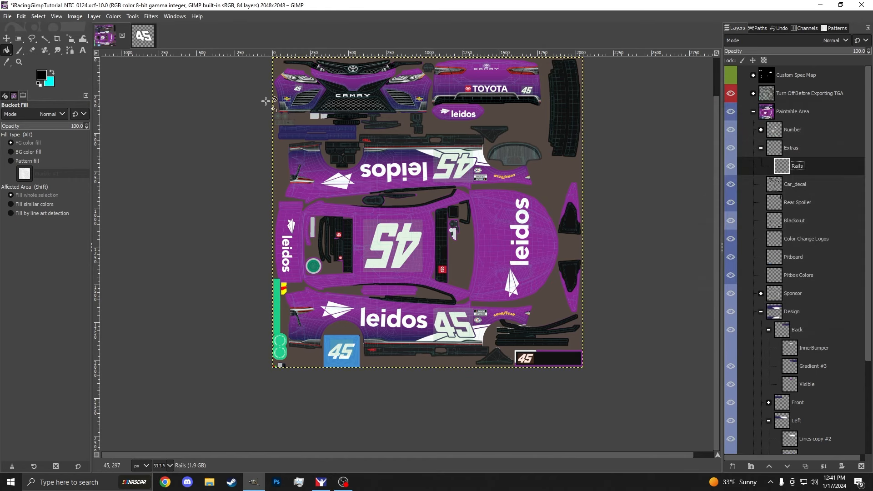
Step: Set the foreground colour to white
left_click(40, 77)
left_click_drag(153, 152, 190, 191)
left_click(233, 225)
Step: Outline the two long rail strips with a freehand selection, fill them white on the Rails layer, and crop the layer to the filled area
key("f")
key("2")
left_click(181, 119)
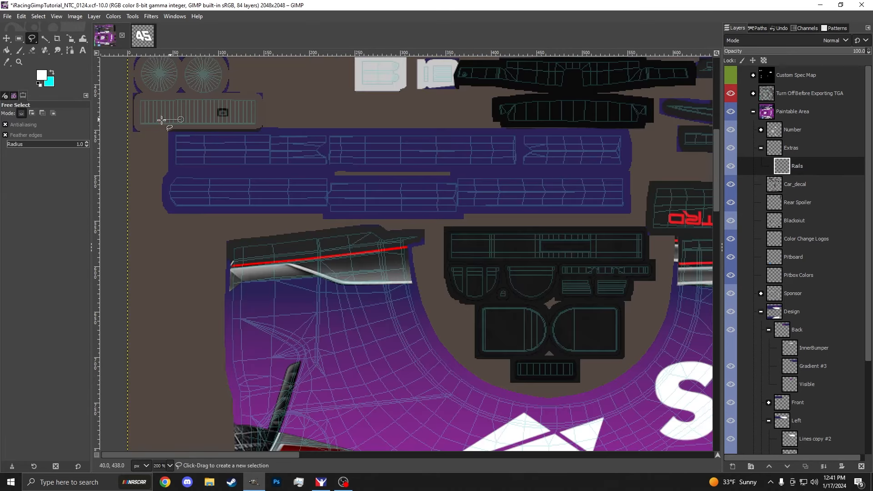
left_click(156, 122)
left_click(154, 224)
left_click(444, 223)
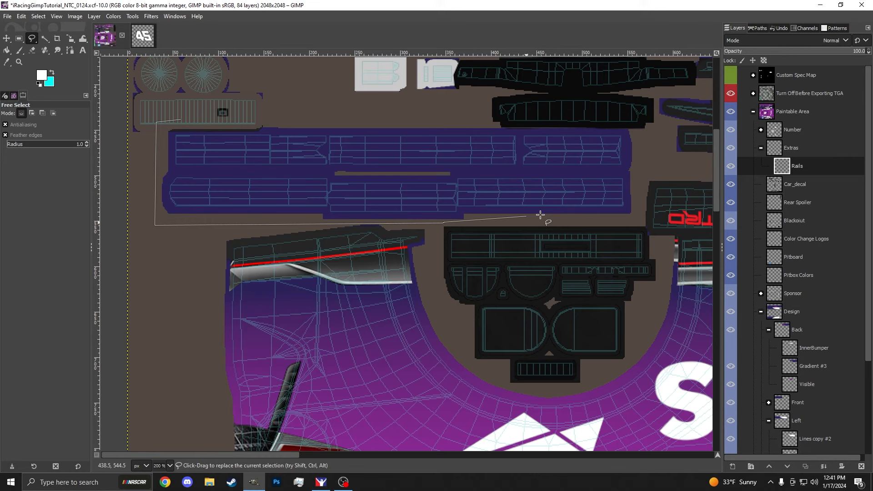
left_click(636, 218)
left_click(641, 126)
left_click(181, 120)
key("shift+b")
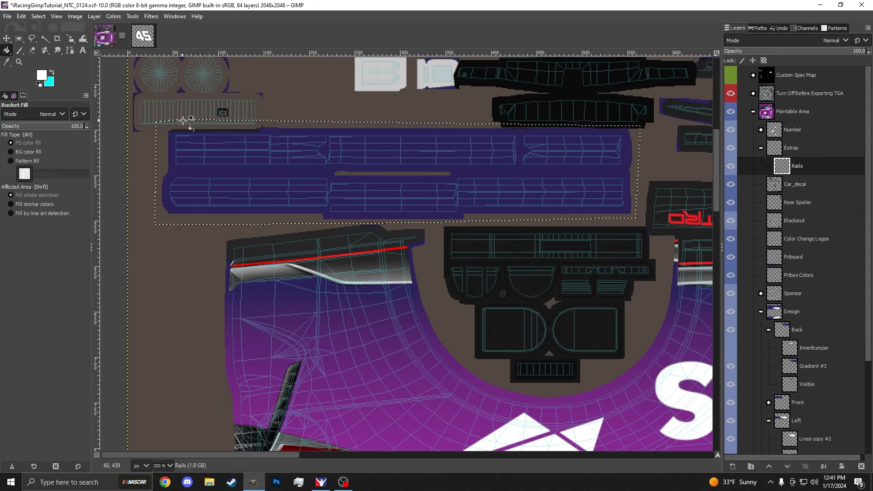
left_click(253, 136)
left_click(94, 16)
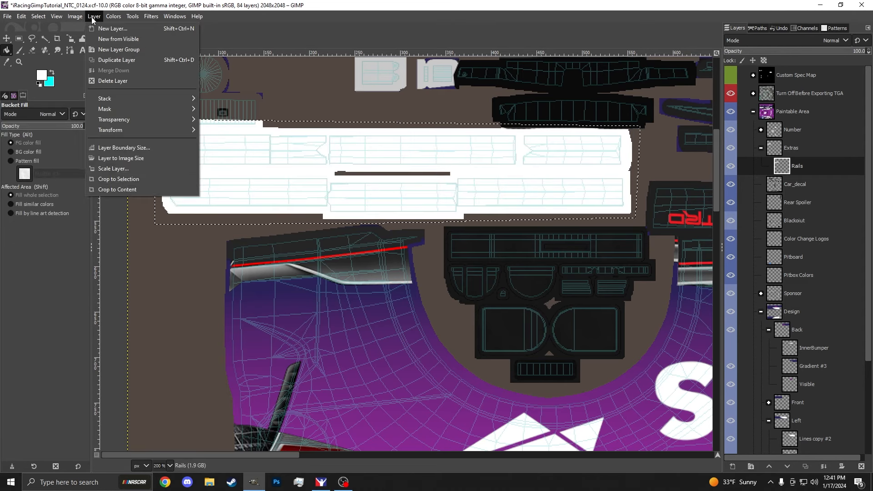
left_click(122, 169)
Step: Move the Extras group directly below the Car_decal layer, with the group expanded and its Rails layer selected
left_click(761, 148)
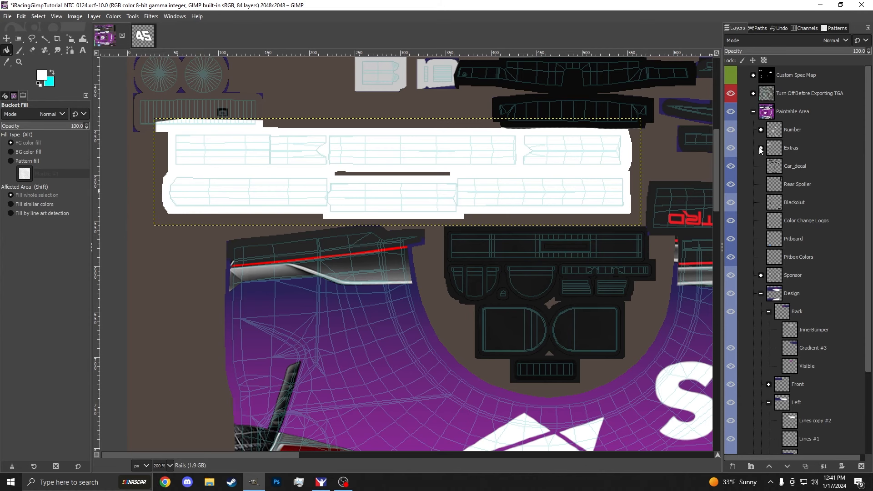
left_click_drag(784, 149, 787, 173)
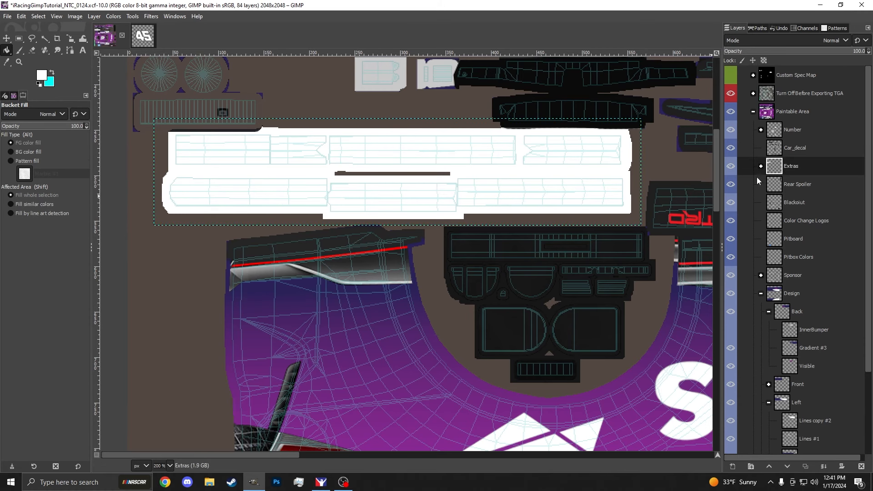
left_click(761, 166)
left_click(796, 186)
right_click(796, 184)
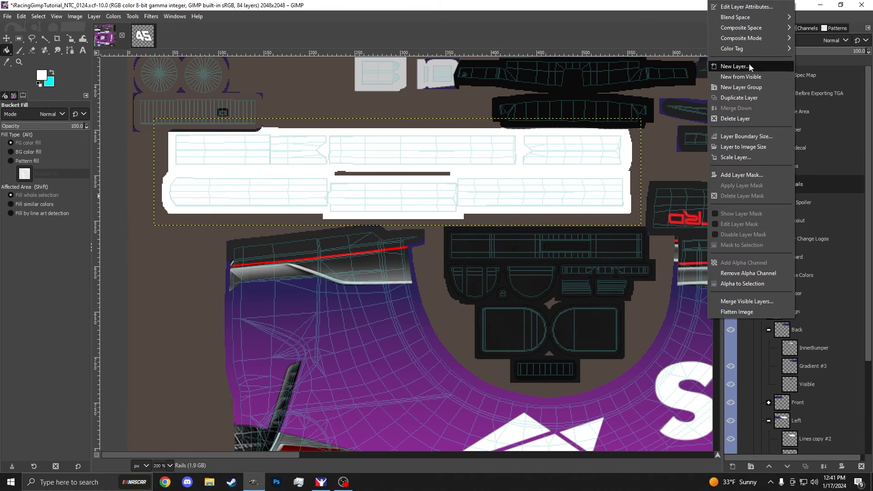
left_click(750, 67)
left_click(843, 271)
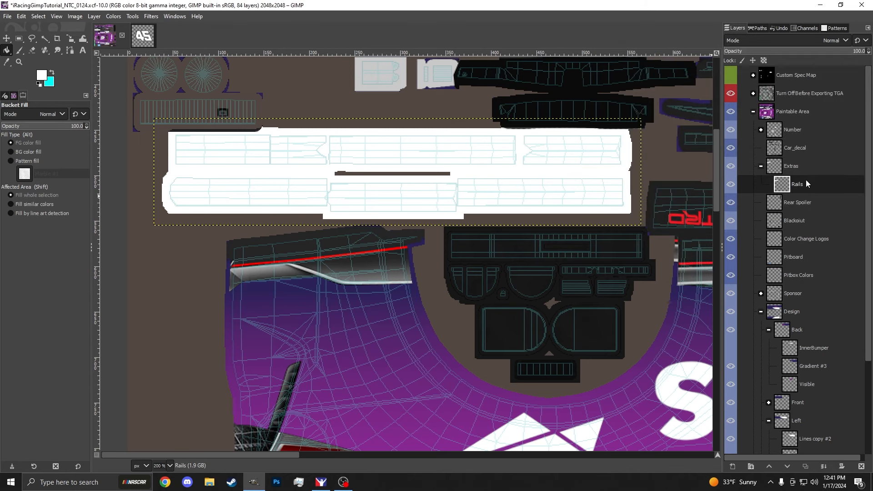
Step: Extend the Rails layer to the full canvas by adding a new transparent layer above it and merging that layer down
right_click(797, 185)
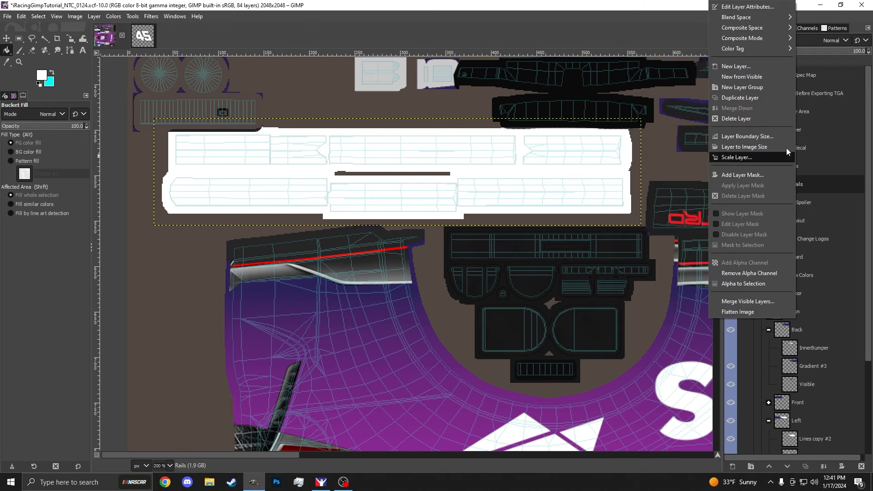
left_click(750, 66)
left_click(804, 228)
right_click(795, 186)
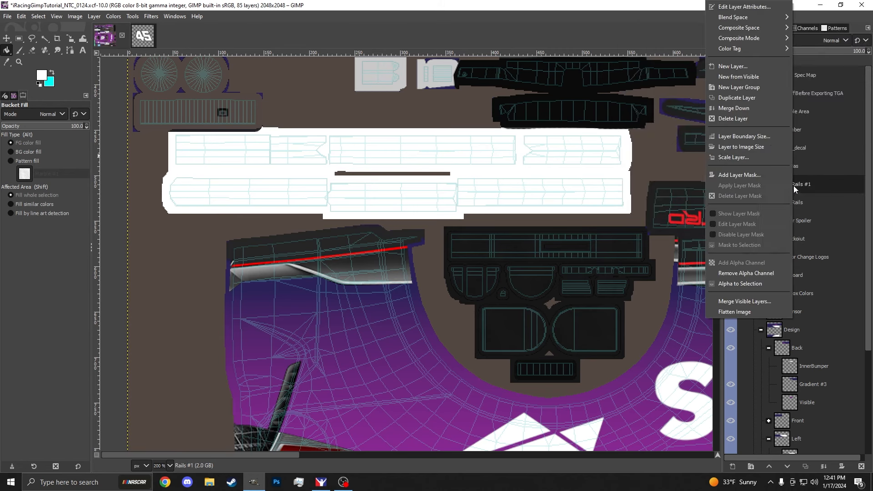
left_click(744, 108)
Step: Outline the long purple panel between the roof and the lower car side with a freehand selection, fill it white on Rails, and deselect
scroll(391, 186, "down", 3)
scroll(338, 171, "down", 3)
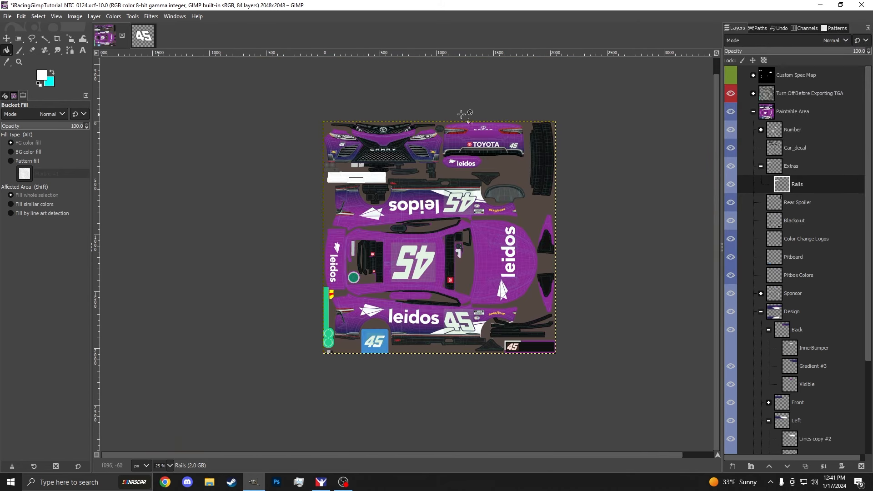
left_click(31, 38)
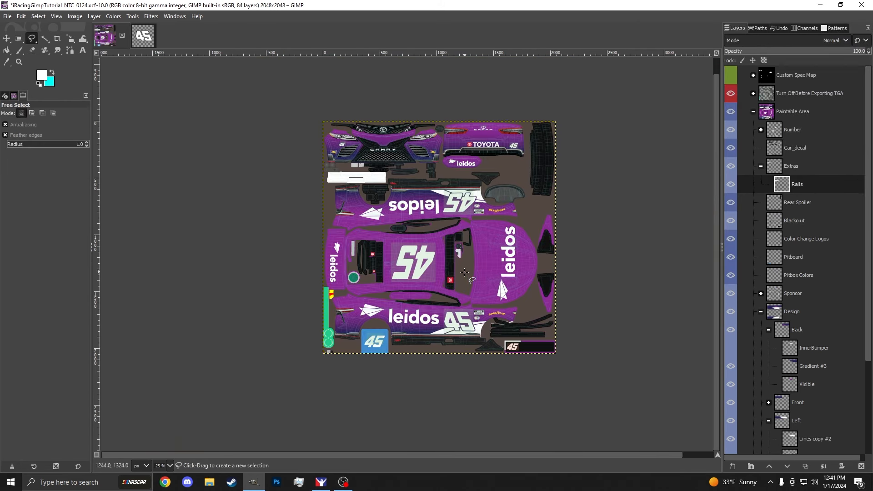
scroll(409, 300, "up", 6)
left_click(169, 279)
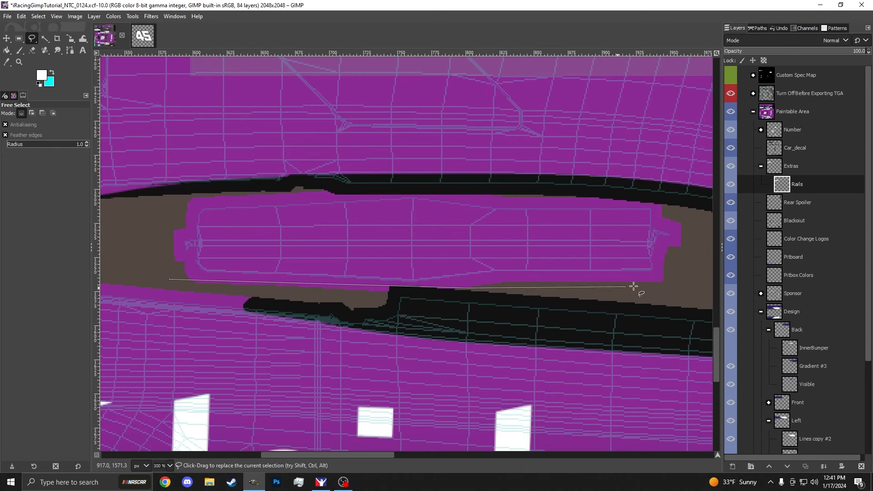
left_click(653, 200)
left_click(414, 194)
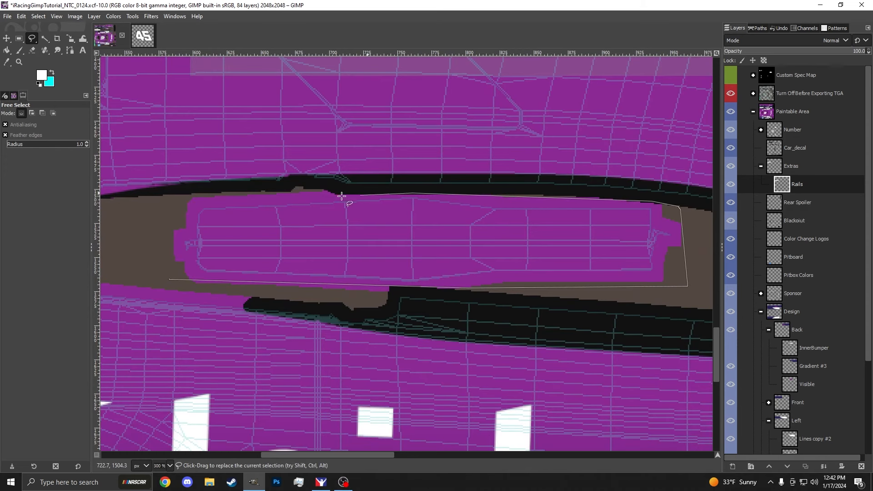
left_click(187, 197)
left_click(169, 280)
key("shift+b")
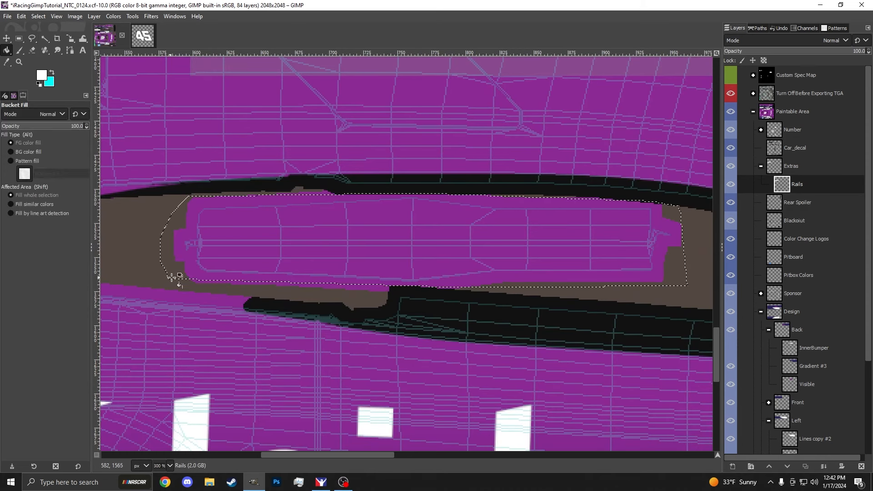
left_click(279, 242)
key("ctrl+shift+a")
Step: Crop the Rails layer to its content
scroll(388, 215, "down", 4)
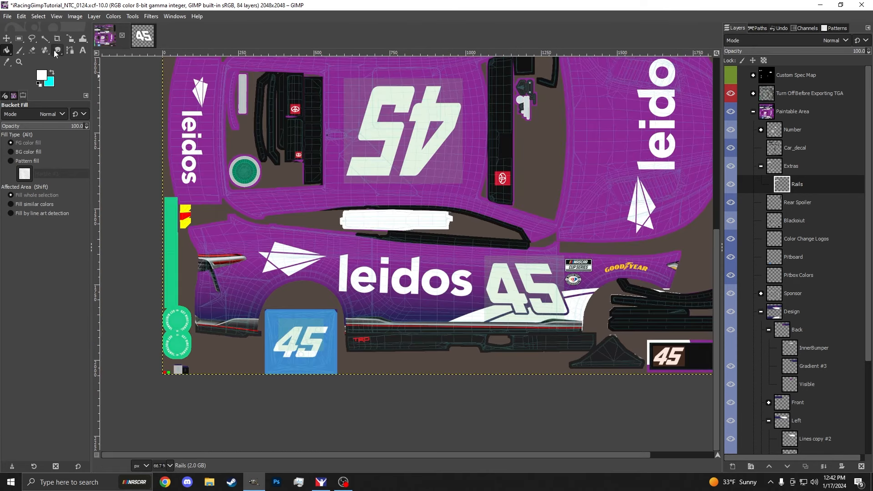
left_click(33, 39)
scroll(332, 257, "up", 10)
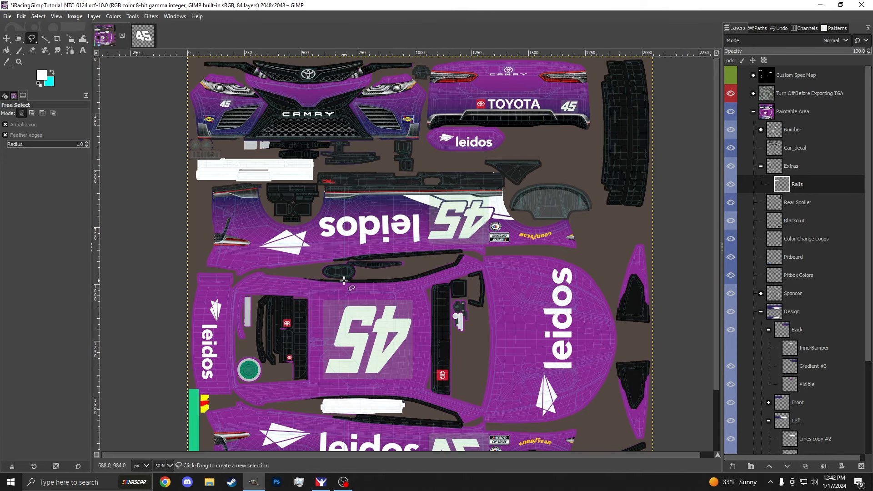
scroll(332, 257, "down", 2)
left_click(94, 15)
left_click(127, 190)
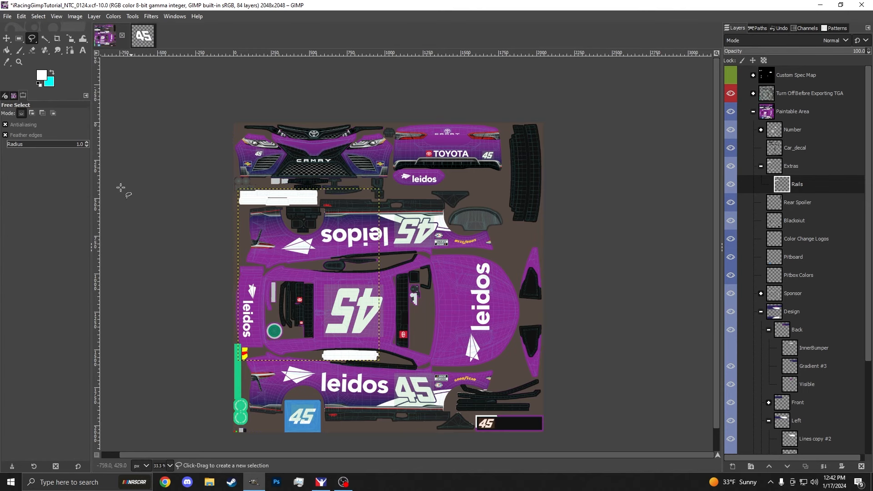
Step: Collapse the Extras group and fill the spoiler piece on the Rear Spoiler layer with white
left_click(763, 168)
left_click(801, 187)
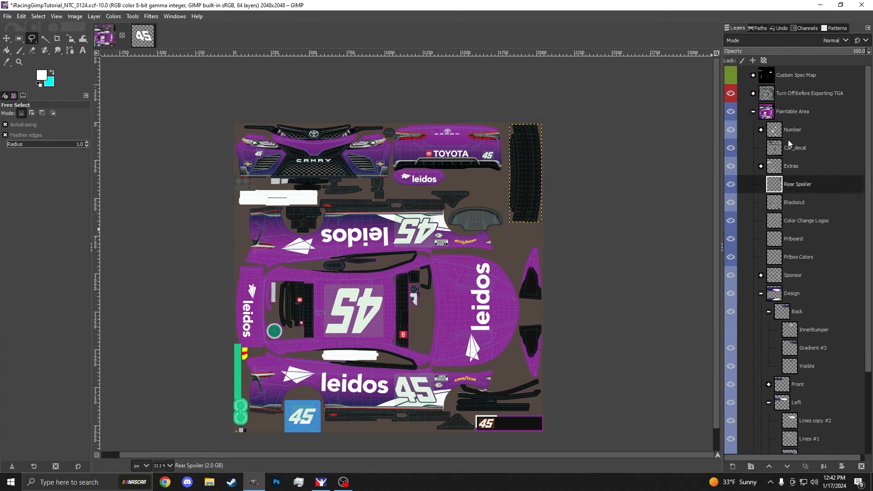
key("shift+b")
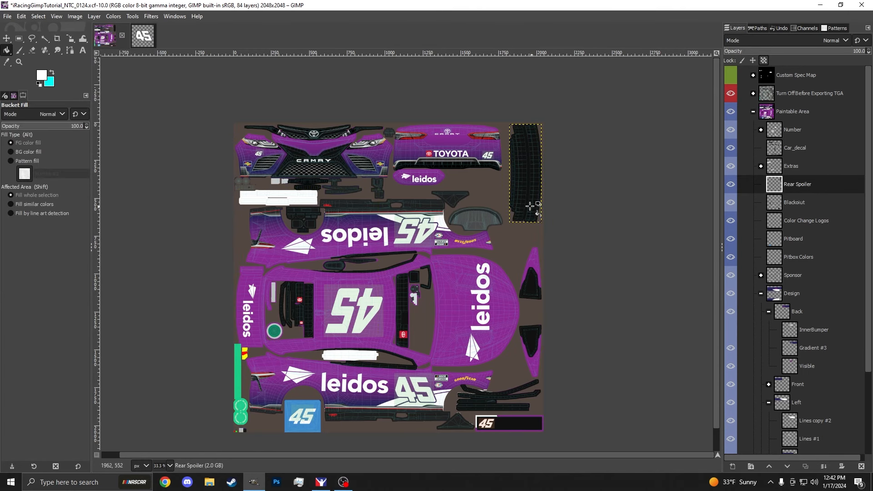
left_click(528, 179)
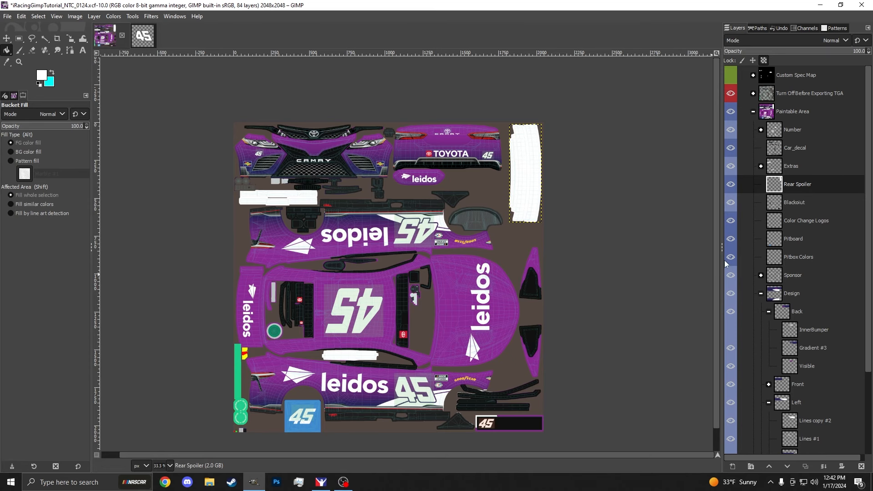
Step: Add a transparent 2048 × 2048 px layer named Splitter and place it between the Number group and the Car_decal layer
scroll(464, 214, "up", 6)
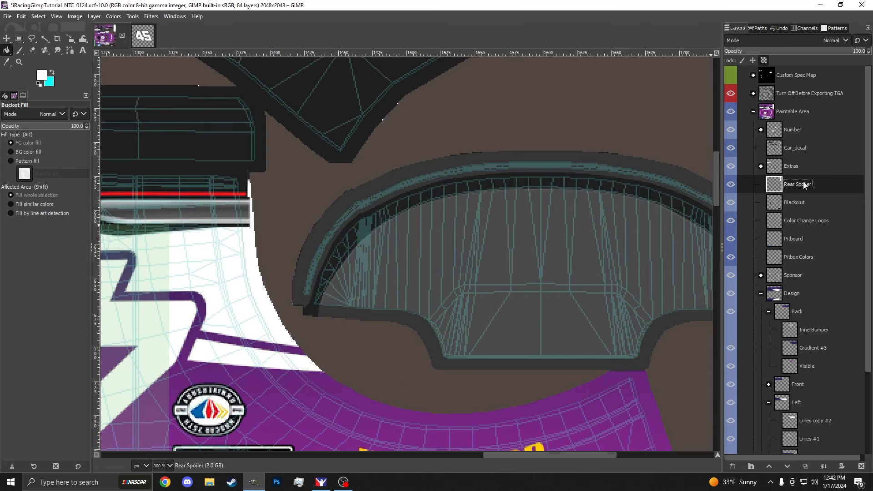
right_click(805, 185)
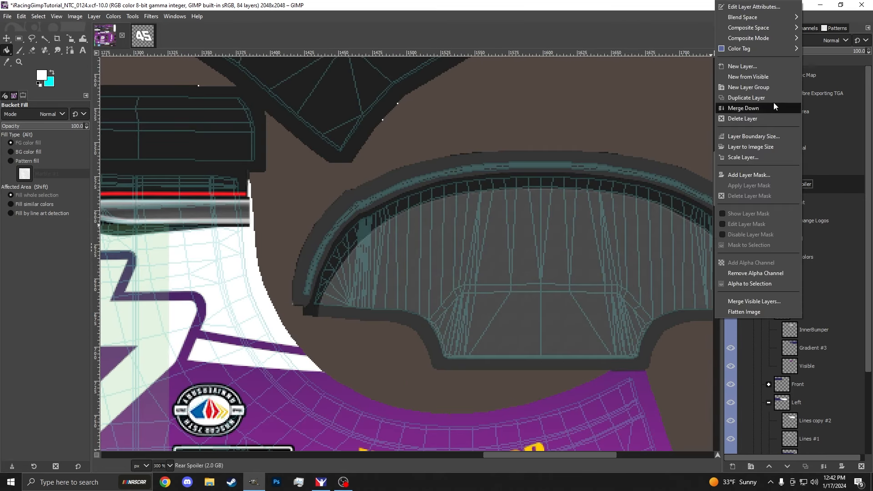
left_click(759, 69)
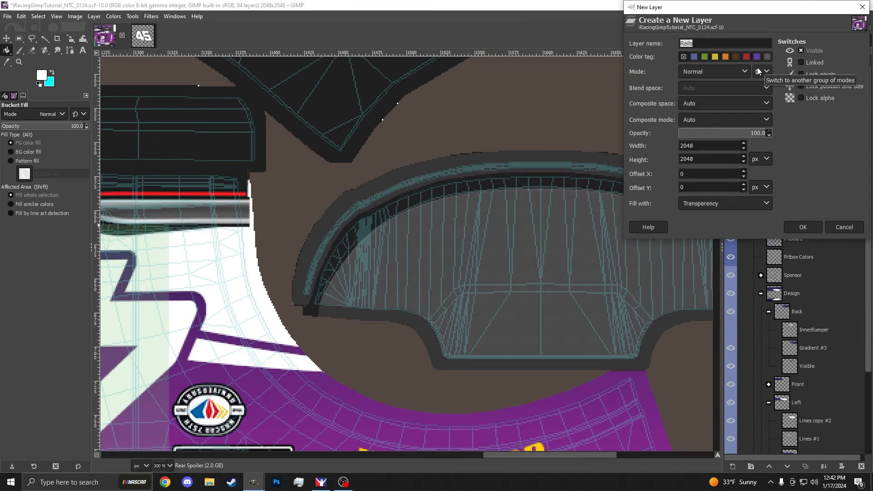
type("Spl")
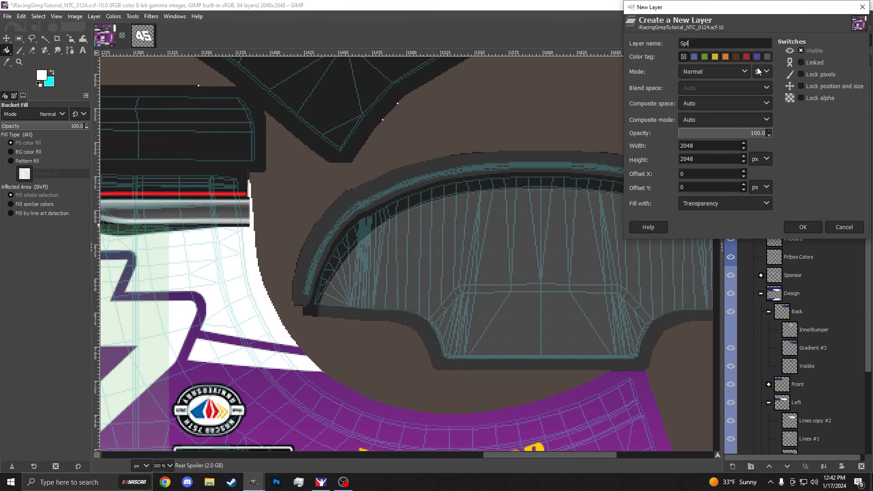
type("itter")
key("Return")
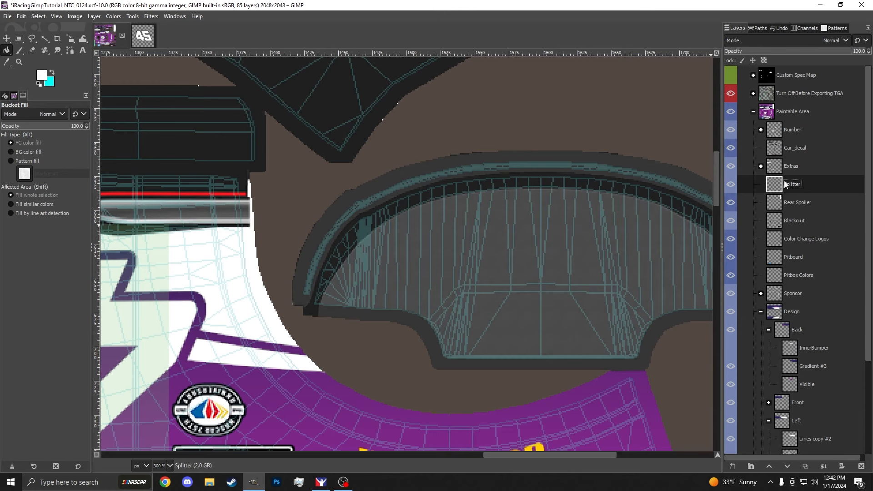
left_click_drag(786, 184, 791, 143)
Step: Draw a freehand selection around the curved splitter piece, fill it white on the Splitter layer, and crop the layer to that selection
left_click(32, 39)
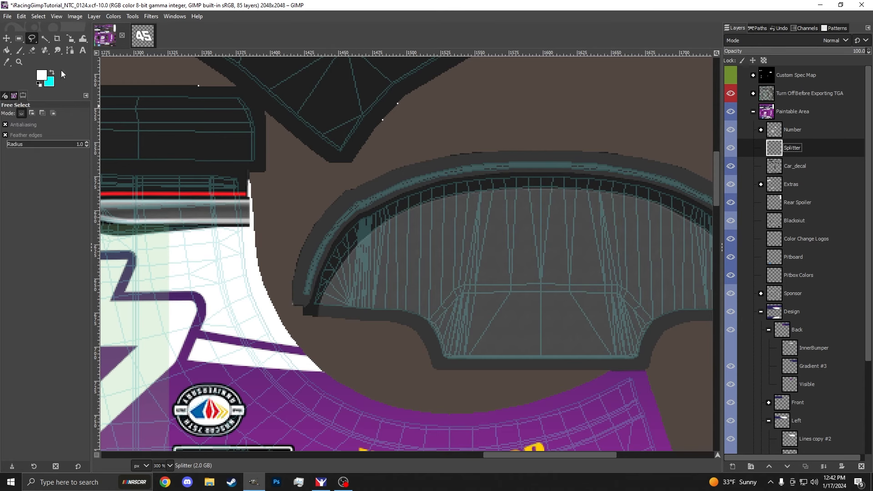
mouse_move(280, 285)
left_mouse_down()
mouse_move(318, 338)
mouse_move(379, 373)
mouse_move(471, 383)
mouse_move(655, 371)
mouse_move(633, 371)
mouse_move(689, 357)
mouse_move(710, 333)
mouse_move(714, 323)
mouse_move(679, 277)
mouse_move(637, 262)
mouse_move(691, 262)
mouse_move(696, 250)
mouse_move(509, 203)
left_mouse_up()
scroll(657, 370, "down", 1, "ctrl")
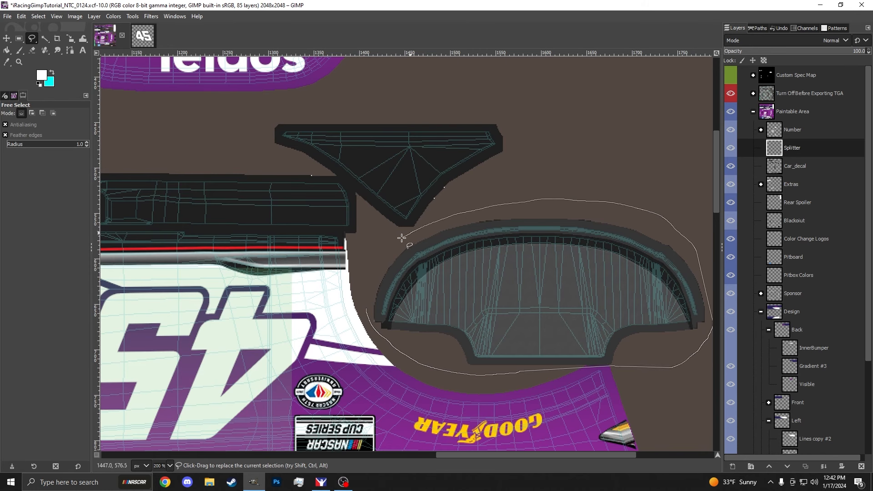
key("Return")
key("shift+b")
left_click(454, 270)
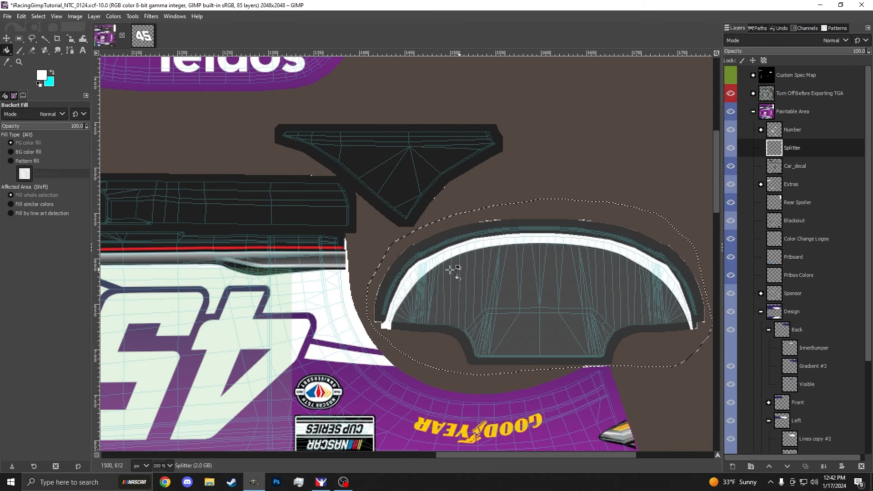
left_click(95, 16)
left_click(119, 178)
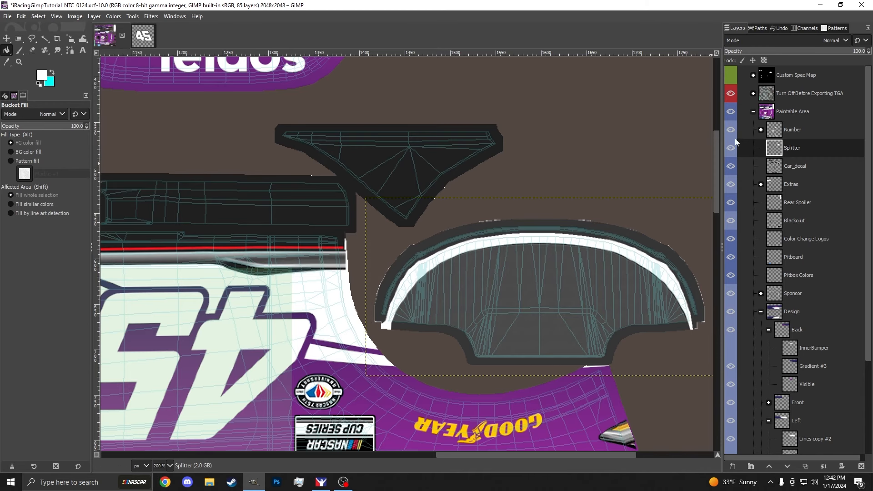
Step: Re-export the livery with the Turn Off Before Exporting TGA group hidden, and inspect the car's splitter, rails and spoiler in iRacing
left_click(731, 94)
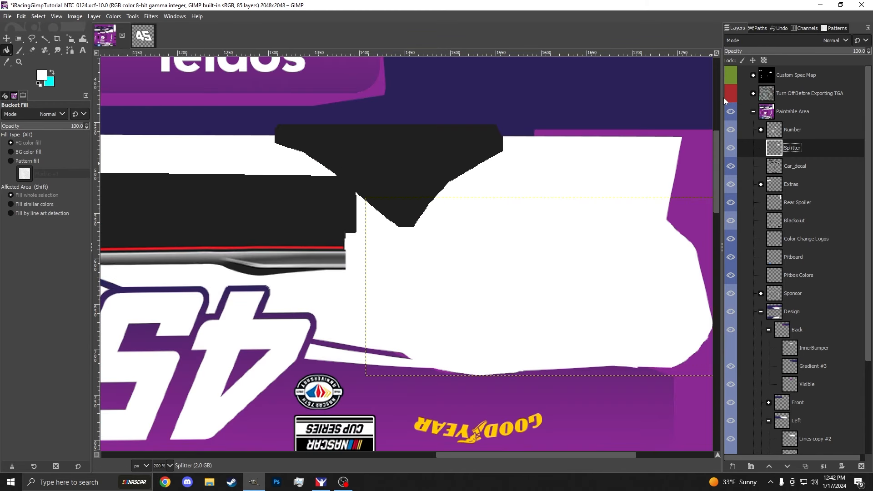
key("ctrl+e")
left_click(322, 486)
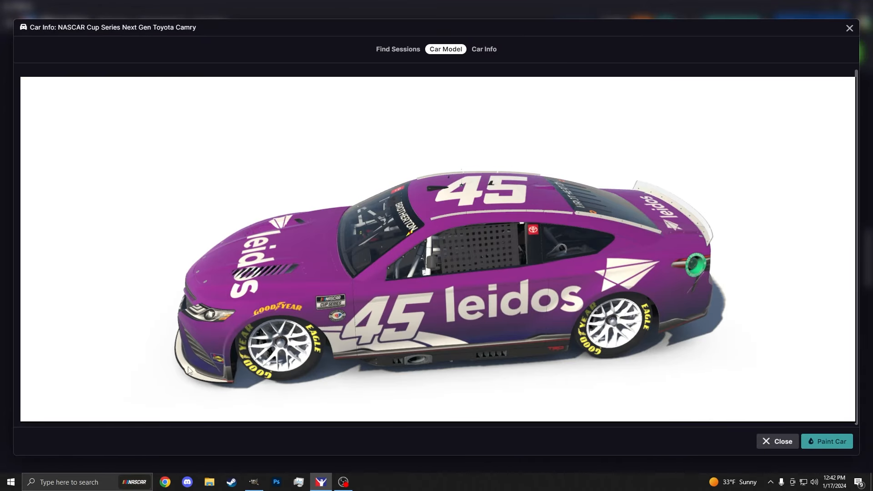
left_click_drag(189, 371, 423, 384)
left_click_drag(245, 358, 500, 354)
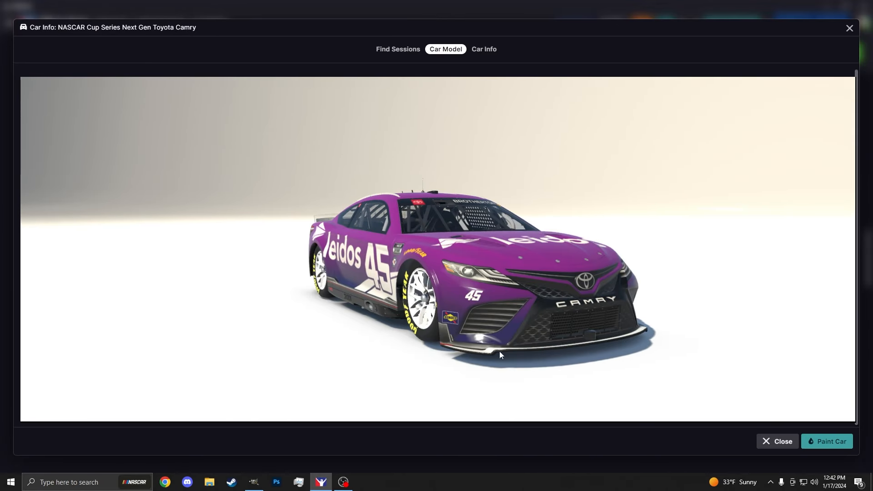
left_click_drag(676, 311, 305, 448)
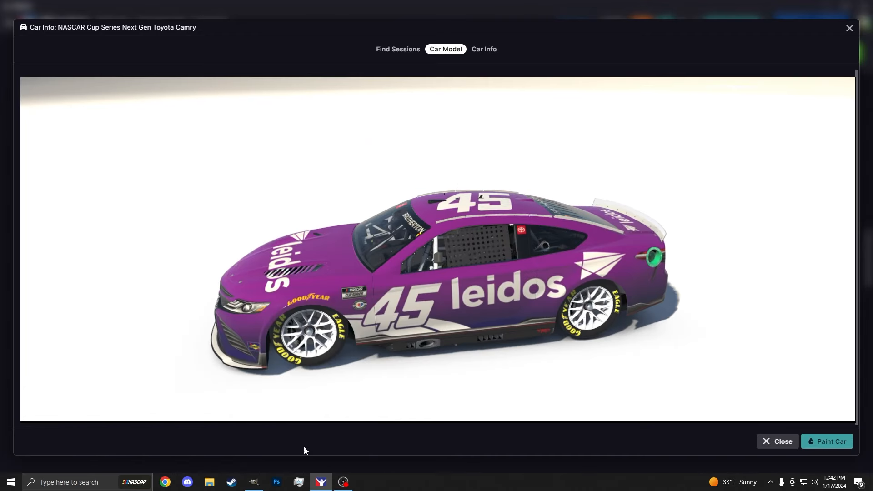
Step: Return to GIMP, show the Turn Off Before Exporting TGA group, and hide the Splitter layer
left_click(254, 482)
left_click(731, 97)
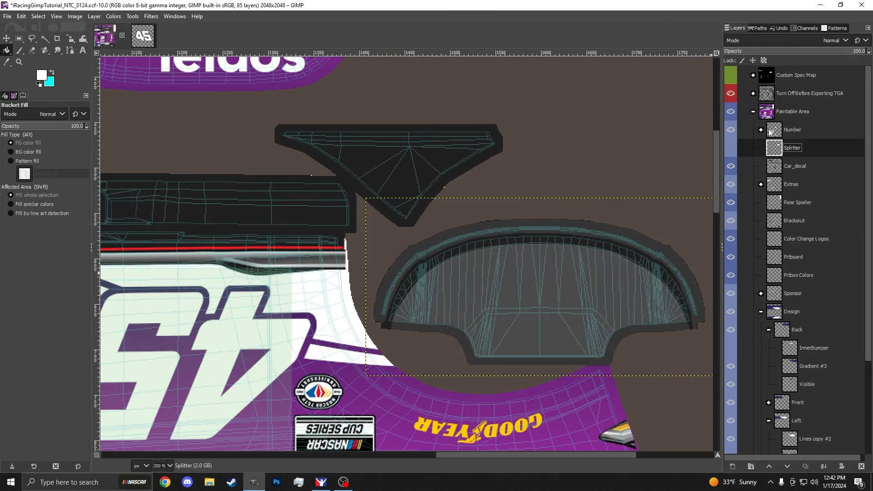
Step: Expand the Front group under Design and add a new Splitter layer directly above Gradient #2
scroll(800, 173, "down", 3)
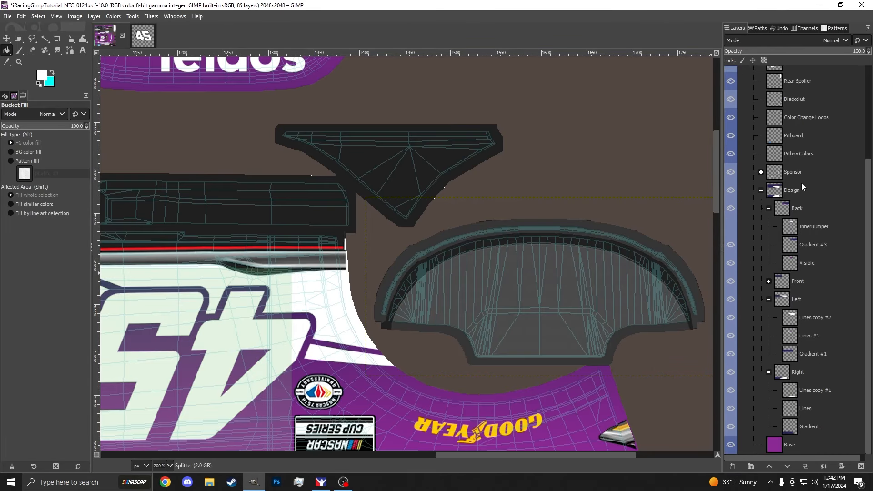
left_click(769, 282)
right_click(809, 296)
right_click(826, 313)
left_click(781, 67)
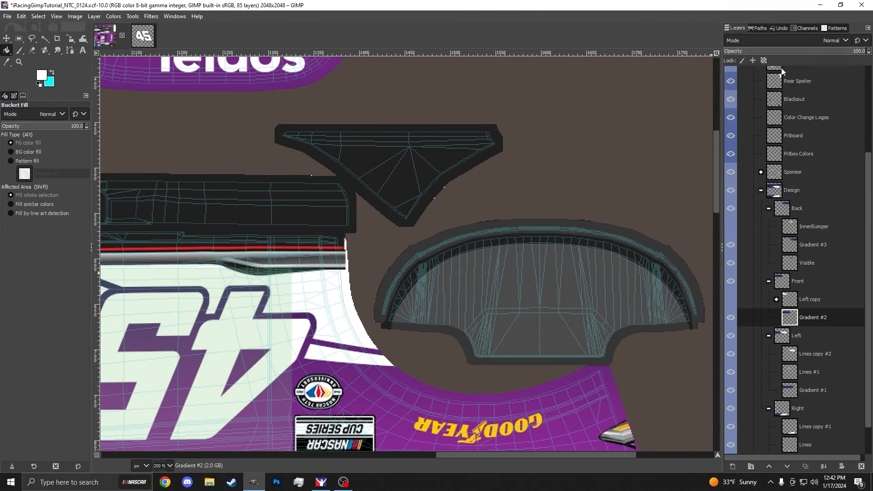
key("Return")
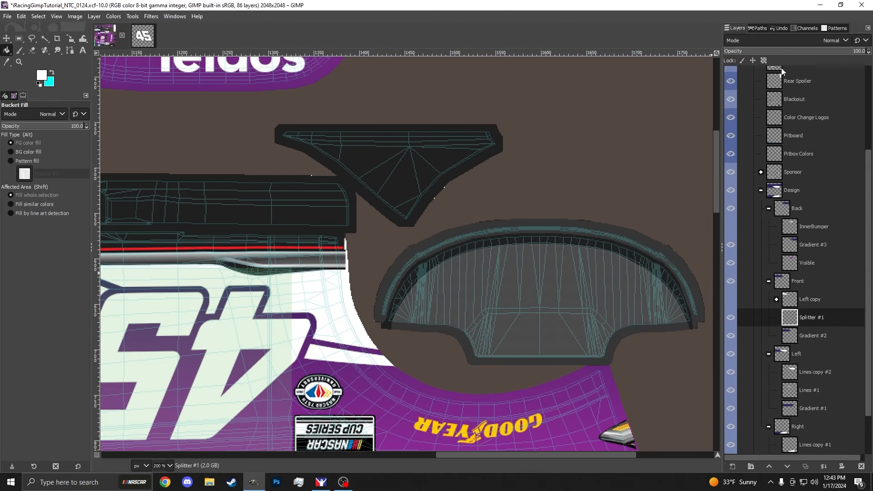
Step: Make a thin rectangular selection, about 1000 px wide, across the bottom edge of the front bumper
left_click(18, 39)
scroll(336, 142, "down", 6)
scroll(187, 170, "up", 1)
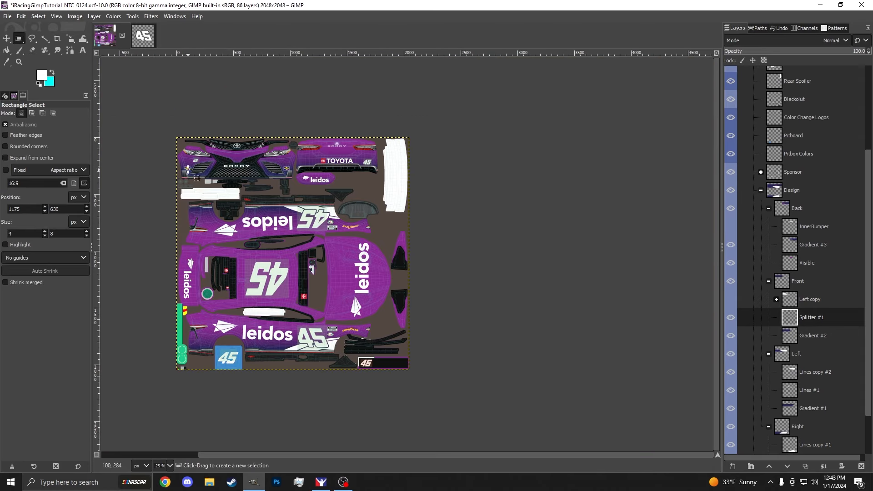
scroll(187, 176, "up", 7)
scroll(108, 285, "up", 2)
left_click_drag(123, 291, 457, 239)
scroll(163, 239, "down", 6)
left_click_drag(158, 239, 153, 238)
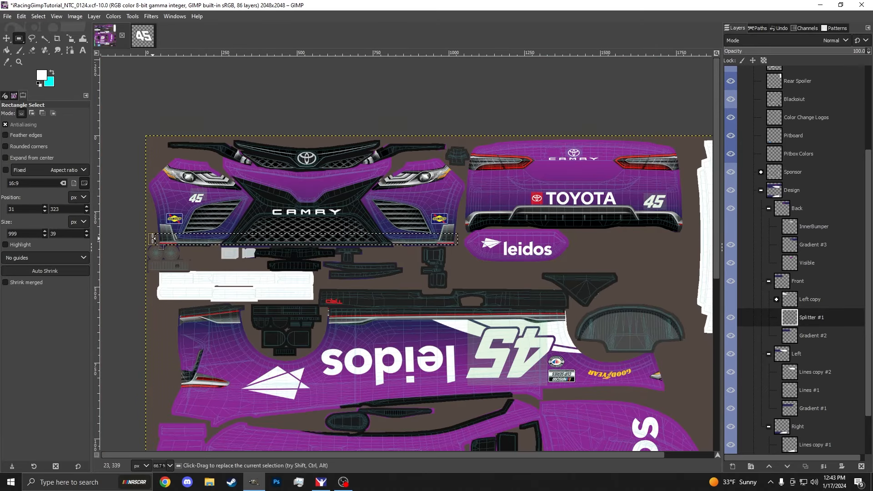
Step: Fill the bumper strip selection with white and crop the new layer to the selection
key("shift+b")
left_click(184, 241)
left_click(94, 16)
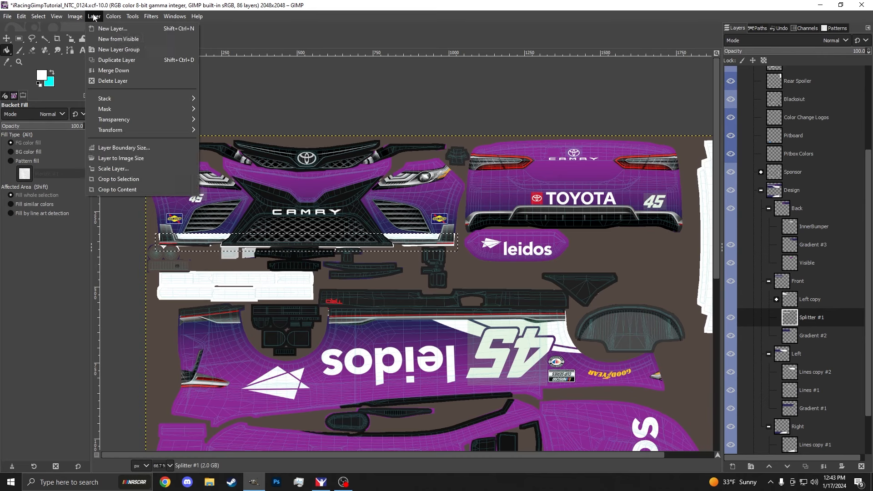
left_click(118, 179)
Step: Hide the Turn Off Before Exporting TGA group, export the livery, check the front bumper in iRacing, and return to GIMP
scroll(819, 179, "up", 5)
left_click(733, 94)
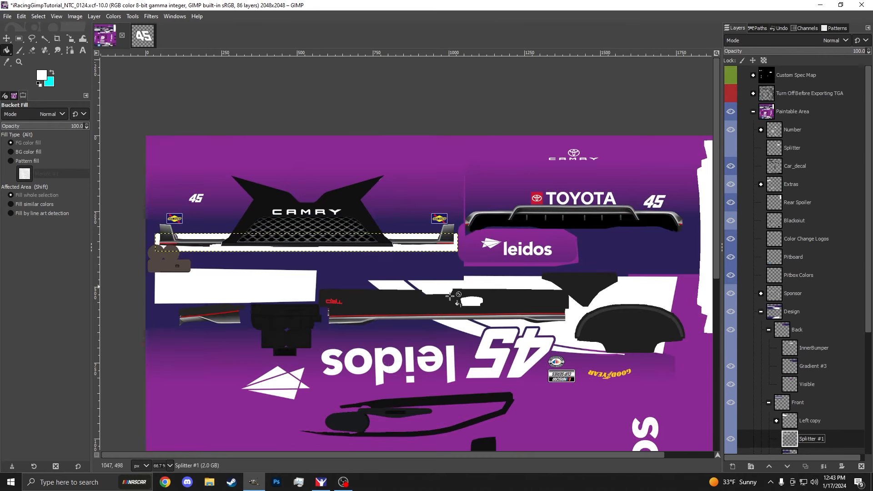
left_click(321, 483)
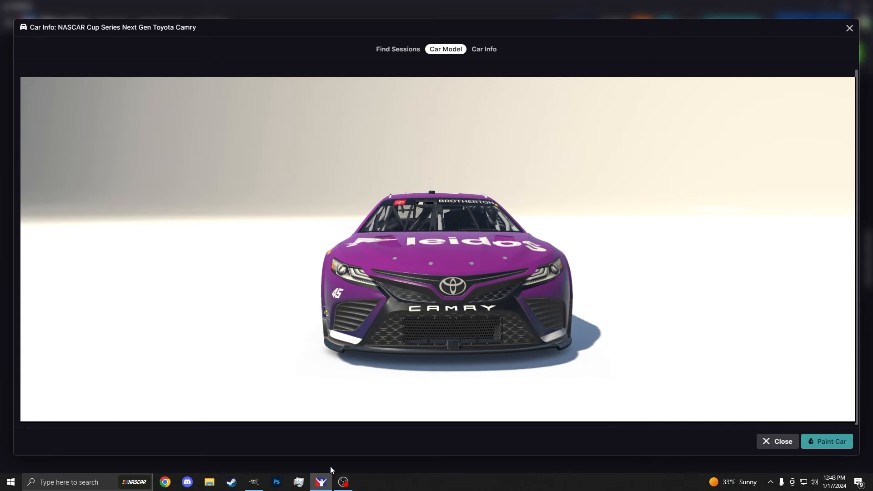
left_click(254, 482)
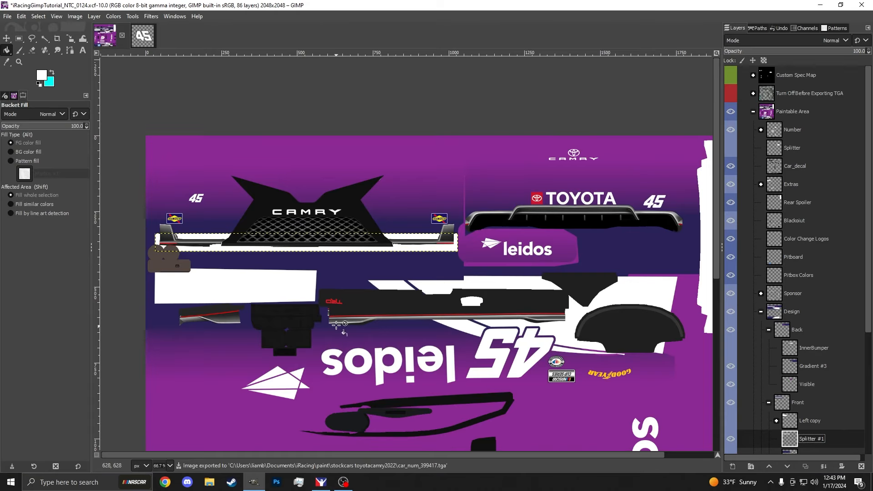
Step: Move the white bumper strip slightly lower on the template and re-export the livery
key("m")
scroll(213, 238, "up", 5)
left_click_drag(215, 243, 214, 262)
key("ctrl+e")
Step: Switch to iRacing and inspect the white front bumper strip, rear end and side of the car
left_click(321, 482)
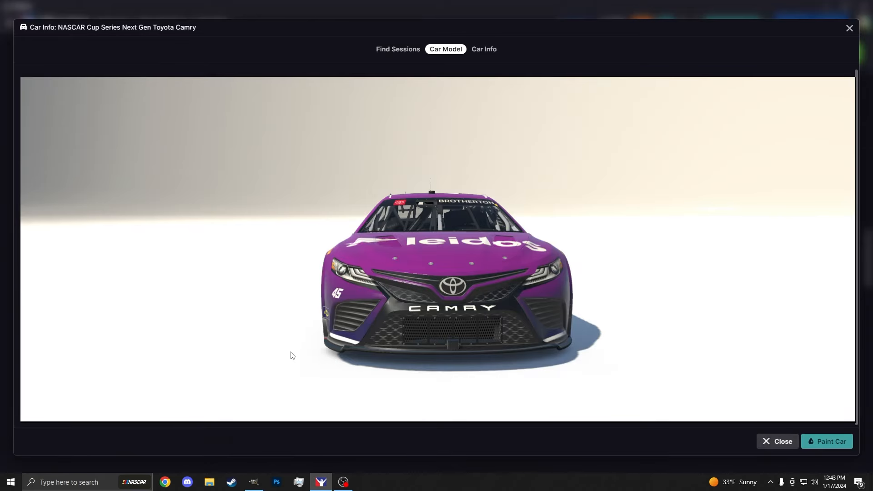
scroll(304, 344, "down", 2)
left_click_drag(307, 341, 448, 257)
mouse_move(357, 272)
left_mouse_down()
mouse_move(410, 266)
mouse_move(374, 273)
left_mouse_up()
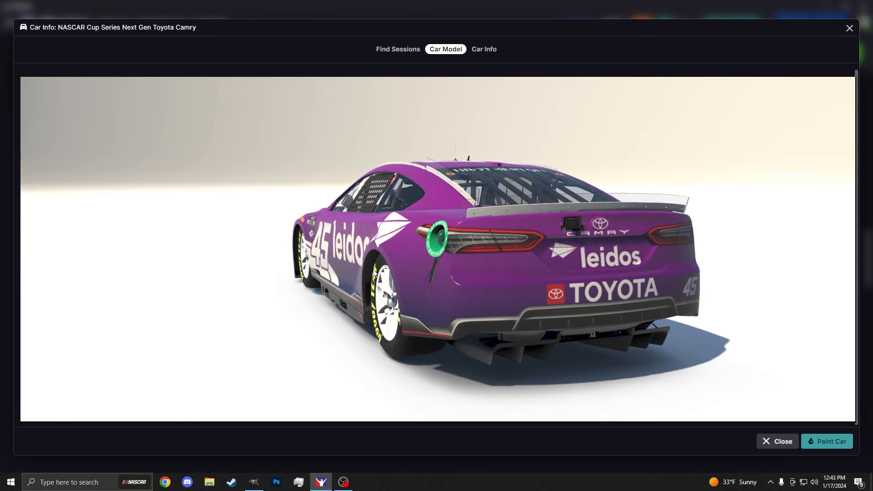
left_click_drag(461, 261, 547, 226)
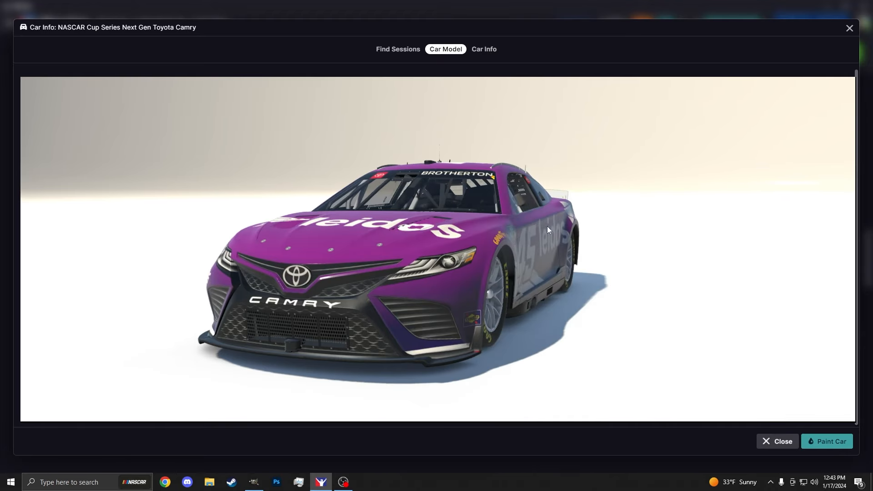
left_click_drag(432, 279, 356, 295)
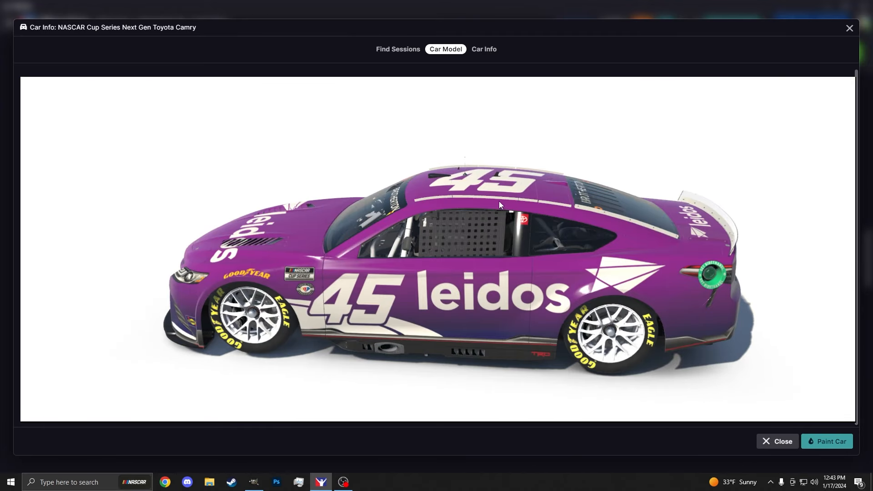
scroll(468, 212, "up", 3)
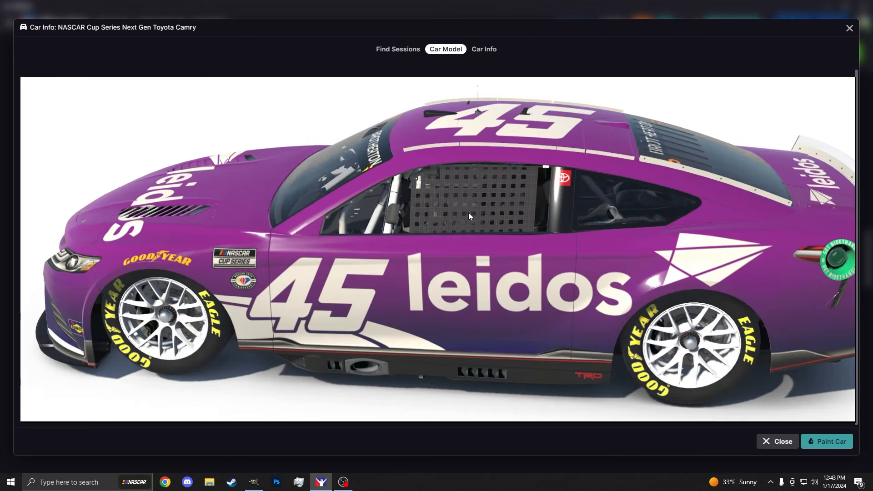
scroll(419, 222, "down", 3)
left_click_drag(418, 222, 420, 223)
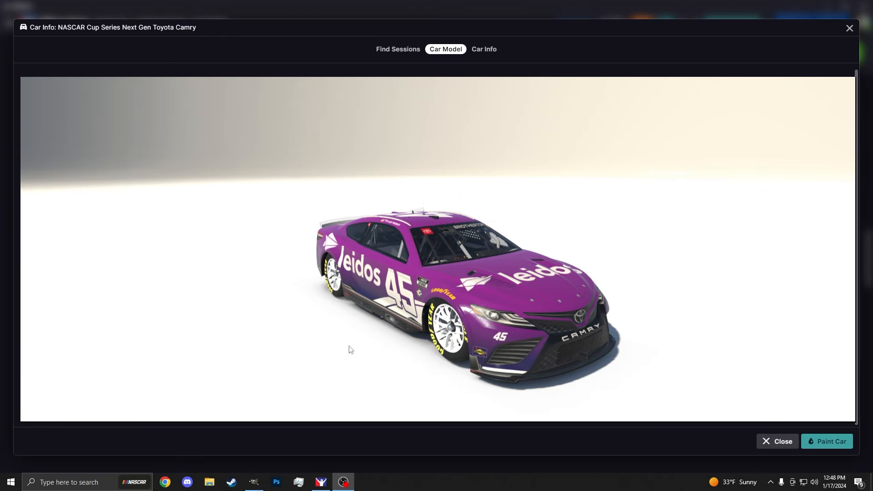
Step: Inspect the driver name above the windows, the 23XI logos and the side graphics from all around the car
scroll(517, 337, "up", 3)
left_click_drag(518, 337, 393, 296)
left_click_drag(476, 260, 409, 285)
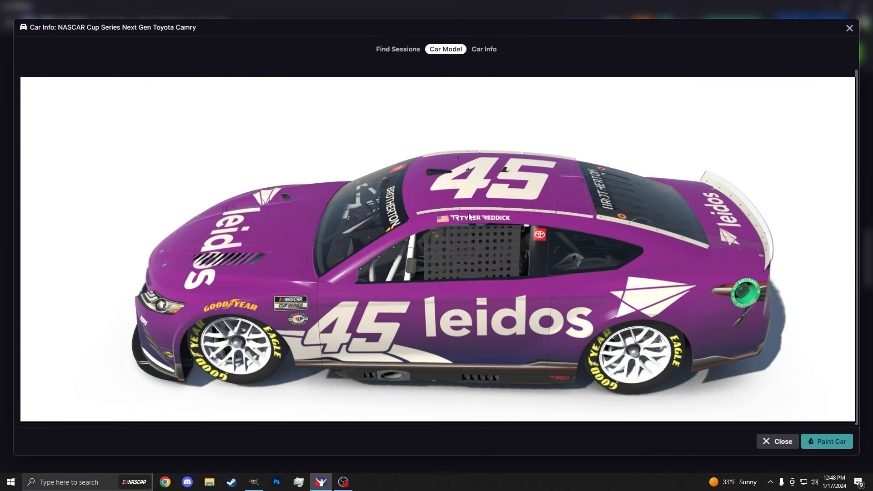
left_click_drag(505, 217, 462, 247)
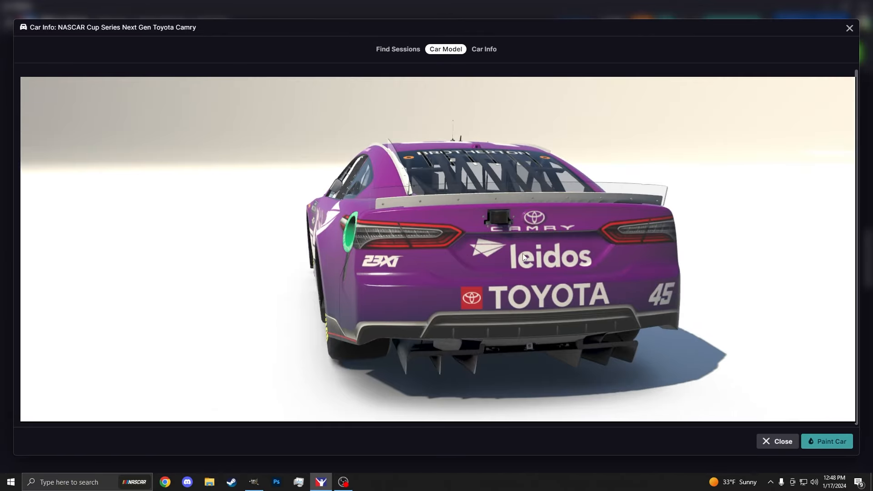
left_click_drag(523, 258, 460, 311)
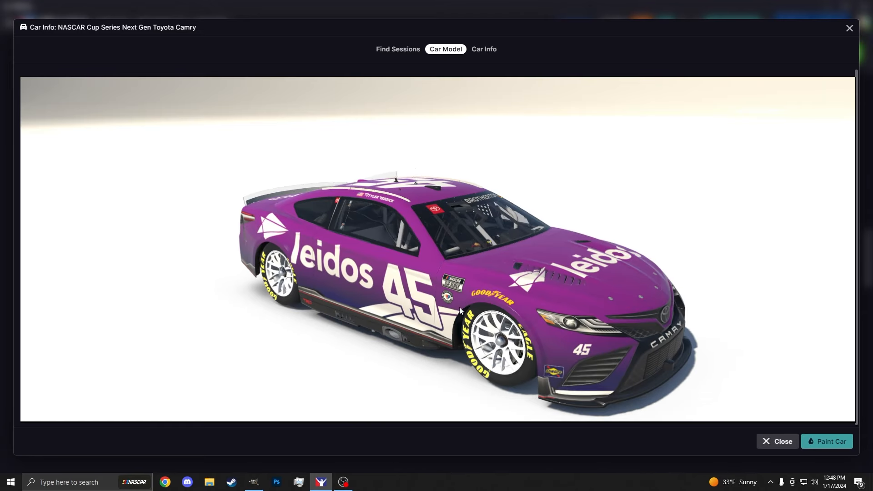
scroll(452, 313, "up", 2)
scroll(472, 331, "up", 3)
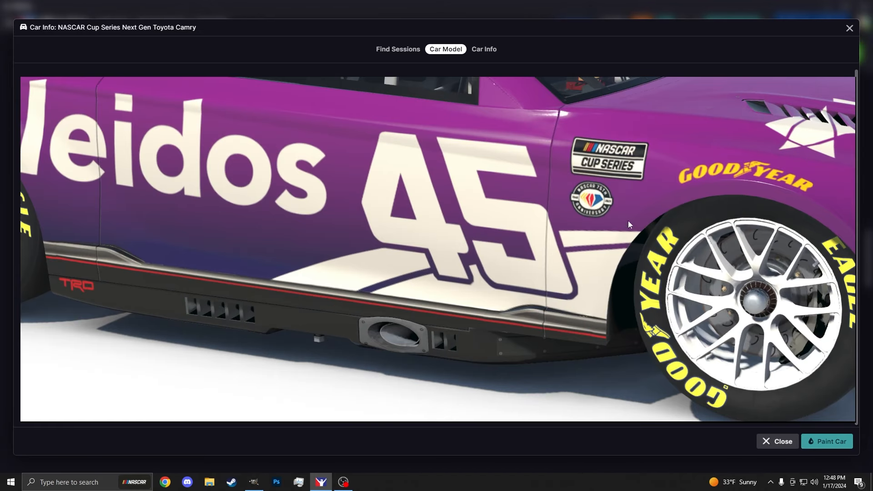
scroll(630, 224, "down", 5)
left_click_drag(644, 210, 275, 285)
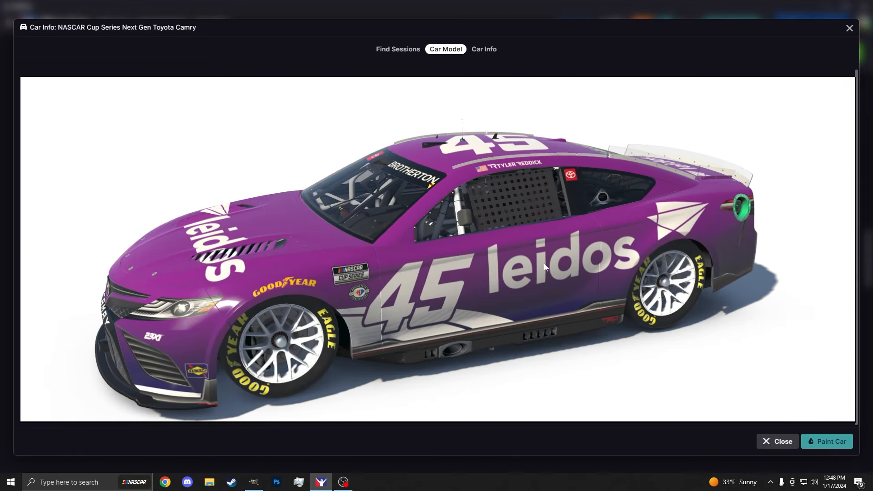
left_click_drag(544, 264, 547, 236)
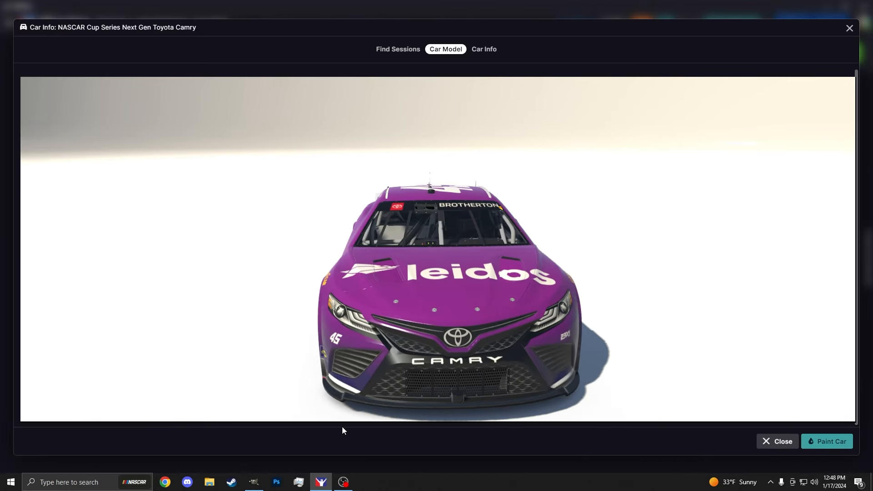
Step: Return to GIMP and show the Turn Off Before Exporting TGA group
left_click(255, 486)
scroll(741, 91, "up", 10)
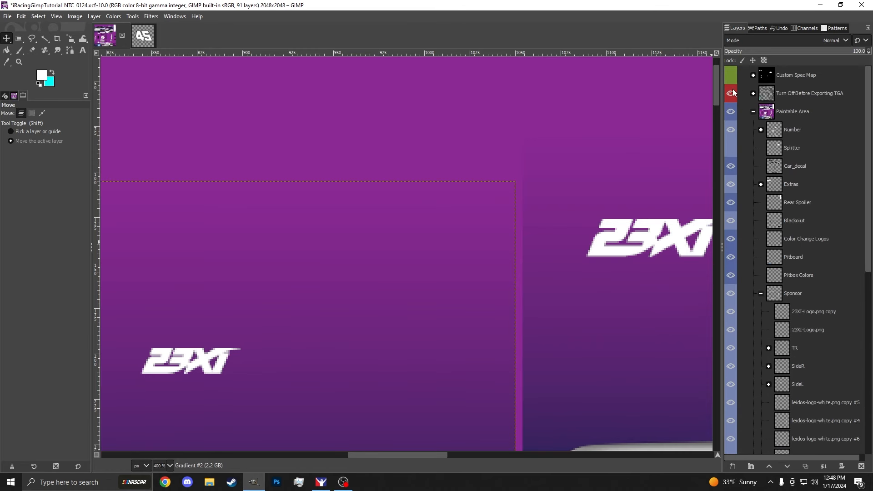
scroll(501, 214, "down", 3)
scroll(803, 245, "down", 4)
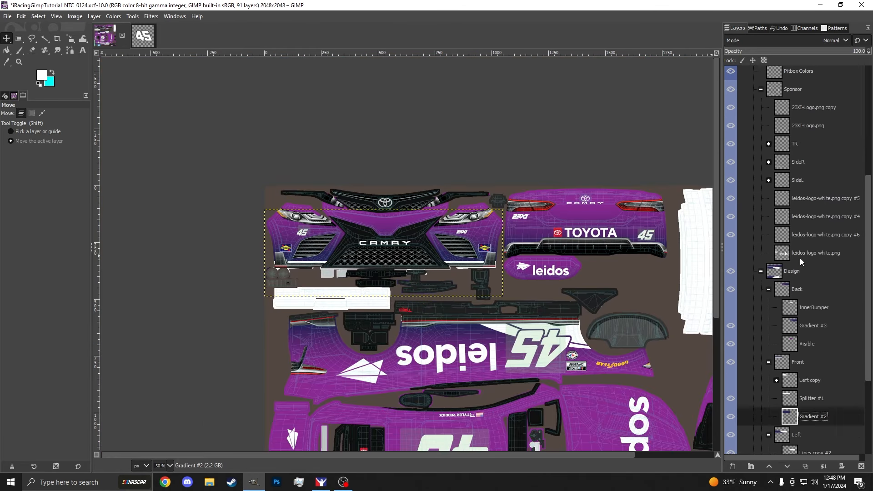
scroll(802, 241, "up", 4)
Step: On the Color Change Logos layer, select the area around both Goodyear logos, recolor them white with alpha locked, and clear the selection
left_click(803, 239)
key("r")
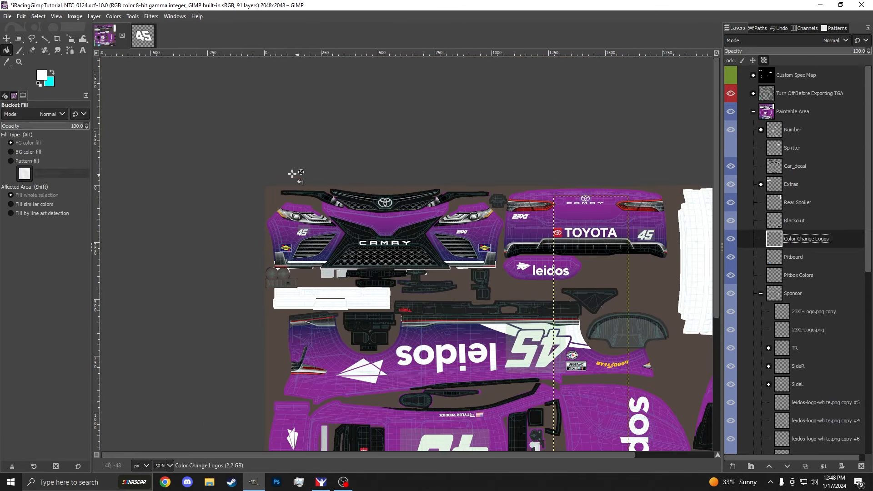
scroll(607, 252, "down", 1)
left_click_drag(574, 242, 648, 400)
scroll(641, 275, "down", 1)
key("shift+b")
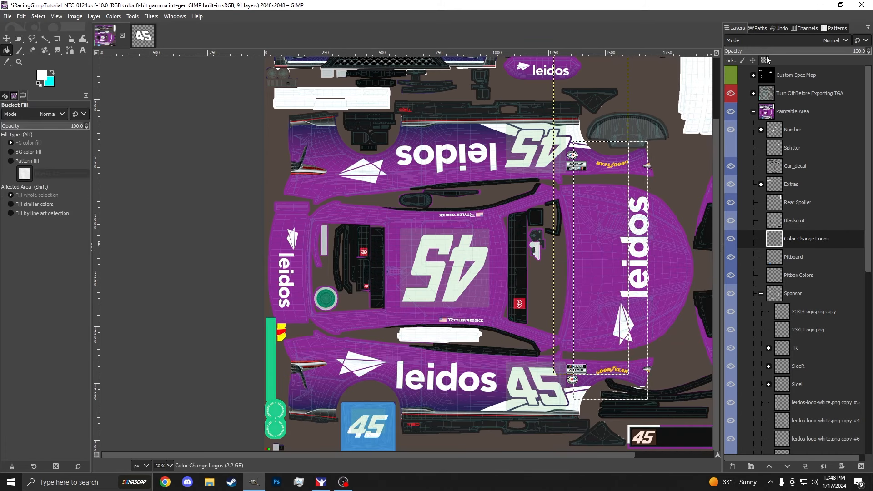
left_click(587, 210)
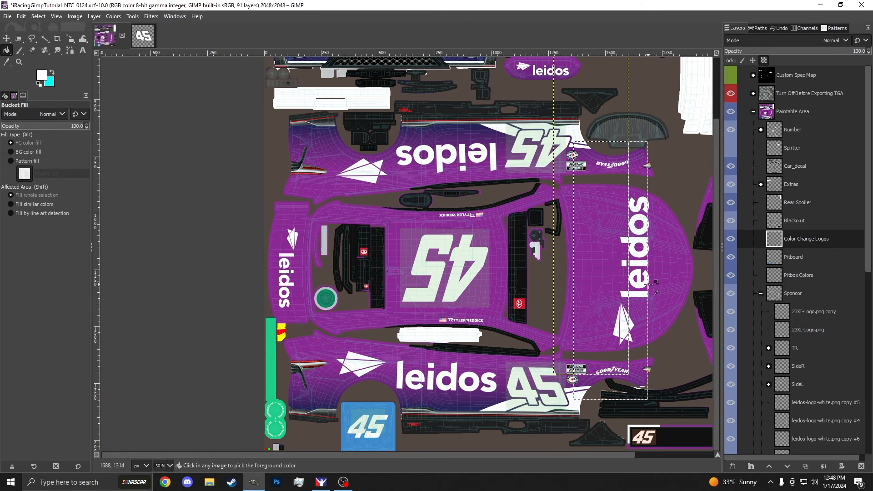
key("ctrl+shift+a")
scroll(555, 154, "up", 3)
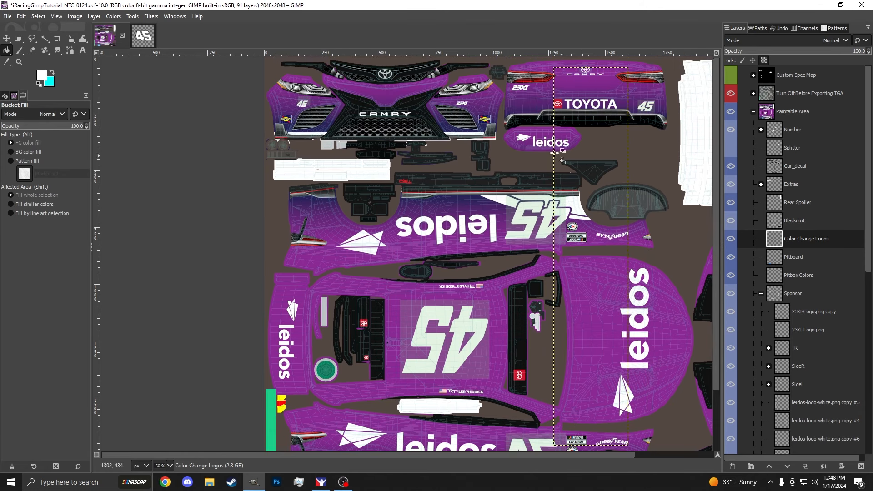
Step: Duplicate the Color Change Logos layer and cut the 562 × 1276 px area containing both Goodyear logos from the copy
right_click(812, 239)
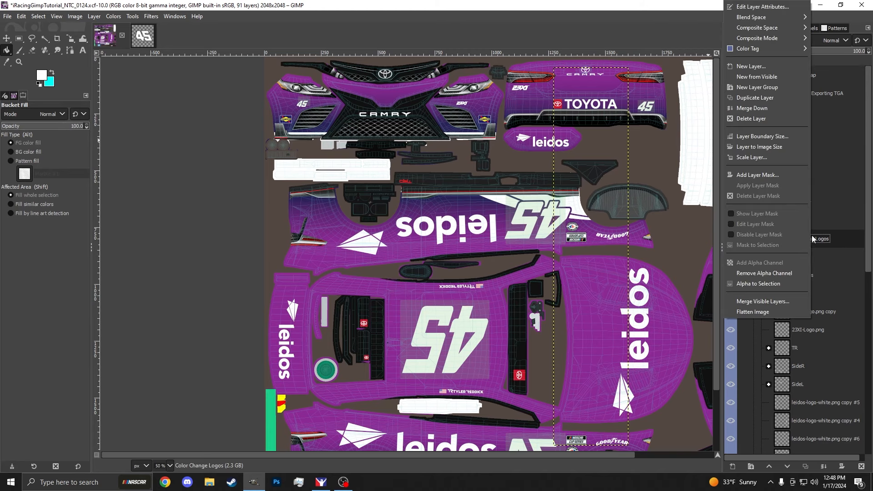
left_click(751, 98)
left_click(19, 39)
scroll(660, 264, "down", 3)
left_click_drag(541, 190, 669, 408)
key("ctrl+x")
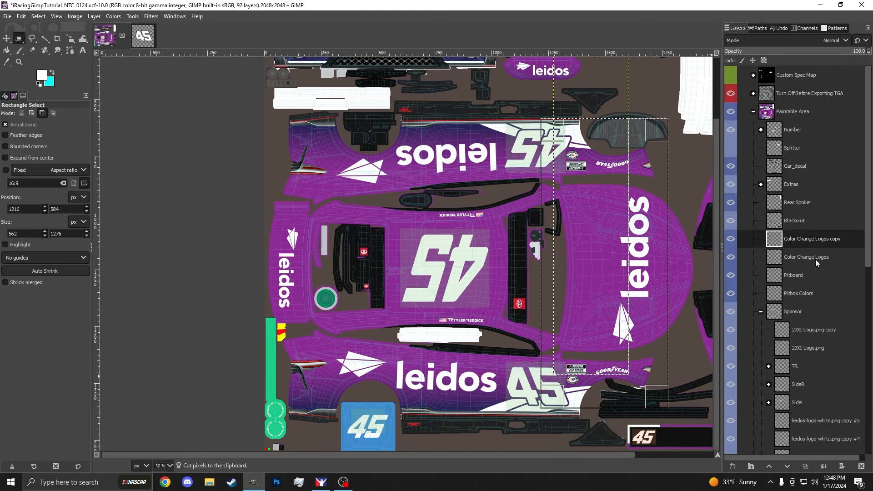
Step: Keep only the Goodyear logos on the original Color Change Logos layer, clear the selection, and crop the layer to its content
left_click(807, 258)
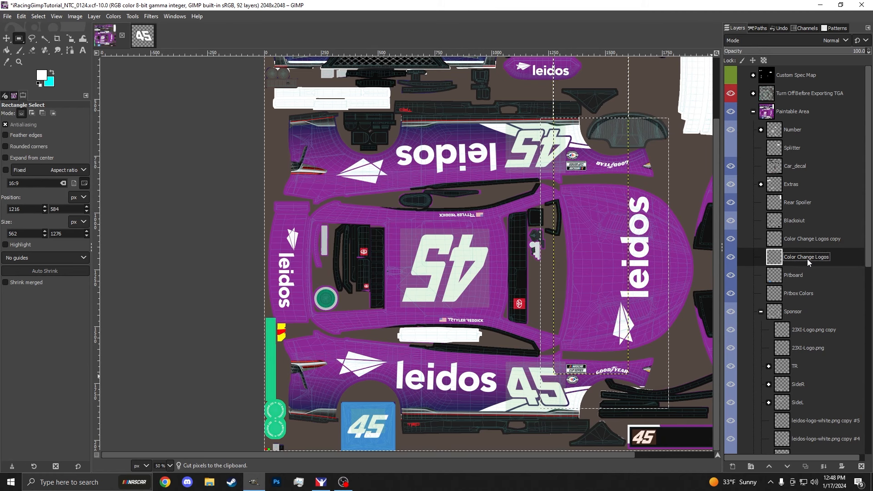
key("ctrl+shift+a")
left_click(99, 17)
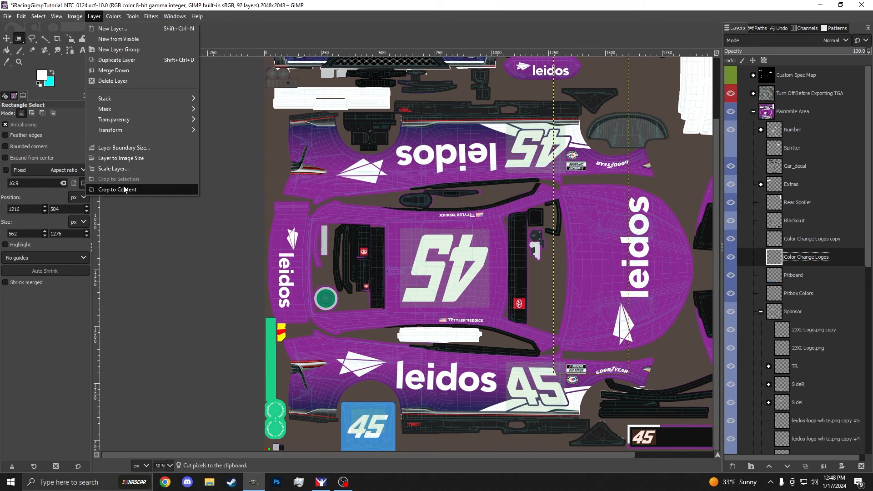
left_click(123, 187)
Step: Crop the Color Change Logos copy layer to its content, compare it with the original layer, and reselect the copy
left_click(816, 245)
left_click(95, 17)
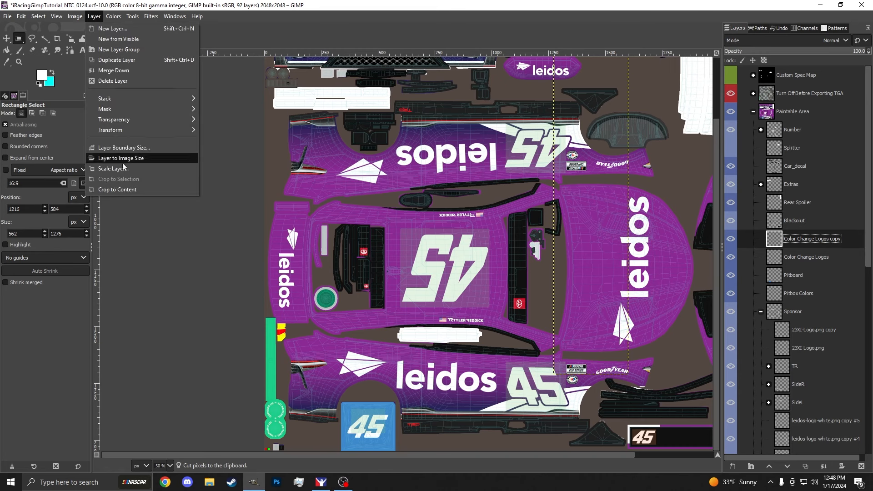
left_click(127, 188)
scroll(536, 231, "up", 3)
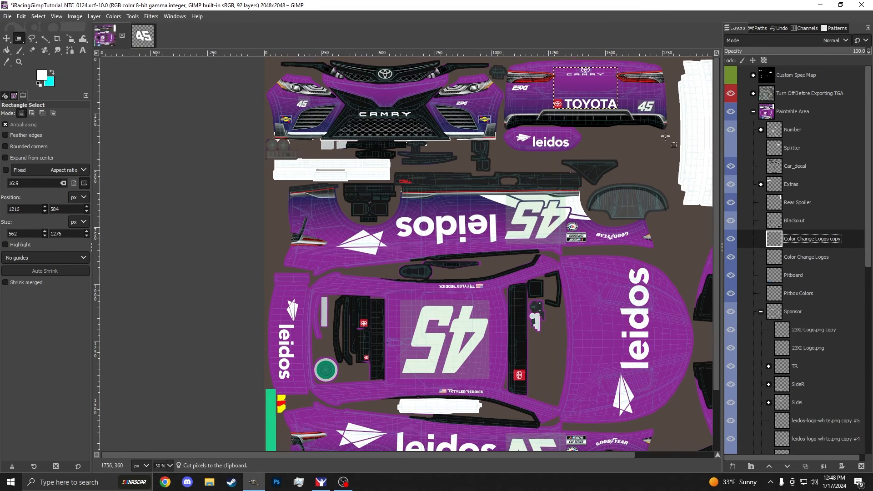
left_click(800, 260)
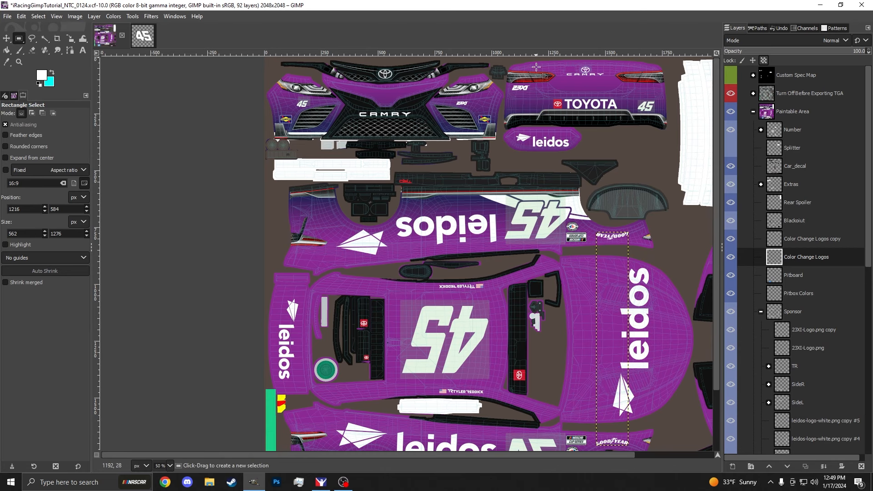
key("Page_Up")
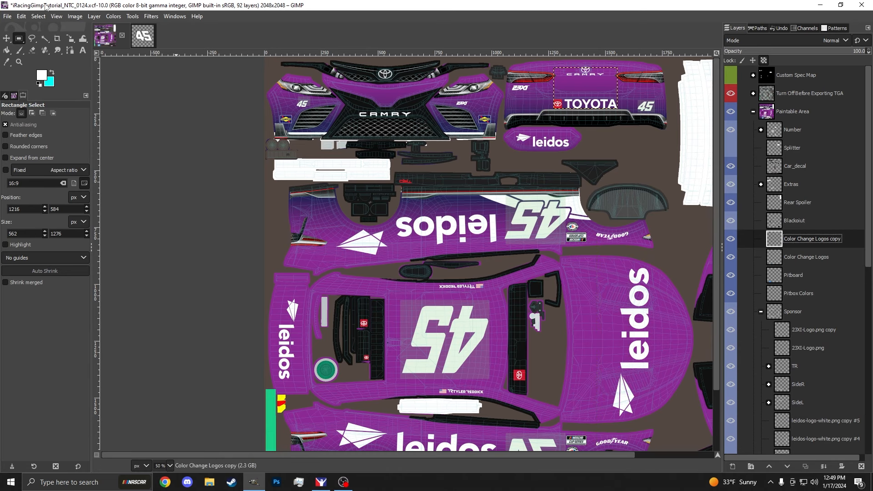
Step: Fill the entire Pitboard layer with white
scroll(557, 222, "down", 3)
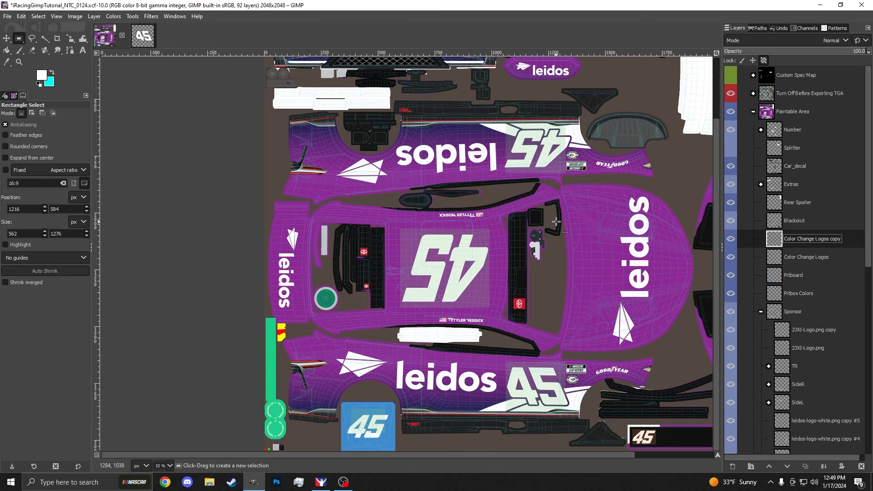
left_click(814, 292)
left_click(805, 276)
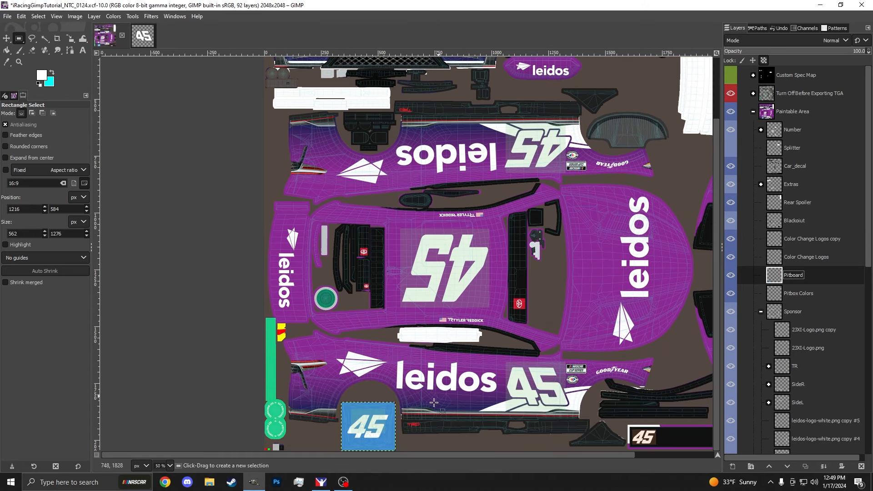
scroll(382, 437, "down", 1)
scroll(383, 437, "up", 6)
key("shift+b")
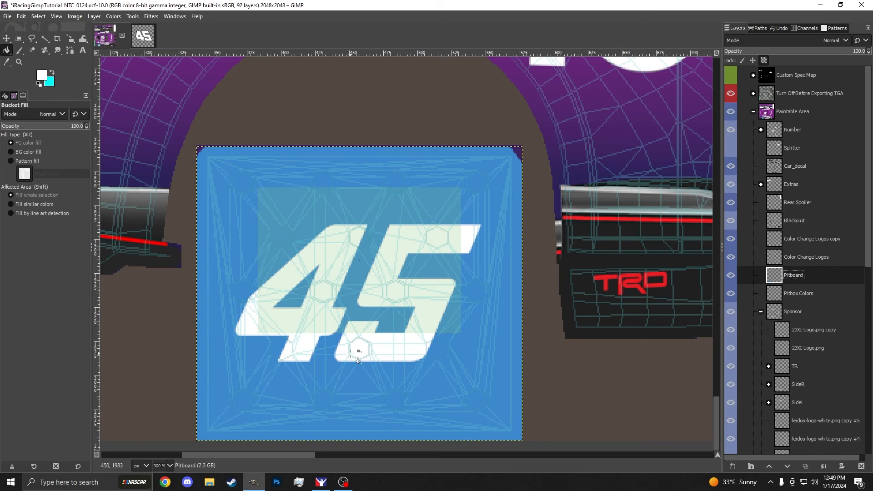
left_click(407, 282)
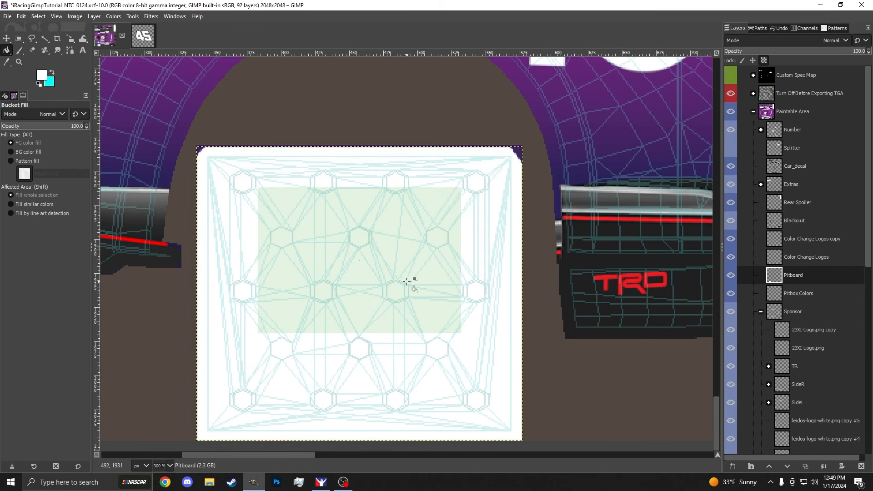
Step: Select a 223 × 202 px rectangle on the white pitboard and shrink the selection by 20 px
left_click(19, 39)
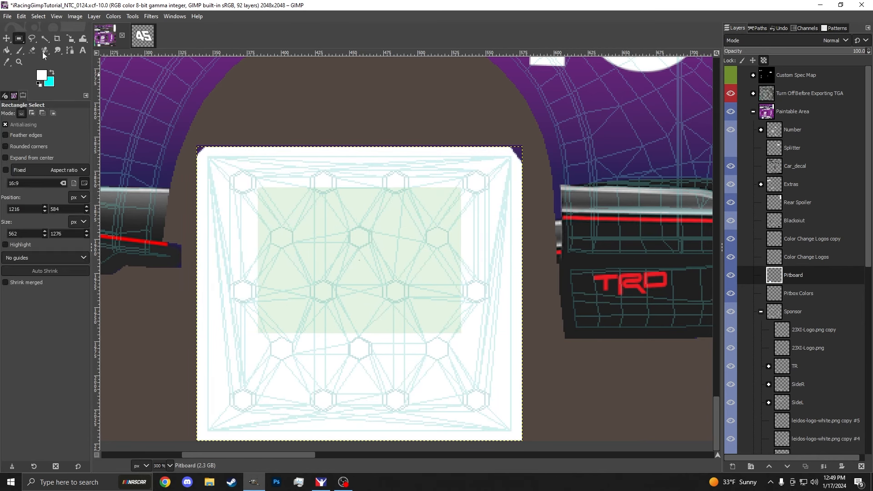
scroll(210, 166, "up", 4)
left_click_drag(214, 129, 538, 444)
scroll(253, 180, "down", 4)
scroll(534, 440, "up", 4)
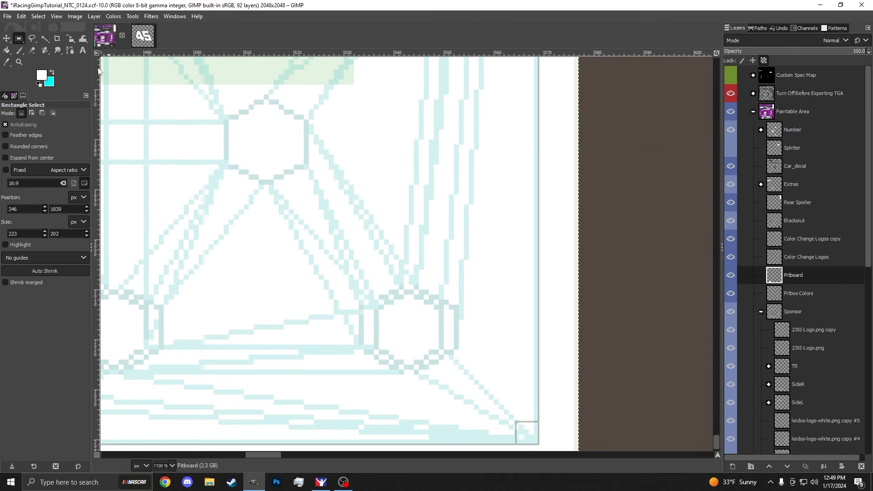
left_click(36, 16)
left_click(55, 132)
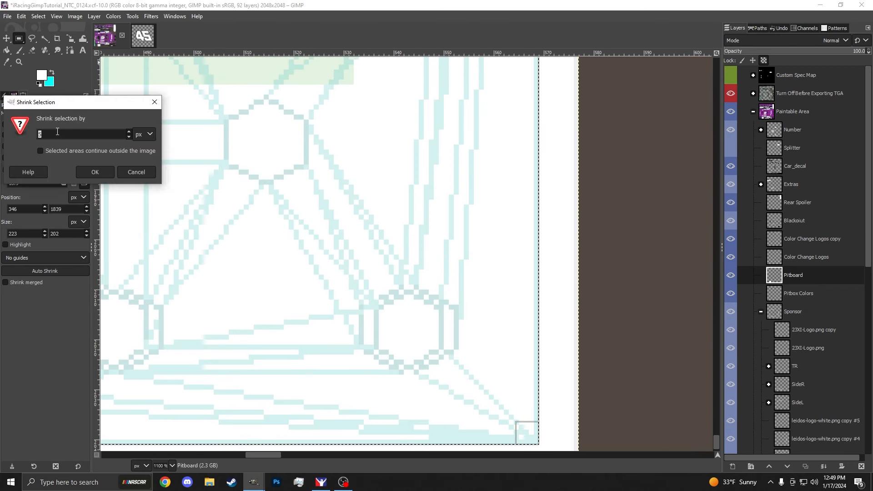
type("20")
key("Return")
Step: Set the foreground color to the saved dark navy purple, keeping the livery's purple as the background color
key("shift+b")
left_click(41, 75)
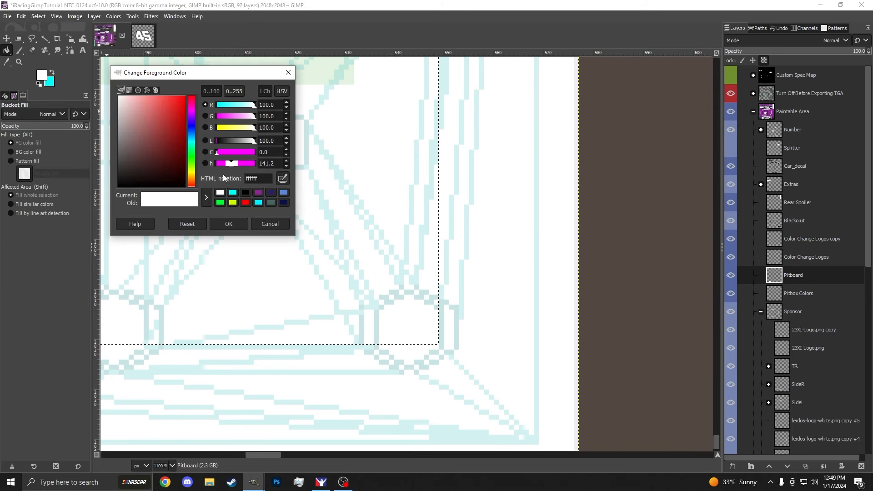
left_click(230, 224)
left_click(51, 72)
left_click(41, 75)
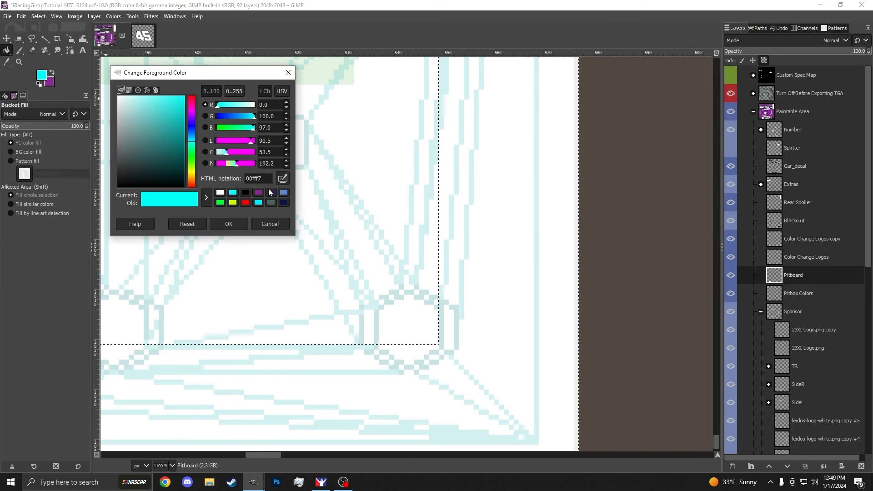
left_click(271, 192)
left_click(234, 224)
Step: Fill the pitboard selection with a diagonal FG to BG gradient from its lower-left corner to its upper-right corner
scroll(358, 190, "down", 1)
scroll(345, 196, "up", 1)
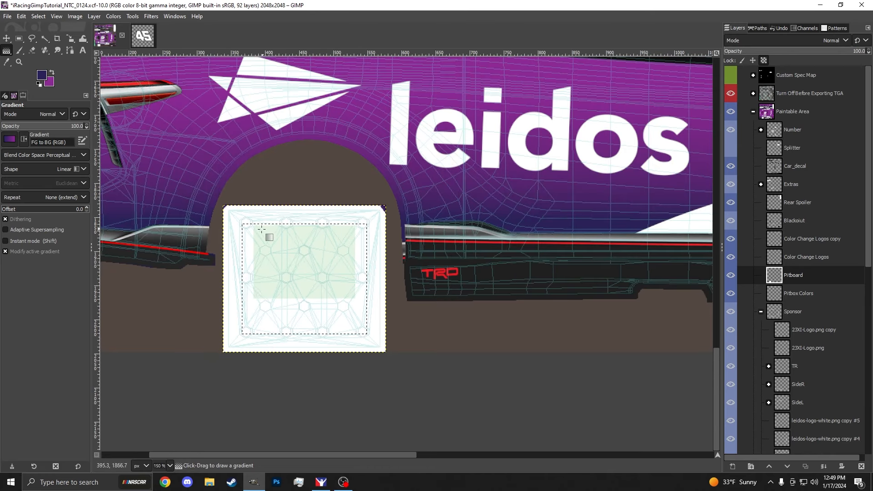
scroll(258, 287, "up", 2)
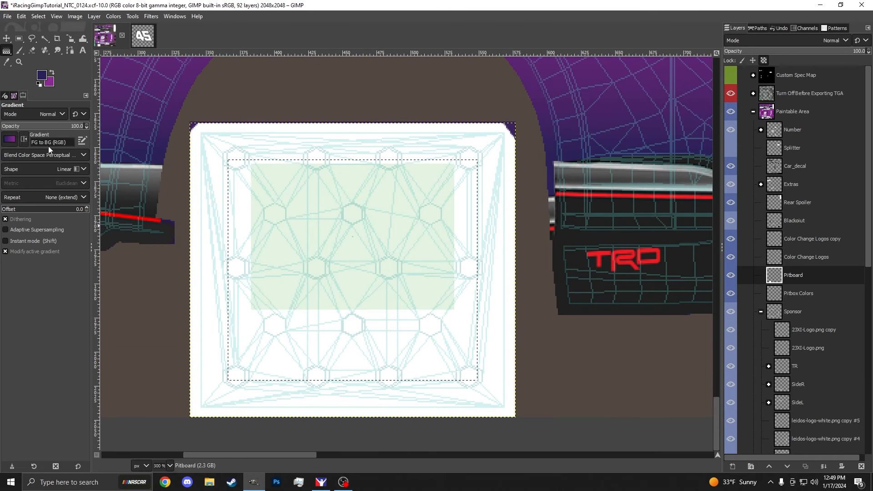
left_click_drag(236, 372, 472, 162)
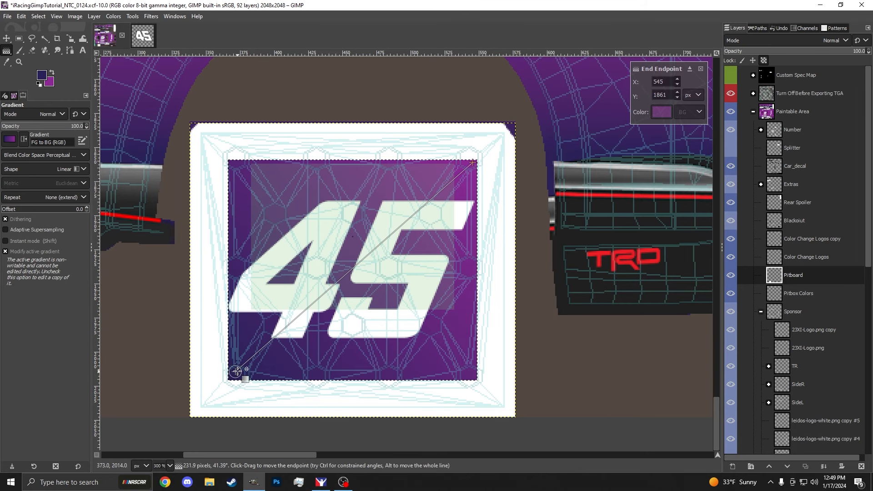
left_click_drag(235, 372, 236, 375)
key("m")
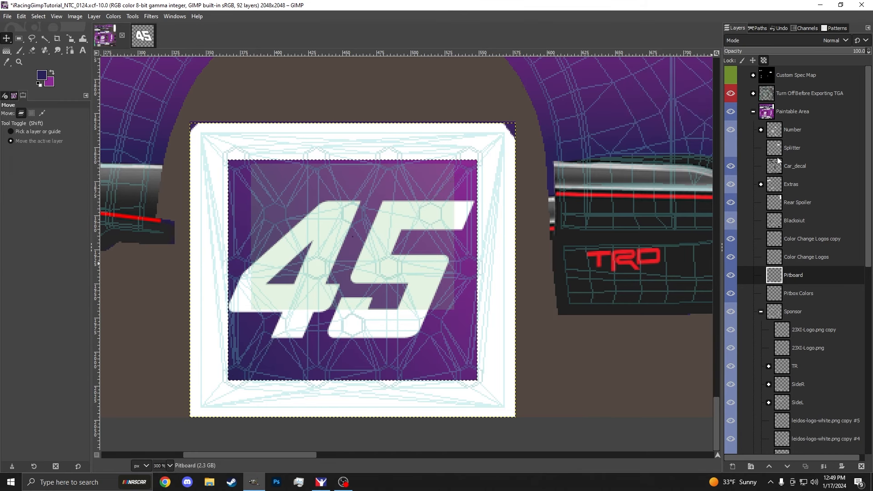
Step: Scale the pitboard's 45 number group, 45_R copy #6, down around its center to 168 × 96 px
left_click(761, 129)
left_click(800, 160)
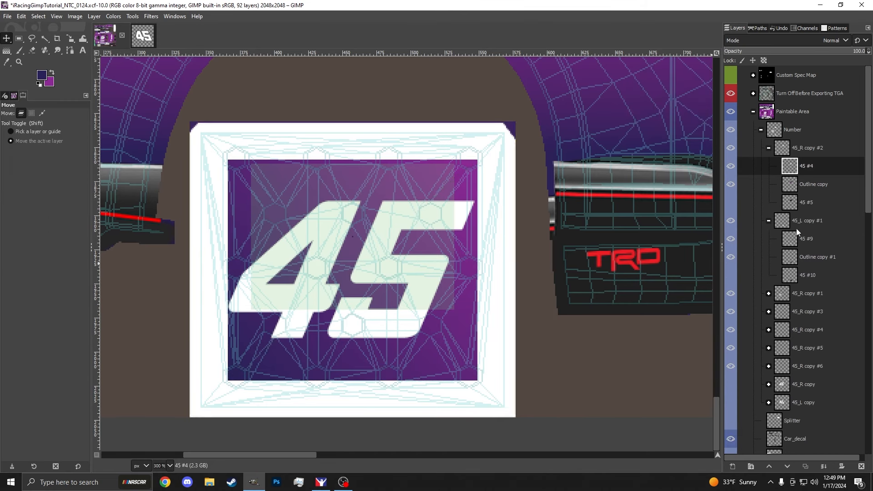
left_click(769, 149)
left_click(769, 166)
left_click(806, 259)
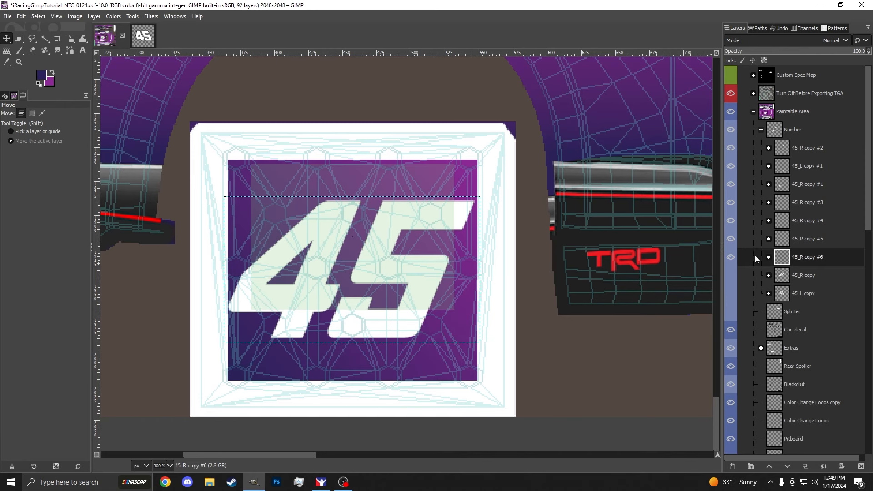
key("shift+s")
left_click_drag(482, 203, 457, 221)
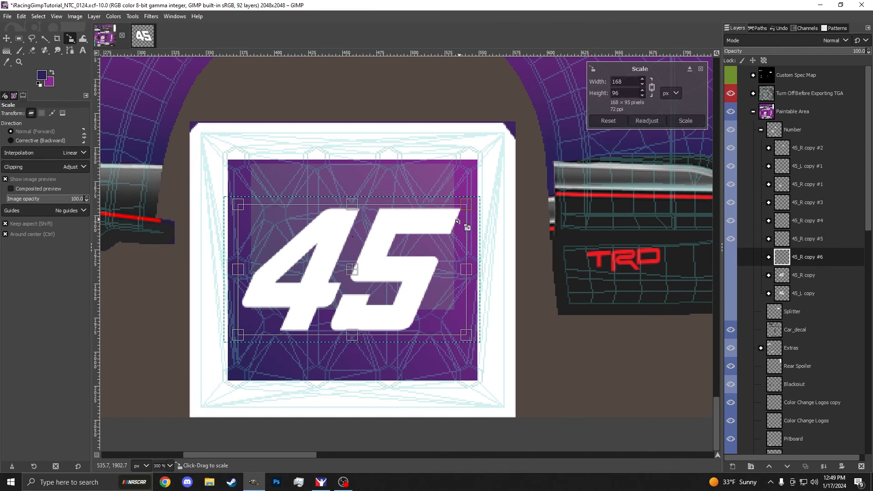
left_click(686, 121)
left_click(800, 93)
scroll(446, 204, "down", 2)
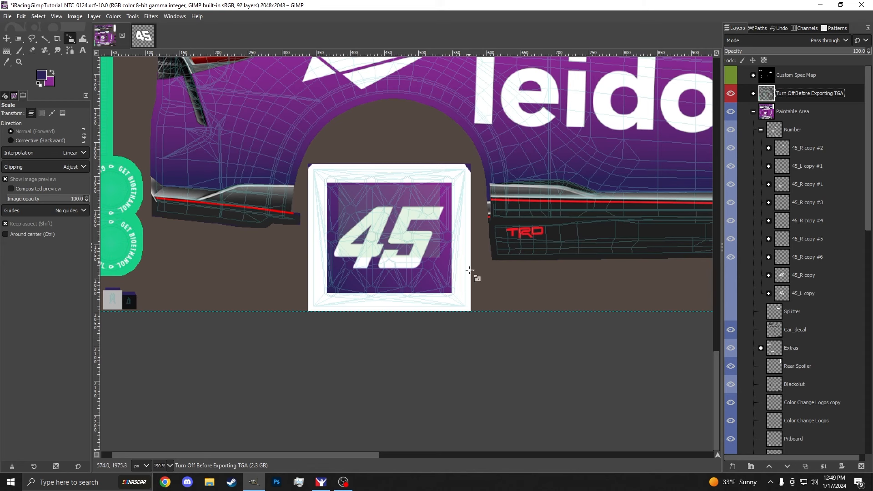
scroll(412, 217, "down", 2)
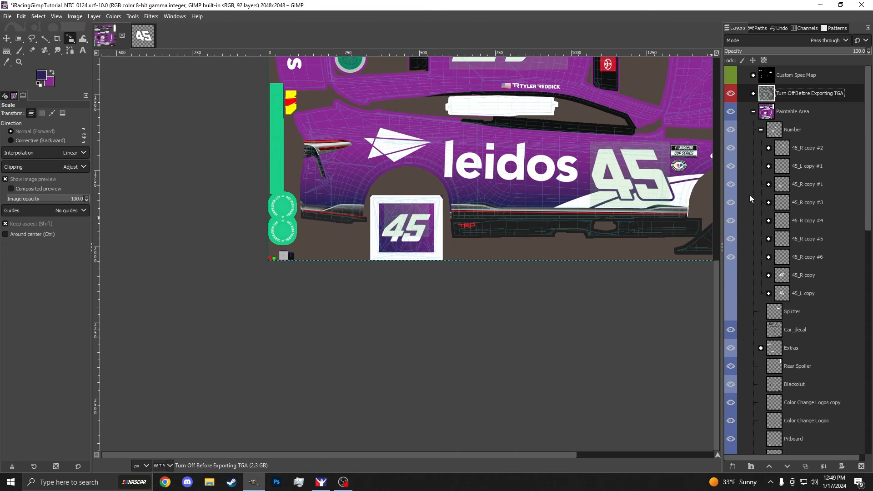
Step: Collapse the Number group, make Pitbox Colors the active layer, and set Bucket Fill to fill similar colors
left_click(761, 129)
left_click(804, 292)
key("shift+b")
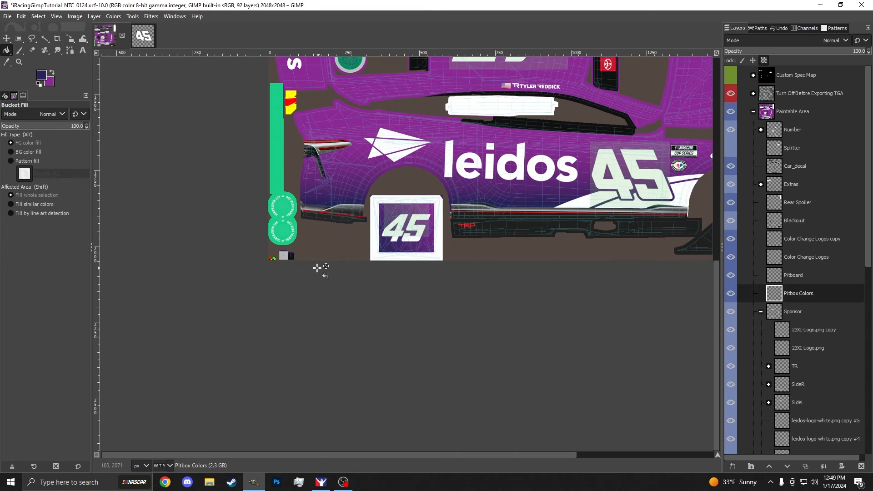
scroll(286, 267, "up", 4)
left_click(28, 203)
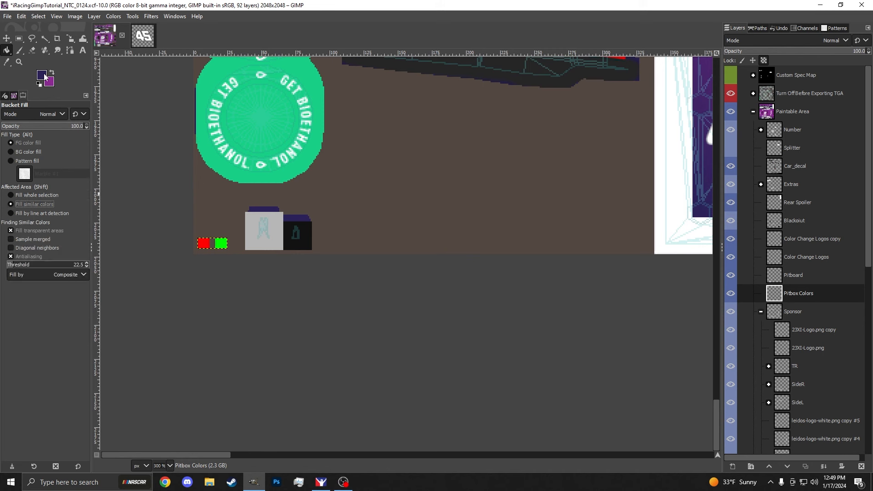
Step: Recolor the red pitbox swatch dark navy purple and the green swatch white
left_click(52, 72)
left_click(42, 74)
left_click(219, 195)
left_click(220, 223)
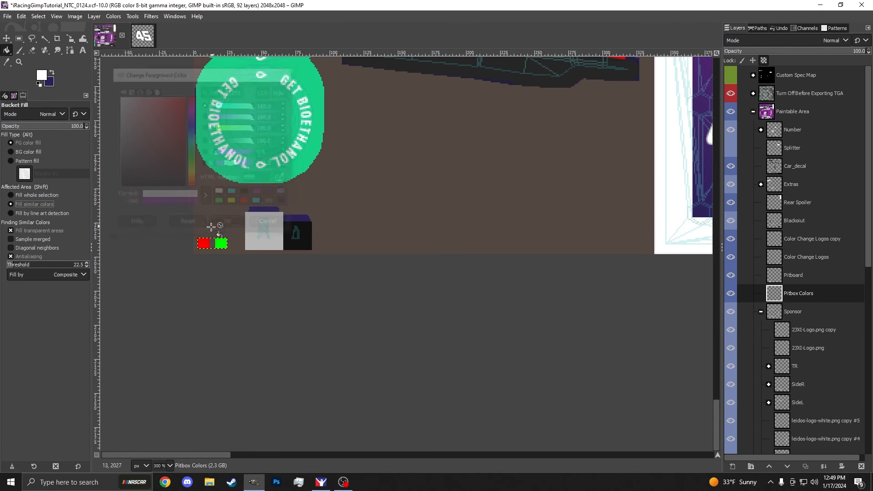
left_click(203, 244)
key("x")
left_click(203, 244)
key("x")
left_click(222, 244)
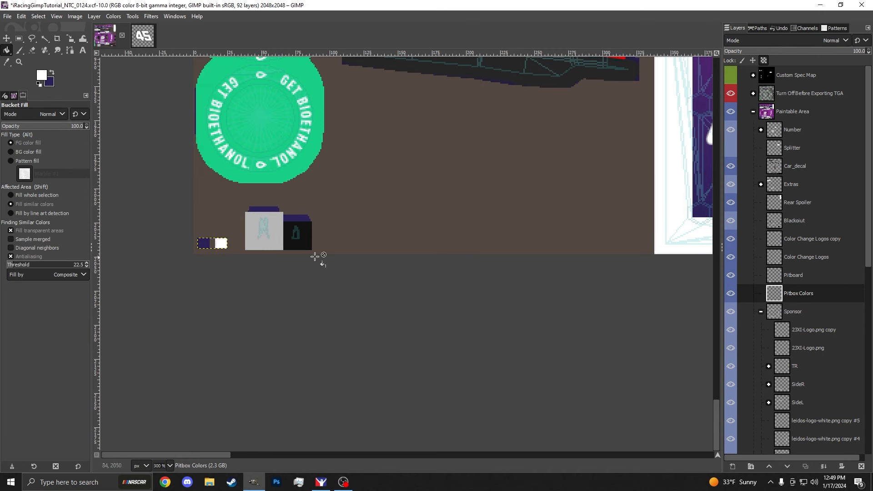
scroll(315, 257, "down", 5, "ctrl")
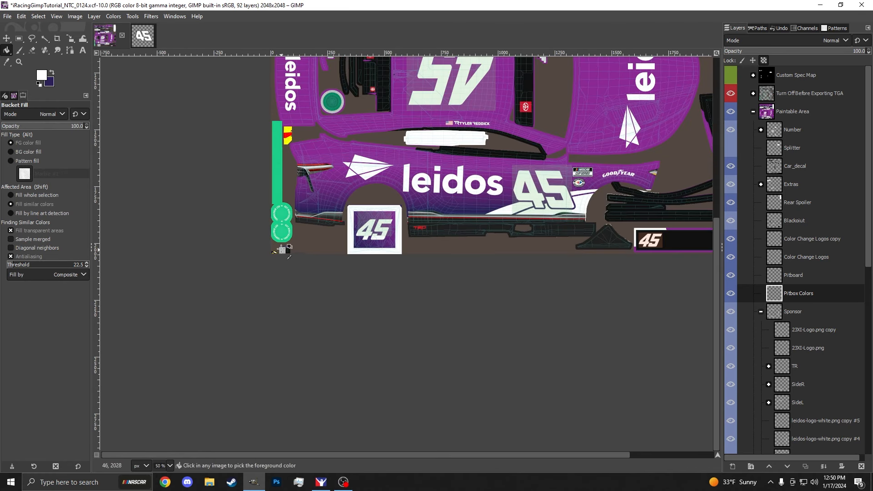
scroll(281, 249, "up", 6, "ctrl")
key("r")
left_click_drag(253, 224, 314, 301)
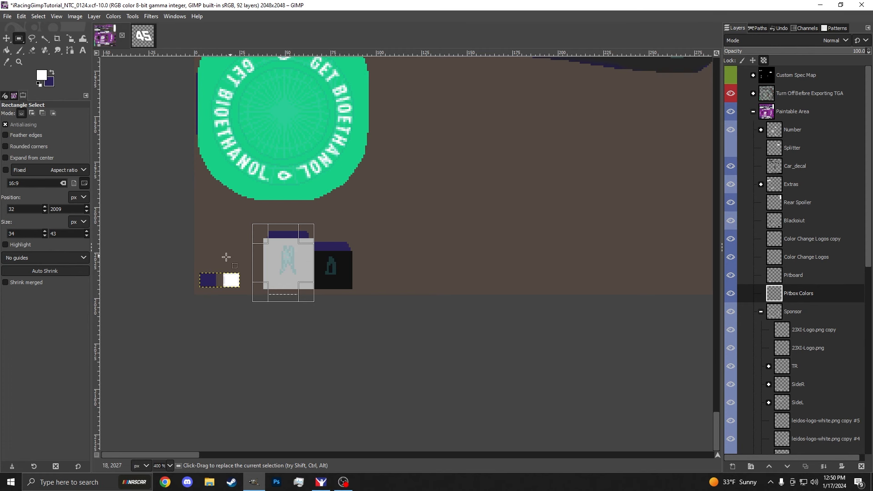
left_click(372, 277)
scroll(364, 259, "down", 5, "ctrl")
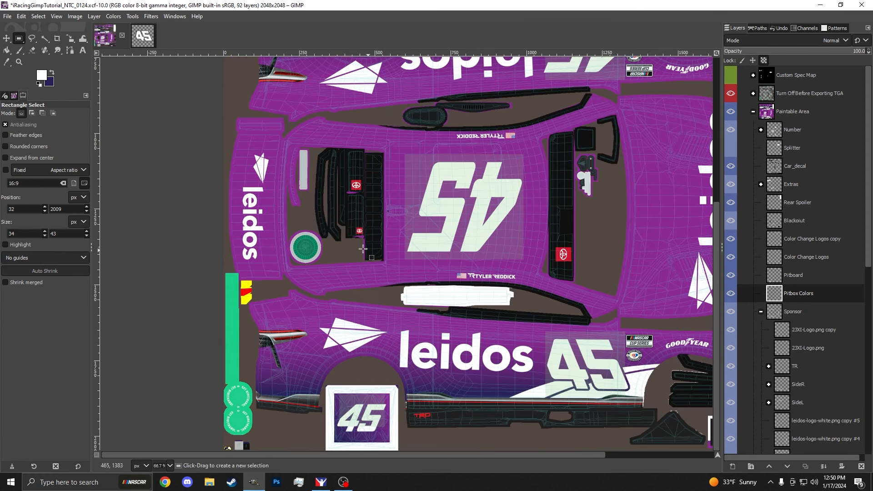
Step: Make Blackout the active layer, choose the Free Select tool, and hide the Car_decal layer
scroll(363, 249, "down", 3, "ctrl")
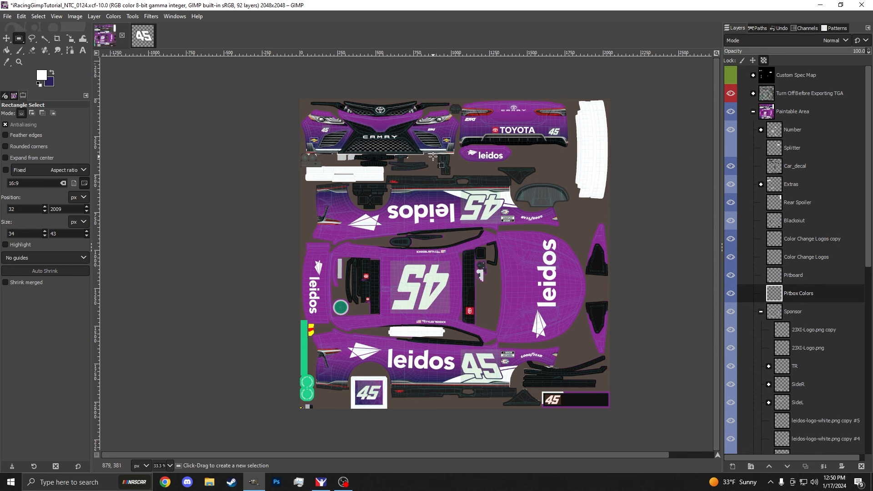
scroll(433, 157, "up", 5, "ctrl")
left_click(804, 240)
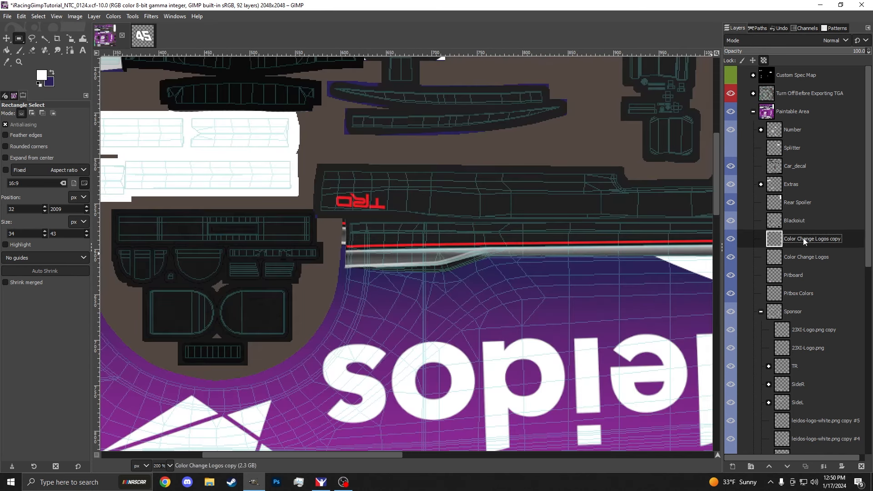
left_click(801, 220)
scroll(306, 187, "down", 2)
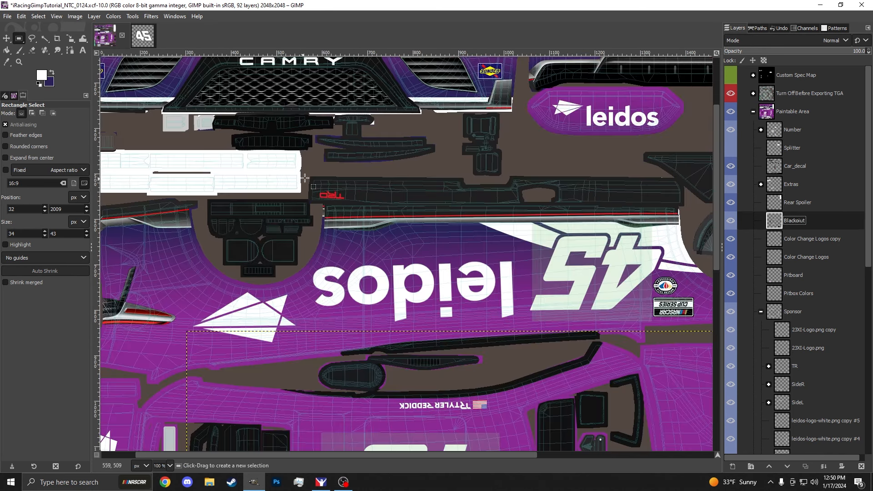
key("f")
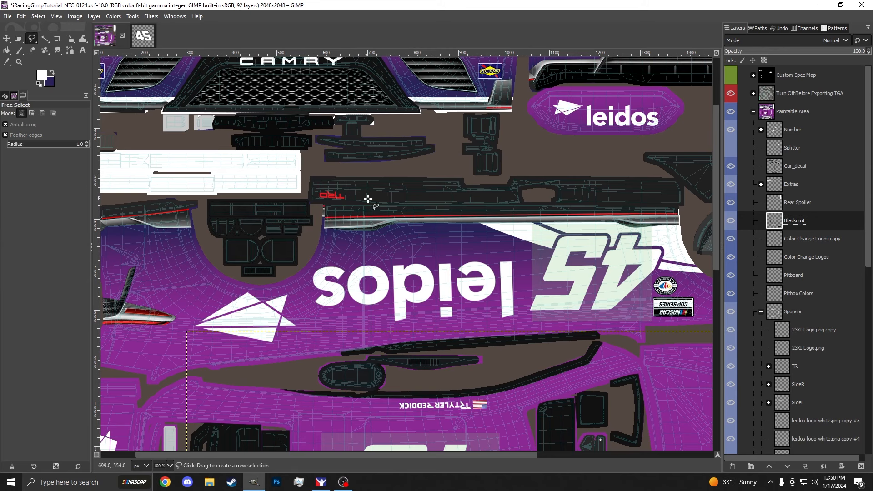
left_click(731, 168)
left_click(731, 168)
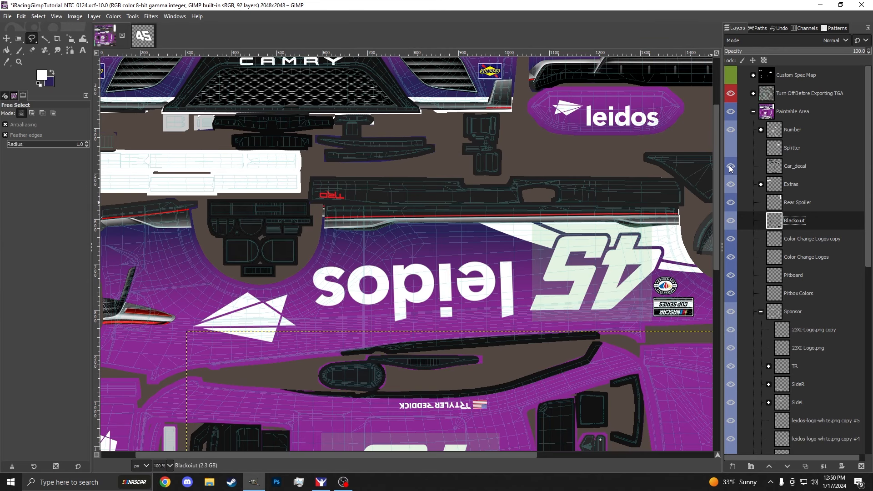
left_click(726, 169)
scroll(518, 168, "down", 2)
scroll(518, 169, "up", 3)
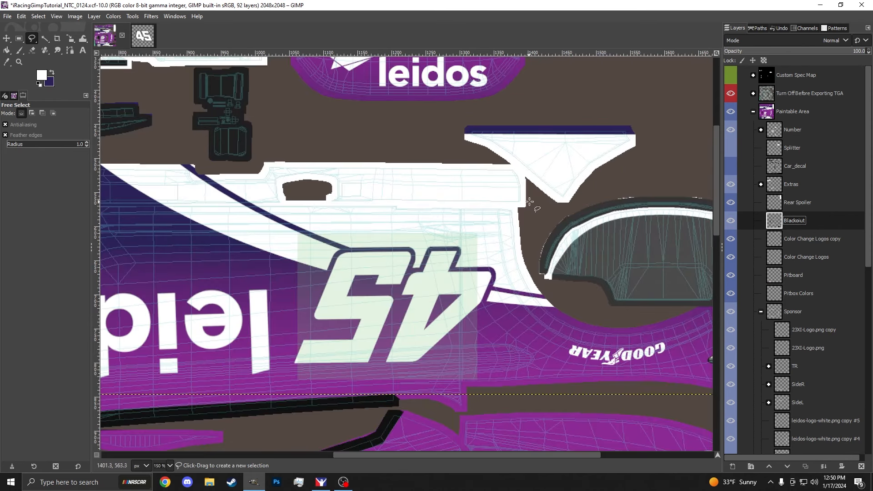
scroll(436, 205, "down", 3)
scroll(389, 202, "up", 2)
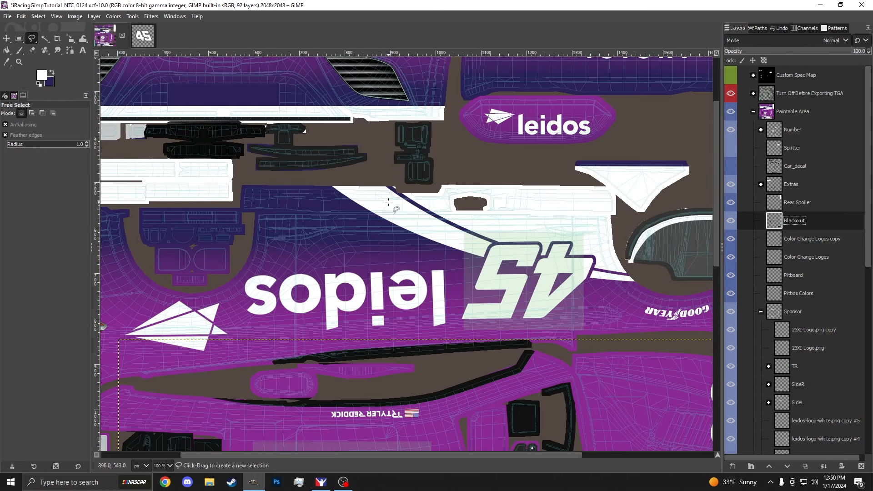
scroll(252, 213, "up", 4)
left_click(260, 211)
left_click(554, 212)
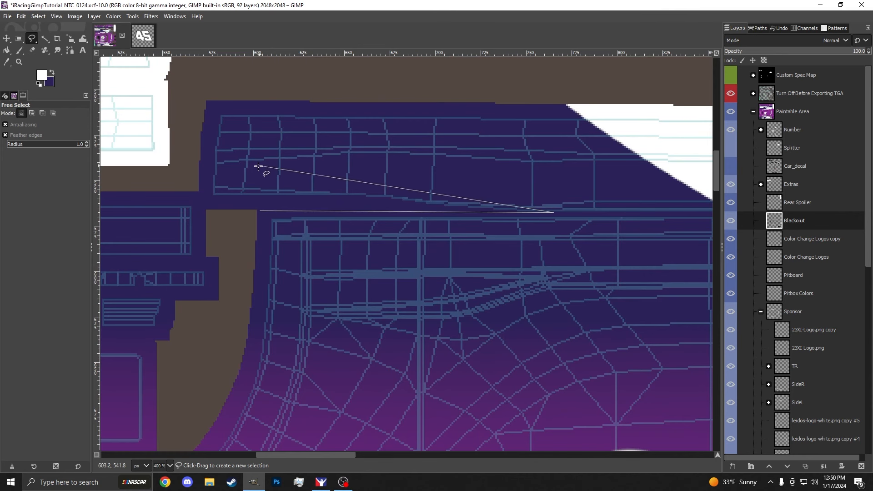
left_click(275, 178)
left_click(259, 211)
key("Return")
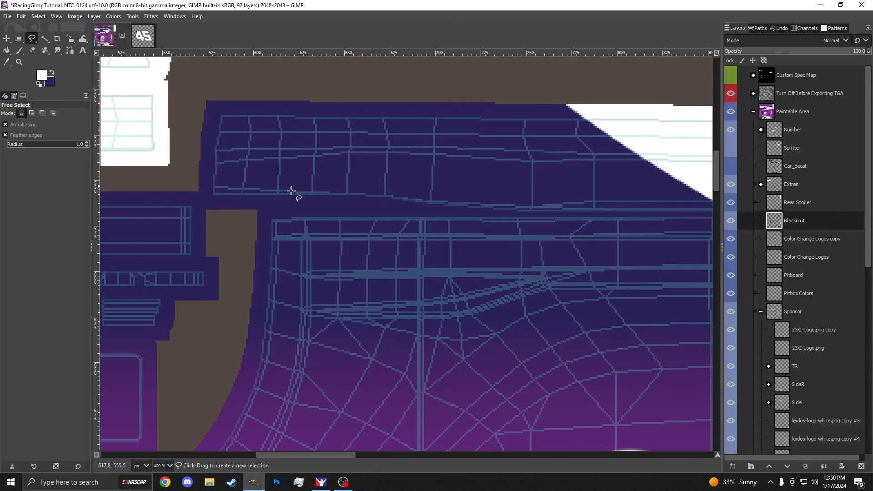
scroll(292, 190, "down", 5)
scroll(691, 180, "up", 2)
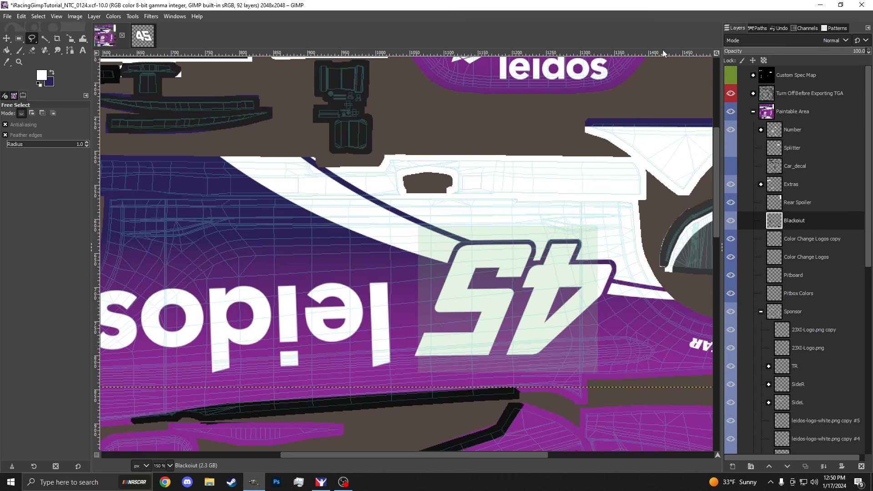
scroll(275, 190, "up", 2)
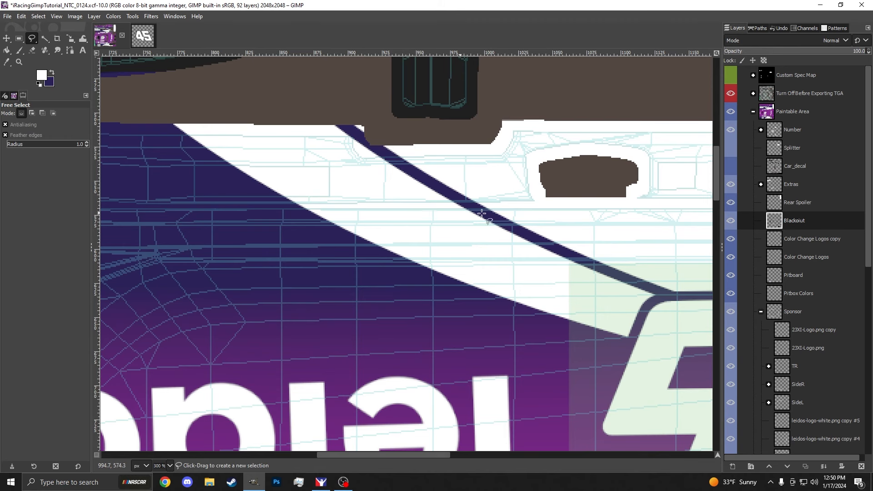
scroll(304, 206, "up", 3)
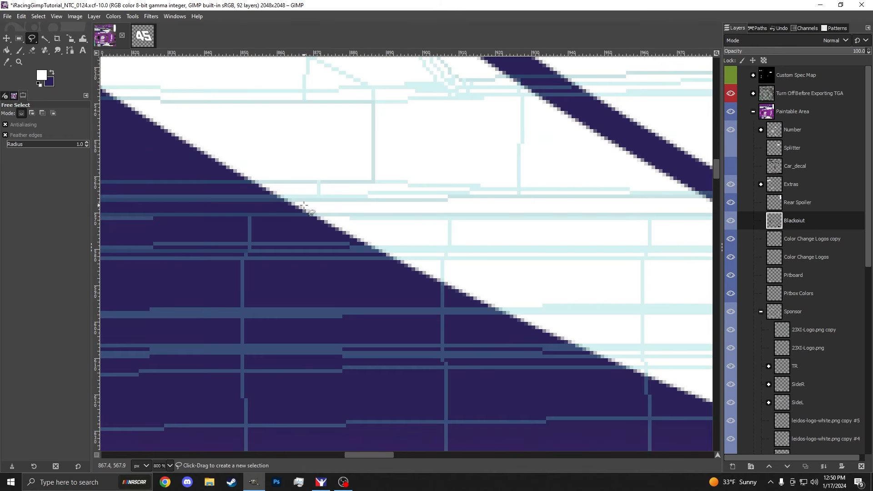
scroll(337, 208, "down", 3)
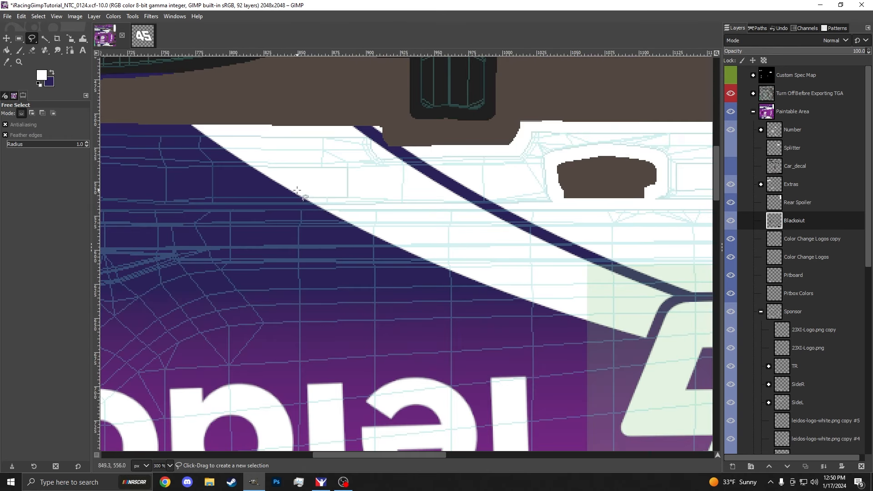
scroll(324, 207, "up", 4)
mouse_move(300, 204)
left_mouse_down()
mouse_move(340, 218)
mouse_move(320, 199)
mouse_move(296, 200)
left_mouse_up()
left_click(317, 207)
scroll(191, 197, "down", 5)
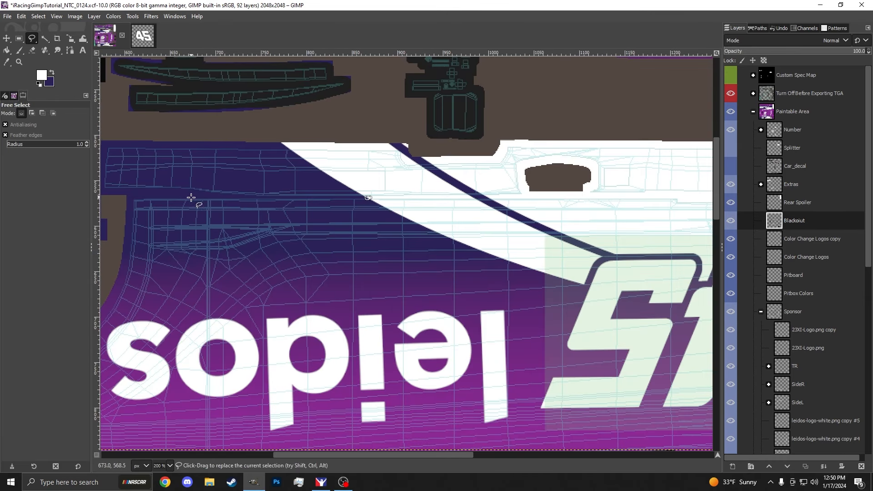
scroll(163, 190, "up", 2)
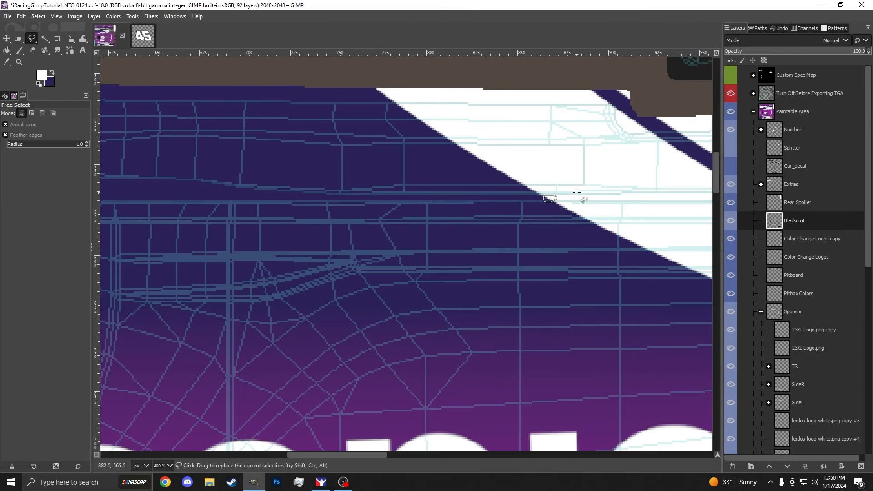
key("ctrl+shift+a")
scroll(609, 198, "up", 1)
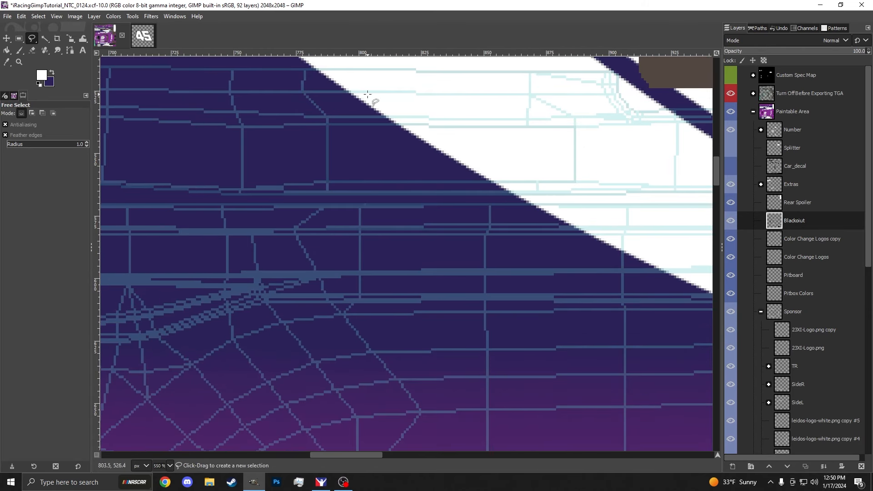
Step: Switch to iRacing's car model viewer, examine the lower door and side skirt up close, and return to GIMP
left_click(321, 483)
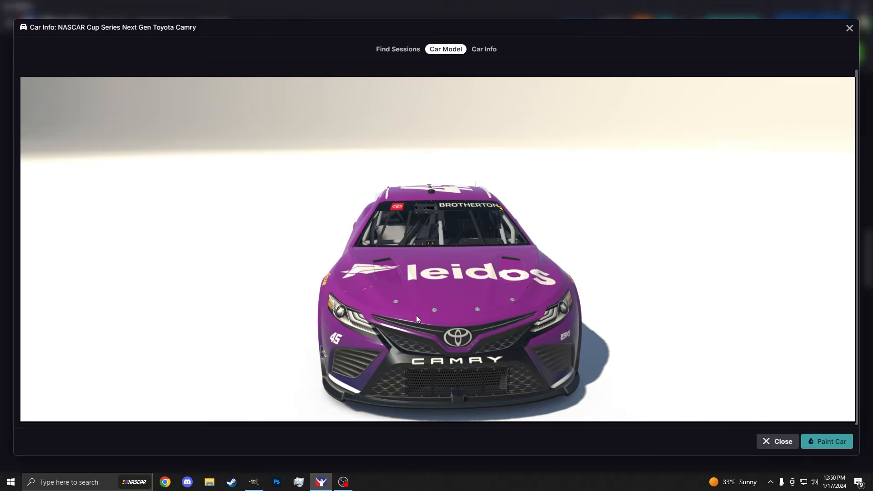
left_click_drag(416, 315, 514, 294)
scroll(403, 274, "up", 5)
left_click_drag(402, 274, 392, 252)
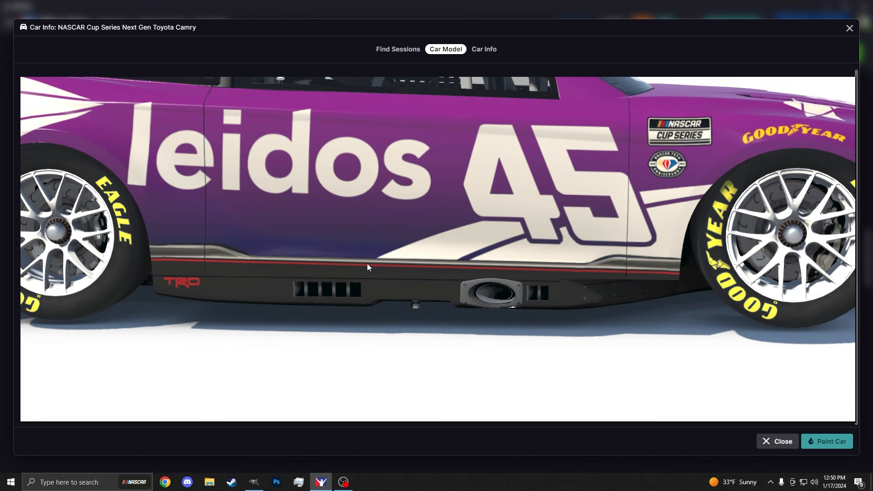
left_click(254, 482)
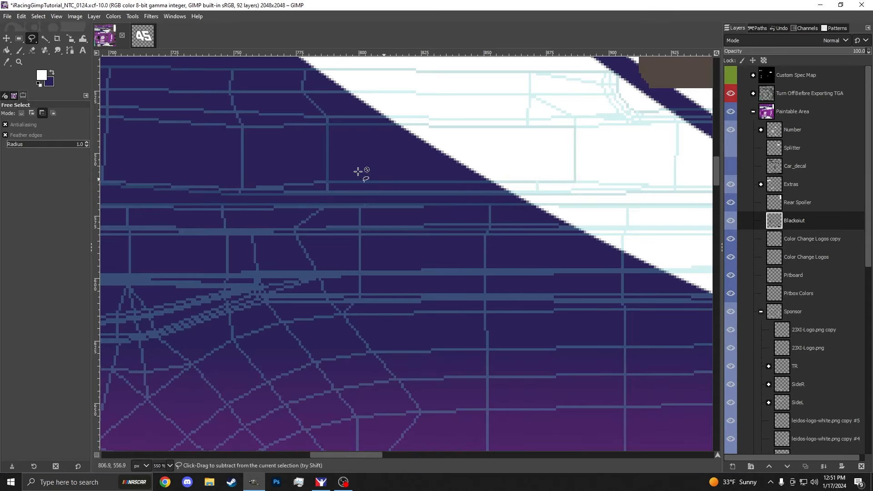
Step: Show the Car_decal layer, make it active, and cut the round NASCAR anniversary decal from the upside-down car side
scroll(350, 173, "down", 7)
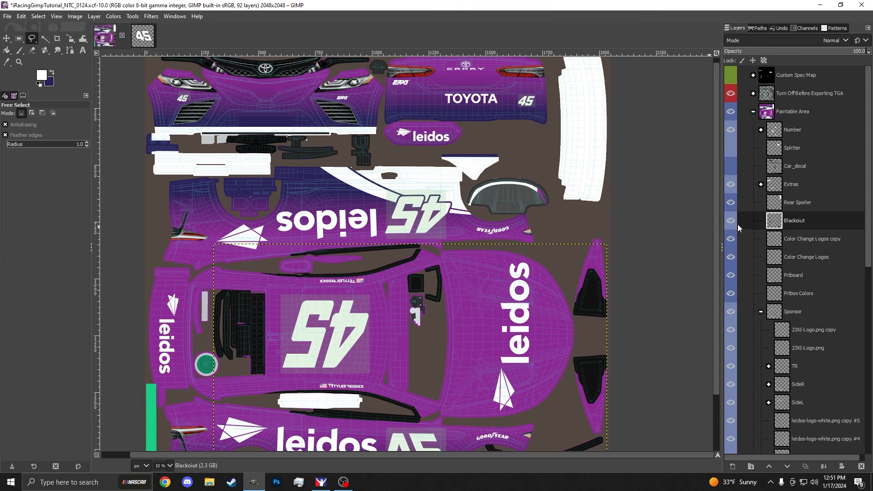
left_click(796, 168)
left_click(731, 166)
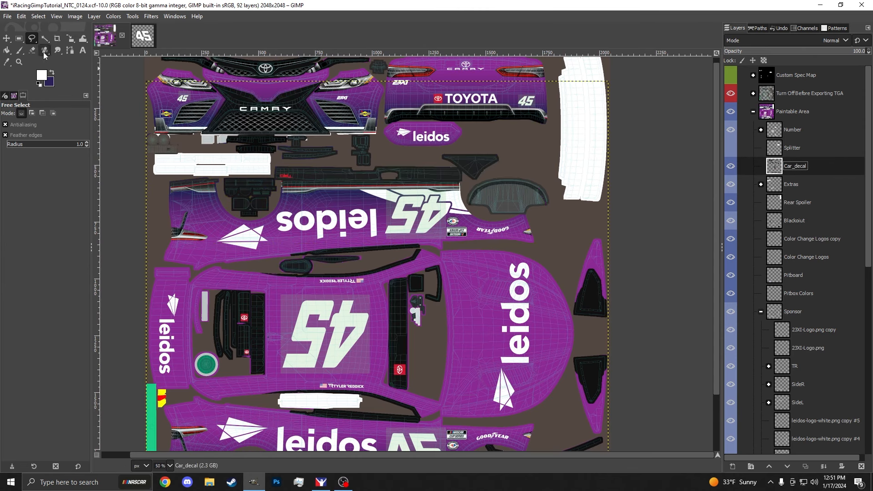
key("r")
scroll(451, 223, "up", 7)
left_click_drag(220, 157, 429, 283)
key("ctrl+x")
scroll(360, 206, "down", 7)
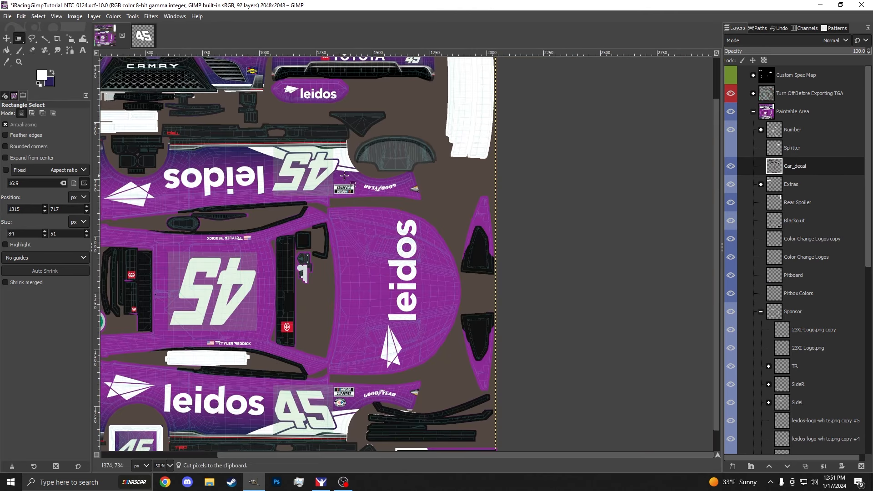
Step: Cut the matching round NASCAR anniversary decal from the upright car side on the Car_decal layer
scroll(340, 404, "up", 6)
left_click_drag(275, 278, 445, 181)
key("ctrl+x")
scroll(511, 226, "down", 6)
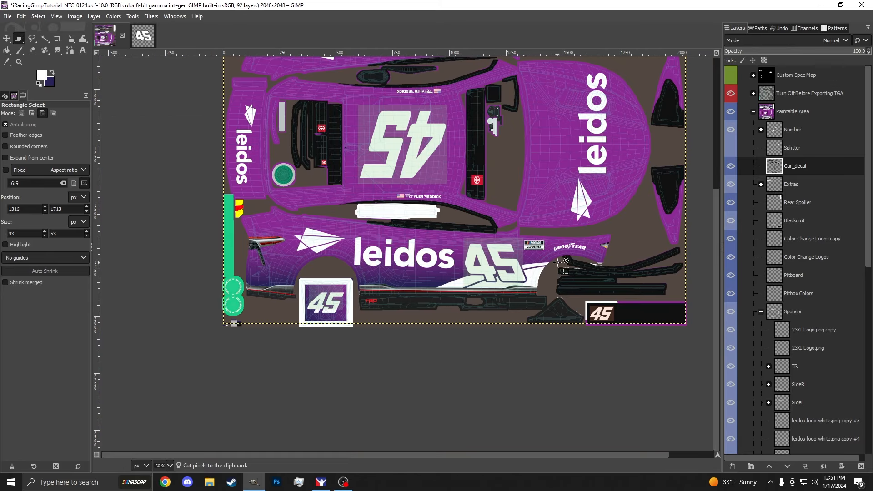
Step: Save the livery project iRacingGimpTutorial_NTC_0124.xcf
scroll(512, 291, "up", 5)
scroll(513, 296, "down", 2)
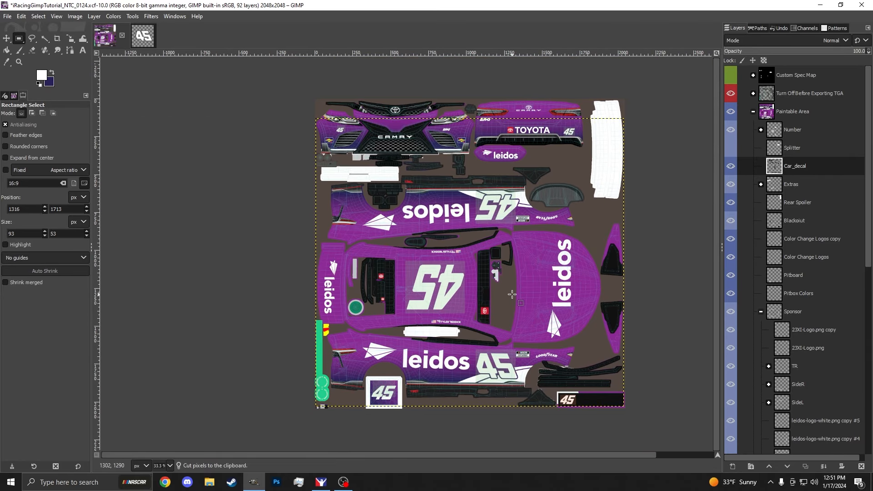
left_click(7, 16)
left_click(19, 98)
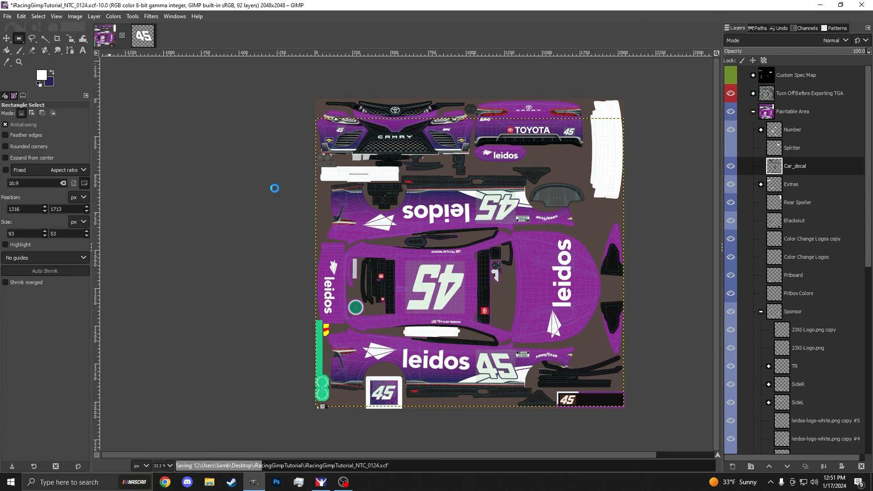
Step: Make the Paintable Area group active, collapse it, and hide the Turn Off Before Exporting TGA group
left_click(799, 95)
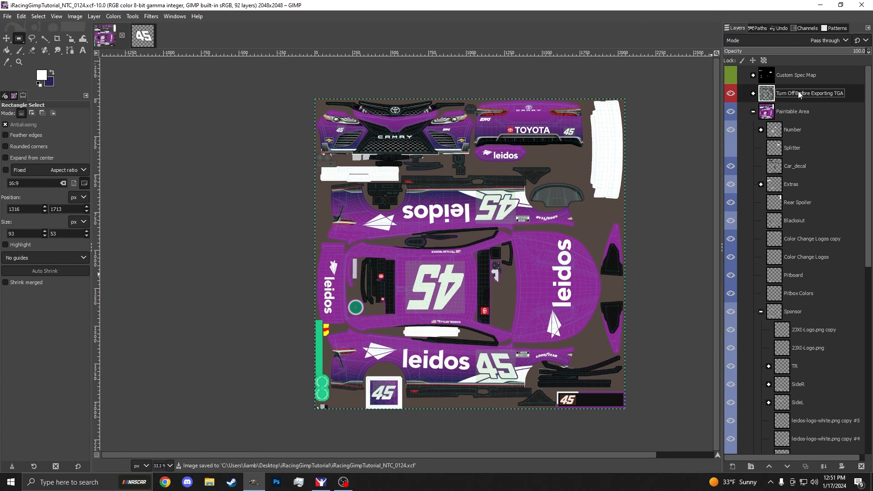
left_click(322, 482)
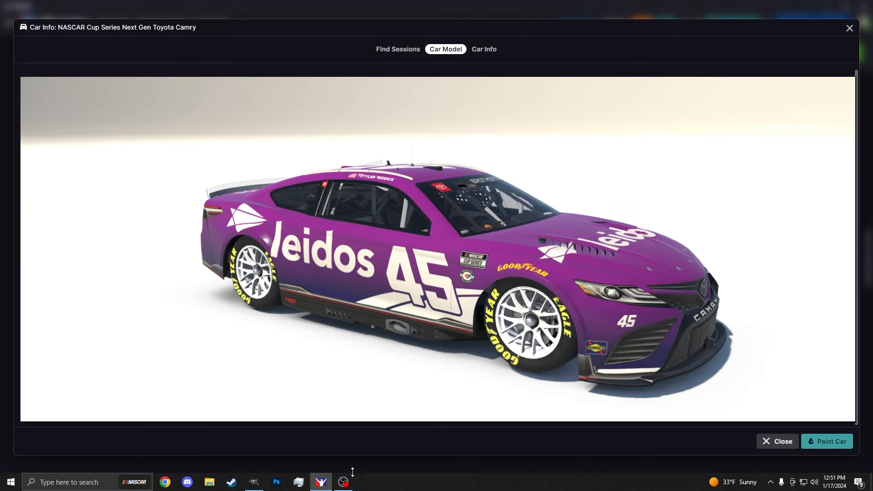
left_click(321, 483)
left_click(787, 112)
left_click(754, 112)
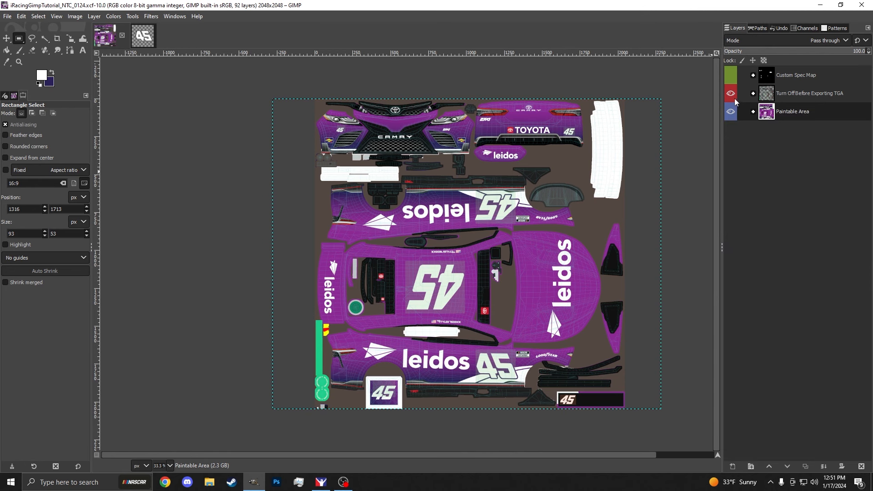
left_click(731, 94)
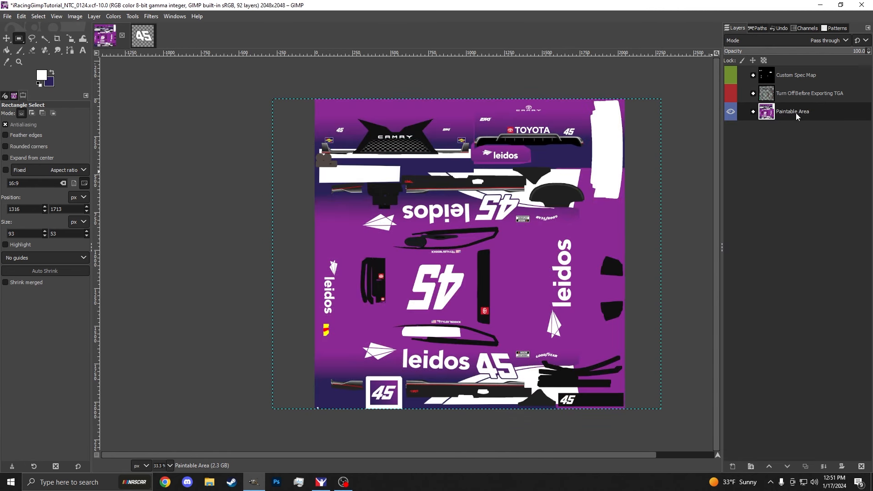
Step: Export the livery with custom numbers as TylerReddick_Leidos_Custom45.tga into the iRacingGimpTutorial folder on the Desktop
key("shift+ctrl+e")
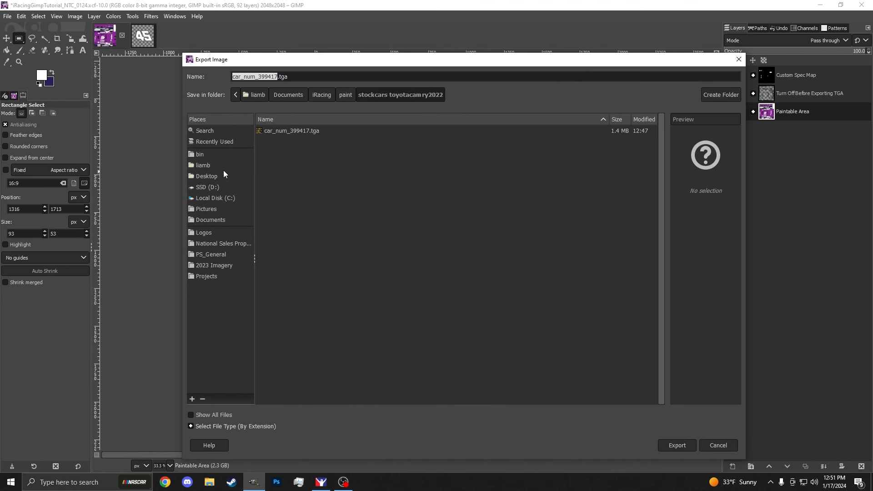
left_click(223, 176)
double_click(286, 143)
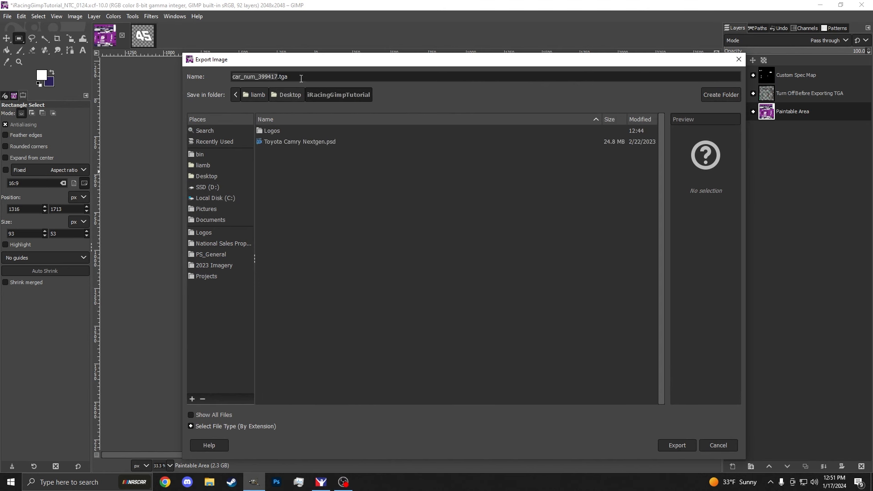
left_click_drag(301, 79, 197, 76)
type("TylerReddick_Leidos_Custom45.tga")
key("Return")
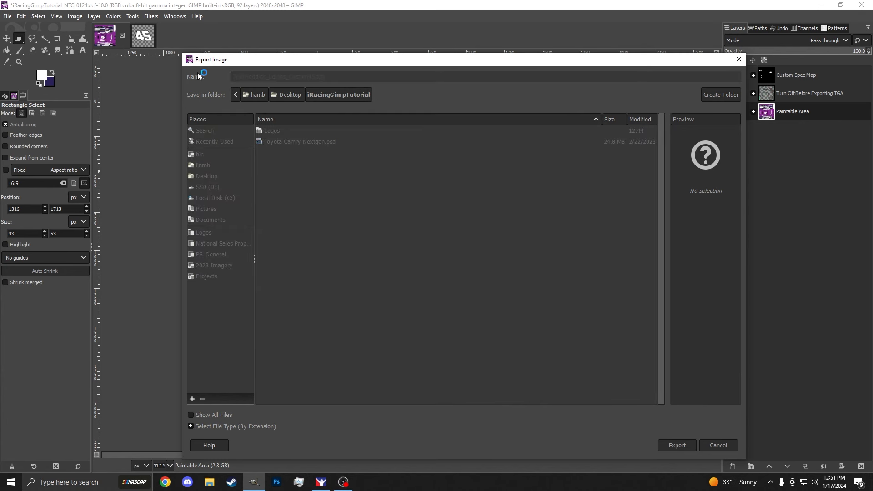
key("Return")
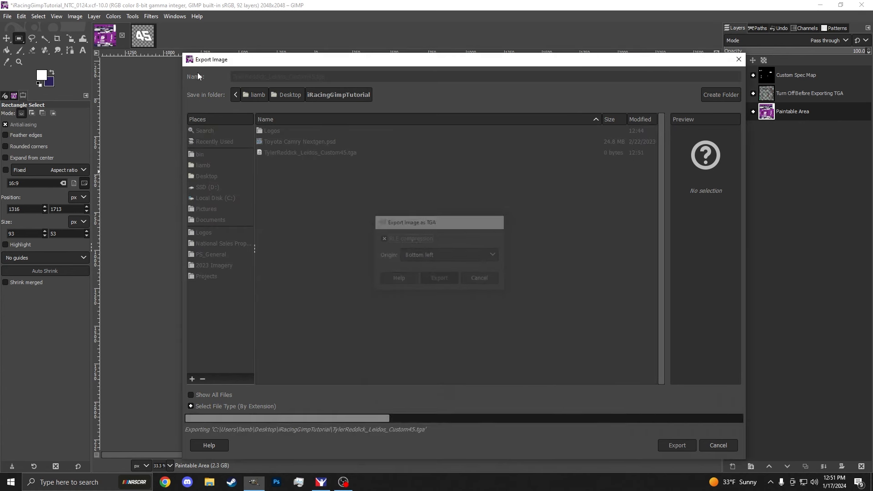
Step: Hide the Number group and export the livery without numbers as TylerReddick_Leidos_SimStampedNumbers.tga in the same folder
left_click(753, 112)
left_click(730, 130)
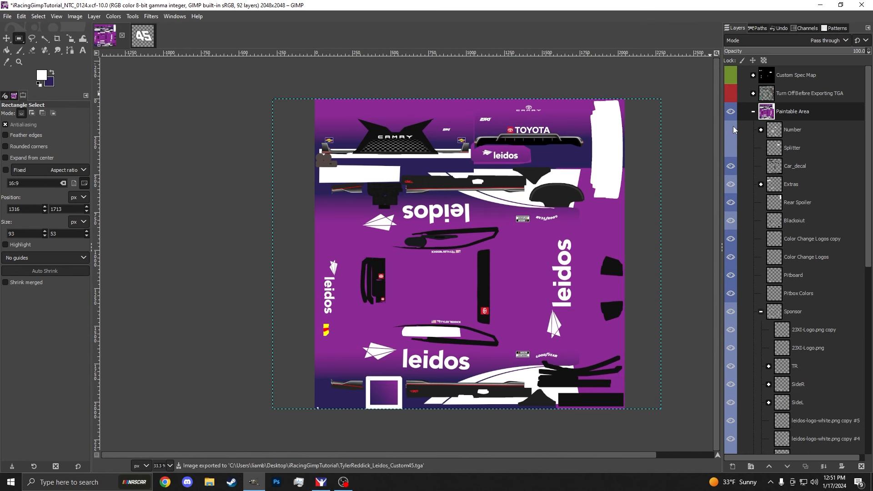
key("ctrl+shift+e")
key("Right")
key("BackSpace")
key("BackSpace")
key("BackSpace")
key("BackSpace")
key("BackSpace")
key("BackSpace")
key("BackSpace")
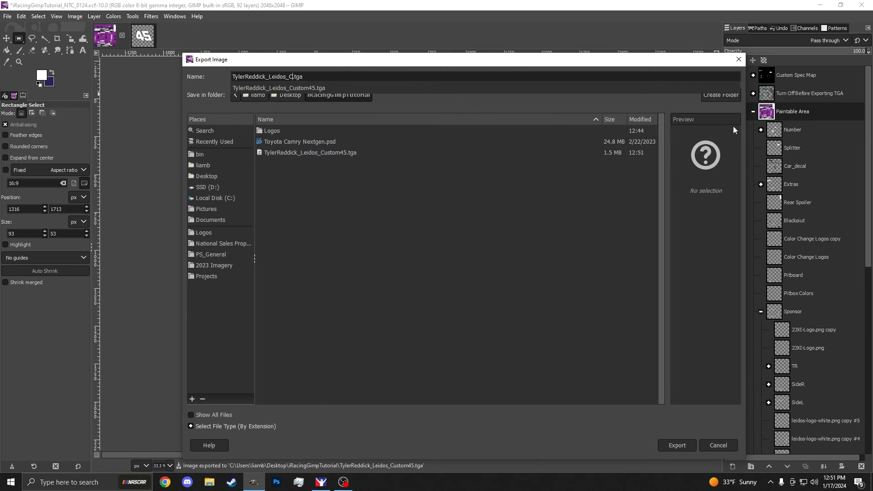
key("BackSpace")
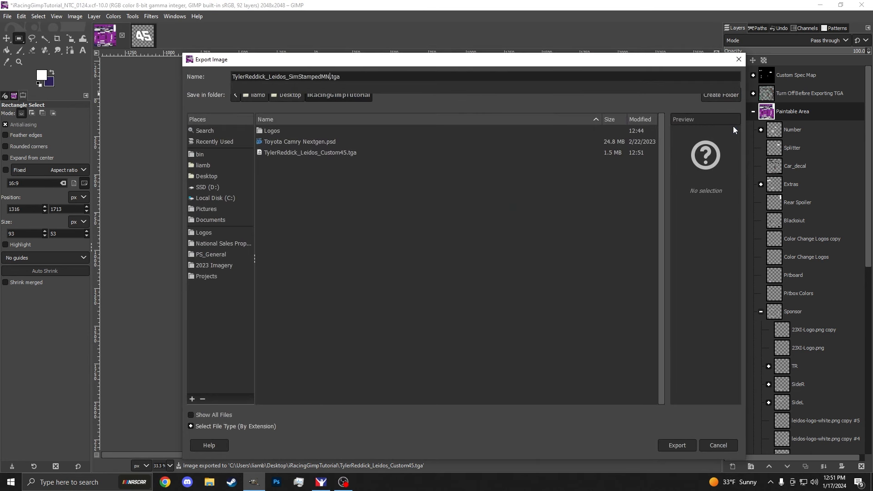
type("mbers")
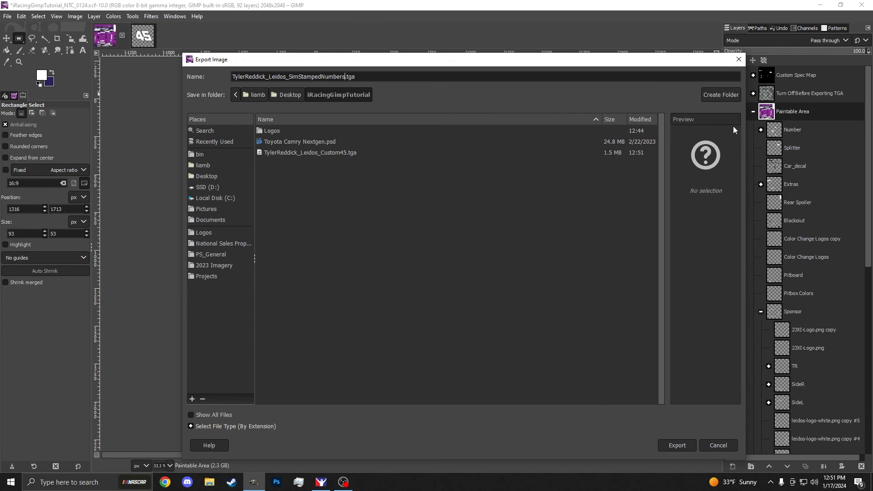
key("Return")
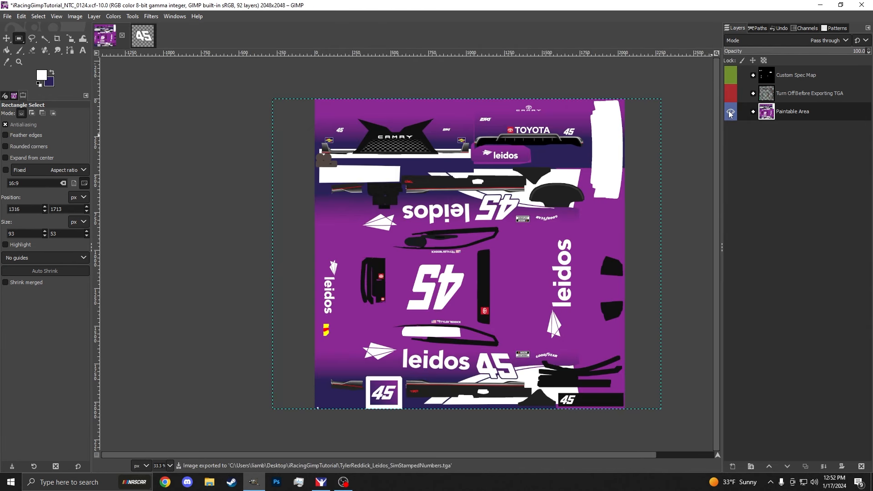
Step: Show the Custom Spec Map group to examine the spec map, and hide it again
left_click(756, 81)
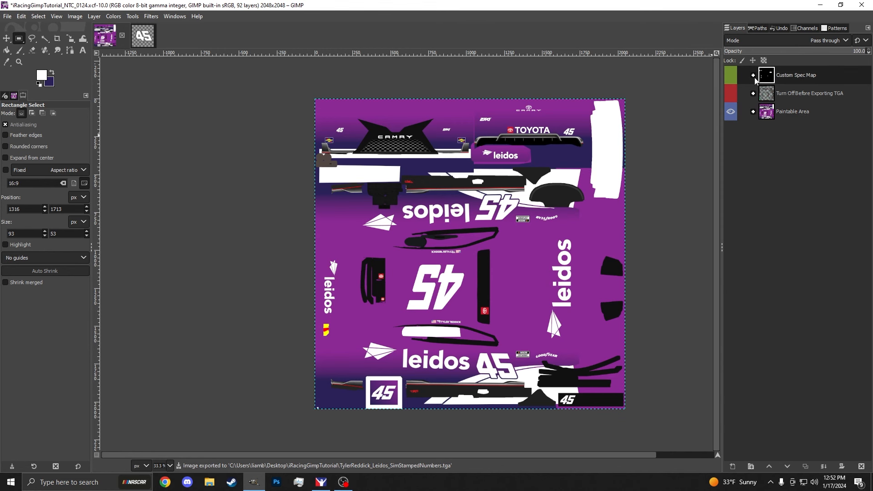
left_click(731, 76)
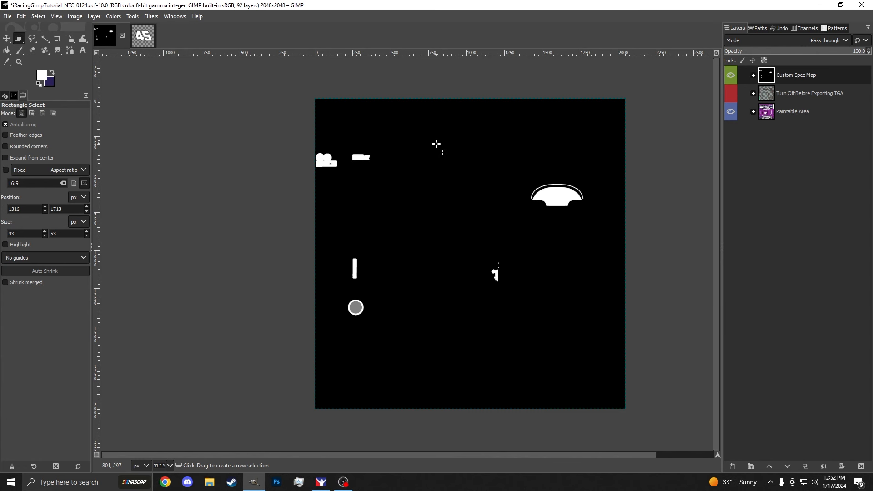
left_click(731, 75)
left_click(783, 93)
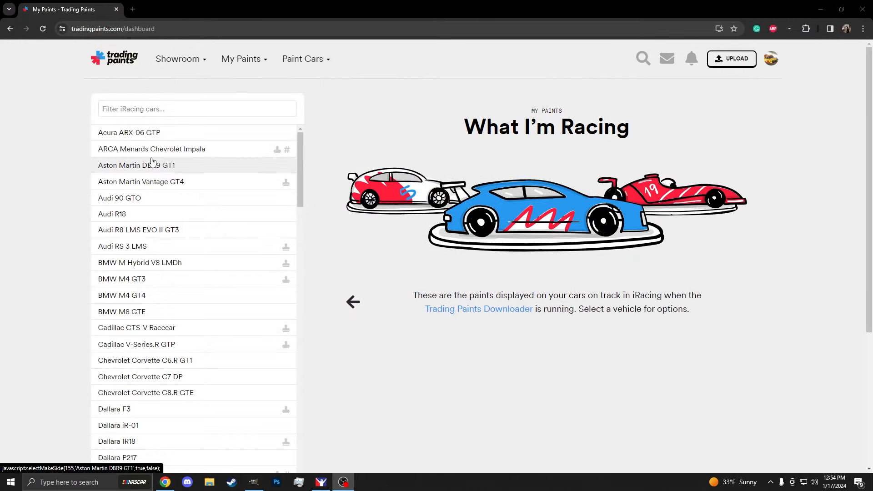
Step: Open the NASCAR Cup Series Next Gen Toyota Camry from the iRacing car list
scroll(178, 177, "down", 12)
scroll(177, 183, "down", 15)
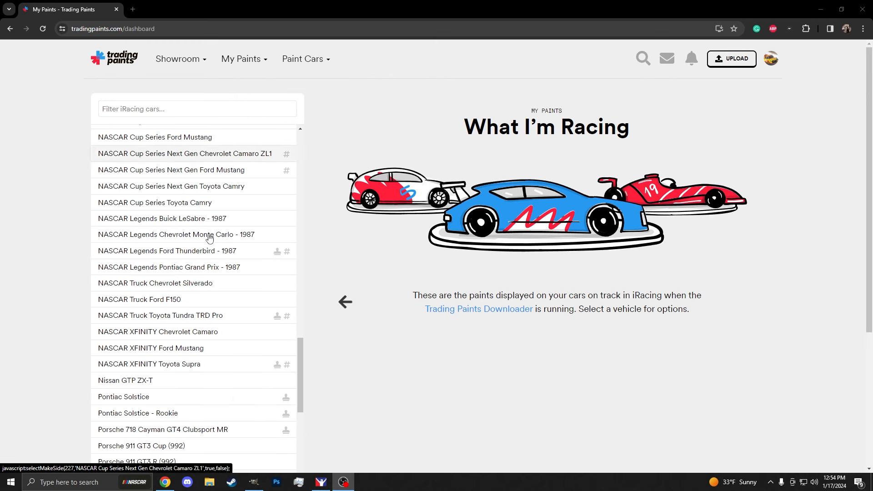
scroll(204, 254, "up", 3)
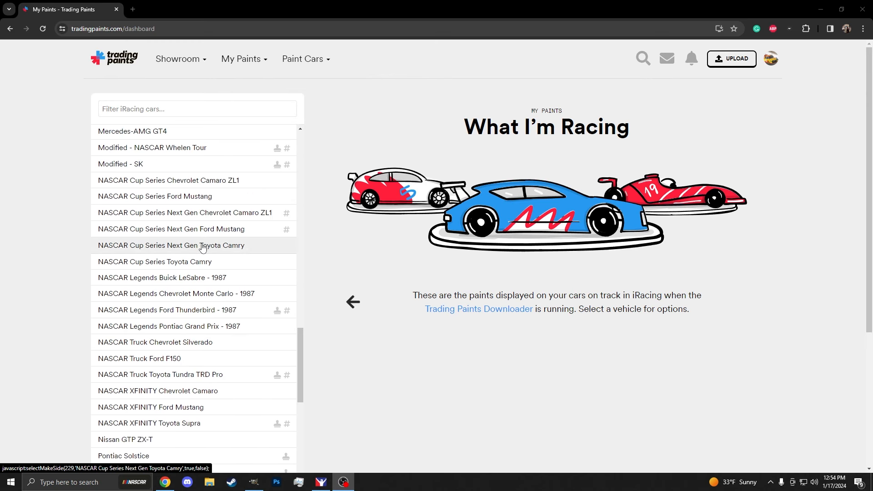
left_click(188, 251)
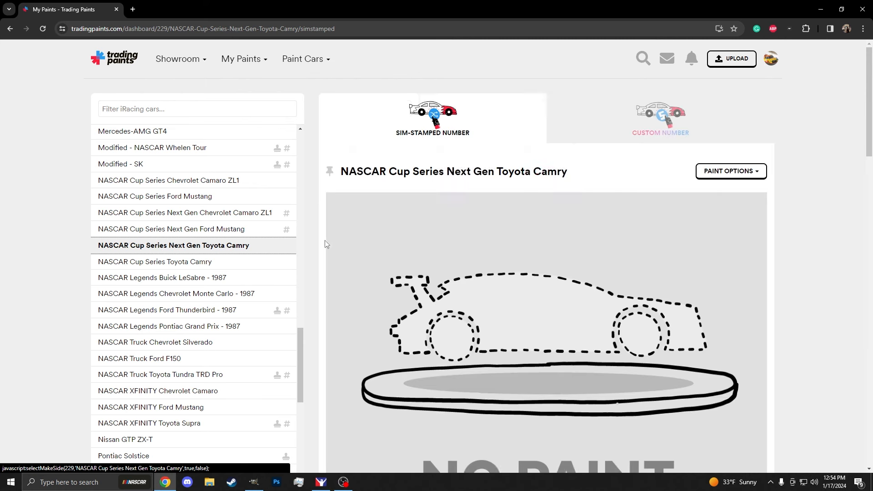
Step: Upload TylerReddick_Leidos_SimStampedNumbers from the Desktop's iRacingGimpTutorial folder as the Camry's sim-stamped number paint
left_click(726, 172)
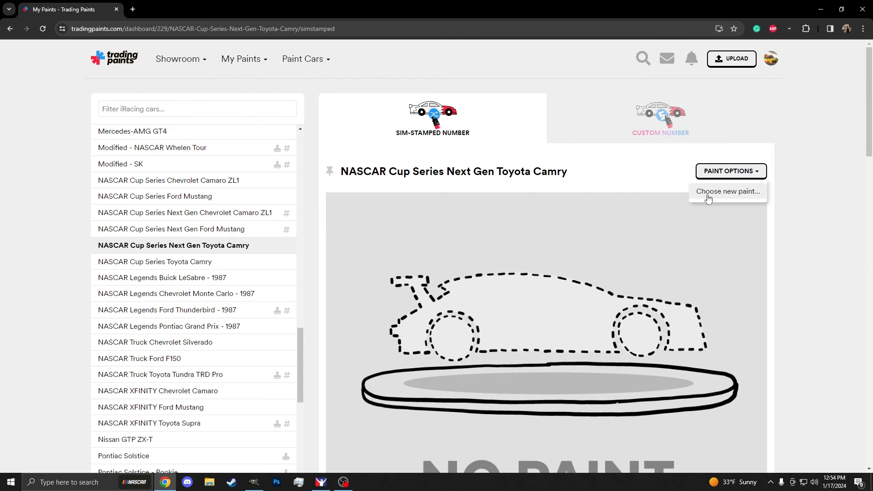
left_click(721, 191)
left_click(481, 191)
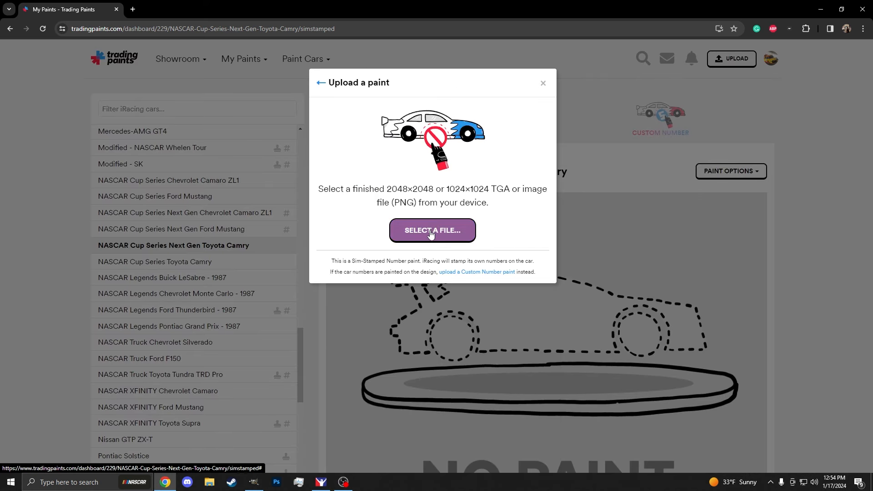
left_click(448, 231)
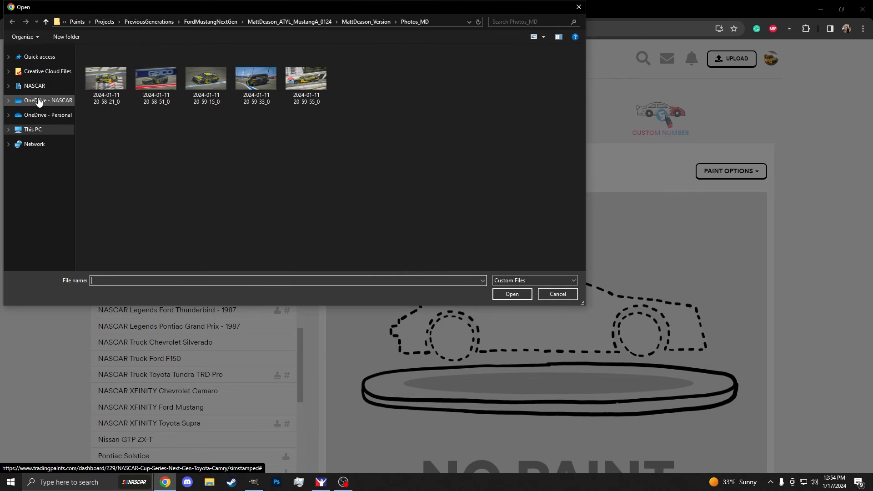
left_click(40, 129)
double_click(152, 70)
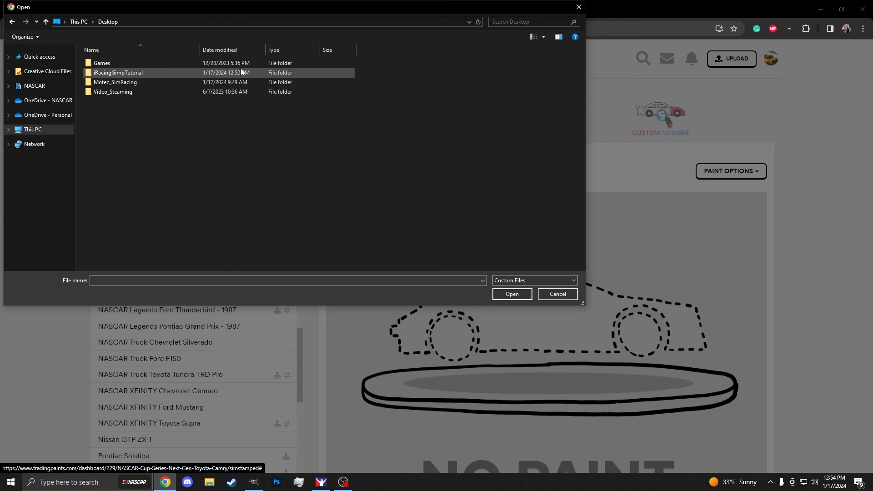
double_click(114, 75)
double_click(199, 100)
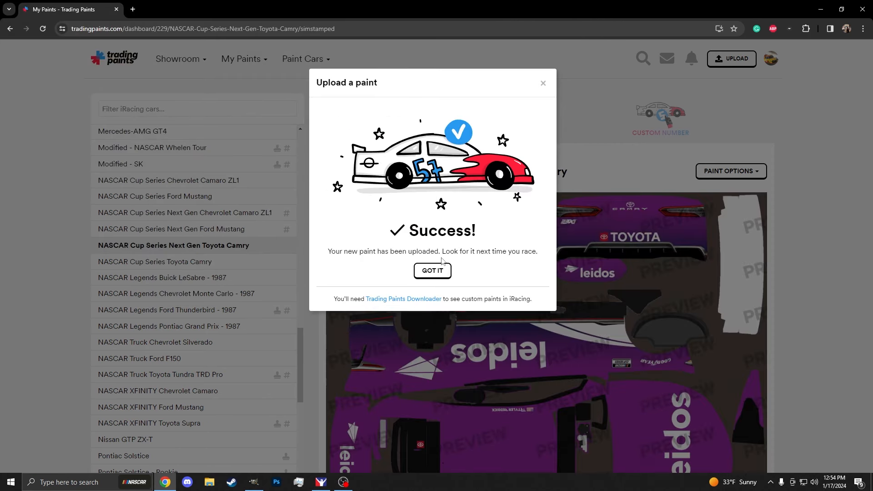
left_click(437, 268)
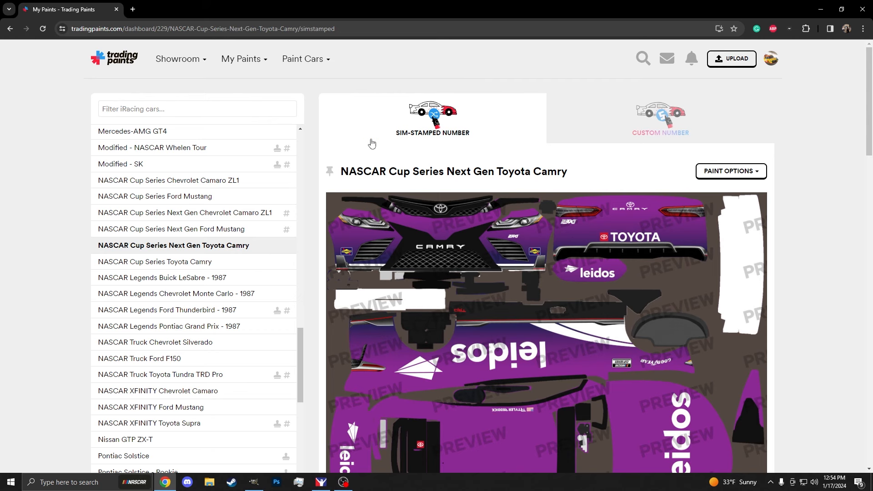
Step: Upload TylerReddick_Leidos_Custom45 as the Camry's custom number paint with car number 45
left_click(662, 122)
left_click(731, 174)
left_click(728, 194)
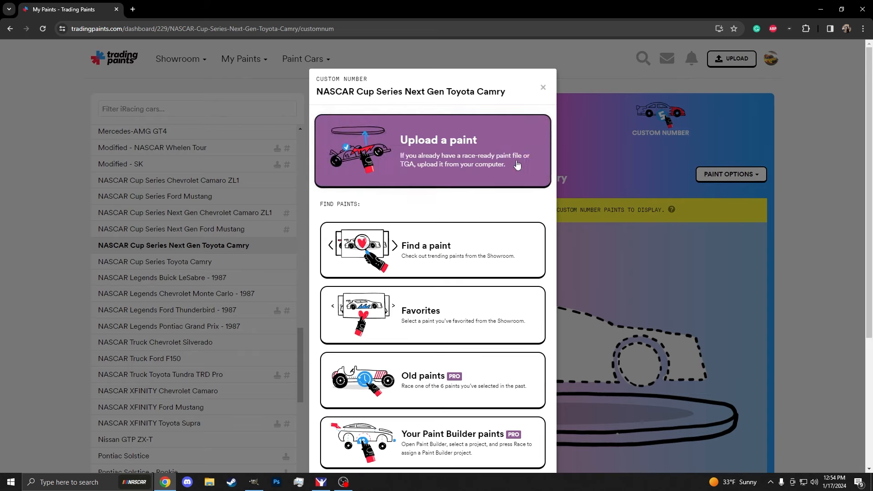
left_click(517, 164)
left_click(452, 230)
type("45")
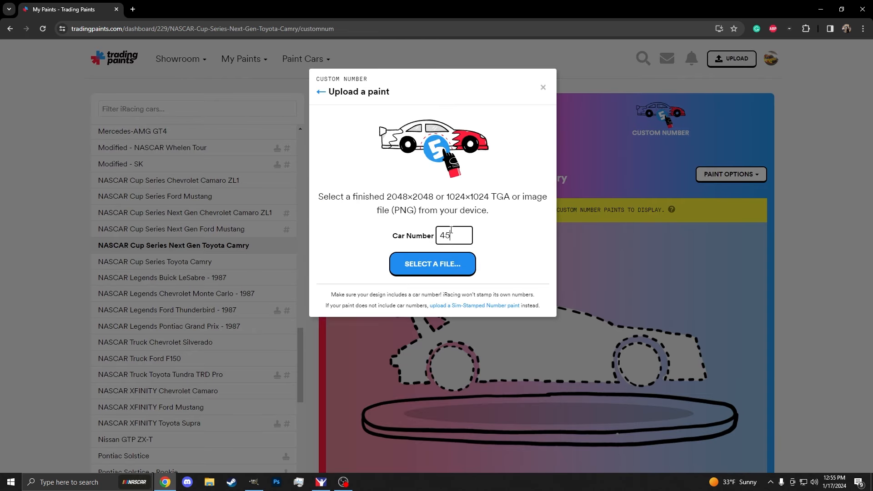
left_click(422, 263)
double_click(161, 86)
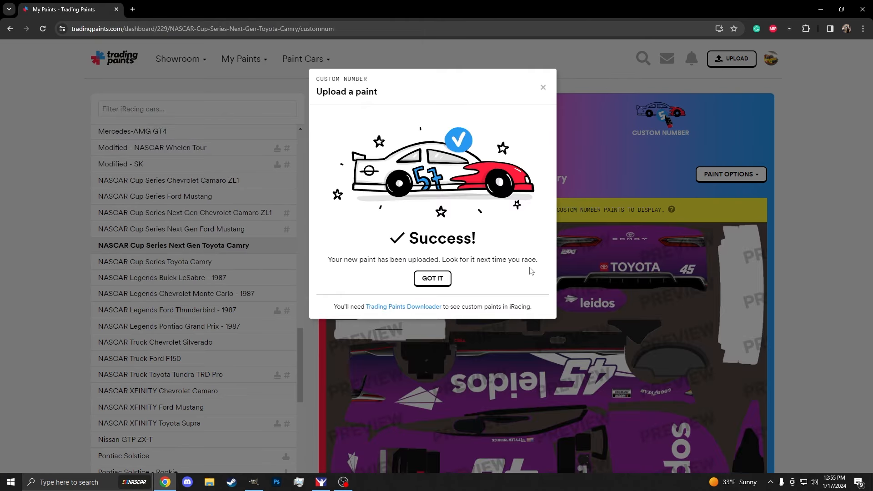
left_click(441, 283)
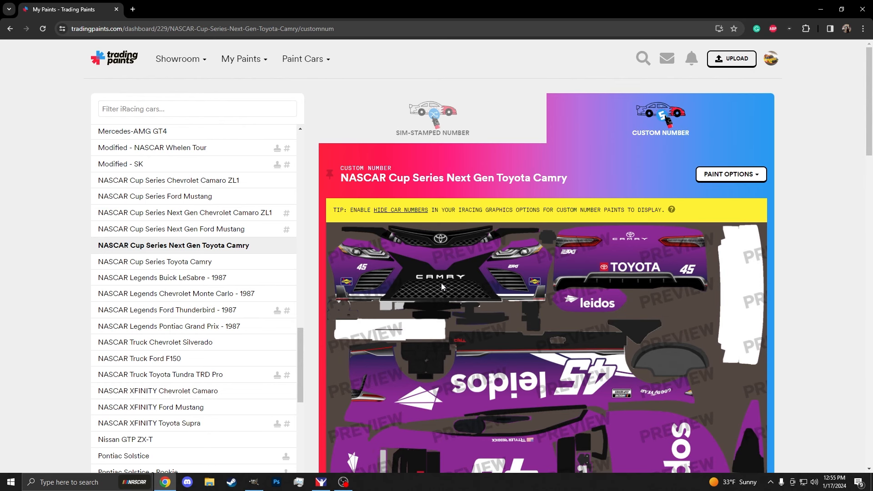
Step: Examine the uploaded custom number paint preview and the additional paint slots for the Camry
scroll(628, 247, "down", 9)
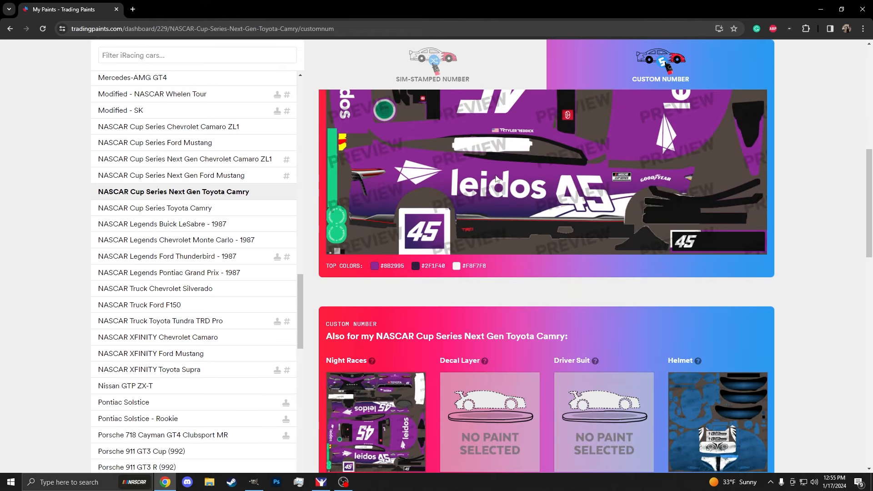
scroll(548, 246, "up", 8)
scroll(338, 272, "up", 2)
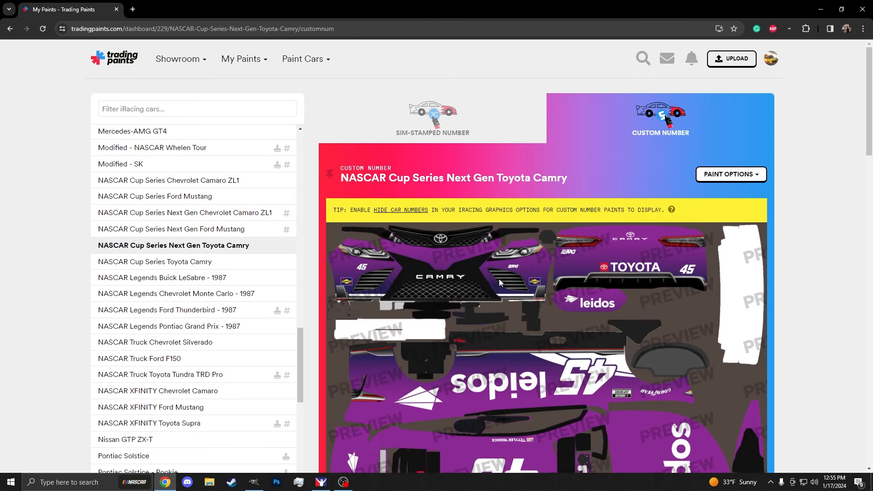
scroll(498, 279, "down", 6)
scroll(473, 271, "up", 6)
Step: Browse the trending paints in the Showroom and return to the Camry's custom number page
left_click(189, 63)
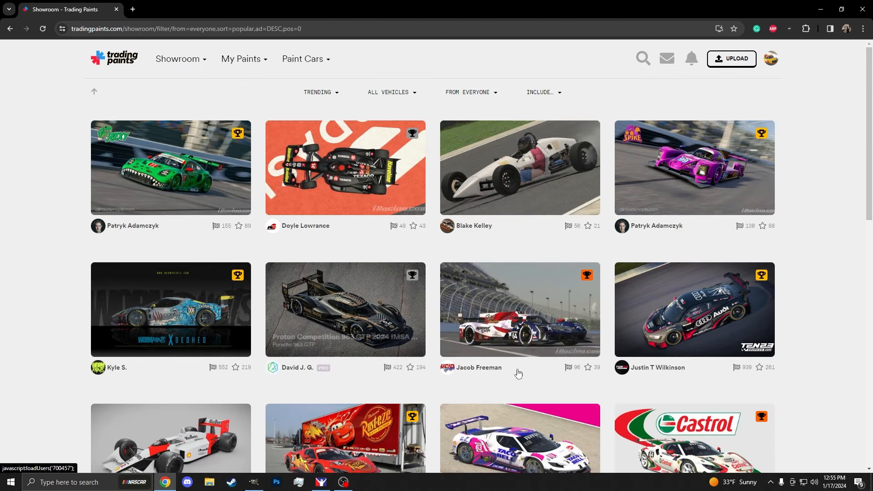
scroll(516, 370, "down", 5)
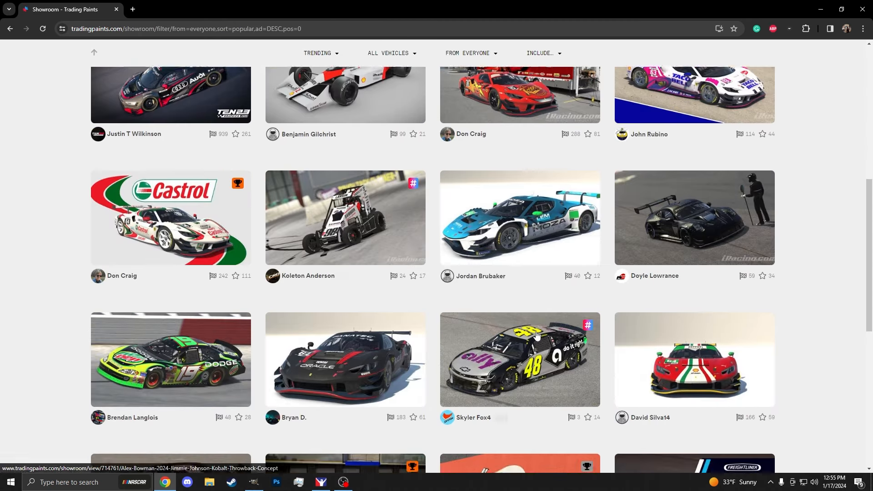
scroll(506, 276, "down", 1)
scroll(378, 279, "up", 8)
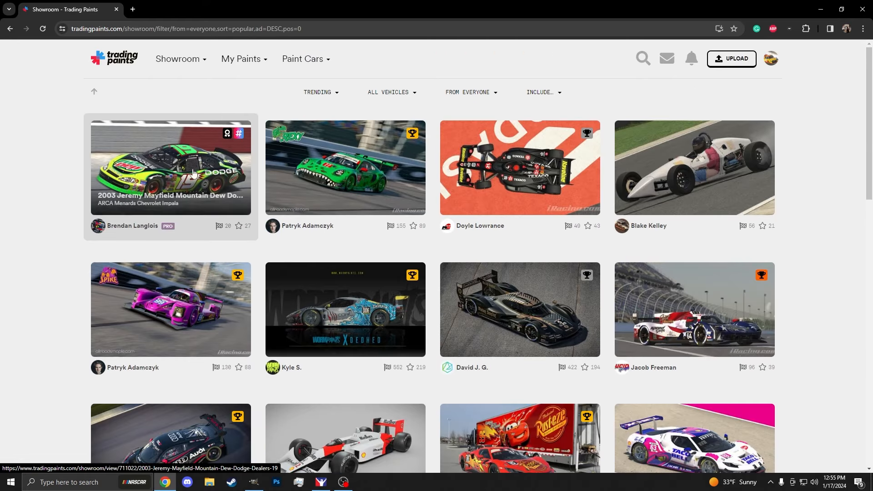
left_click(10, 29)
scroll(516, 231, "down", 3)
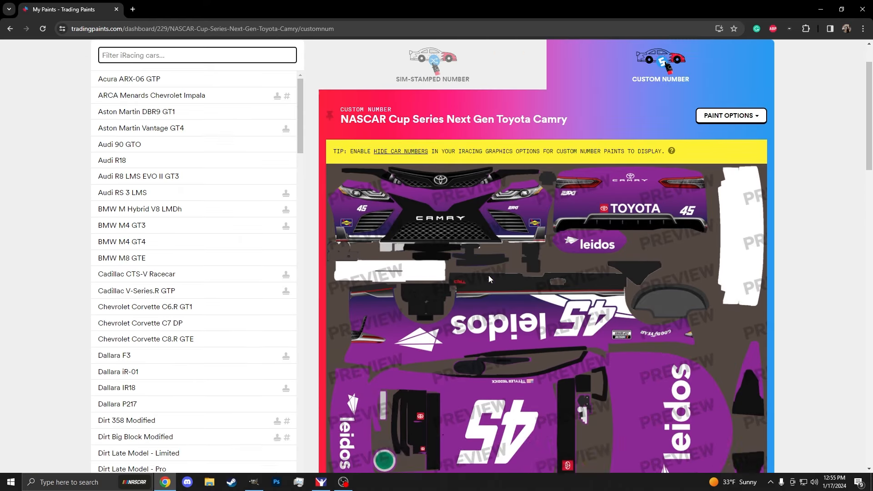
scroll(508, 358, "up", 3)
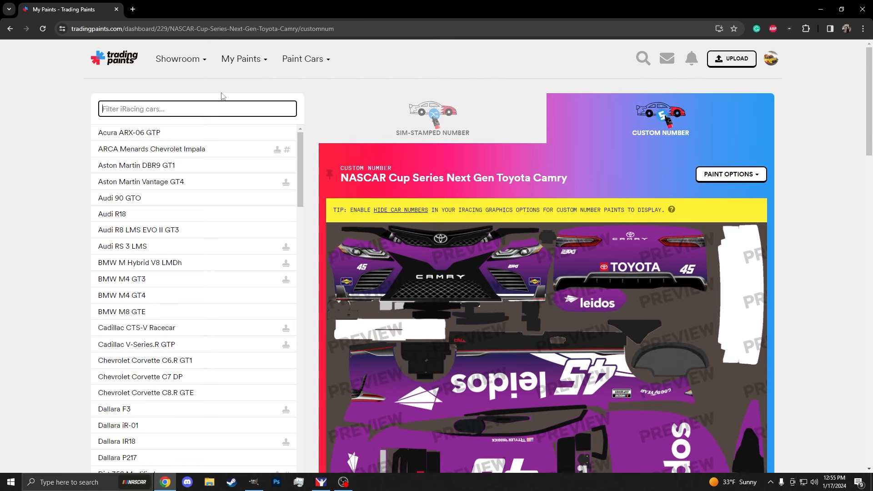
Step: Open the account's own profile and look through its published paints
left_click(766, 67)
left_click(755, 90)
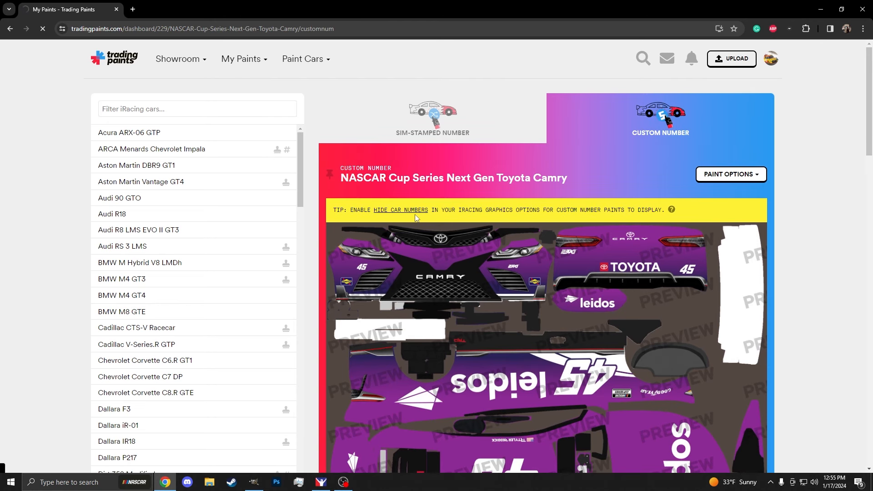
scroll(344, 179, "down", 5)
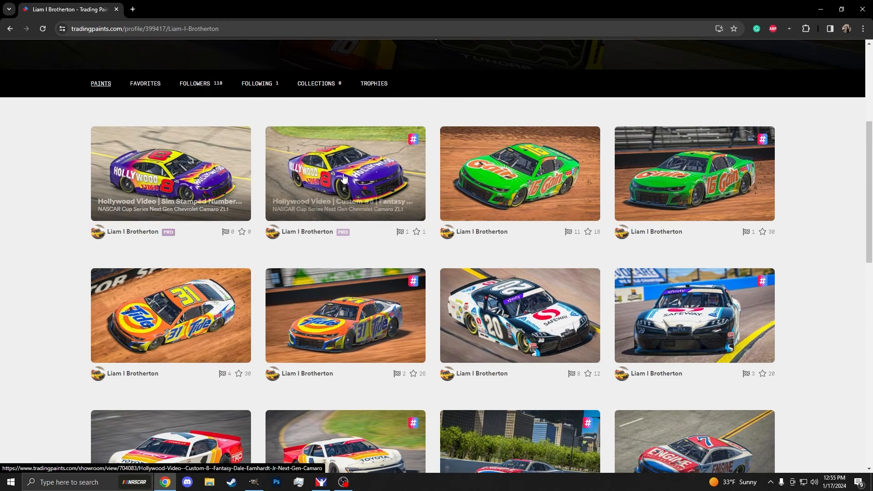
scroll(344, 178, "down", 4)
scroll(626, 226, "up", 8)
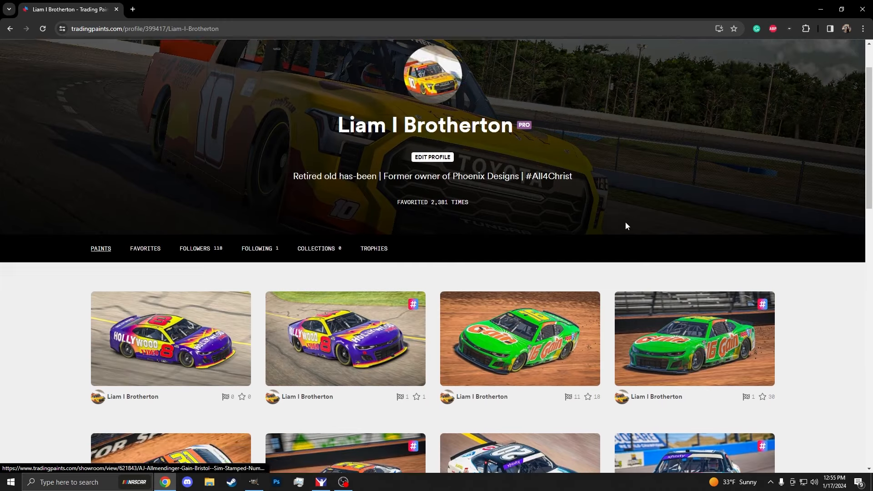
scroll(643, 141, "up", 2)
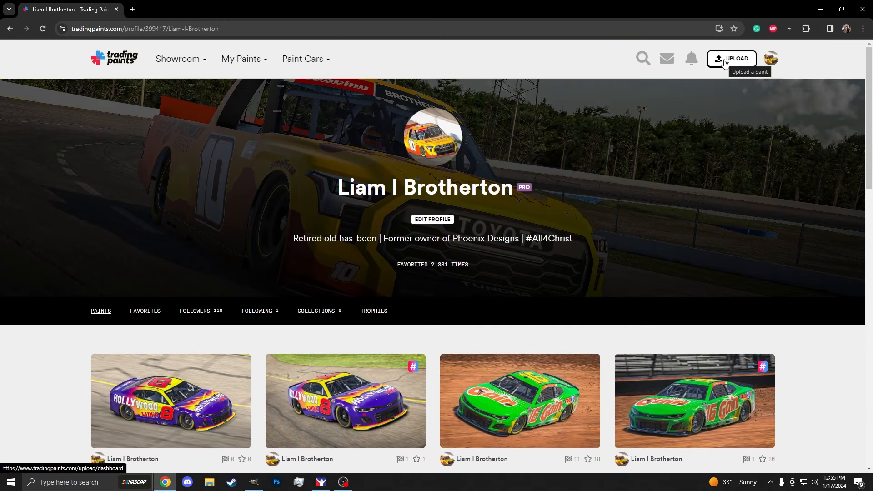
Step: Start a new paint upload with the TylerReddick_Leidos_Custom45 file
left_click(725, 61)
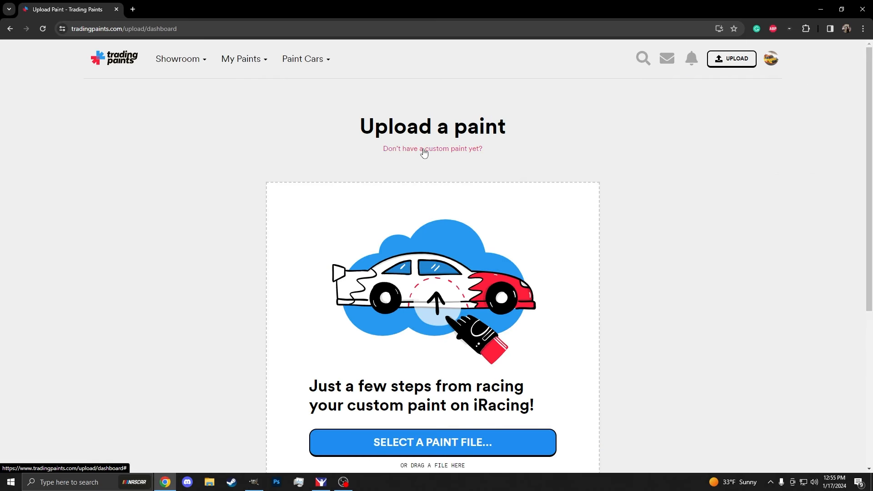
scroll(424, 227, "down", 3)
scroll(410, 301, "down", 3)
left_click(393, 187)
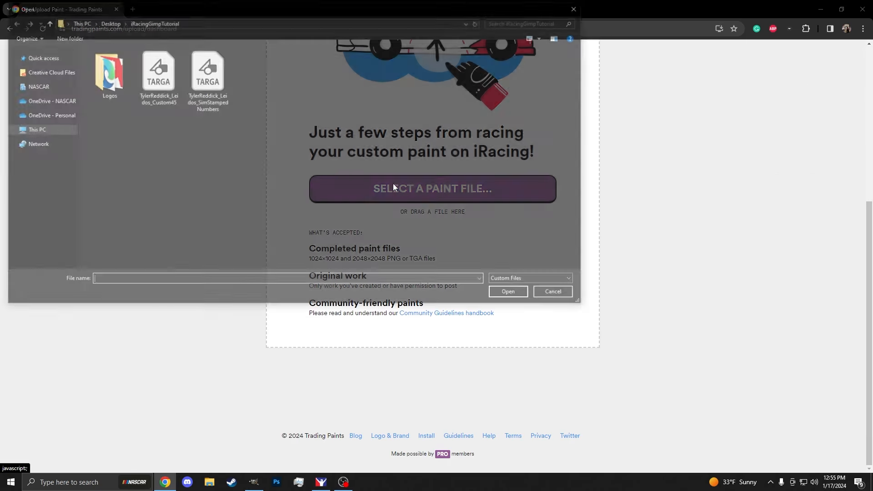
double_click(159, 75)
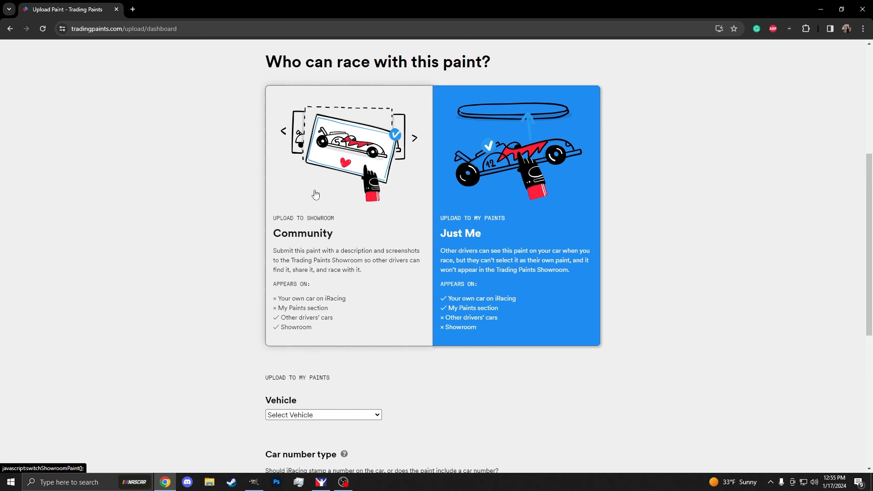
Step: Share the paint with the Community and set its vehicle to the NASCAR Cup Series Next Gen Toyota Camry
left_click(315, 195)
scroll(313, 234, "down", 5)
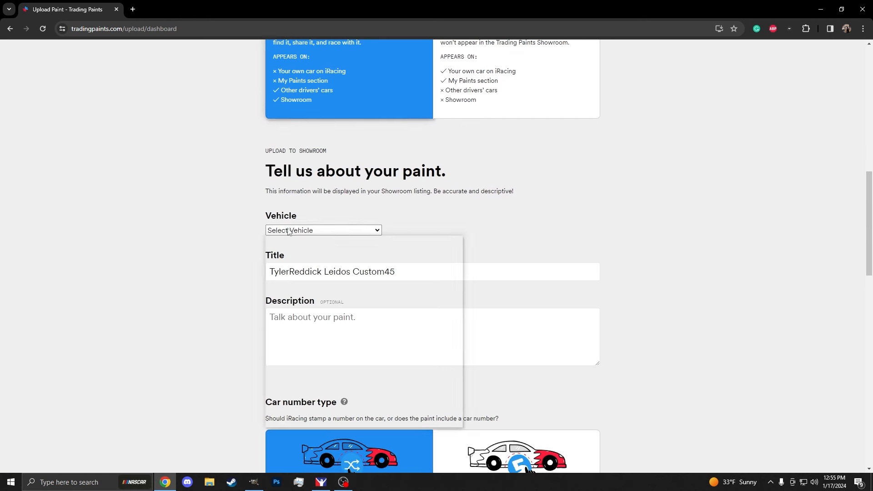
left_click(313, 232)
scroll(326, 311, "down", 3)
left_click(327, 279)
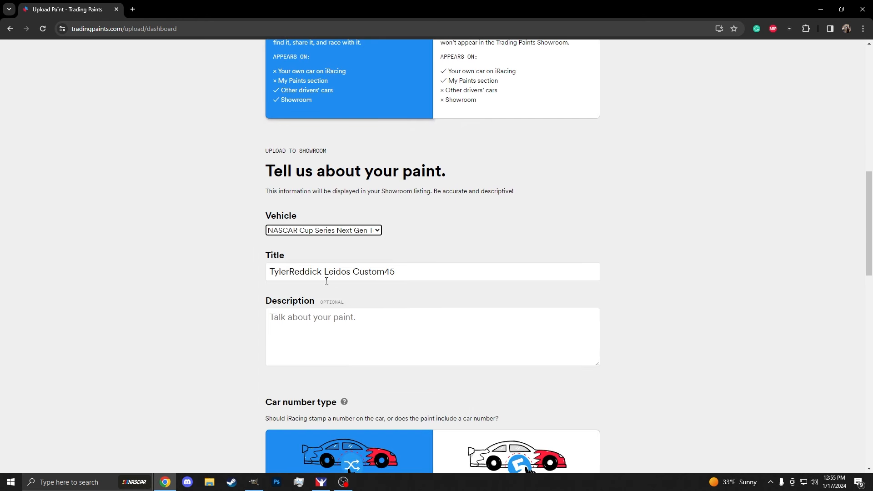
Step: Review the listing's detail fields and set the car number type to Custom Number with number 45
scroll(555, 266, "down", 4)
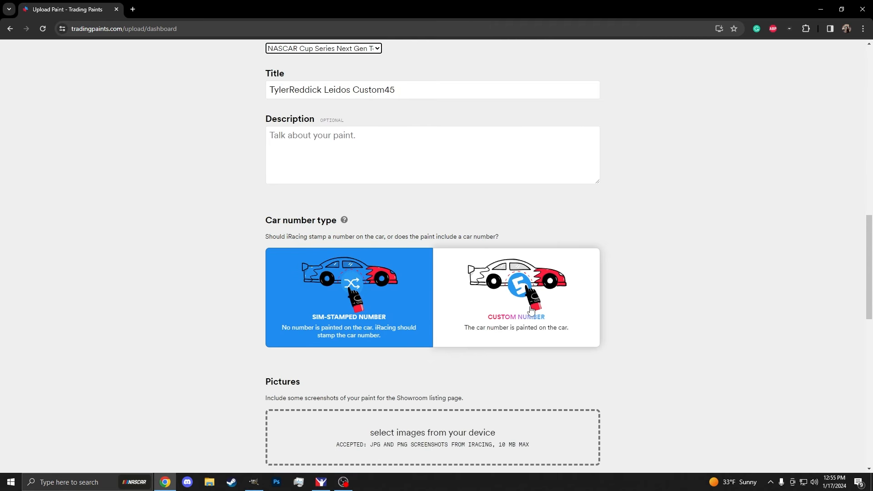
scroll(428, 362, "down", 2)
scroll(341, 336, "down", 2)
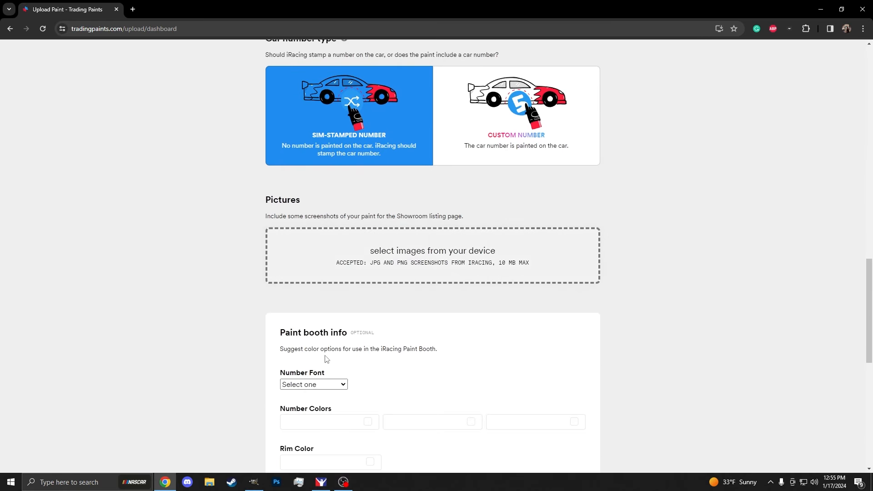
scroll(312, 369, "down", 3)
scroll(235, 258, "up", 9)
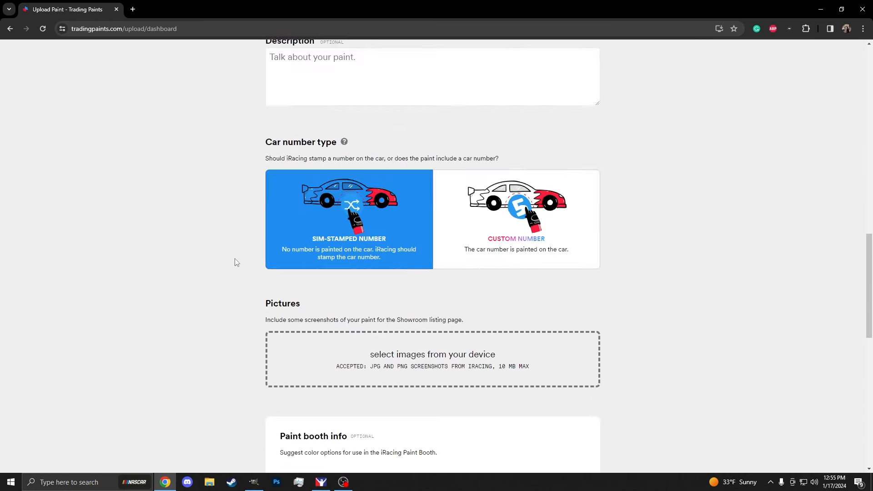
left_click(476, 379)
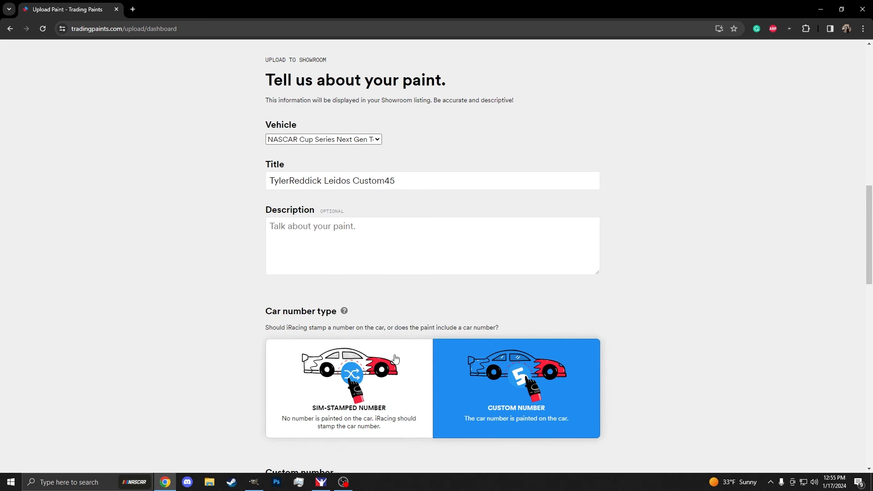
scroll(522, 213, "down", 3)
left_click(287, 352)
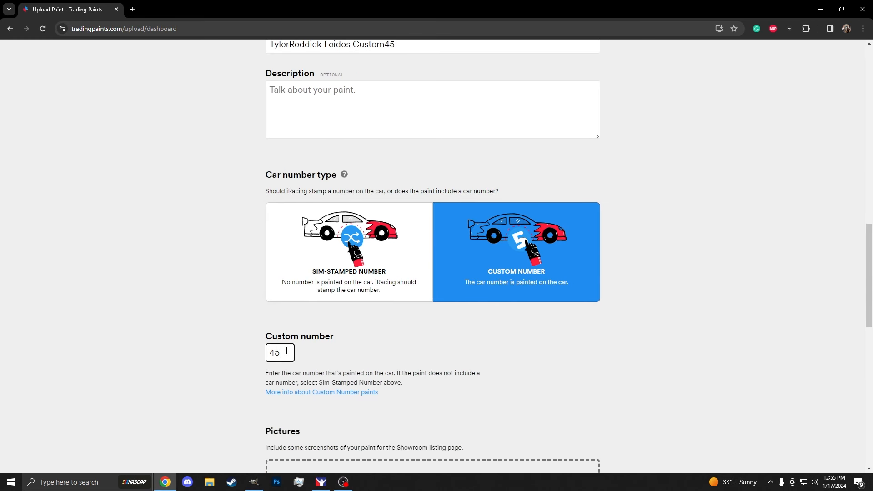
scroll(216, 292, "up", 15)
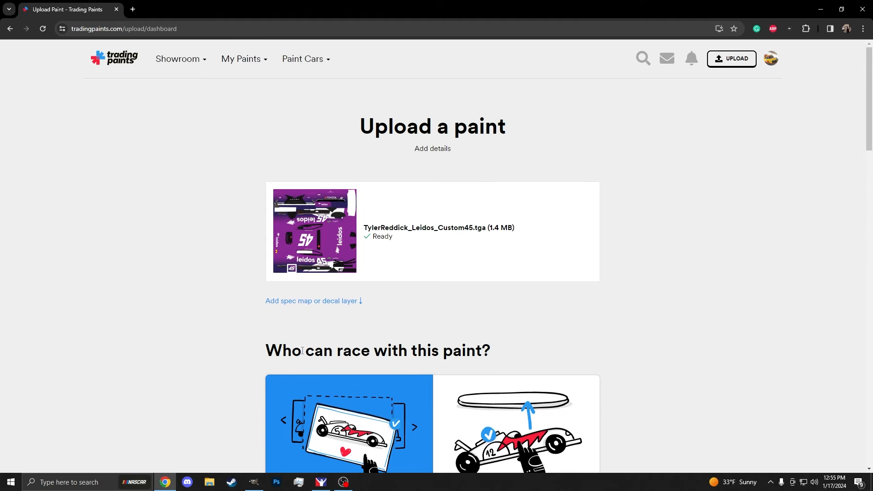
Step: Switch to iRacing and open the 3D car model of the NASCAR Cup Series Next Gen Toyota Camry
left_click(325, 482)
left_click(569, 305)
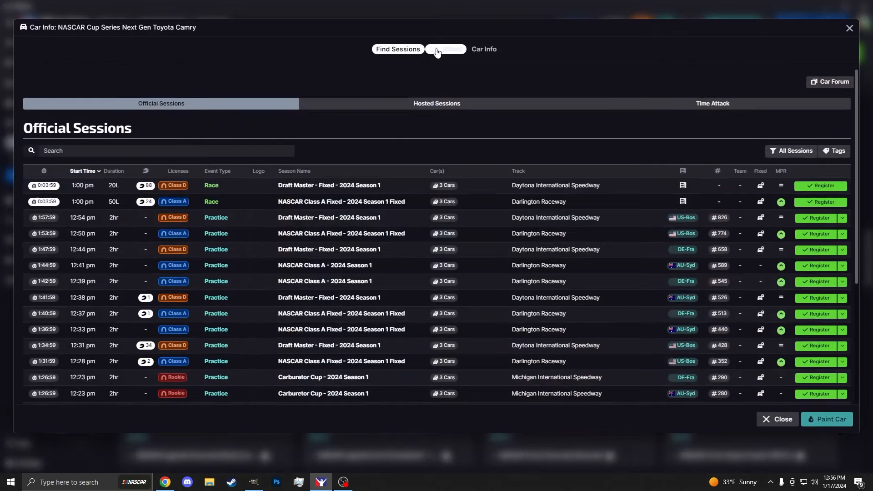
left_click(446, 50)
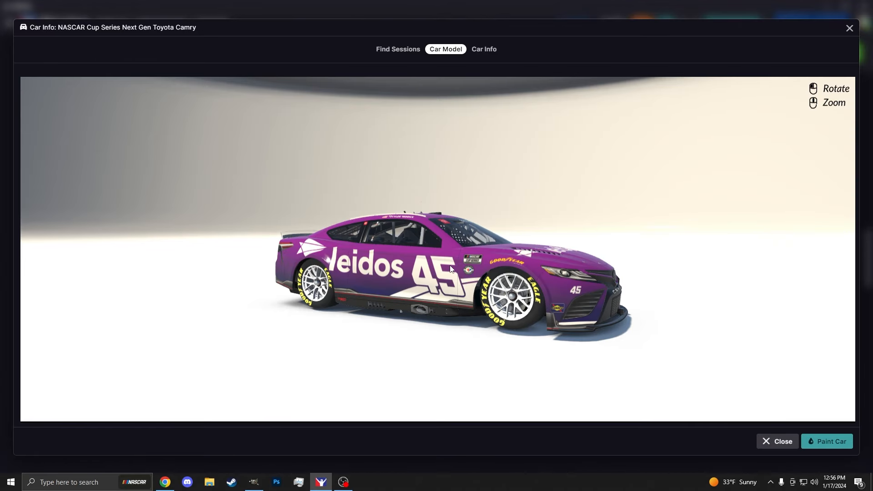
Step: Examine the purple Leidos number 45 livery on the Camry model from the front and both sides
left_click_drag(432, 271, 425, 272)
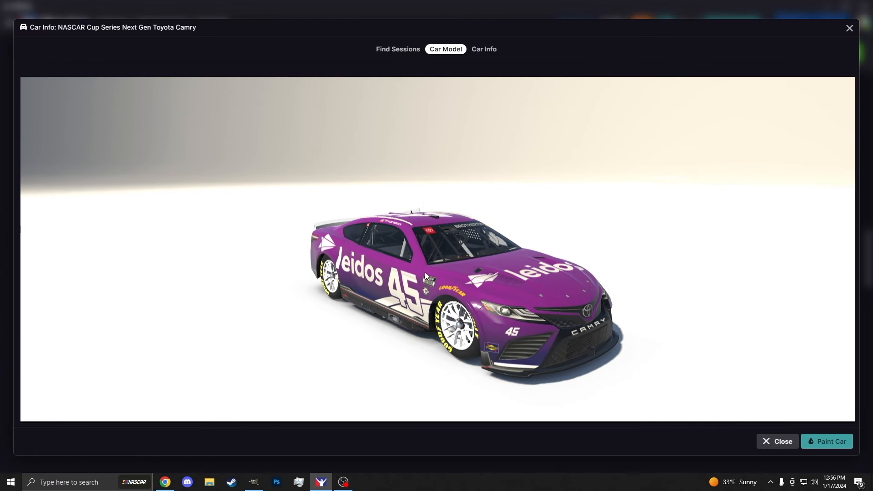
scroll(382, 279, "up", 2)
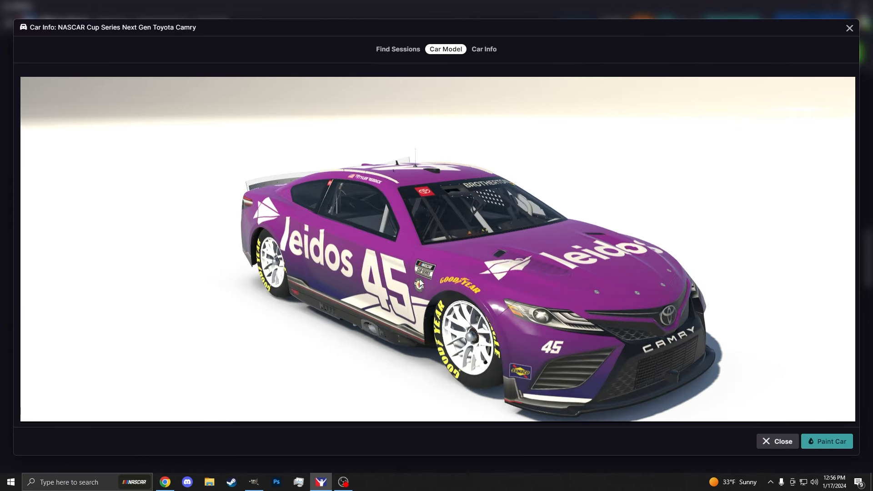
left_click_drag(419, 283, 448, 260)
scroll(536, 247, "down", 1)
scroll(504, 256, "down", 1)
scroll(434, 267, "up", 2)
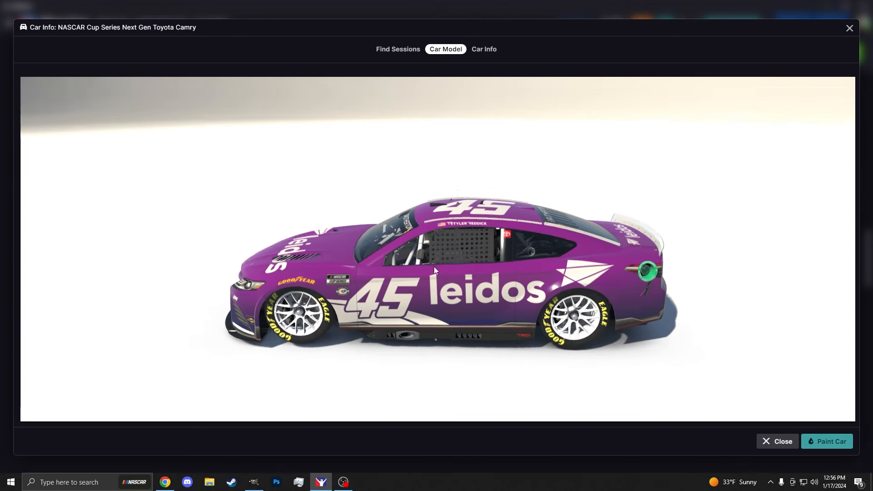
scroll(434, 269, "up", 1)
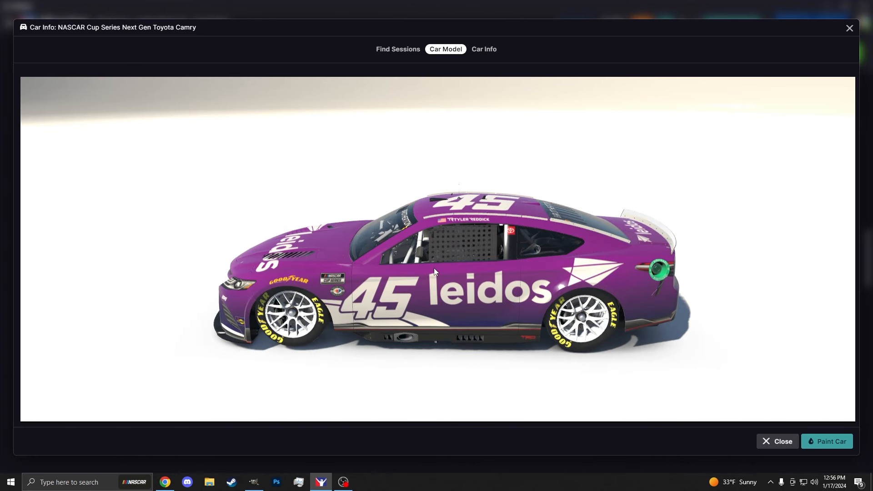